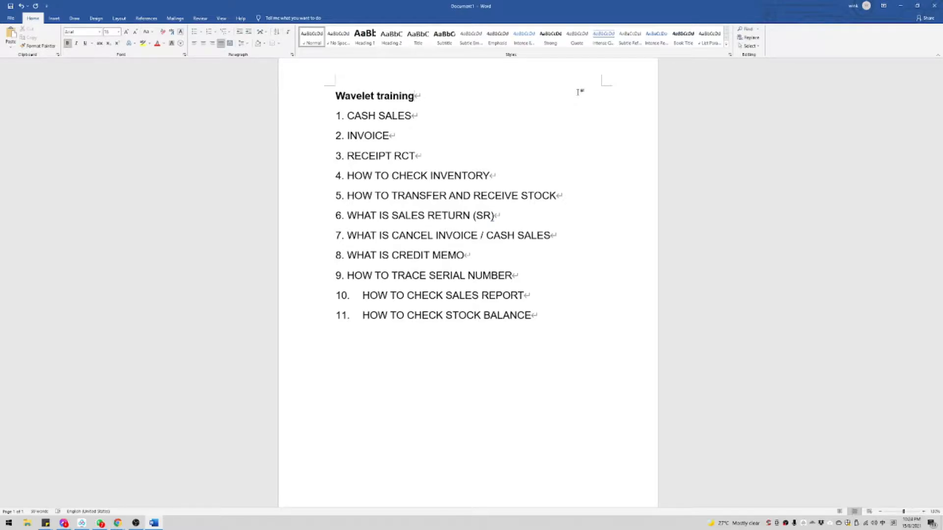
# Step: Add the sub-point 'INVOICE + RECEIPT' under CASH SALES
pyautogui.click(473, 116)
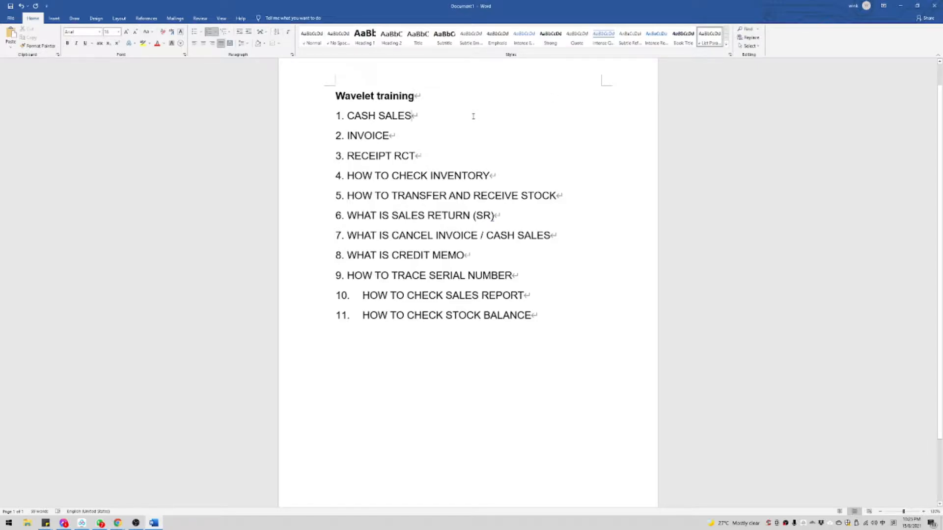
pyautogui.press('Return')
pyautogui.press('Tab')
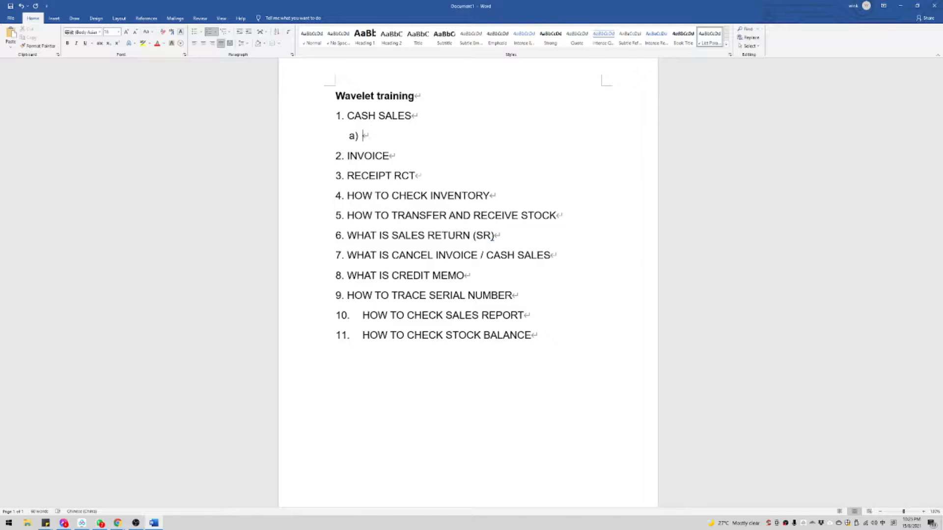
pyautogui.write('INVOICE + RECEIPT')
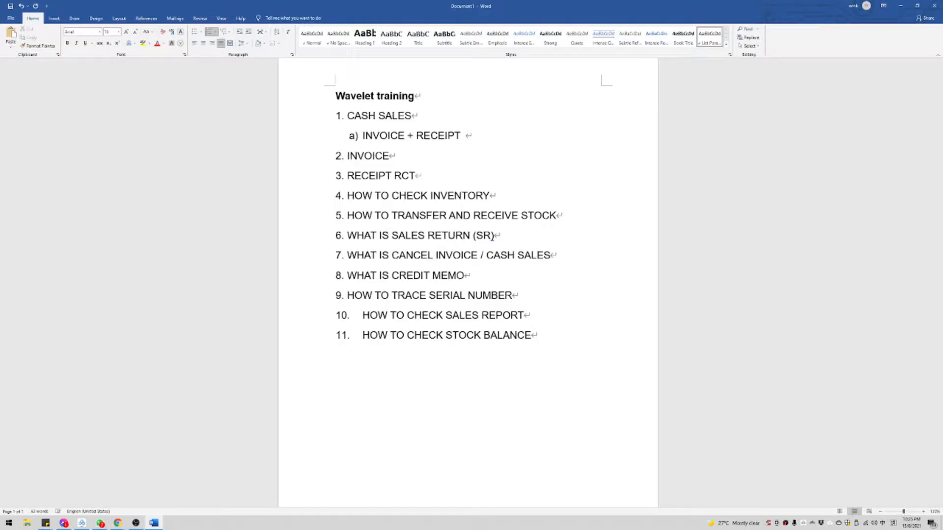
# Step: Start a nested note under it reading 'INVOICE - ISSUE BILL TO CUSTOMER', fixing typos
pyautogui.press('Return')
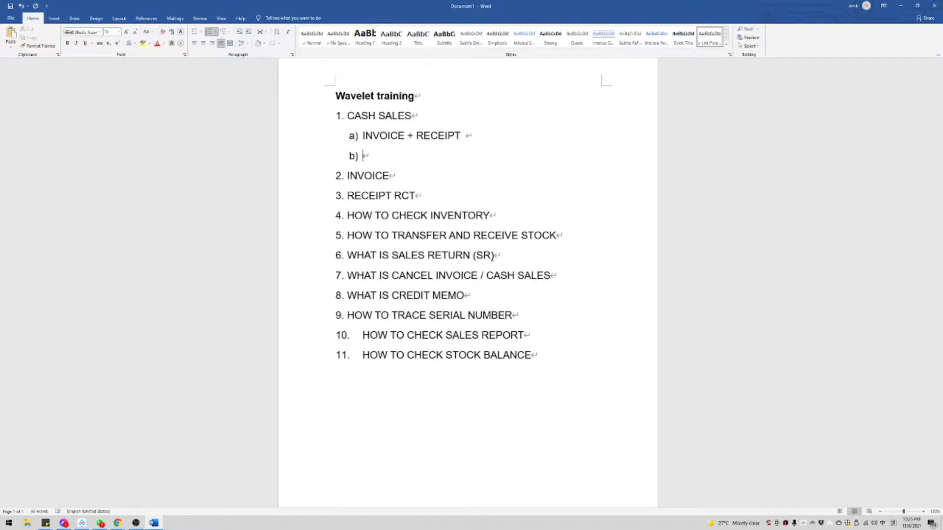
pyautogui.press('Tab')
pyautogui.write('INVOICE')
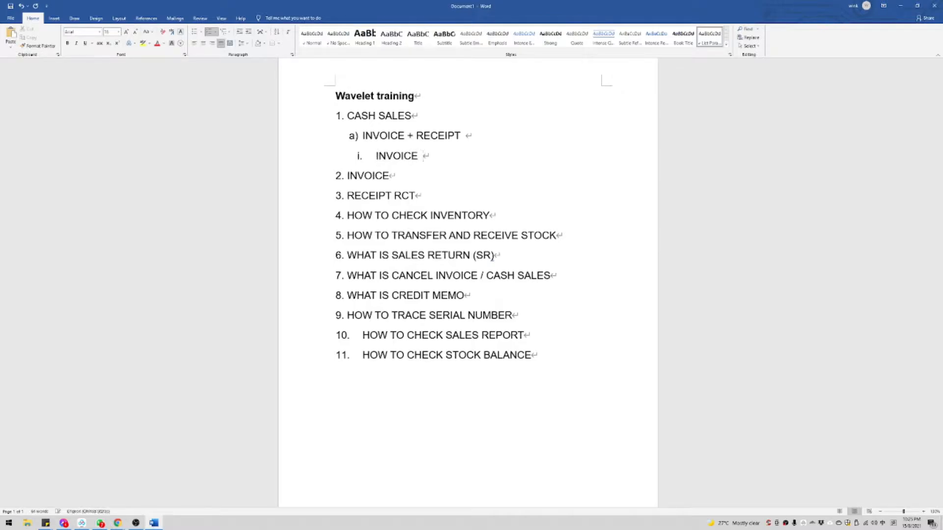
pyautogui.press('BackSpace')
pyautogui.press('BackSpace')
pyautogui.press('BackSpace')
pyautogui.press('BackSpace')
pyautogui.press('BackSpace')
pyautogui.press('BackSpace')
pyautogui.press('BackSpace')
pyautogui.press('BackSpace')
pyautogui.write('INVOICE')
pyautogui.press('BackSpace')
pyautogui.press('BackSpace')
pyautogui.press('BackSpace')
pyautogui.press('BackSpace')
pyautogui.write('ICE')
pyautogui.press('BackSpace')
pyautogui.press('BackSpace')
pyautogui.press('BackSpace')
pyautogui.press('BackSpace')
pyautogui.press('BackSpace')
pyautogui.press('BackSpace')
pyautogui.press('BackSpace')
pyautogui.press('BackSpace')
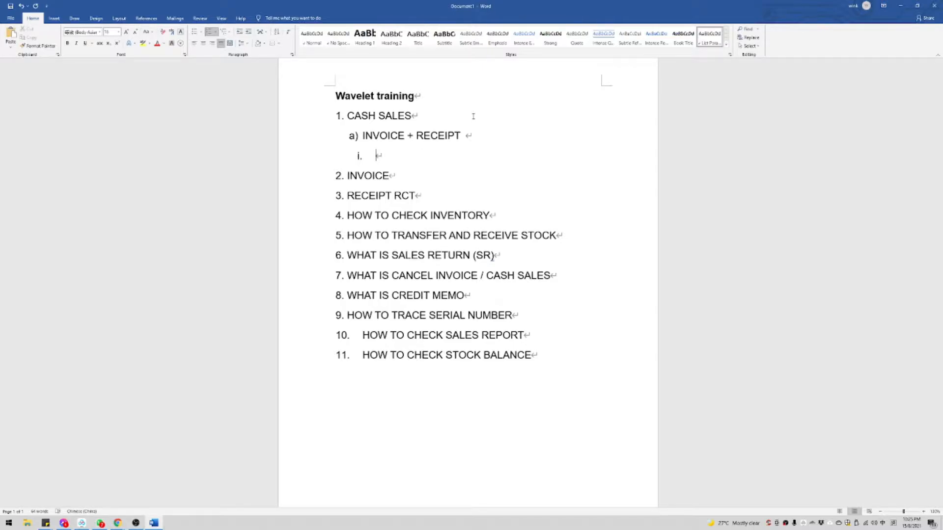
pyautogui.write('INV')
pyautogui.write('OI')
pyautogui.press('BackSpace')
pyautogui.press('BackSpace')
pyautogui.press('BackSpace')
pyautogui.write('OVC')
pyautogui.press('BackSpace')
pyautogui.press('BackSpace')
pyautogui.write('IVCE ')
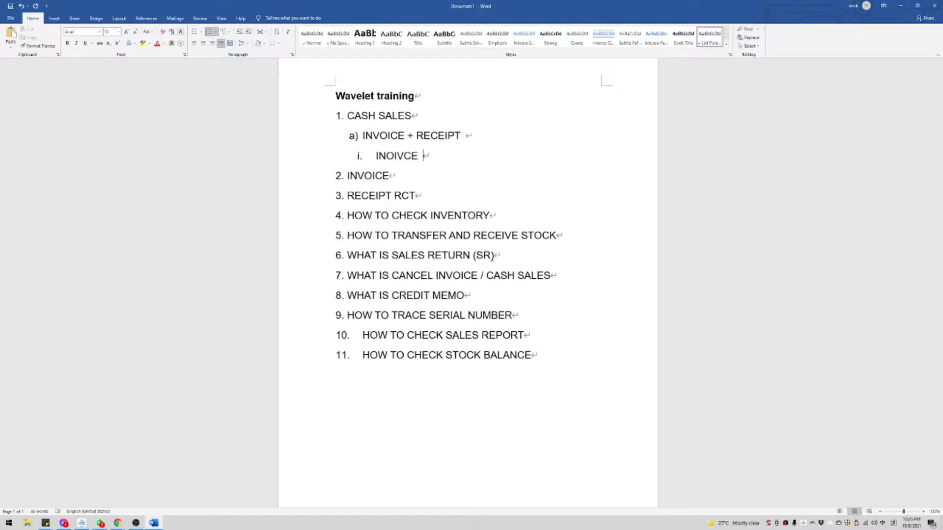
pyautogui.write('- ISSUE BILL TO CUSTOMER')
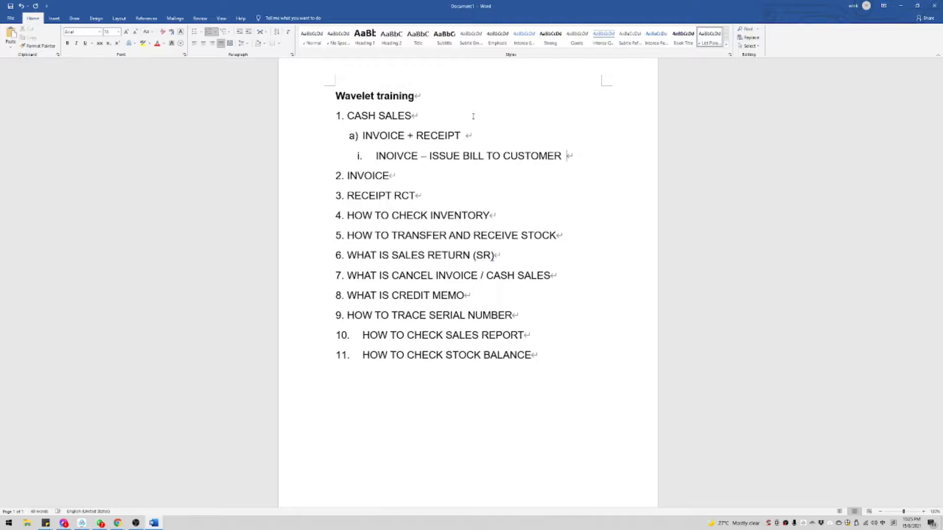
pyautogui.write(' s')
# Step: End the invoice note with 'will deduct stock inventory' and begin item ii 'RECEIPT -'
pyautogui.press('BackSpace')
pyautogui.write('it')
pyautogui.press('BackSpace')
pyautogui.press('BackSpace')
pyautogui.press('BackSpace')
pyautogui.press('BackSpace')
pyautogui.press('BackSpace')
pyautogui.write('will dudct')
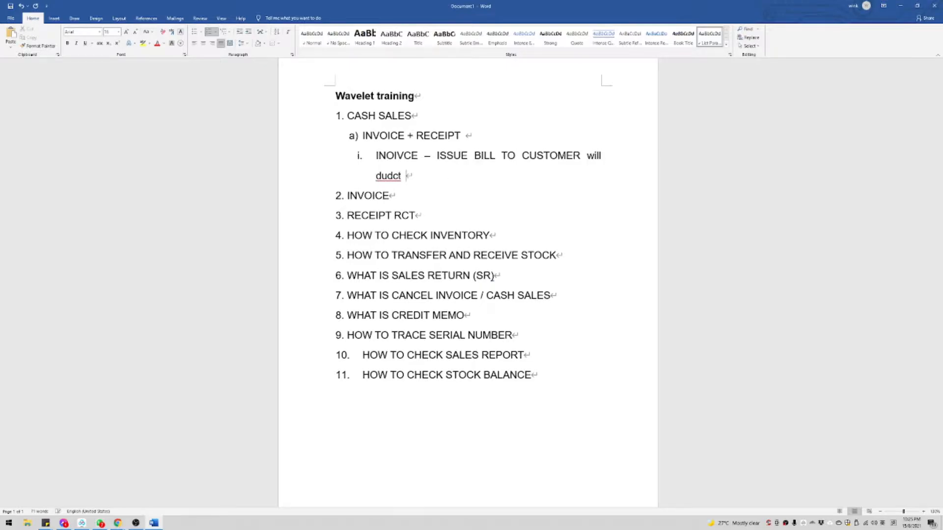
pyautogui.press('BackSpace')
pyautogui.press('BackSpace')
pyautogui.press('BackSpace')
pyautogui.press('BackSpace')
pyautogui.press('BackSpace')
pyautogui.write('edu')
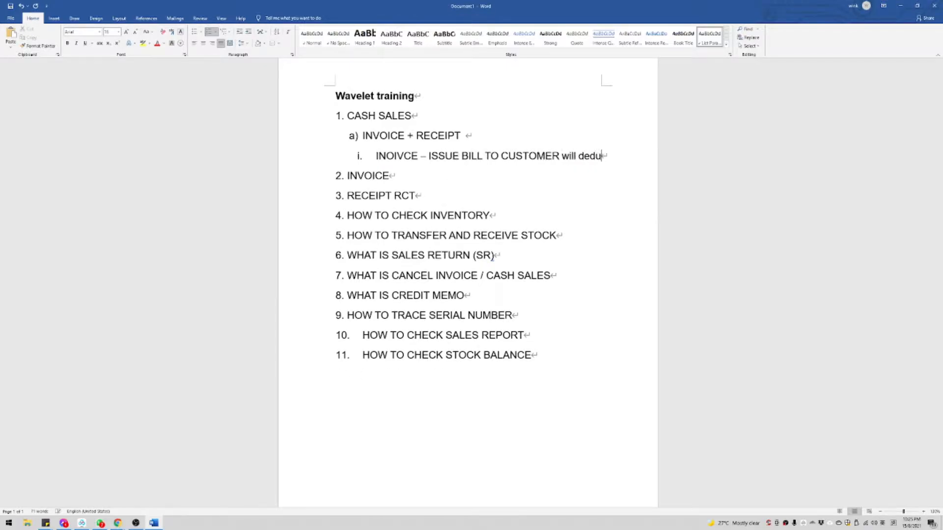
pyautogui.write('ct stock inventory')
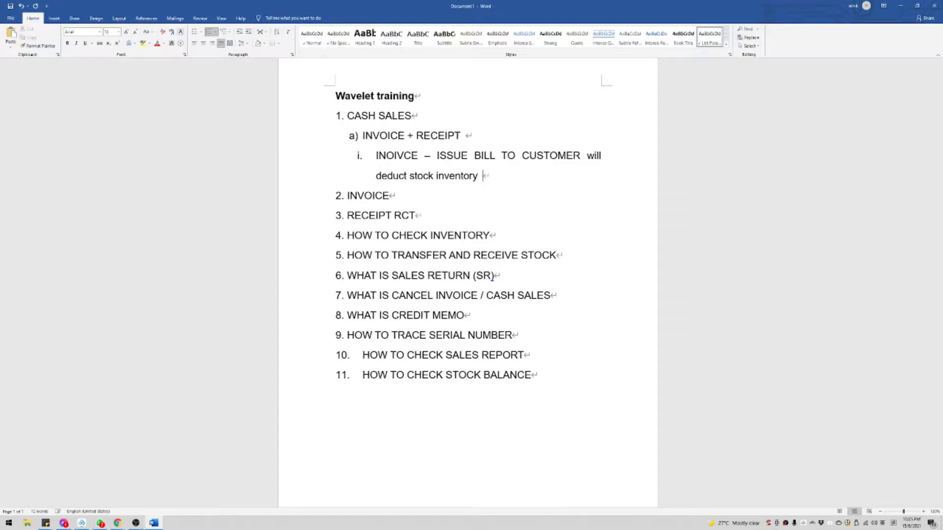
pyautogui.press('BackSpace')
pyautogui.press('Return')
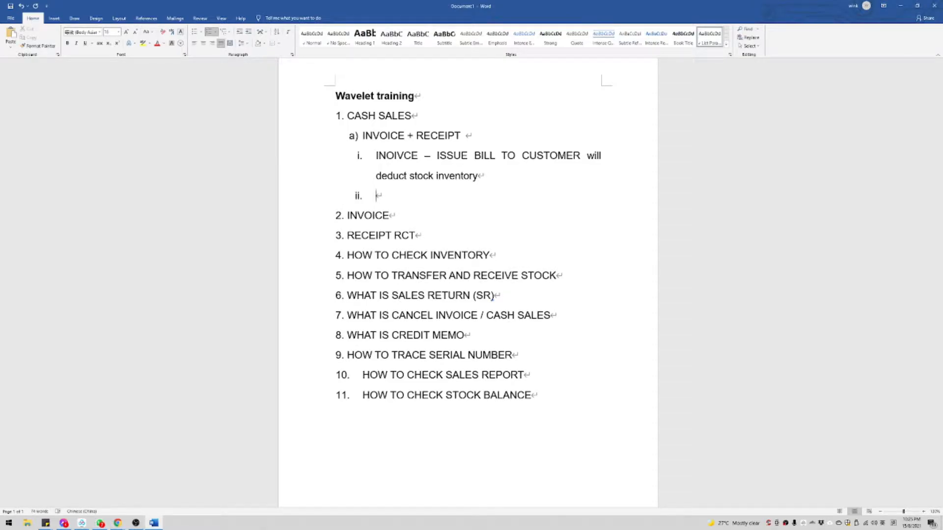
pyautogui.write('RECEIPT -')
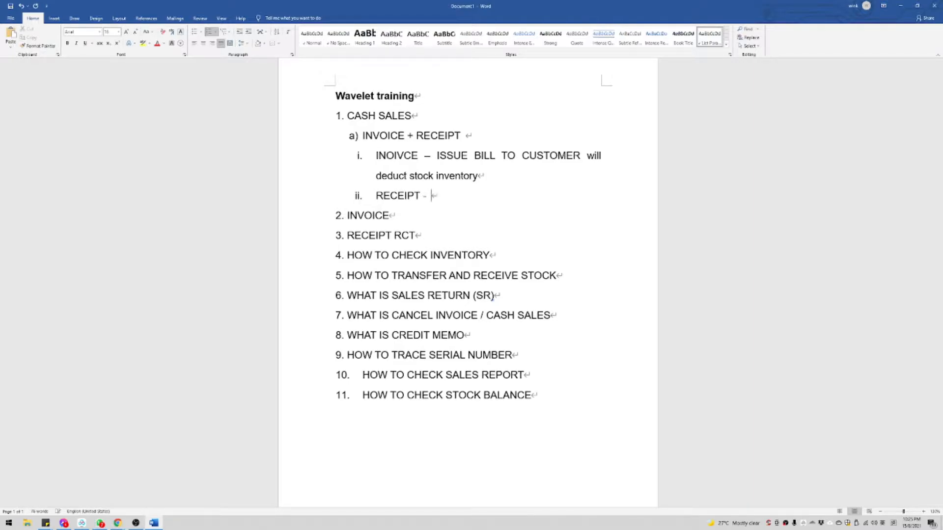
# Step: Complete item ii as 'RECEIPT (RCT) - Online Transfer / Credit Card / Cash / E-wallet & Etc'
pyautogui.press('BackSpace')
pyautogui.press('BackSpace')
pyautogui.write('(RCT)')
pyautogui.write(' -')
pyautogui.press('shift')
pyautogui.write('Pay')
pyautogui.press('BackSpace')
pyautogui.press('BackSpace')
pyautogui.press('BackSpace')
pyautogui.write('Cus')
pyautogui.press('BackSpace')
pyautogui.press('BackSpace')
pyautogui.press('BackSpace')
pyautogui.write('Online Transfer /')
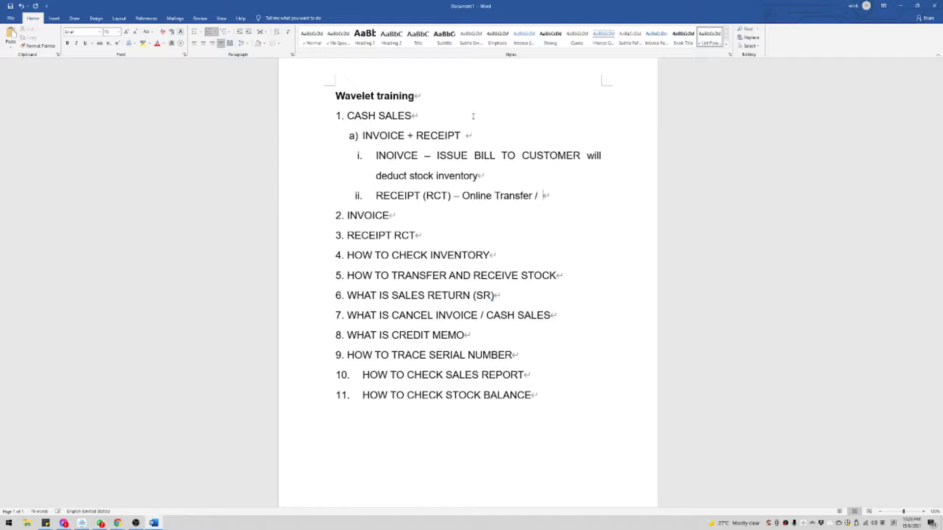
pyautogui.write(' Credit Card / Cash / E-wal')
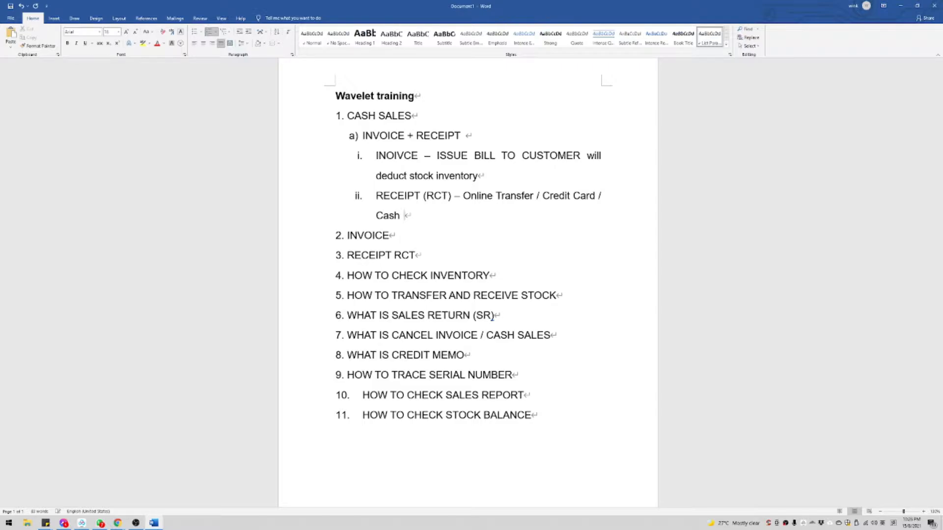
pyautogui.write('let & Etc')
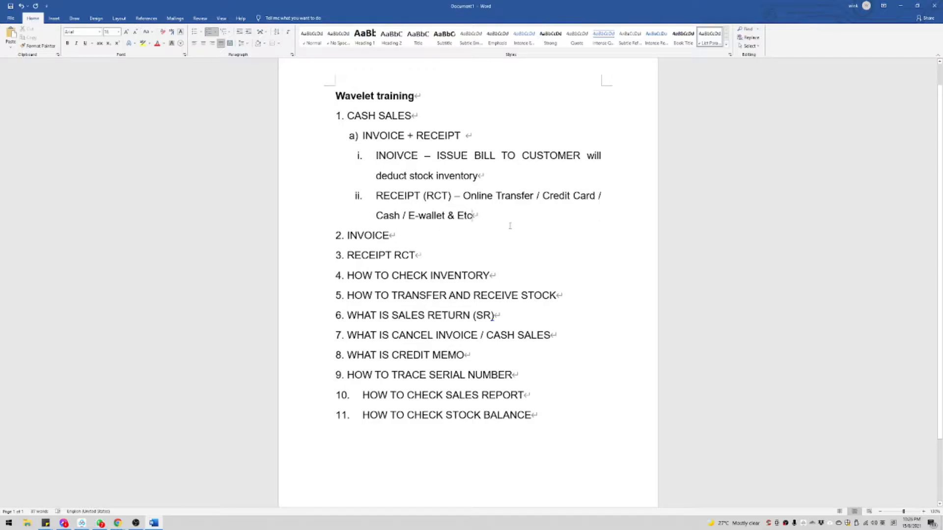
# Step: Select parts of the receipt and invoice notes in the outline
pyautogui.moveTo(510, 226); pyautogui.dragTo(383, 175)
pyautogui.moveTo(488, 213); pyautogui.dragTo(398, 196)
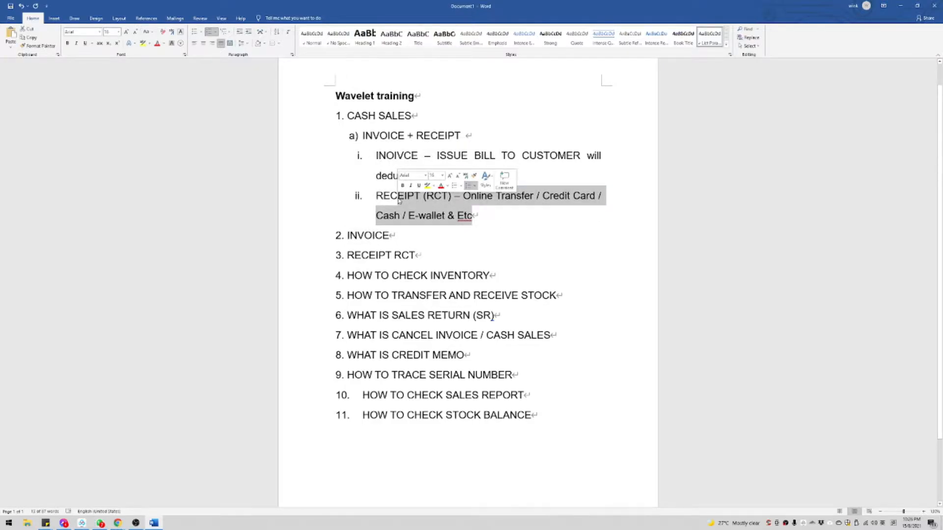
pyautogui.click(550, 212)
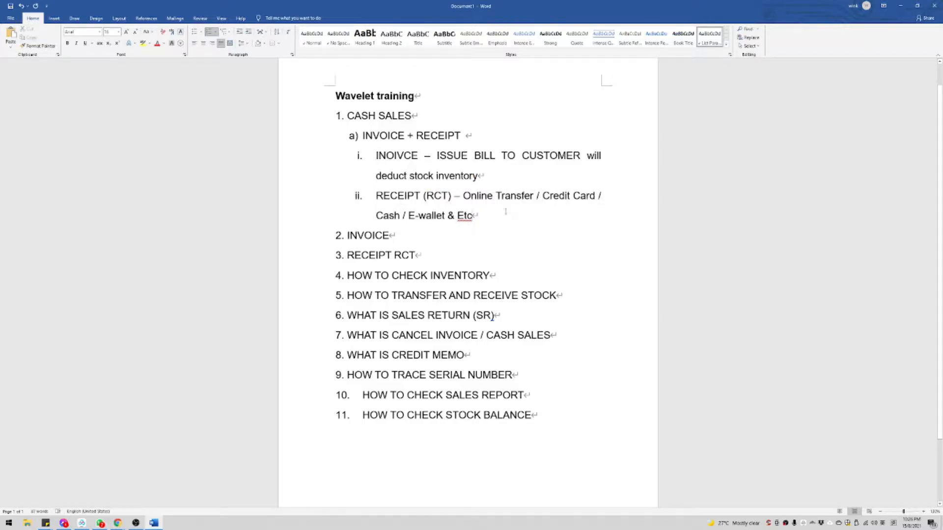
pyautogui.moveTo(380, 155); pyautogui.dragTo(492, 155)
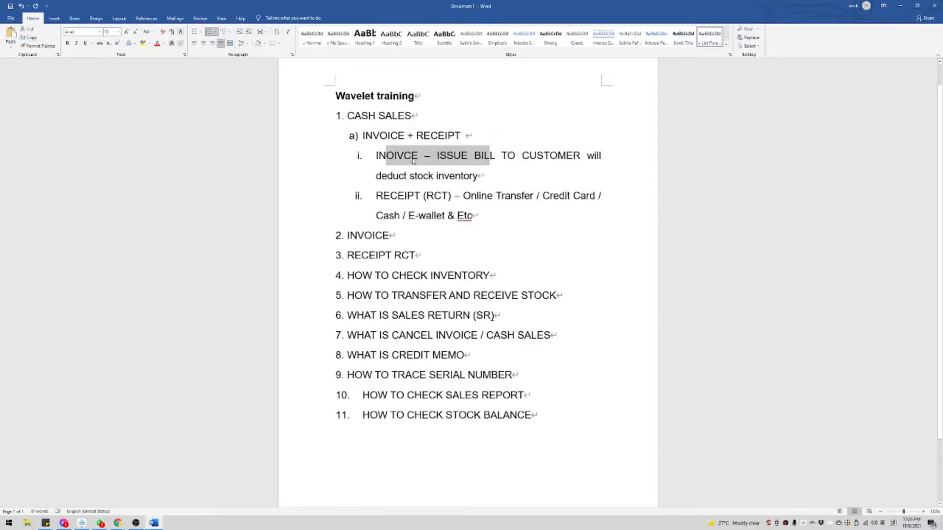
pyautogui.moveTo(378, 155); pyautogui.dragTo(604, 156)
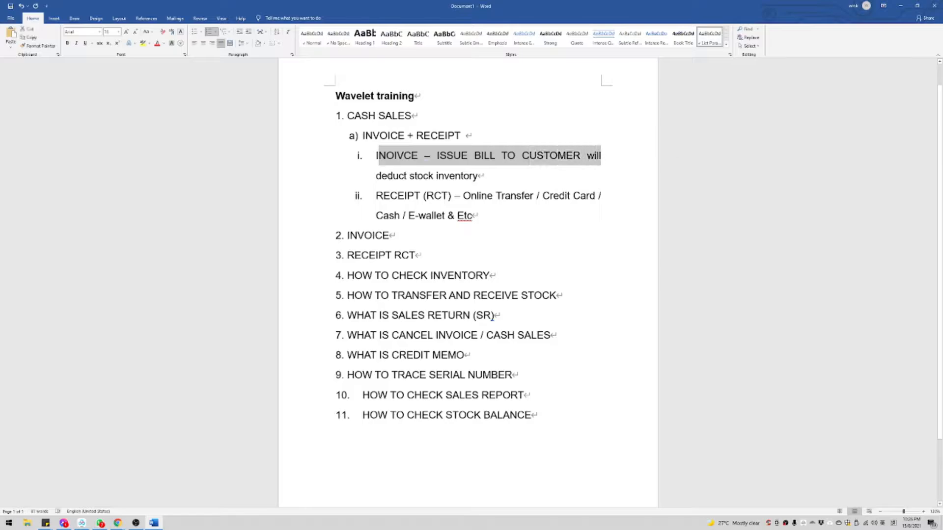
pyautogui.moveTo(383, 195); pyautogui.dragTo(478, 216)
# Step: Make the CASH SALES heading bold
pyautogui.moveTo(348, 116); pyautogui.dragTo(416, 116)
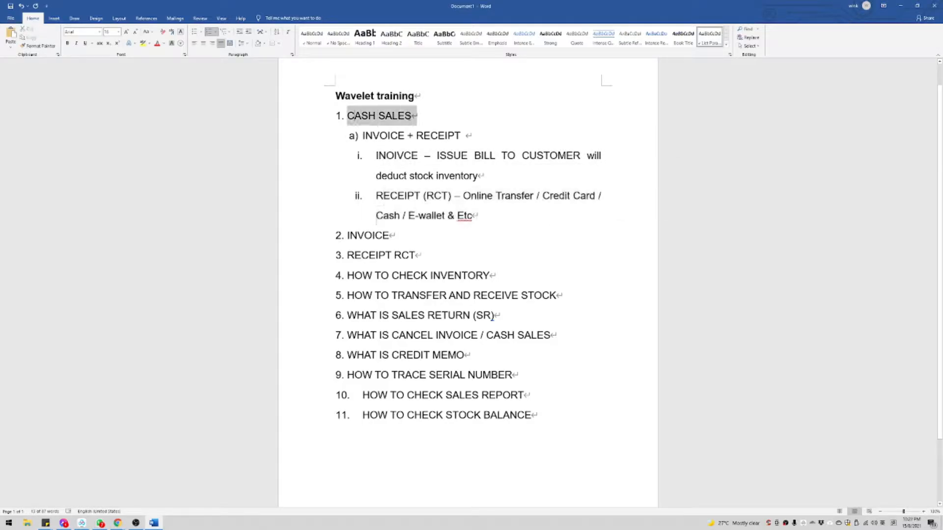
pyautogui.hotkey('ctrl', 'b')
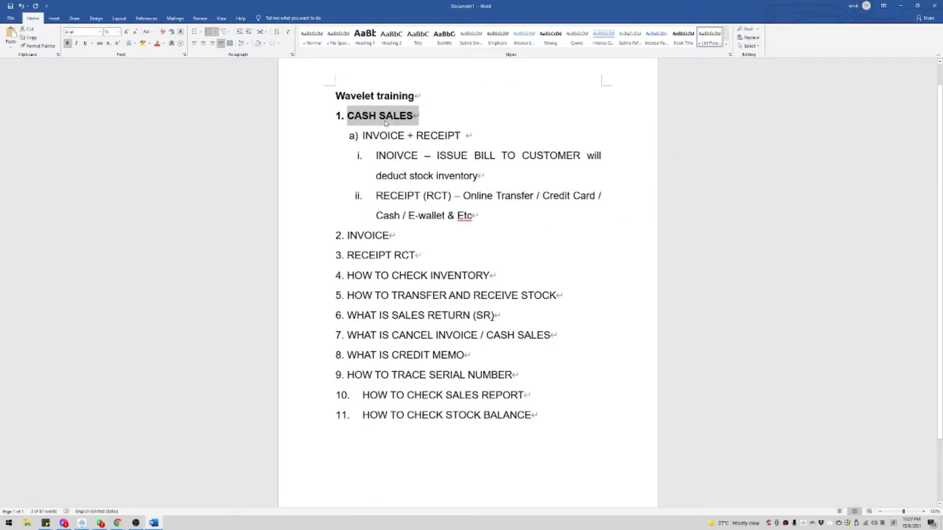
pyautogui.click(362, 115)
# Step: Select the INVOICE and RECEIPT words and the INVOICE list item
pyautogui.doubleClick(381, 135)
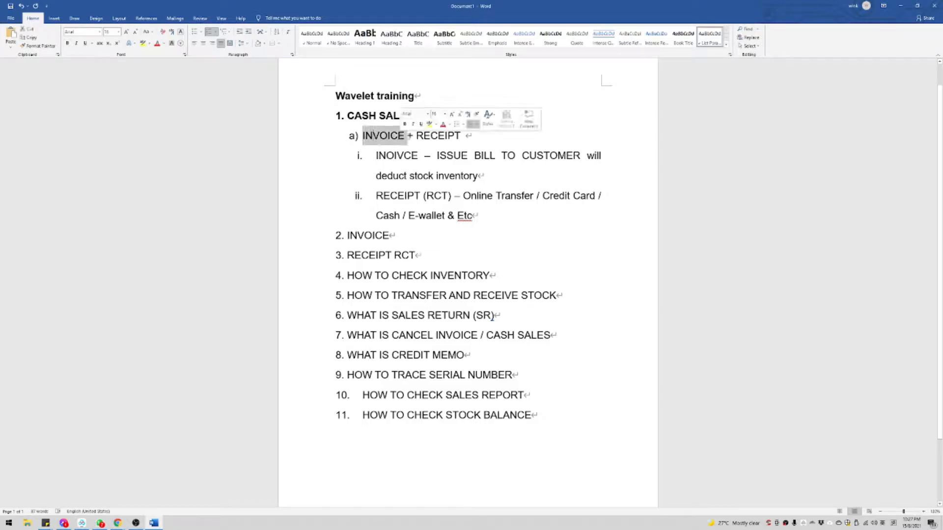
pyautogui.click(424, 135)
pyautogui.doubleClick(424, 136)
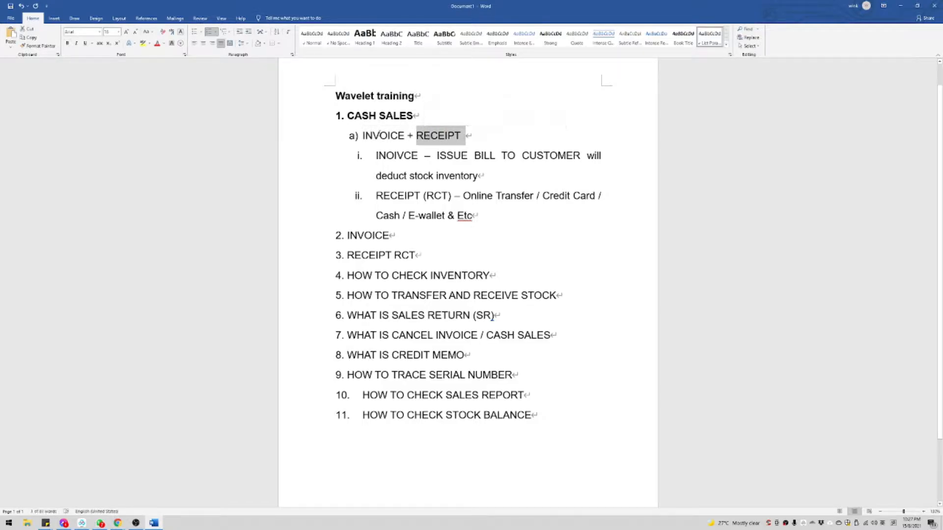
pyautogui.moveTo(378, 136); pyautogui.dragTo(434, 136)
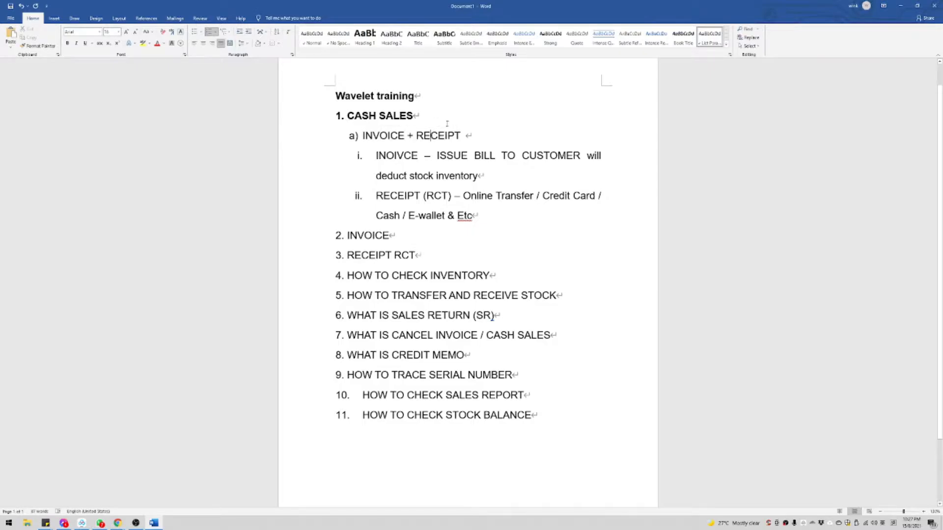
pyautogui.moveTo(352, 236); pyautogui.dragTo(393, 237)
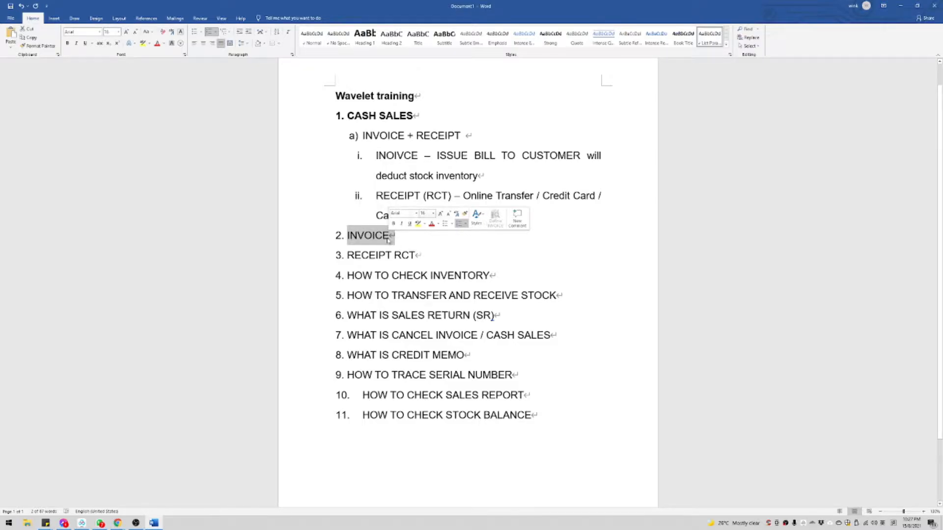
# Step: Edit the receipt item to read 'RECEIPT (RCT) - deposit'
pyautogui.click(353, 256)
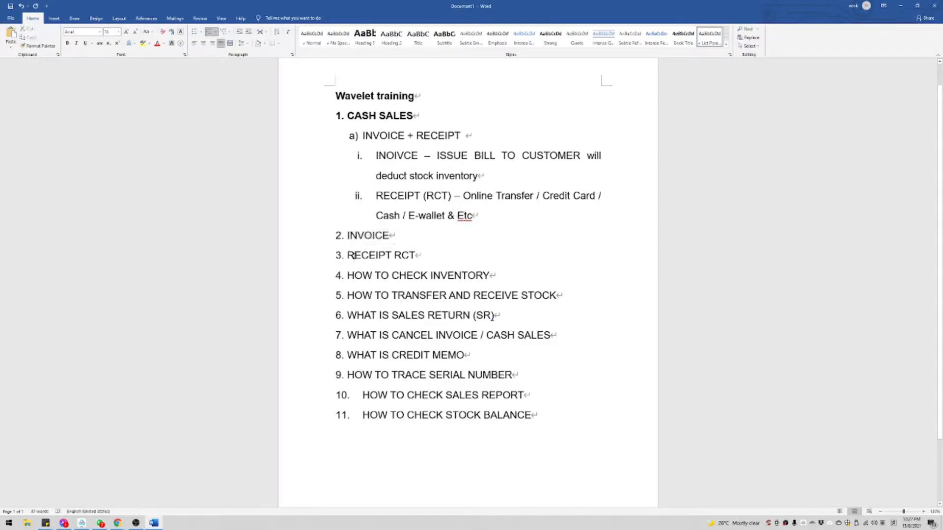
pyautogui.click(417, 256)
pyautogui.press('BackSpace')
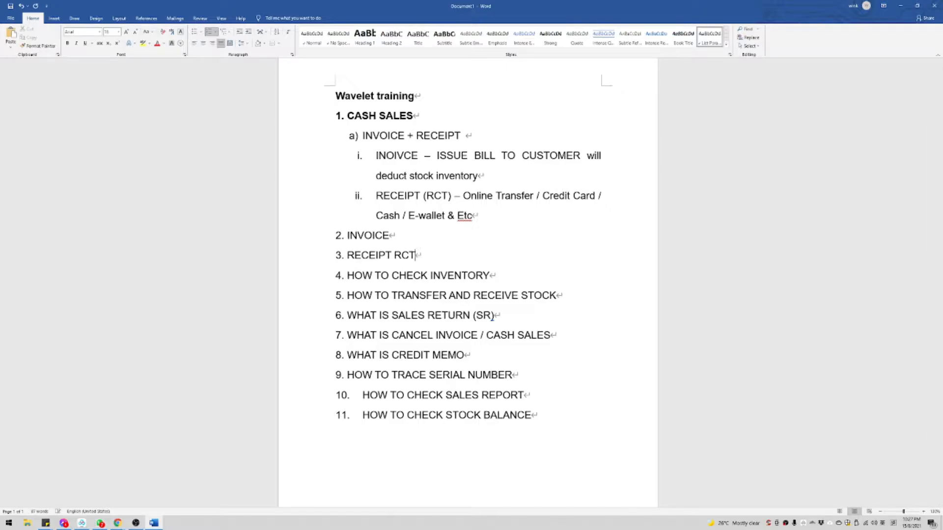
pyautogui.press('Left')
pyautogui.press('Left')
pyautogui.press('Left')
pyautogui.write('(')
pyautogui.press('End')
pyautogui.write(') - deposit')
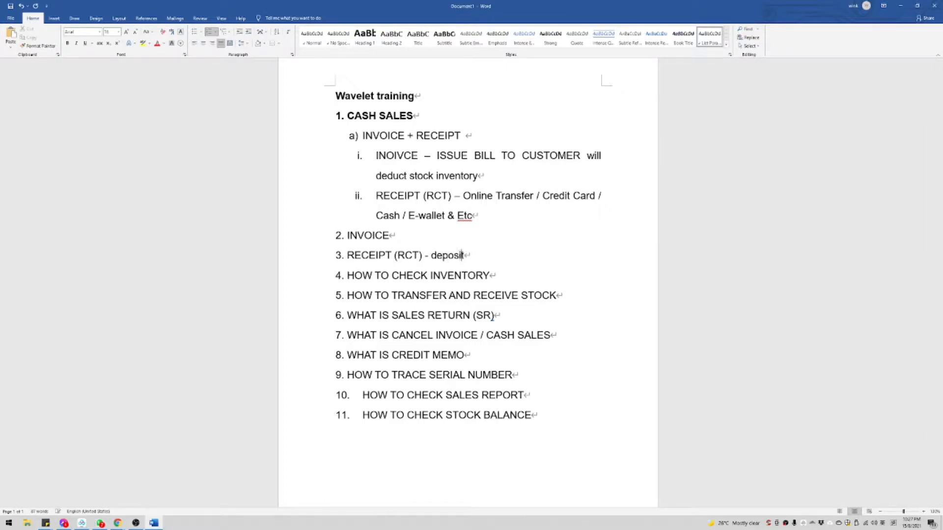
pyautogui.press('BackSpace')
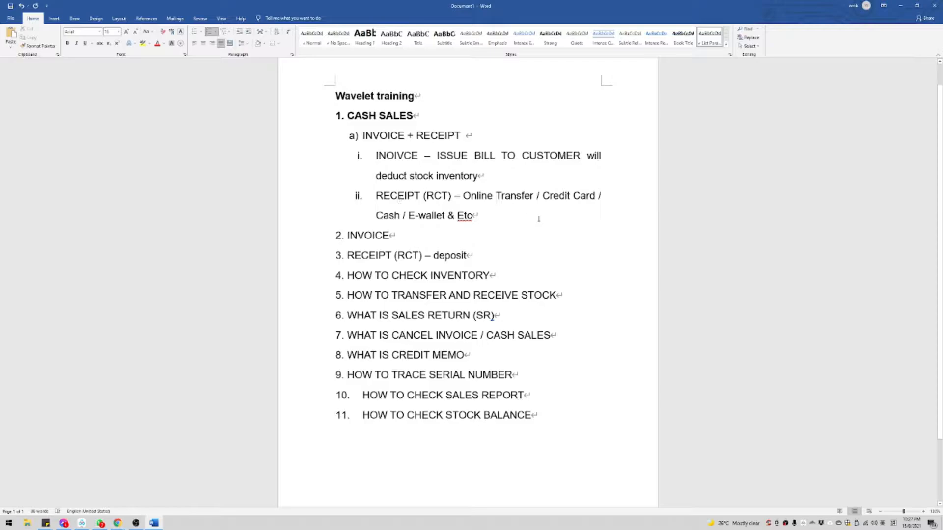
# Step: Remove the number from the blank outline line and bring up the Stock Availability browser window
pyautogui.moveTo(538, 219); pyautogui.dragTo(392, 157)
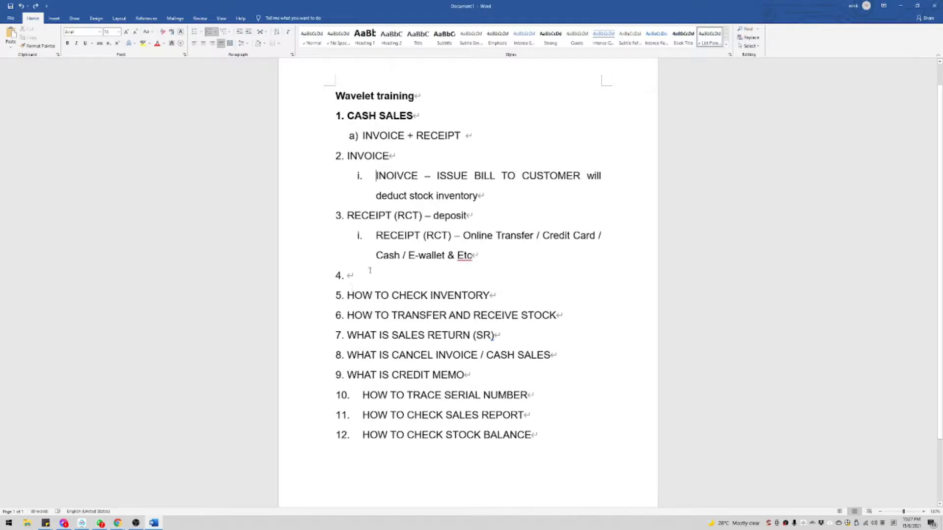
pyautogui.click(369, 270)
pyautogui.press('BackSpace')
pyautogui.press('BackSpace')
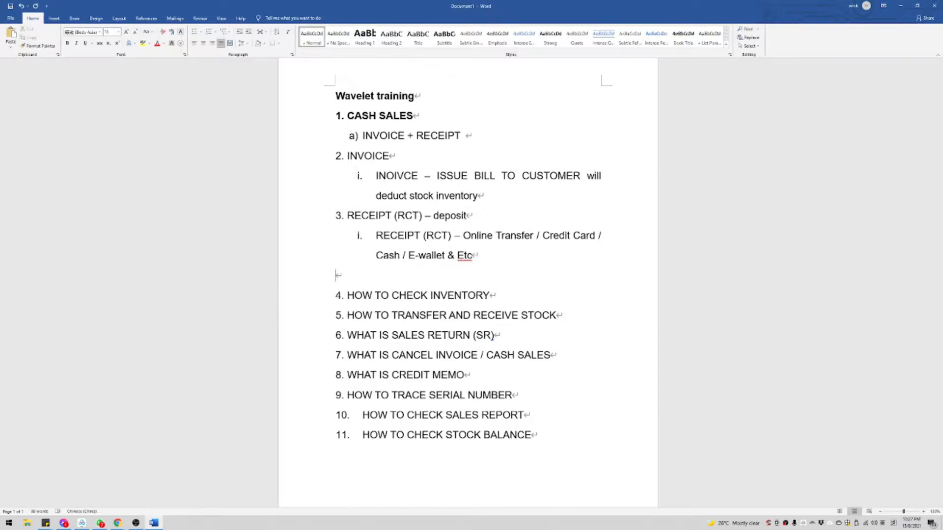
pyautogui.moveTo(117, 523)
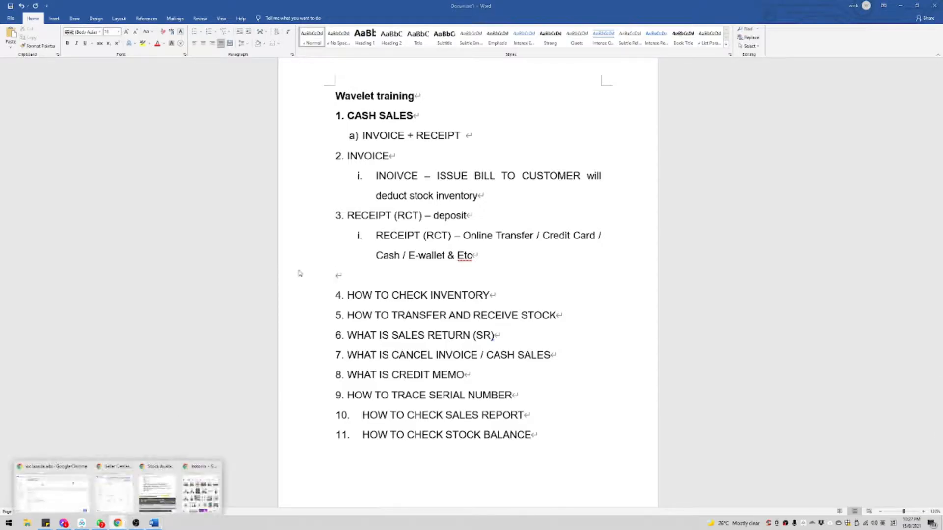
pyautogui.click(157, 493)
# Step: Sign out of the portal, maximise Chrome and edit the address to reach Full Screen Cash Sale
pyautogui.scroll(6, 578, 196)
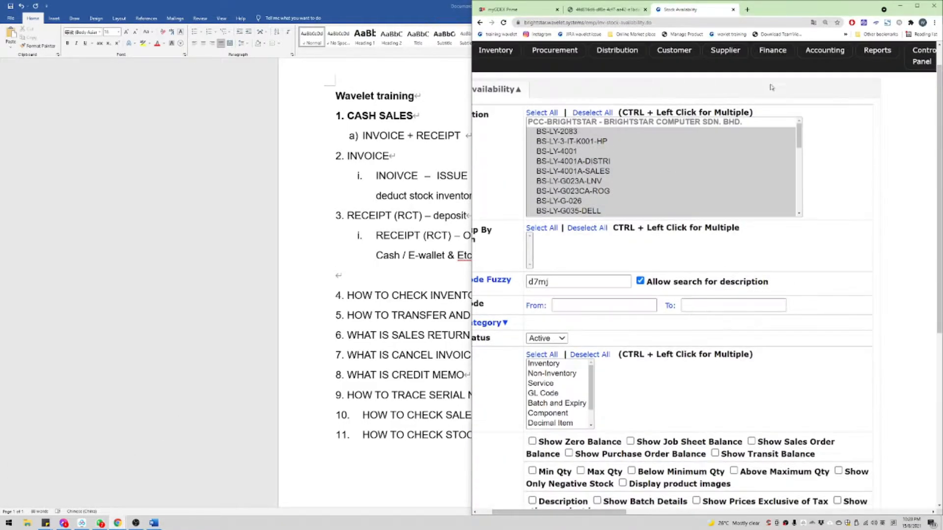
pyautogui.click(580, 58)
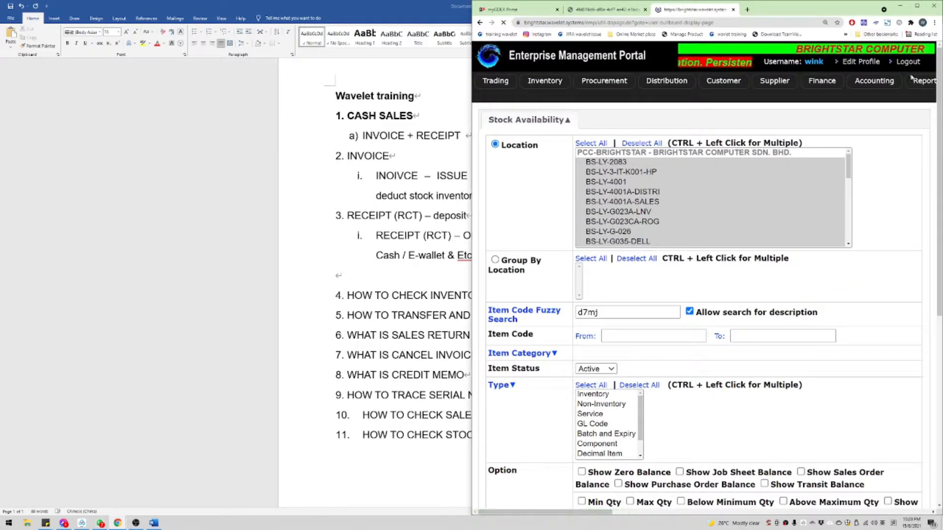
pyautogui.moveTo(849, 10); pyautogui.dragTo(774, 72)
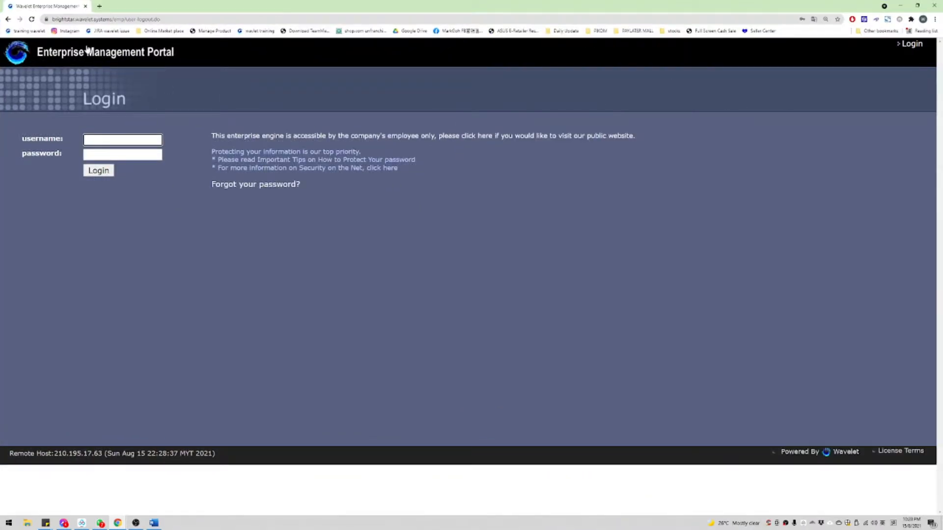
pyautogui.click(105, 20)
pyautogui.click(199, 19)
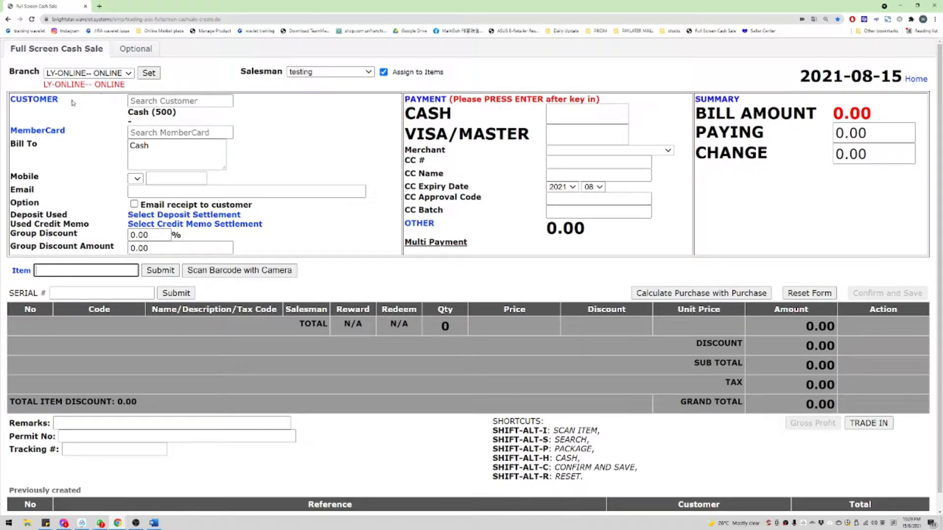
# Step: Search customer code 1197 to make BRIGHTSTAR COM.MY-ECOM the sale's customer
pyautogui.click(182, 101)
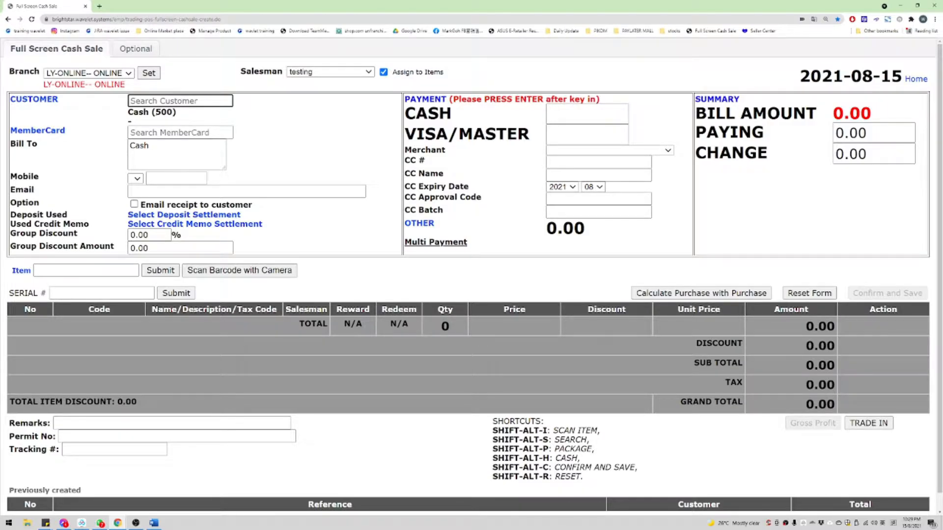
pyautogui.moveTo(127, 114); pyautogui.dragTo(190, 116)
pyautogui.click(191, 115)
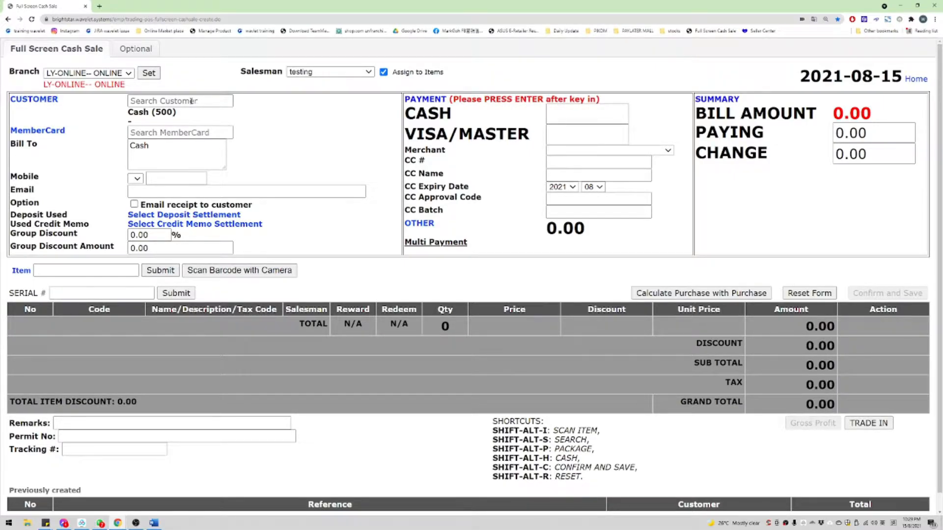
pyautogui.click(162, 101)
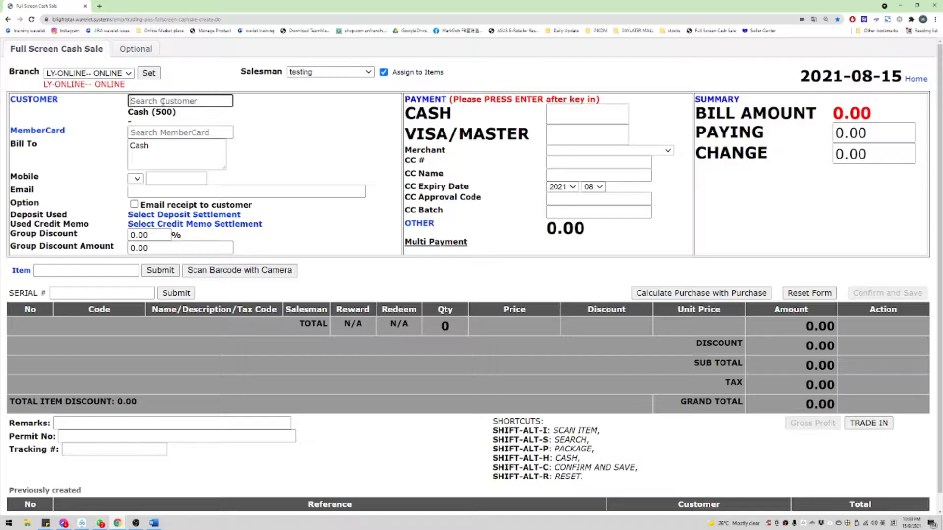
pyautogui.write('1197')
pyautogui.press('Return')
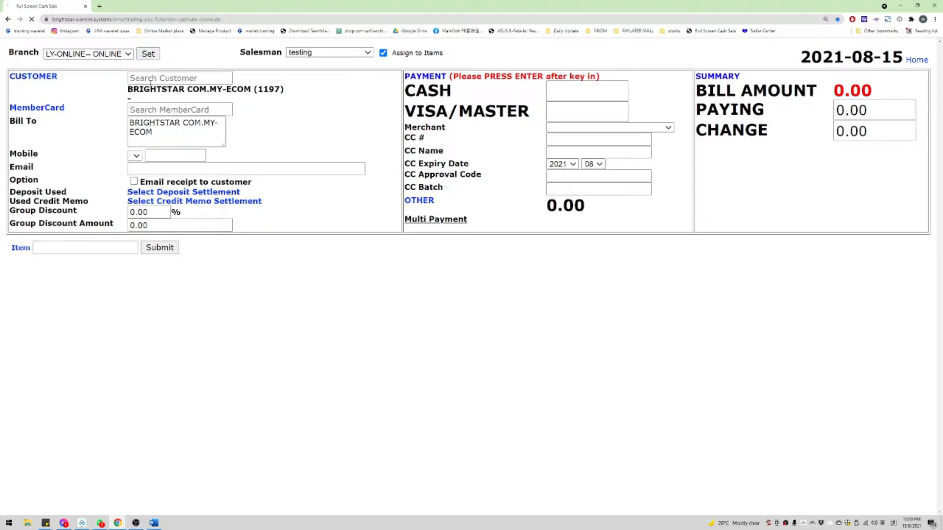
# Step: Overwrite the Bill To text with the buyer's full name and refresh the sale form
pyautogui.moveTo(119, 92); pyautogui.dragTo(286, 93)
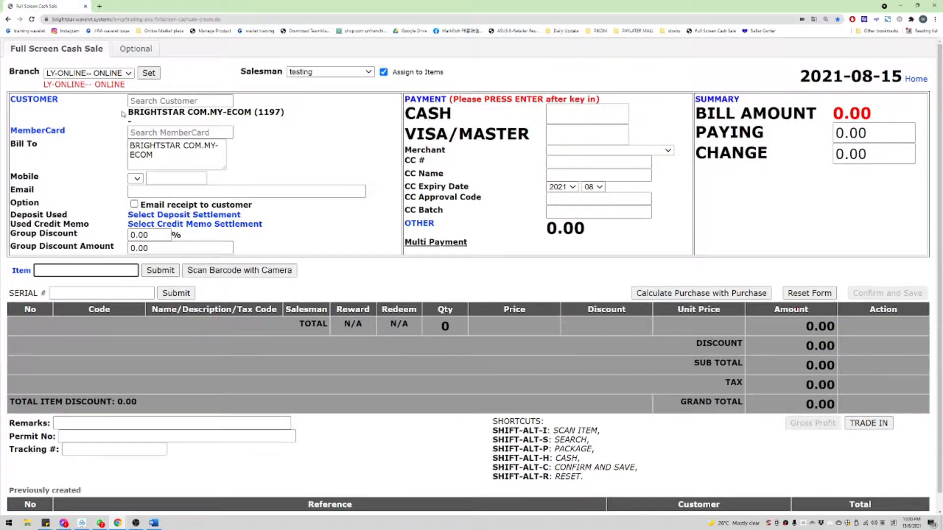
pyautogui.moveTo(122, 114); pyautogui.dragTo(293, 118)
pyautogui.moveTo(178, 155); pyautogui.dragTo(120, 143)
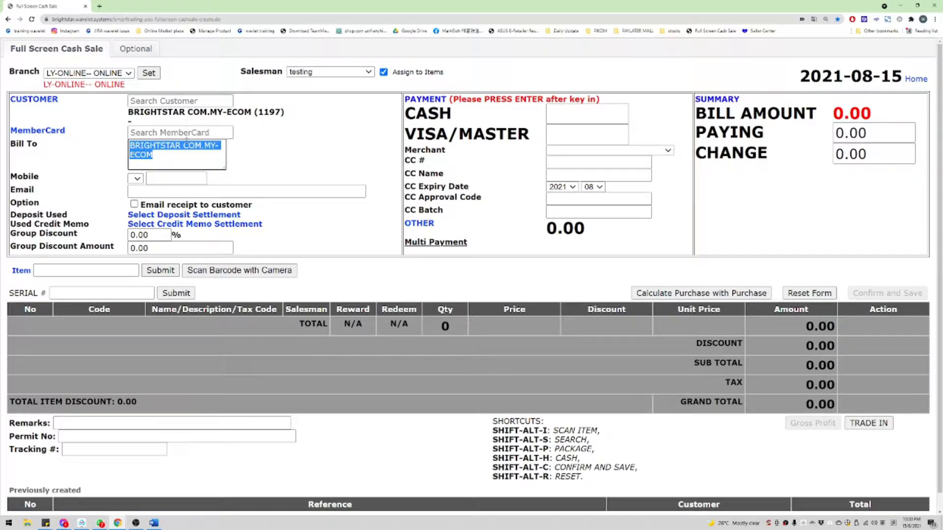
pyautogui.write('AMIN ASDASD')
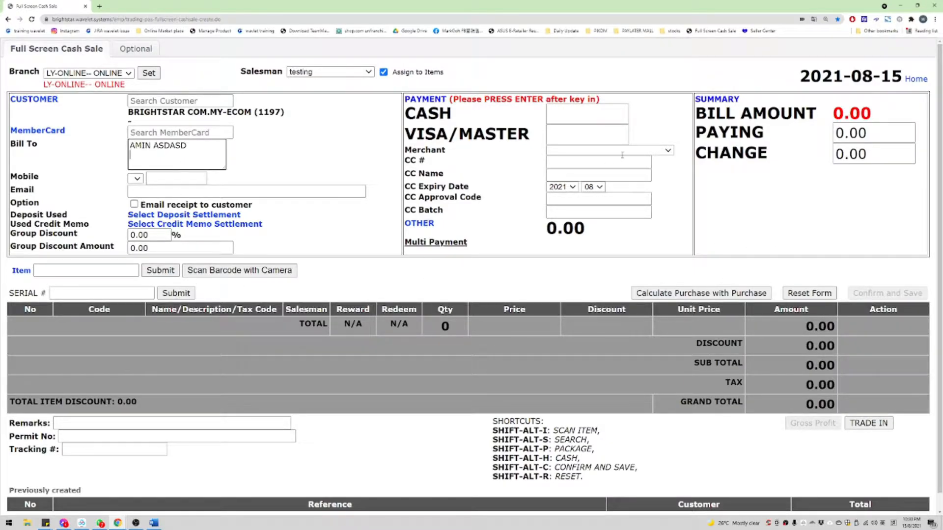
pyautogui.click(595, 134)
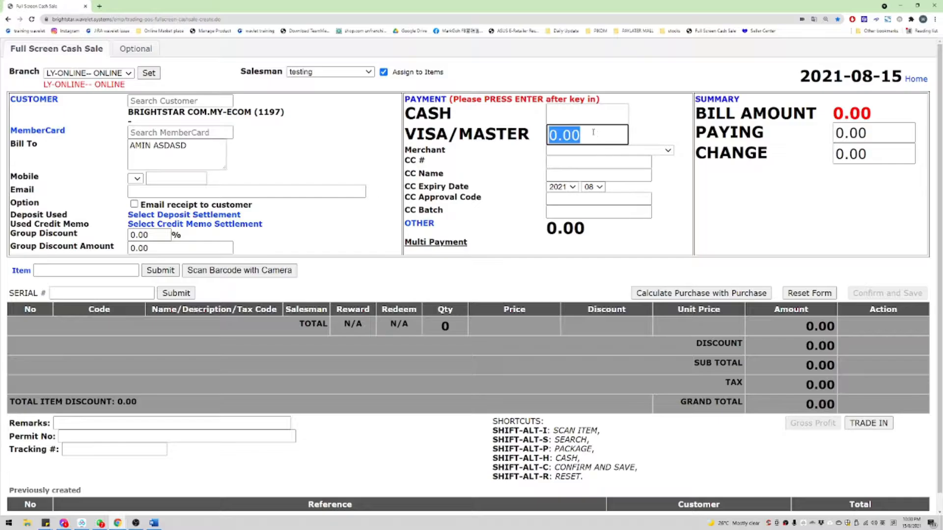
pyautogui.press('Return')
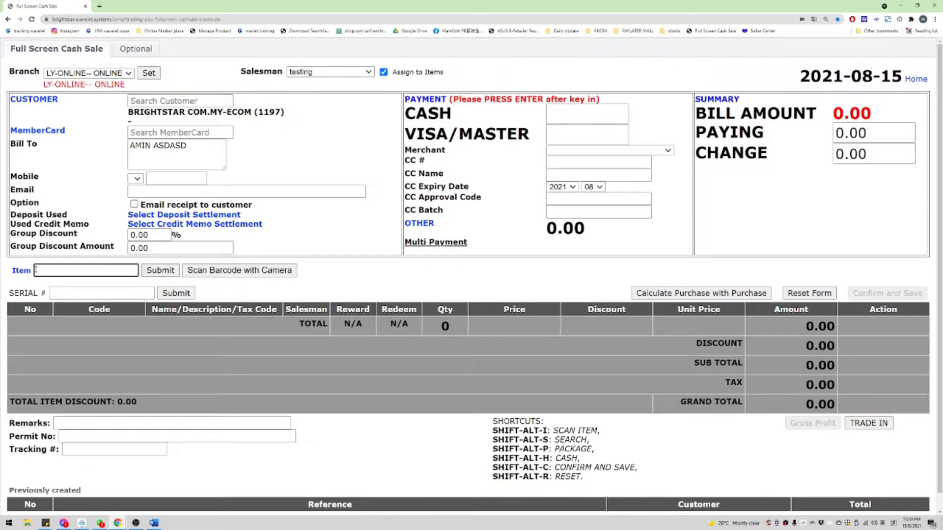
# Step: Search stock for 'OEM-' and check the notebook cooler pad's 20.0000 replacement cost
pyautogui.write('OEM-')
pyautogui.press('Return')
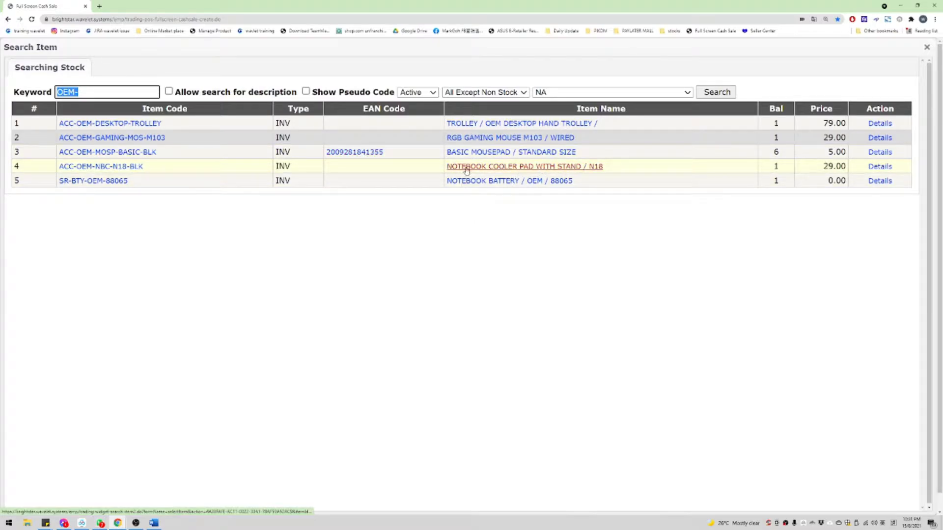
pyautogui.click(594, 170)
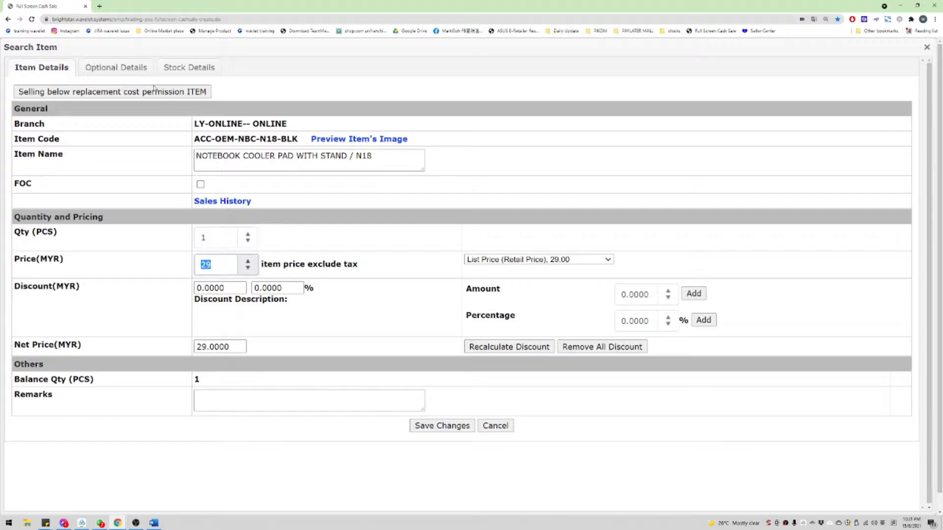
pyautogui.click(196, 70)
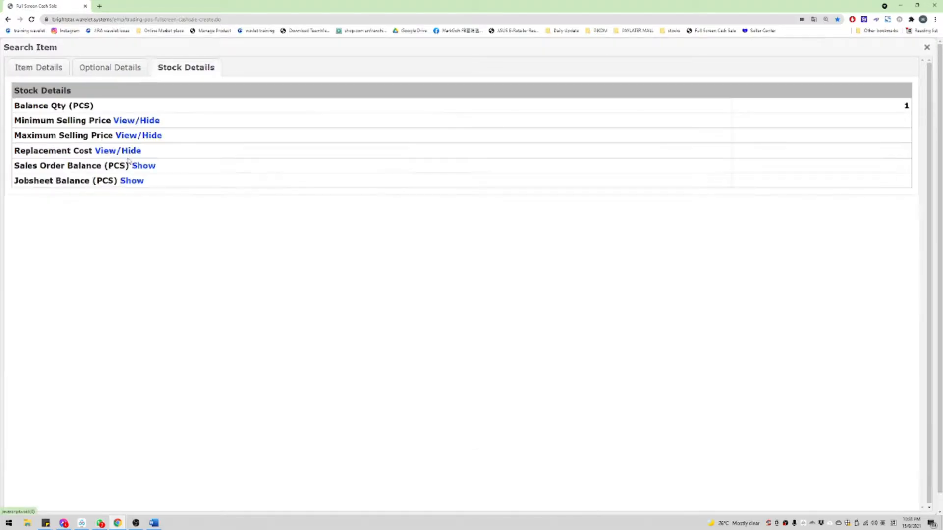
pyautogui.click(109, 152)
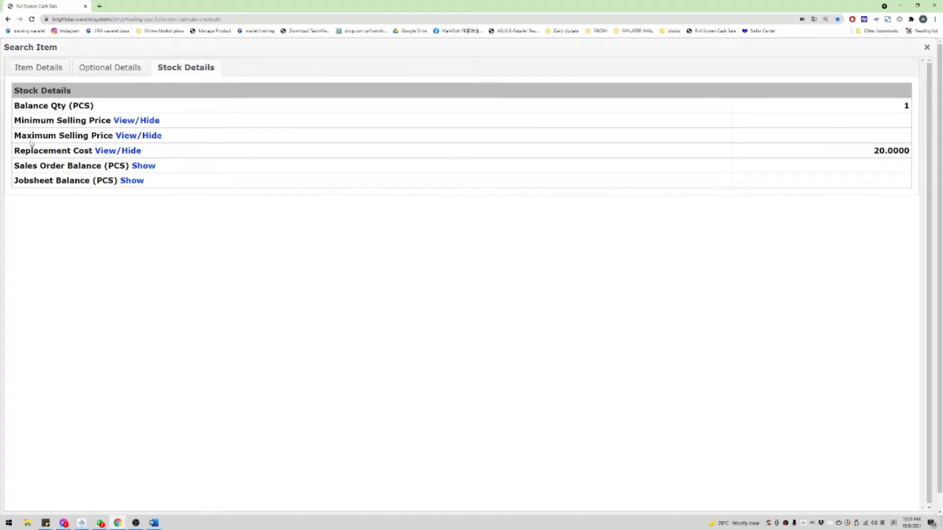
pyautogui.moveTo(14, 150); pyautogui.dragTo(907, 151)
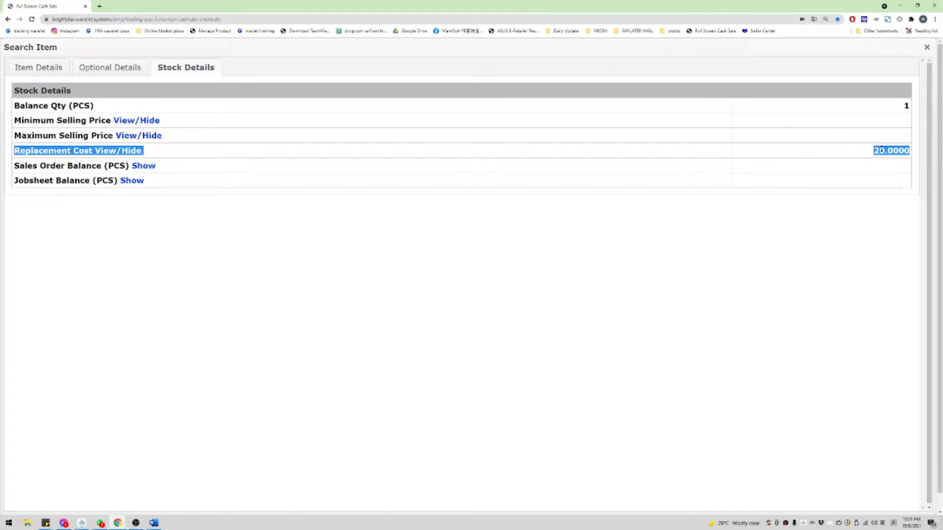
pyautogui.doubleClick(899, 151)
# Step: Add NOTEBOOK COOLER PAD WITH STAND / N18 to the sale at 20, then edit its price to 21
pyautogui.click(27, 68)
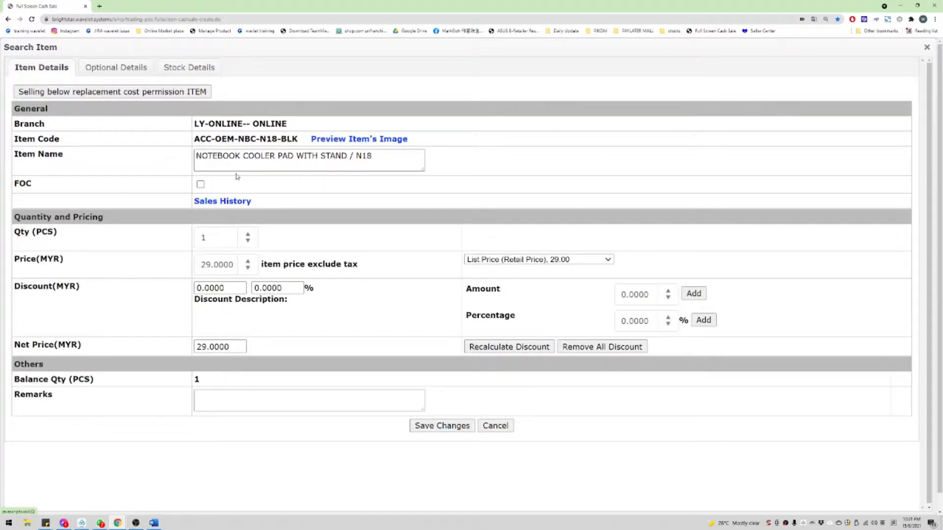
pyautogui.click(219, 261)
pyautogui.write('20')
pyautogui.press('Return')
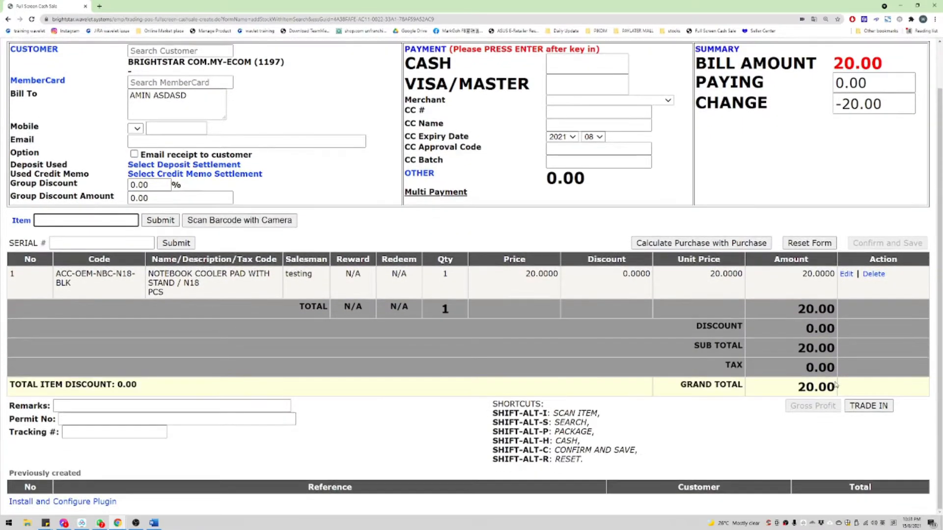
pyautogui.click(846, 273)
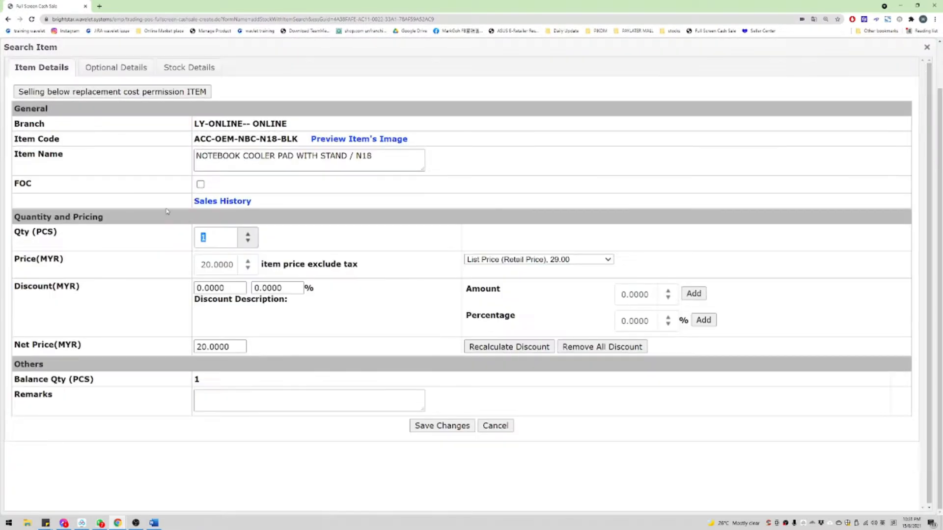
pyautogui.press('Tab')
pyautogui.write('20')
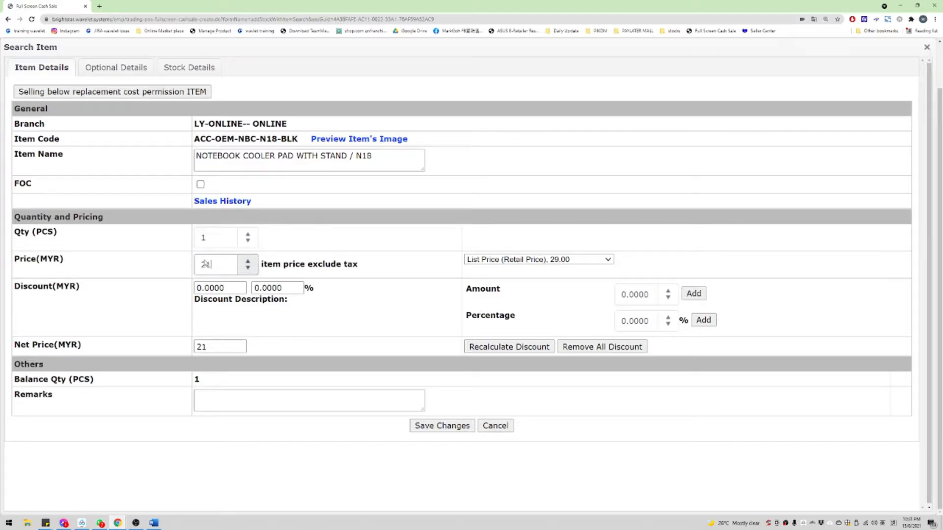
pyautogui.press('Return')
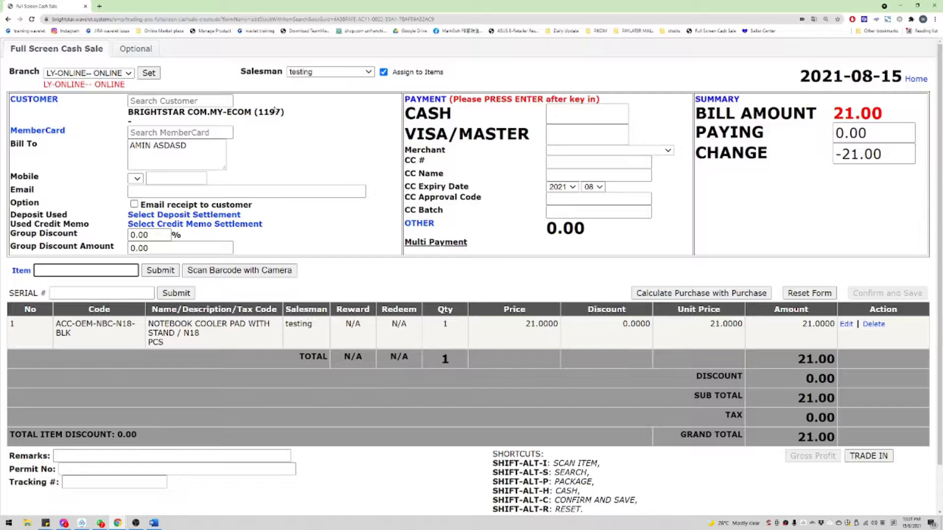
pyautogui.moveTo(10, 98); pyautogui.dragTo(369, 248)
pyautogui.click(358, 191)
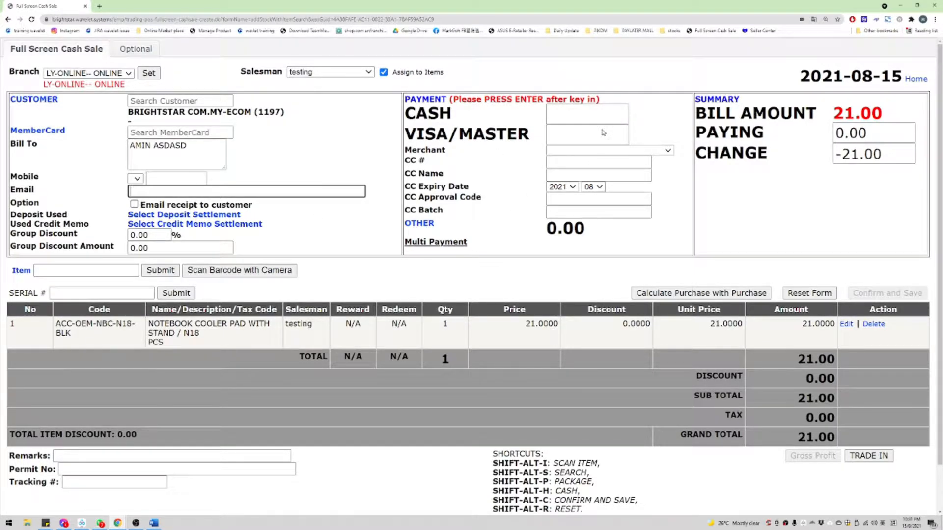
pyautogui.doubleClick(596, 114)
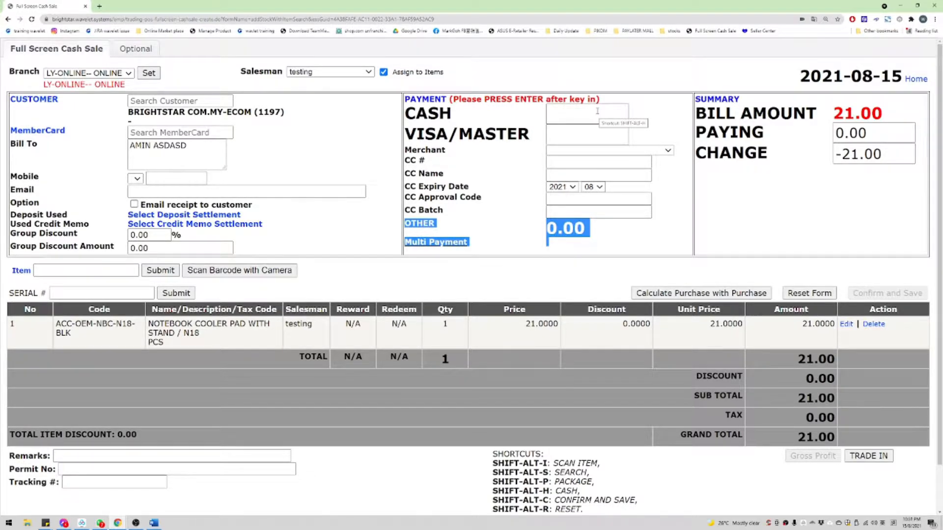
pyautogui.doubleClick(598, 113)
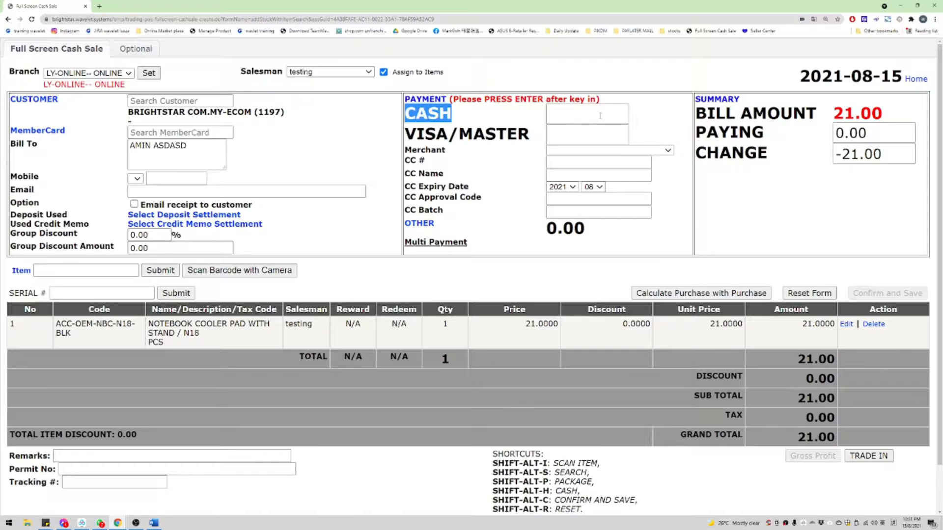
pyautogui.press('Return')
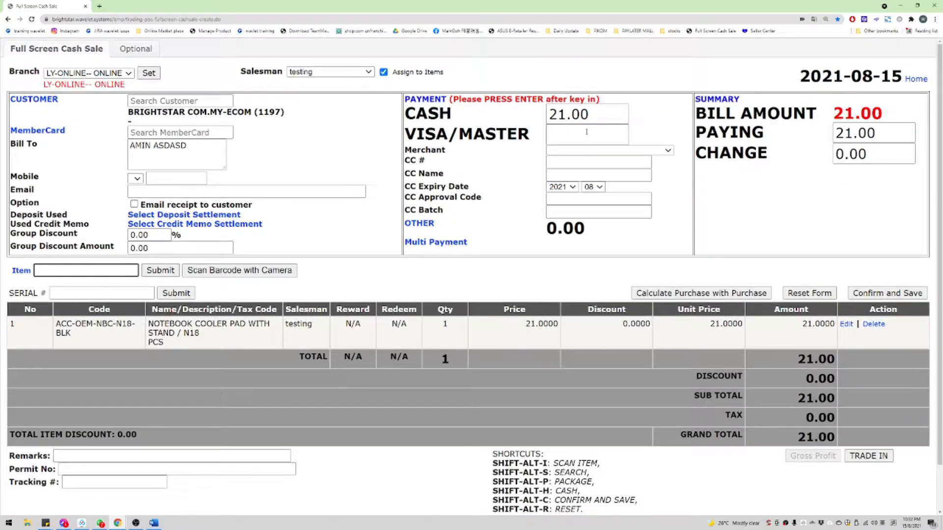
pyautogui.doubleClick(584, 132)
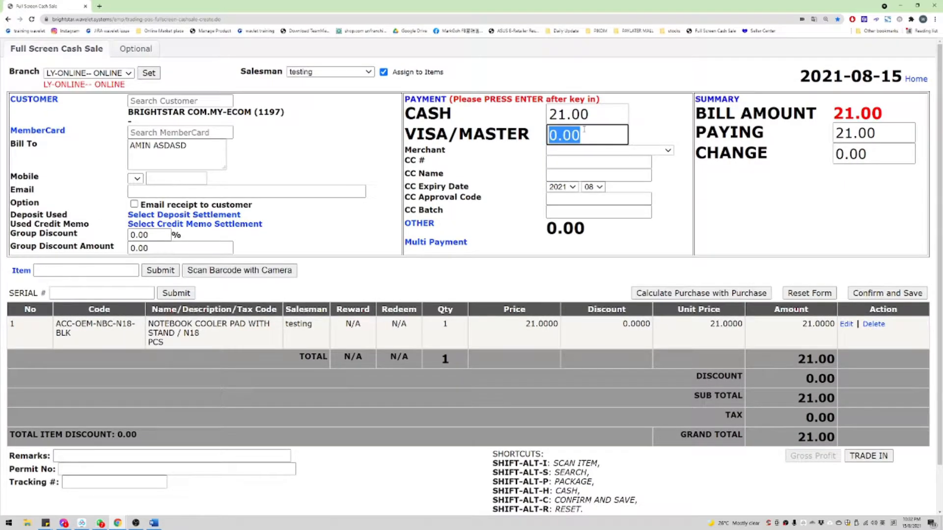
pyautogui.doubleClick(581, 117)
pyautogui.press('BackSpace')
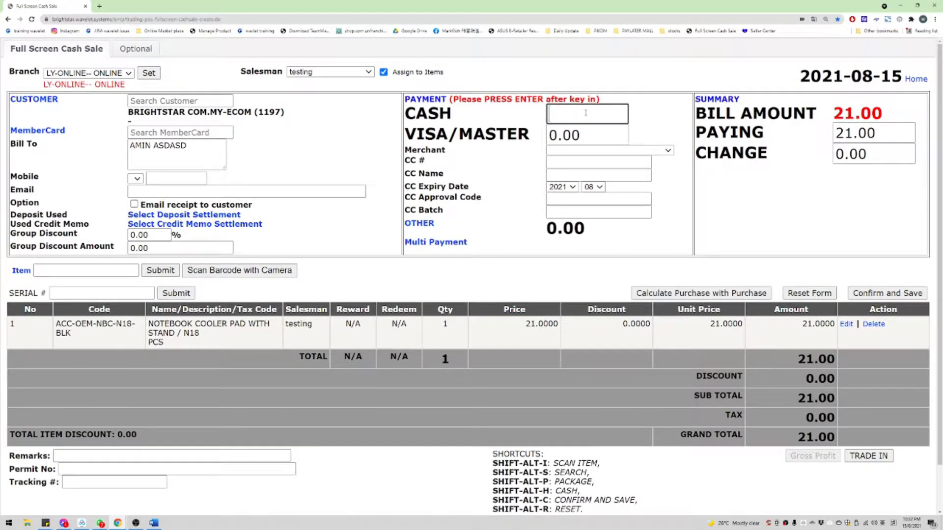
pyautogui.click(586, 135)
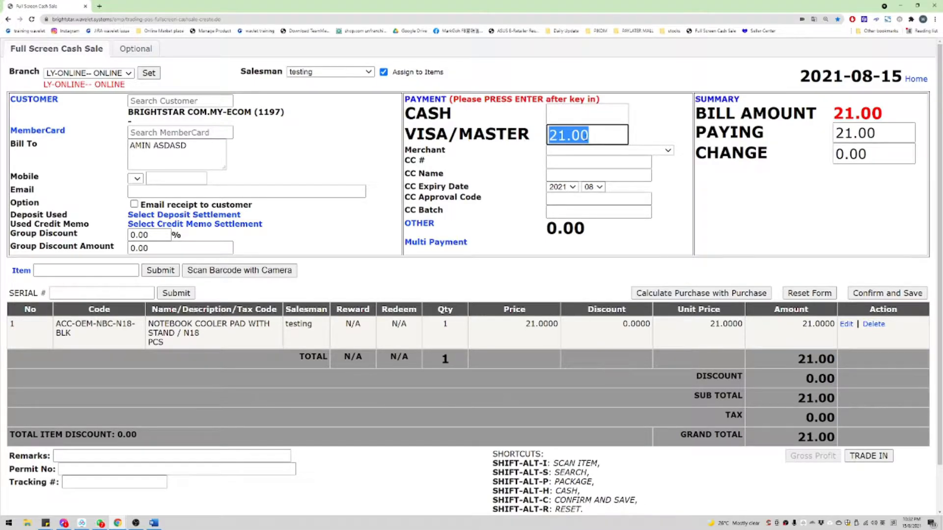
pyautogui.press('Return')
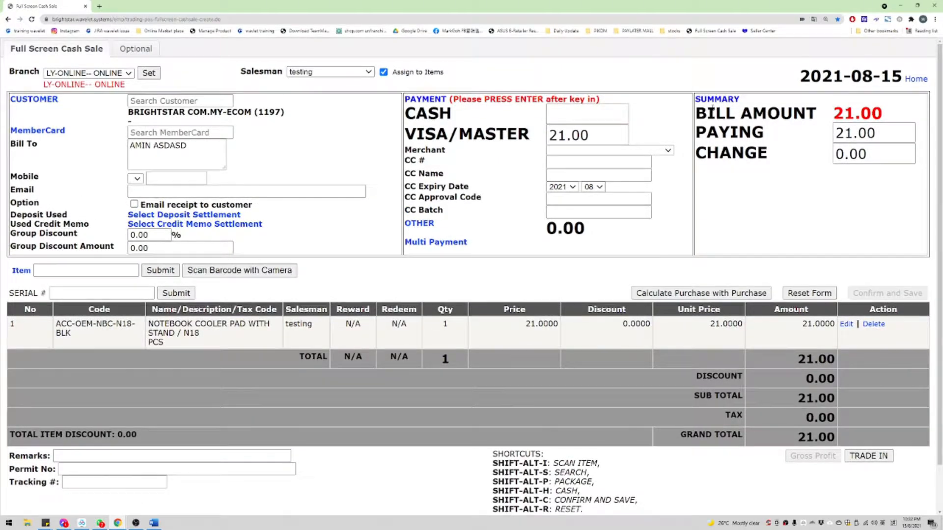
pyautogui.moveTo(712, 111); pyautogui.dragTo(882, 106)
pyautogui.moveTo(692, 136); pyautogui.dragTo(835, 134)
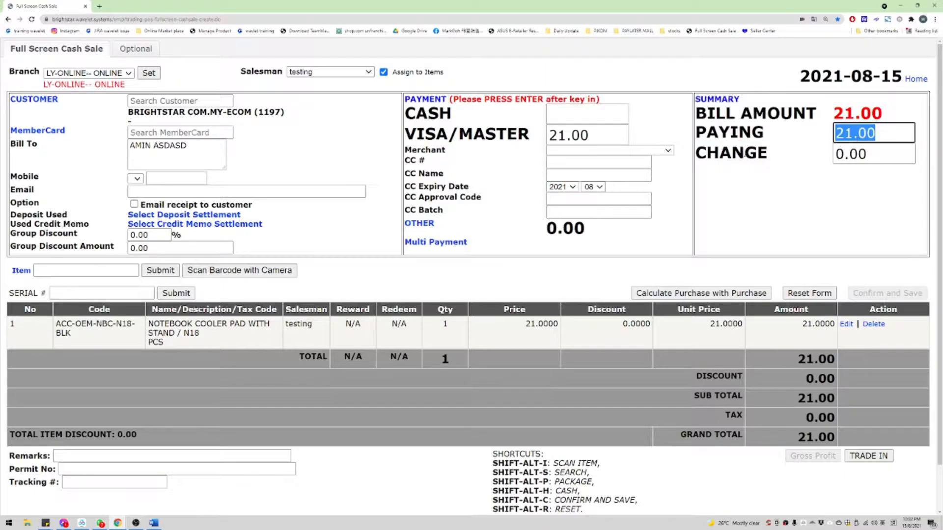
pyautogui.moveTo(696, 154); pyautogui.dragTo(832, 160)
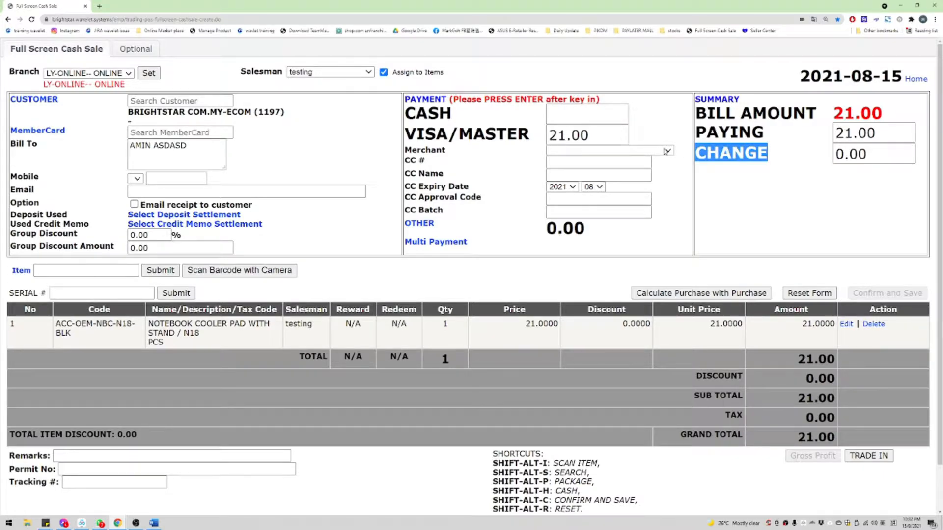
# Step: Choose merchant BRIGHTSTAR HLB CREDIT and enter the card number and cardholder name
pyautogui.click(576, 154)
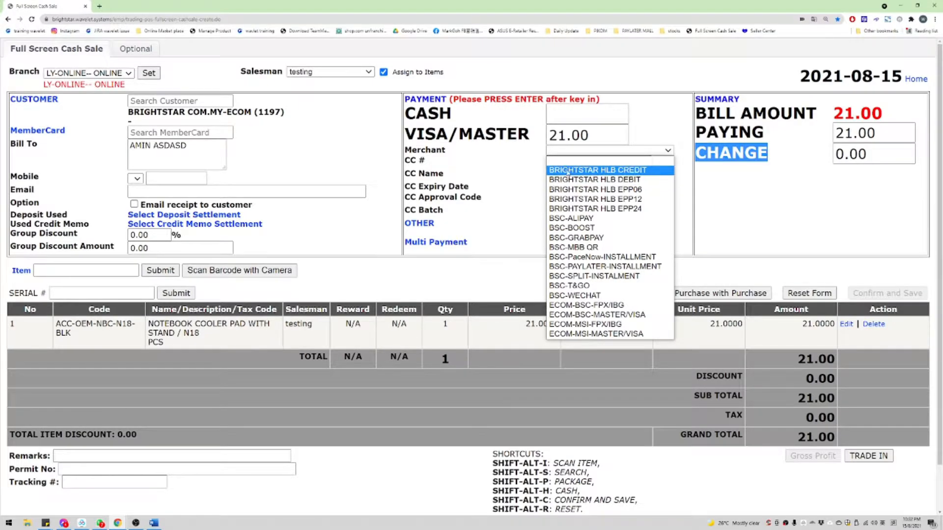
pyautogui.click(641, 171)
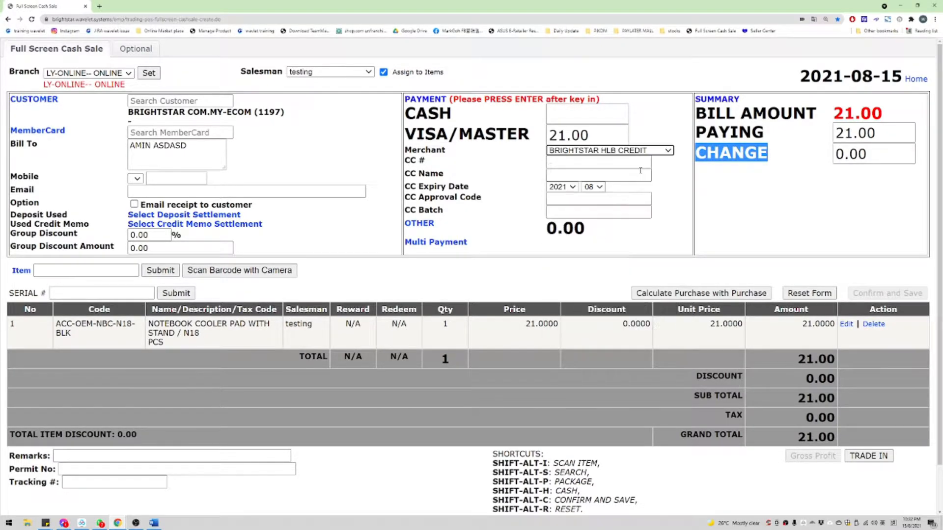
pyautogui.click(625, 164)
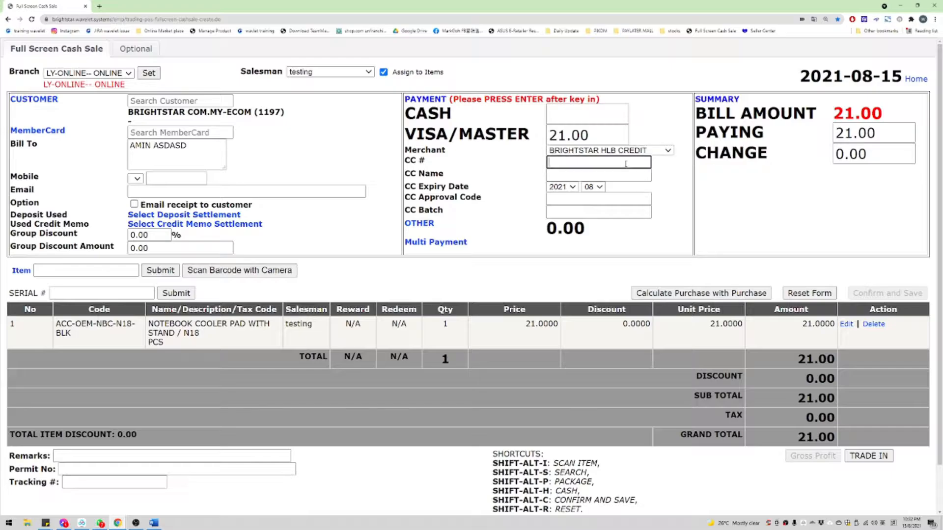
pyautogui.write('46546544656')
pyautogui.press('Tab')
pyautogui.write('AHSODAJSHD')
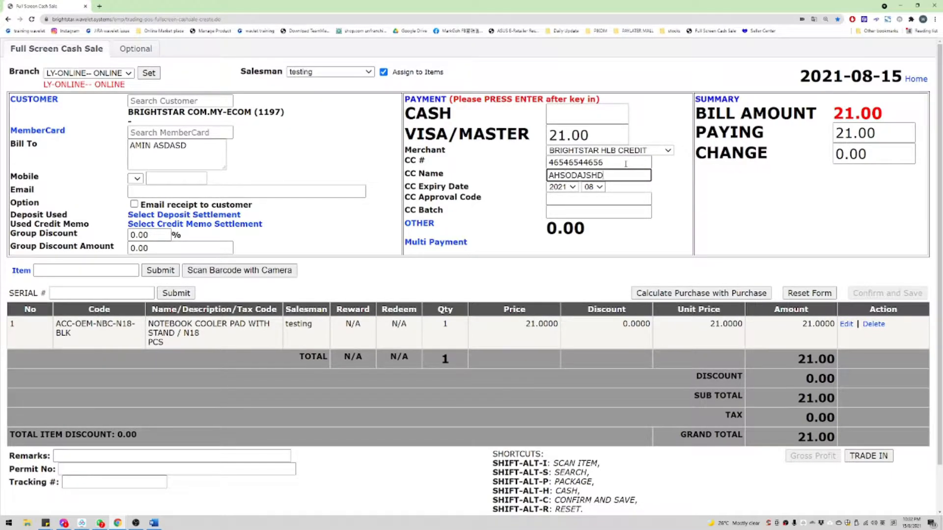
pyautogui.press('Tab')
# Step: Enter the card approval code, correcting mistakes, and submit the card details
pyautogui.click(572, 199)
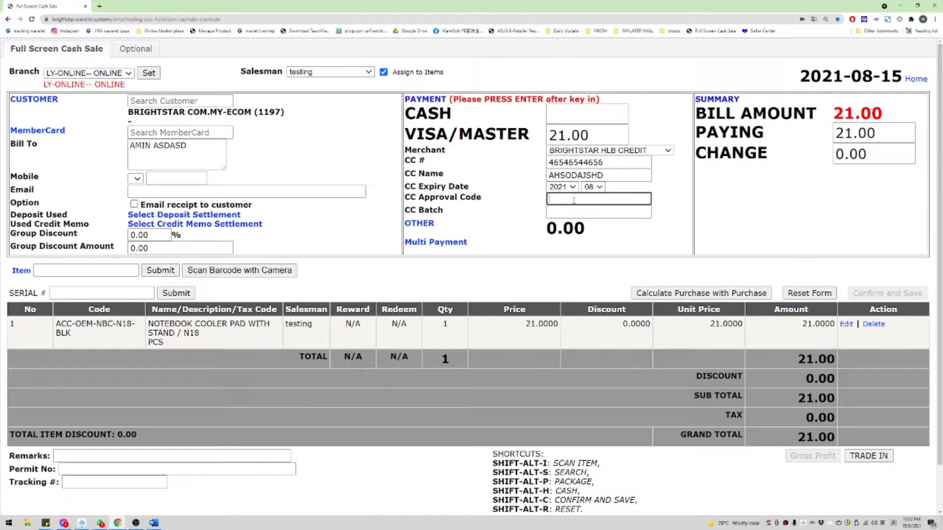
pyautogui.write('ASDASD')
pyautogui.doubleClick(574, 199)
pyautogui.write('654654')
pyautogui.doubleClick(573, 200)
pyautogui.press('BackSpace')
pyautogui.write('F54546')
pyautogui.press('Return')
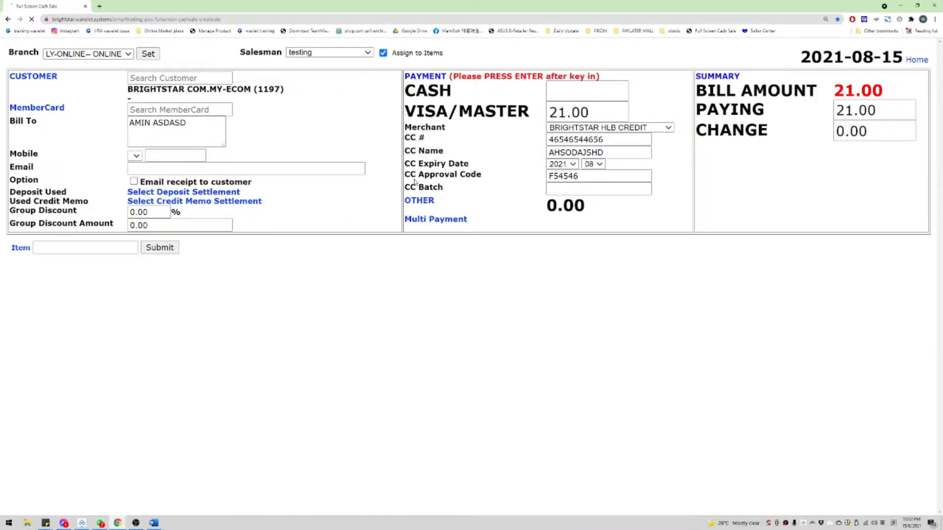
pyautogui.click(589, 177)
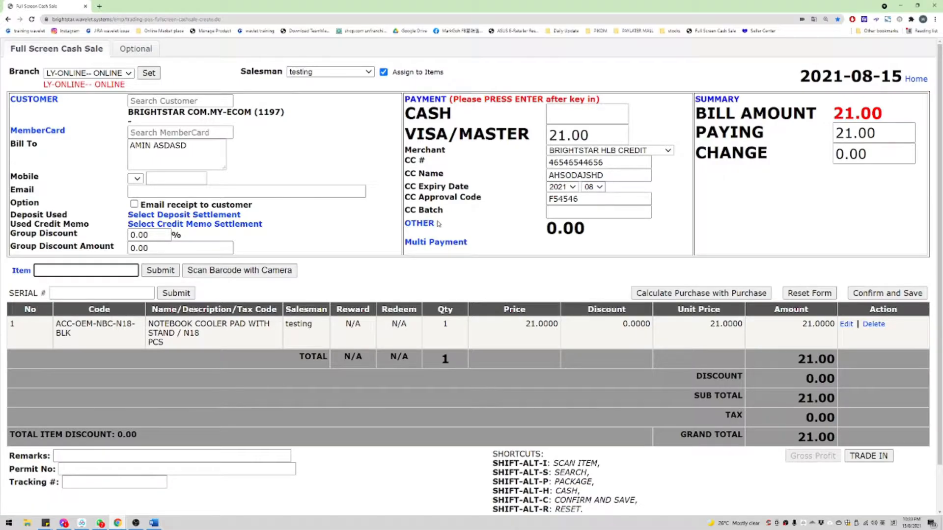
# Step: Change the VISA/MASTER payment amount to 10.00
pyautogui.click(597, 133)
pyautogui.write('10')
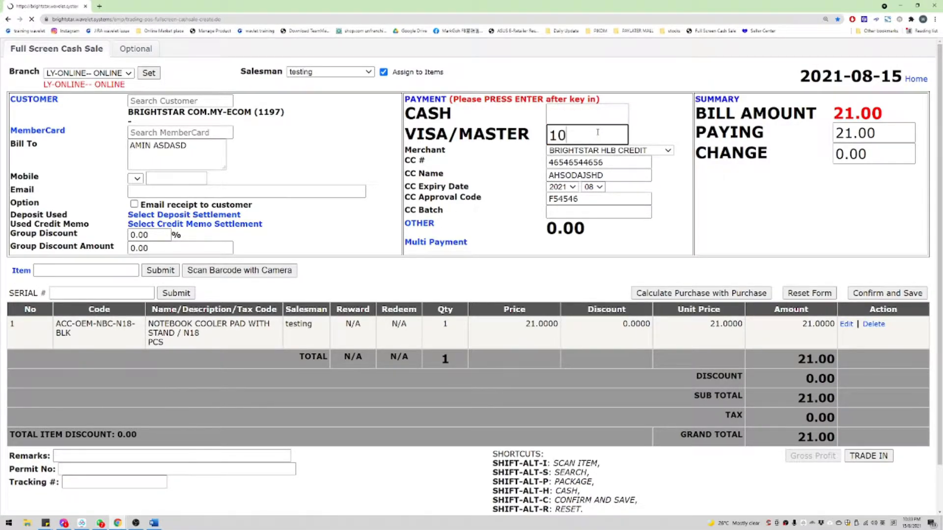
pyautogui.press('Return')
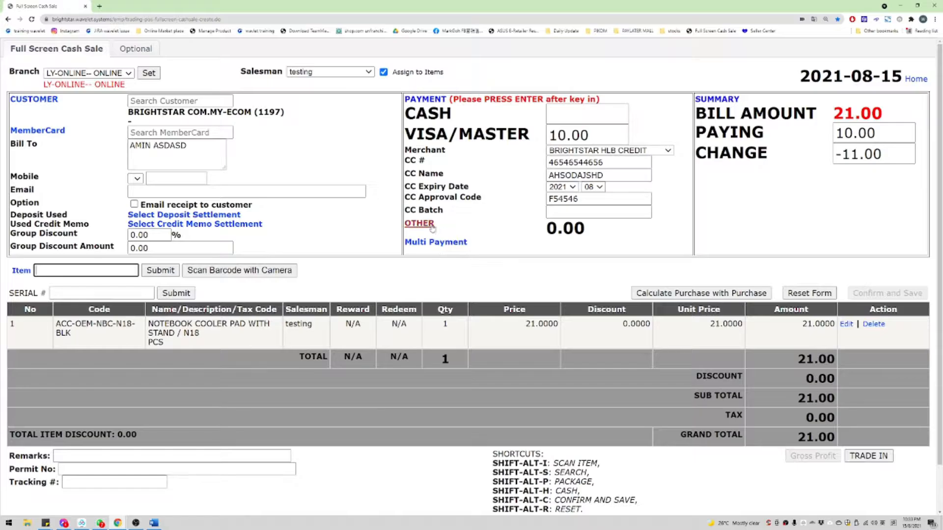
# Step: Add an 11.00 BSC-GRABPAY multi-payment with its approval code, then delete it
pyautogui.click(414, 248)
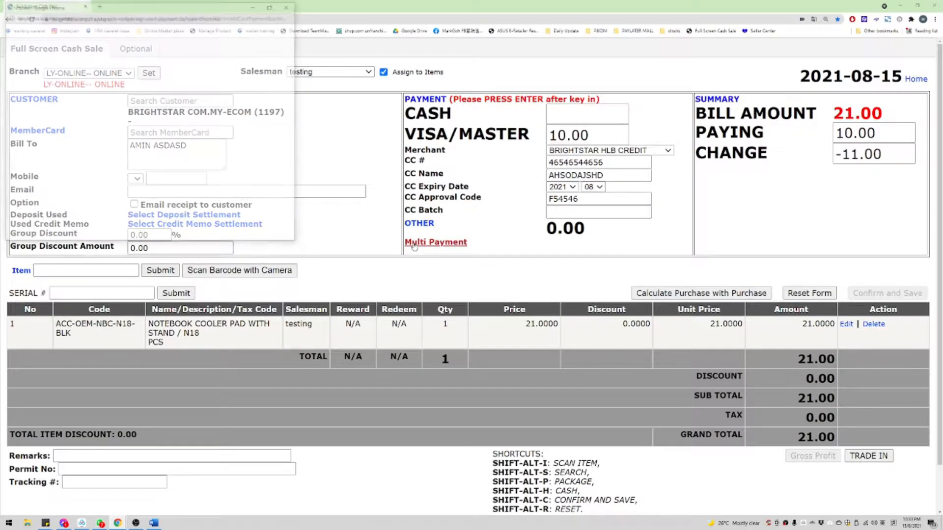
pyautogui.moveTo(216, 8); pyautogui.dragTo(462, 73)
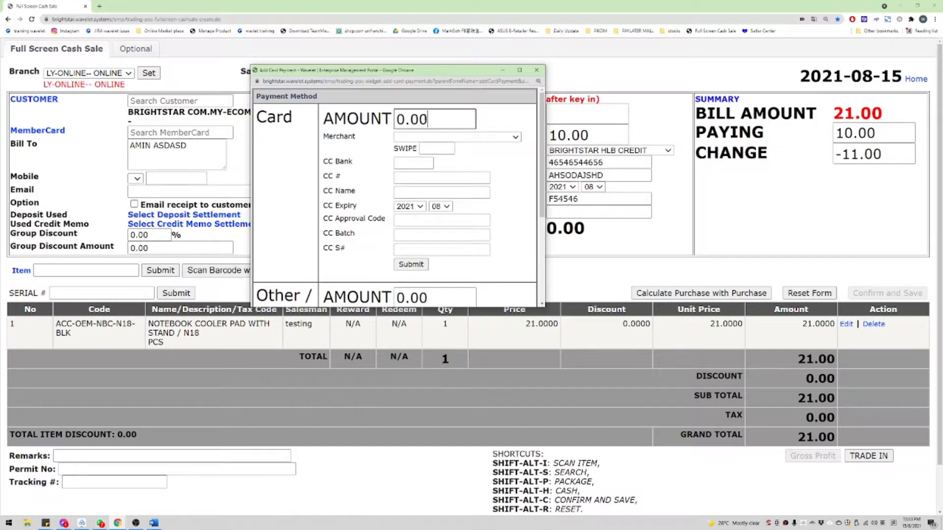
pyautogui.doubleClick(411, 120)
pyautogui.write('11')
pyautogui.click(437, 138)
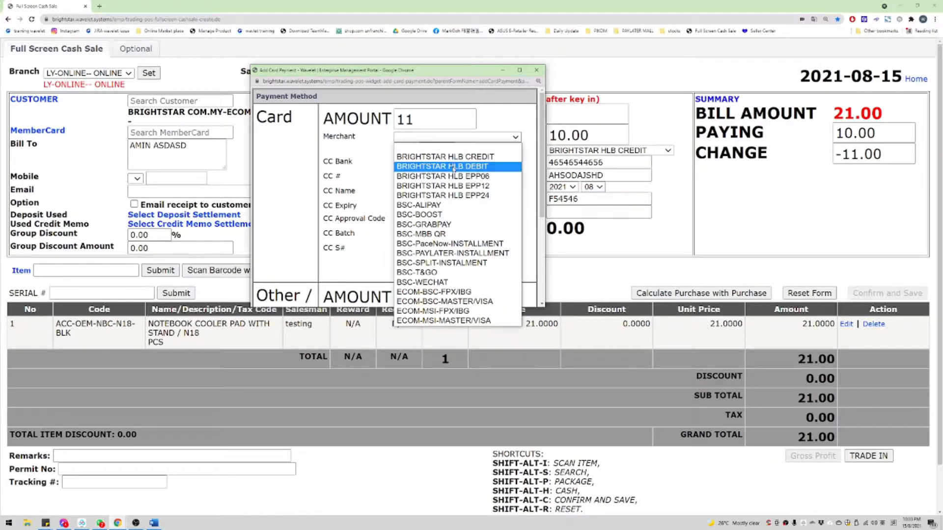
pyautogui.click(473, 225)
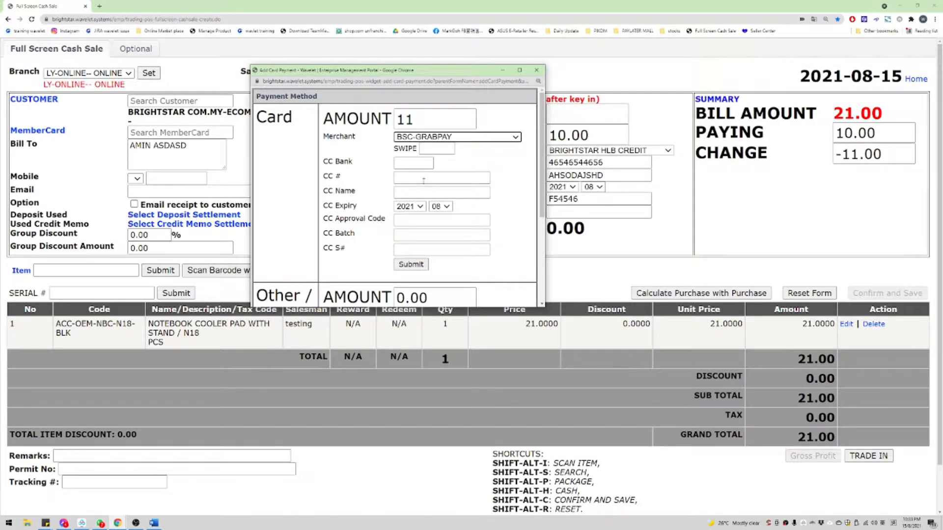
pyautogui.click(423, 225)
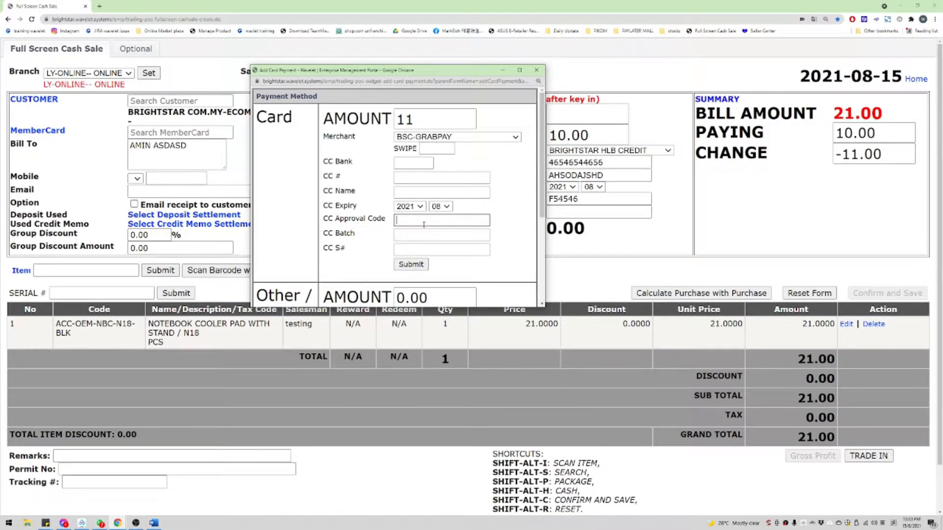
pyautogui.write('D54654')
pyautogui.press('Return')
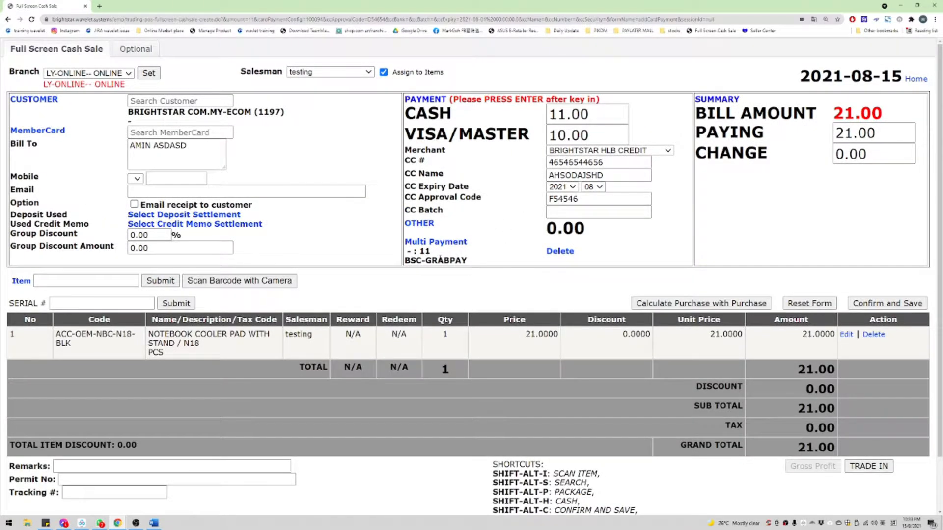
pyautogui.click(559, 257)
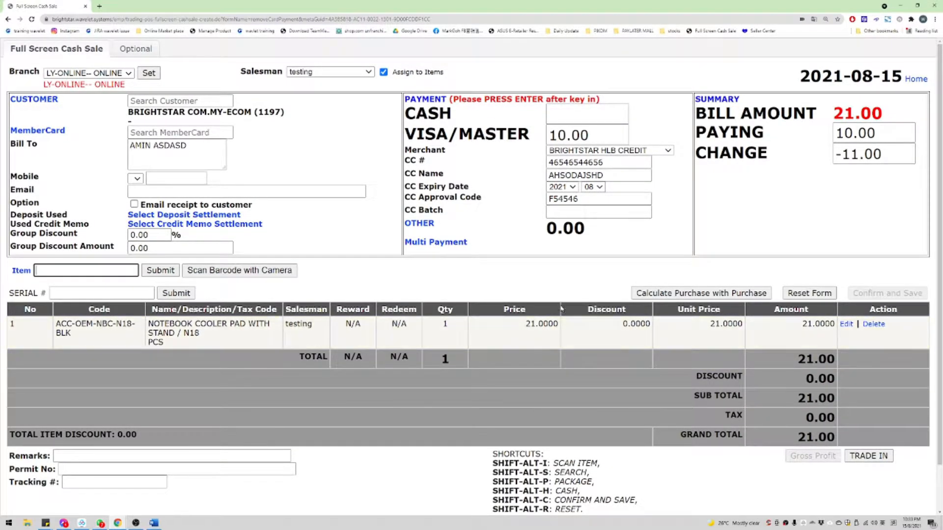
# Step: Add the remark 'HLB TRANSFER' to the cash sale
pyautogui.moveTo(796, 459)
pyautogui.click(136, 456)
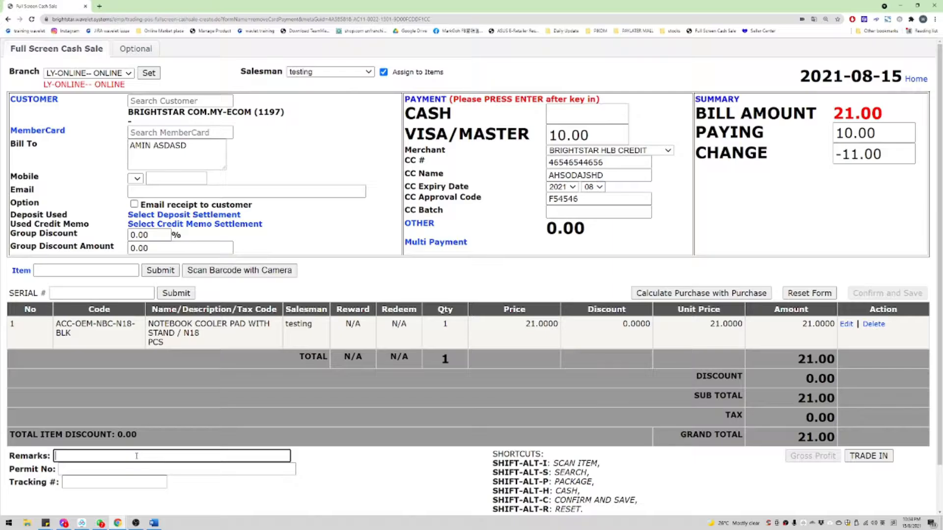
pyautogui.write('HLB TRANSFER')
pyautogui.press('Return')
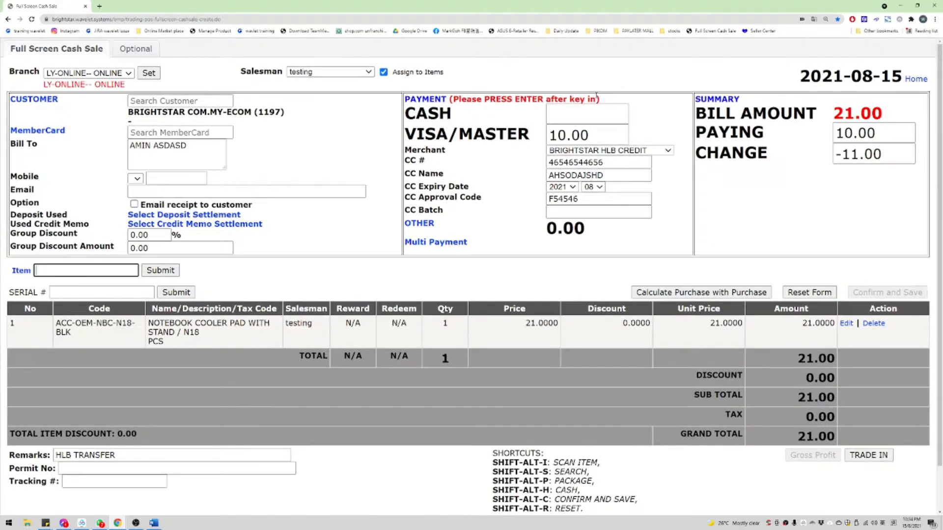
# Step: Pay the remaining 11.00 in cash so change becomes 0.00
pyautogui.click(596, 109)
pyautogui.press('Return')
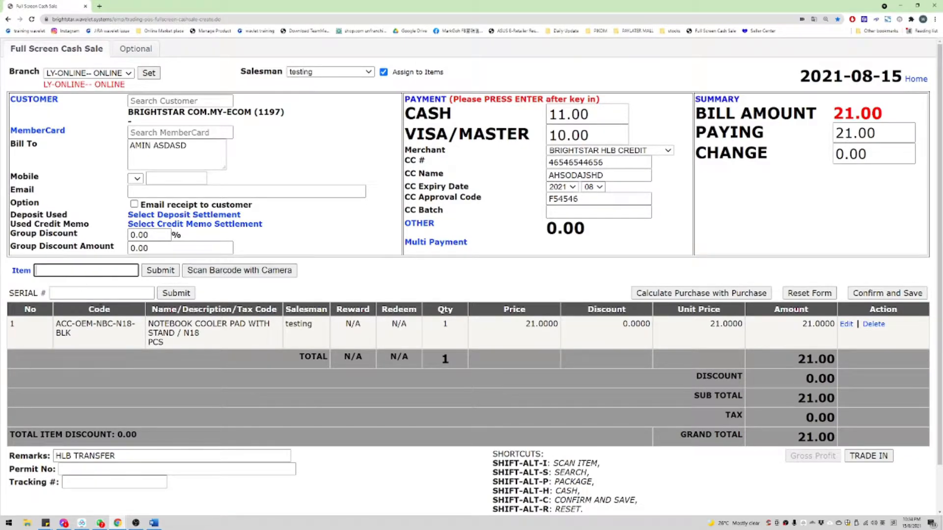
pyautogui.click(101, 295)
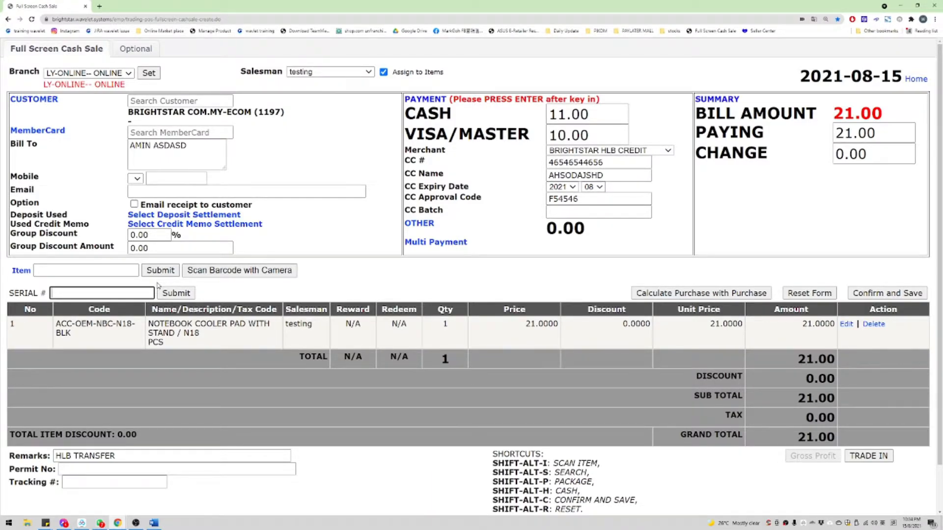
# Step: Apply the customer's full 149.00 deposit and clear the VISA/MASTER card amount
pyautogui.click(198, 217)
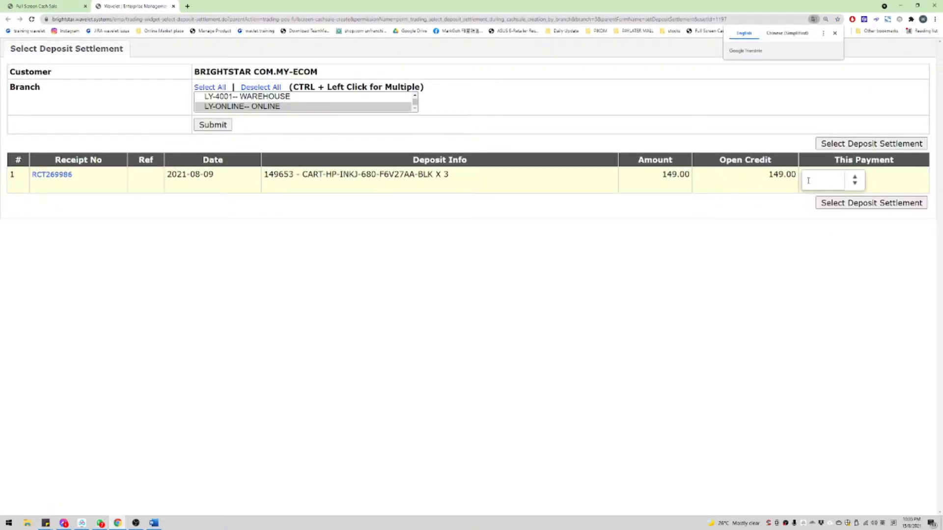
pyautogui.click(834, 186)
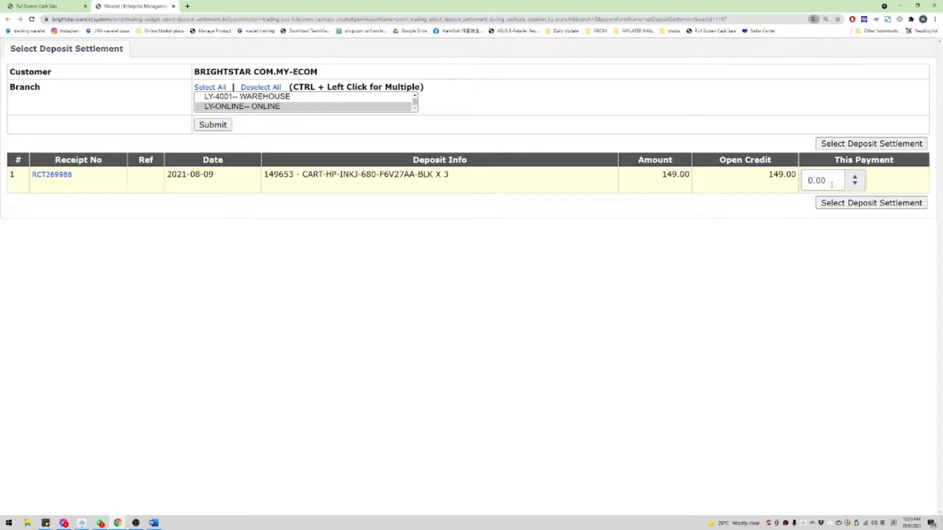
pyautogui.press('Return')
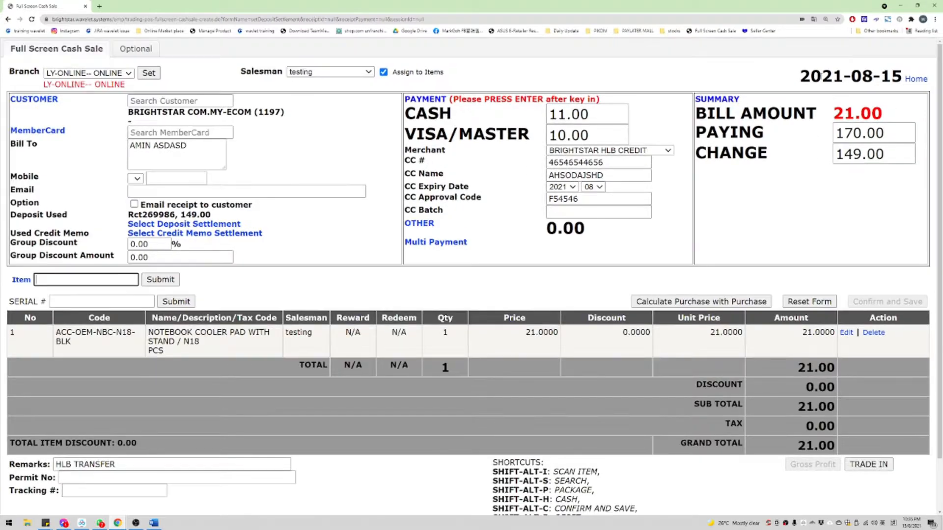
pyautogui.click(619, 134)
pyautogui.press('BackSpace')
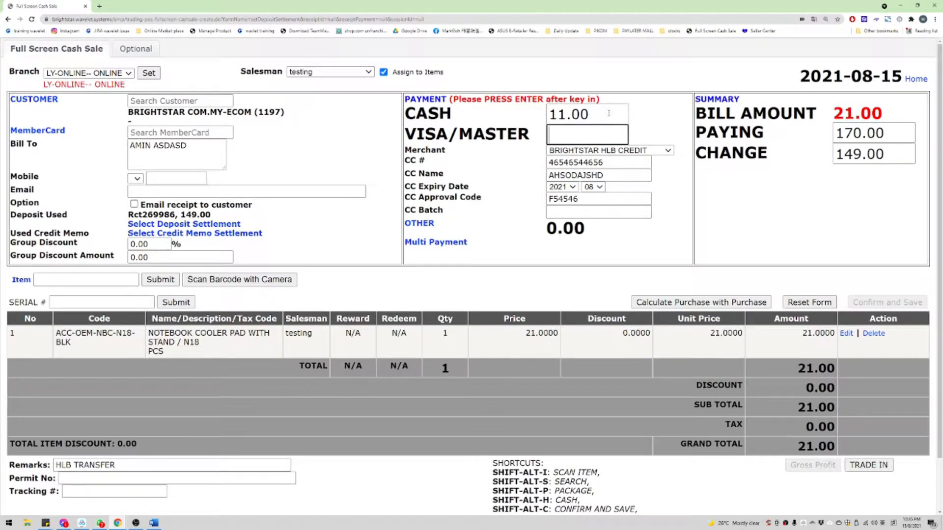
pyautogui.press('Return')
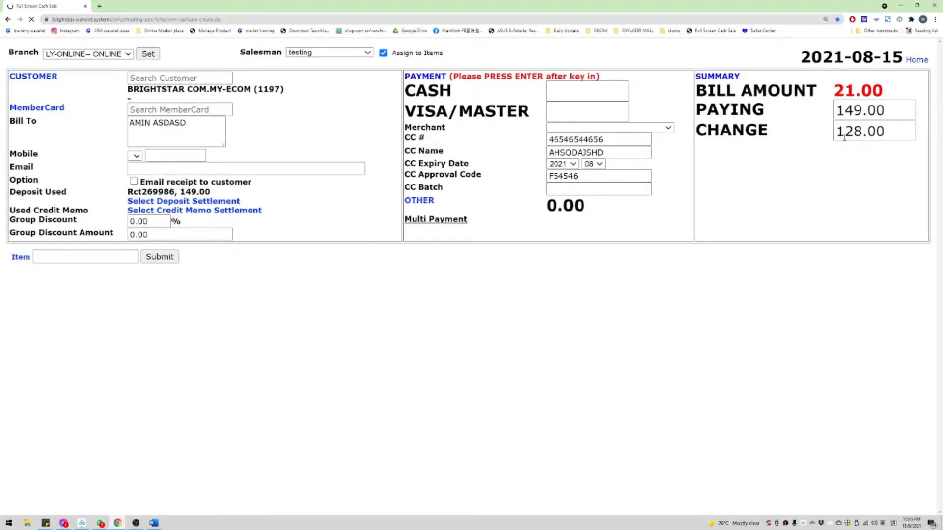
# Step: Reduce the deposit payment from 149 to 21 so the 128.00 change drops to 0.00
pyautogui.click(865, 134)
pyautogui.doubleClick(838, 132)
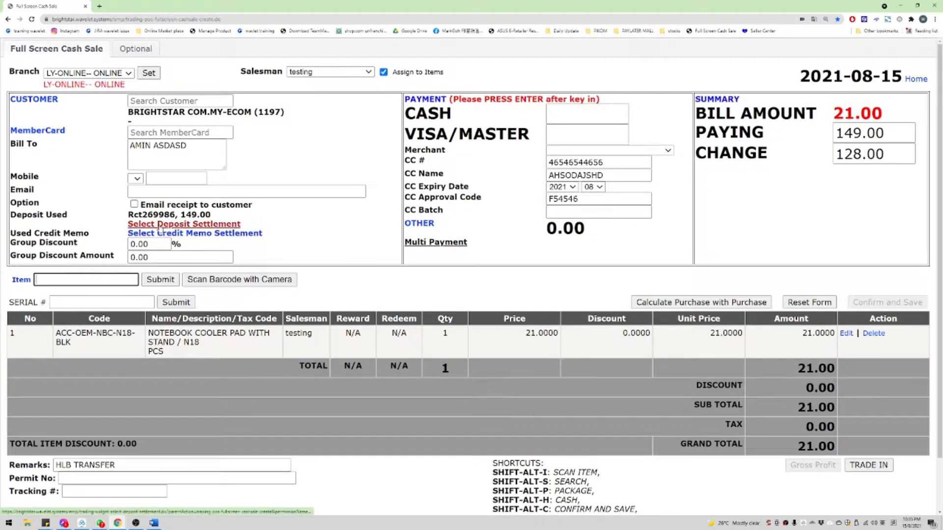
pyautogui.click(162, 226)
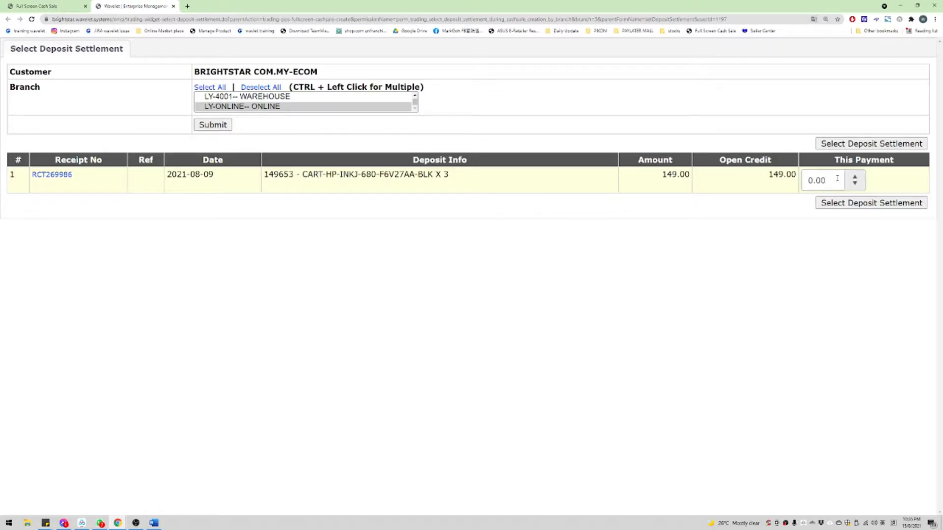
pyautogui.doubleClick(837, 179)
pyautogui.write('21')
pyautogui.press('Return')
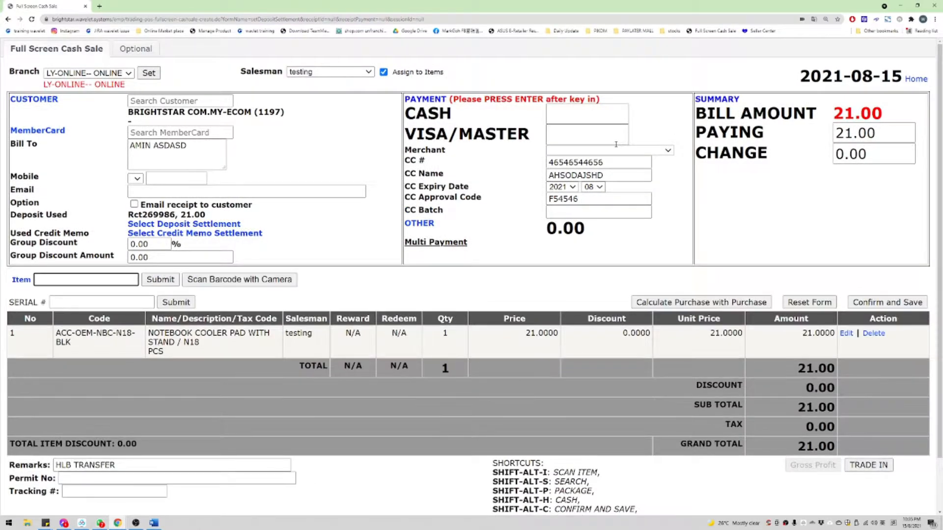
# Step: Empty the CC #, CC Name and CC Approval Code fields and submit the sale
pyautogui.doubleClick(621, 163)
pyautogui.press('BackSpace')
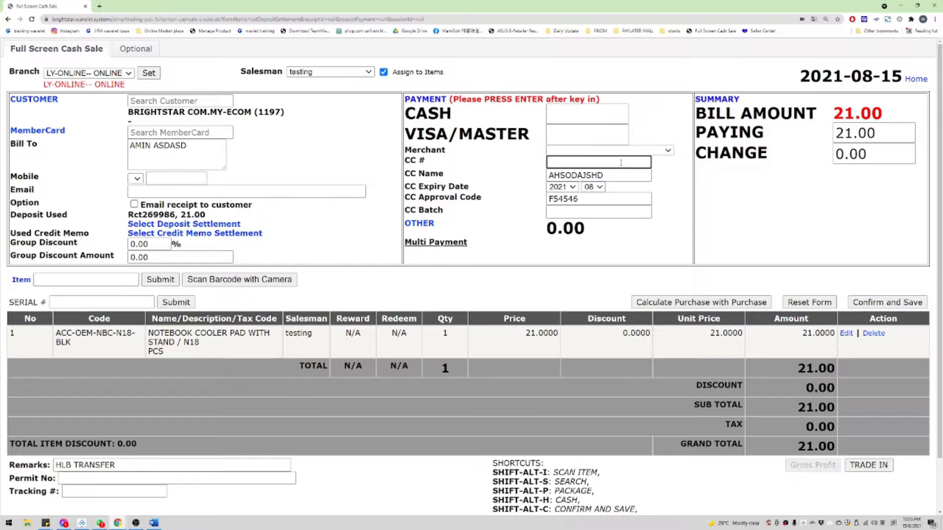
pyautogui.press('Tab')
pyautogui.press('BackSpace')
pyautogui.press('Tab')
pyautogui.press('Tab')
pyautogui.press('Tab')
pyautogui.press('BackSpace')
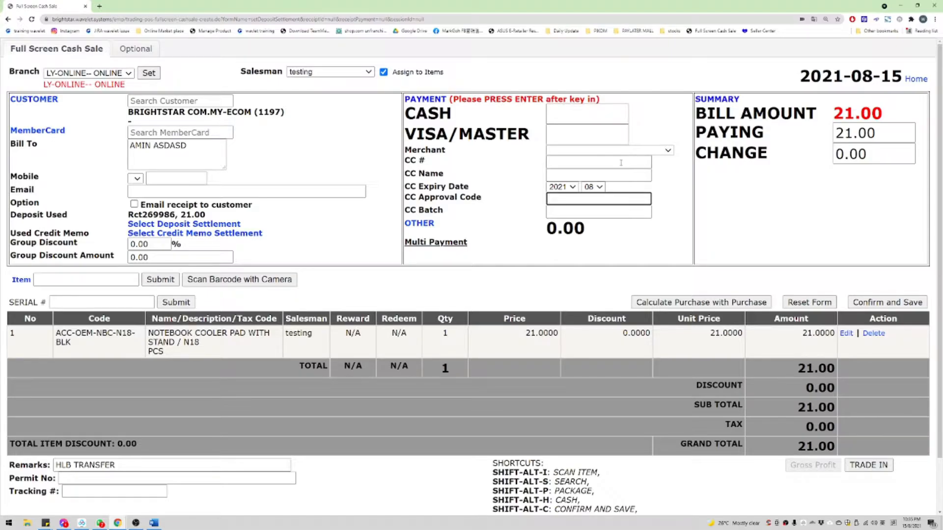
pyautogui.press('Return')
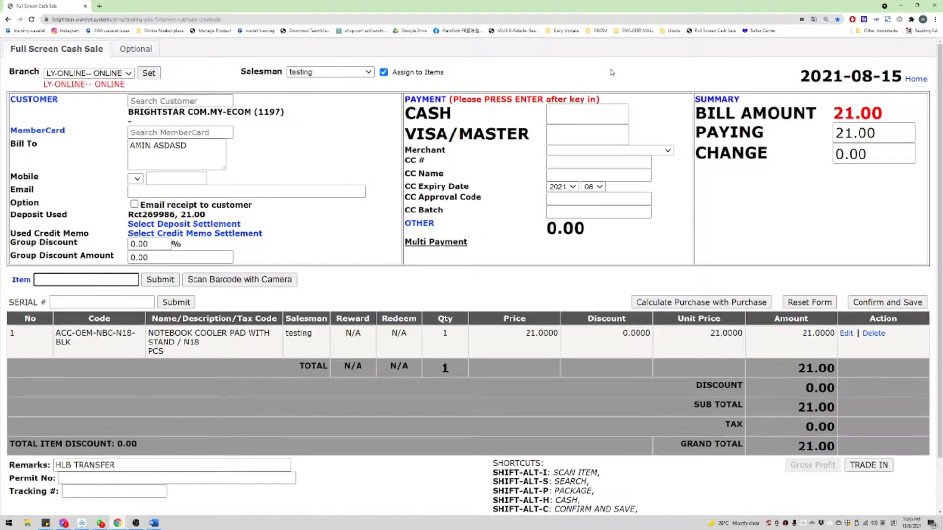
# Step: Switch the sale to customer 500 (Cash), accepting the item reset
pyautogui.click(204, 102)
pyautogui.write('50')
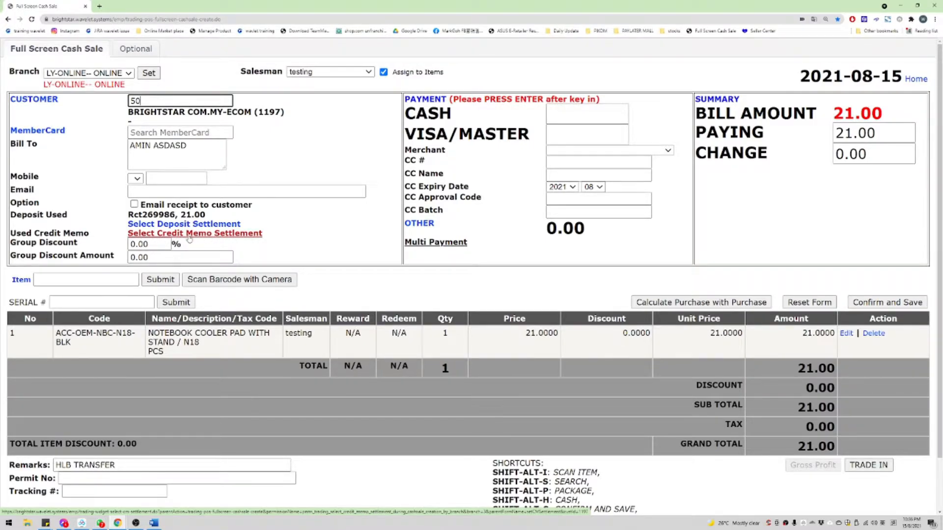
pyautogui.doubleClick(192, 101)
pyautogui.write('55')
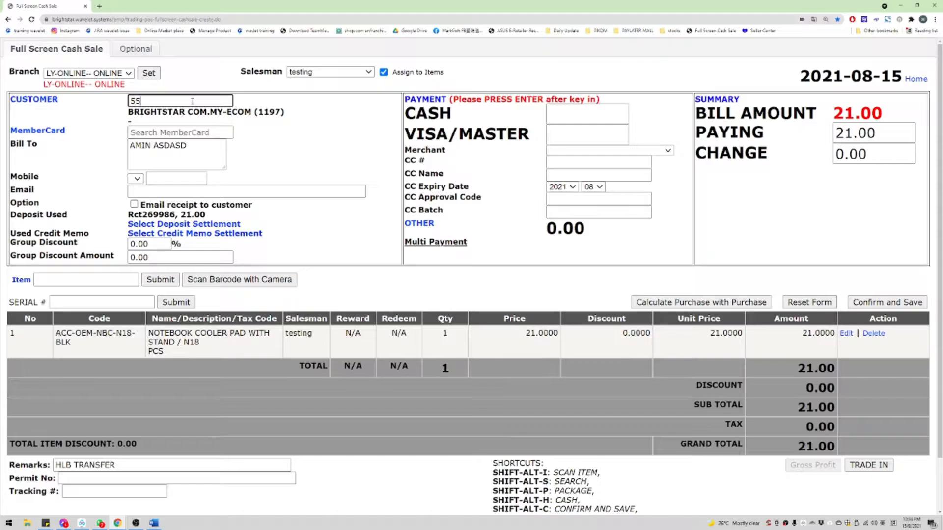
pyautogui.doubleClick(193, 101)
pyautogui.write('500')
pyautogui.press('Return')
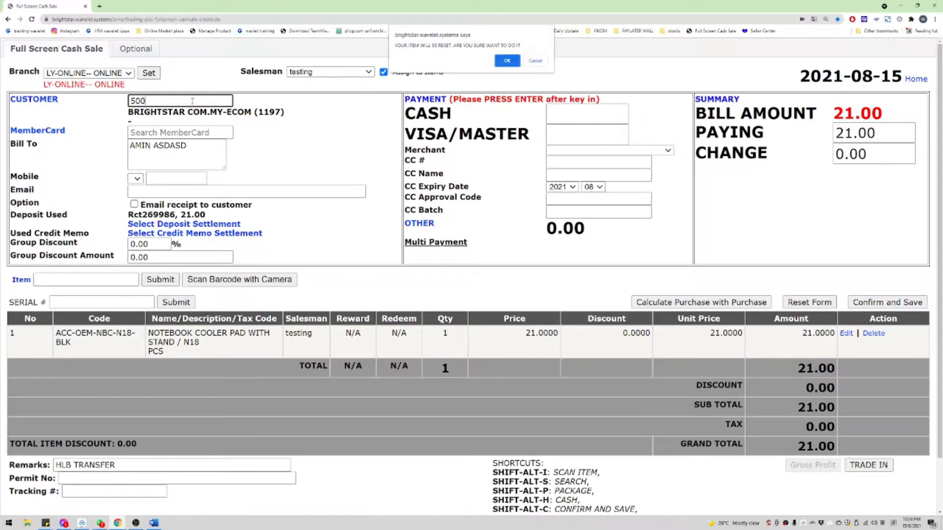
pyautogui.press('Return')
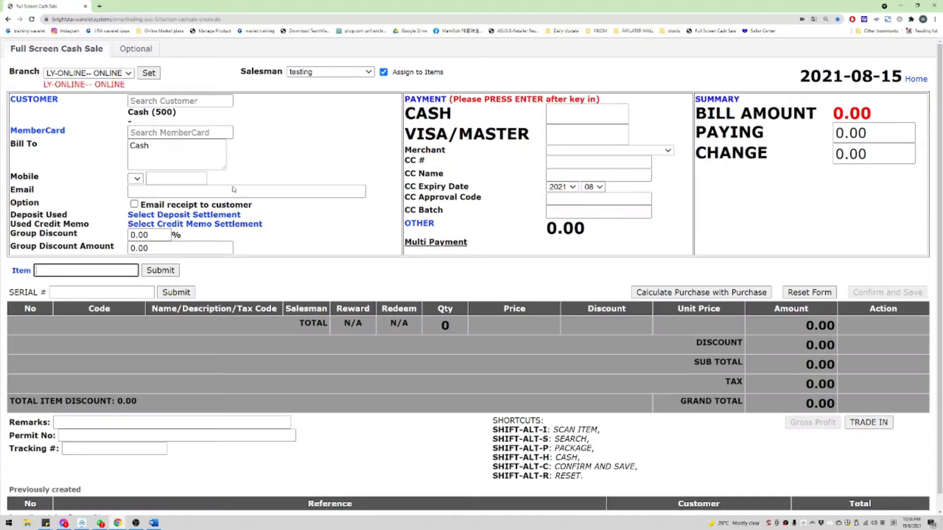
# Step: Settle 21.00 from the Cash customer's open deposit
pyautogui.click(212, 212)
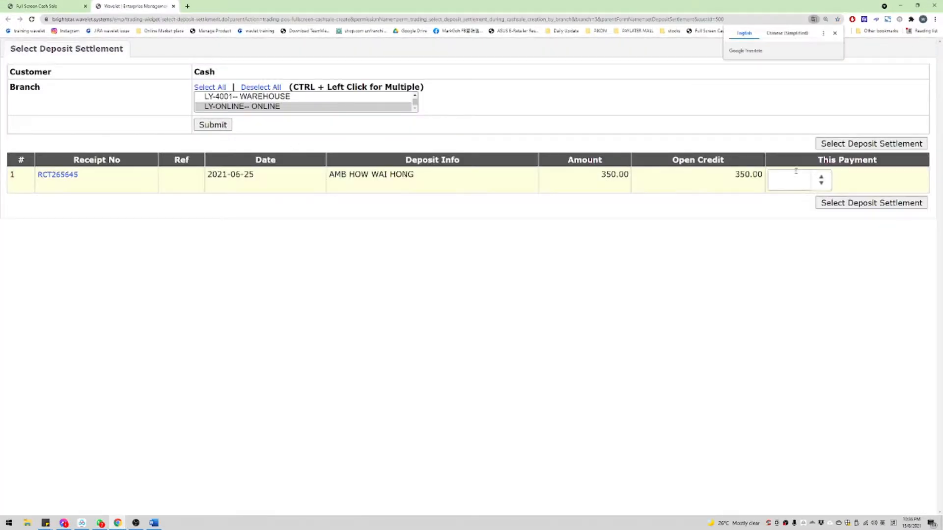
pyautogui.doubleClick(803, 179)
pyautogui.write('21')
pyautogui.press('Return')
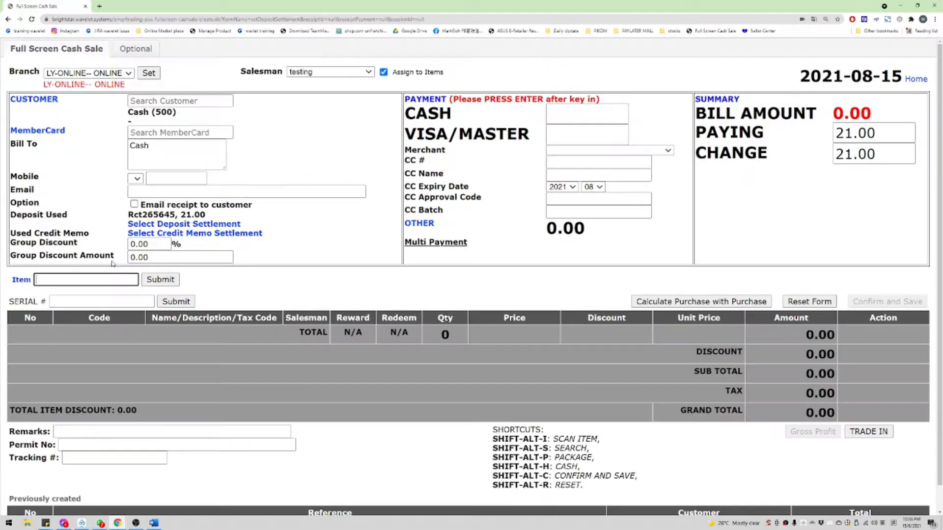
# Step: Add the notebook cooler pad to the bill at a price of 21
pyautogui.write('NB-')
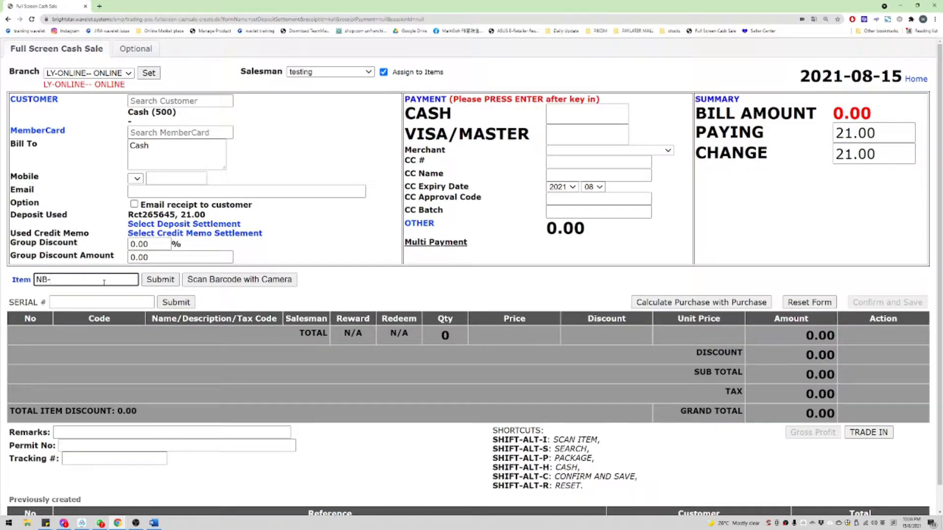
pyautogui.hotkey('ctrl', 'a')
pyautogui.press('BackSpace')
pyautogui.write('DDR4')
pyautogui.press('Return')
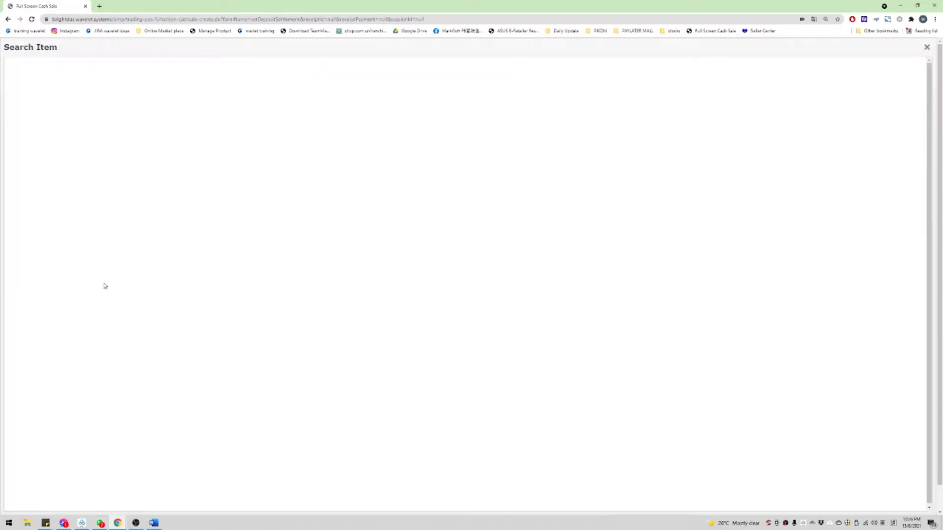
pyautogui.click(295, 169)
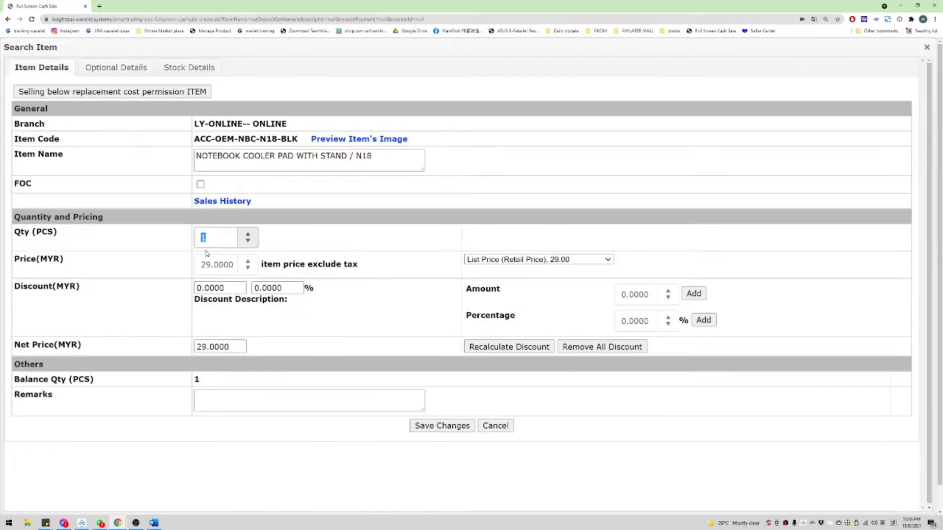
pyautogui.doubleClick(211, 260)
pyautogui.write('21')
pyautogui.press('Return')
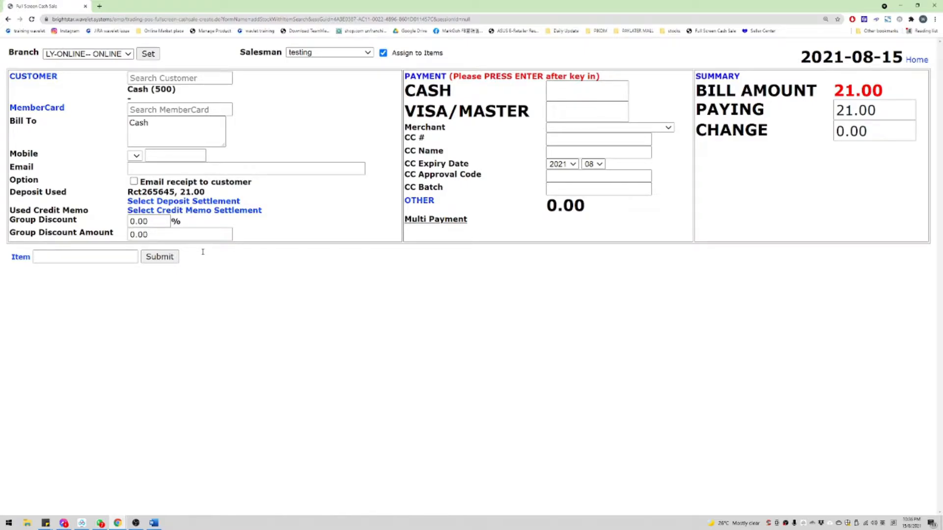
# Step: Find the RM-L- items, check its stock details, and add PNY DDR4 8GB RAM at 160
pyautogui.write('RM=')
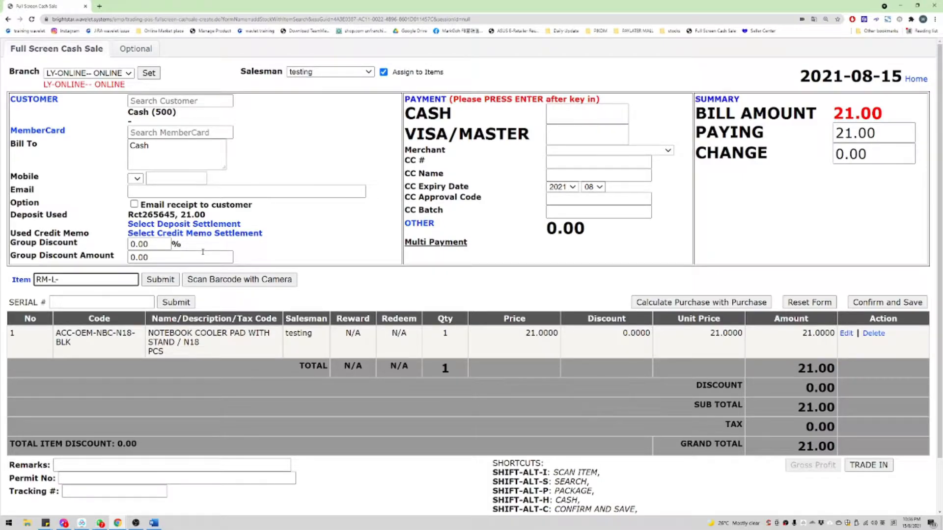
pyautogui.press('Return')
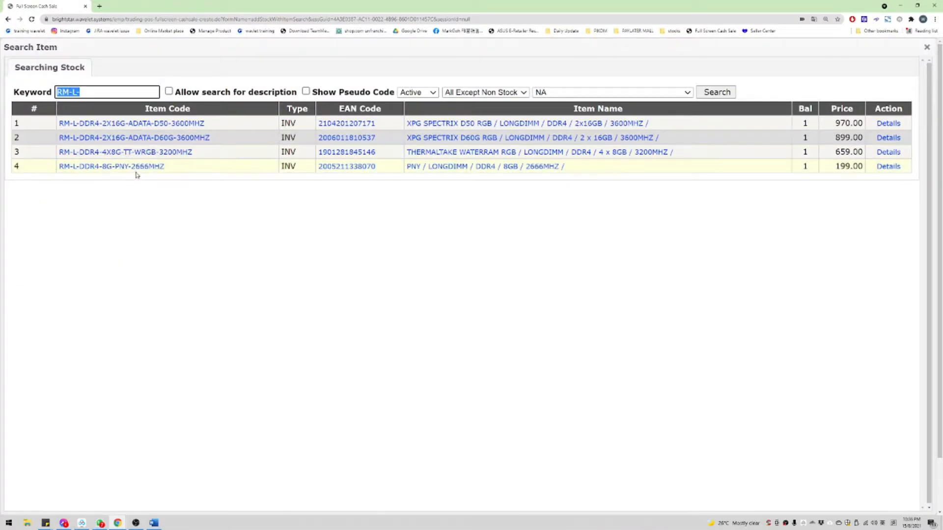
pyautogui.click(139, 168)
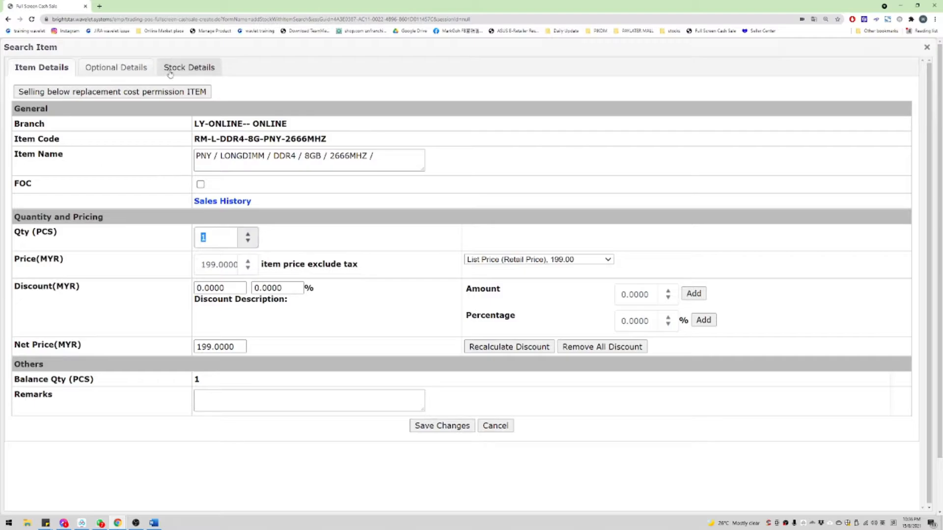
pyautogui.click(170, 70)
pyautogui.click(118, 151)
pyautogui.click(118, 150)
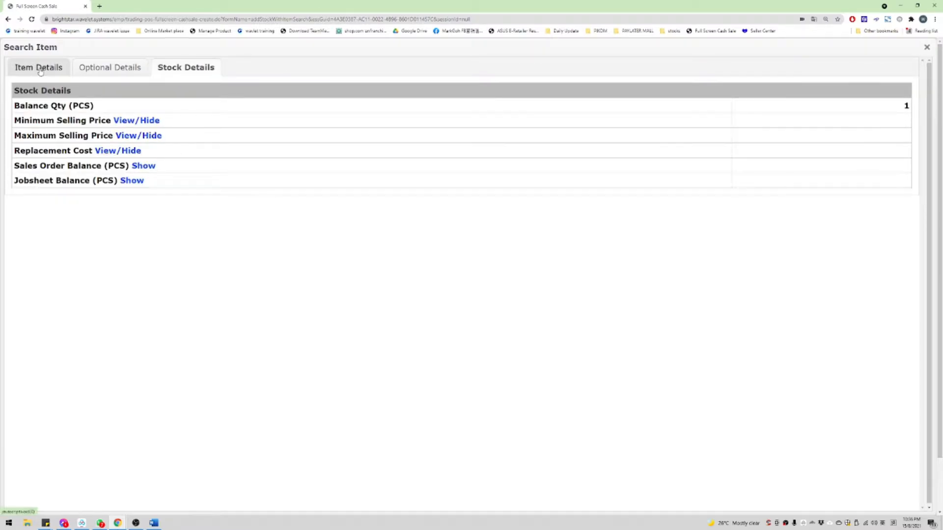
pyautogui.click(41, 71)
pyautogui.doubleClick(219, 256)
pyautogui.write('14')
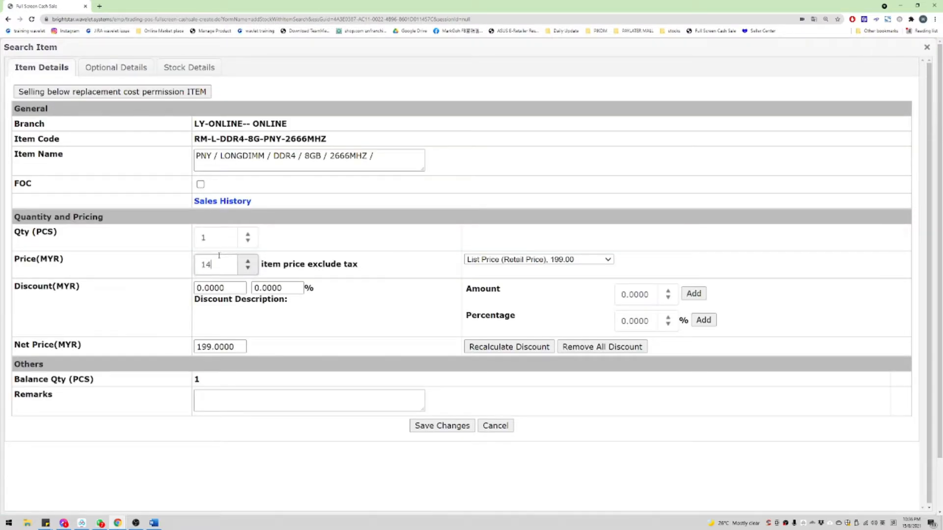
pyautogui.write('6')
pyautogui.press('BackSpace')
pyautogui.press('BackSpace')
pyautogui.write('60')
pyautogui.press('Return')
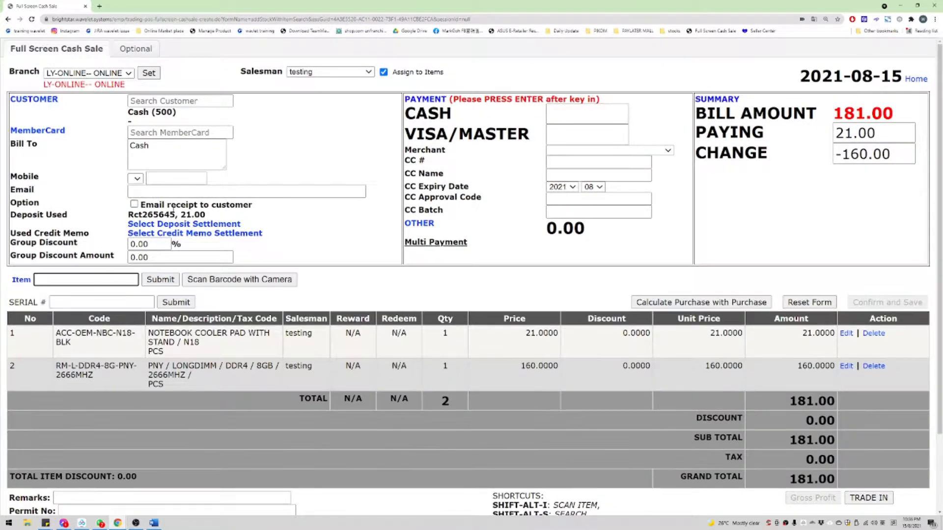
# Step: Set the deposit settlement payment to 181.00
pyautogui.click(176, 226)
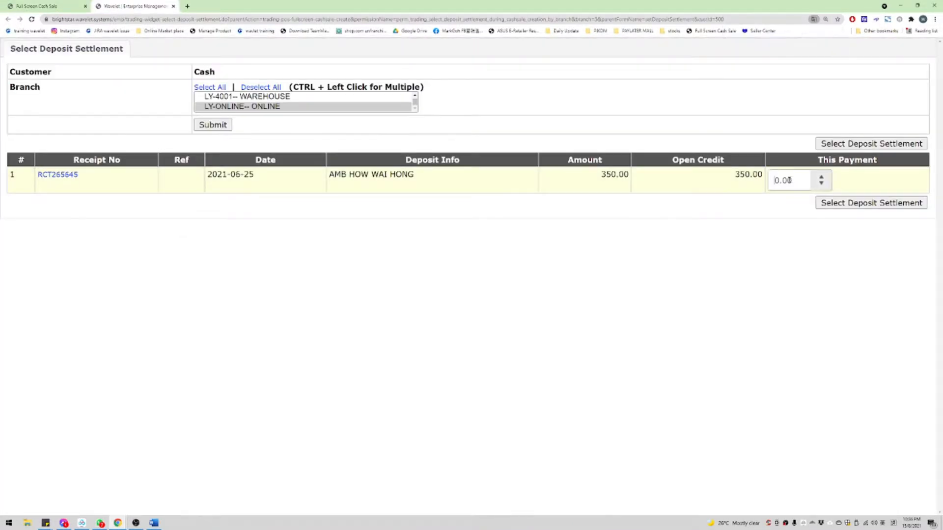
pyautogui.doubleClick(789, 182)
pyautogui.write('181')
pyautogui.press('Return')
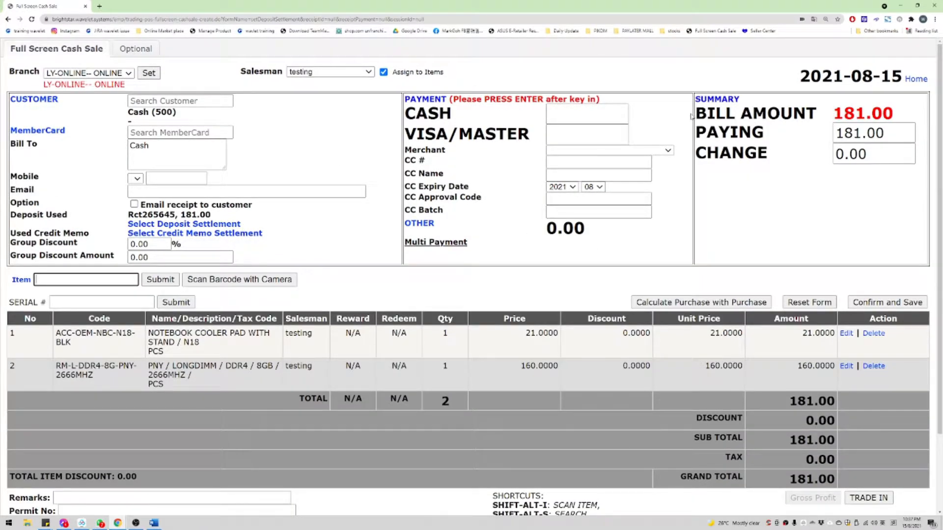
# Step: Review the 181.00 bill, 181.00 paying, 0.00 change, and the first item's salesman, price and discount
pyautogui.moveTo(692, 117); pyautogui.dragTo(836, 136)
pyautogui.doubleClick(870, 133)
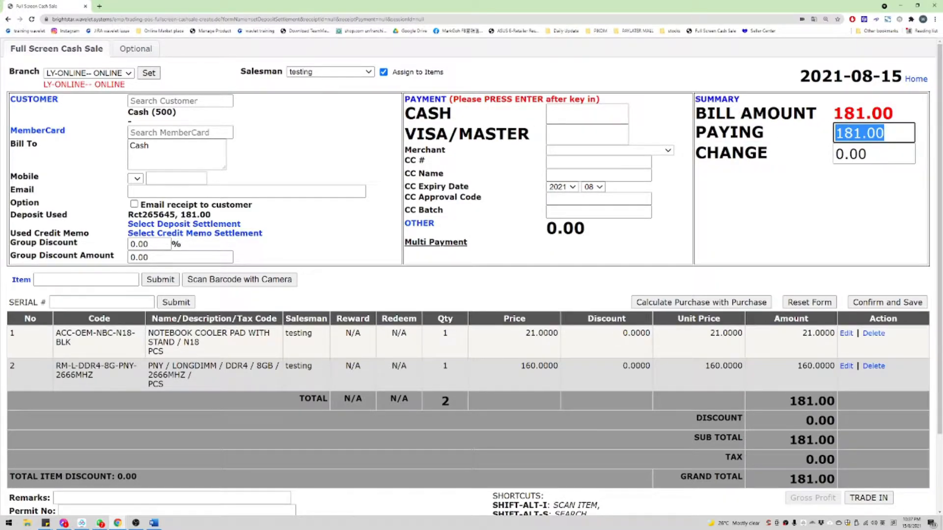
pyautogui.moveTo(707, 152); pyautogui.dragTo(900, 148)
pyautogui.moveTo(688, 155); pyautogui.dragTo(891, 152)
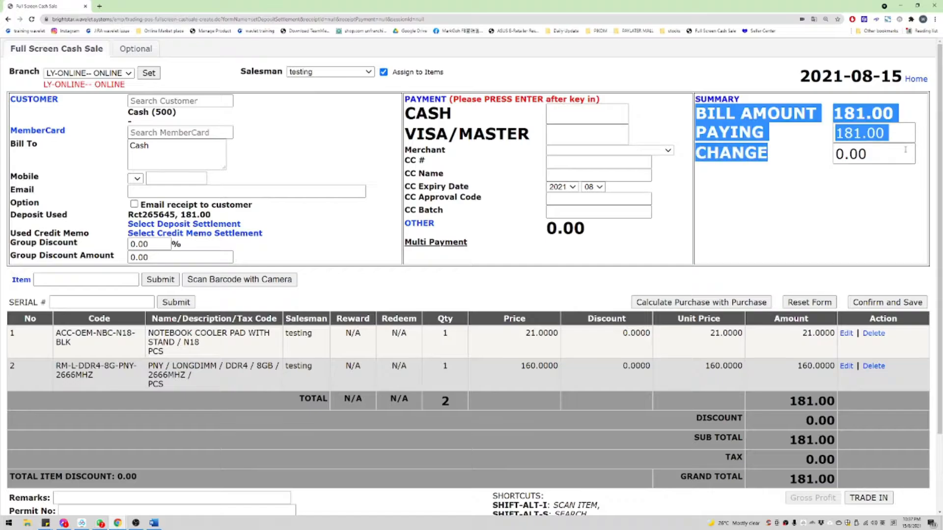
pyautogui.doubleClick(890, 154)
pyautogui.scroll(-3, 889, 156)
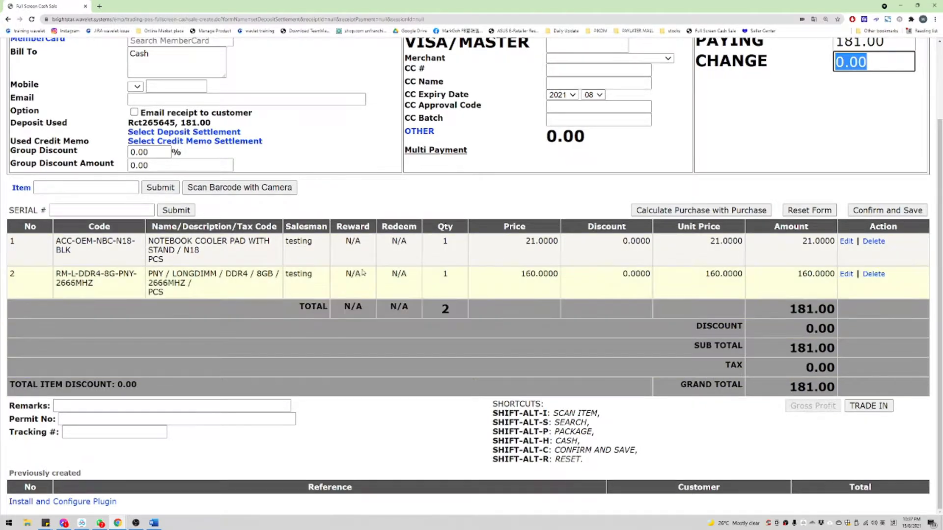
pyautogui.scroll(1, 364, 273)
pyautogui.doubleClick(308, 278)
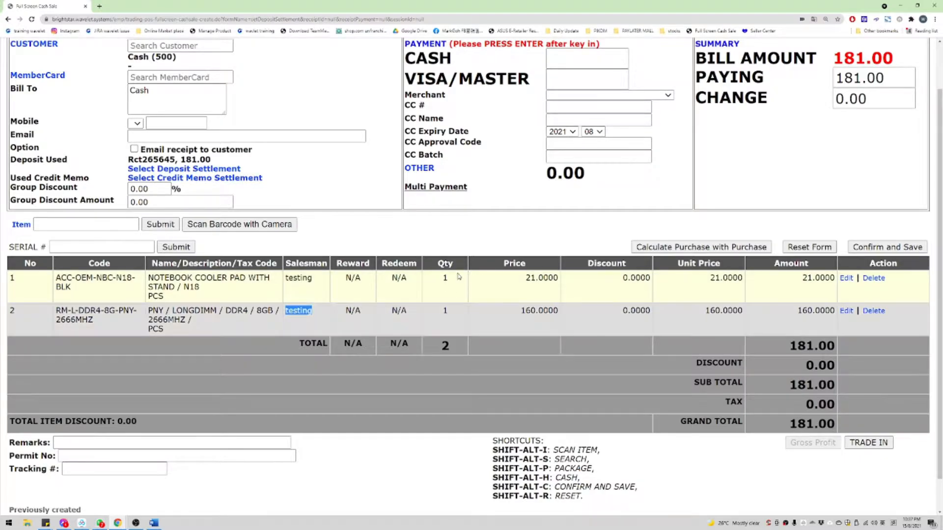
pyautogui.doubleClick(525, 278)
pyautogui.moveTo(615, 278); pyautogui.dragTo(652, 274)
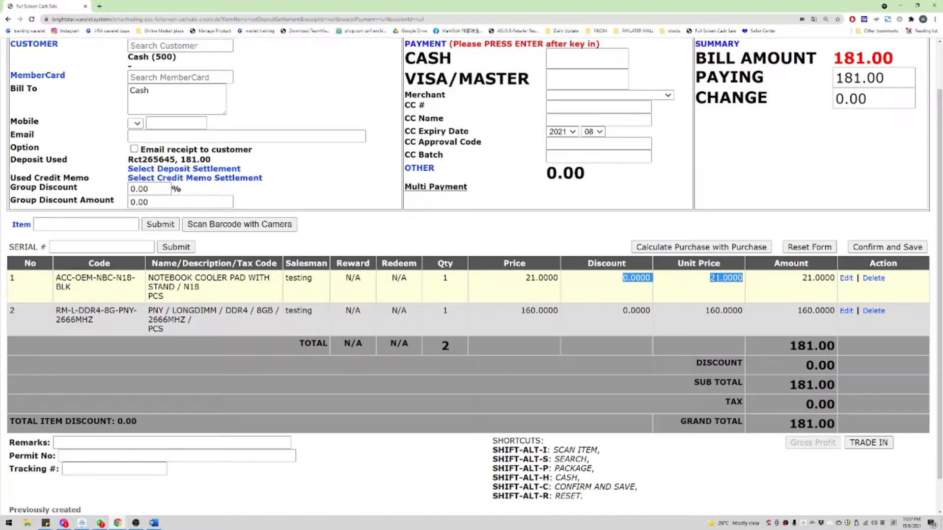
pyautogui.click(645, 273)
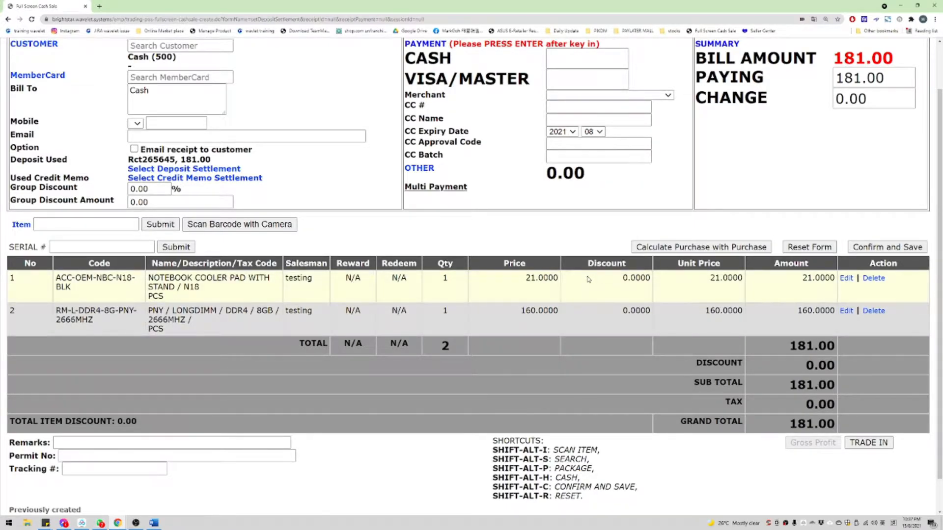
pyautogui.moveTo(617, 283); pyautogui.dragTo(657, 284)
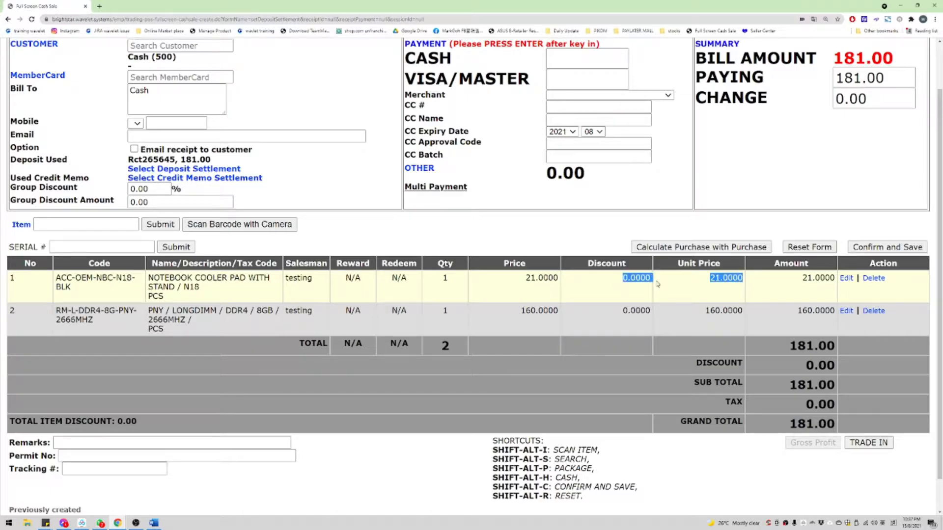
# Step: Edit the cooler pad line to price 29 with an 8.00 discount, net 21
pyautogui.doubleClick(621, 283)
pyautogui.click(846, 278)
pyautogui.click(227, 260)
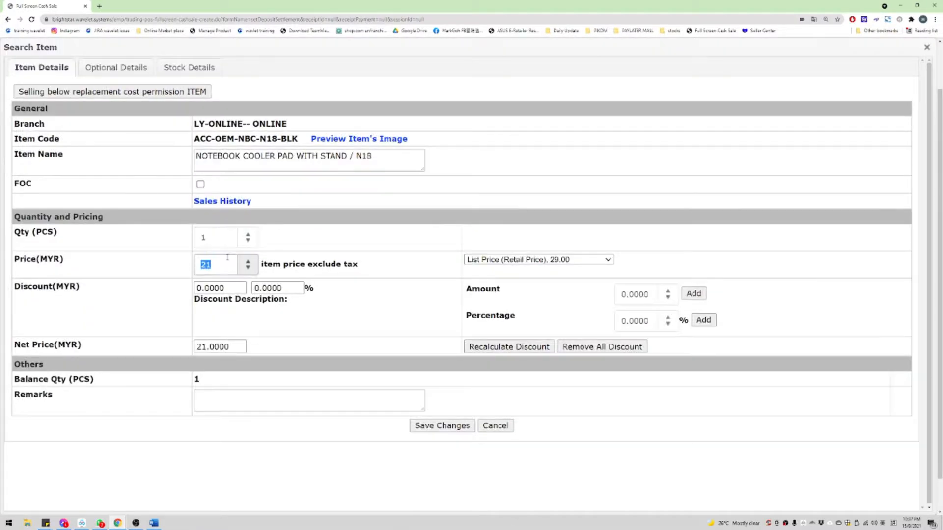
pyautogui.write('29')
pyautogui.click(634, 291)
pyautogui.click(693, 293)
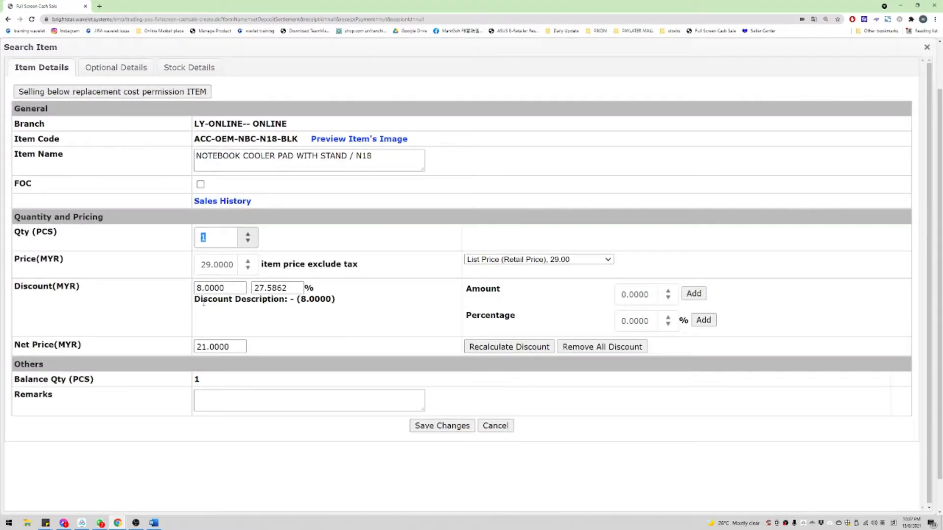
pyautogui.click(224, 268)
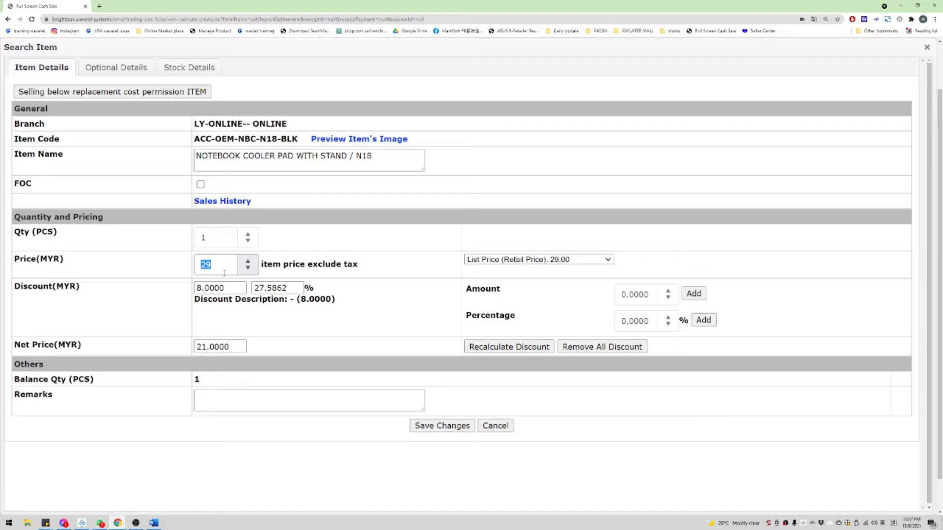
pyautogui.click(420, 426)
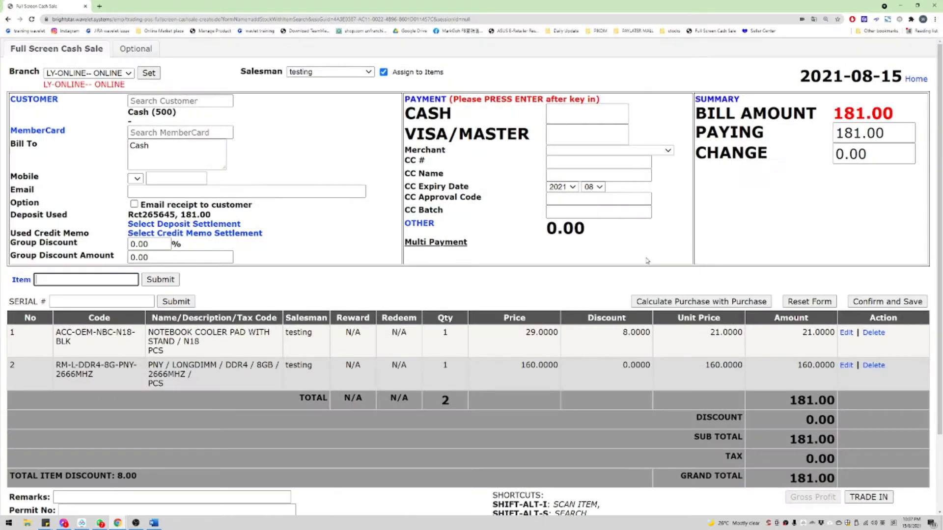
# Step: Check the cooler pad's 8.0000 discount in the item table, then confirm and save the 181.00 sale
pyautogui.scroll(-1, 647, 261)
pyautogui.doubleClick(622, 246)
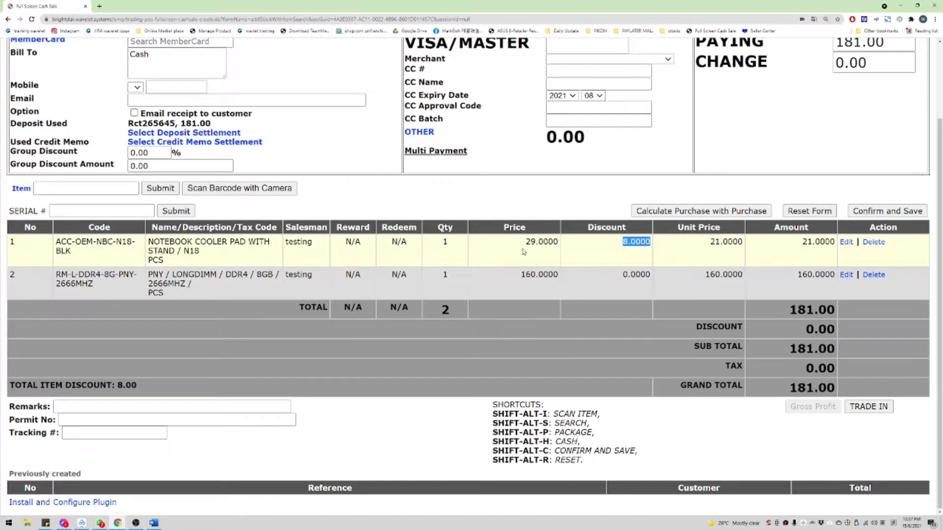
pyautogui.moveTo(523, 249); pyautogui.dragTo(646, 245)
pyautogui.doubleClick(638, 244)
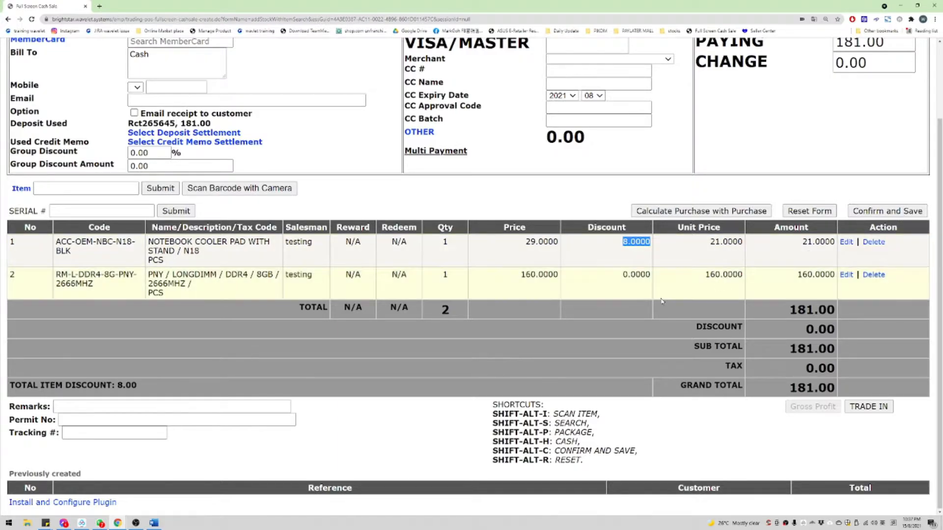
pyautogui.click(895, 215)
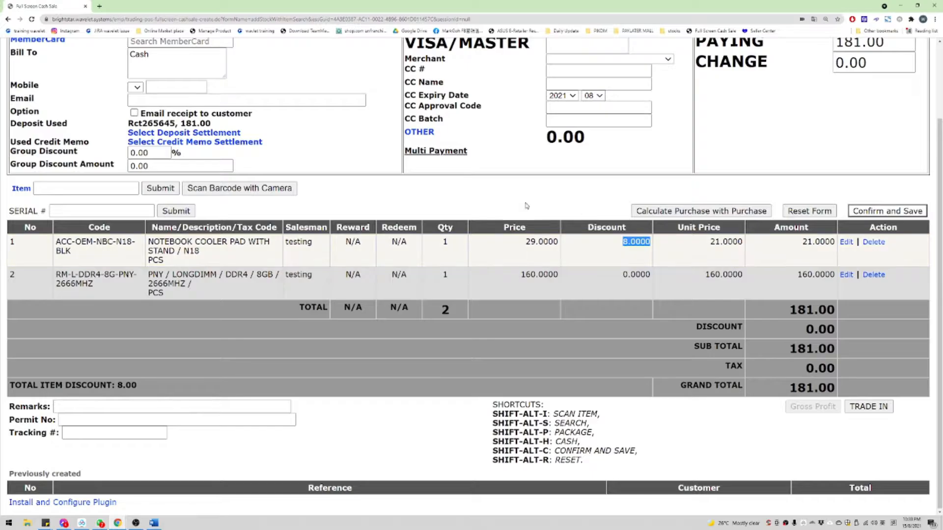
pyautogui.moveTo(317, 250); pyautogui.dragTo(758, 316)
pyautogui.click(758, 315)
pyautogui.scroll(3, 776, 309)
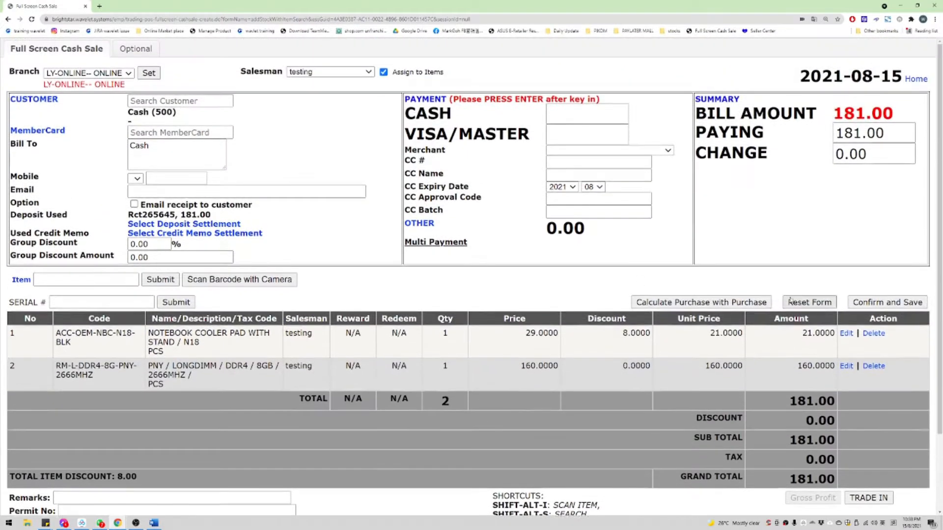
pyautogui.click(888, 302)
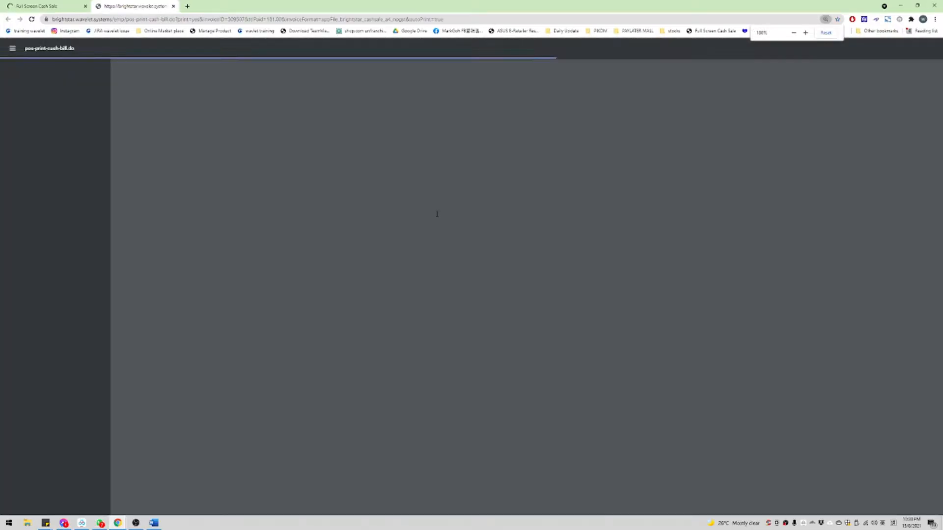
# Step: Check the invoice's 29.00 and 160.00 amounts and the 181.00 total
pyautogui.scroll(2, 561, 187)
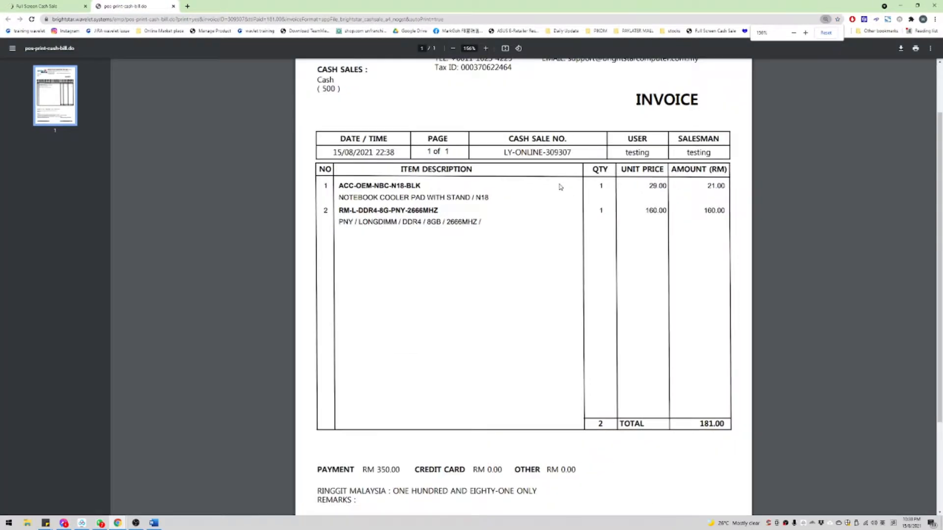
pyautogui.scroll(2, 561, 187)
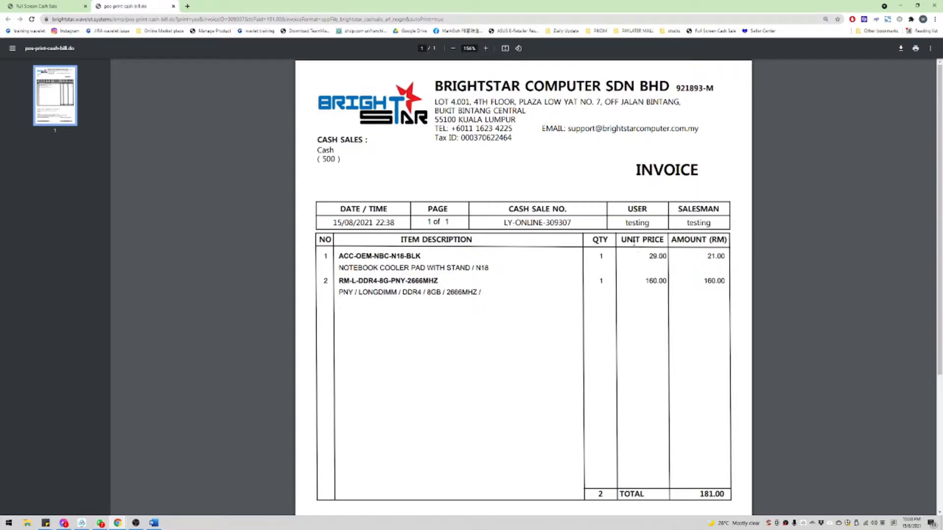
pyautogui.doubleClick(652, 256)
pyautogui.moveTo(671, 239); pyautogui.dragTo(739, 260)
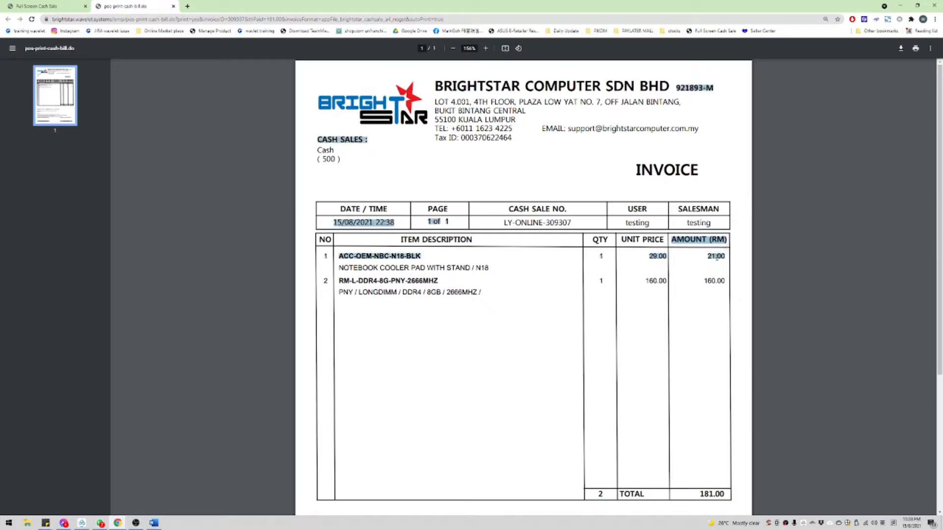
pyautogui.click(739, 261)
pyautogui.scroll(-2, 702, 245)
pyautogui.doubleClick(716, 205)
pyautogui.scroll(-2, 716, 205)
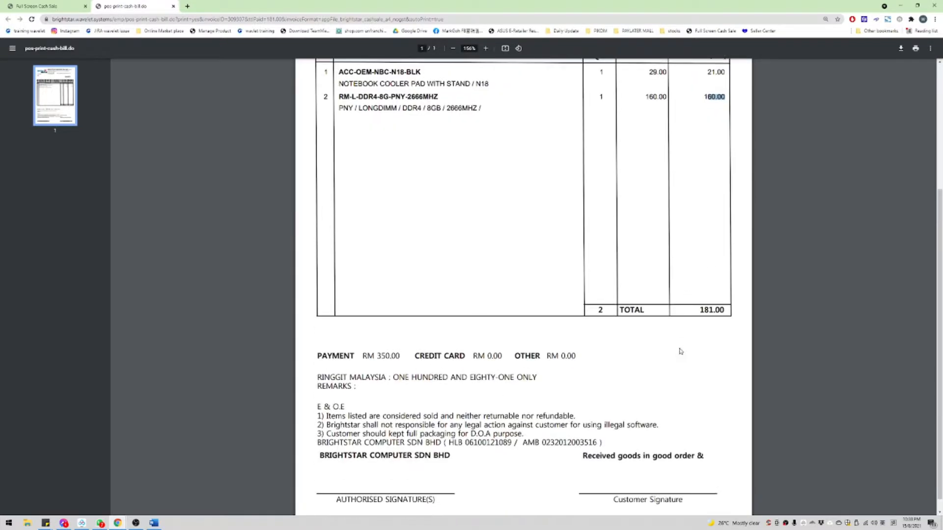
pyautogui.doubleClick(728, 309)
pyautogui.scroll(4, 509, 255)
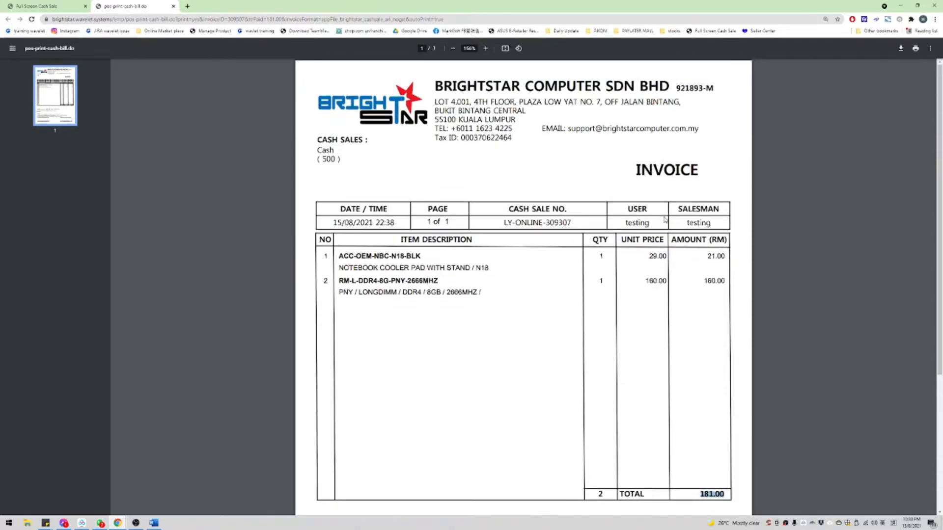
# Step: Verify cash sale number 309307, the company address lines and the INVOICE title
pyautogui.doubleClick(557, 222)
pyautogui.doubleClick(511, 209)
pyautogui.click(552, 224)
pyautogui.doubleClick(519, 209)
pyautogui.doubleClick(558, 223)
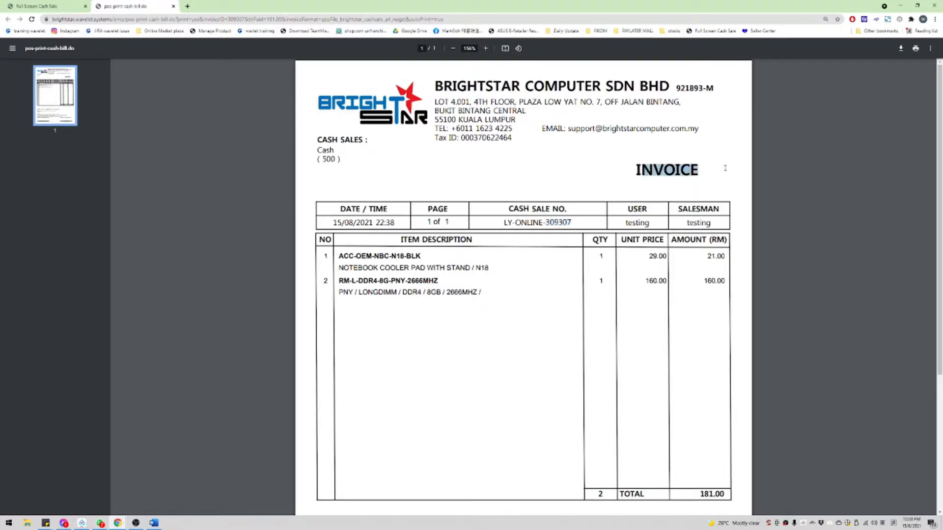
pyautogui.moveTo(568, 130); pyautogui.dragTo(599, 134)
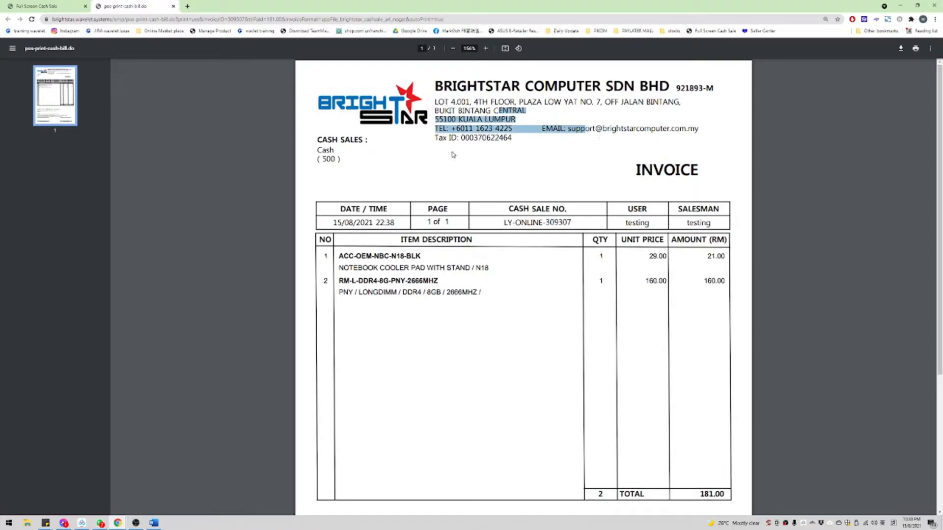
pyautogui.moveTo(499, 139); pyautogui.dragTo(358, 169)
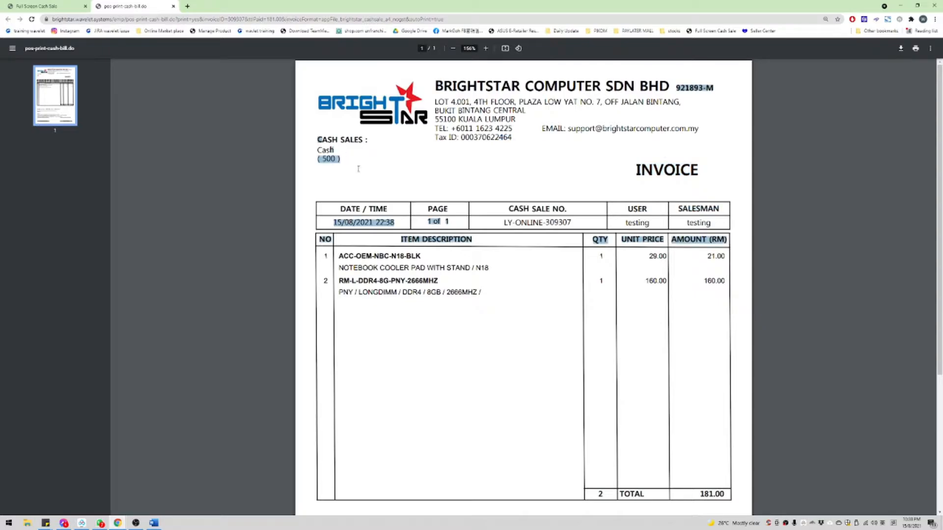
pyautogui.scroll(-2, 437, 174)
pyautogui.click(442, 166)
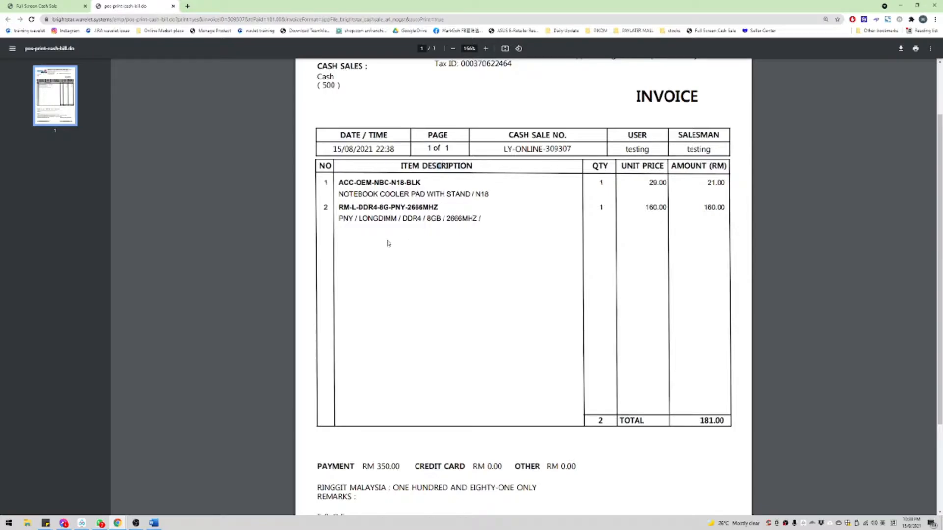
pyautogui.scroll(3, 438, 165)
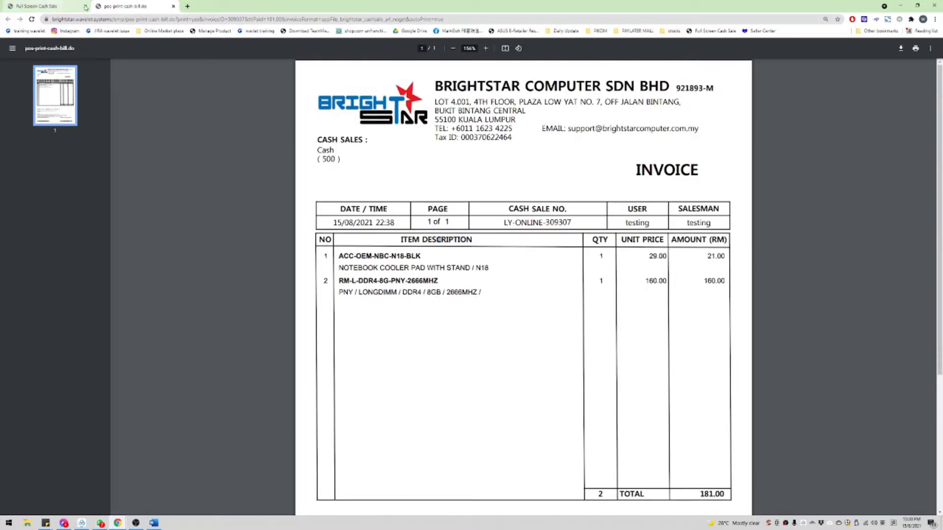
pyautogui.click(189, 7)
# Step: Load BRIGHTSTAR.wavelet.systems/emp/ and go to Inventory > Reports > Search Inventory (Basic)
pyautogui.write('BRIGHTSTAR.wavelet.systems/emp/')
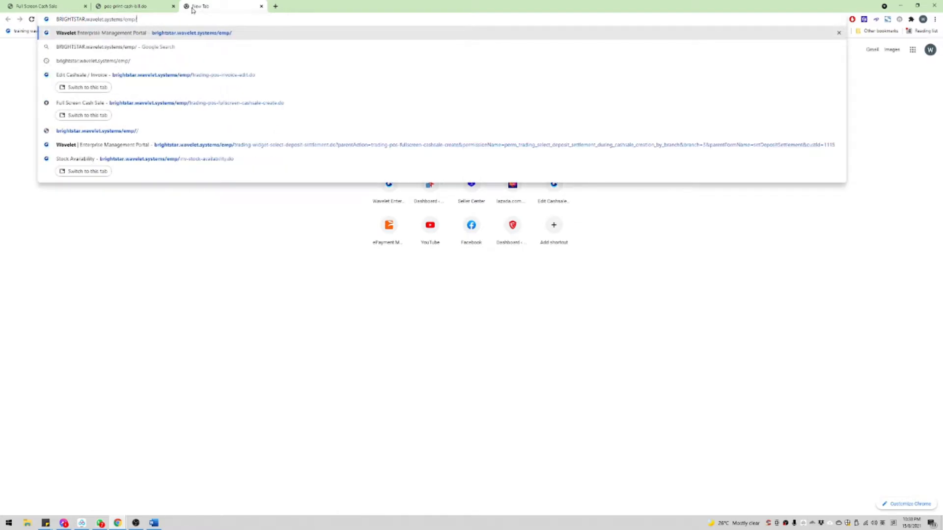
pyautogui.press('Return')
pyautogui.moveTo(67, 81)
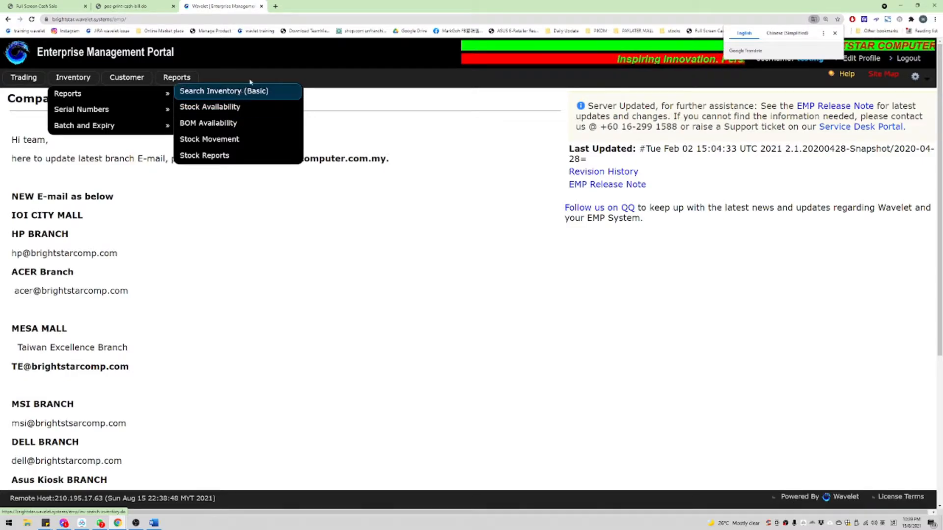
pyautogui.click(188, 97)
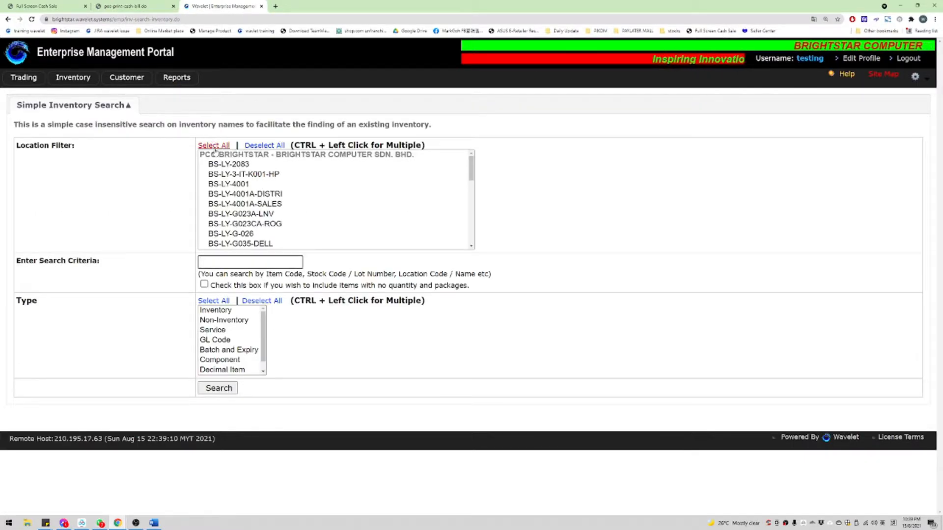
# Step: Search location BS-LY-4001 for inventory items matching 'acc-'
pyautogui.click(237, 184)
pyautogui.click(227, 260)
pyautogui.write('acc-')
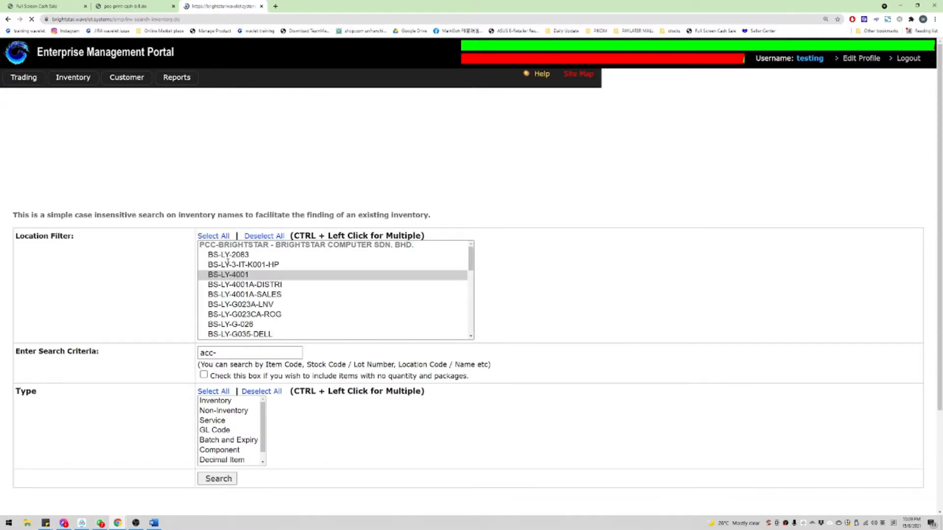
# Step: Scroll through the acc- search results and highlight a block of result rows
pyautogui.scroll(-10, 519, 235)
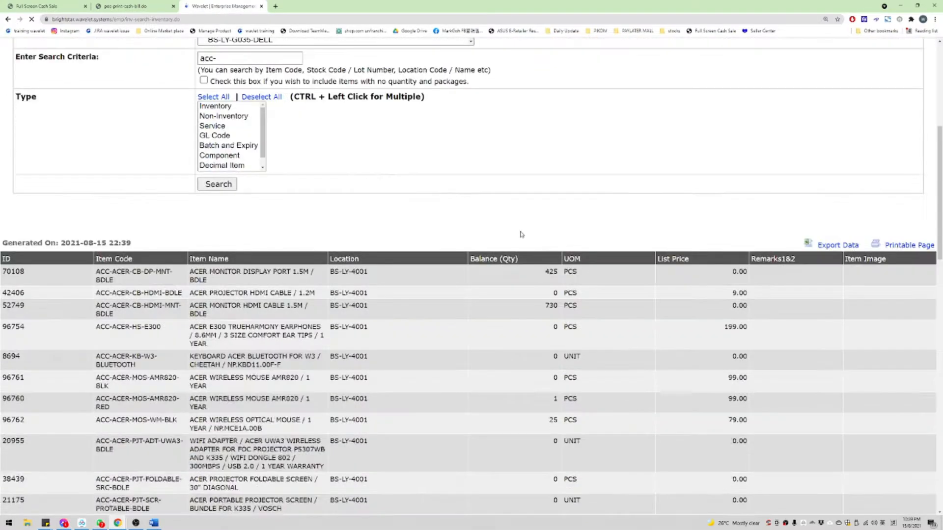
pyautogui.scroll(5, 460, 238)
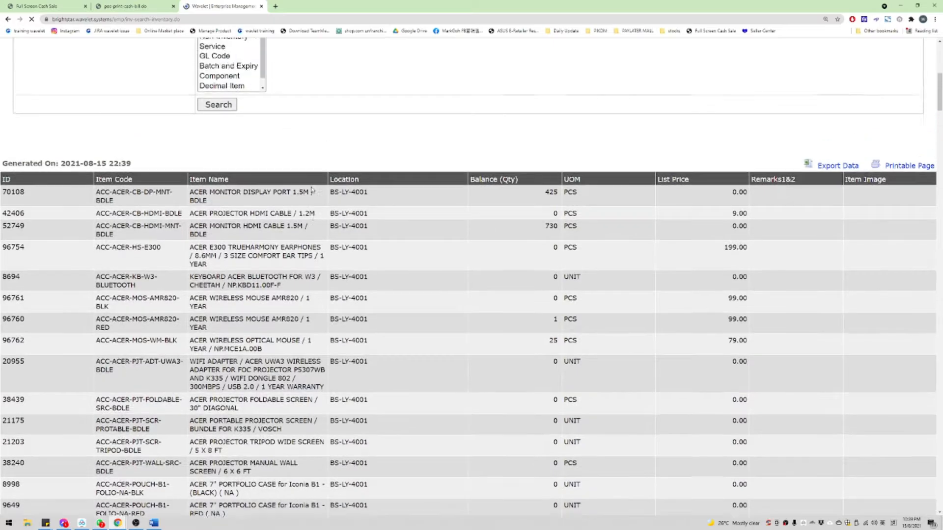
pyautogui.scroll(2, 408, 234)
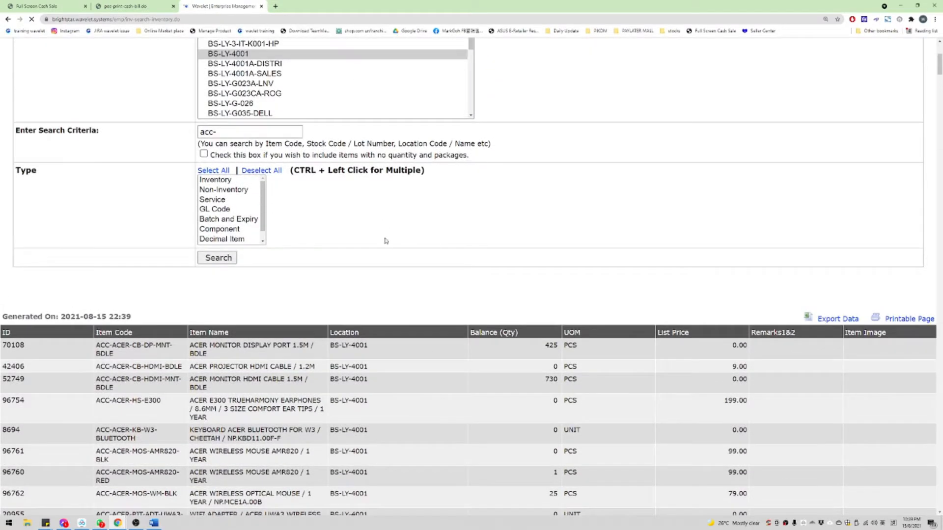
pyautogui.scroll(-2, 498, 296)
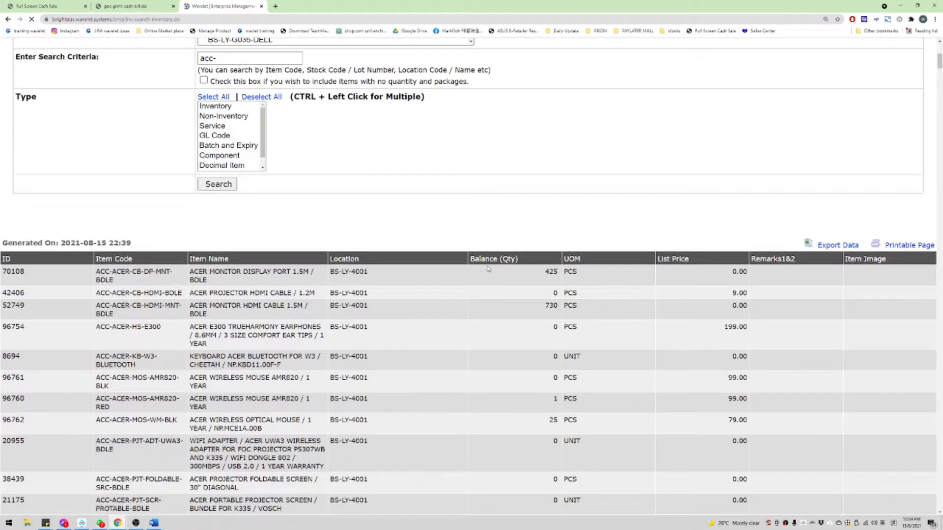
pyautogui.scroll(-5, 494, 270)
pyautogui.scroll(-15, 493, 271)
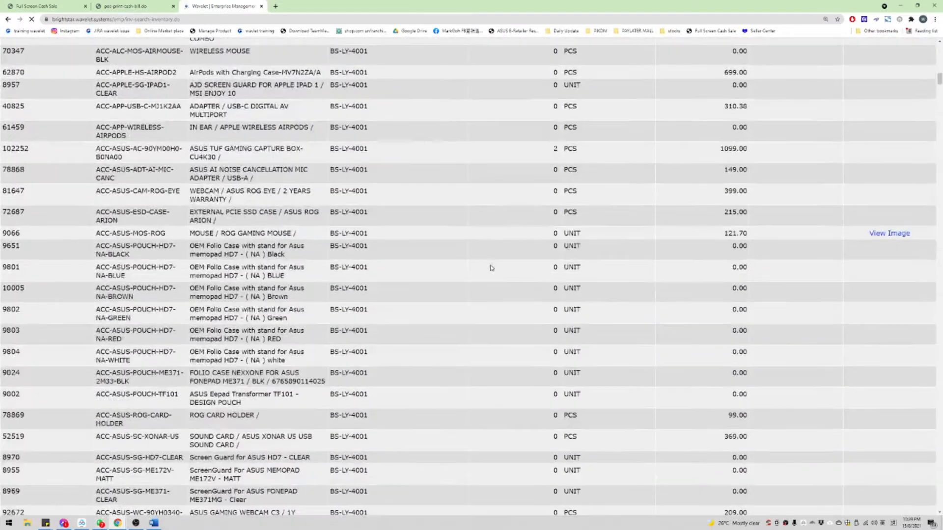
pyautogui.scroll(9, 316, 272)
pyautogui.scroll(12, 316, 273)
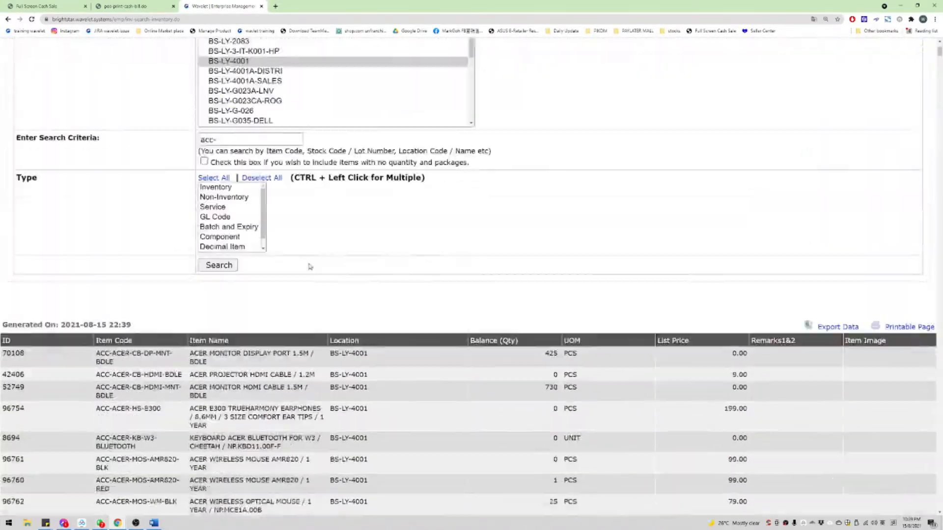
pyautogui.scroll(-5, 309, 263)
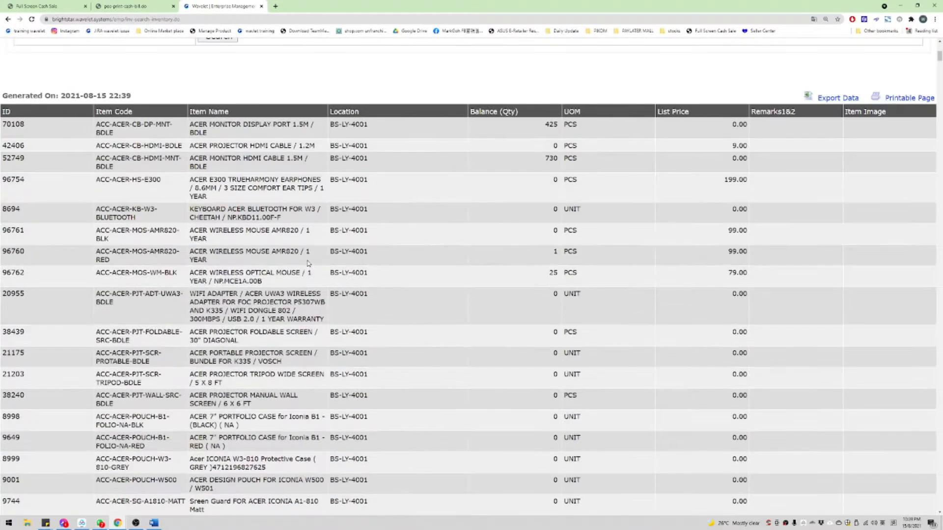
pyautogui.scroll(7, 308, 264)
pyautogui.scroll(-5, 216, 205)
pyautogui.scroll(-4, 479, 216)
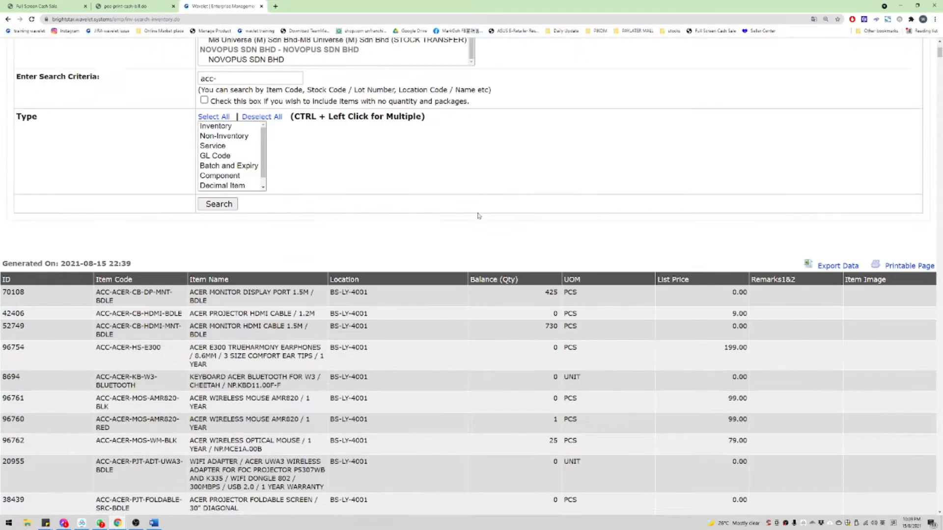
pyautogui.scroll(-18, 374, 288)
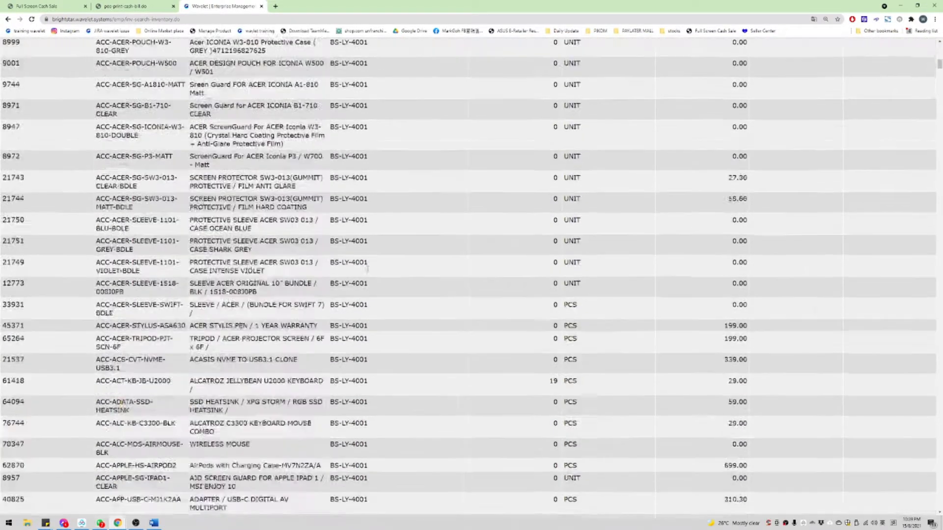
pyautogui.moveTo(428, 212); pyautogui.dragTo(427, 429)
pyautogui.click(414, 233)
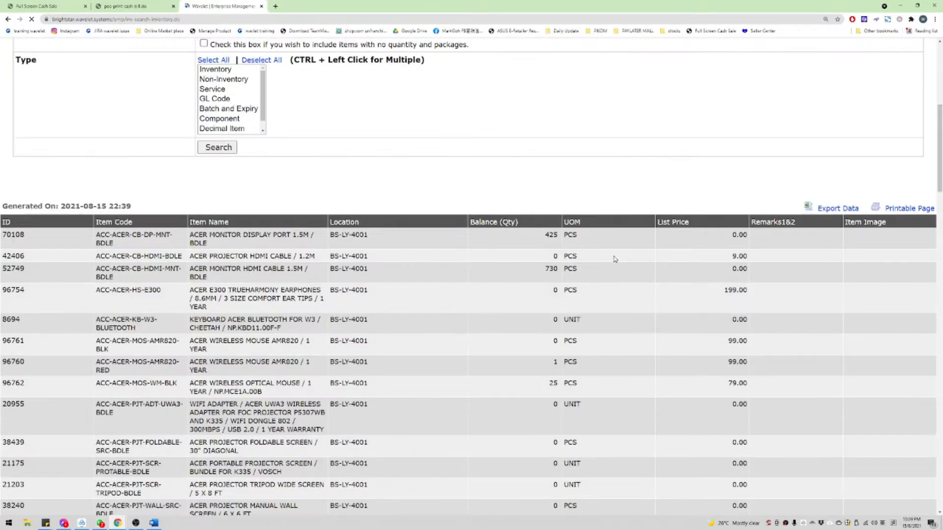
# Step: Review item 77105's stock balance, unit and list price in the results
pyautogui.scroll(-20, 495, 280)
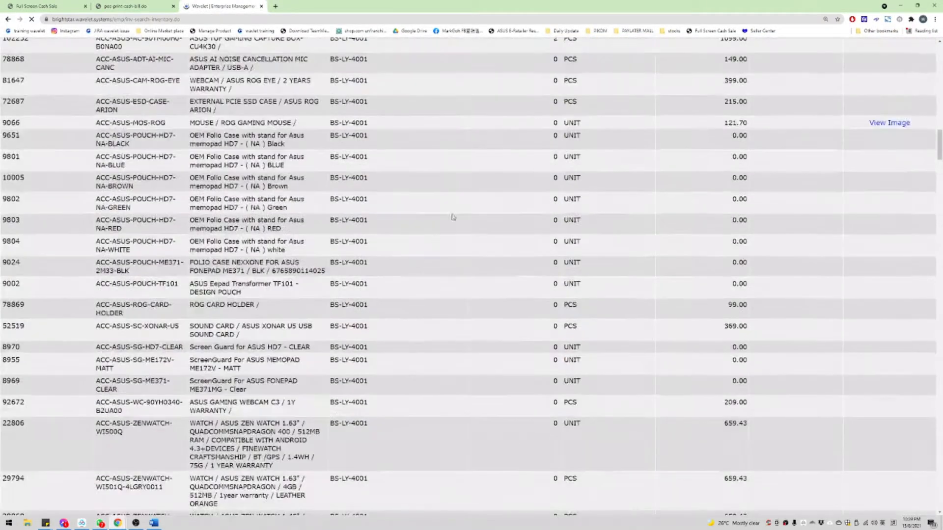
pyautogui.scroll(-20, 452, 340)
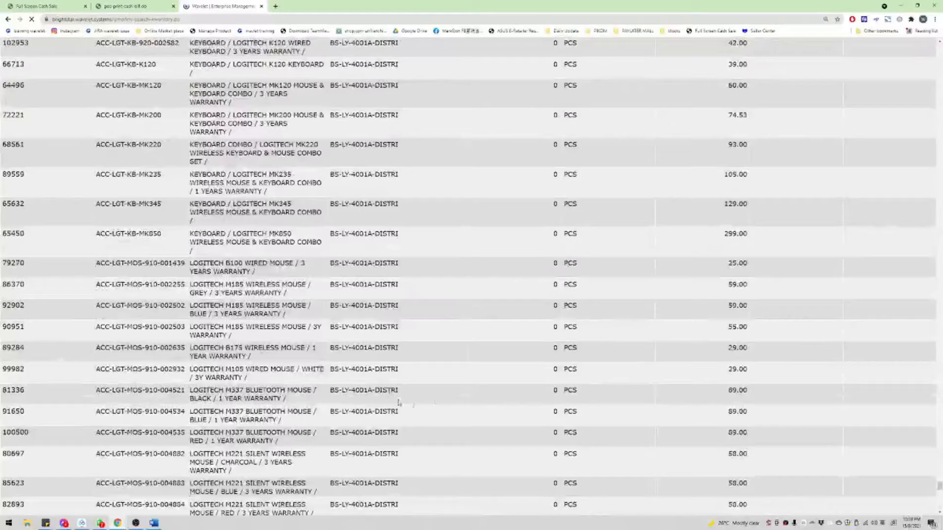
pyautogui.moveTo(386, 392); pyautogui.dragTo(596, 396)
pyautogui.click(453, 150)
pyautogui.scroll(20, 452, 149)
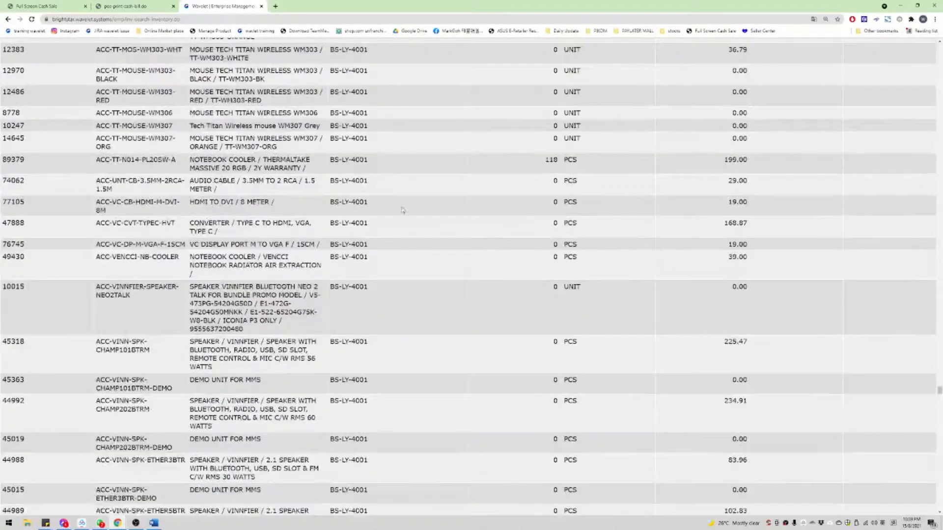
pyautogui.moveTo(403, 210); pyautogui.dragTo(747, 211)
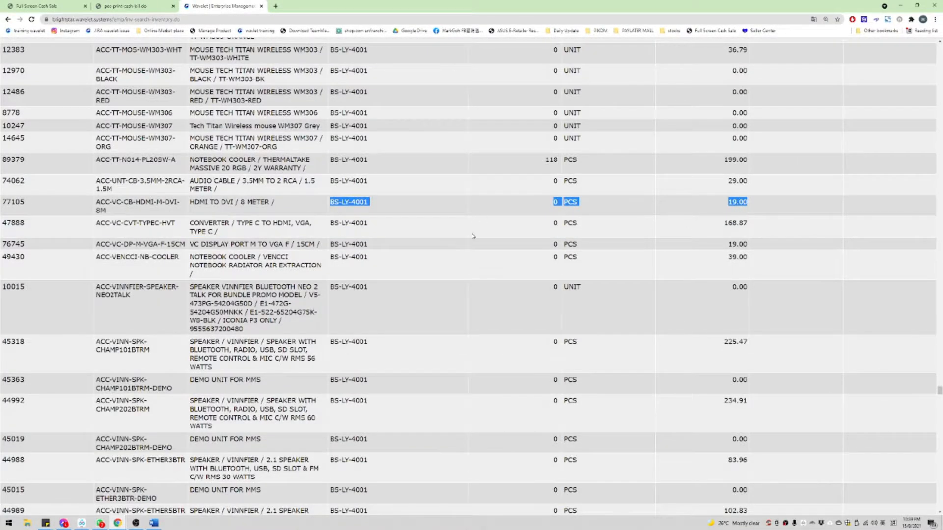
pyautogui.moveTo(940, 391); pyautogui.dragTo(938, 45)
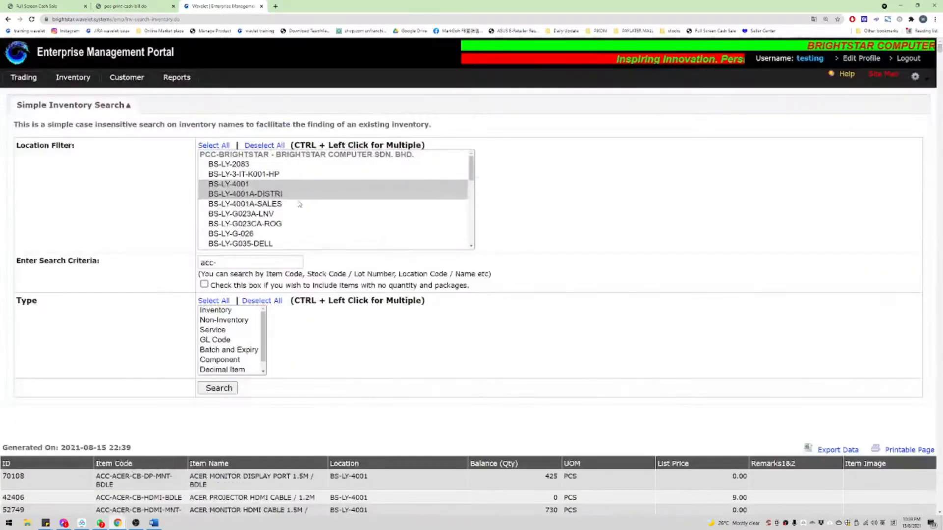
pyautogui.moveTo(85, 78)
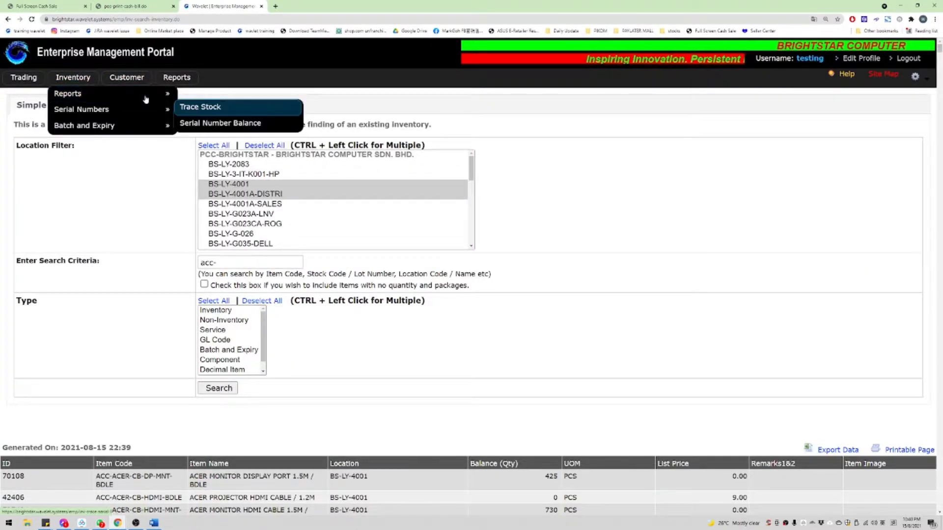
# Step: Generate a Stock Availability report for item code 'oem' at BS-LY-4001
pyautogui.moveTo(147, 93)
pyautogui.click(225, 107)
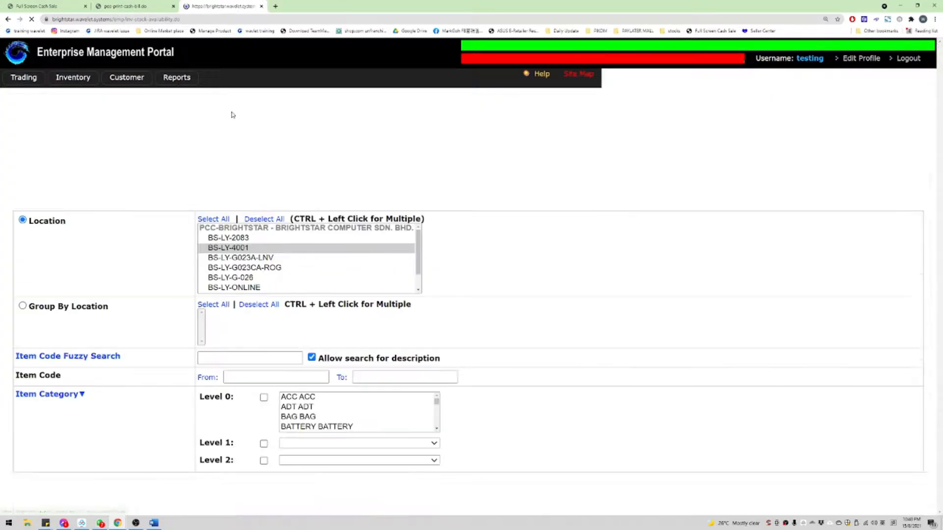
pyautogui.click(255, 158)
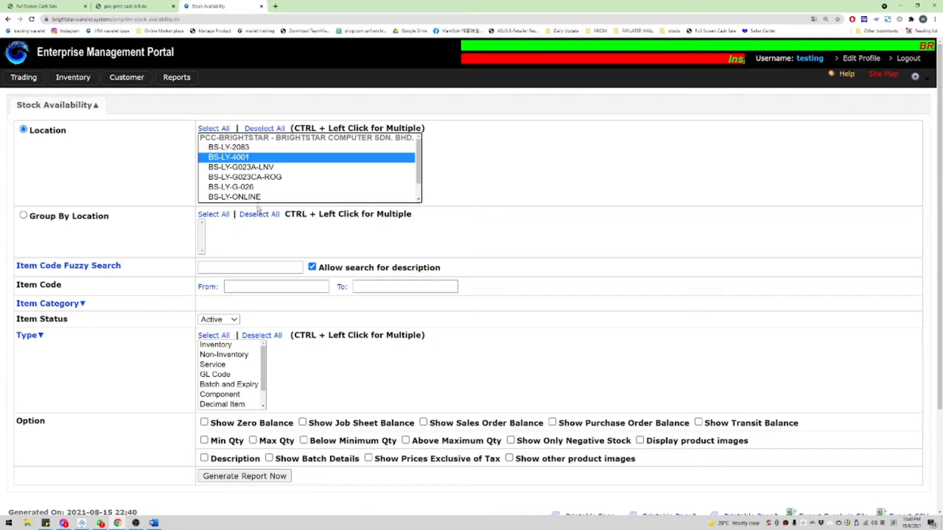
pyautogui.click(248, 267)
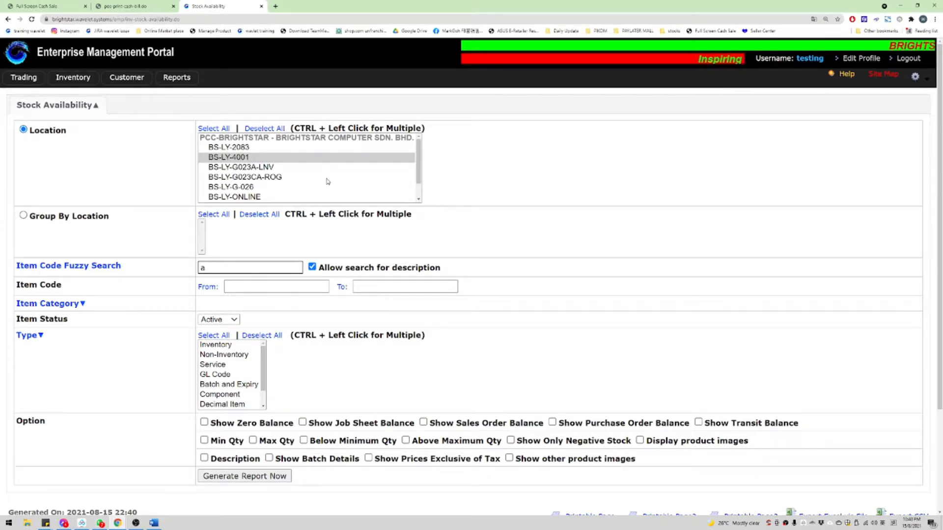
pyautogui.write('oem-')
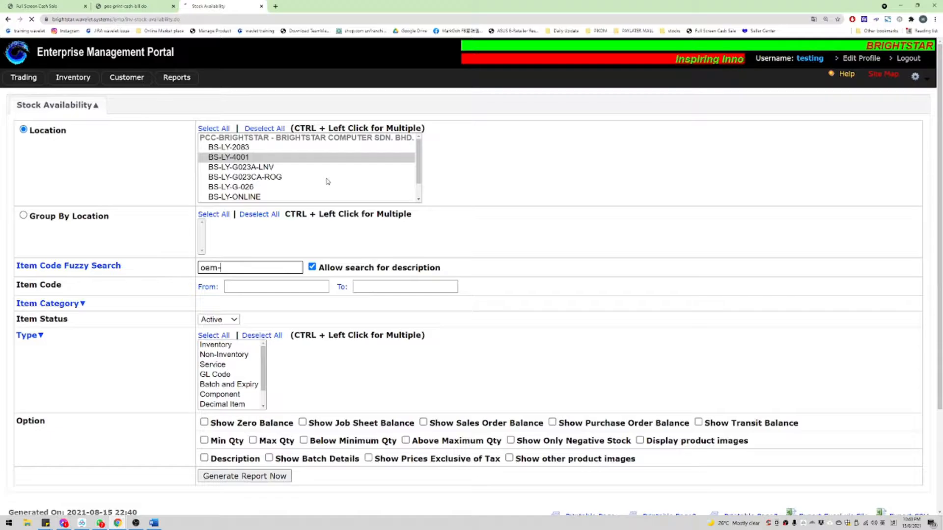
pyautogui.press('Return')
# Step: Regenerate the oem report covering both BS-LY-4001 and BS-LY-G023A-LNV
pyautogui.scroll(-8, 655, 208)
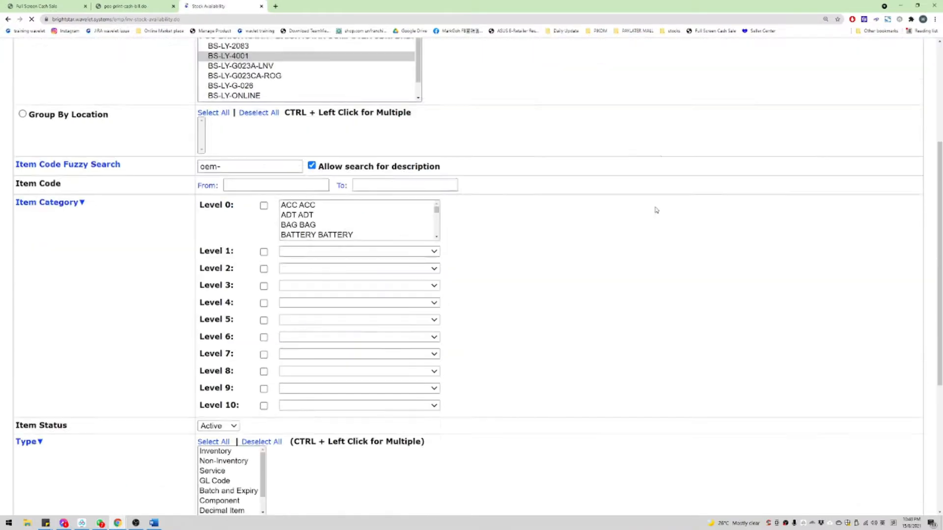
pyautogui.scroll(-4, 638, 205)
pyautogui.scroll(6, 639, 206)
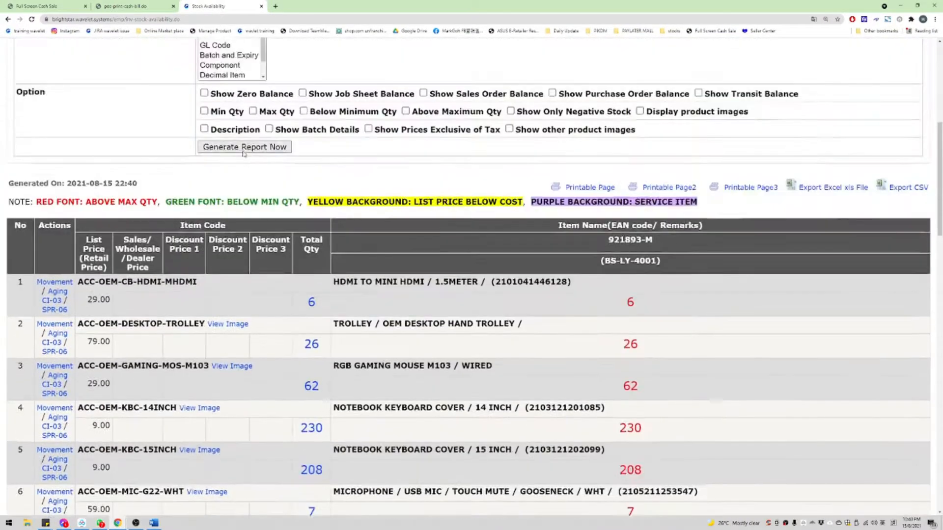
pyautogui.scroll(3, 255, 135)
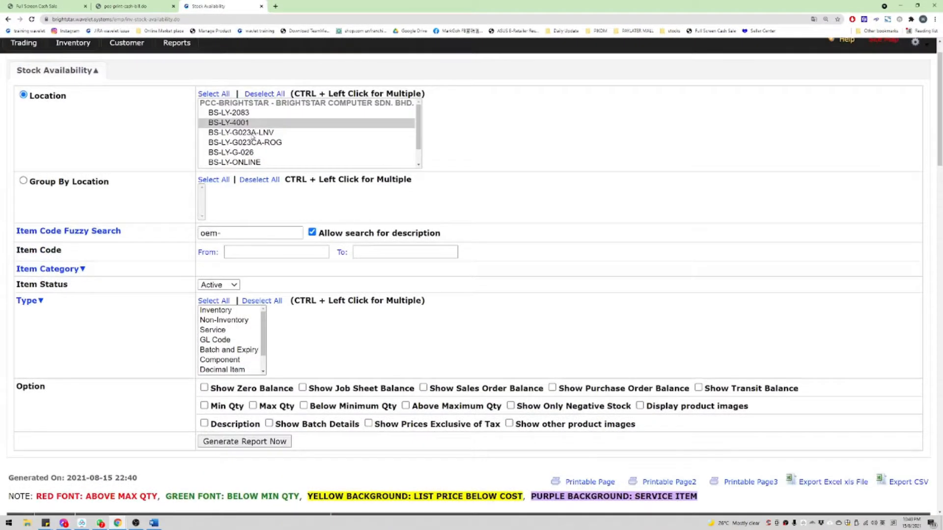
pyautogui.click(245, 442)
pyautogui.scroll(-5, 604, 175)
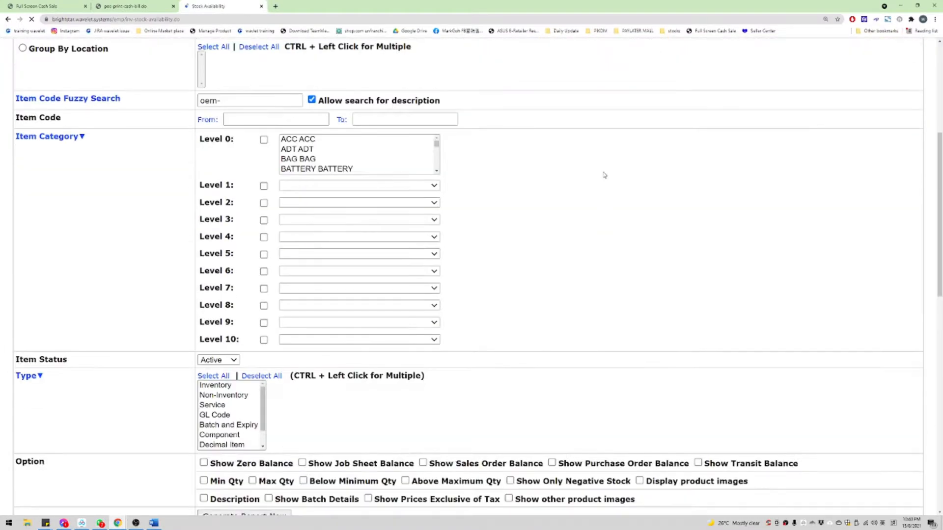
pyautogui.scroll(-10, 604, 176)
pyautogui.scroll(2, 425, 113)
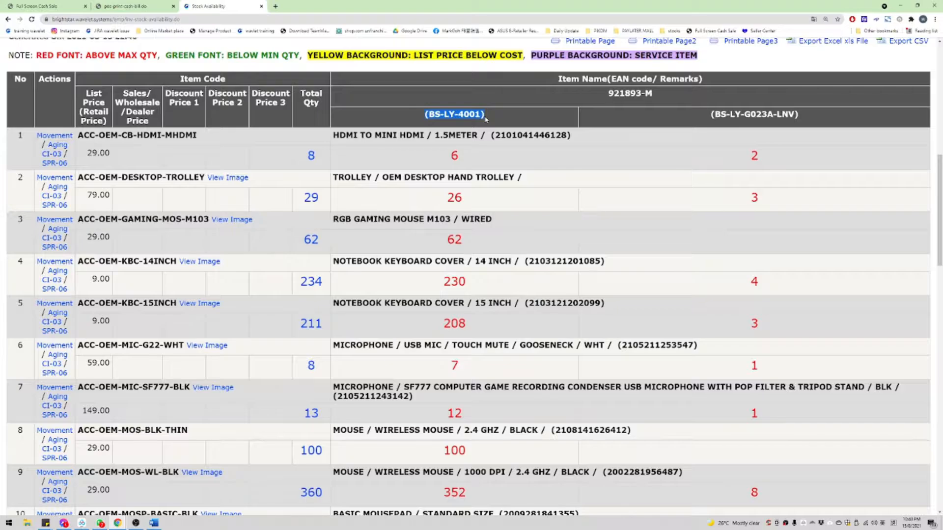
pyautogui.moveTo(423, 114); pyautogui.dragTo(484, 114)
pyautogui.click(693, 120)
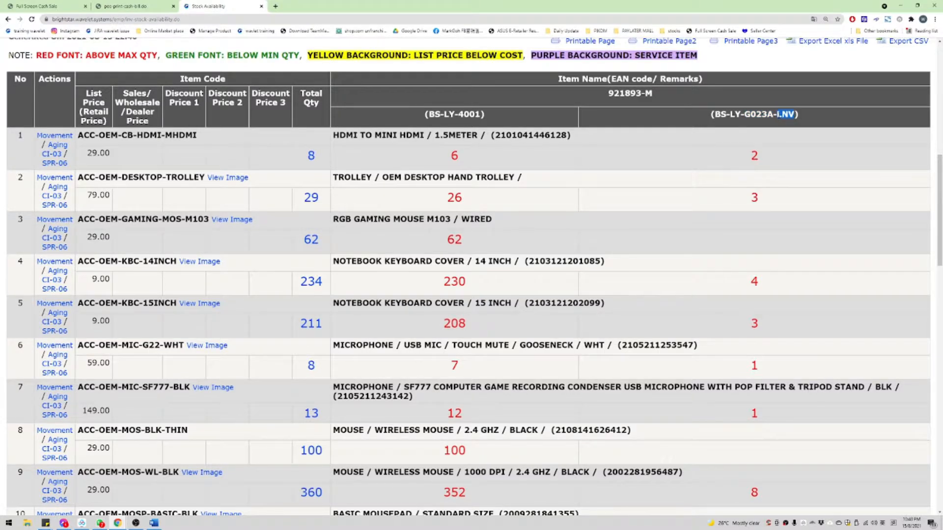
pyautogui.scroll(10, 409, 168)
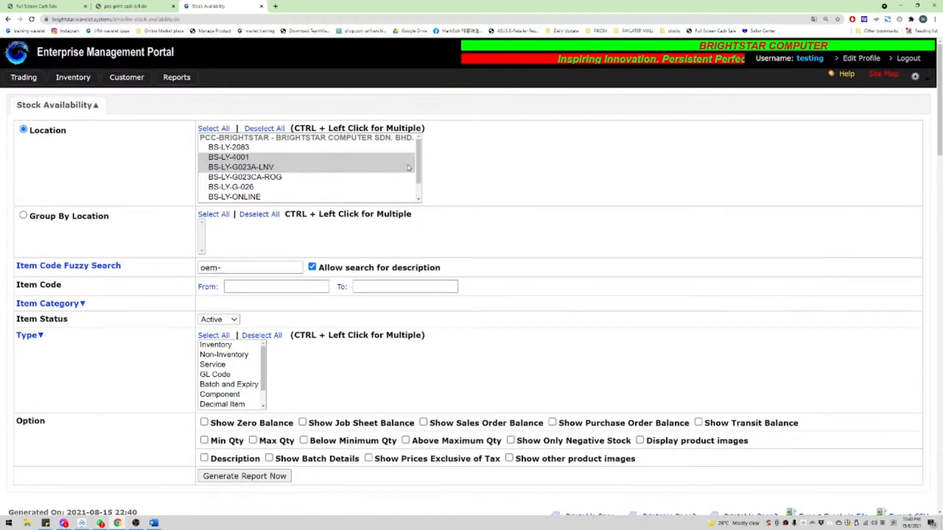
pyautogui.scroll(-1, 409, 168)
# Step: Try locations BS-LY-ONLINE, BS-LY-G-026 and BS-LY-G023CA-ROG, then return to BS-LY-4001
pyautogui.click(232, 178)
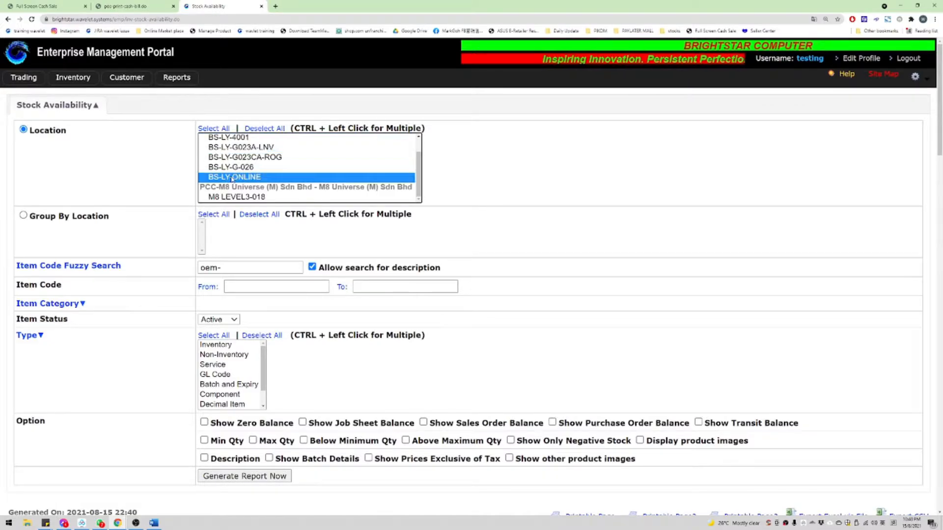
pyautogui.click(240, 168)
pyautogui.scroll(2, 246, 172)
pyautogui.click(255, 178)
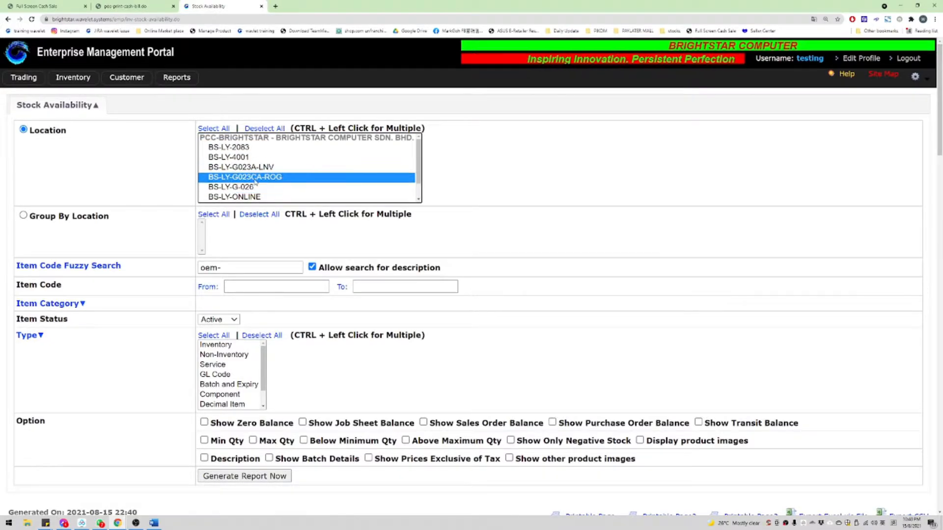
pyautogui.press('Up')
pyautogui.press('Up')
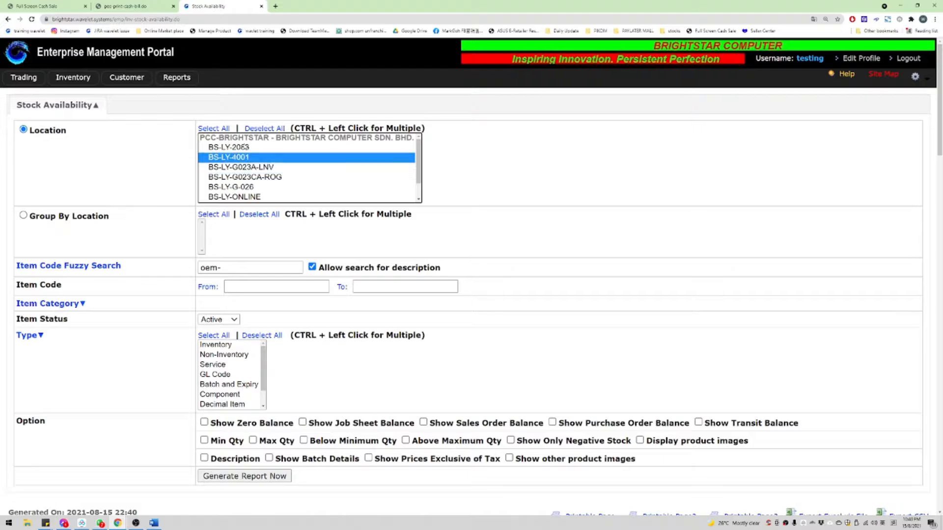
pyautogui.press('Up')
pyautogui.scroll(-10, 262, 239)
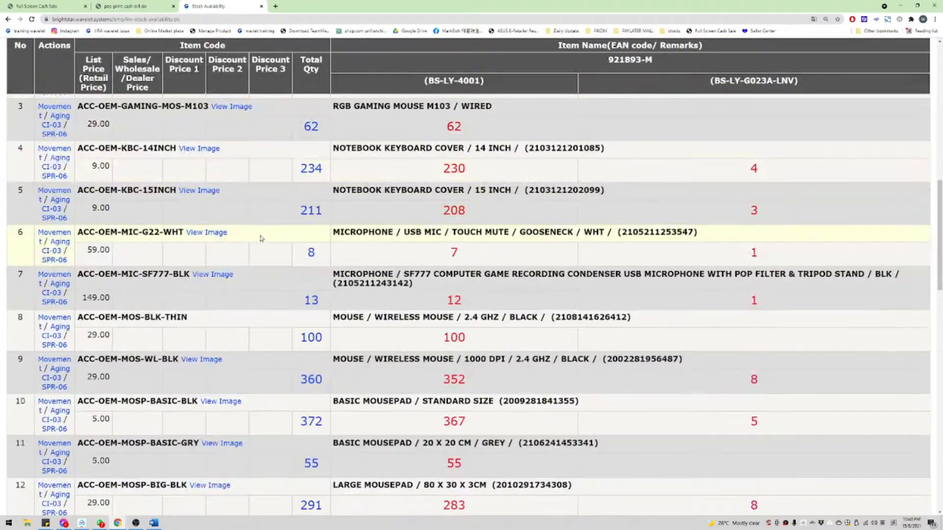
pyautogui.scroll(-1, 387, 175)
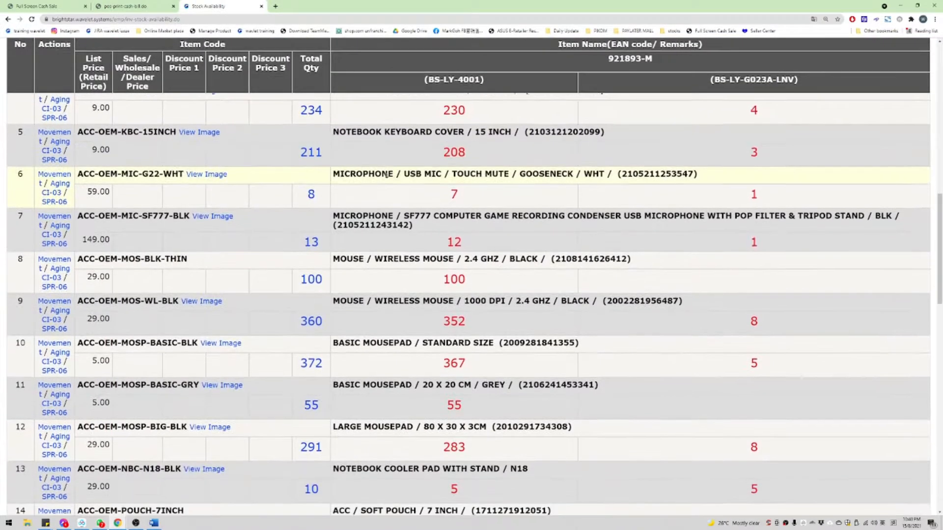
pyautogui.scroll(-2, 387, 175)
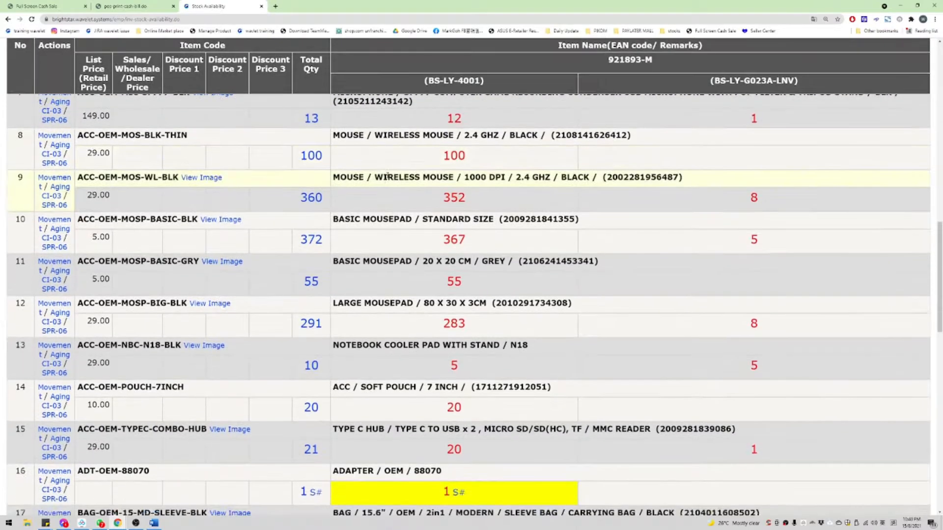
# Step: Find the OEM occurrences in the report, such as RM-OEM-S-DDR3L-2G in row 33
pyautogui.moveTo(417, 206)
pyautogui.doubleClick(107, 178)
pyautogui.hotkey('ctrl', 'd')
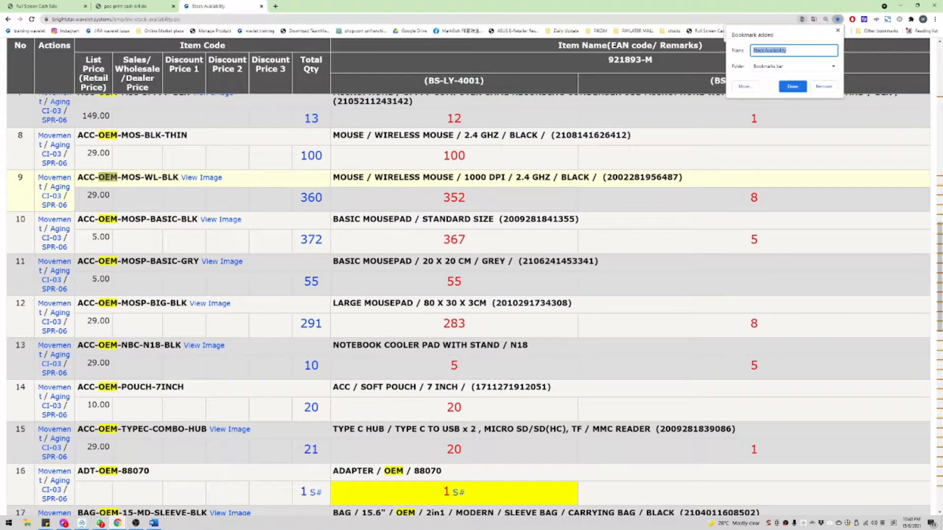
pyautogui.press('Escape')
pyautogui.press('Return')
pyautogui.scroll(-1, 205, 209)
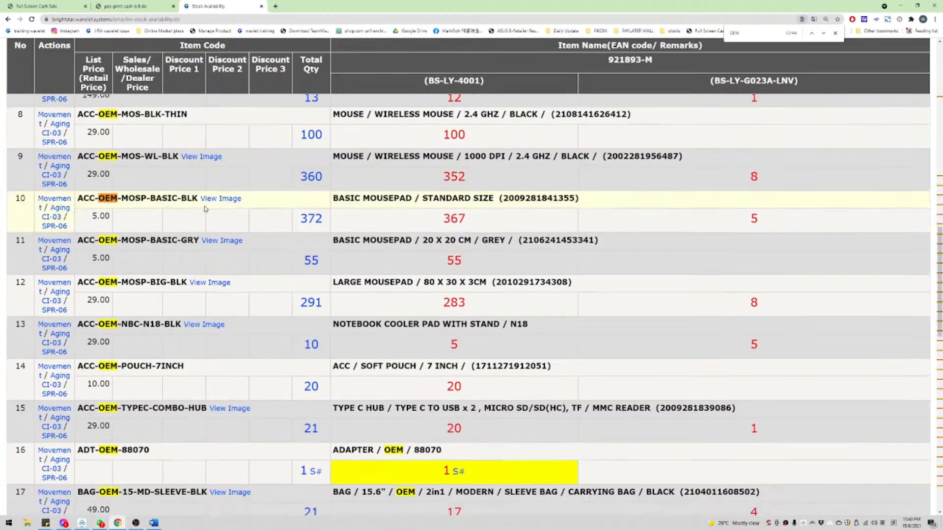
pyautogui.scroll(-15, 205, 209)
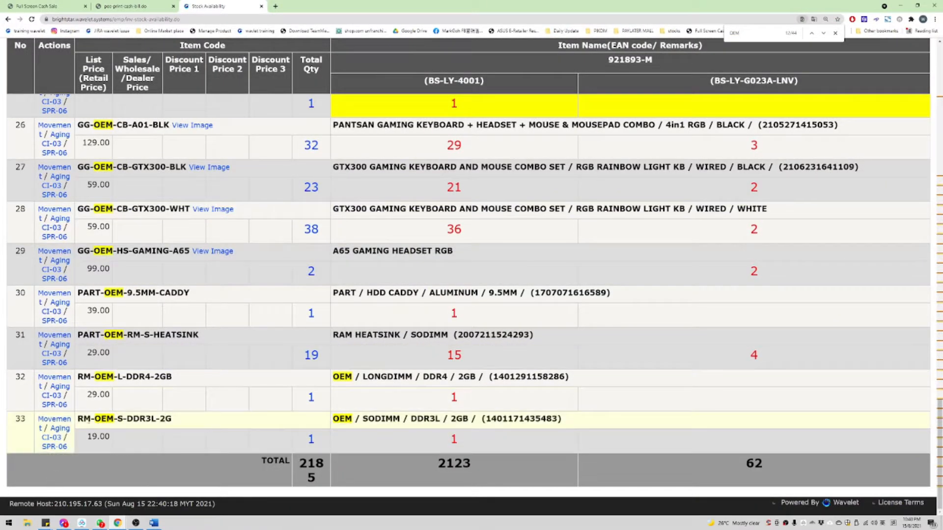
pyautogui.moveTo(77, 420); pyautogui.dragTo(214, 421)
pyautogui.click(355, 419)
pyautogui.moveTo(333, 419); pyautogui.dragTo(614, 418)
pyautogui.scroll(20, 491, 295)
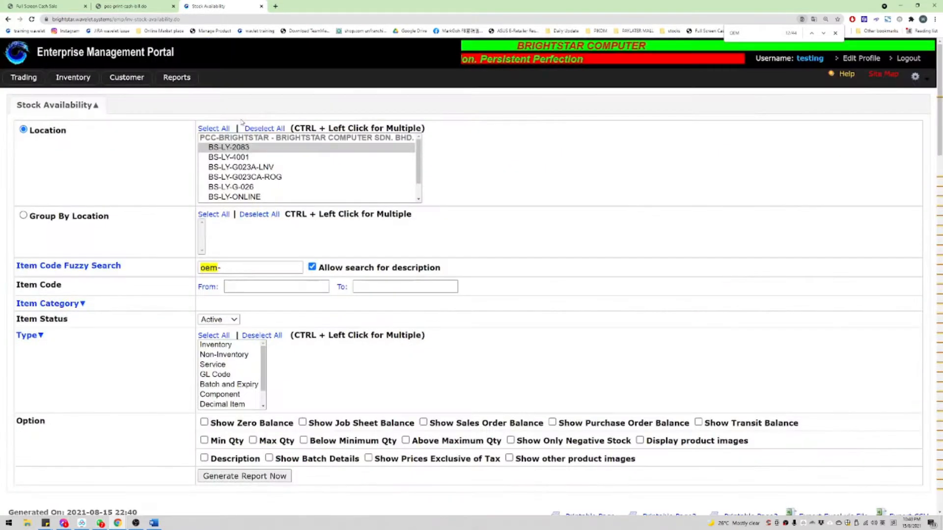
pyautogui.scroll(-10, 236, 128)
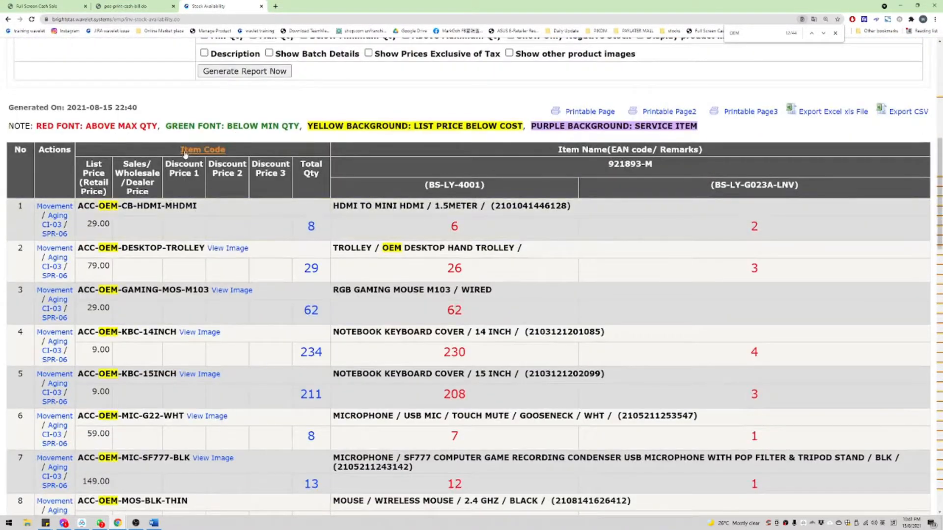
# Step: Sort the report by item code, putting ACC-OEM-CB-HDMI-MHDMI in row 1
pyautogui.click(185, 150)
pyautogui.scroll(-10, 165, 218)
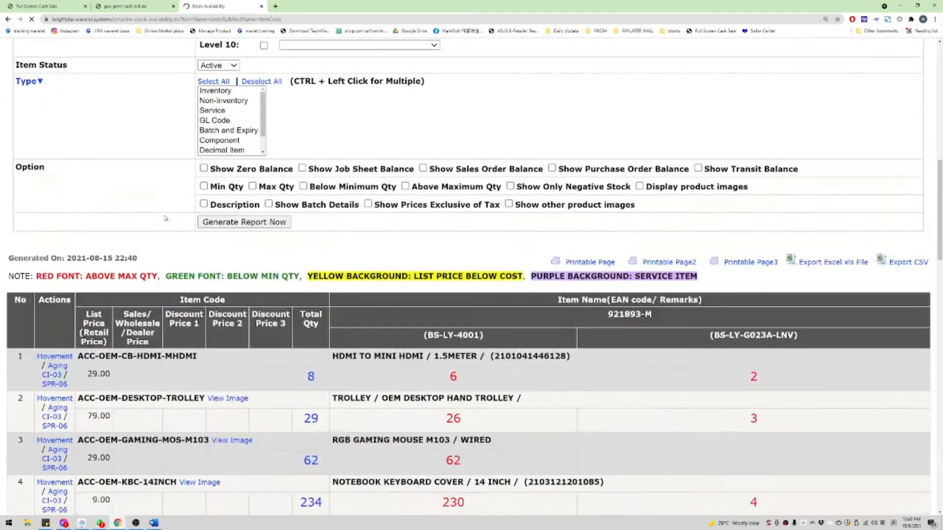
pyautogui.scroll(-10, 165, 218)
pyautogui.scroll(8, 165, 218)
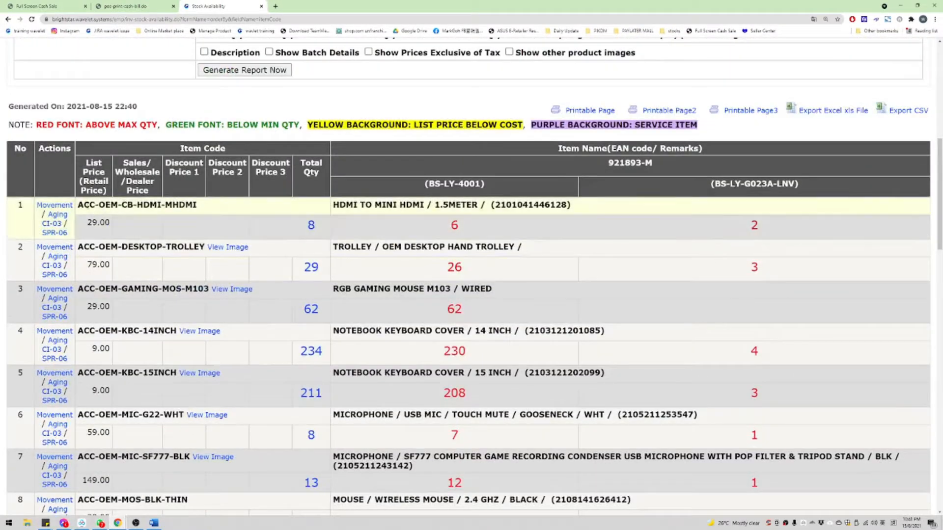
pyautogui.moveTo(78, 205); pyautogui.dragTo(207, 206)
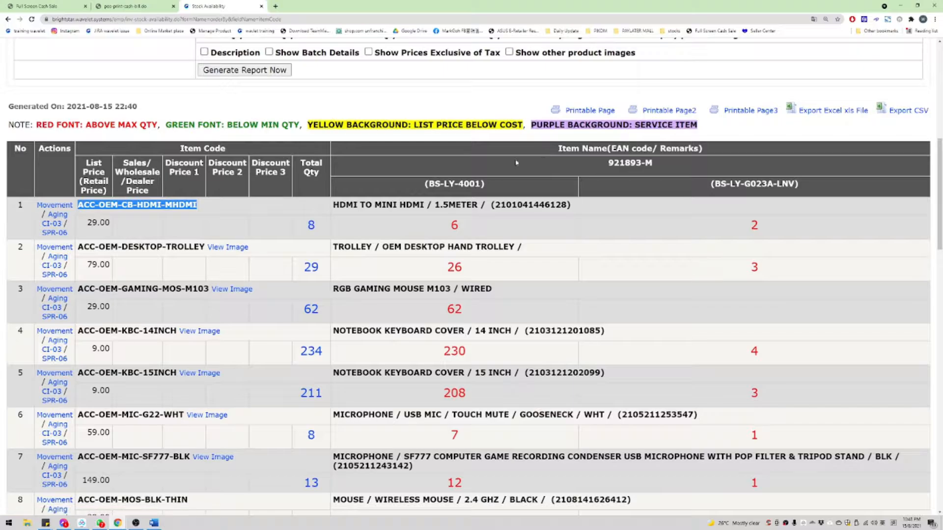
pyautogui.moveTo(333, 204); pyautogui.dragTo(567, 205)
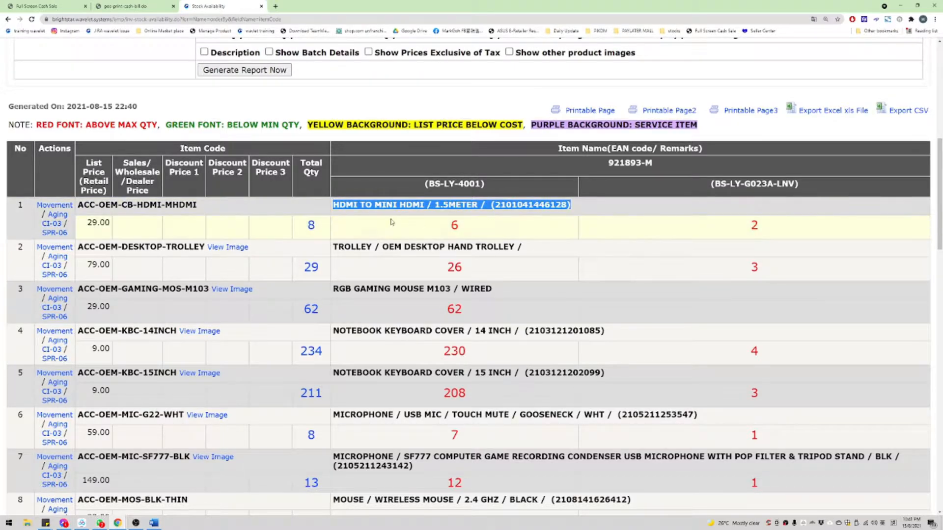
# Step: Examine row 11's basic grey 20 x 20 cm mousepad item code and name
pyautogui.scroll(-5, 392, 255)
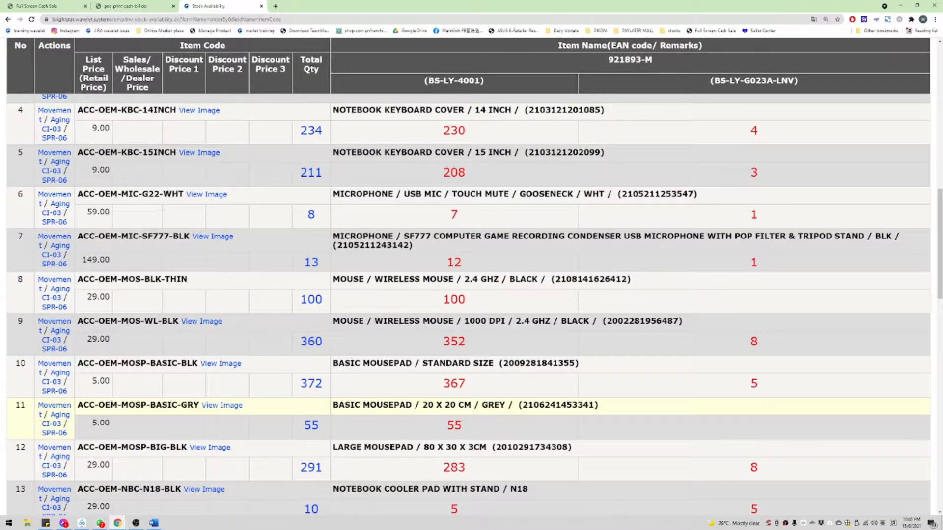
pyautogui.doubleClick(134, 405)
pyautogui.doubleClick(86, 405)
pyautogui.doubleClick(108, 405)
pyautogui.doubleClick(140, 406)
pyautogui.doubleClick(164, 405)
pyautogui.doubleClick(190, 405)
pyautogui.doubleClick(347, 406)
pyautogui.doubleClick(345, 406)
pyautogui.doubleClick(388, 405)
pyautogui.moveTo(421, 405); pyautogui.dragTo(473, 405)
pyautogui.doubleClick(494, 405)
pyautogui.tripleClick(346, 406)
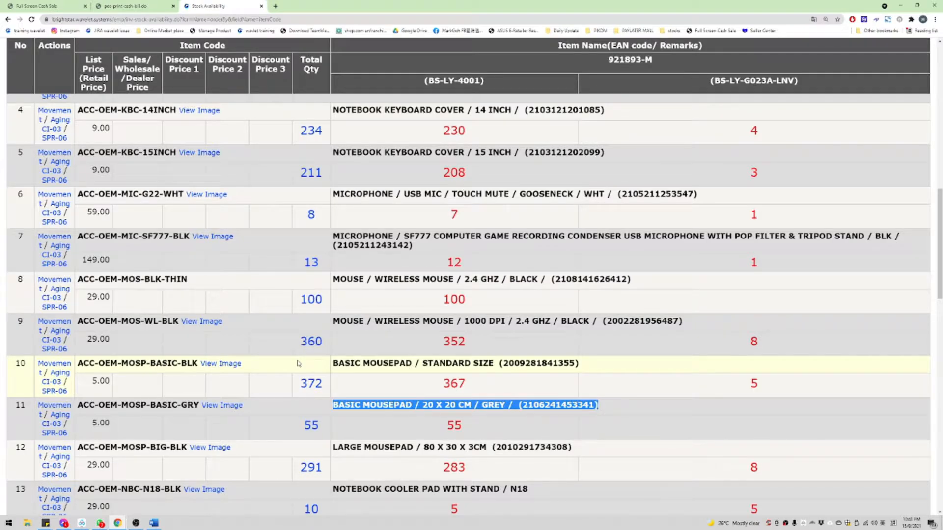
pyautogui.scroll(10, 297, 357)
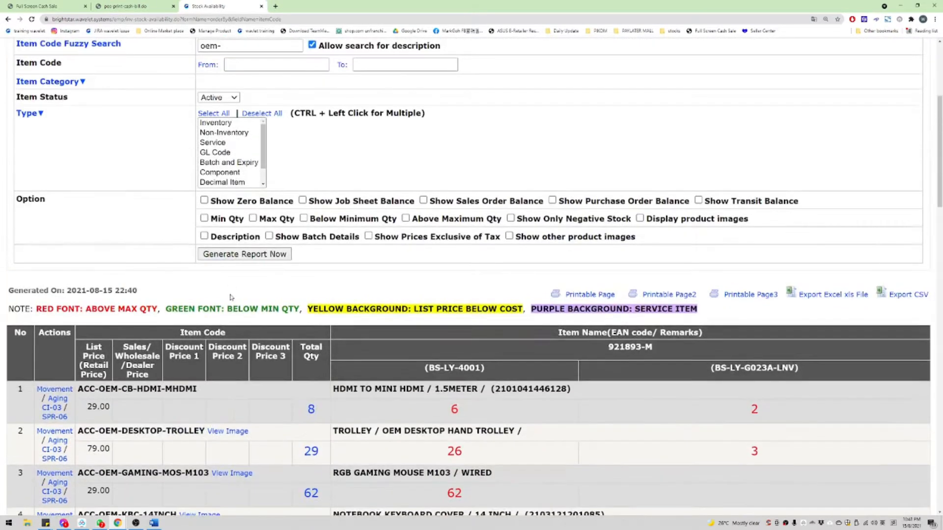
pyautogui.scroll(-5, 80, 274)
pyautogui.scroll(5, 80, 273)
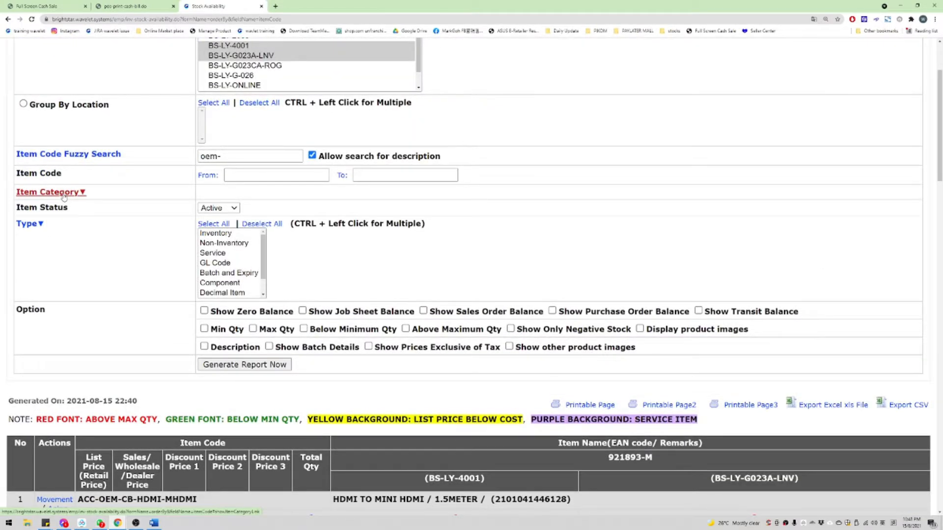
# Step: Expand the item category filters, set Level 0 to BAG, and browse Level 1 options
pyautogui.click(64, 192)
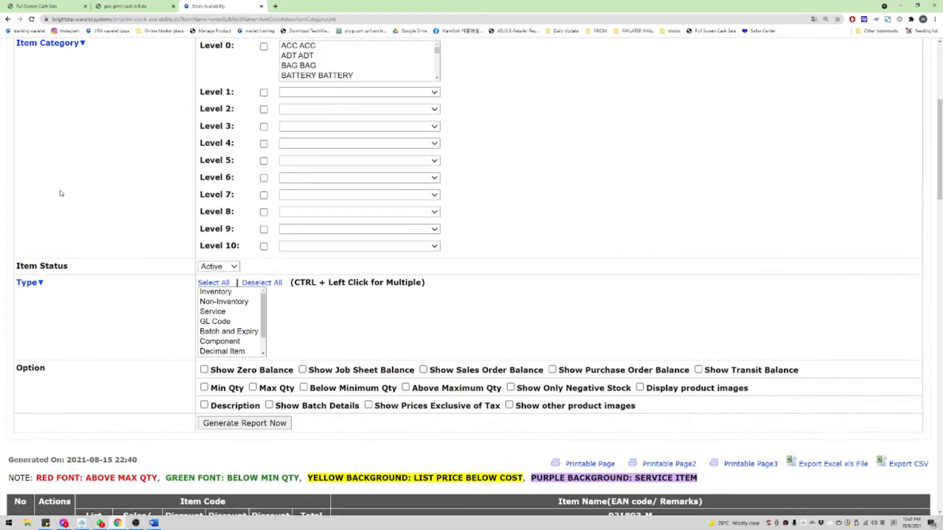
pyautogui.scroll(1, 59, 167)
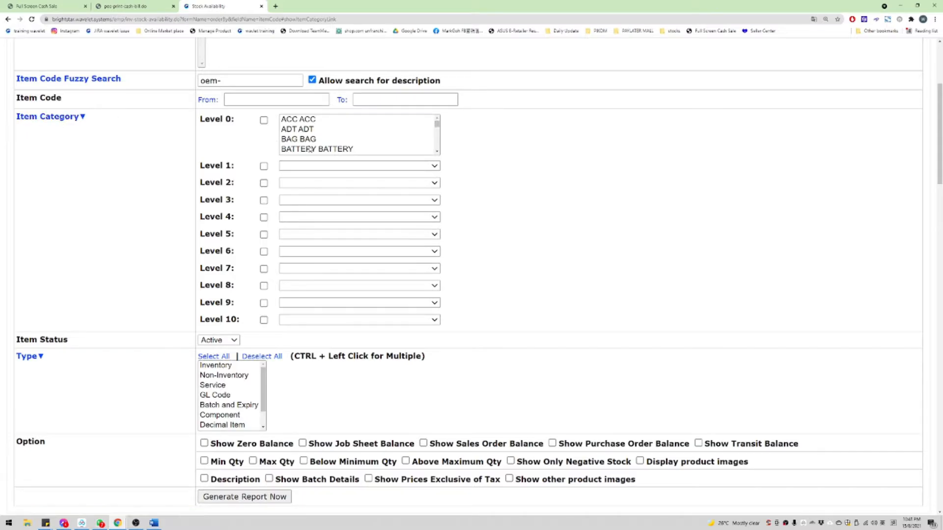
pyautogui.click(361, 140)
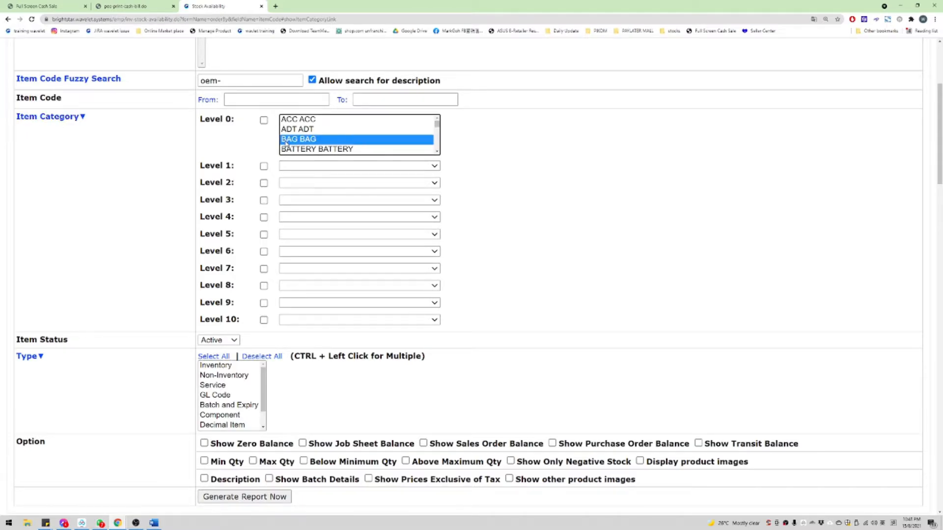
pyautogui.click(295, 166)
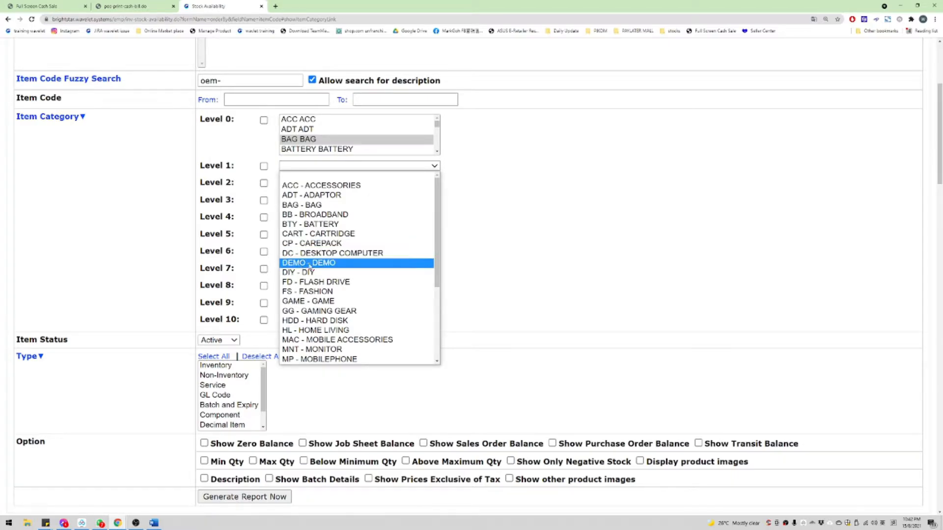
pyautogui.scroll(-3, 339, 315)
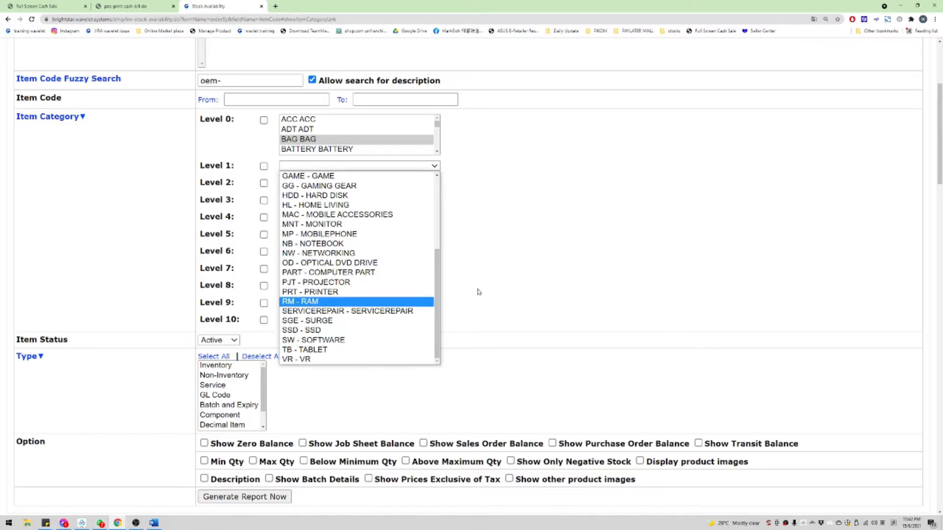
pyautogui.click(483, 251)
pyautogui.click(308, 166)
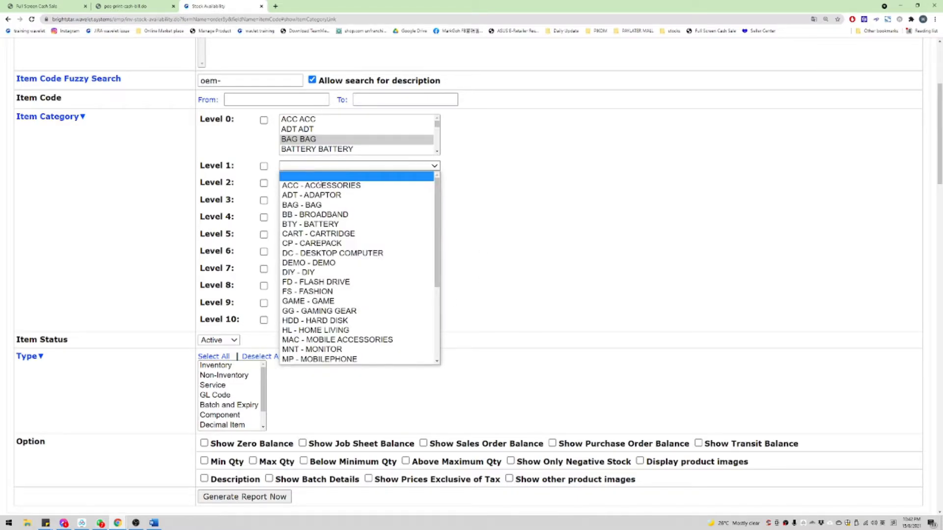
pyautogui.click(263, 177)
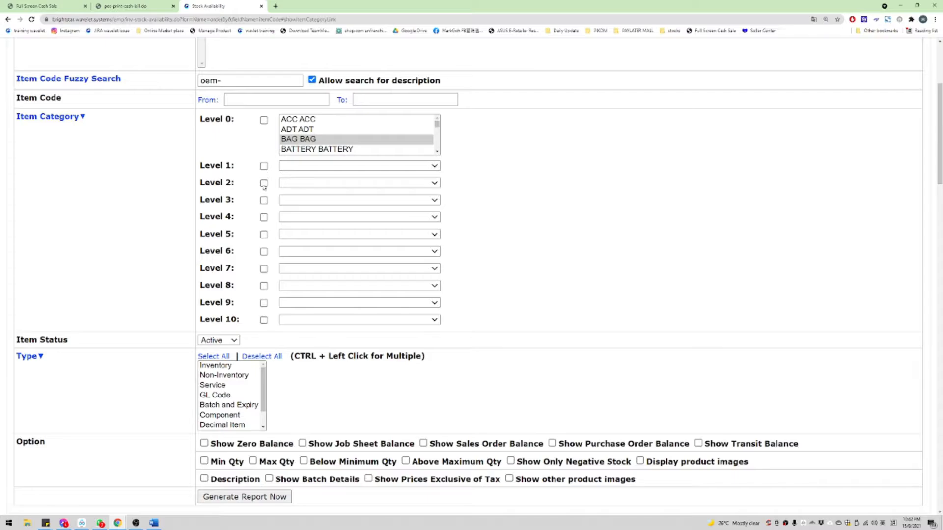
# Step: Browse the Level 2 brand and Level 3 category lists without choosing
pyautogui.click(288, 184)
pyautogui.scroll(-15, 311, 248)
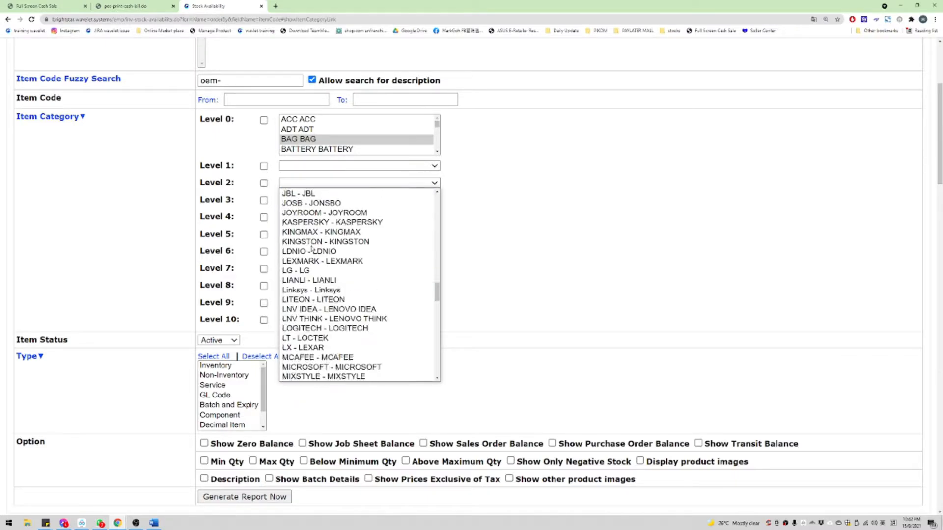
pyautogui.scroll(-20, 311, 249)
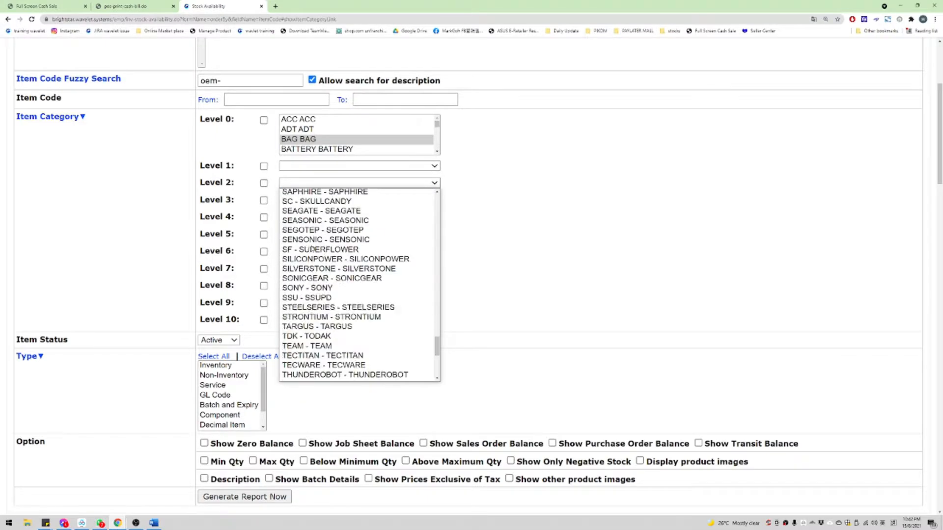
pyautogui.click(208, 225)
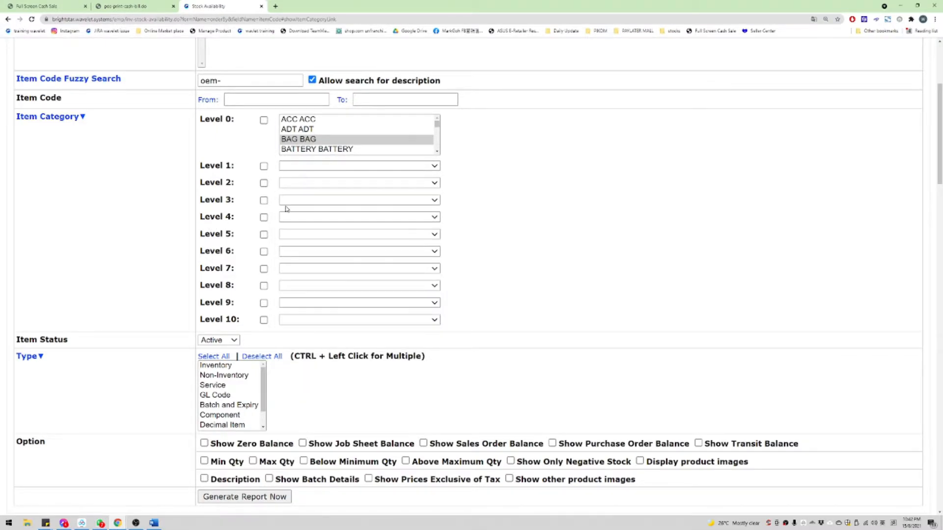
pyautogui.click(313, 200)
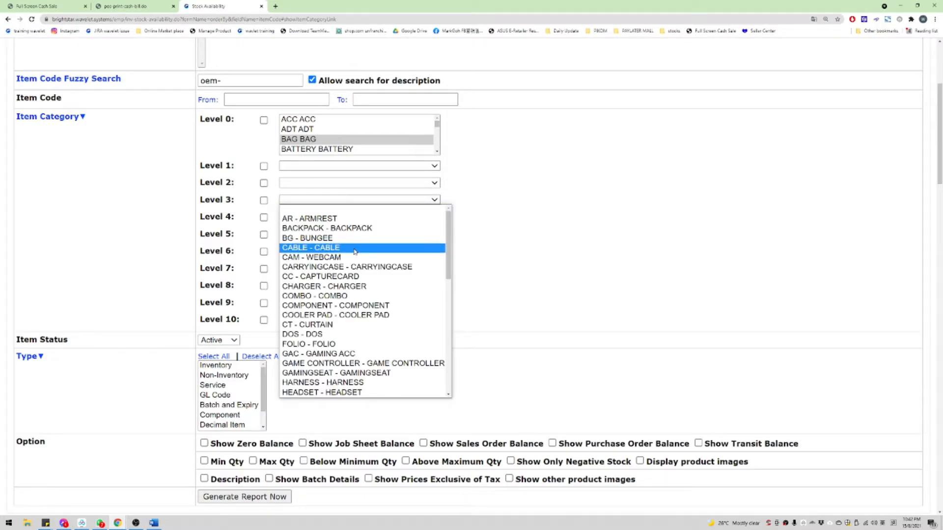
pyautogui.scroll(-12, 355, 251)
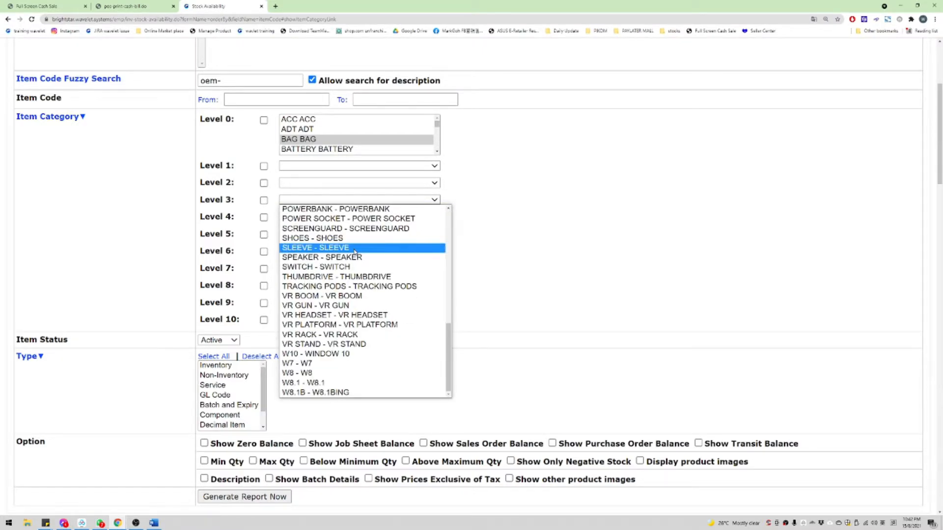
pyautogui.scroll(5, 352, 275)
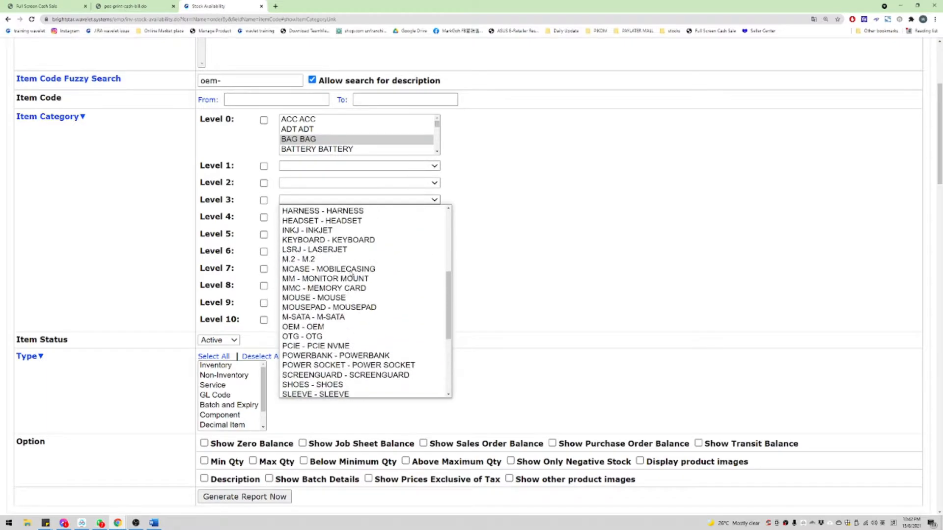
pyautogui.scroll(6, 352, 270)
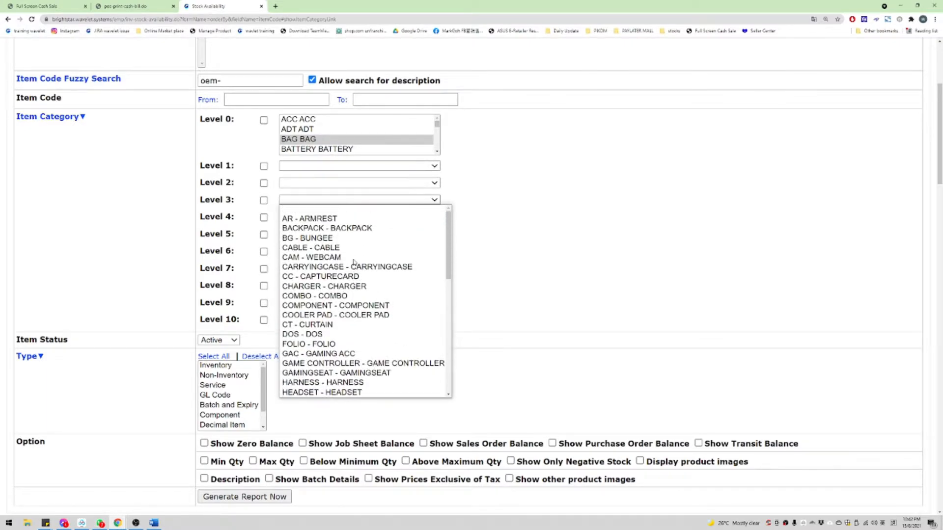
pyautogui.click(236, 169)
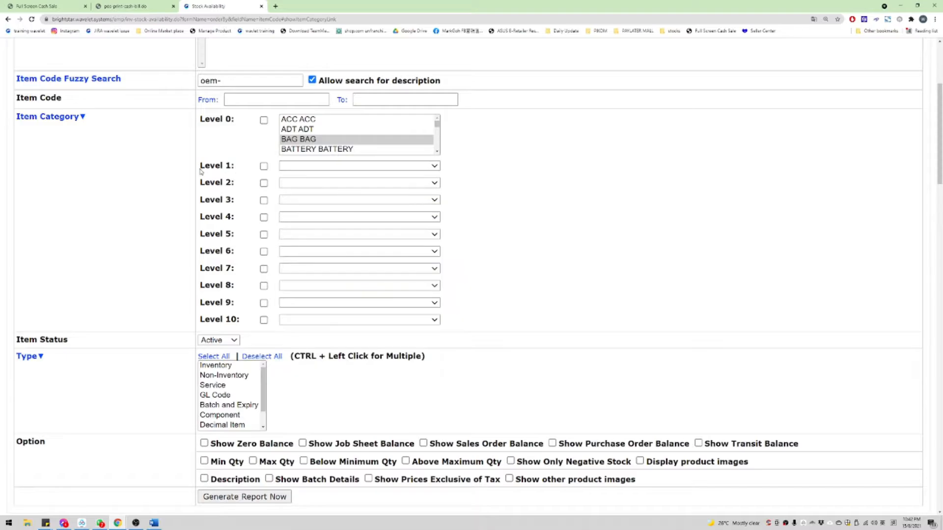
pyautogui.moveTo(201, 169); pyautogui.dragTo(257, 182)
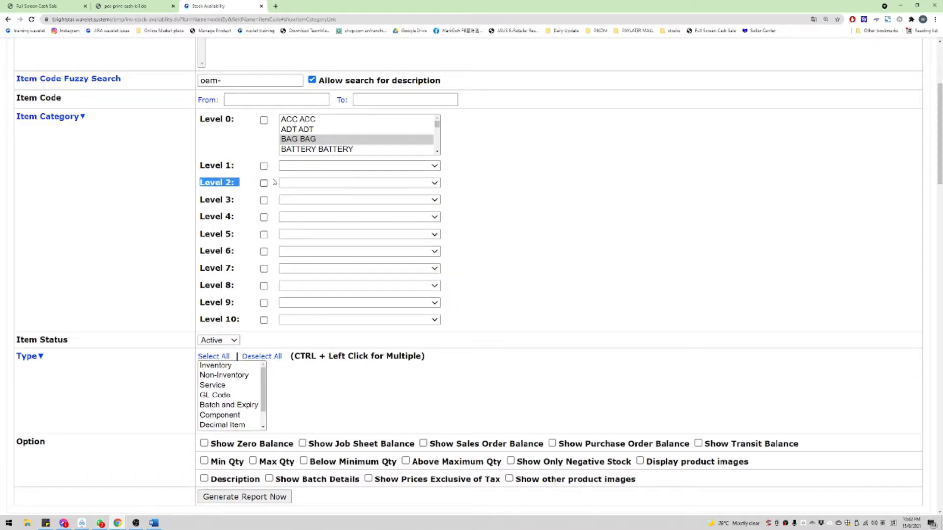
# Step: Set Level 1 to ACC - ACCESSORIES and Level 2 to ORION - ORION
pyautogui.click(314, 166)
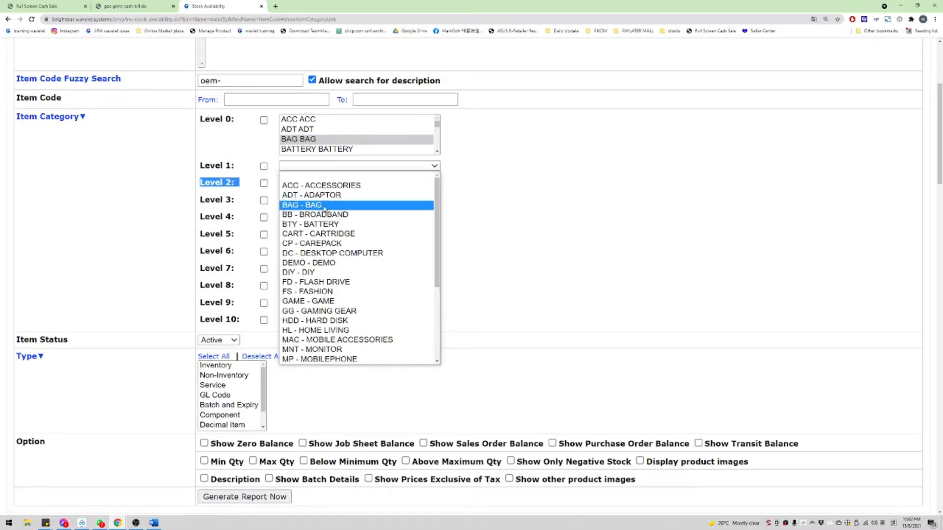
pyautogui.click(300, 185)
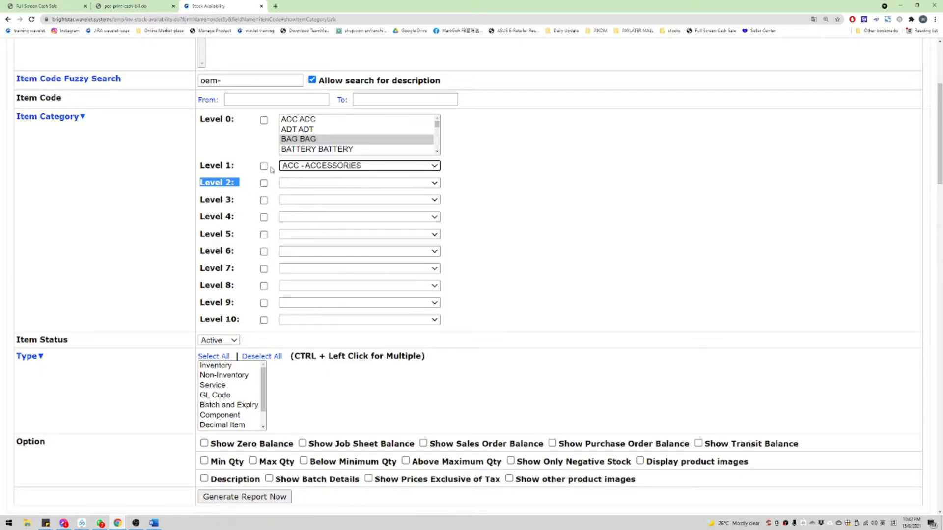
pyautogui.click(304, 182)
pyautogui.write('o')
pyautogui.press('Return')
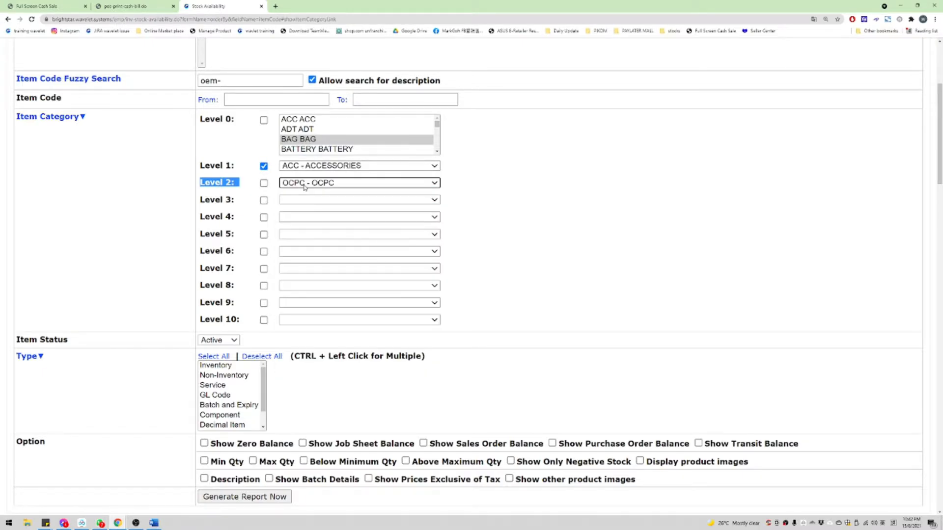
pyautogui.press('o')
pyautogui.press('o')
pyautogui.press('o')
pyautogui.press('o')
pyautogui.press('o')
pyautogui.press('o')
pyautogui.press('o')
pyautogui.press('o')
pyautogui.click(298, 185)
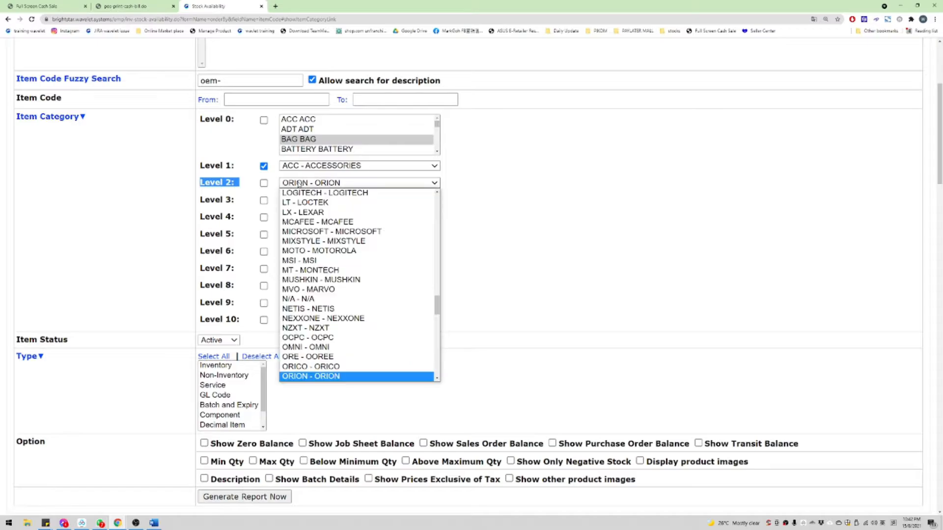
pyautogui.scroll(-8, 368, 275)
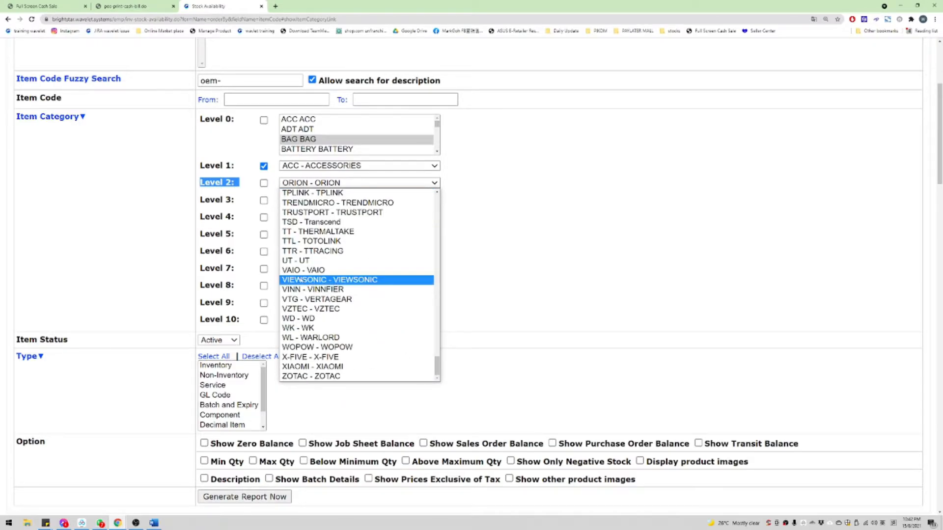
pyautogui.press('Escape')
pyautogui.click(244, 81)
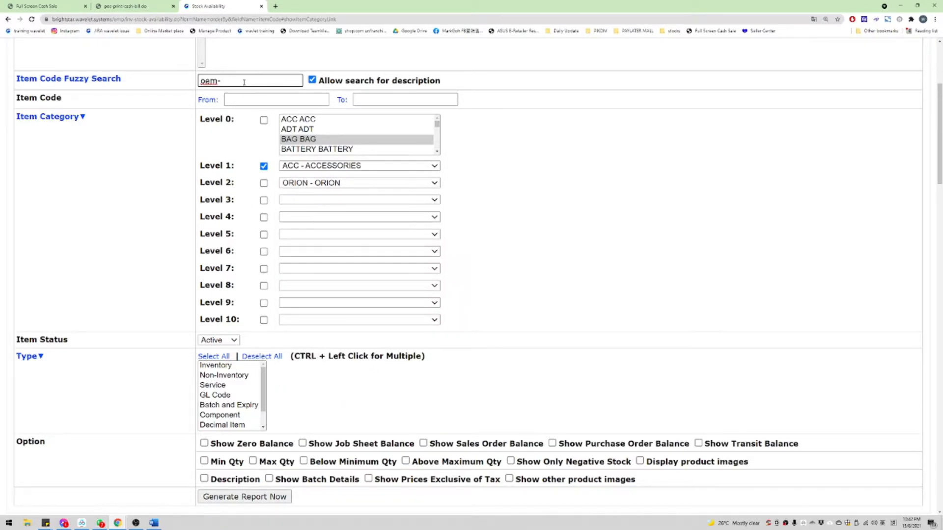
# Step: Replace the oem item code search term with logitech and generate the report
pyautogui.hotkey('ctrl', 'a')
pyautogui.press('BackSpace')
pyautogui.scroll(-15, 367, 232)
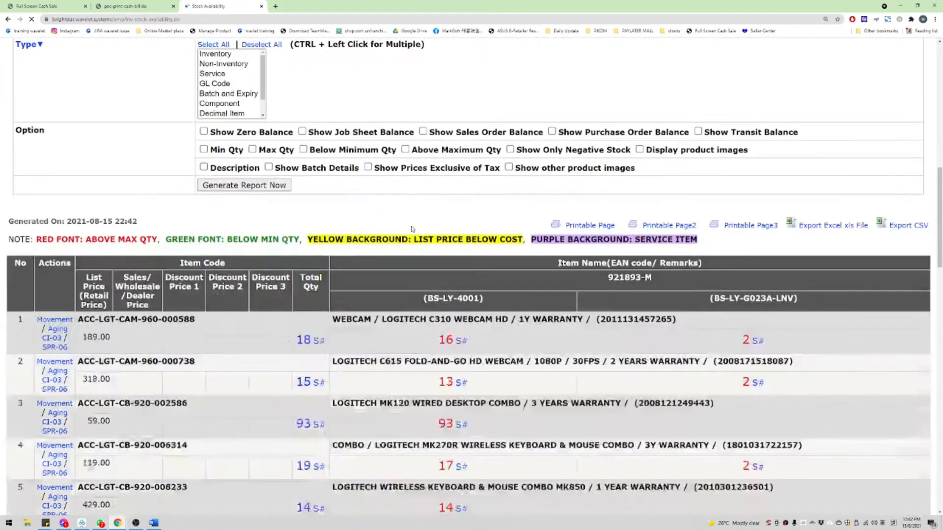
pyautogui.scroll(10, 368, 232)
# Step: Search the report page for logitech matches, such as LGT item codes
pyautogui.moveTo(253, 267); pyautogui.dragTo(94, 275)
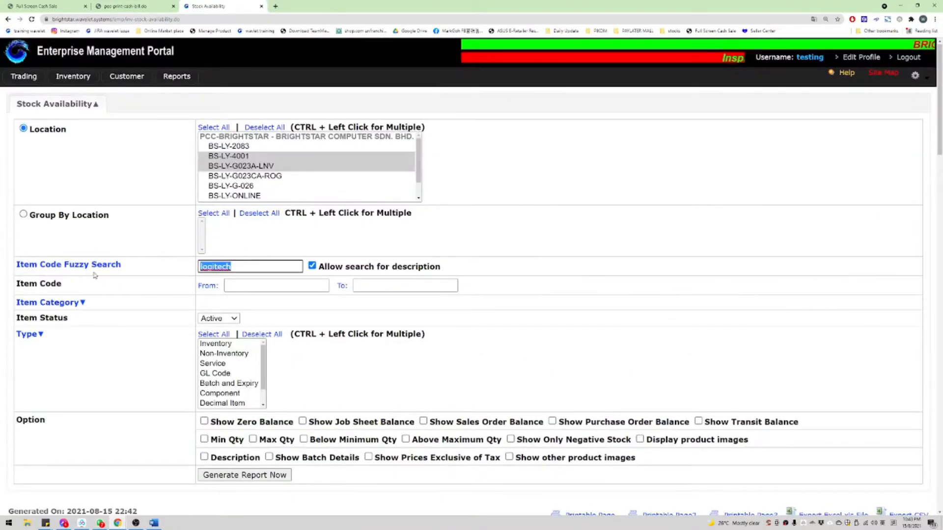
pyautogui.hotkey('ctrl', 'f')
pyautogui.press('Return')
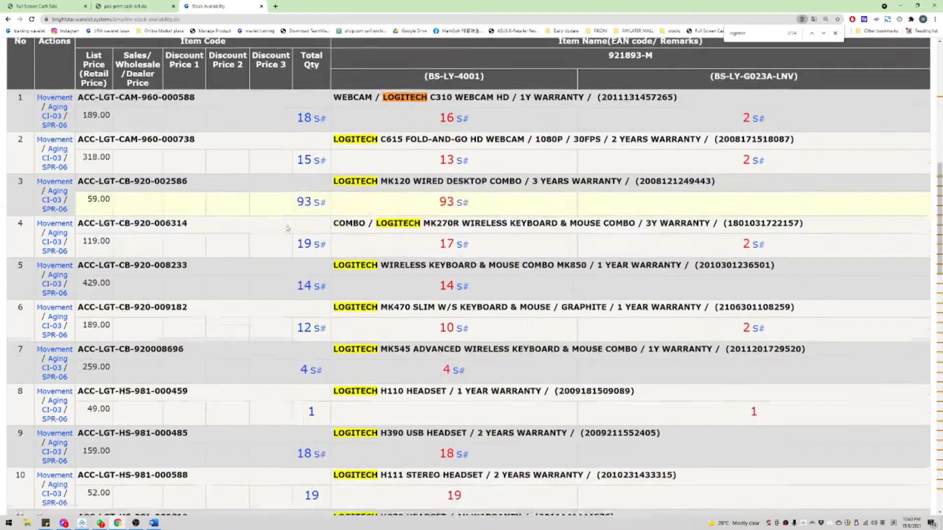
pyautogui.doubleClick(99, 137)
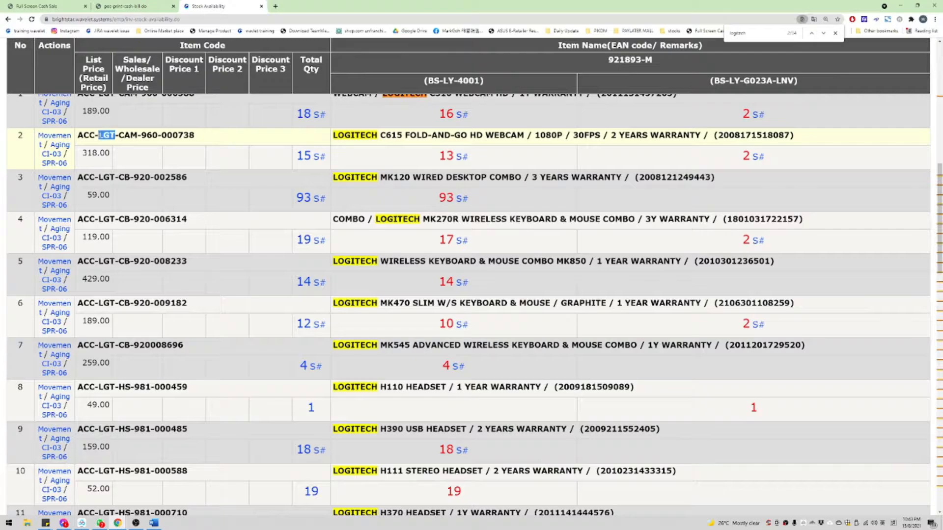
pyautogui.scroll(-4, 402, 149)
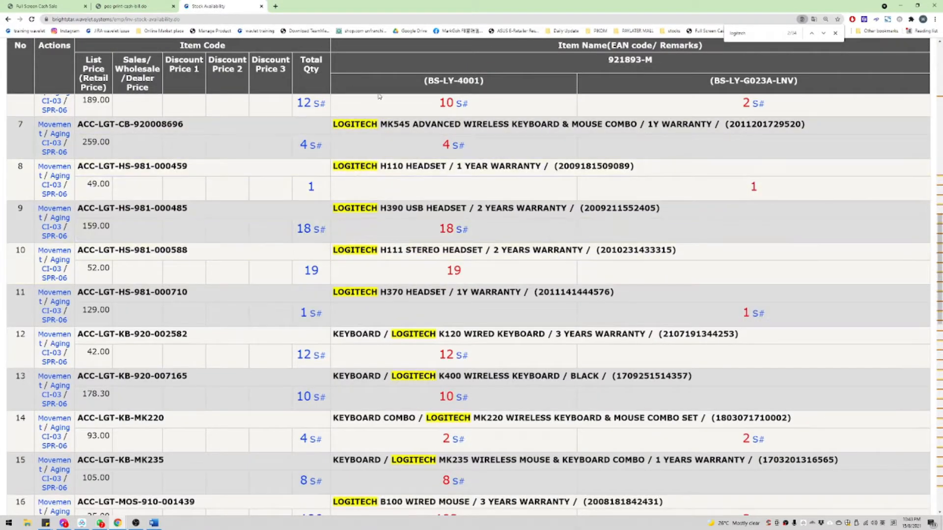
pyautogui.scroll(1, 393, 117)
pyautogui.scroll(1, 270, 147)
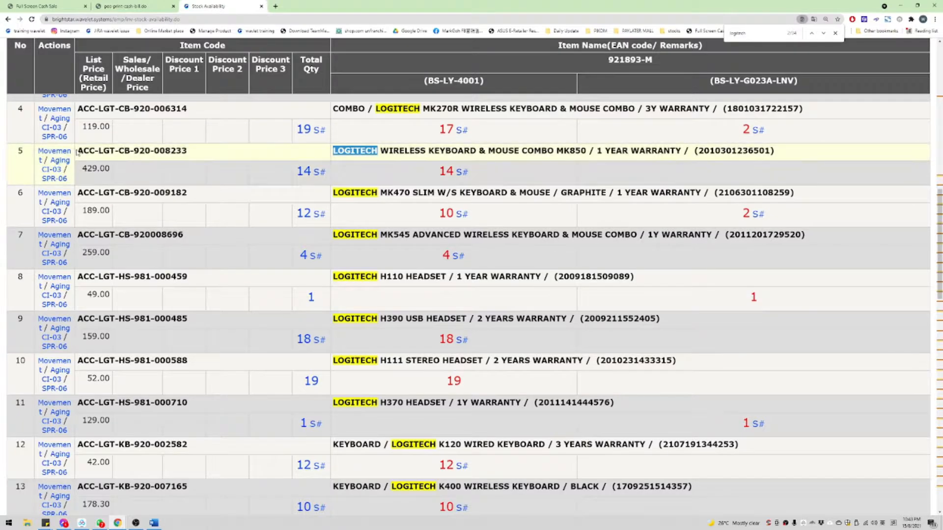
# Step: Find every LOGITECH item and check the B175 wireless mouse's 322 units at BS-LY-4001
pyautogui.moveTo(708, 138); pyautogui.dragTo(776, 154)
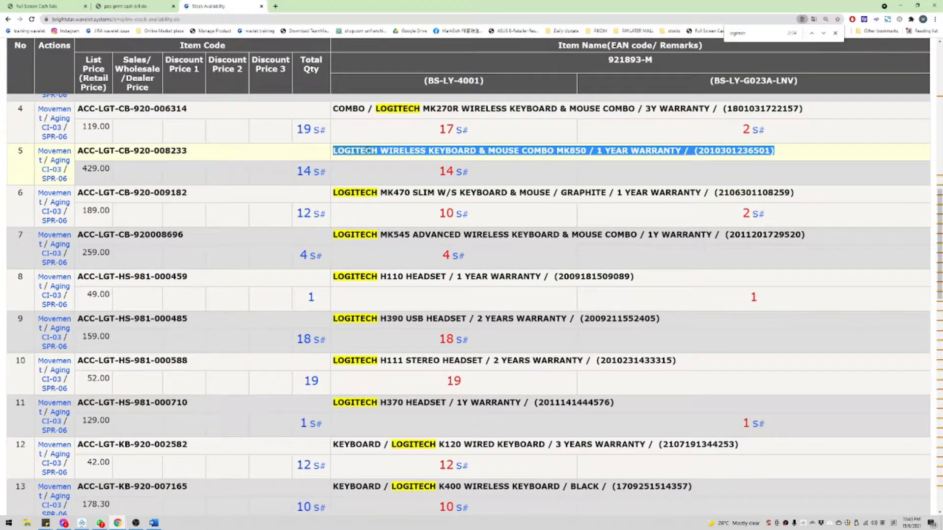
pyautogui.doubleClick(367, 150)
pyautogui.hotkey('ctrl', 'c')
pyautogui.hotkey('ctrl', 'f')
pyautogui.hotkey('ctrl', 'v')
pyautogui.scroll(-5, 480, 162)
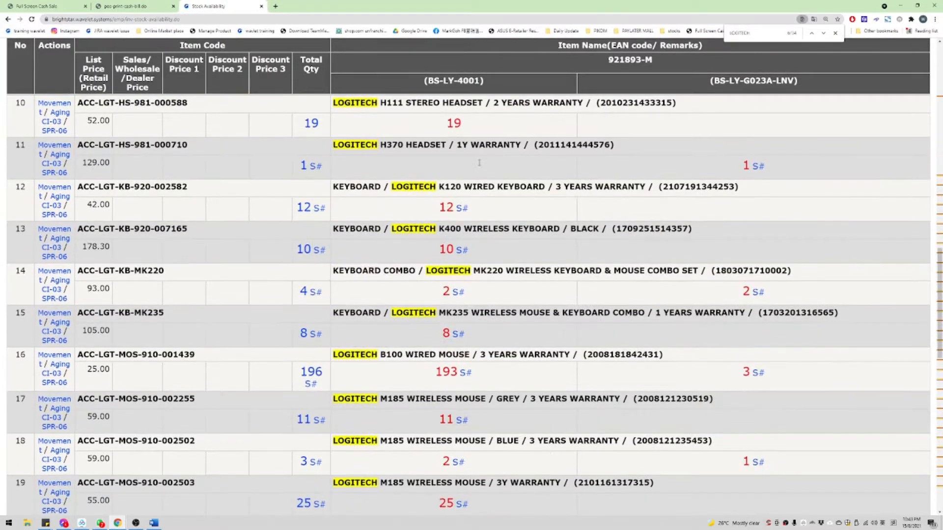
pyautogui.scroll(-7, 479, 162)
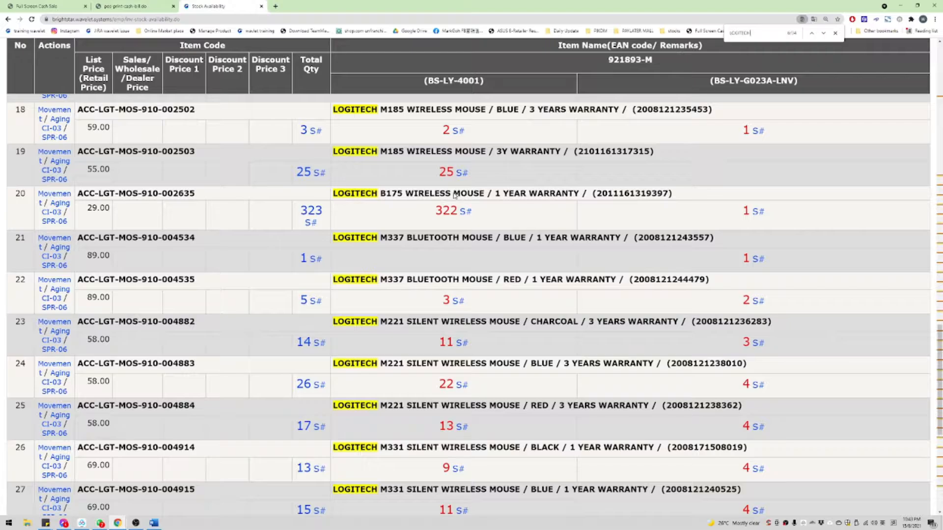
pyautogui.moveTo(415, 224)
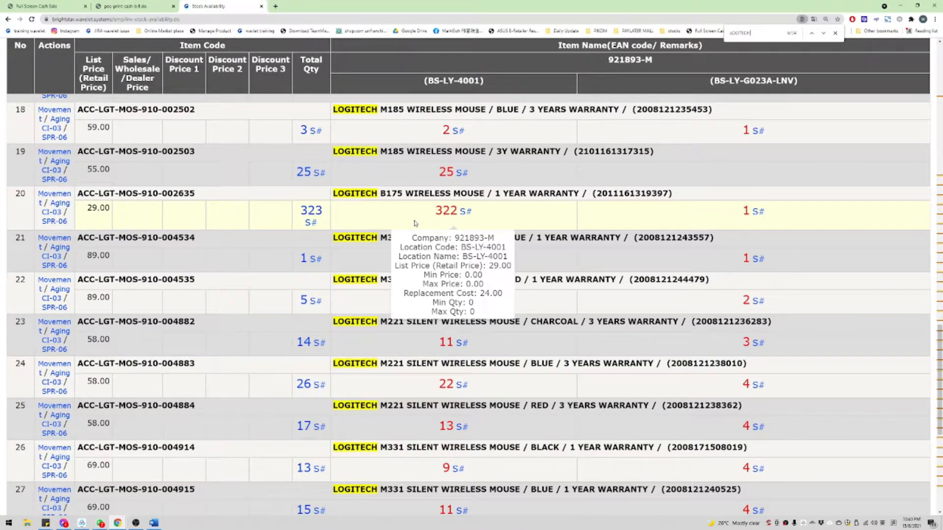
# Step: Bold the INVOICE, RECEIPT (RCT) – deposit and HOW TO CHECK INVENTORY headings in the Word notes
pyautogui.click(154, 523)
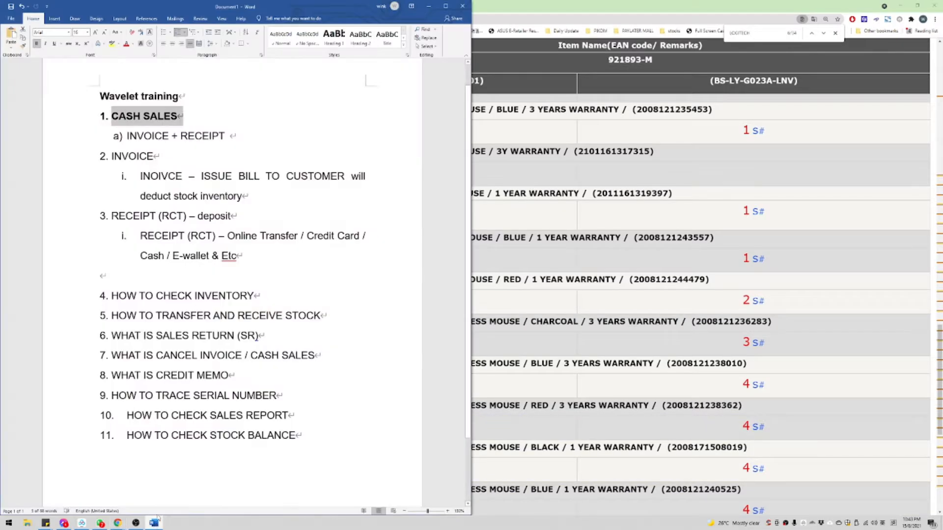
pyautogui.moveTo(198, 157); pyautogui.dragTo(113, 157)
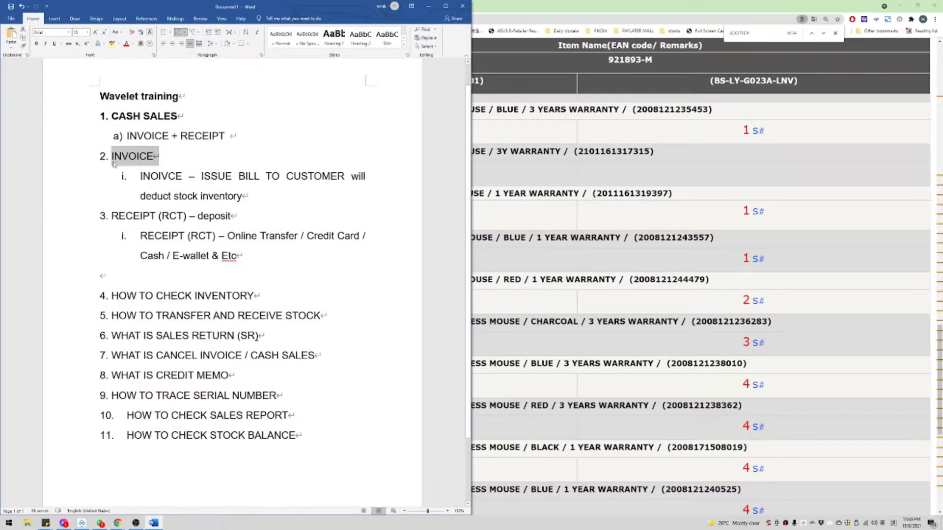
pyautogui.hotkey('ctrl', 'b')
pyautogui.moveTo(258, 221); pyautogui.dragTo(111, 217)
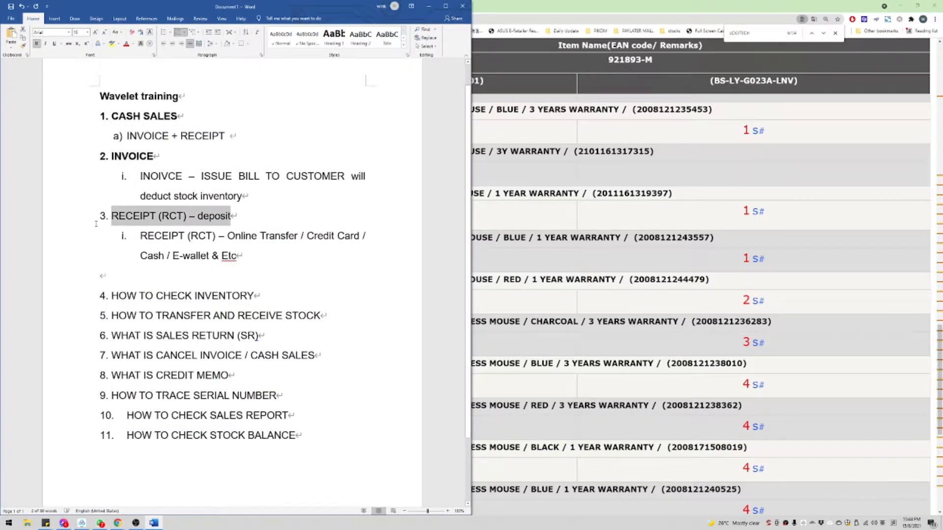
pyautogui.hotkey('ctrl', 'b')
pyautogui.moveTo(260, 296); pyautogui.dragTo(109, 296)
pyautogui.hotkey('ctrl', 'b')
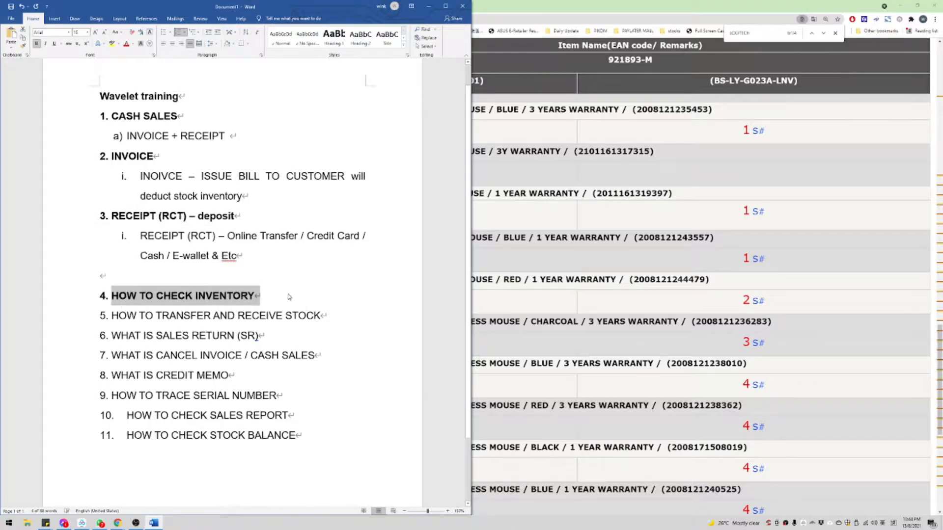
pyautogui.click(287, 297)
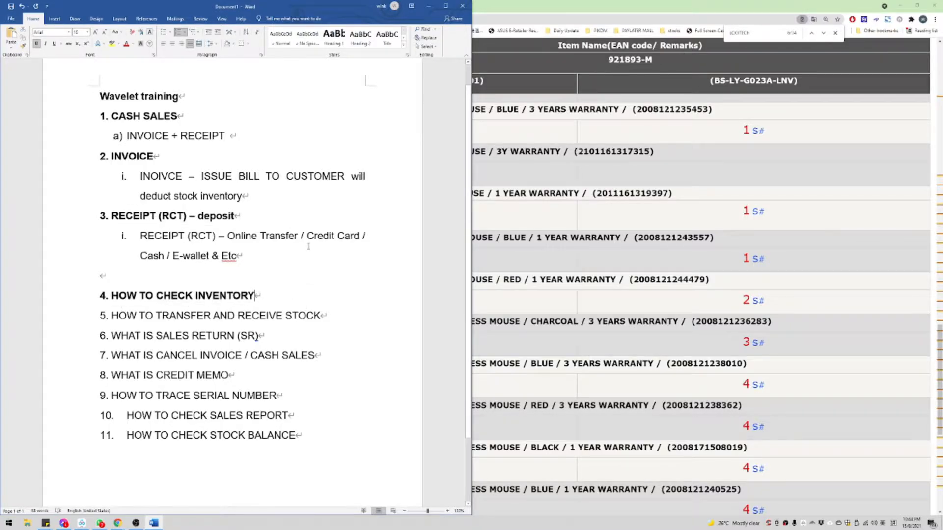
pyautogui.click(594, 216)
pyautogui.scroll(20, 473, 322)
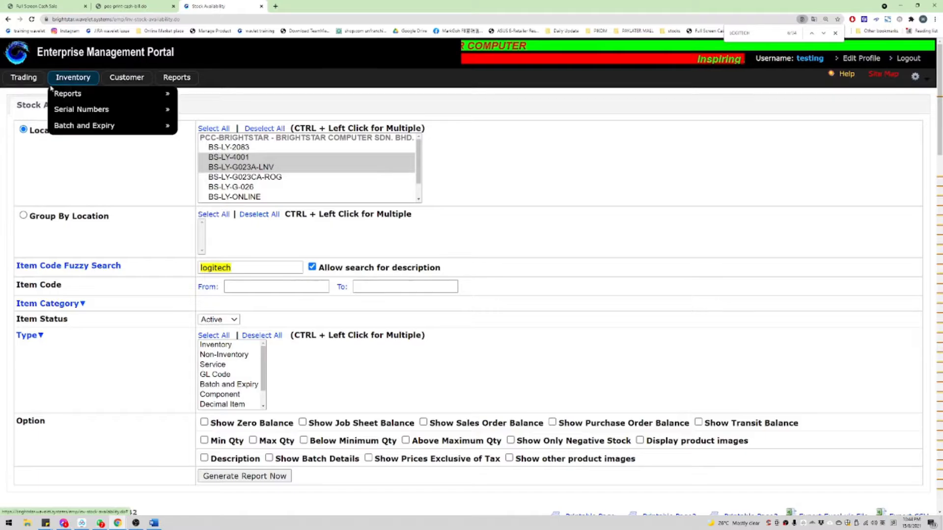
# Step: Open Trading > Sales > Create Invoice and confirm the 30-day terms, due 2021-09-14
pyautogui.moveTo(25, 79)
pyautogui.moveTo(35, 98)
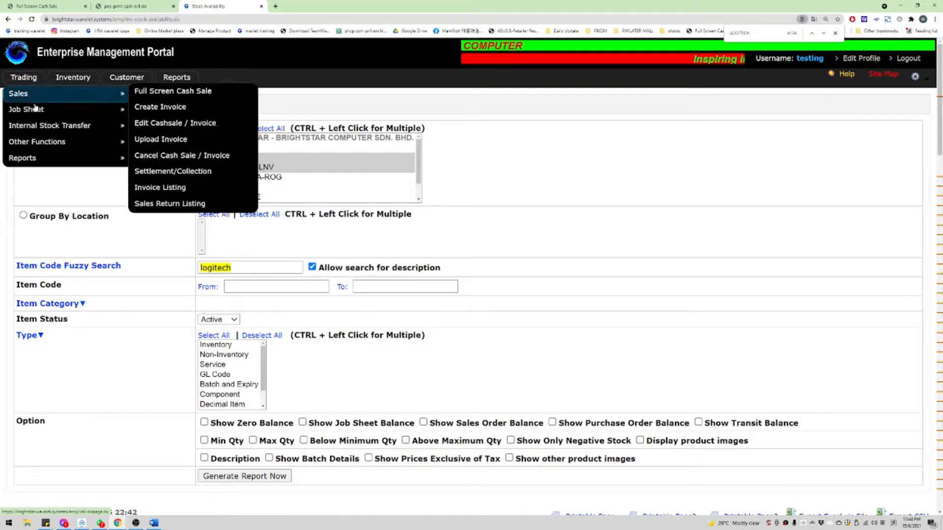
pyautogui.click(178, 107)
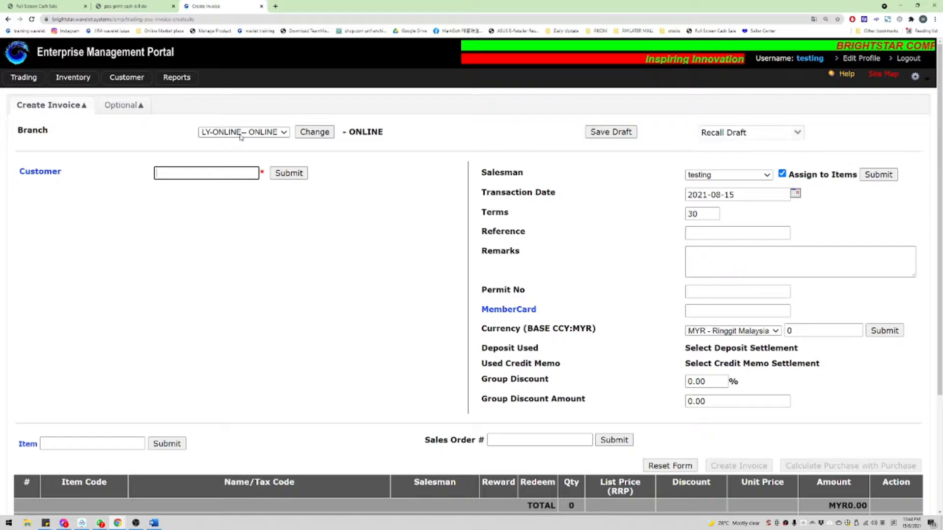
pyautogui.doubleClick(482, 219)
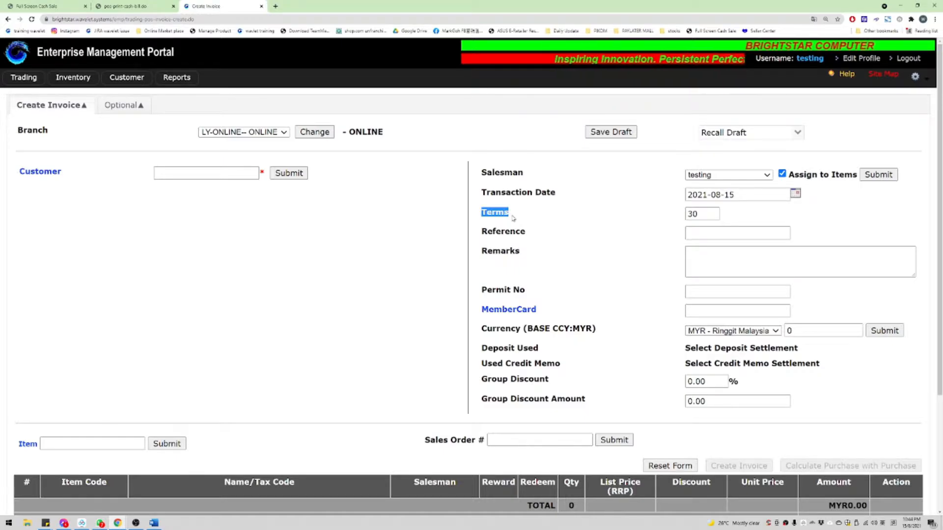
pyautogui.click(584, 214)
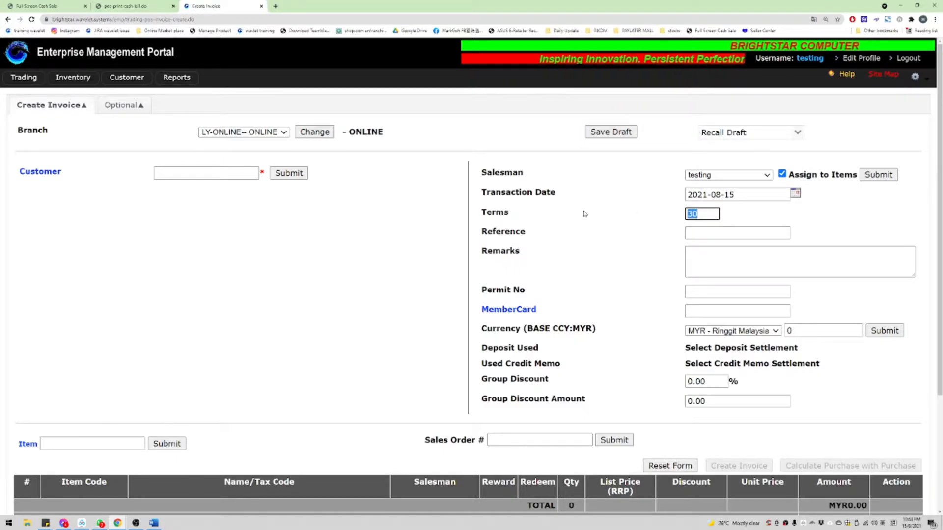
pyautogui.click(182, 176)
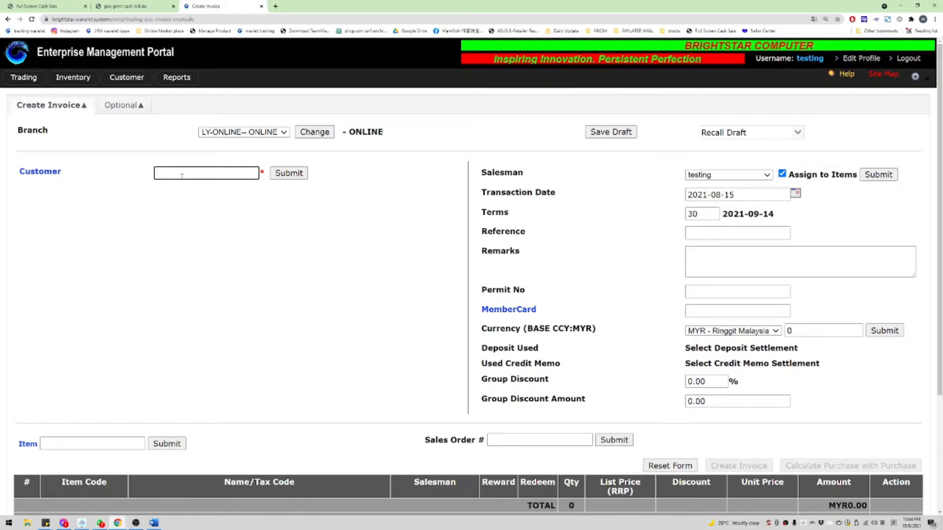
# Step: Enter Ecart Services Malaysia Sdn. Bhd.'s customer code and check the loaded account name
pyautogui.write('10')
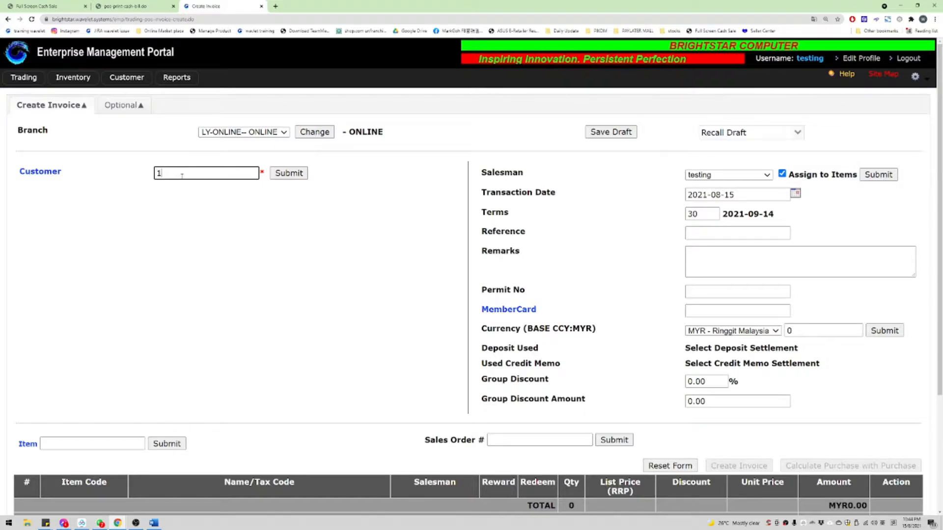
pyautogui.hotkey('ctrl', 'a')
pyautogui.write('1194')
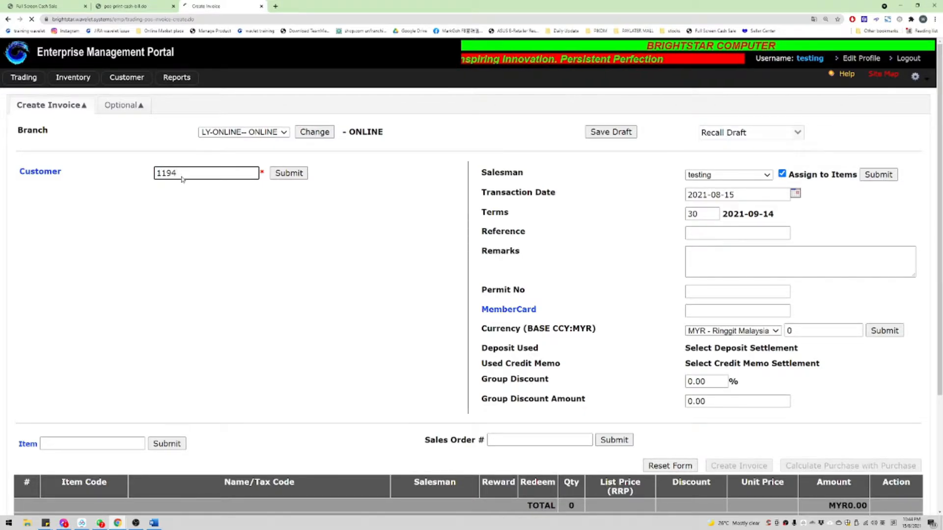
pyautogui.press('Return')
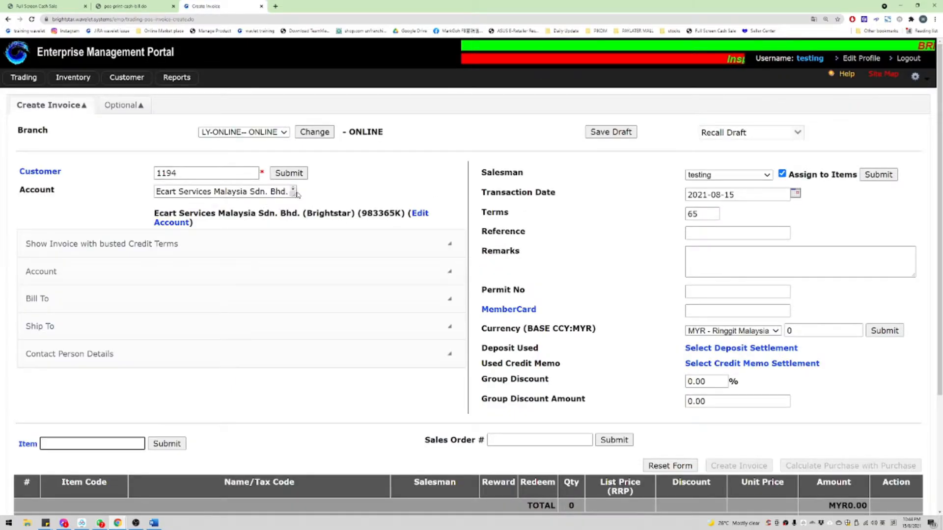
pyautogui.moveTo(293, 195); pyautogui.dragTo(351, 198)
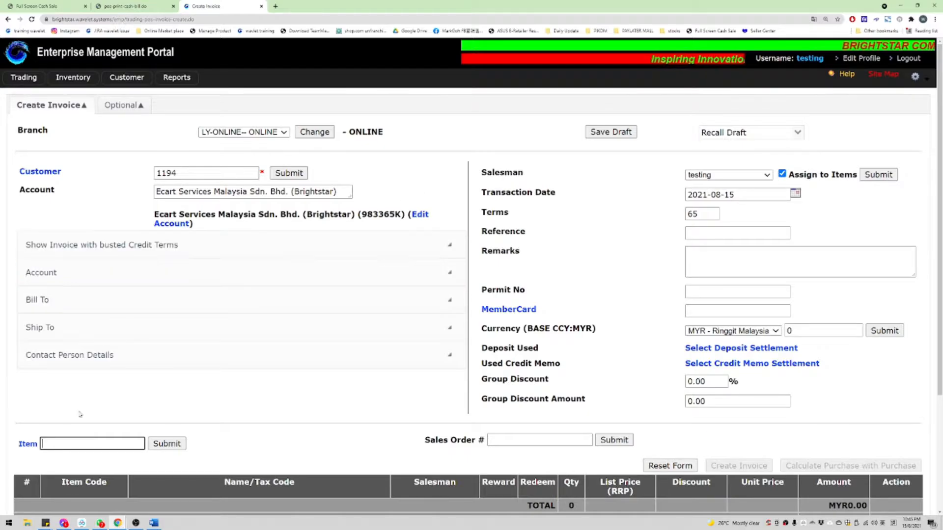
pyautogui.scroll(-2, 111, 401)
pyautogui.scroll(2, 203, 295)
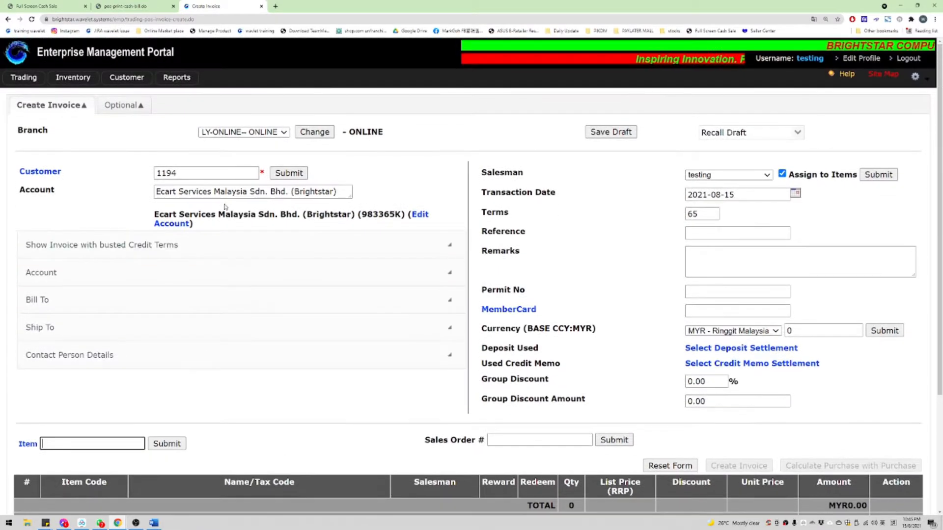
pyautogui.doubleClick(193, 173)
pyautogui.moveTo(158, 192); pyautogui.dragTo(288, 191)
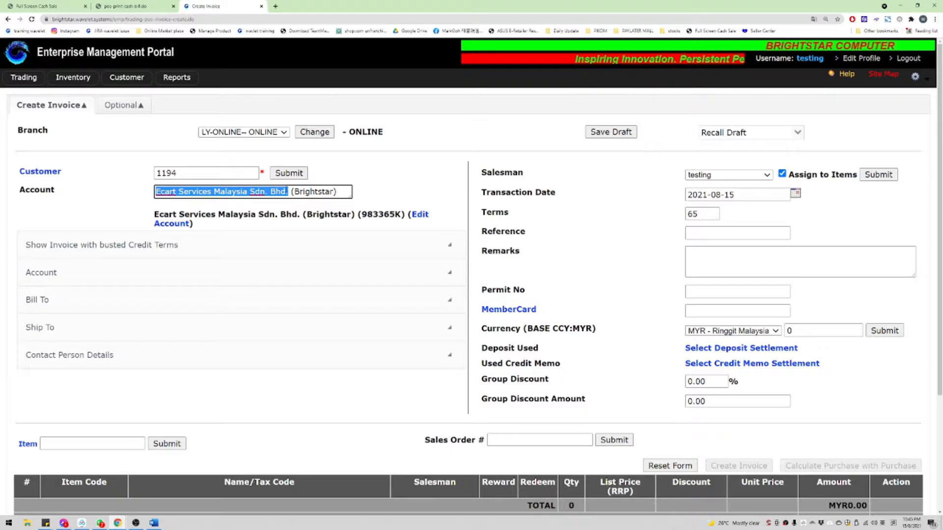
pyautogui.doubleClick(308, 193)
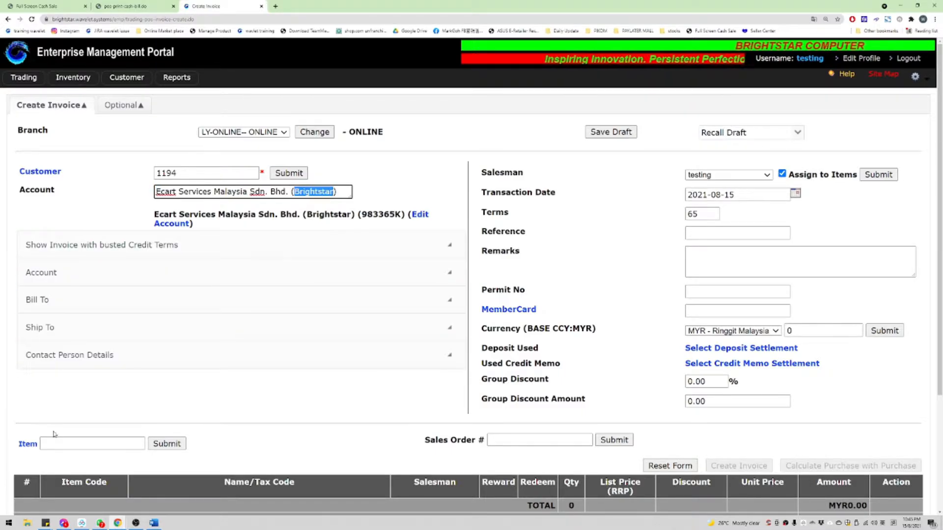
# Step: Type a sample numeric reference number into the invoice remarks
pyautogui.click(737, 266)
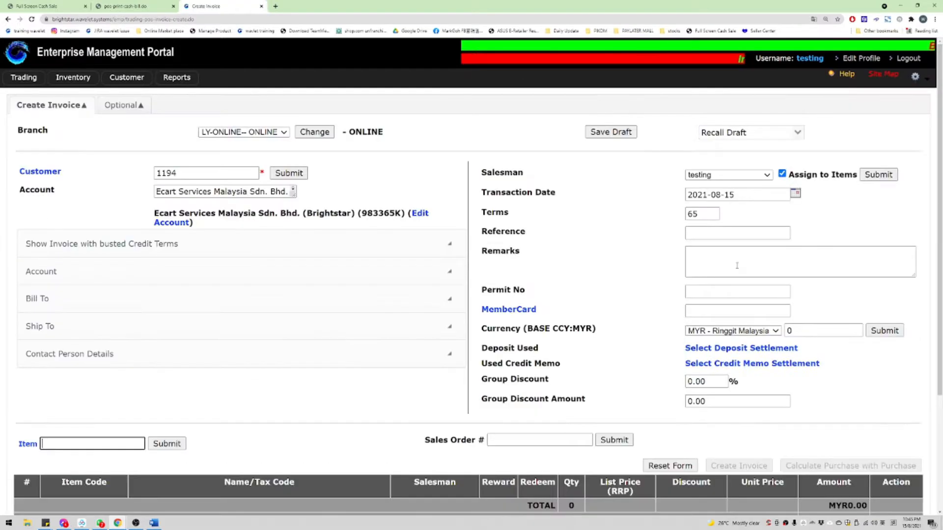
pyautogui.click(737, 265)
pyautogui.write('4654654654645')
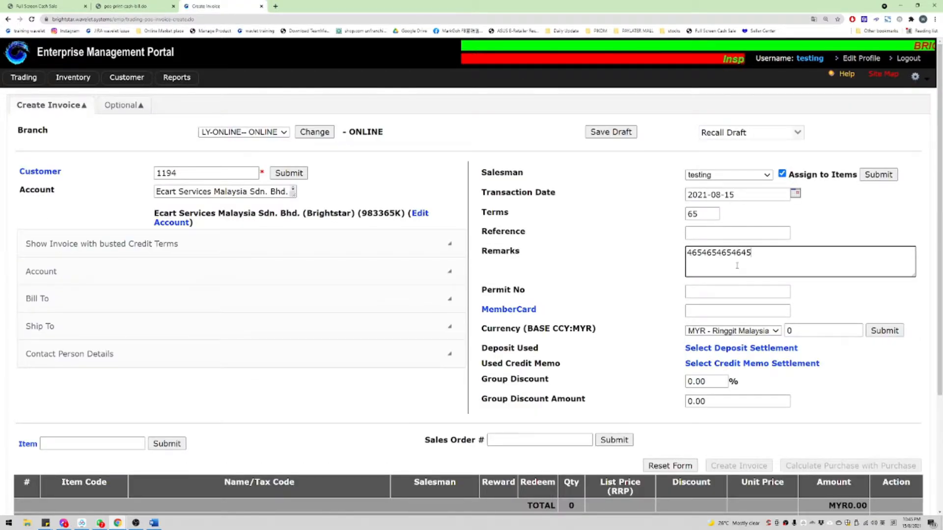
pyautogui.press('Return')
pyautogui.click(91, 445)
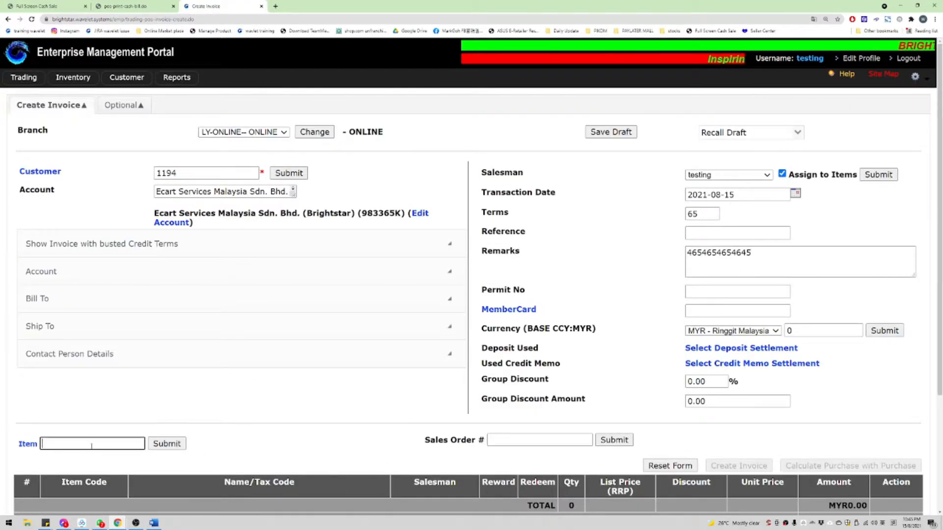
# Step: Search NB- items and add the NB-ACER-A315-35-C1YQ-SIL laptop with its first serial number
pyautogui.write('nb-')
pyautogui.press('Return')
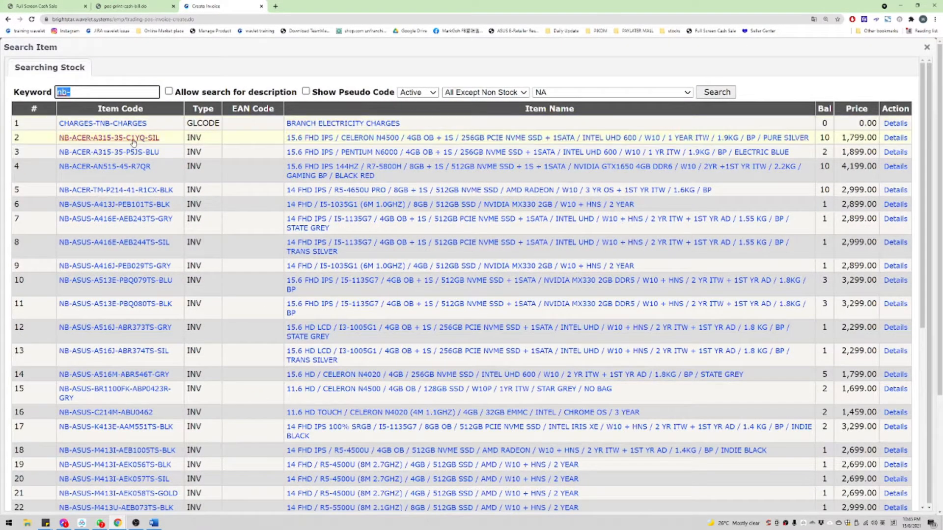
pyautogui.click(141, 125)
pyautogui.click(68, 404)
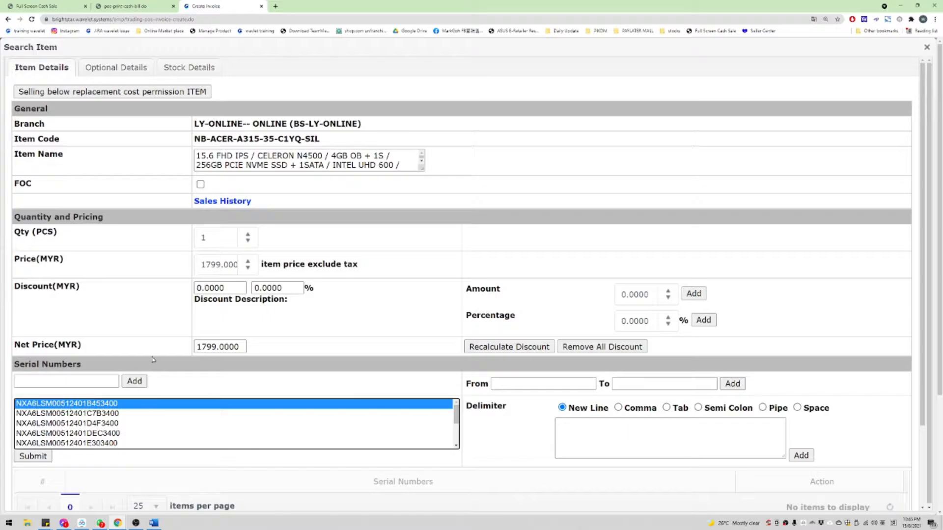
pyautogui.click(31, 456)
# Step: Price the laptop at 1700 after 1699 is rejected as below replacement cost
pyautogui.doubleClick(219, 269)
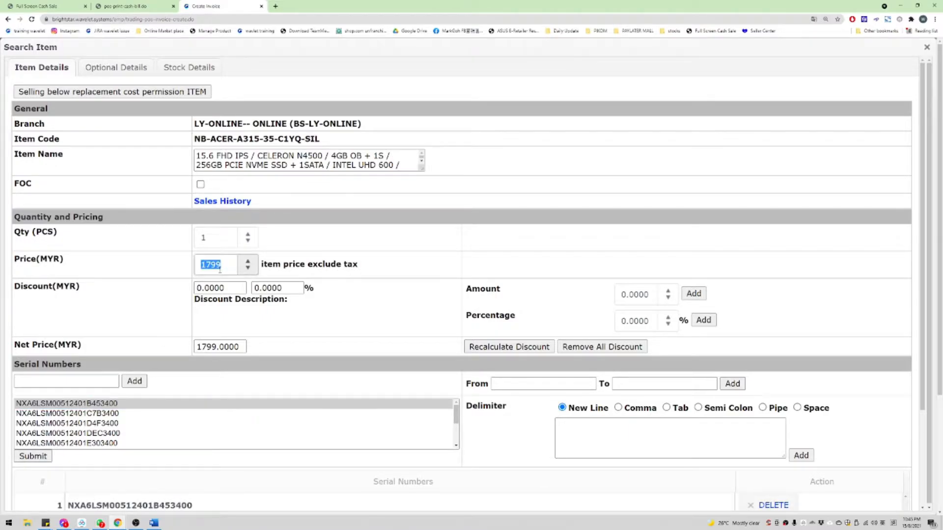
pyautogui.write('1699')
pyautogui.press('Return')
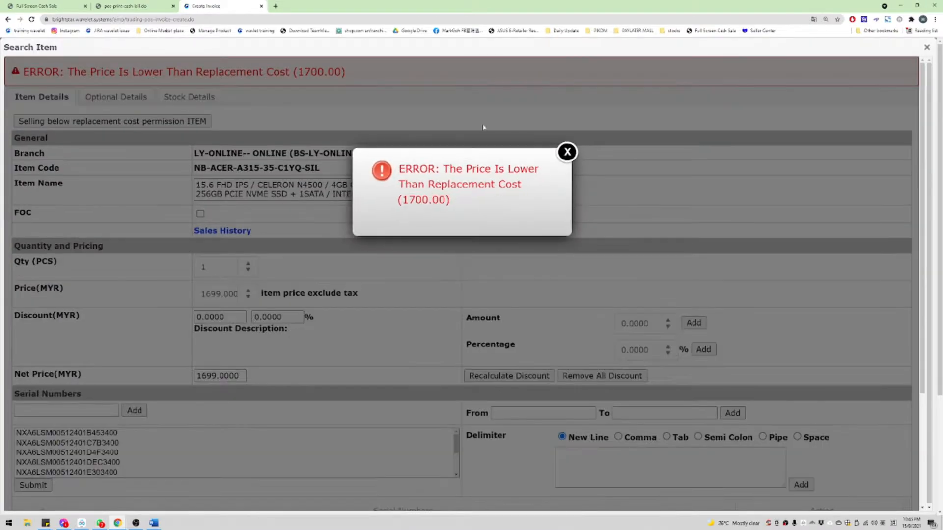
pyautogui.click(568, 153)
pyautogui.doubleClick(231, 301)
pyautogui.write('1700')
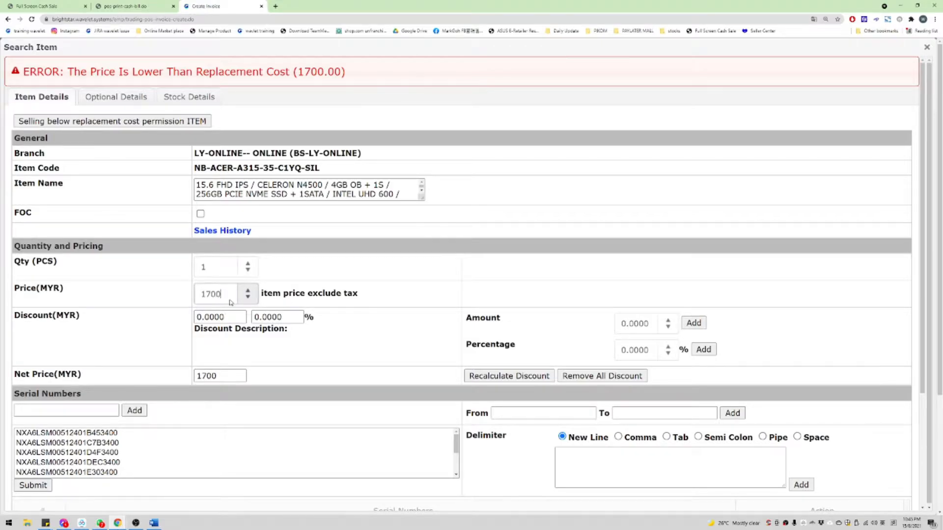
pyautogui.press('Return')
pyautogui.scroll(-4, 731, 313)
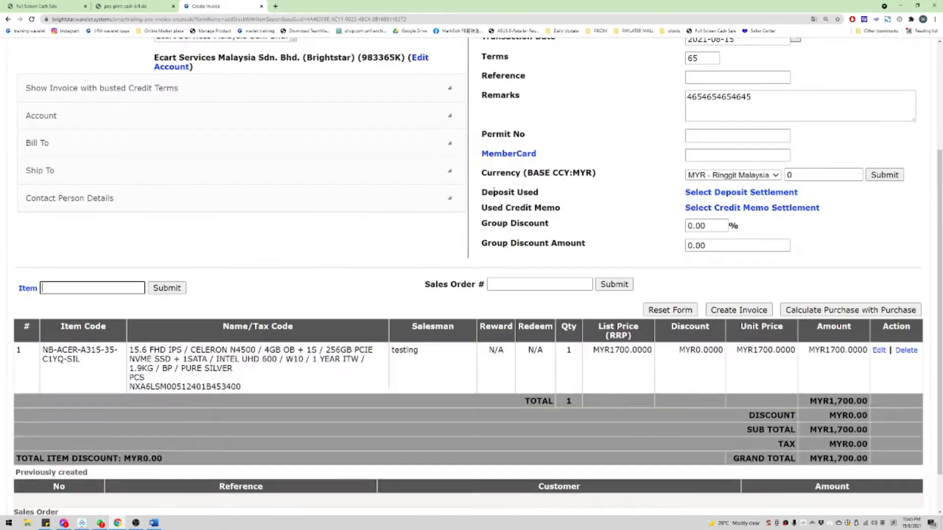
pyautogui.scroll(-1, 697, 338)
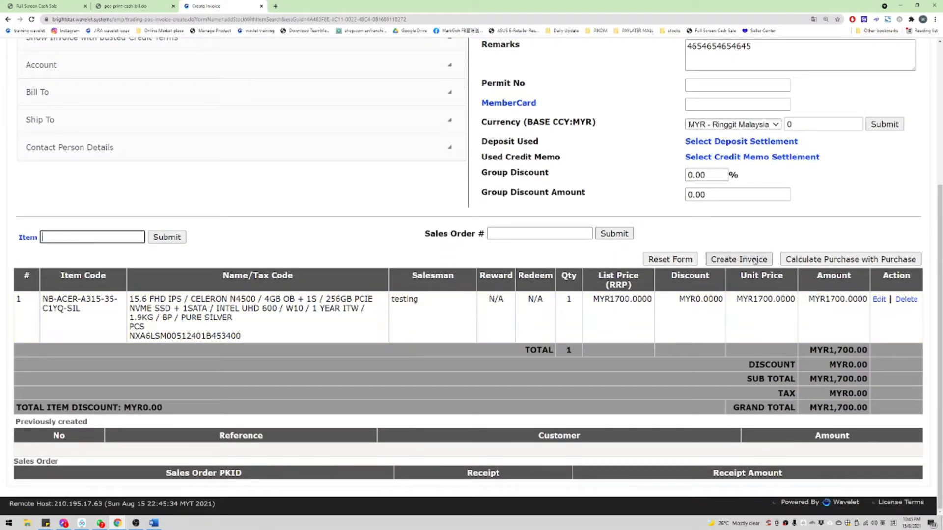
pyautogui.click(385, 372)
pyautogui.scroll(1, 386, 366)
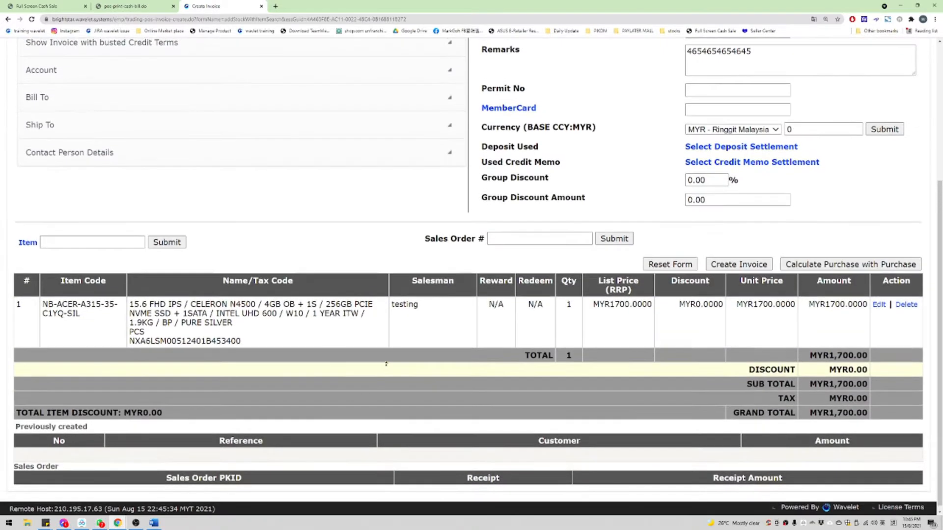
pyautogui.moveTo(400, 305); pyautogui.dragTo(868, 408)
pyautogui.scroll(1, 806, 306)
pyautogui.scroll(-1, 800, 385)
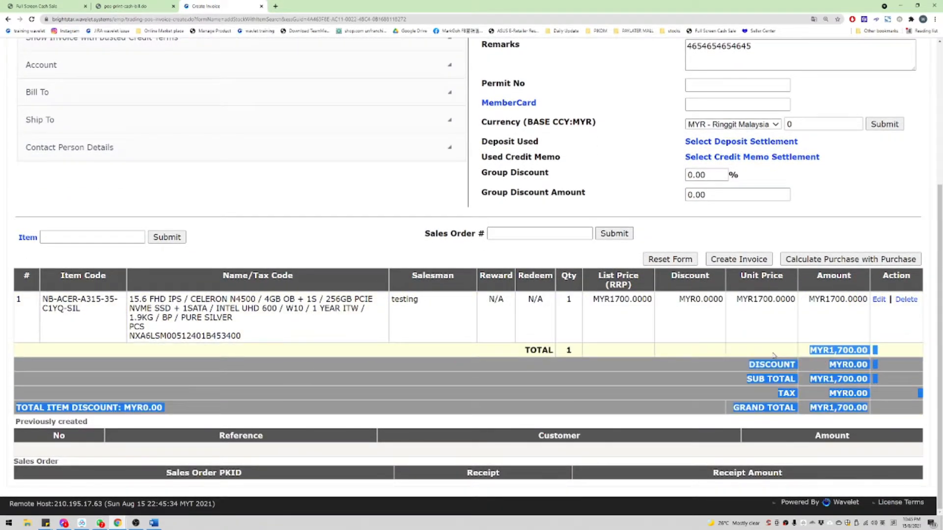
pyautogui.click(535, 340)
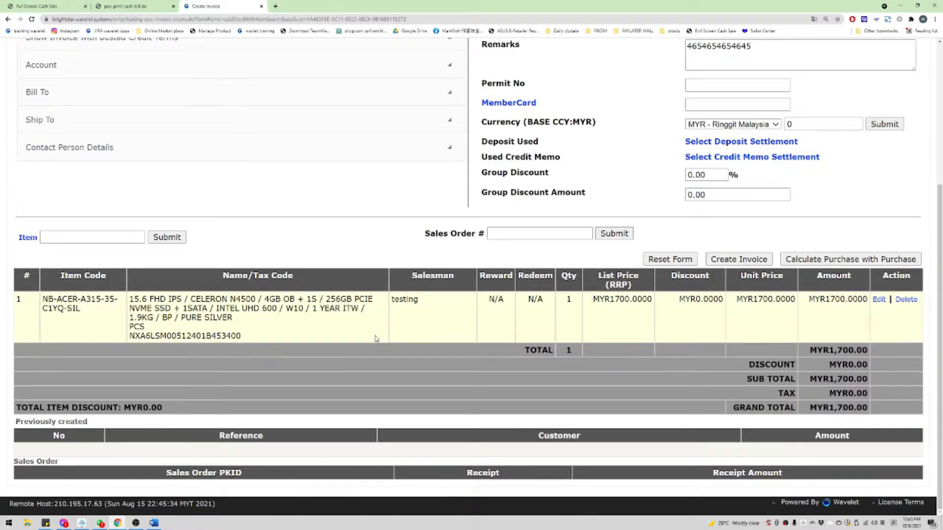
pyautogui.scroll(5, 376, 339)
pyautogui.scroll(-1, 540, 383)
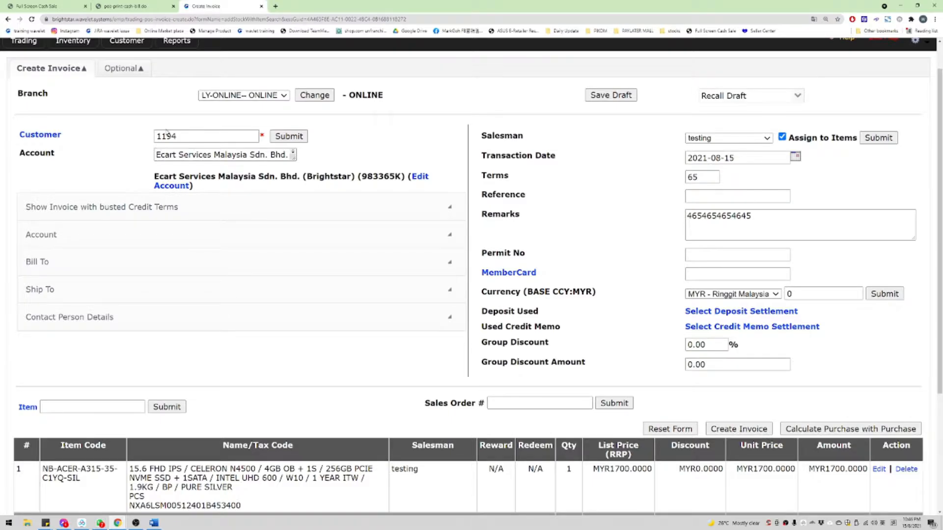
# Step: Open Settle Document / Create Deposit and load the walk-in Cash customer account
pyautogui.moveTo(115, 61)
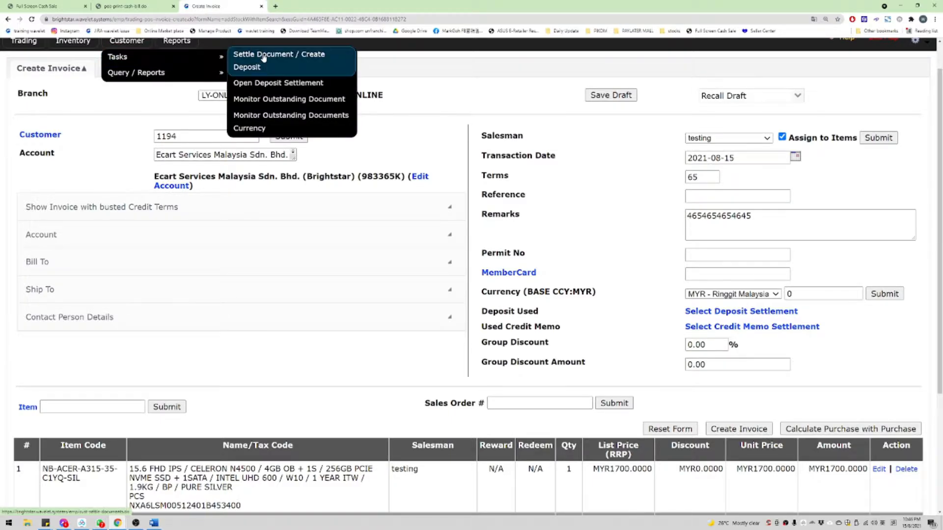
pyautogui.scroll(1, 134, 98)
pyautogui.moveTo(135, 96)
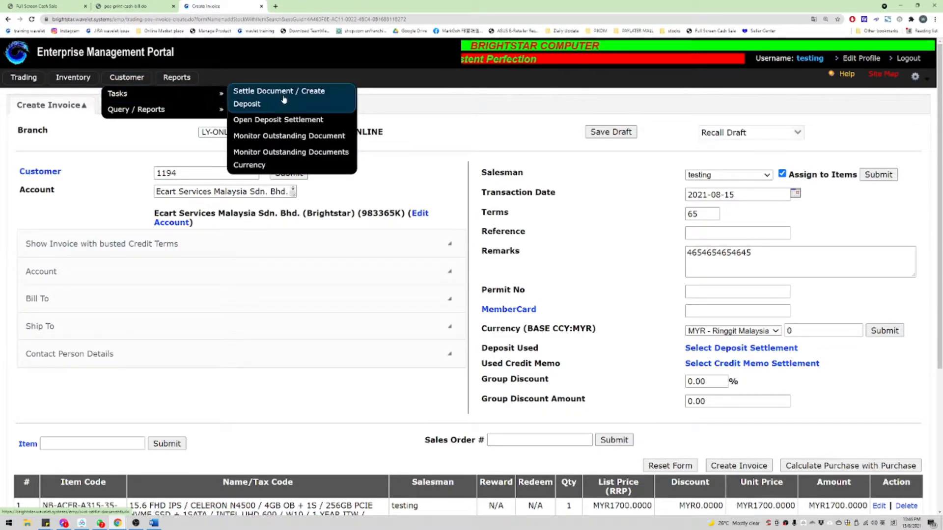
pyautogui.click(245, 108)
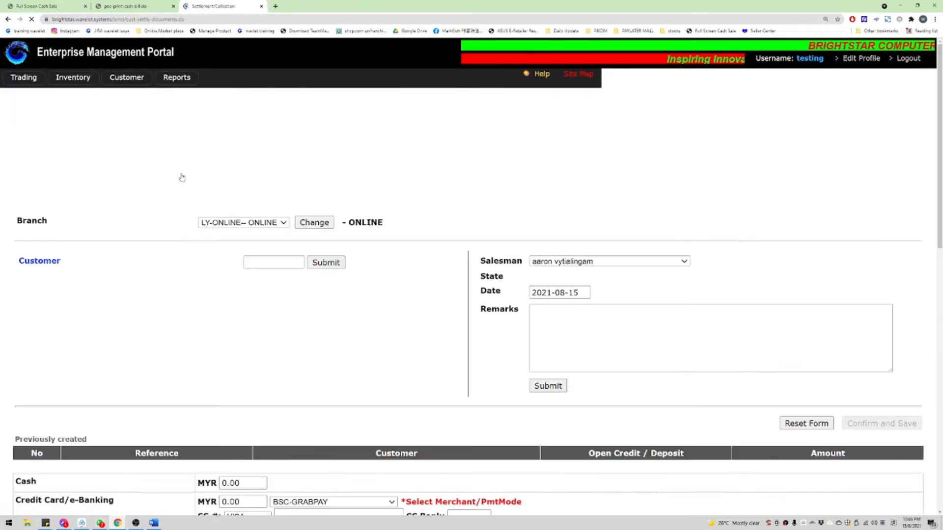
pyautogui.click(271, 172)
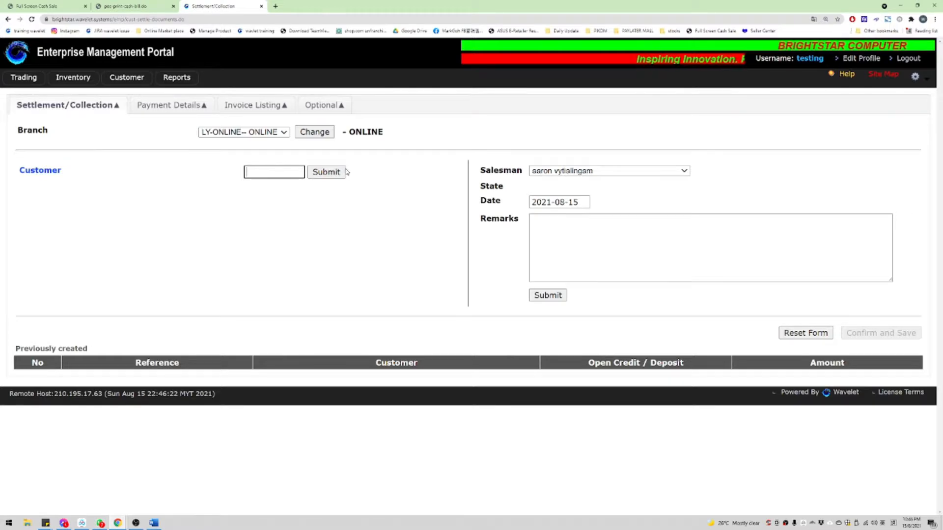
pyautogui.write('50')
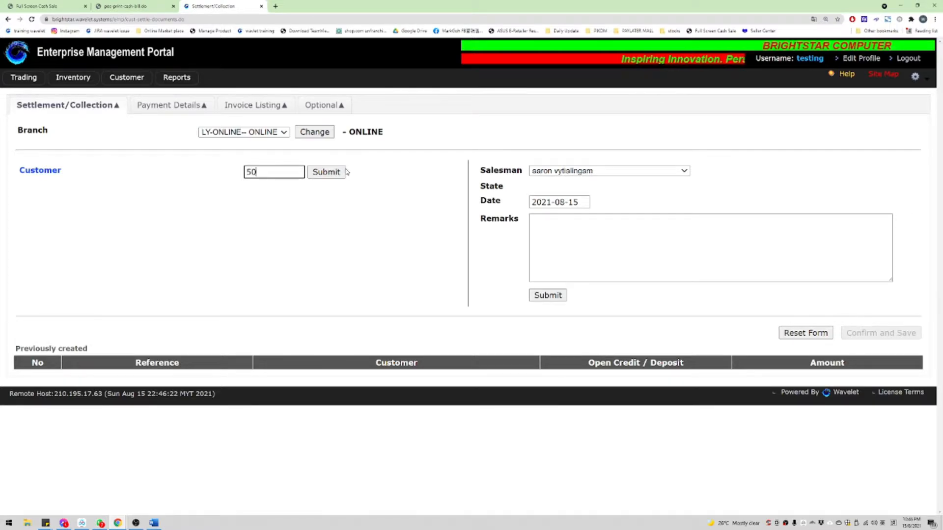
pyautogui.write('0')
pyautogui.press('Return')
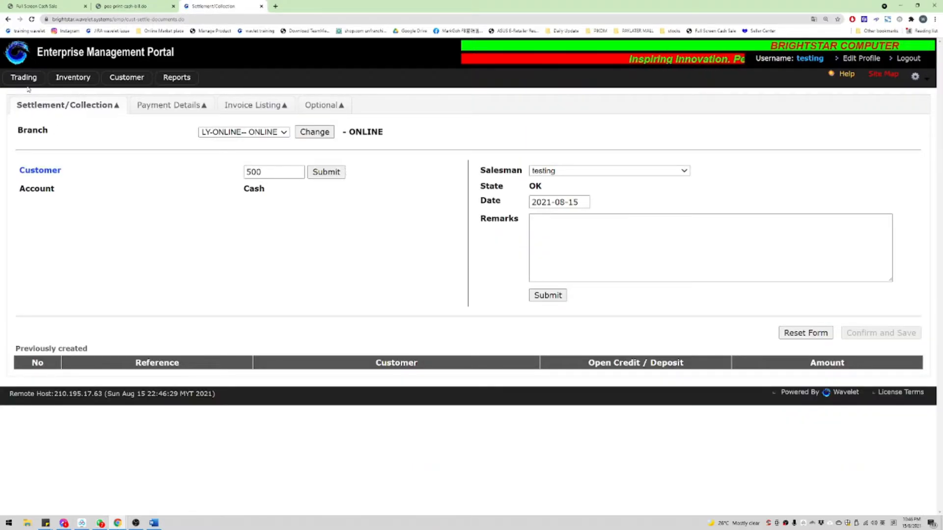
# Step: On the Full Screen Cash Sale page, look up and load Ecart Services Malaysia Sdn. Bhd
pyautogui.click(21, 4)
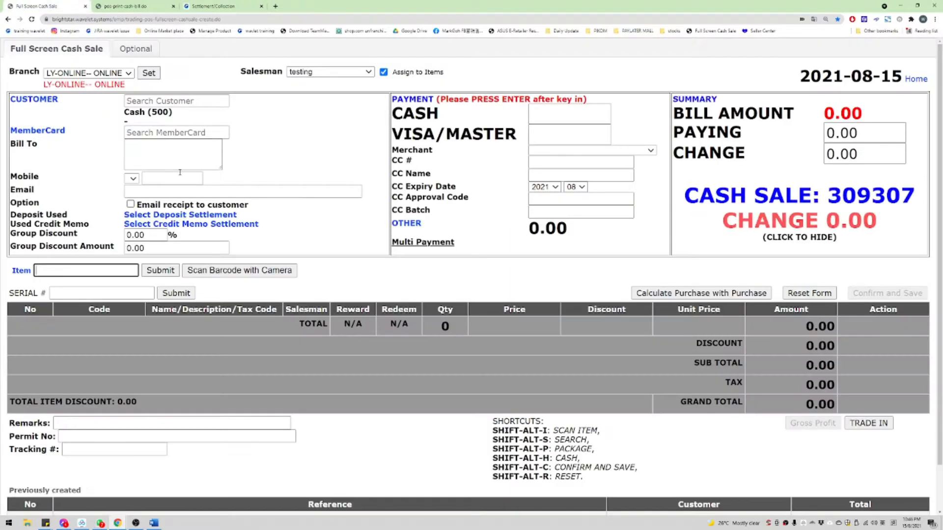
pyautogui.moveTo(125, 111); pyautogui.dragTo(198, 121)
pyautogui.click(191, 100)
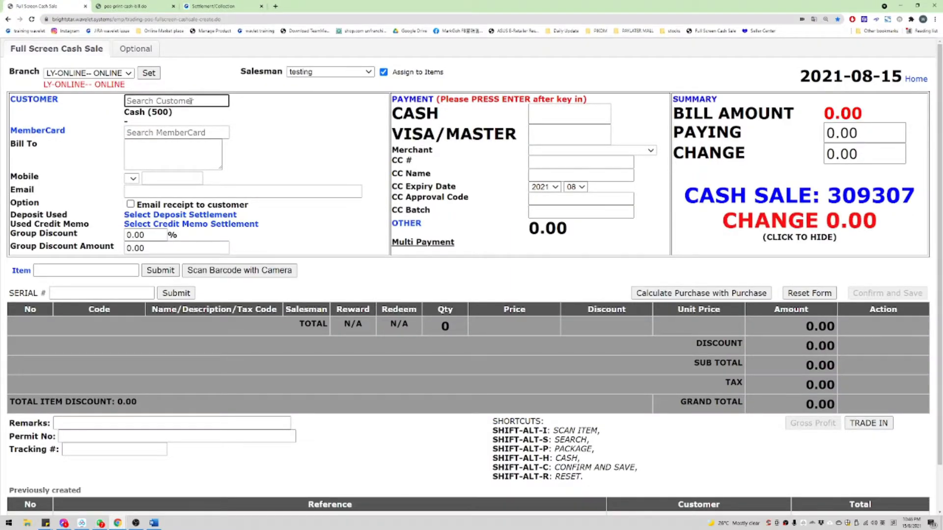
pyautogui.write('1194')
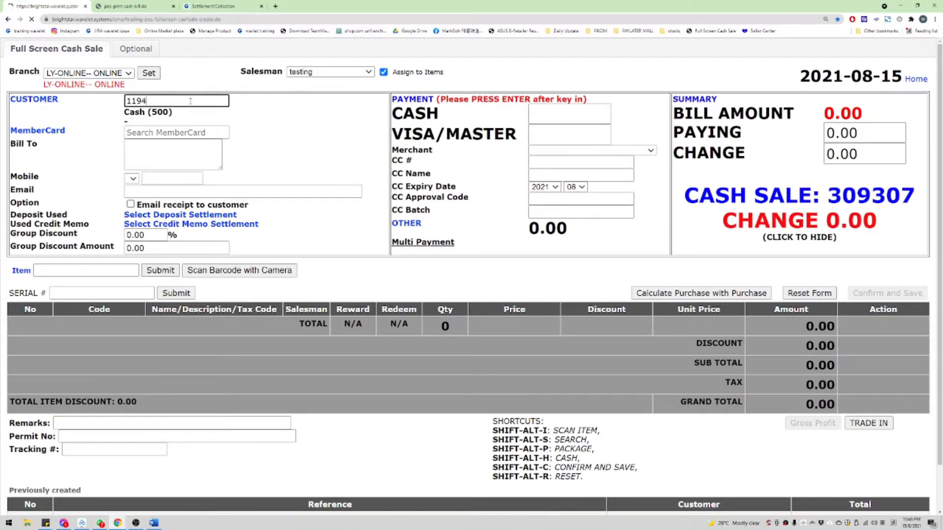
pyautogui.press('Return')
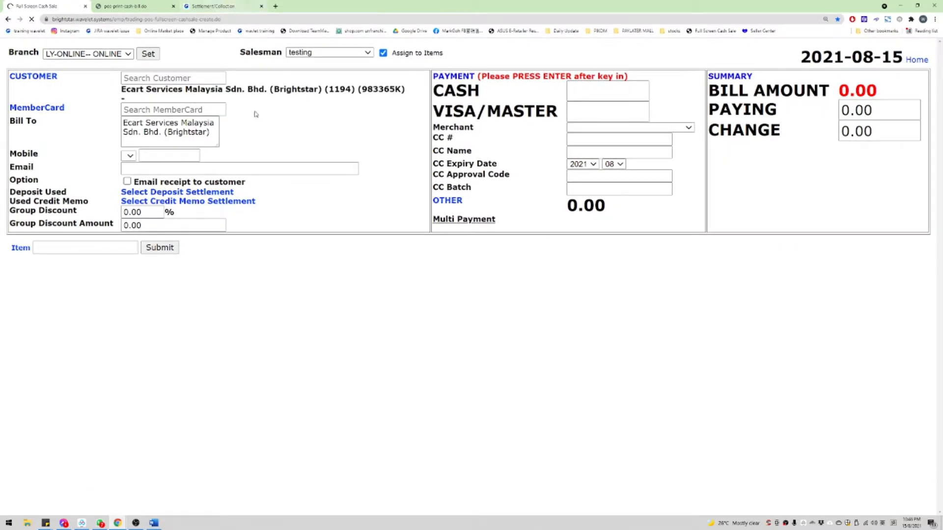
pyautogui.moveTo(140, 127); pyautogui.dragTo(196, 131)
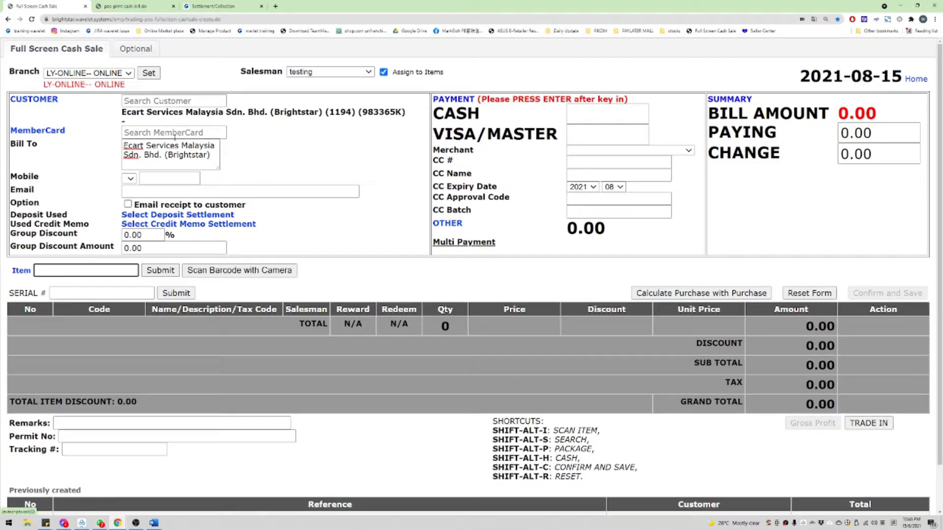
# Step: Re-enter and resubmit the Cash customer on the Settlement/Collection page
pyautogui.click(208, 6)
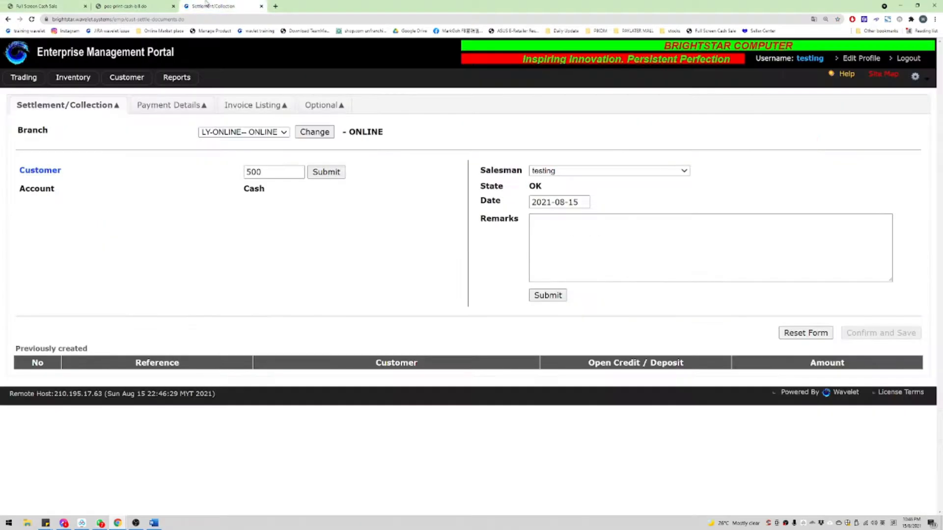
pyautogui.doubleClick(281, 173)
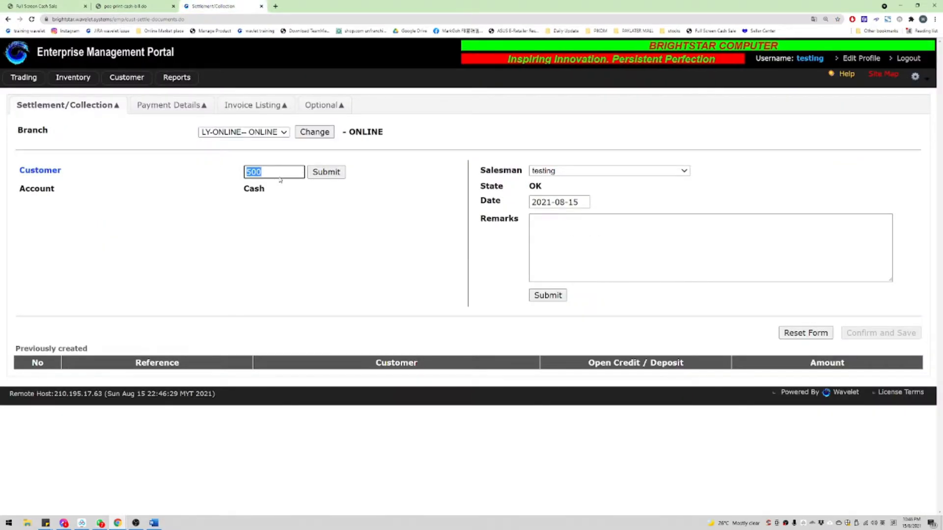
pyautogui.click(281, 173)
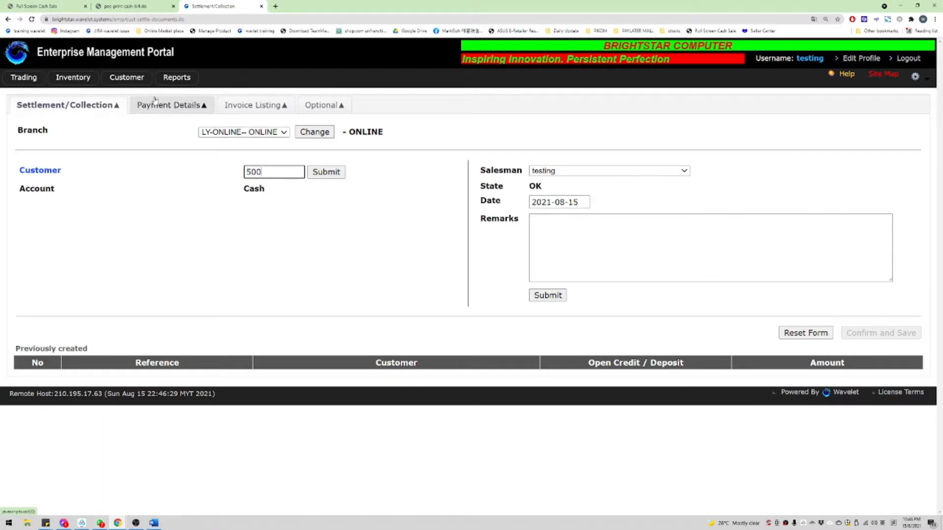
pyautogui.doubleClick(263, 172)
pyautogui.write('500')
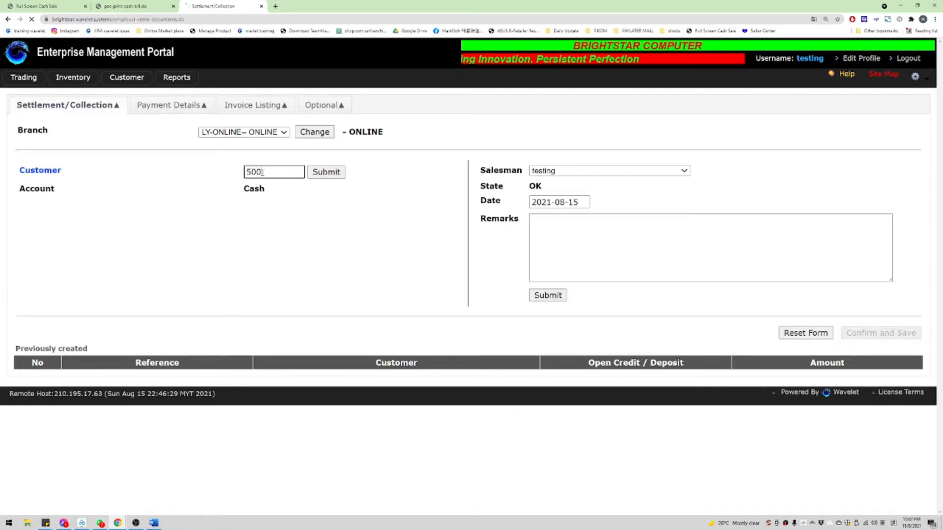
pyautogui.click(326, 175)
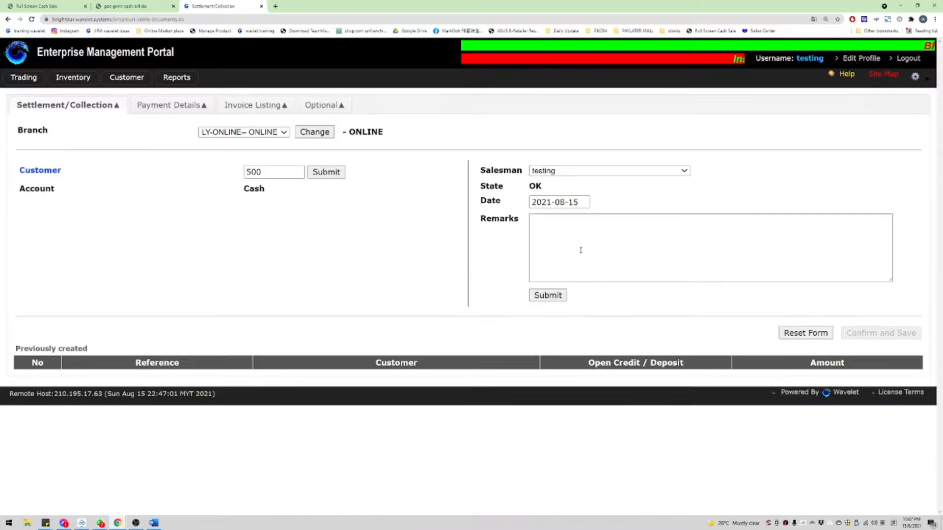
# Step: Submit the remark 'testing rm1' and bring up Payment Details
pyautogui.click(581, 251)
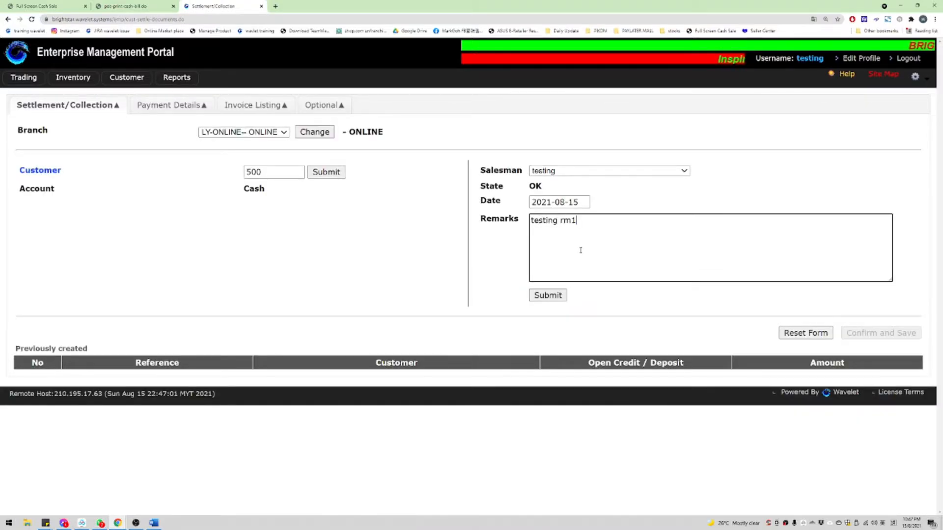
pyautogui.press('Tab')
pyautogui.press('Return')
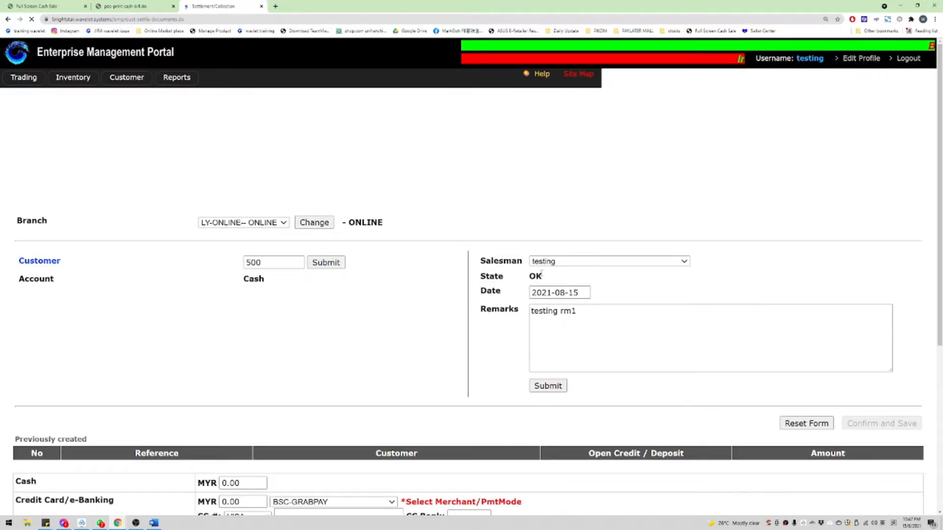
pyautogui.click(160, 104)
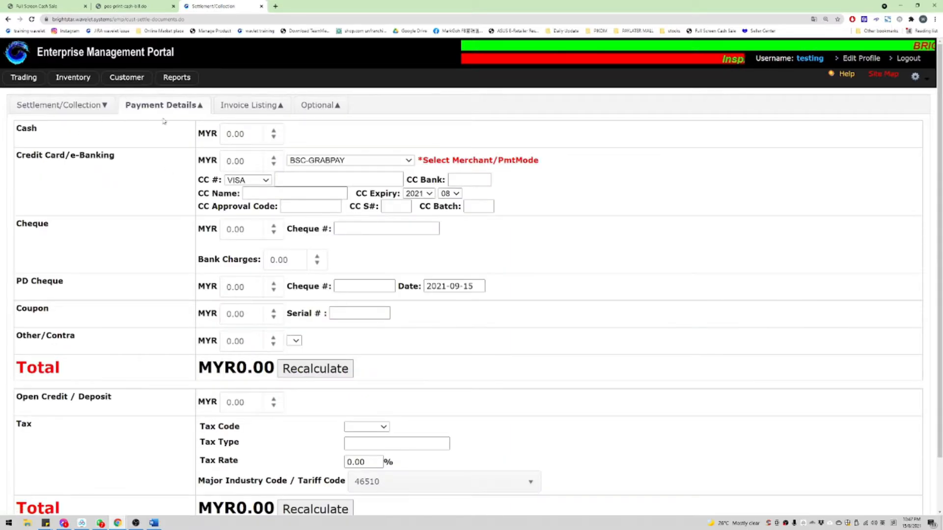
# Step: Enter 1 as the cash amount and recalculate so the total reads MYR1.00
pyautogui.click(244, 136)
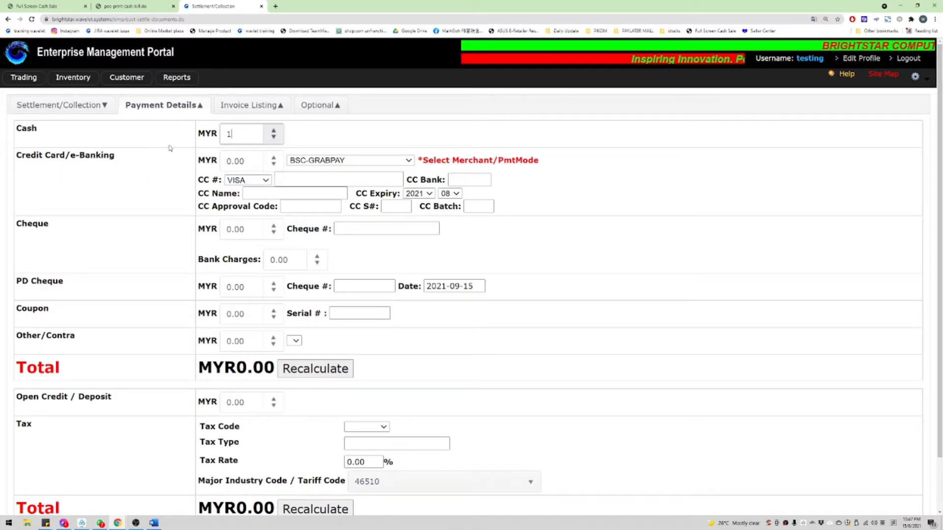
pyautogui.moveTo(19, 141); pyautogui.dragTo(428, 365)
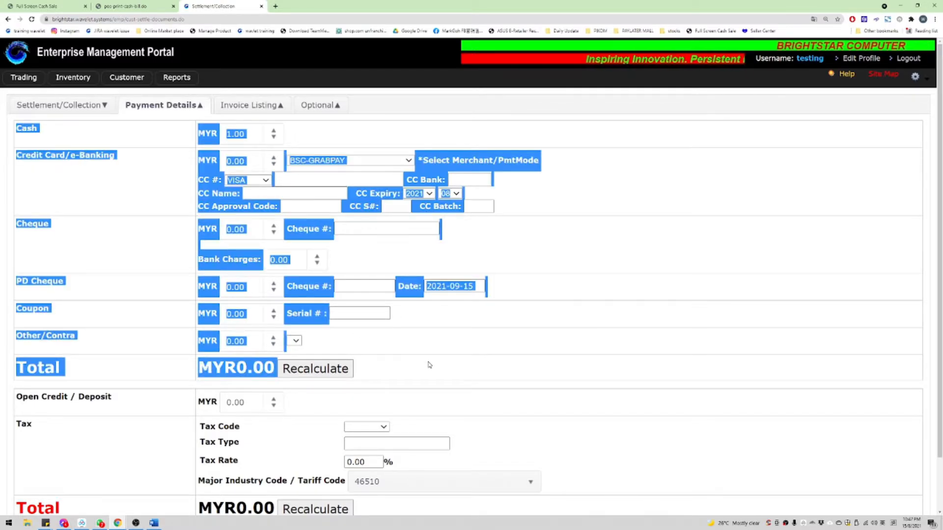
pyautogui.click(429, 365)
pyautogui.click(319, 371)
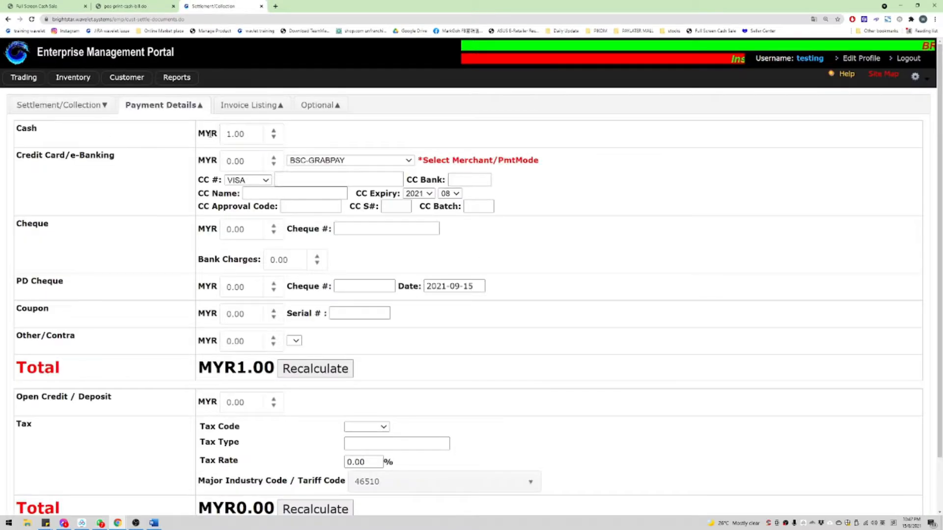
pyautogui.click(247, 133)
pyautogui.press('BackSpace')
pyautogui.press('BackSpace')
pyautogui.press('BackSpace')
pyautogui.moveTo(36, 156); pyautogui.dragTo(429, 341)
pyautogui.click(429, 342)
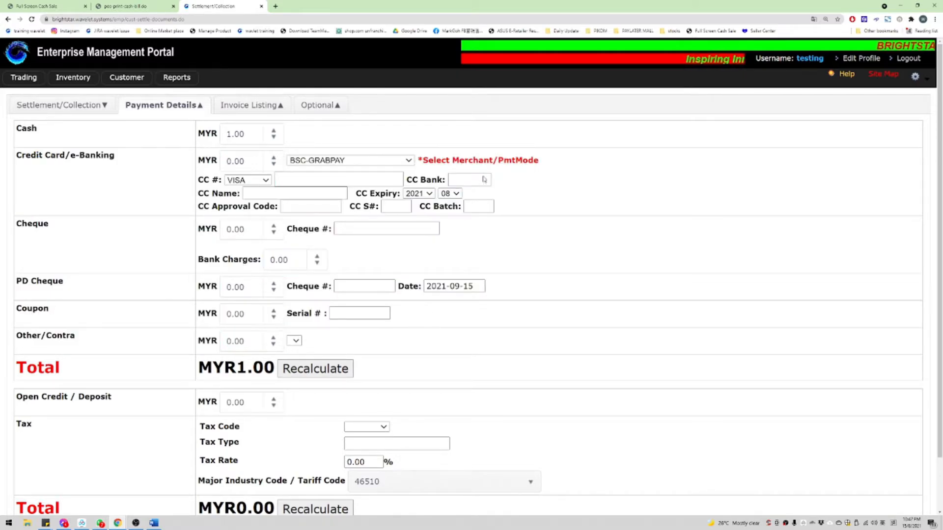
pyautogui.scroll(-2, 482, 95)
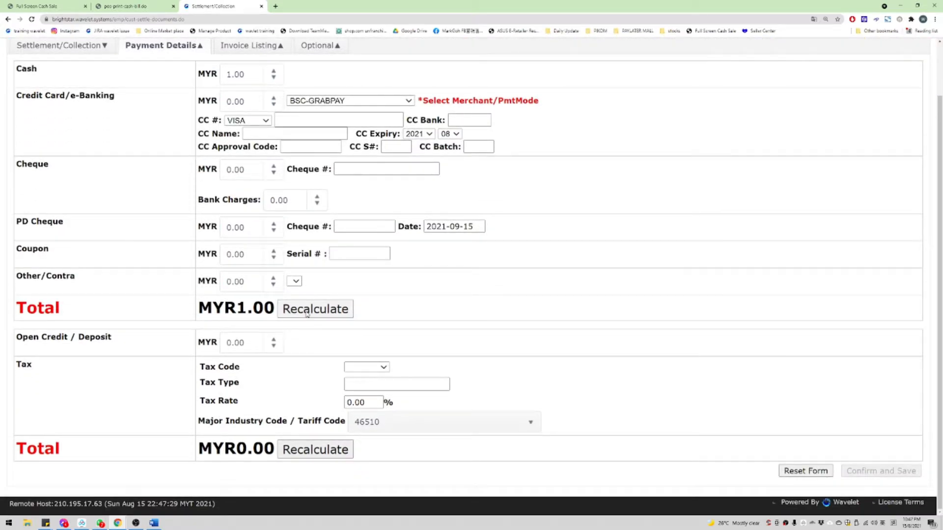
pyautogui.click(301, 309)
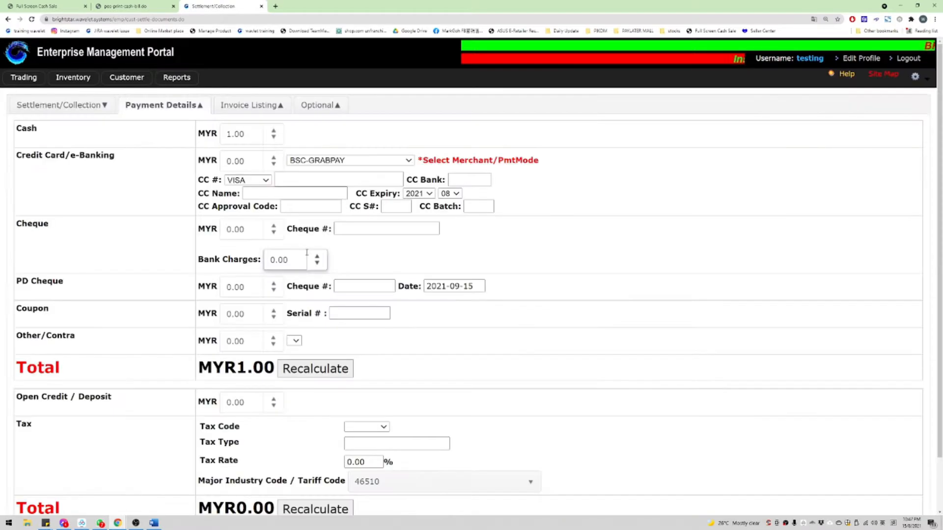
pyautogui.moveTo(124, 140); pyautogui.dragTo(443, 364)
pyautogui.click(442, 364)
pyautogui.scroll(-2, 303, 304)
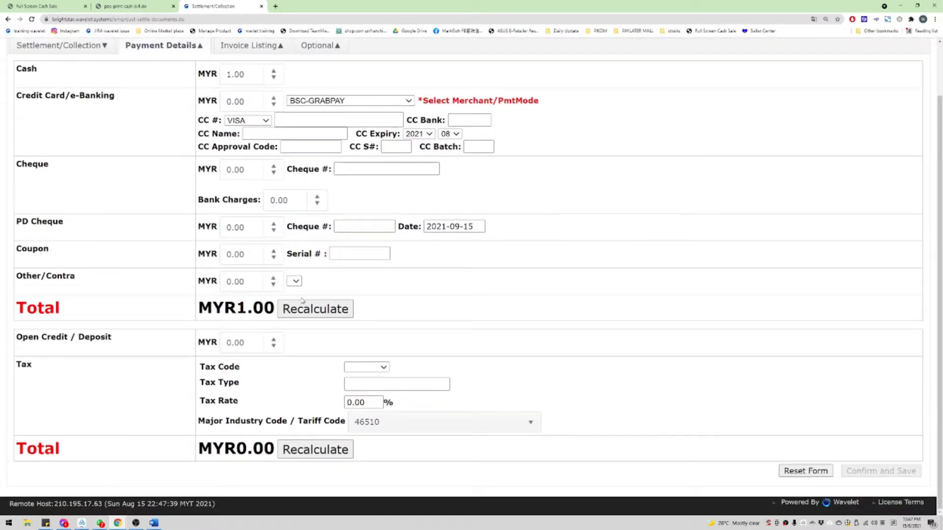
pyautogui.doubleClick(204, 313)
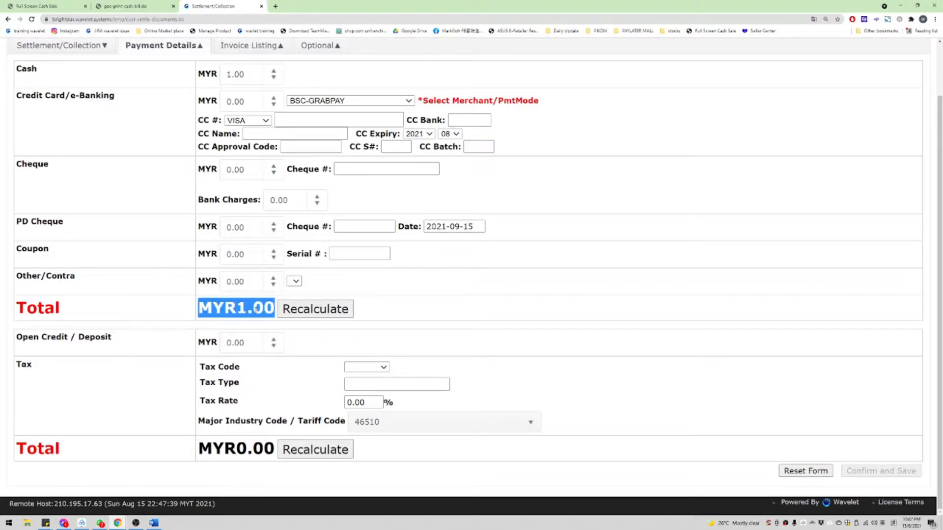
# Step: Enter 1.00 as Open Credit / Deposit, recalculate, and save the settlement
pyautogui.moveTo(11, 346); pyautogui.dragTo(124, 345)
pyautogui.click(261, 344)
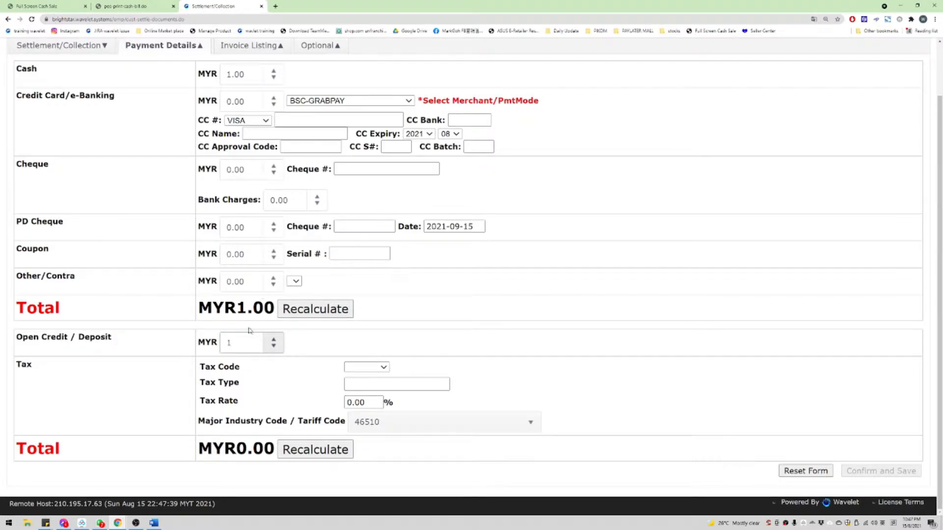
pyautogui.click(328, 449)
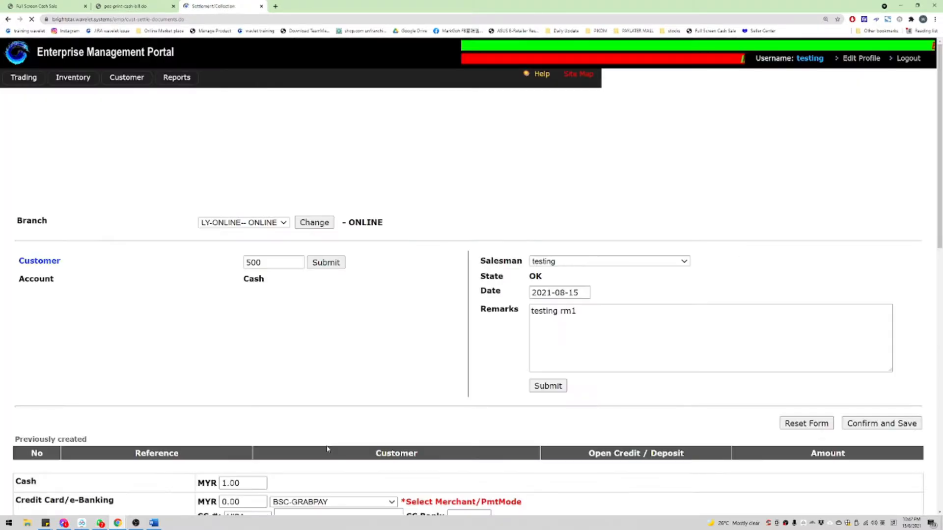
pyautogui.scroll(-3, 316, 356)
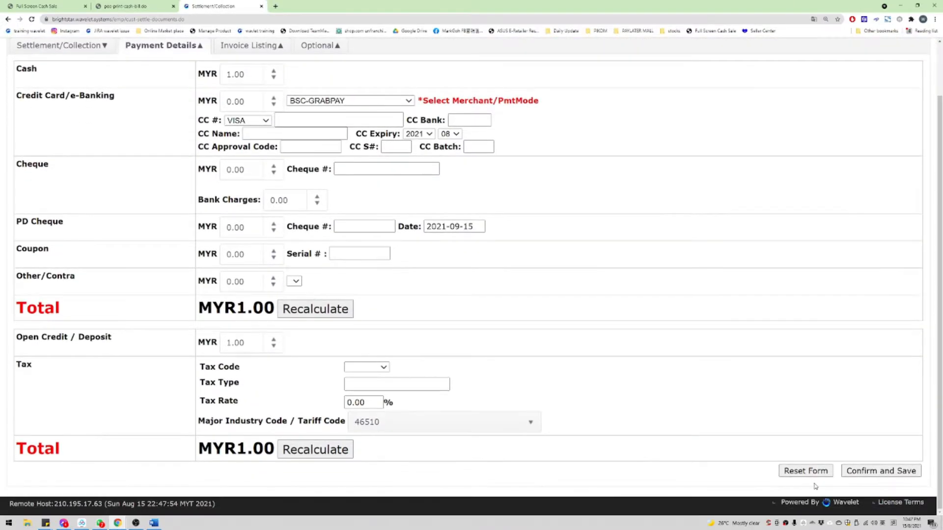
pyautogui.click(865, 472)
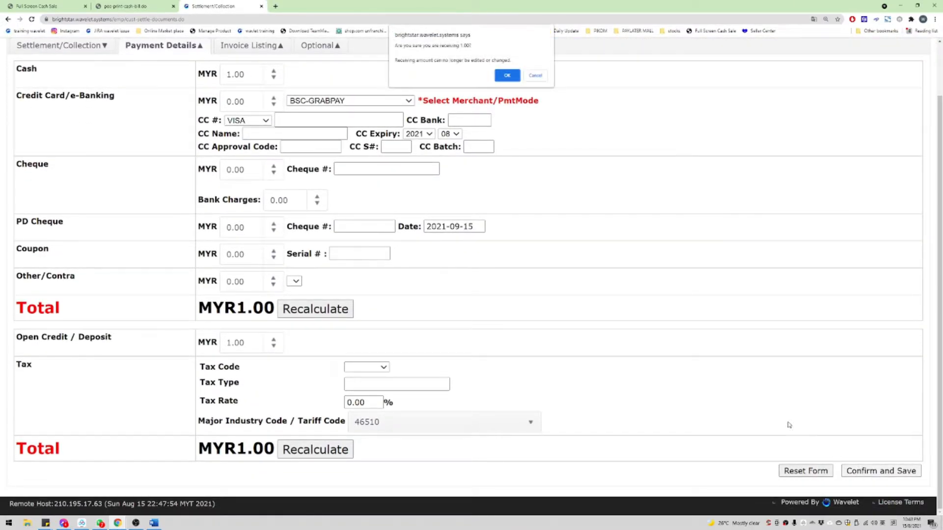
# Step: Reset Open Credit / Deposit to 1.00, then save and confirm receiving the RM1.00 payment
pyautogui.click(536, 76)
pyautogui.click(241, 346)
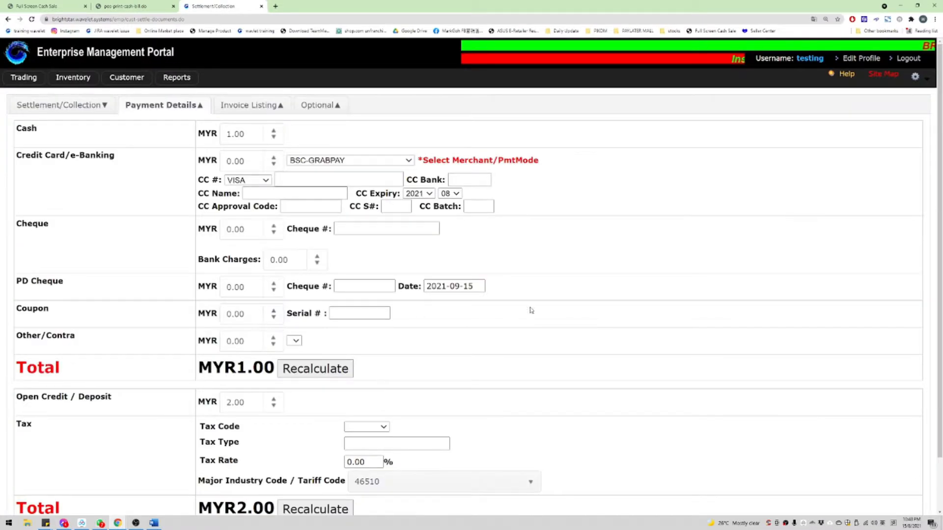
pyautogui.scroll(-2, 896, 451)
pyautogui.scroll(2, 323, 217)
pyautogui.moveTo(17, 130); pyautogui.dragTo(260, 135)
pyautogui.scroll(-2, 906, 371)
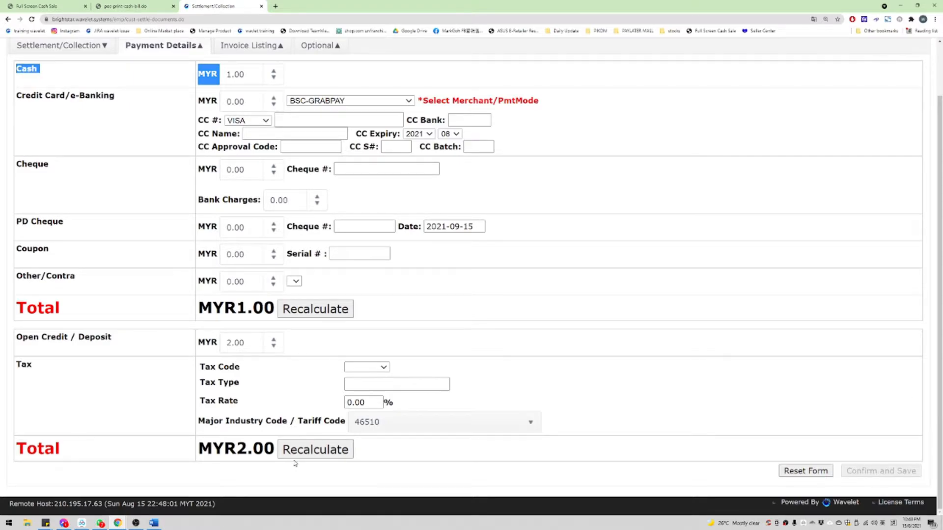
pyautogui.click(227, 342)
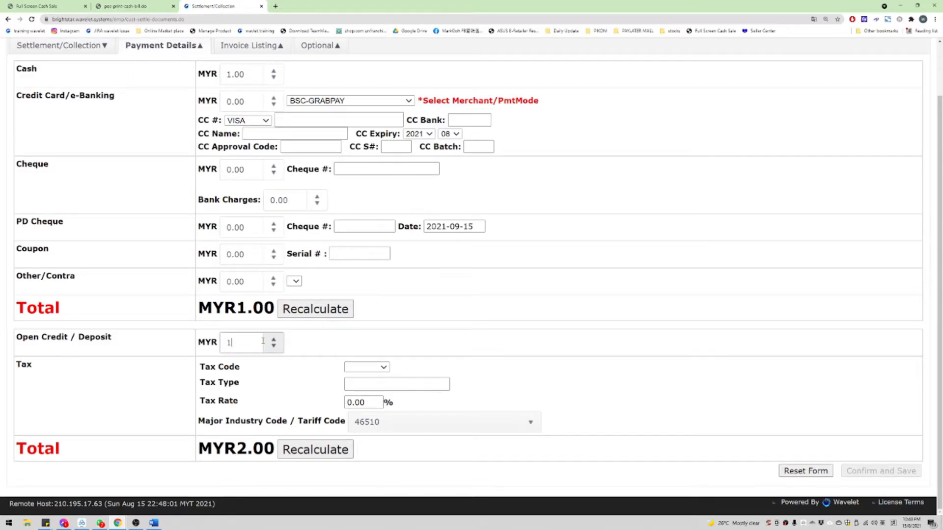
pyautogui.scroll(-10, 774, 362)
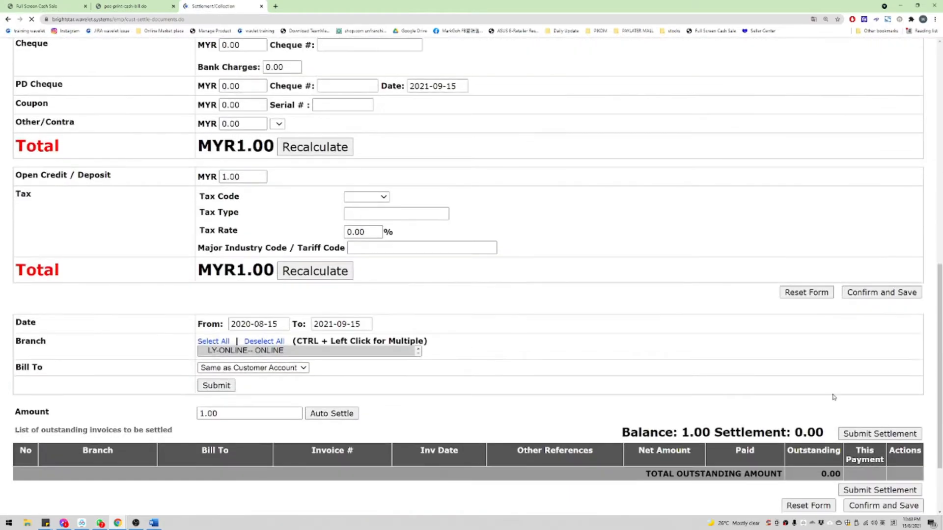
pyautogui.click(883, 471)
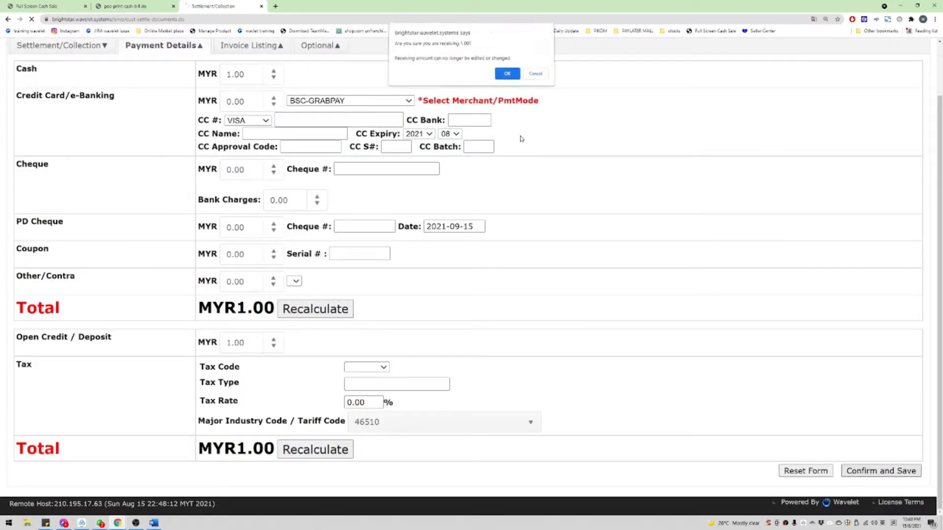
pyautogui.press('Return')
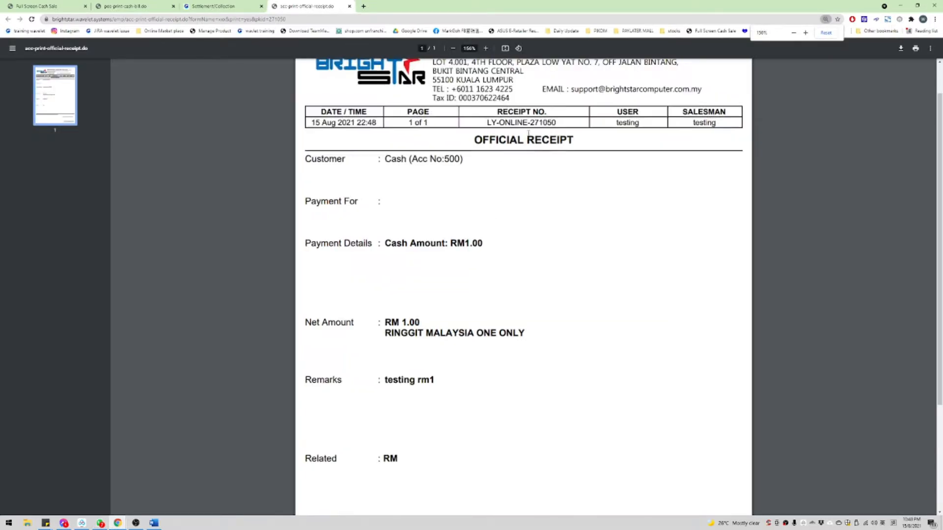
# Step: Review the RM1.00 official receipt PDF, noting its receipt number and issuing user
pyautogui.scroll(1, 528, 133)
pyautogui.scroll(1, 545, 135)
pyautogui.moveTo(537, 159); pyautogui.dragTo(554, 159)
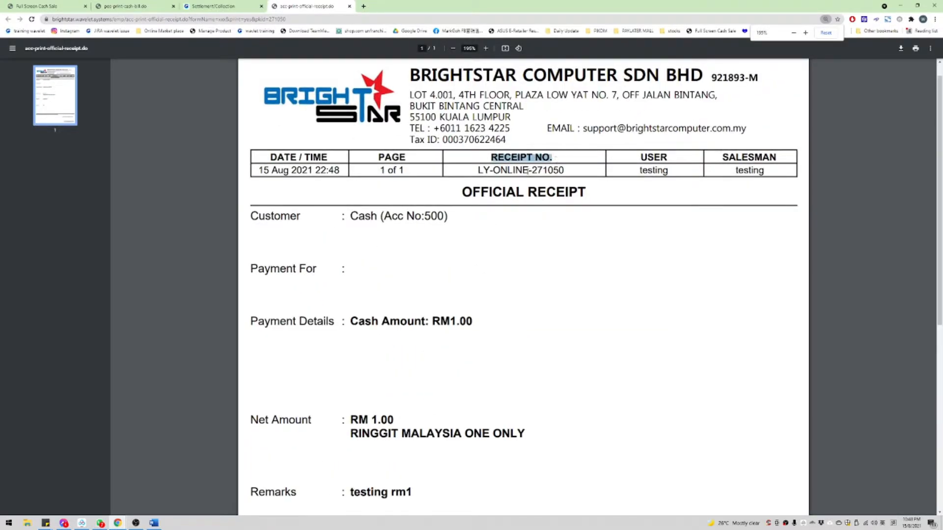
pyautogui.click(469, 173)
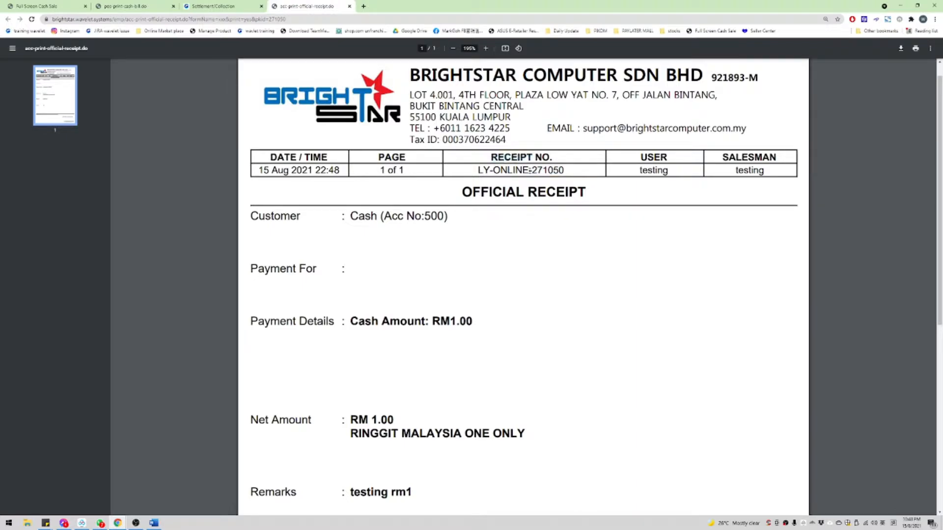
pyautogui.doubleClick(546, 169)
pyautogui.hotkey('ctrl', 'c')
pyautogui.click(547, 169)
pyautogui.doubleClick(645, 170)
pyautogui.scroll(-4, 564, 180)
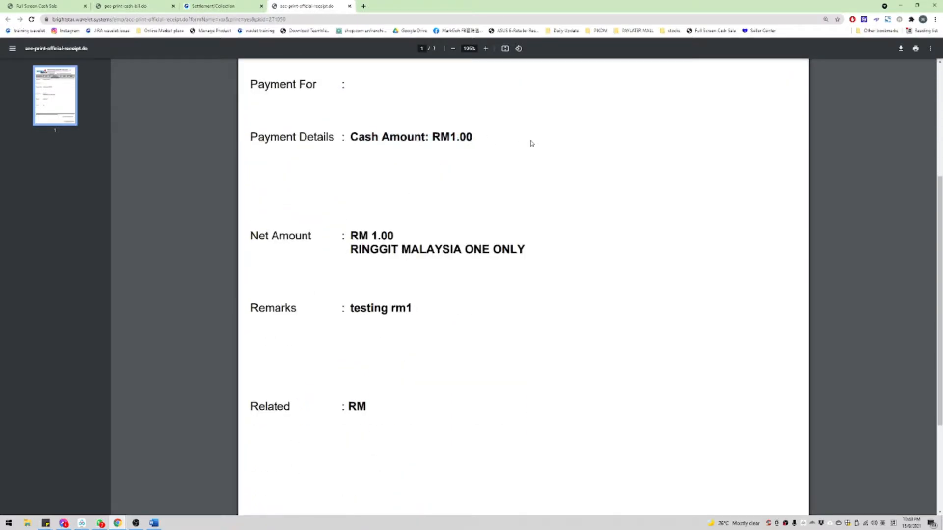
pyautogui.click(65, 4)
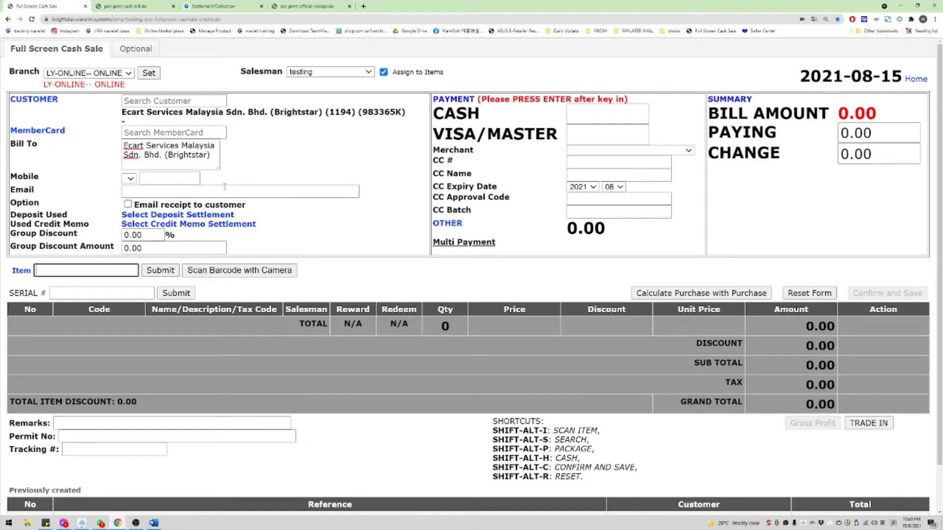
# Step: Open Ecart Services' deposit settlement list from the cash sale form, dismissing the translation offer
pyautogui.click(307, 6)
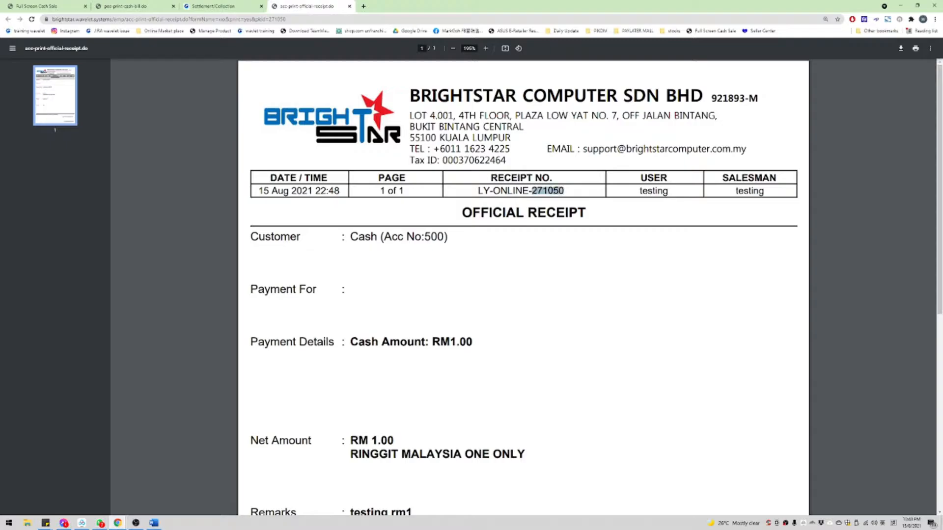
pyautogui.click(39, 6)
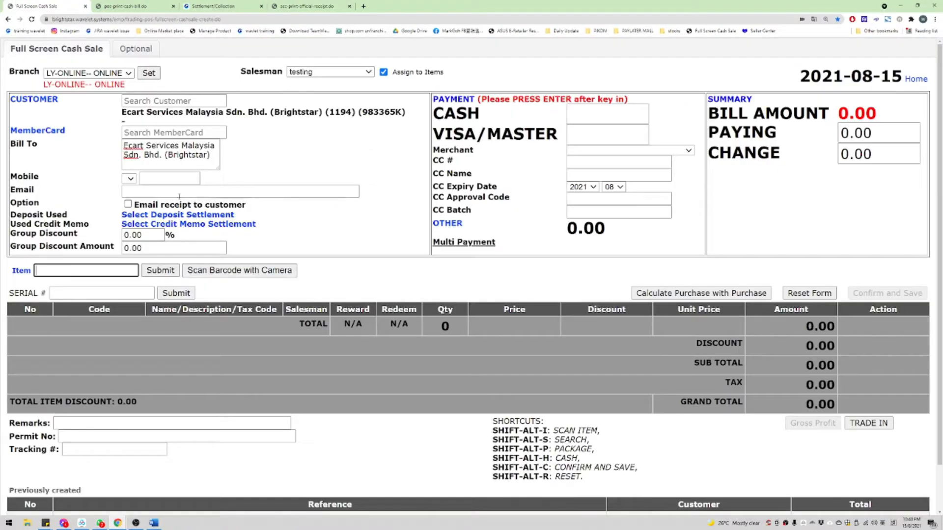
pyautogui.click(158, 215)
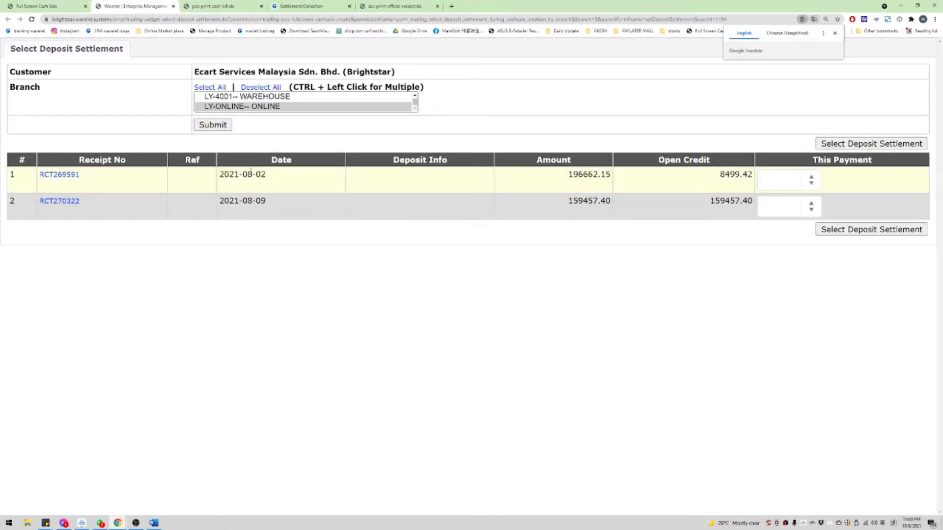
pyautogui.click(835, 34)
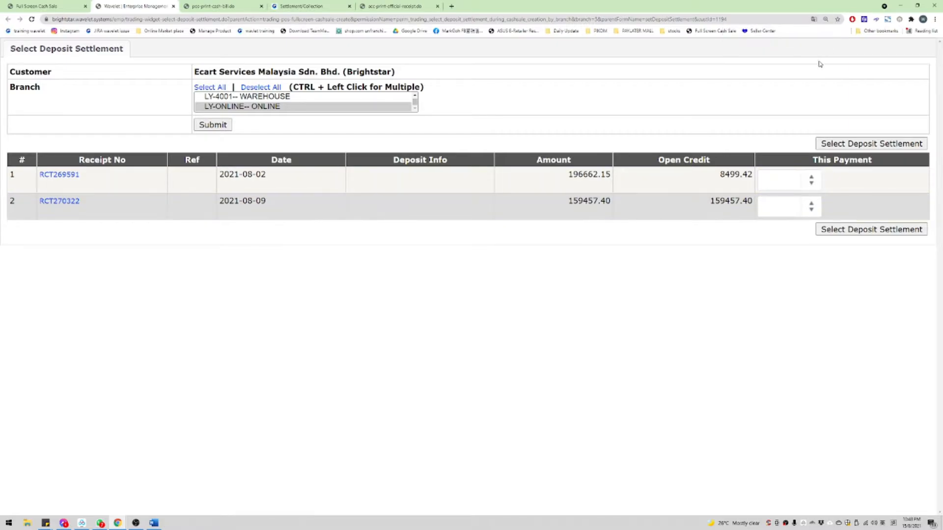
# Step: Show deposits for all branches and search the page for receipt 271050
pyautogui.hotkey('ctrl', 'f')
pyautogui.hotkey('ctrl', 'v')
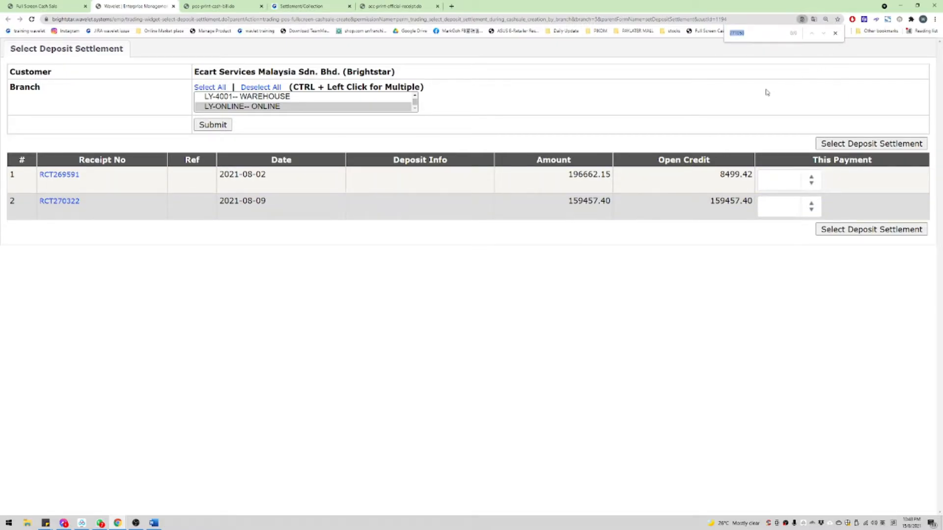
pyautogui.click(210, 87)
pyautogui.click(213, 124)
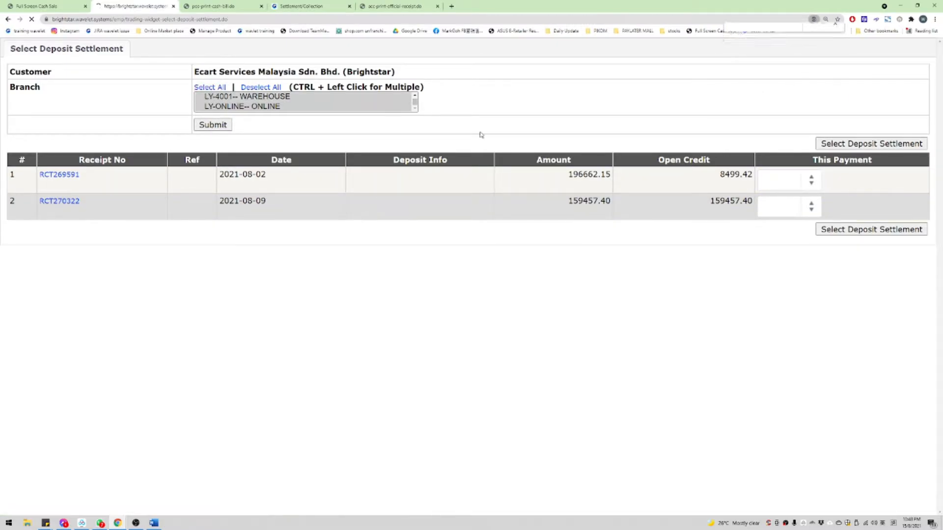
pyautogui.hotkey('ctrl', 'f')
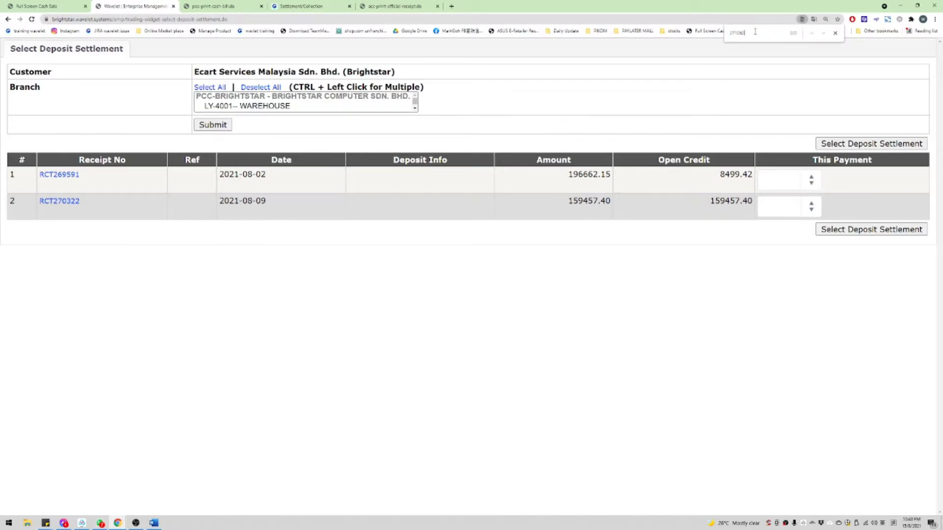
pyautogui.moveTo(754, 31); pyautogui.dragTo(718, 37)
pyautogui.hotkey('ctrl', 'c')
# Step: Change the cash sale's customer to Cash (500)
pyautogui.click(60, 7)
pyautogui.click(182, 102)
pyautogui.write('500')
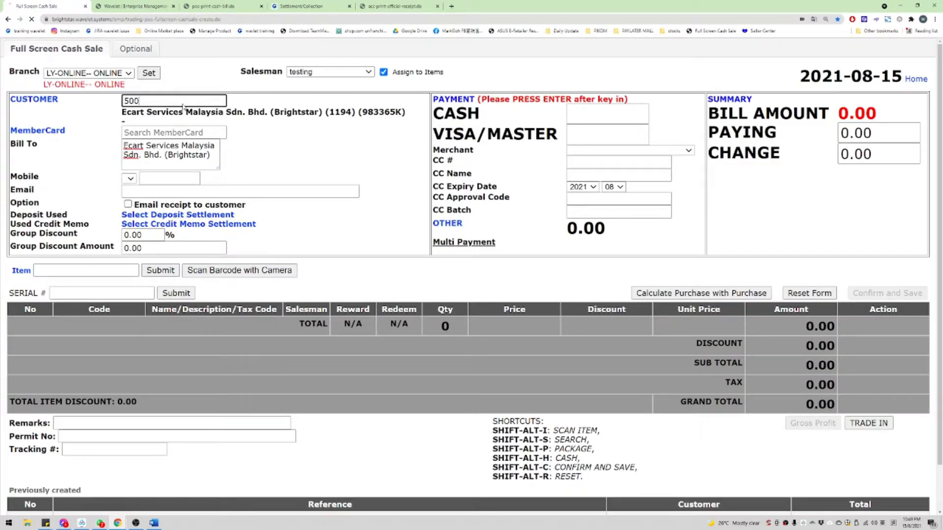
pyautogui.press('Return')
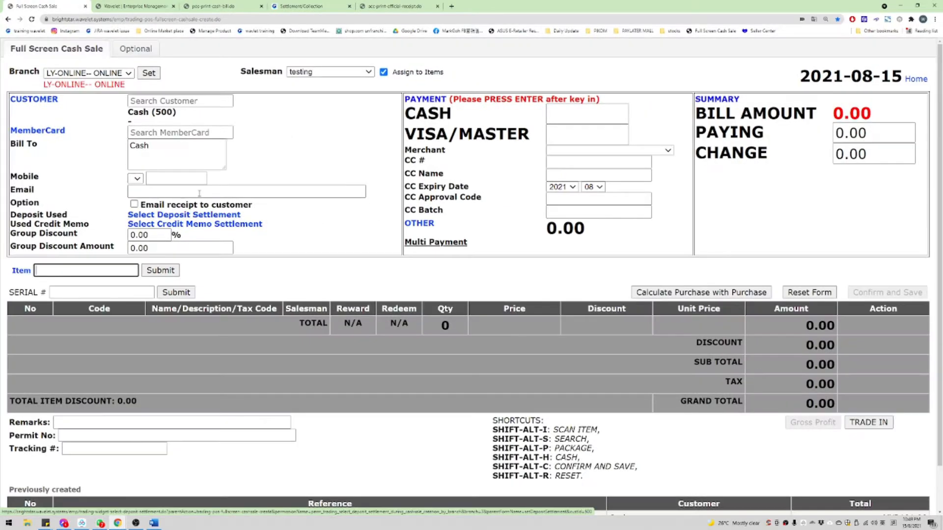
# Step: Apply 1.00 from deposit RCT271050 to the cash sale
pyautogui.click(199, 194)
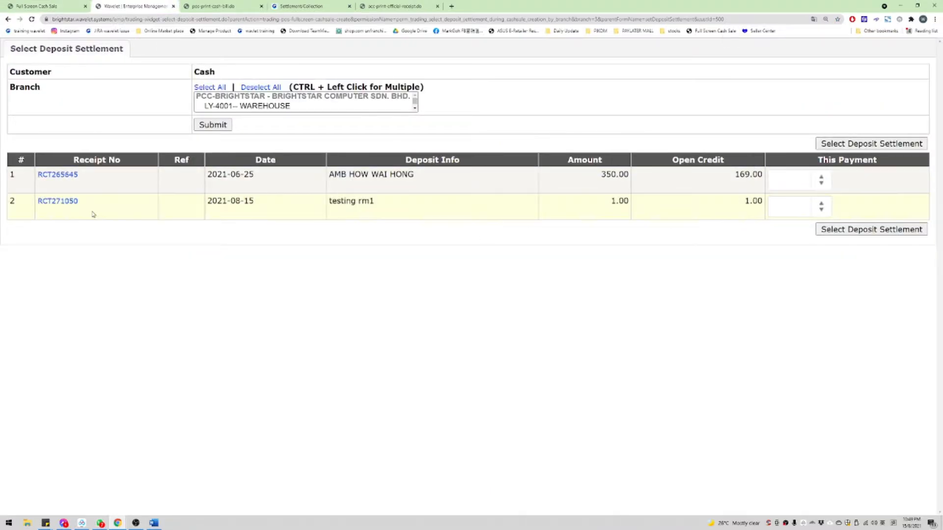
pyautogui.hotkey('ctrl', 'f')
pyautogui.hotkey('ctrl', 'v')
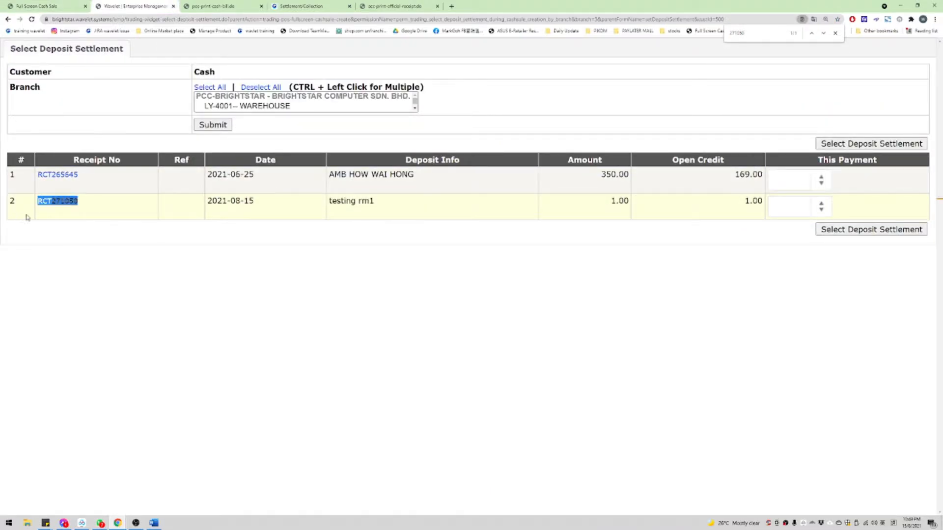
pyautogui.click(66, 215)
pyautogui.tripleClick(525, 206)
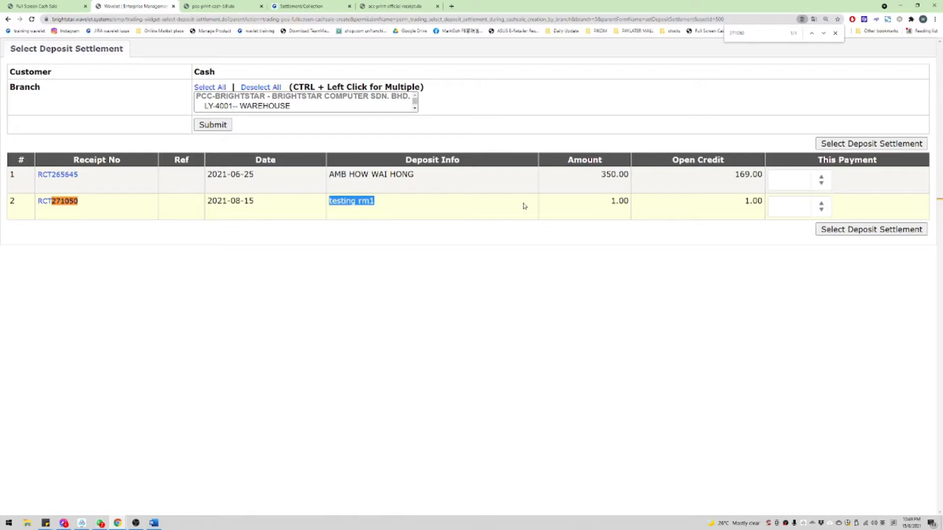
pyautogui.click(760, 218)
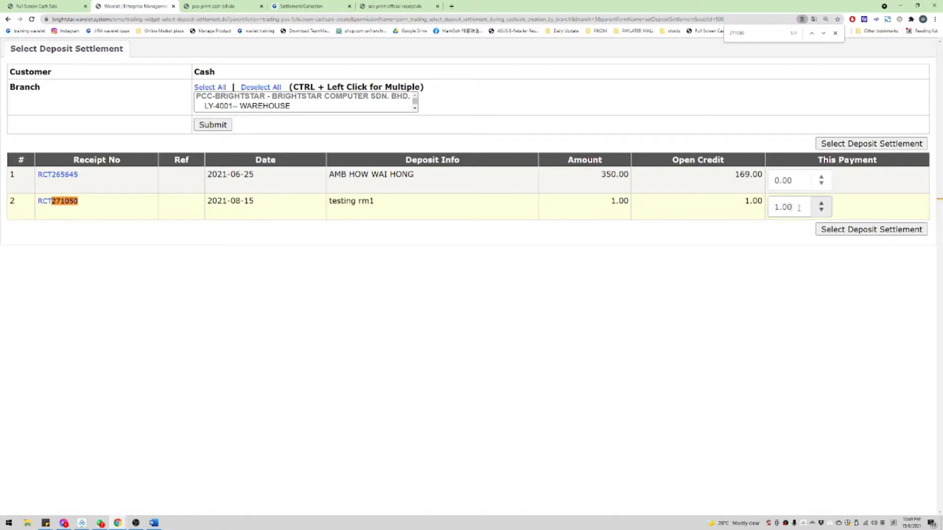
pyautogui.click(886, 229)
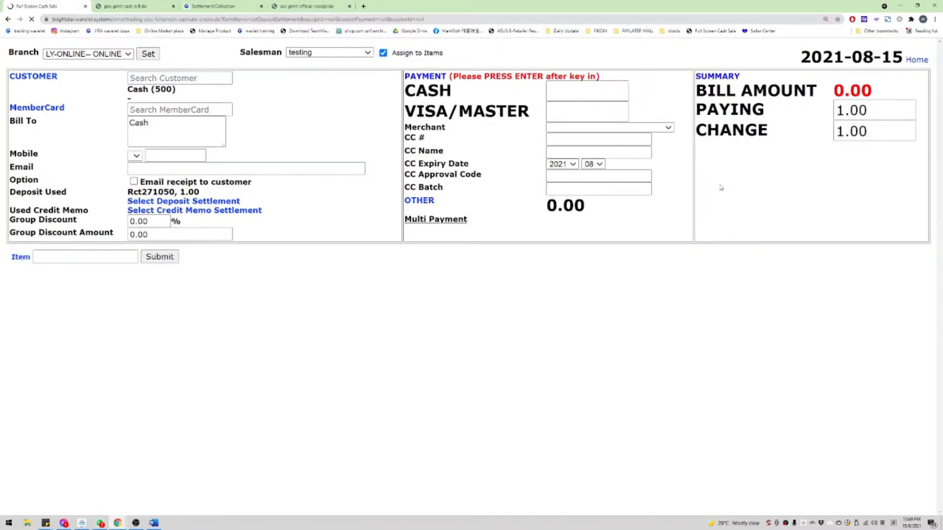
# Step: Check the paying total of 1.00 and bill amount 0.00, then bring up the Word notes
pyautogui.doubleClick(703, 124)
pyautogui.doubleClick(705, 114)
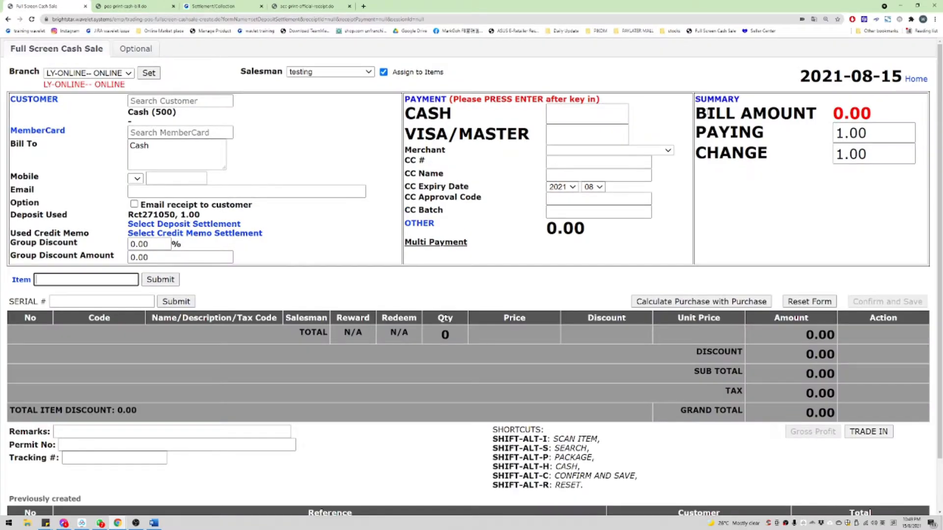
pyautogui.moveTo(706, 113); pyautogui.dragTo(900, 110)
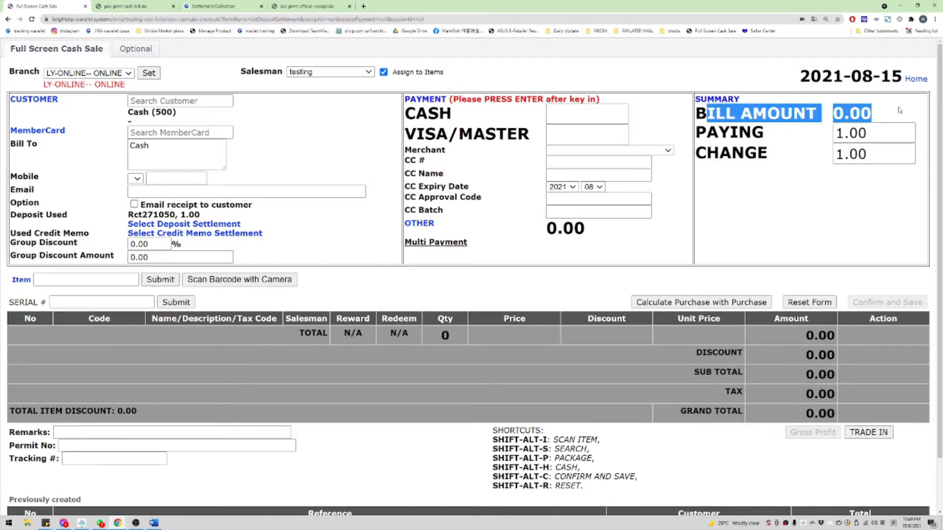
pyautogui.click(886, 114)
pyautogui.moveTo(880, 155); pyautogui.dragTo(753, 160)
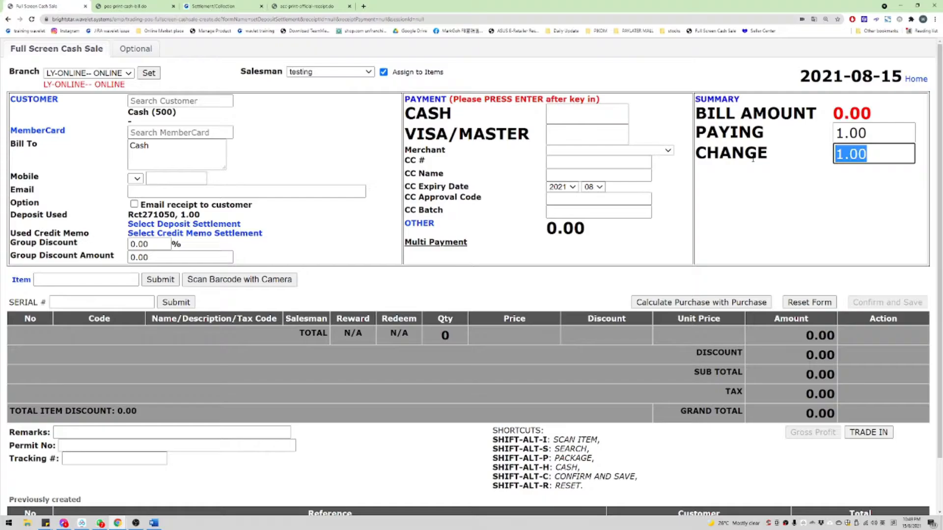
pyautogui.click(154, 523)
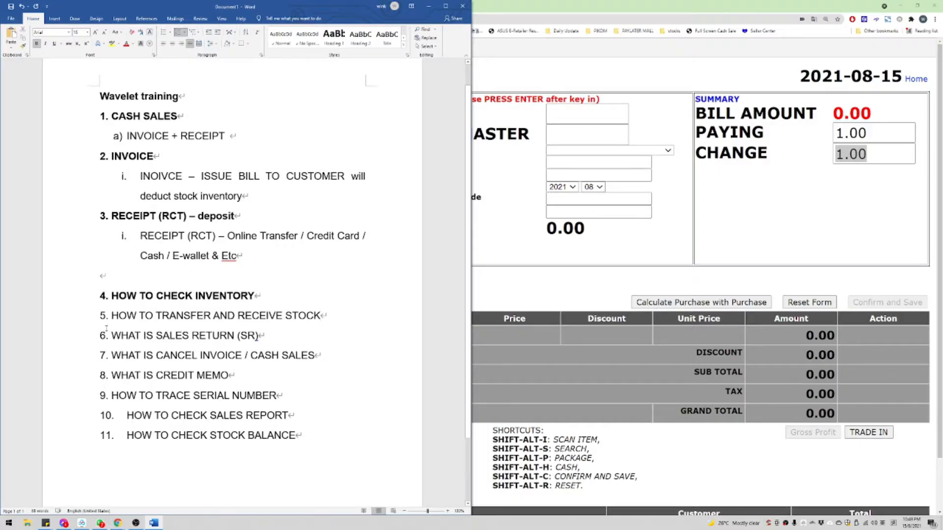
# Step: Review the HOW TO TRANSFER AND RECEIVE STOCK note, then return to the cash sale form
pyautogui.moveTo(111, 316); pyautogui.dragTo(326, 316)
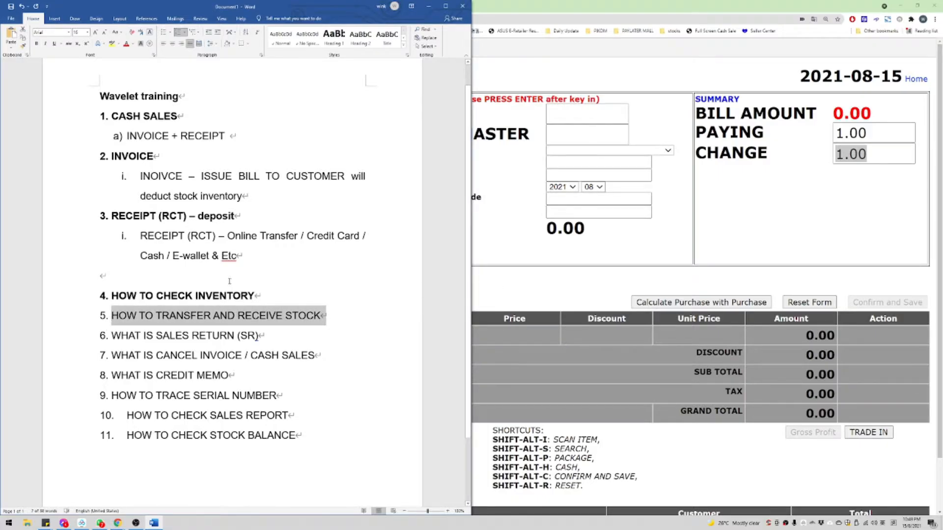
pyautogui.doubleClick(181, 317)
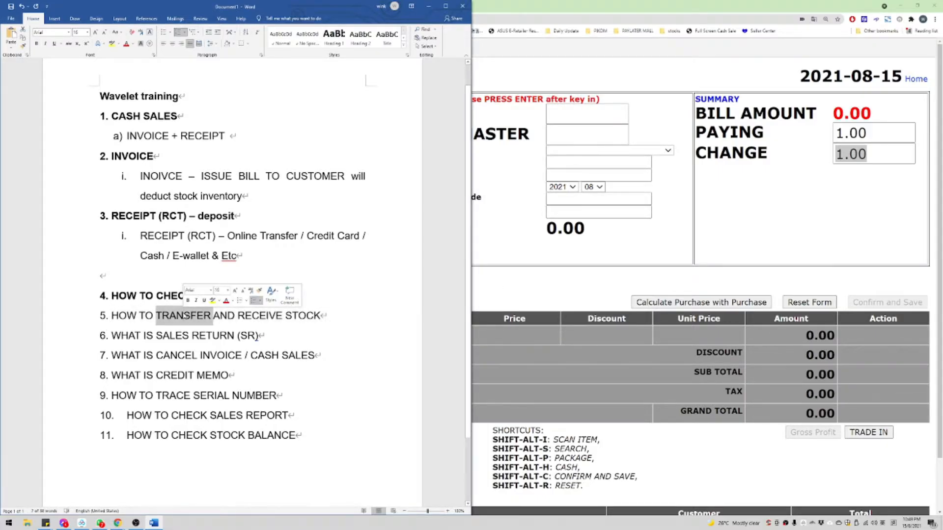
pyautogui.click(321, 316)
pyautogui.click(629, 265)
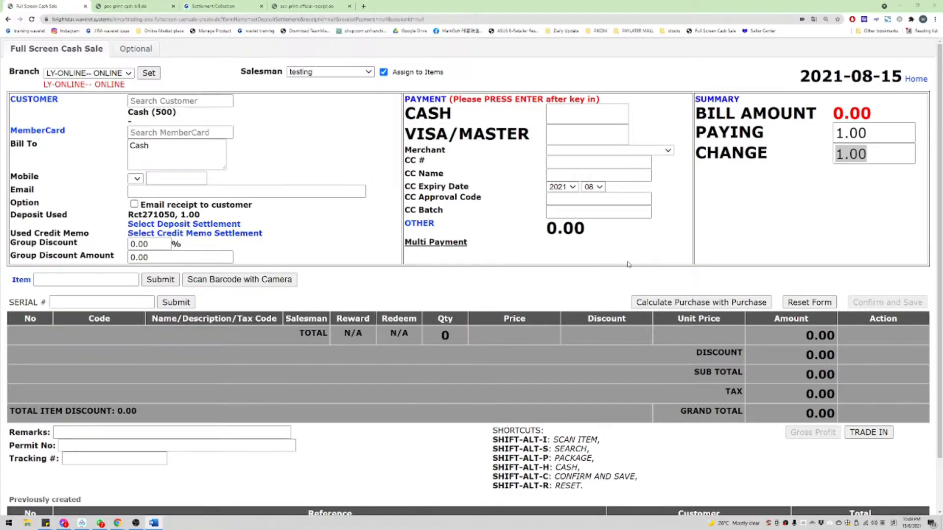
# Step: Open the basic inventory stock availability search
pyautogui.click(222, 6)
pyautogui.moveTo(72, 77)
pyautogui.moveTo(80, 94)
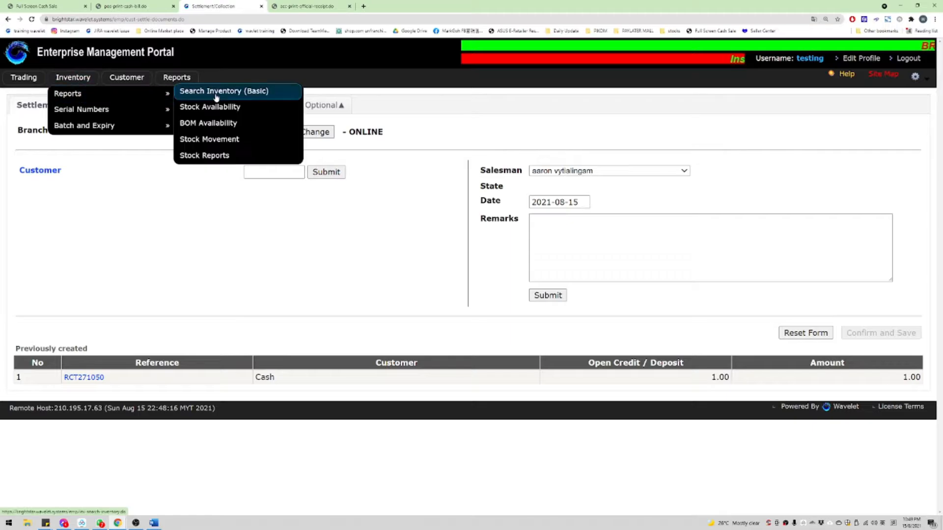
pyautogui.click(187, 109)
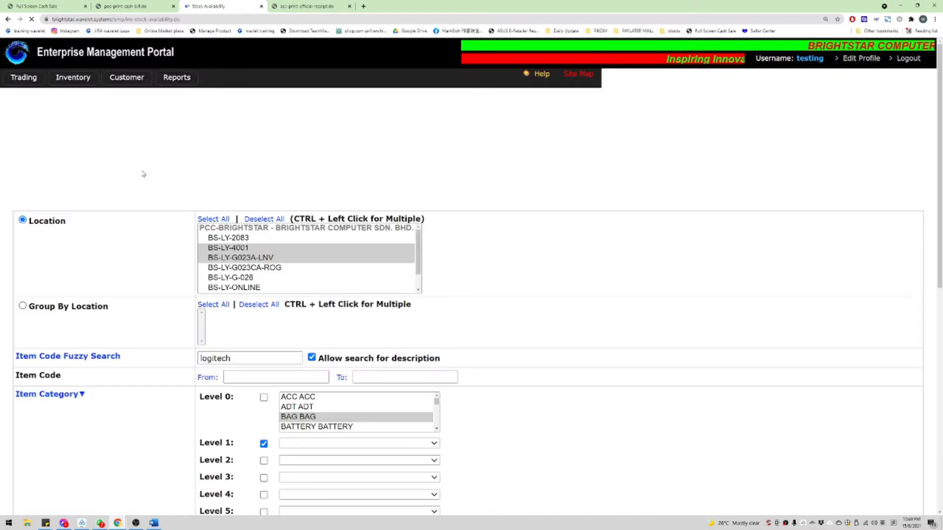
# Step: Start choosing report locations such as BS-LY-ONLINE and BS-LY-G023A-LNV, keeping the 'logitech' search
pyautogui.scroll(-2, 291, 233)
pyautogui.scroll(2, 344, 148)
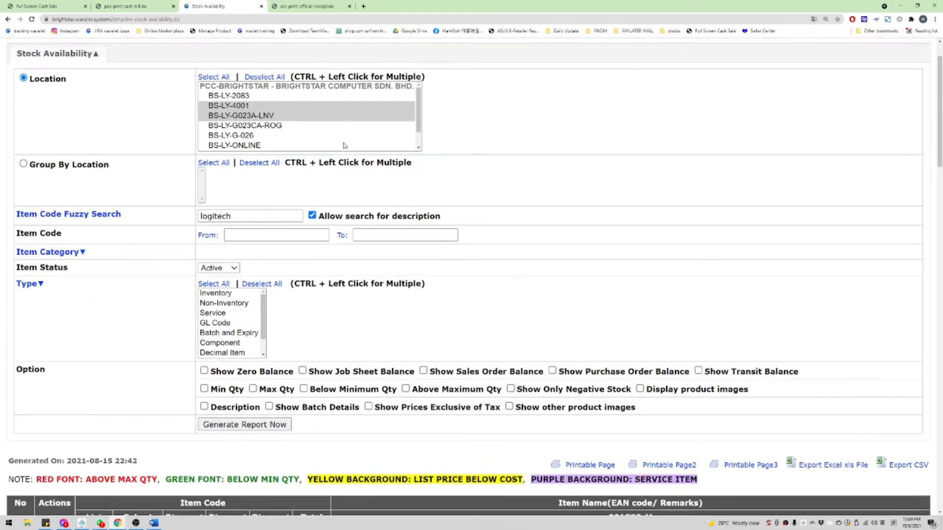
pyautogui.moveTo(418, 167); pyautogui.dragTo(417, 187)
pyautogui.click(242, 178)
pyautogui.scroll(1, 246, 178)
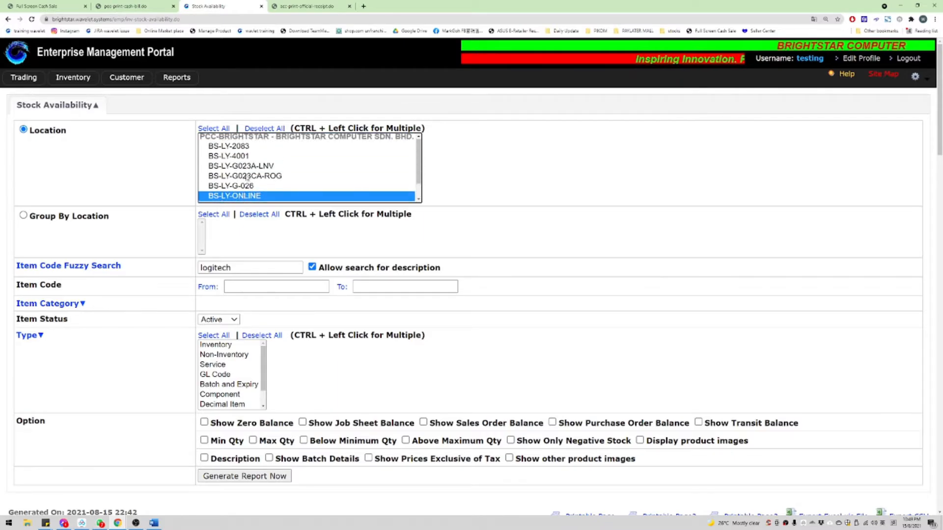
pyautogui.moveTo(253, 147); pyautogui.dragTo(248, 199)
pyautogui.click(236, 157)
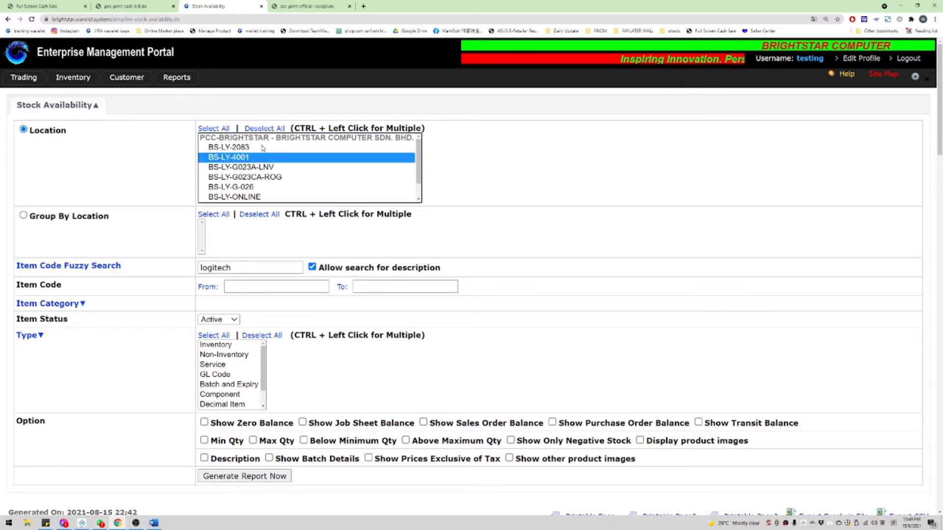
pyautogui.keyDown('ctrl'); pyautogui.click(240, 167); pyautogui.keyUp('ctrl')
pyautogui.doubleClick(242, 268)
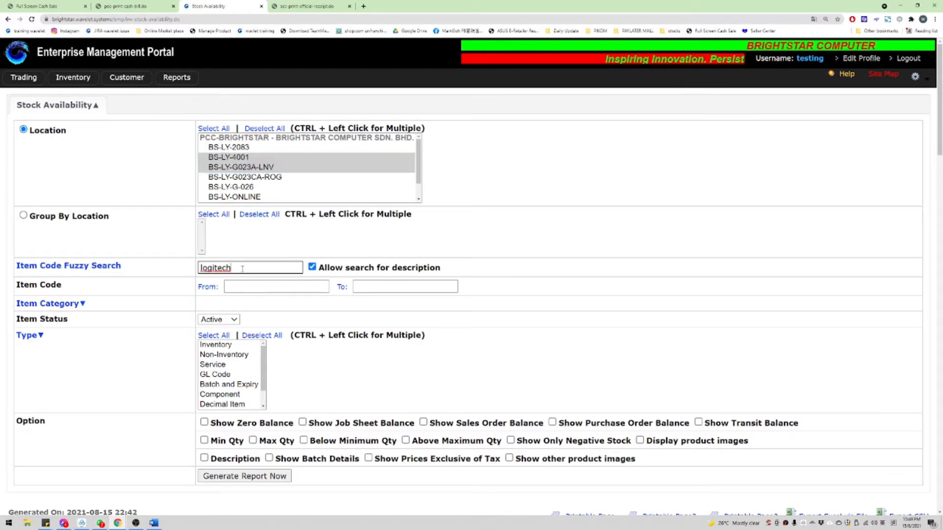
pyautogui.scroll(-1, 259, 413)
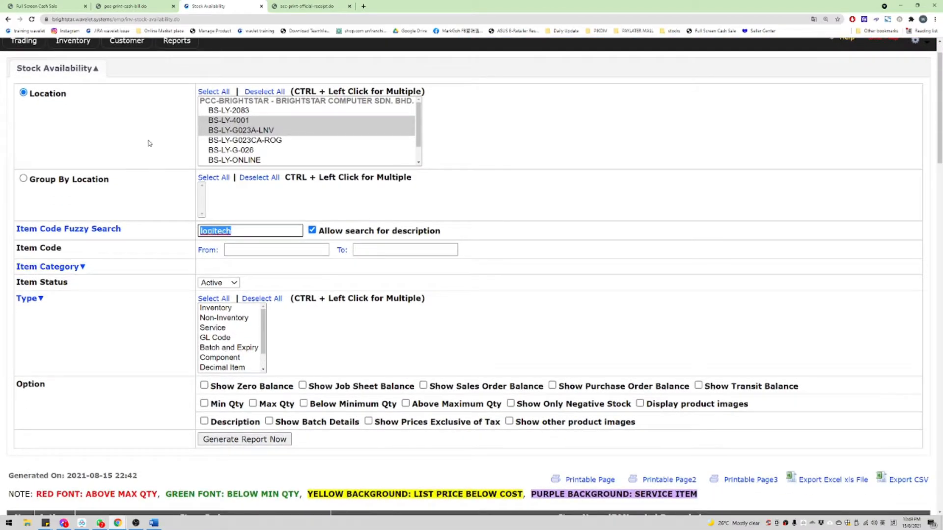
# Step: Select BS-LY-G023A-LNV, BS-LY-G-026 and BS-LY-ONLINE and generate the logitech stock report
pyautogui.click(244, 151)
pyautogui.click(253, 141)
pyautogui.click(262, 132)
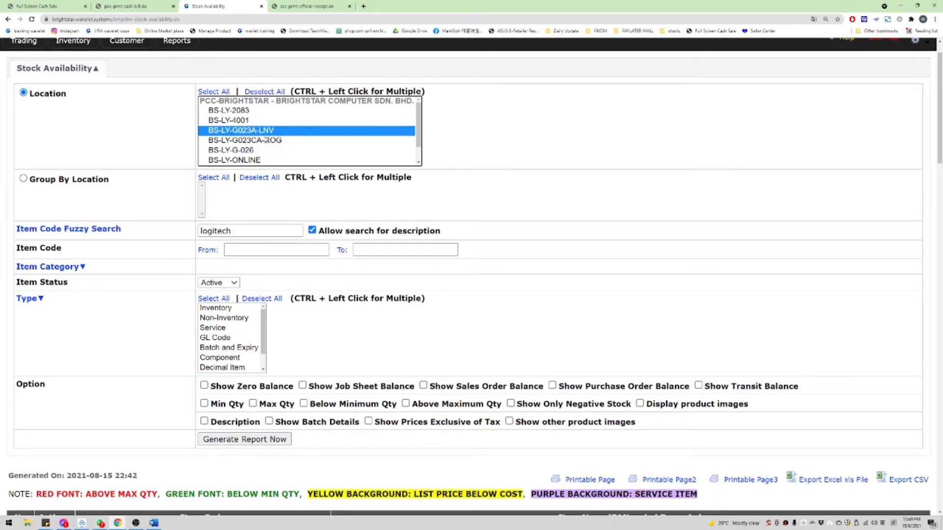
pyautogui.keyDown('ctrl'); pyautogui.click(262, 152); pyautogui.keyUp('ctrl')
pyautogui.keyDown('ctrl'); pyautogui.click(264, 160); pyautogui.keyUp('ctrl')
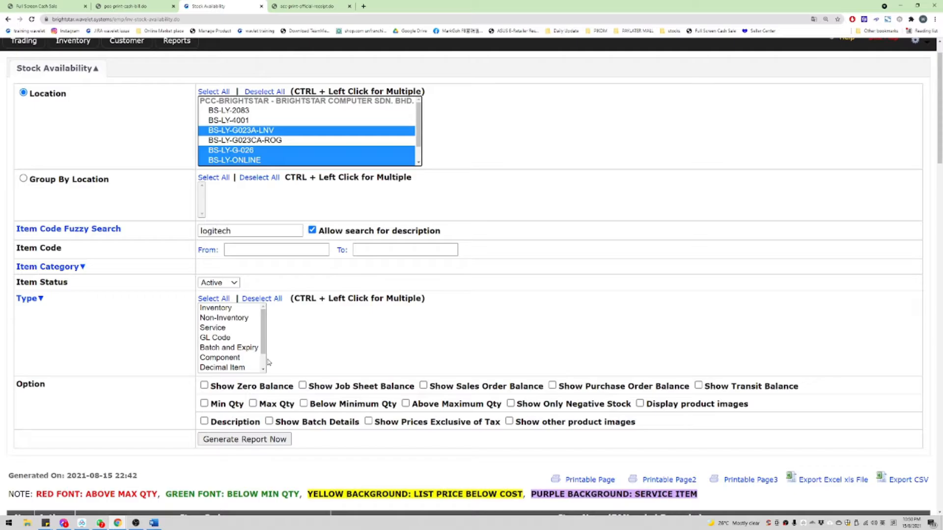
pyautogui.click(244, 439)
pyautogui.scroll(-15, 486, 235)
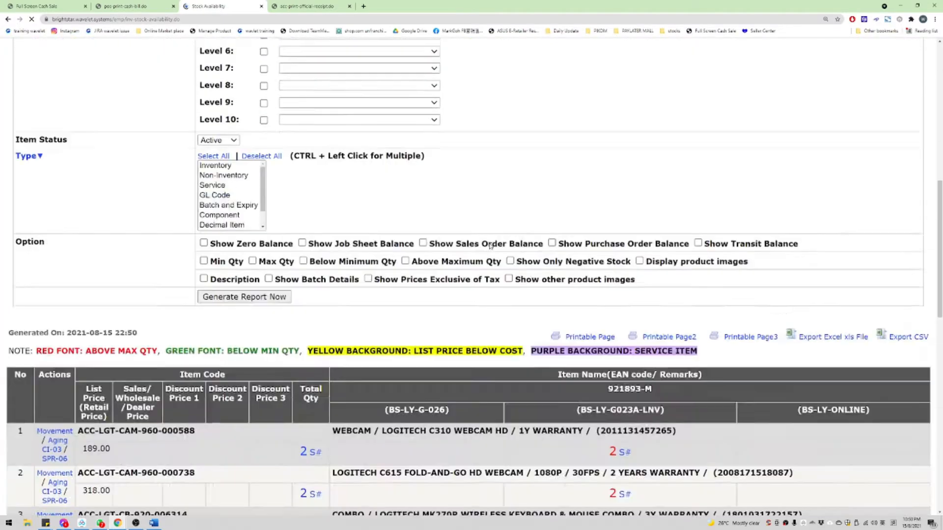
pyautogui.scroll(-4, 488, 239)
pyautogui.scroll(8, 596, 202)
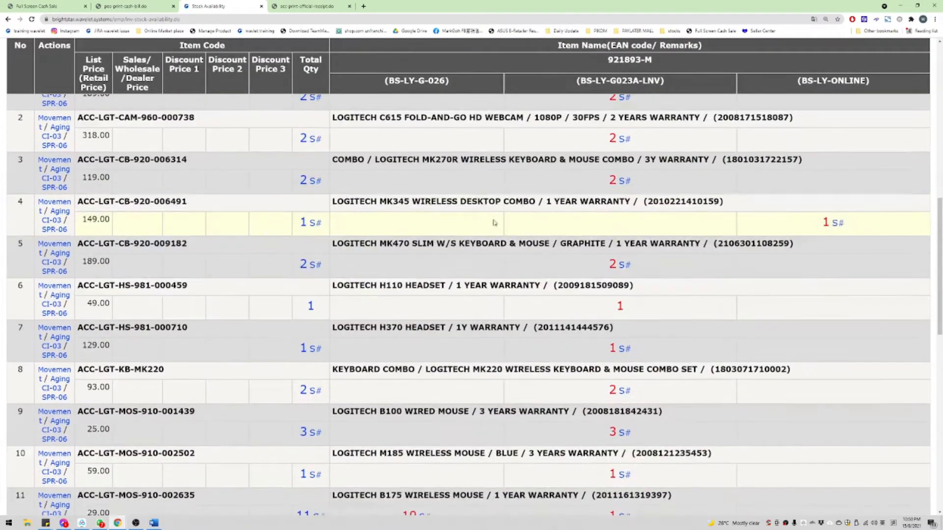
pyautogui.scroll(-1, 597, 202)
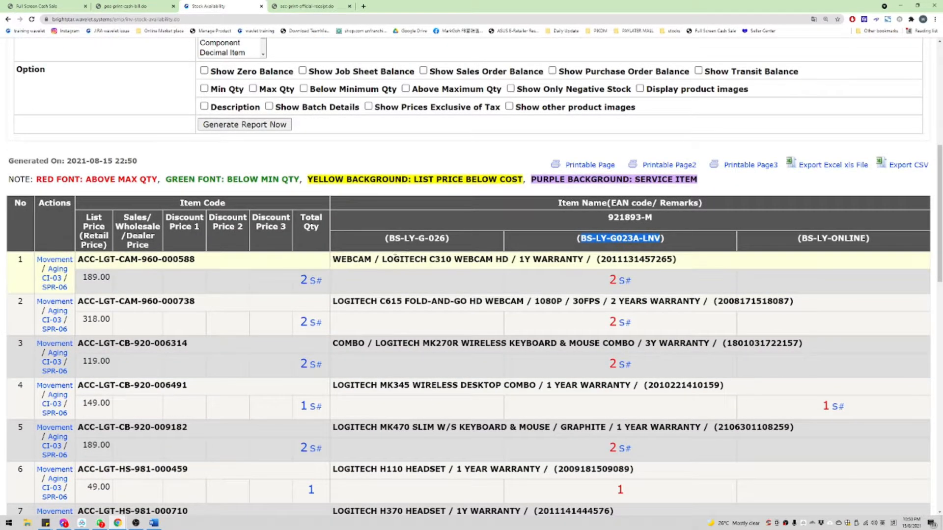
pyautogui.moveTo(393, 260); pyautogui.dragTo(481, 262)
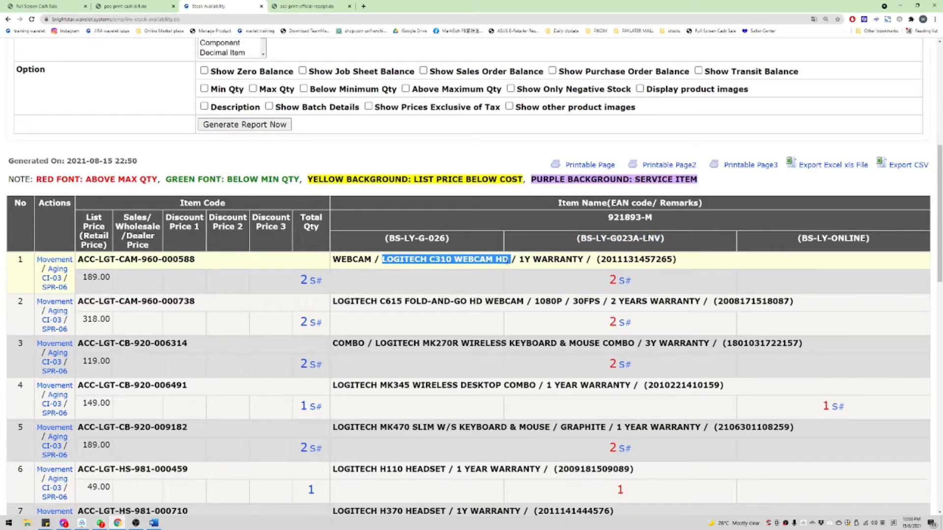
pyautogui.moveTo(643, 290)
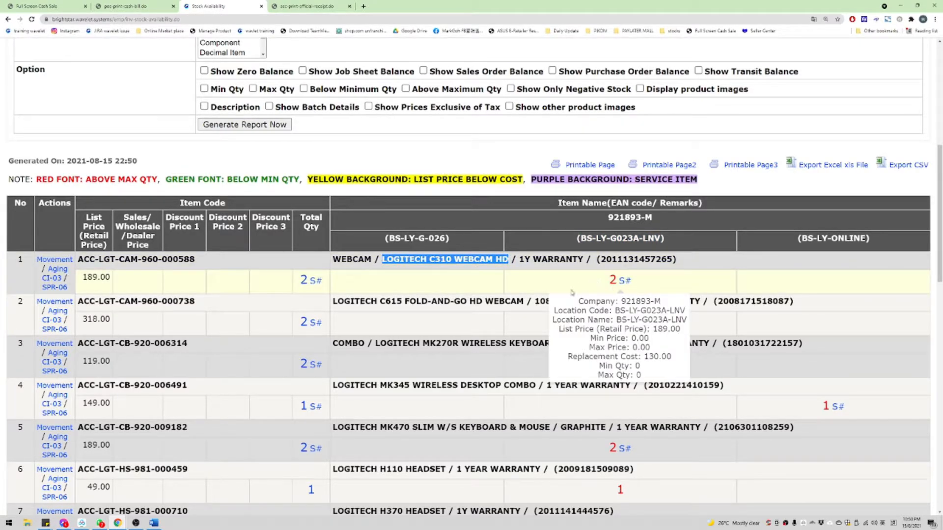
pyautogui.doubleClick(630, 240)
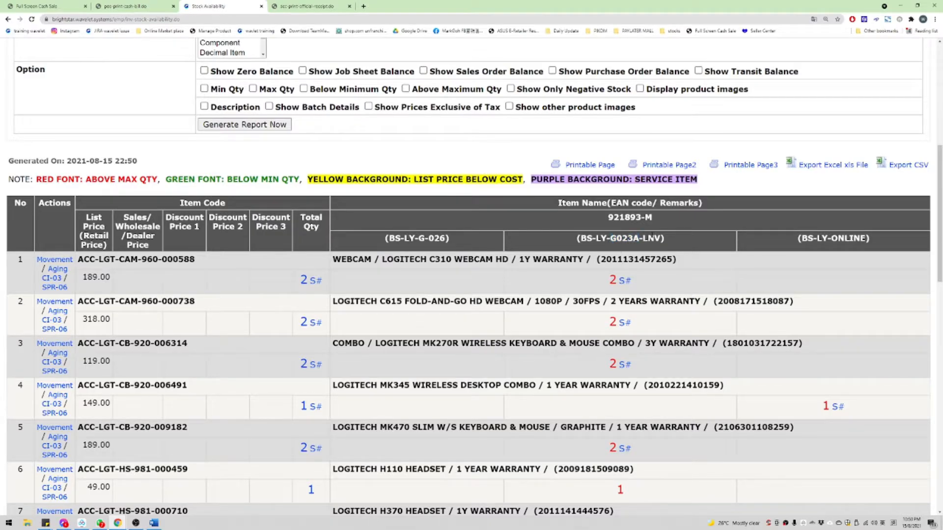
pyautogui.doubleClick(651, 238)
pyautogui.moveTo(614, 276)
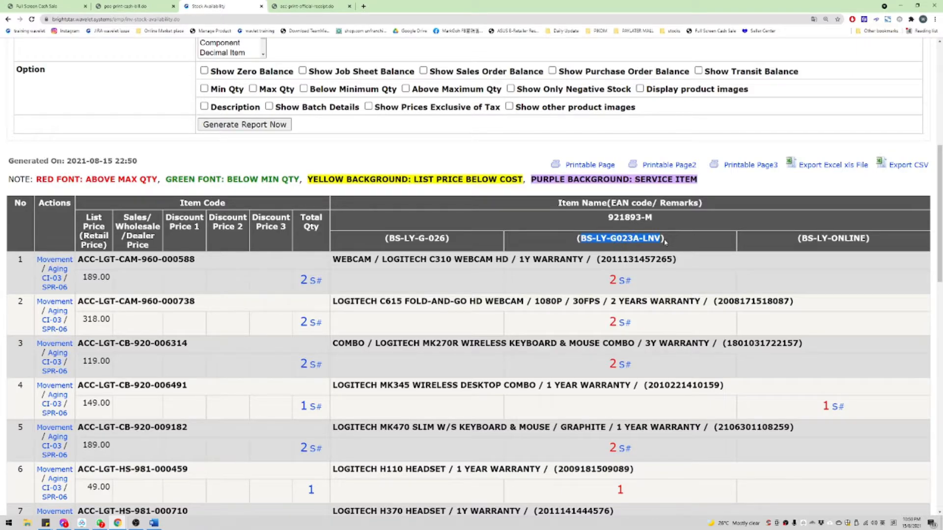
pyautogui.moveTo(341, 260); pyautogui.dragTo(680, 259)
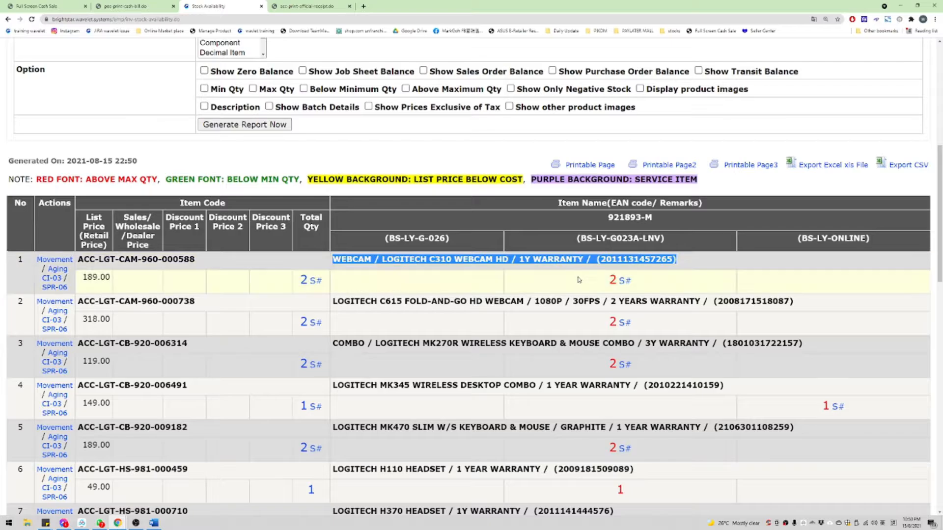
pyautogui.moveTo(575, 282)
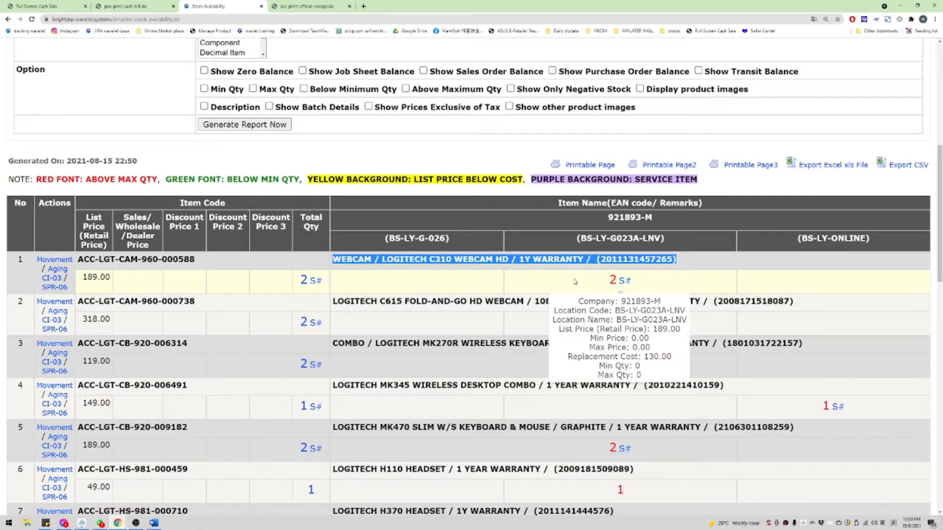
pyautogui.scroll(7, 166, 168)
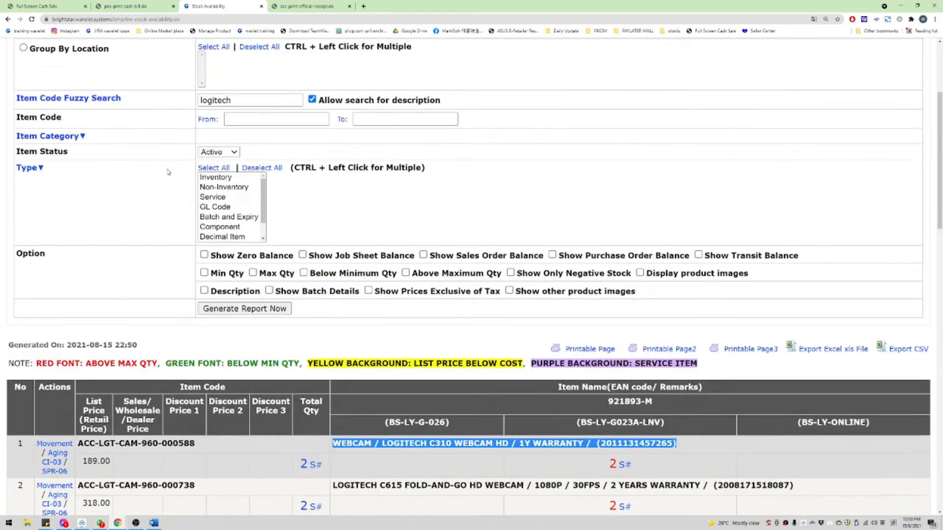
pyautogui.scroll(-4, 166, 176)
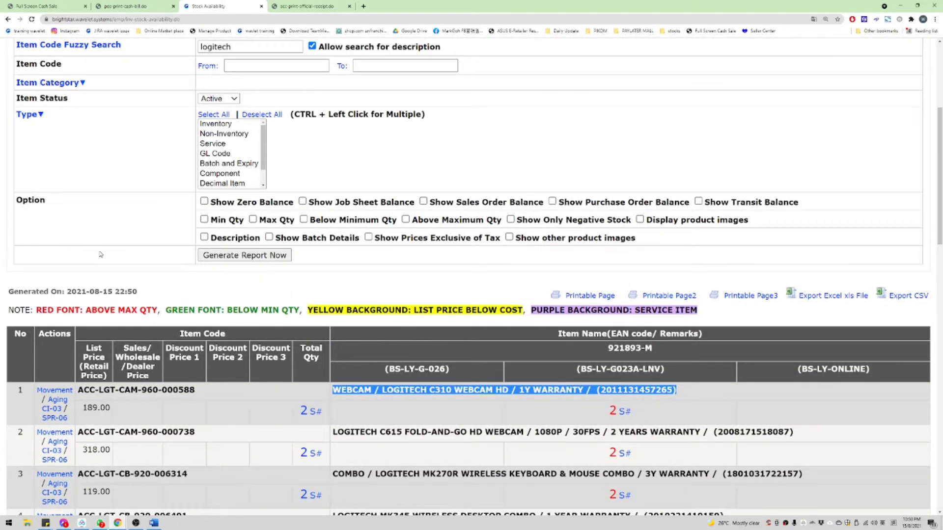
pyautogui.scroll(5, 116, 254)
pyautogui.moveTo(24, 77)
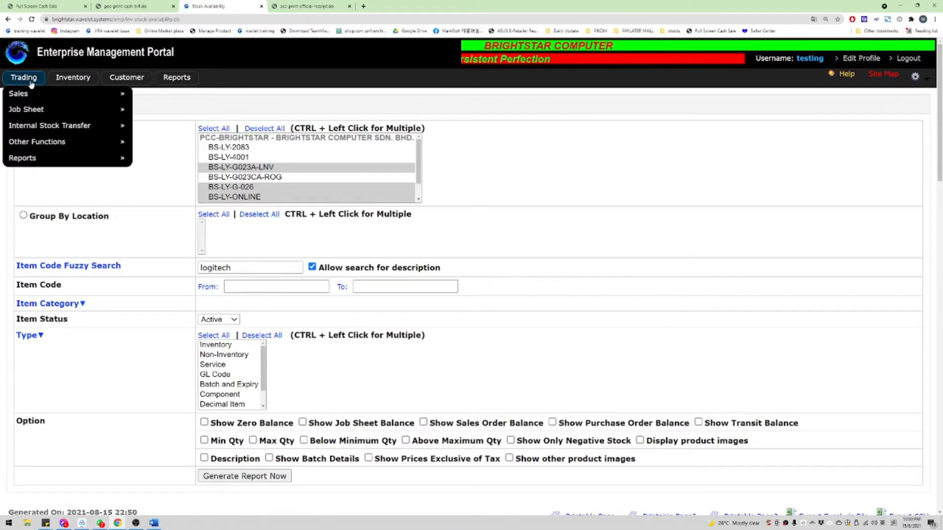
pyautogui.moveTo(30, 109)
pyautogui.scroll(-13, 662, 241)
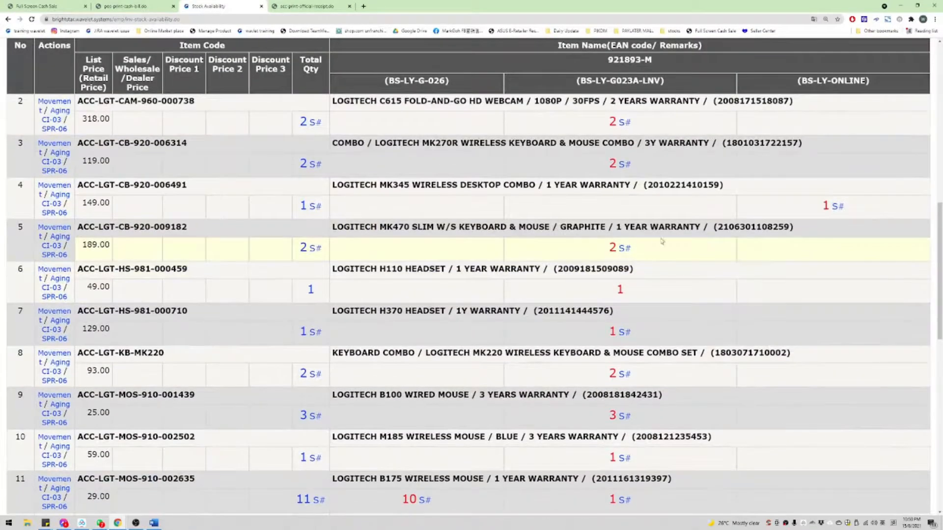
pyautogui.scroll(2, 662, 242)
pyautogui.moveTo(333, 258); pyautogui.dragTo(724, 260)
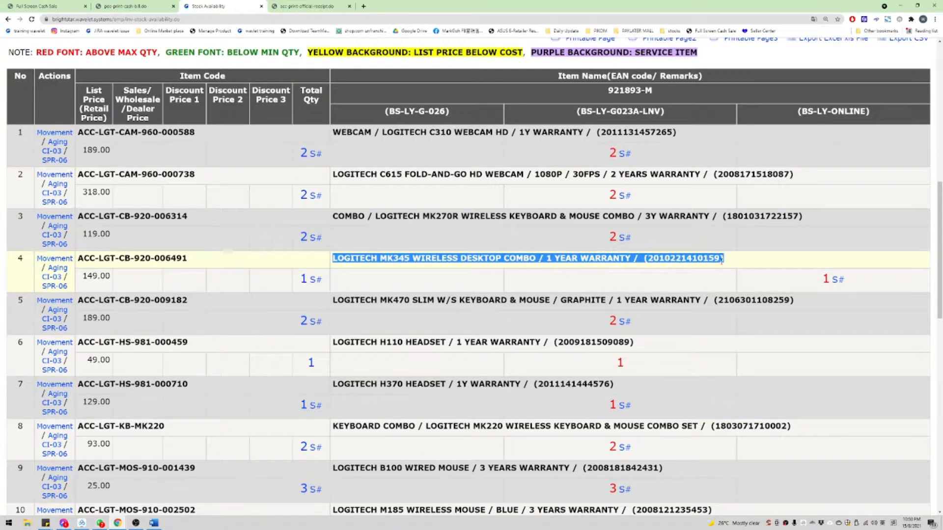
pyautogui.scroll(1, 724, 260)
pyautogui.click(597, 151)
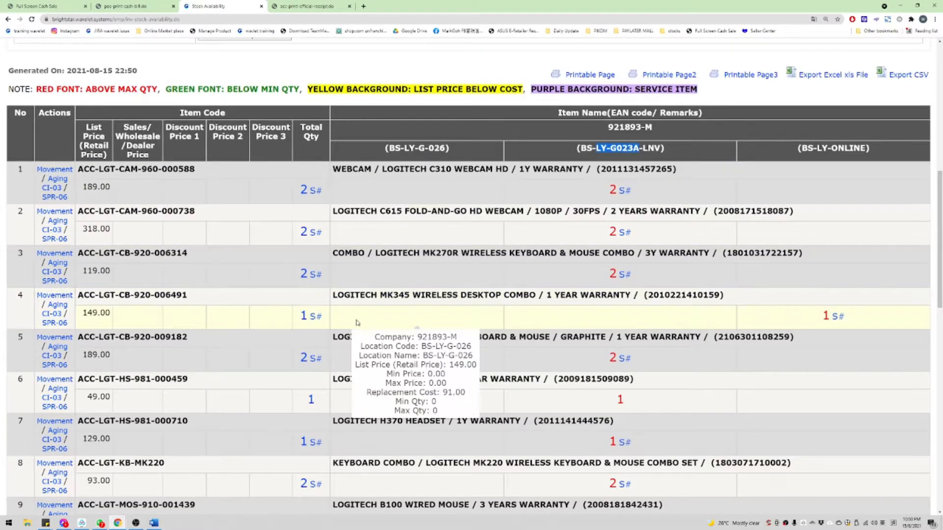
pyautogui.tripleClick(342, 297)
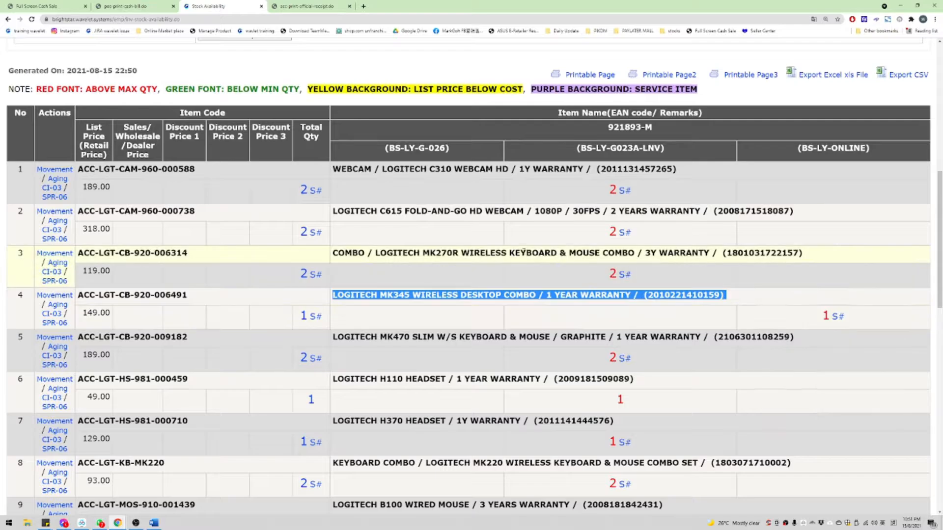
pyautogui.click(140, 5)
pyautogui.click(226, 5)
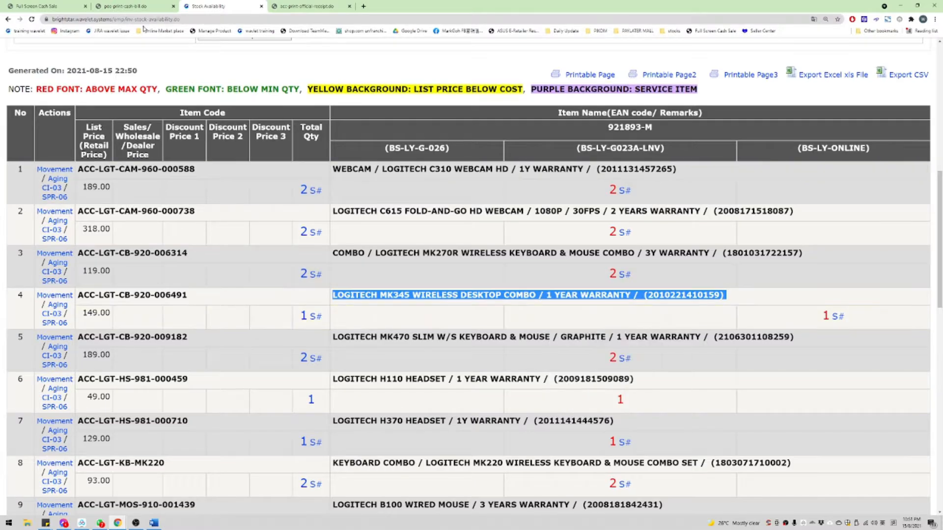
# Step: Open the Create Stock Transfer form from the portal home page
pyautogui.click(61, 4)
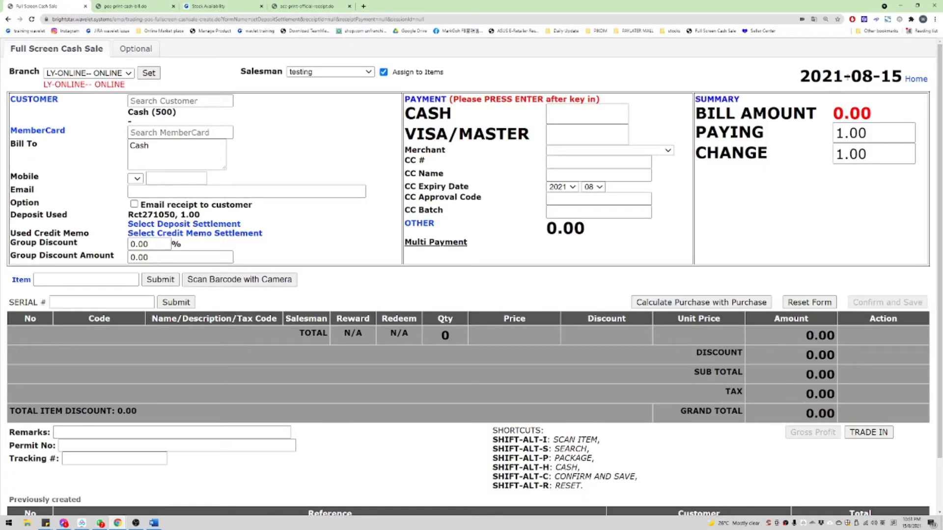
pyautogui.click(913, 79)
pyautogui.moveTo(23, 78)
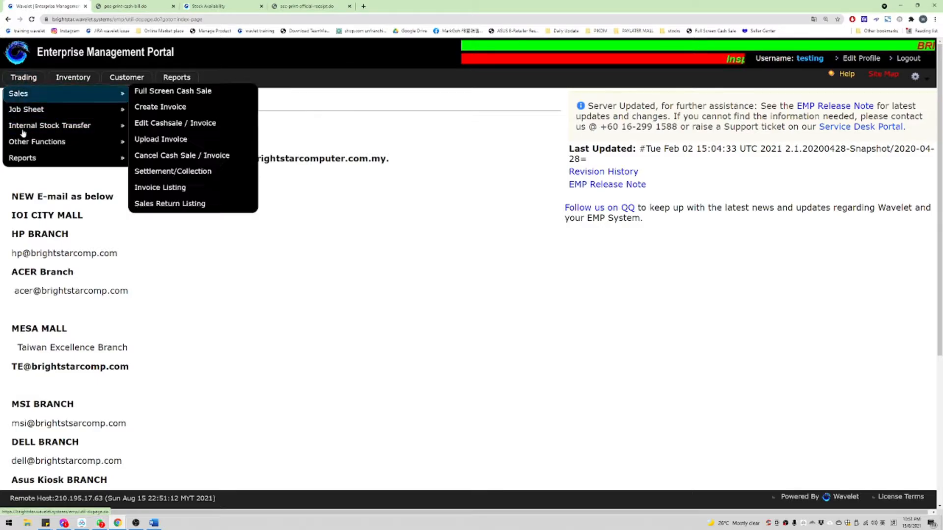
pyautogui.moveTo(20, 132)
pyautogui.click(171, 125)
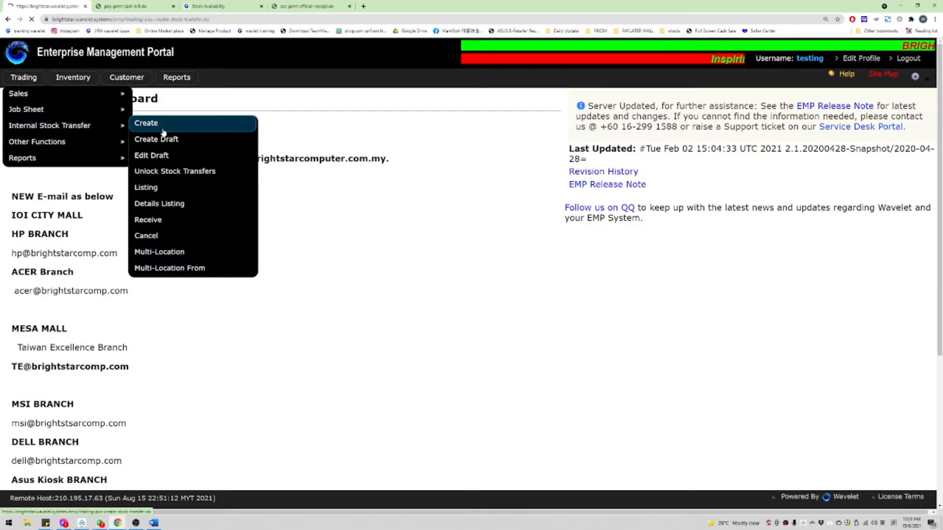
# Step: Set the transfer's destination to LY-G023A Lenovo Store
pyautogui.click(309, 129)
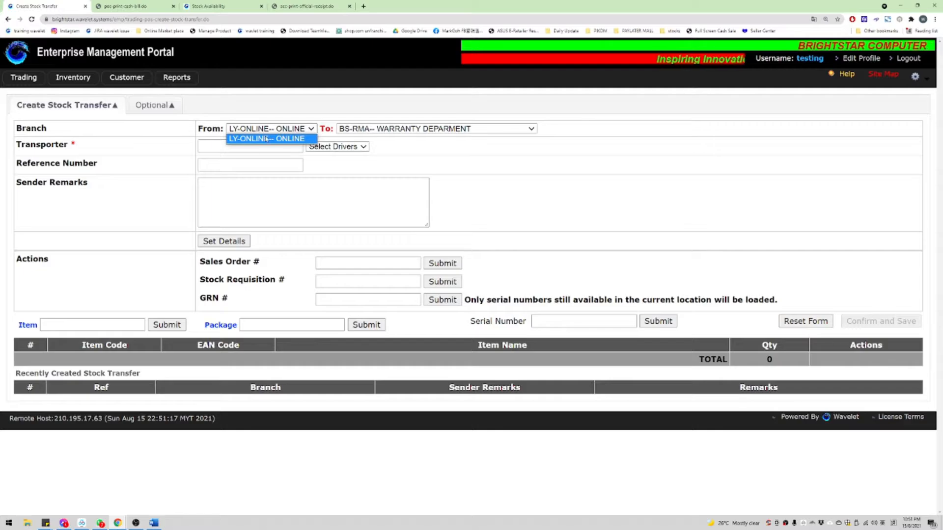
pyautogui.click(407, 130)
pyautogui.scroll(-3, 407, 239)
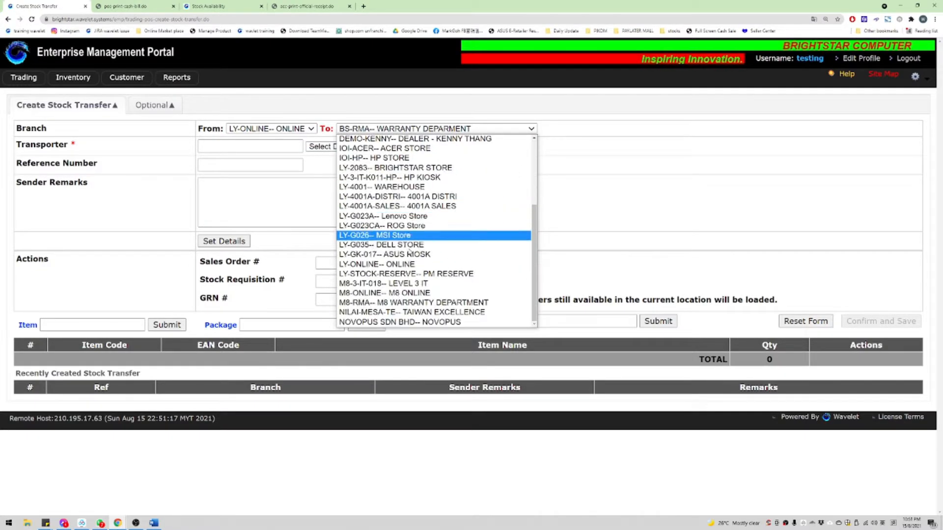
pyautogui.scroll(-1, 408, 239)
pyautogui.scroll(4, 434, 245)
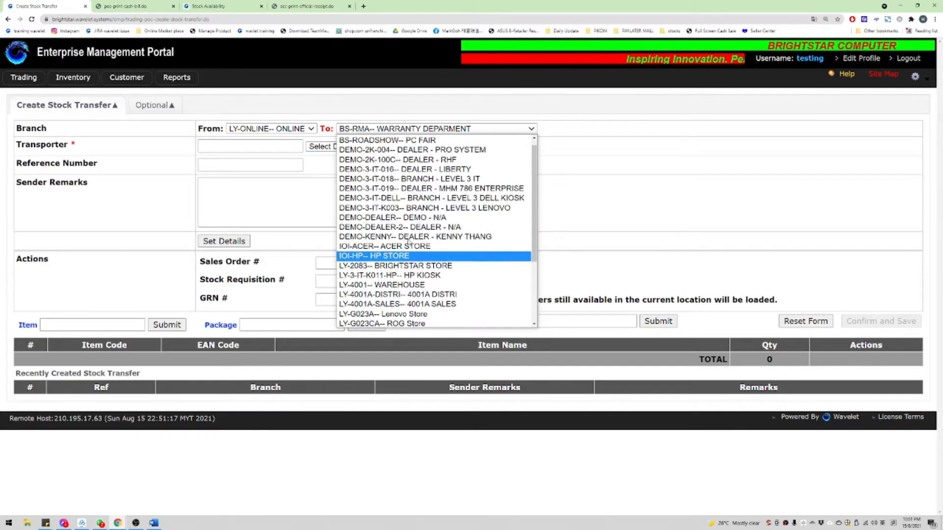
pyautogui.scroll(-4, 431, 206)
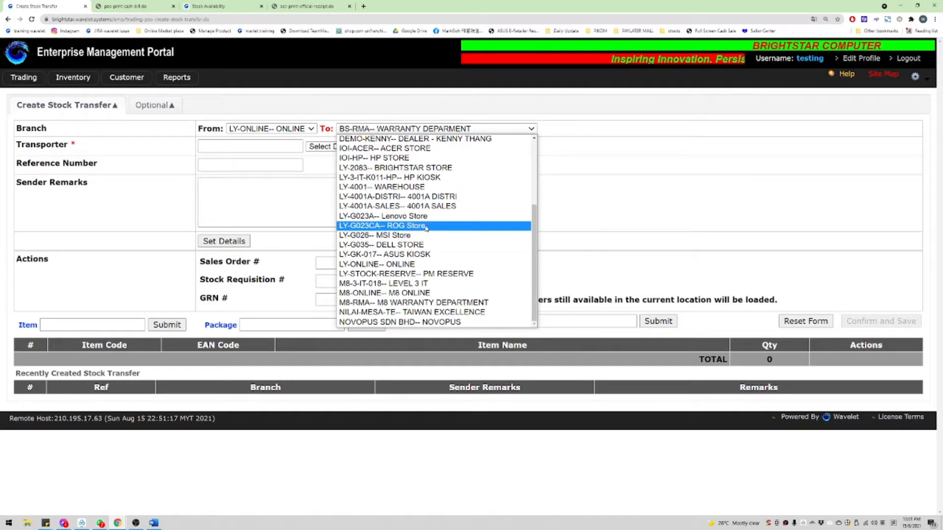
pyautogui.click(427, 218)
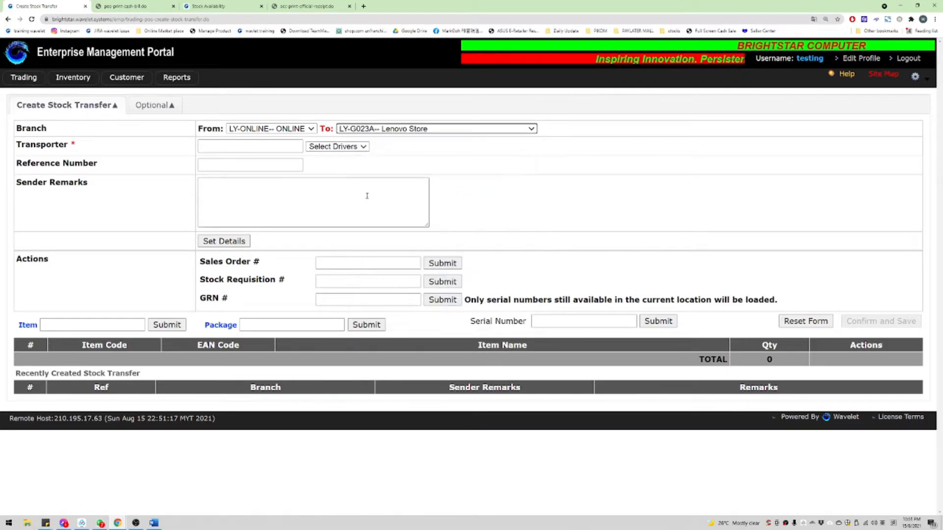
# Step: Enter the transporter's name and a sender remark saying he collected the goods
pyautogui.click(233, 145)
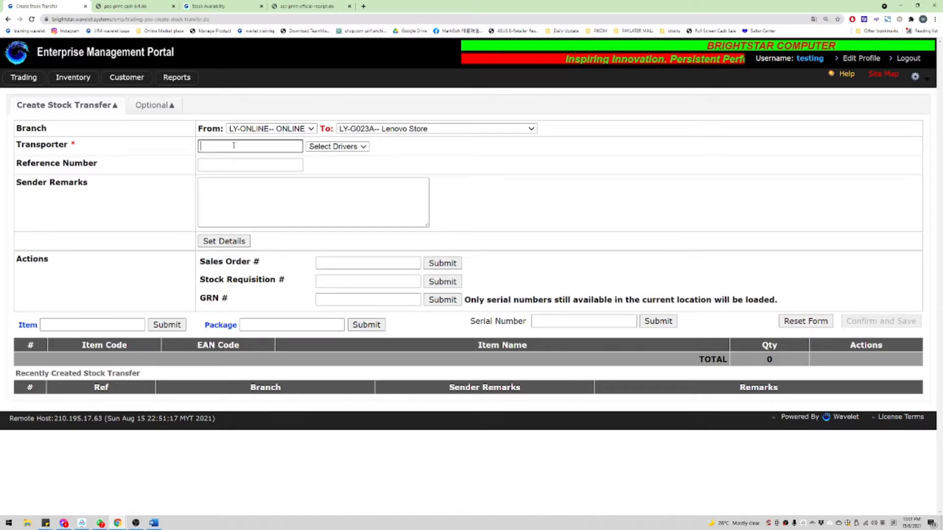
pyautogui.write('amin')
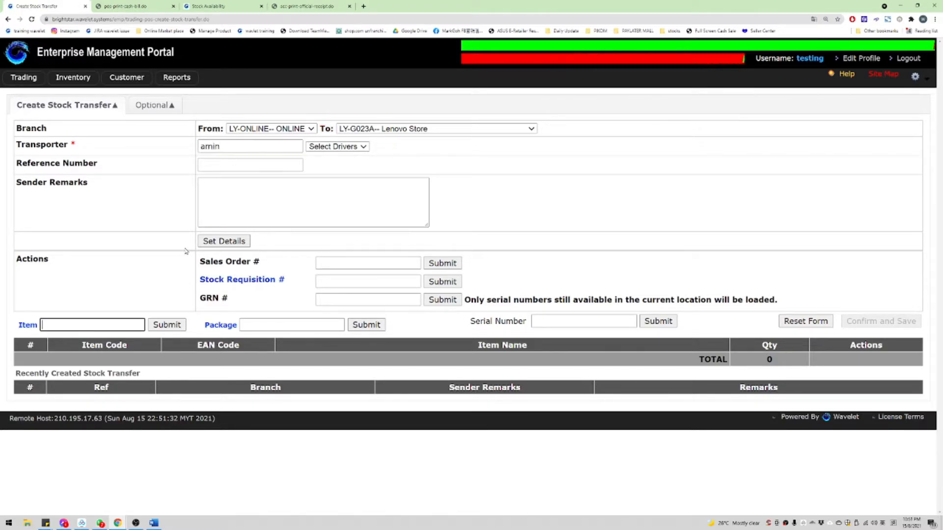
pyautogui.click(245, 205)
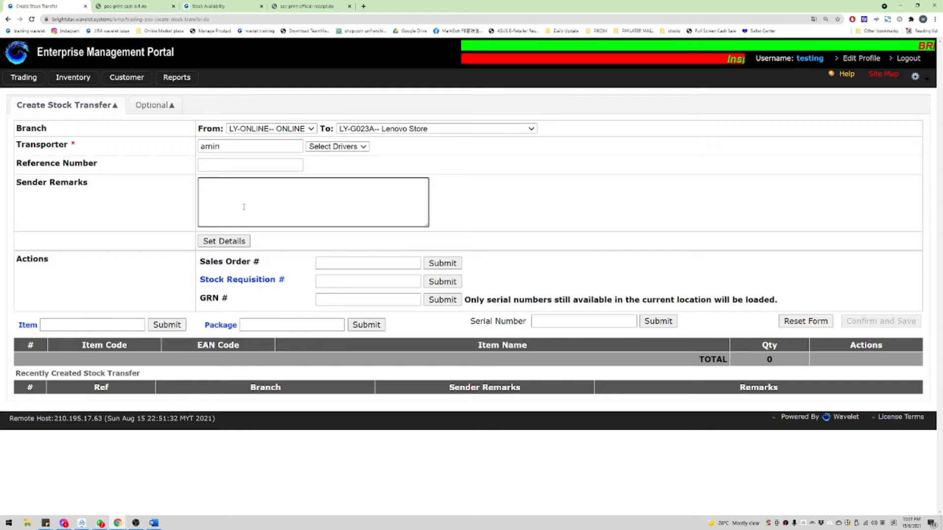
pyautogui.write('amin collect')
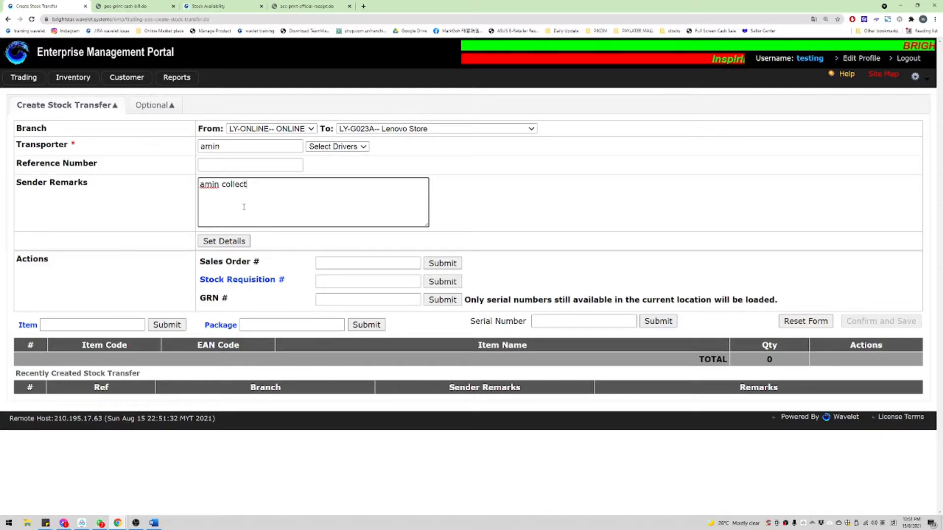
pyautogui.write('ed')
pyautogui.press('Tab')
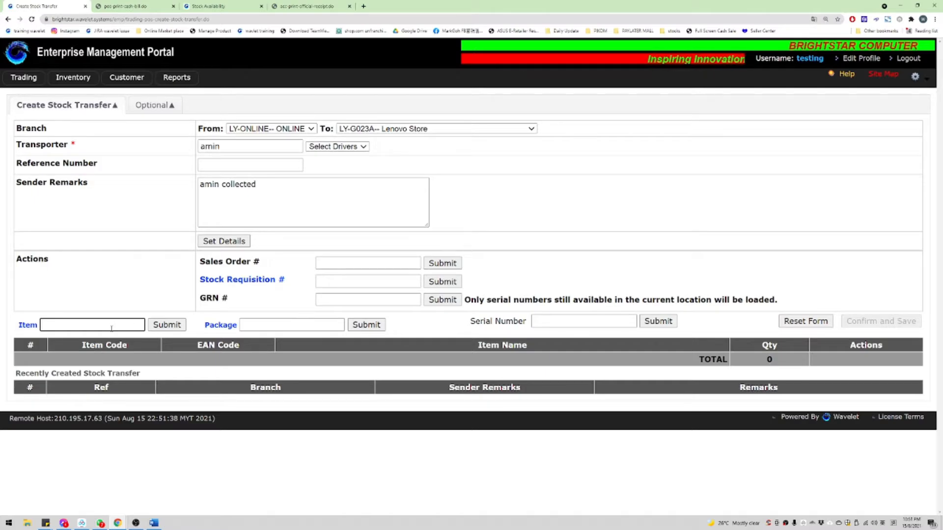
# Step: Search stock for the item and locate the MK345 model in the results
pyautogui.write('YG-')
pyautogui.press('BackSpace')
pyautogui.press('BackSpace')
pyautogui.press('BackSpace')
pyautogui.write('msi')
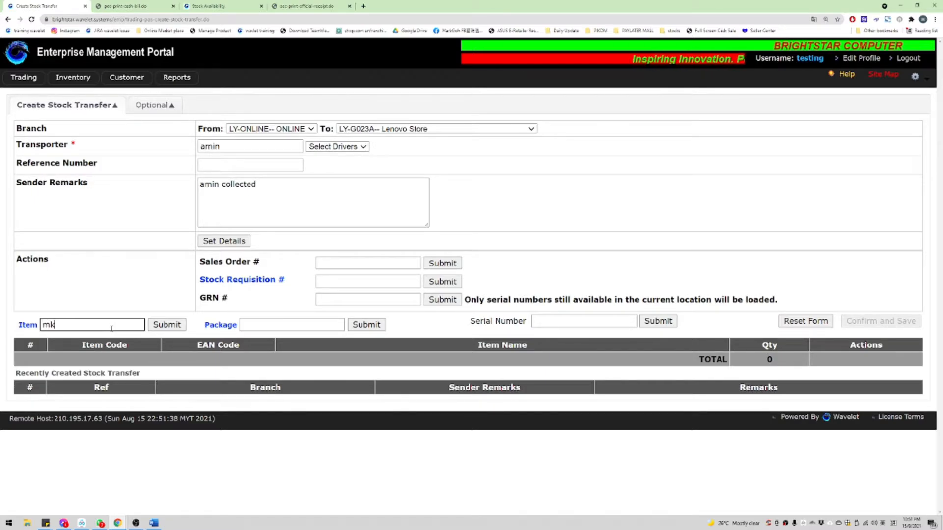
pyautogui.press('Return')
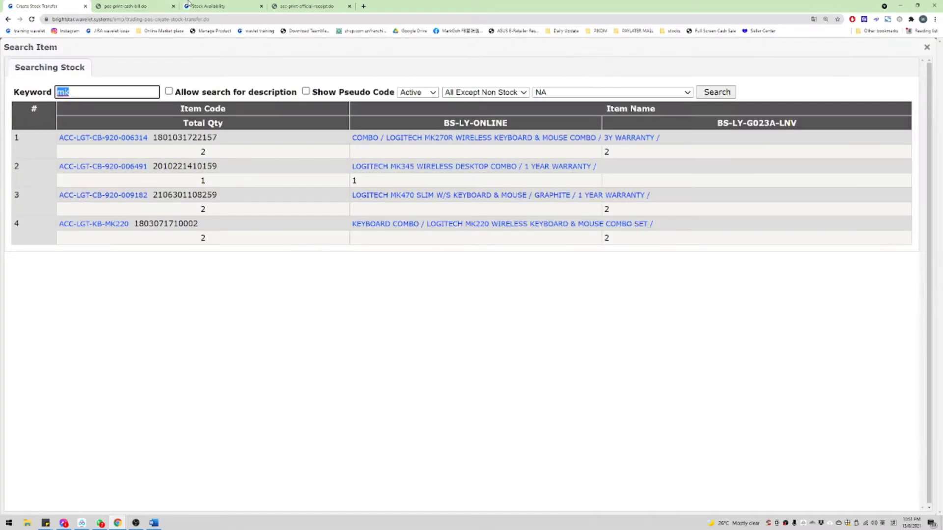
pyautogui.click(221, 5)
pyautogui.click(85, 4)
pyautogui.hotkey('ctrl', 'f')
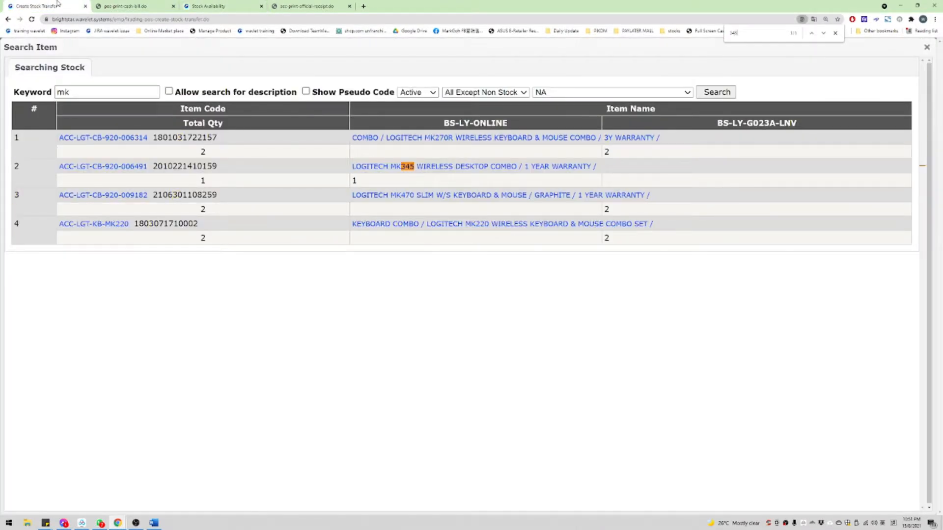
# Step: Add the Logitech MK345 combo with serial 2104CE0B0B89 to the transfer
pyautogui.click(373, 166)
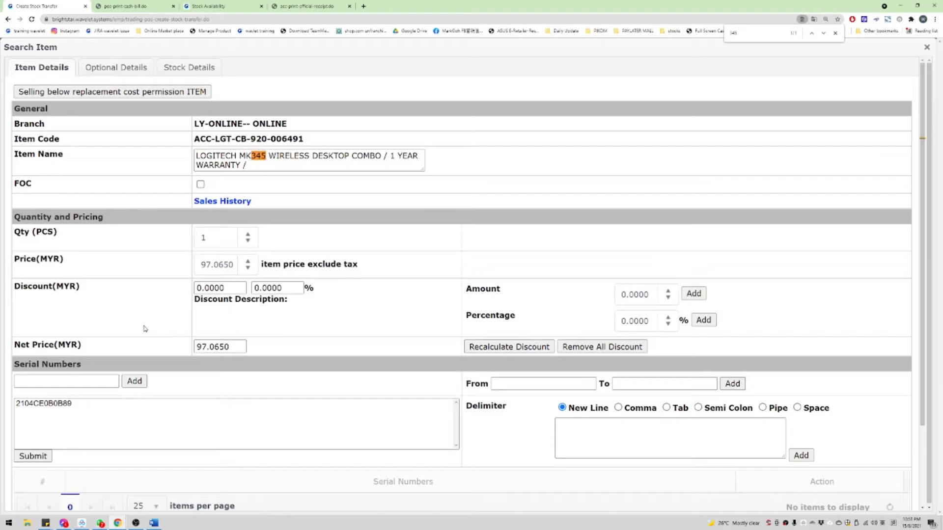
pyautogui.click(116, 403)
pyautogui.scroll(-1, 117, 402)
pyautogui.click(37, 424)
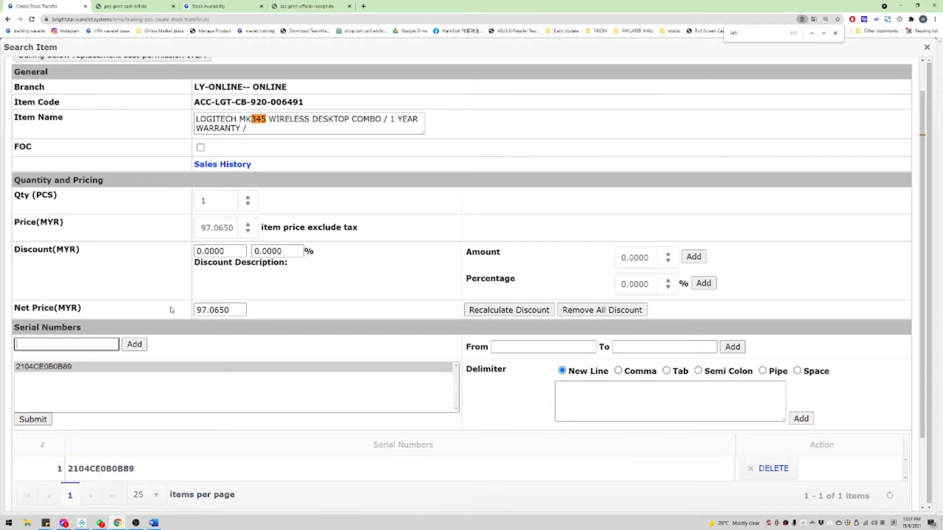
pyautogui.scroll(-2, 137, 393)
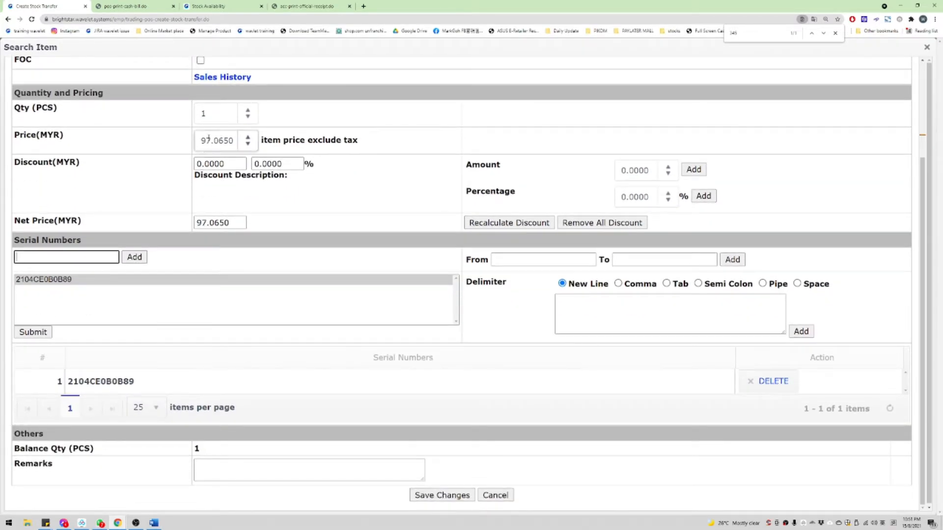
pyautogui.click(225, 141)
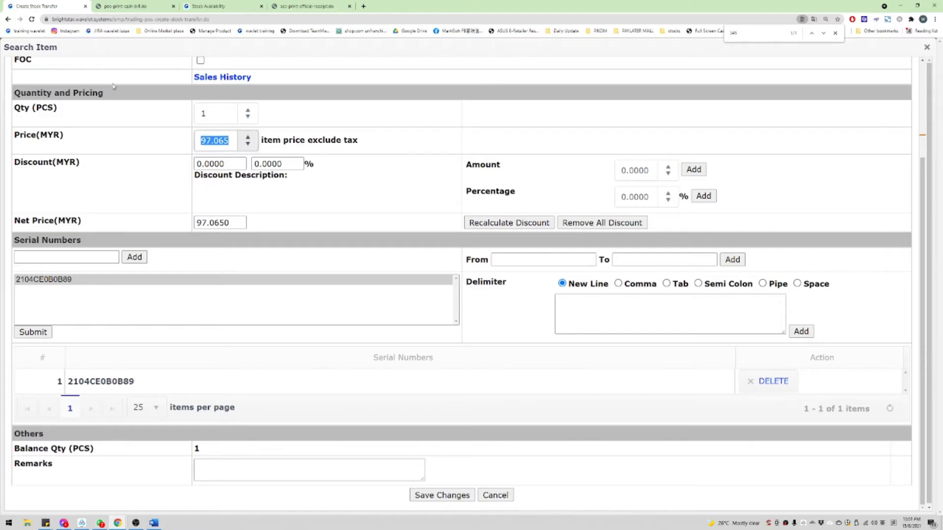
pyautogui.click(442, 495)
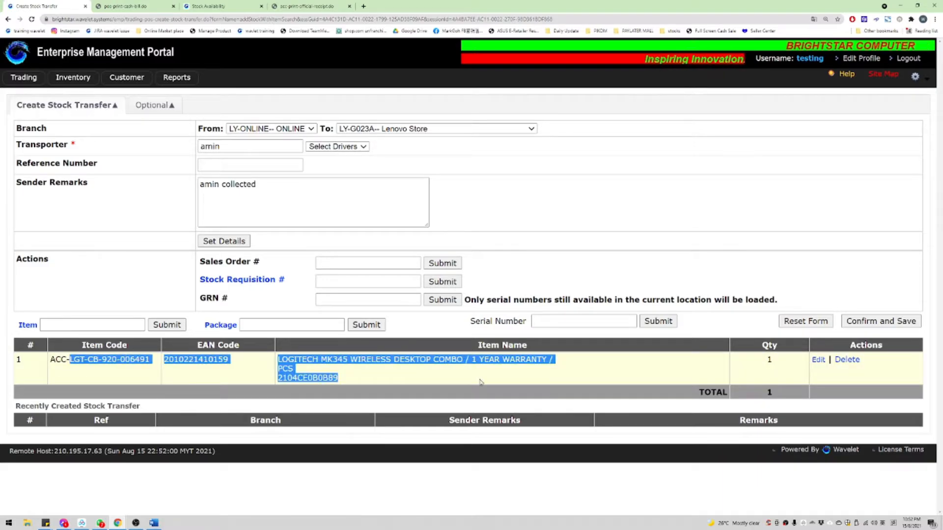
# Step: Add the ACC-CB-POWER-CORD-PC desktop power cord and save the transfer
pyautogui.write('ac--')
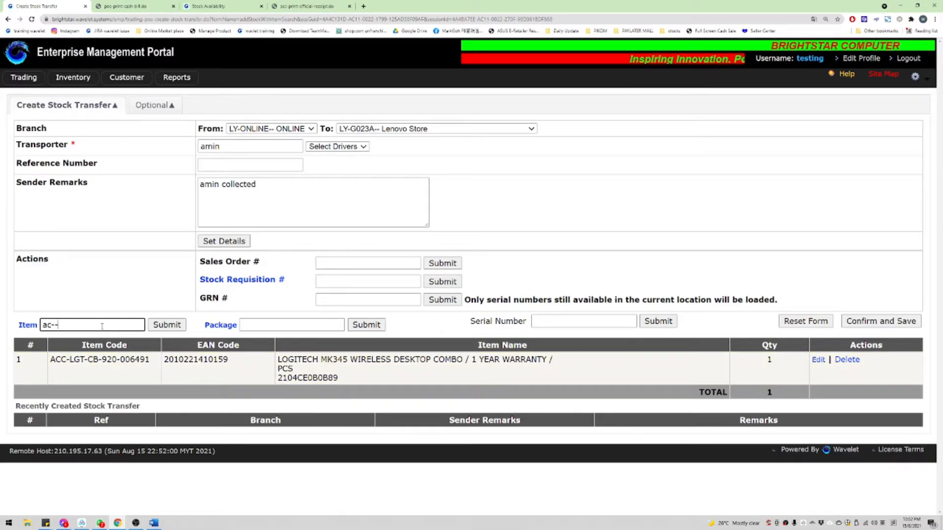
pyautogui.press('Return')
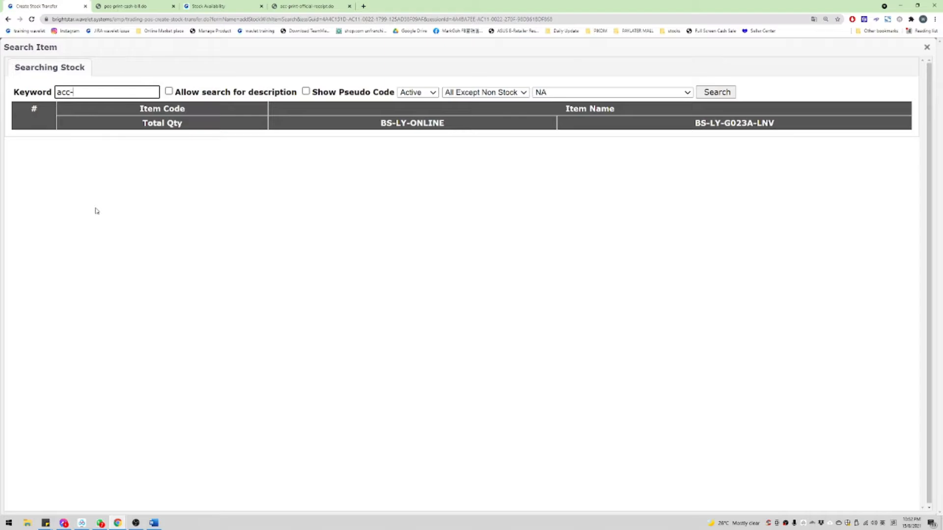
pyautogui.press('Return')
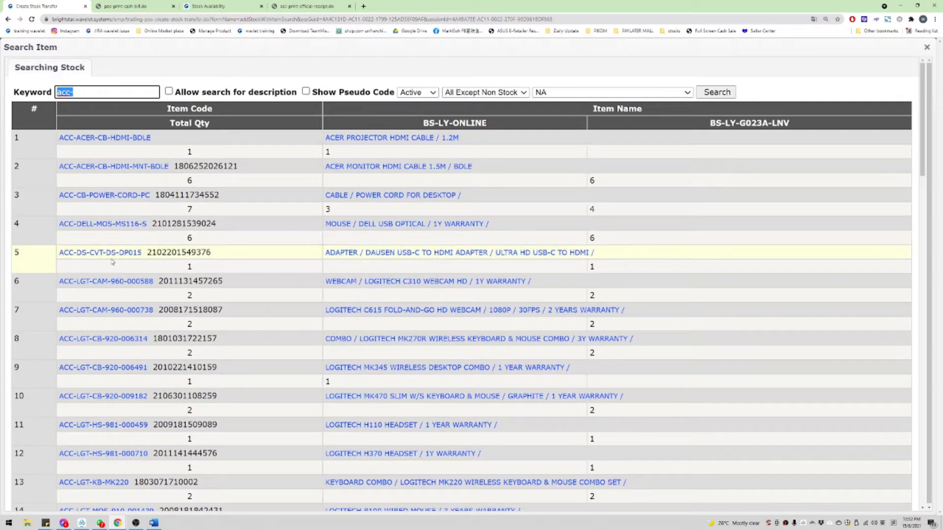
pyautogui.click(339, 199)
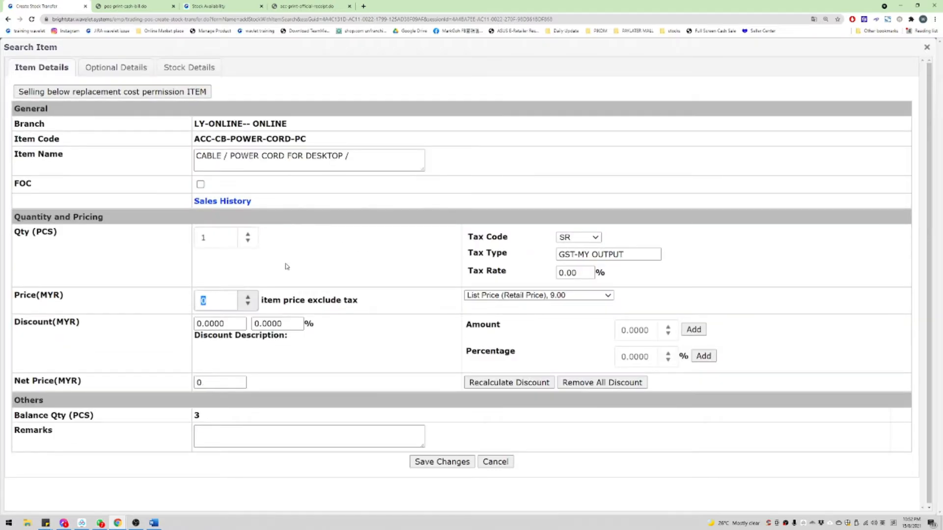
pyautogui.press('Return')
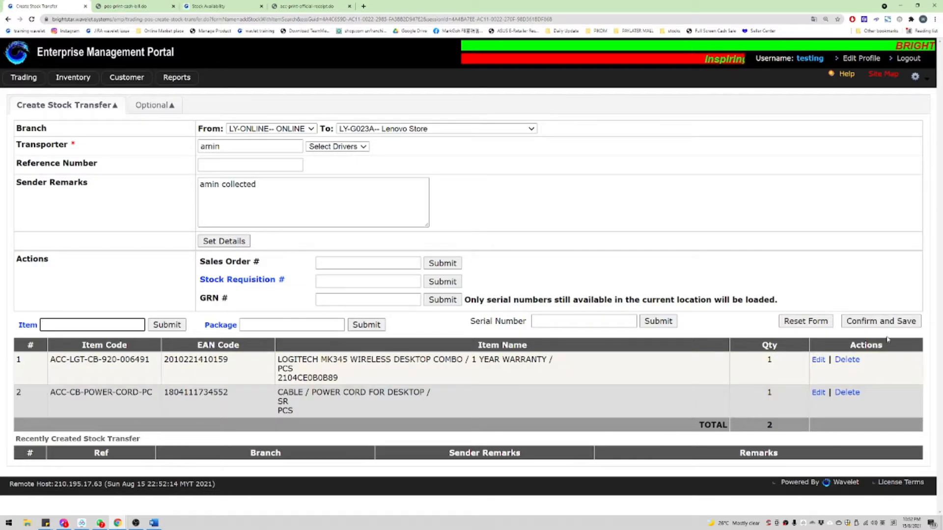
pyautogui.click(881, 321)
# Step: Confirm saving transfer ST162847 and accept printing its sheet
pyautogui.press('Return')
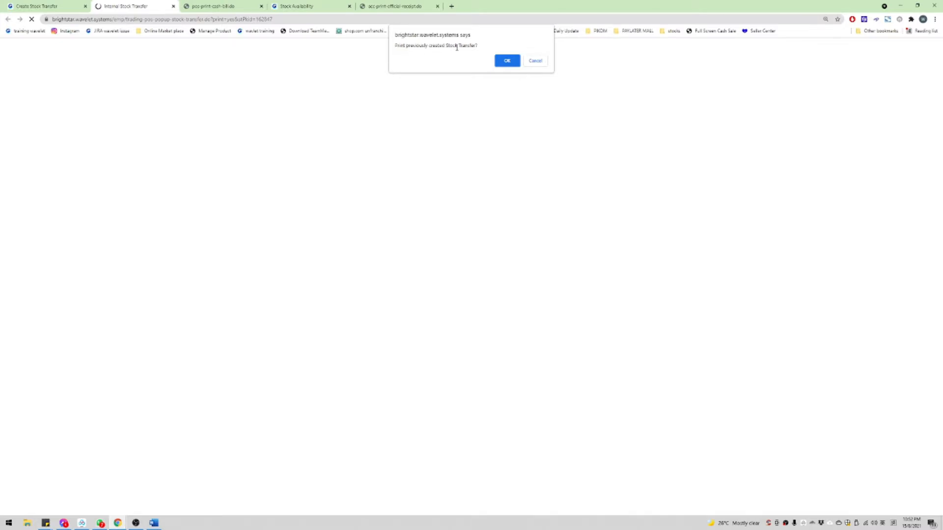
pyautogui.click(498, 60)
pyautogui.scroll(7, 479, 241)
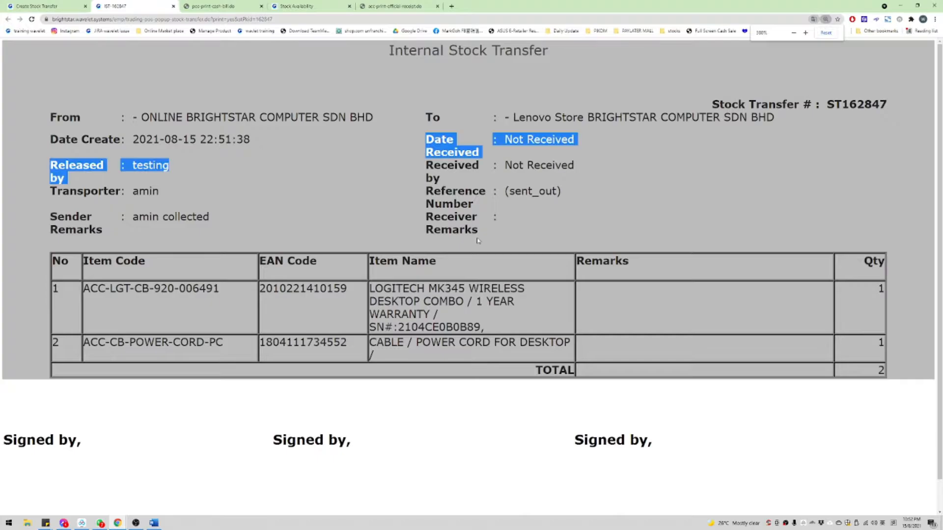
# Step: Review the transporter and receiver details on the Internal Stock Transfer sheet, then return to the creation form
pyautogui.click(479, 241)
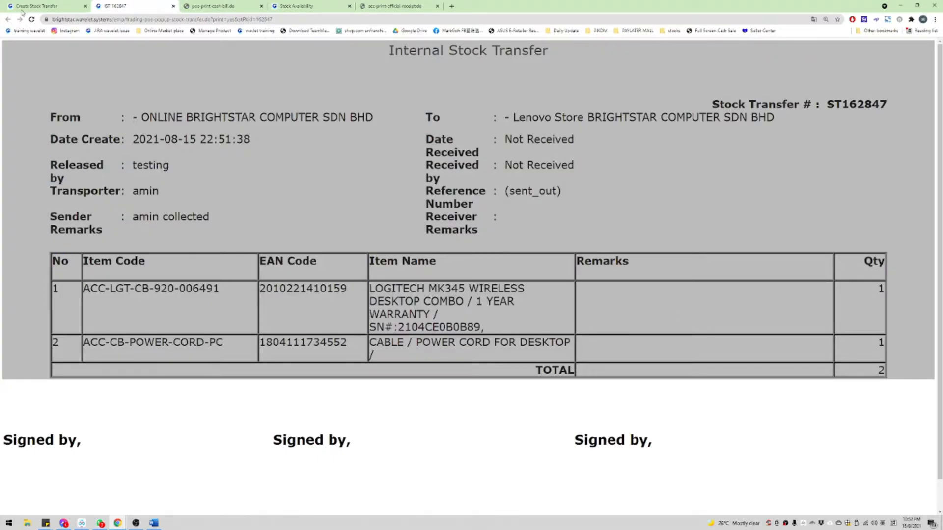
pyautogui.moveTo(131, 198); pyautogui.dragTo(209, 217)
pyautogui.click(428, 121)
pyautogui.moveTo(429, 121); pyautogui.dragTo(661, 241)
pyautogui.click(470, 144)
pyautogui.moveTo(426, 118); pyautogui.dragTo(596, 218)
pyautogui.click(597, 218)
pyautogui.click(38, 5)
pyautogui.hotkey('ctrl', '-')
pyautogui.hotkey('ctrl', '-')
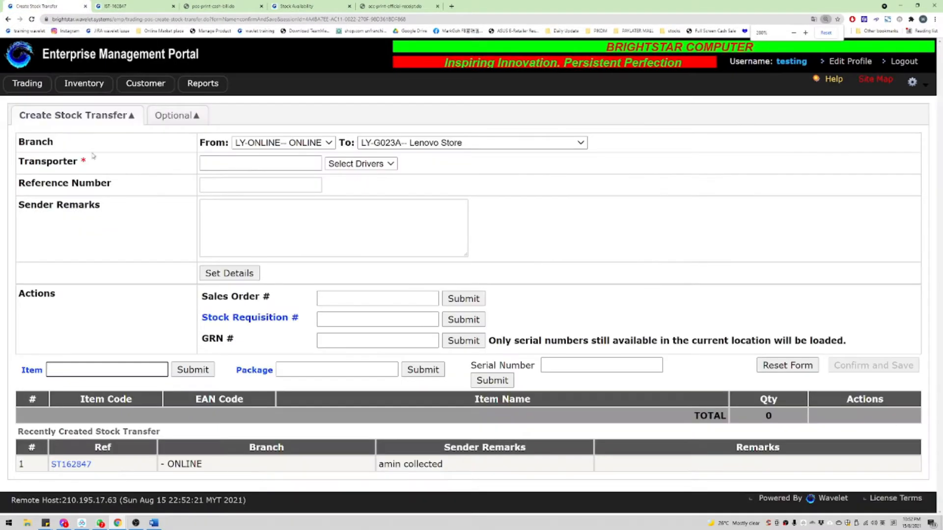
# Step: Look up transfer 162847 on the Cancel Stock Transfer page, copying the number from the printed sheet
pyautogui.moveTo(27, 83)
pyautogui.moveTo(99, 138)
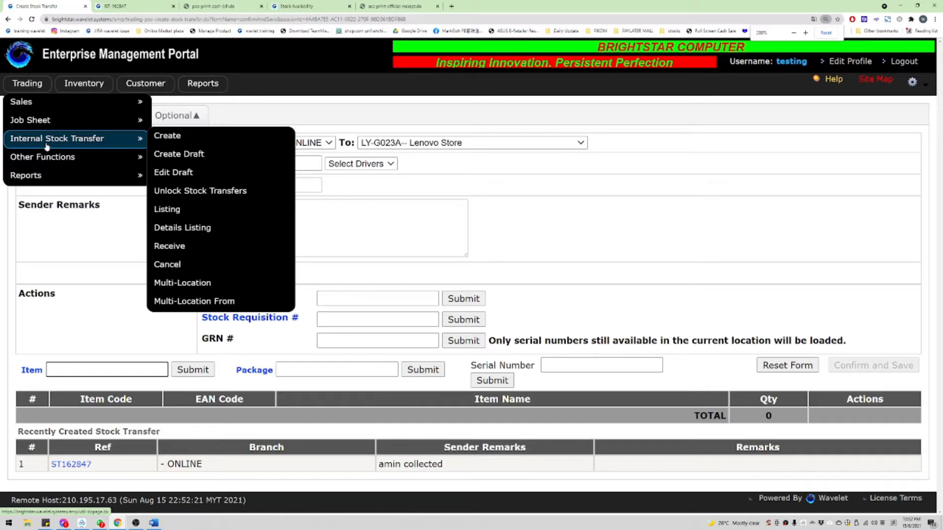
pyautogui.click(180, 271)
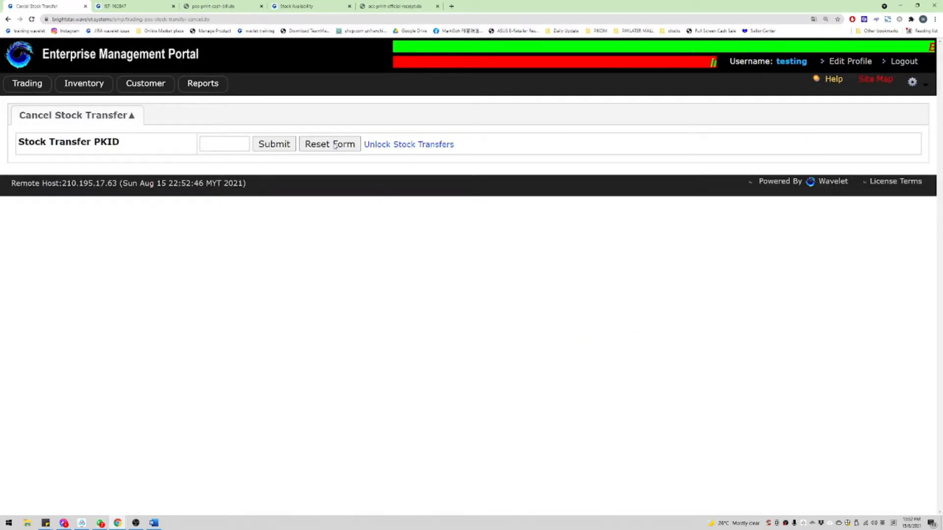
pyautogui.hotkey('ctrl', 'Tab')
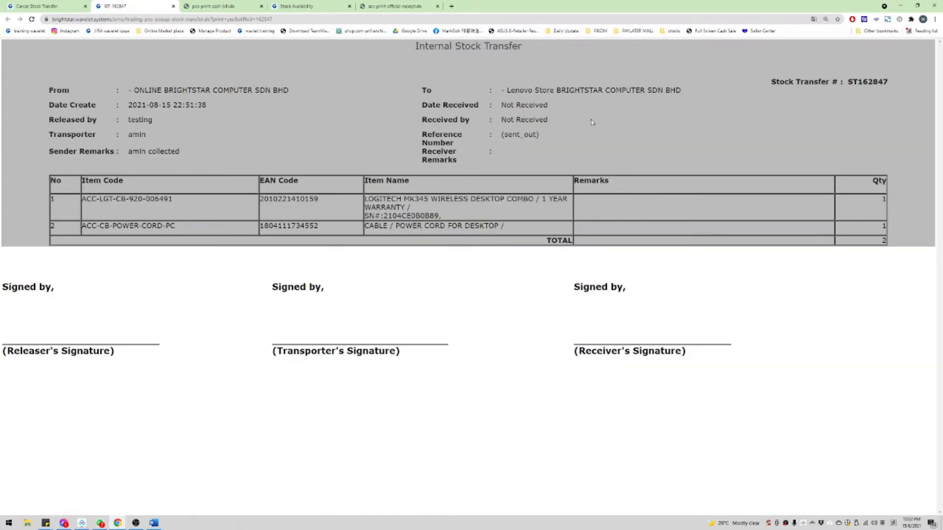
pyautogui.moveTo(859, 83); pyautogui.dragTo(888, 79)
pyautogui.hotkey('ctrl', 'c')
pyautogui.hotkey('ctrl', 'shift', 'Tab')
pyautogui.hotkey('ctrl', 'v')
pyautogui.click(260, 145)
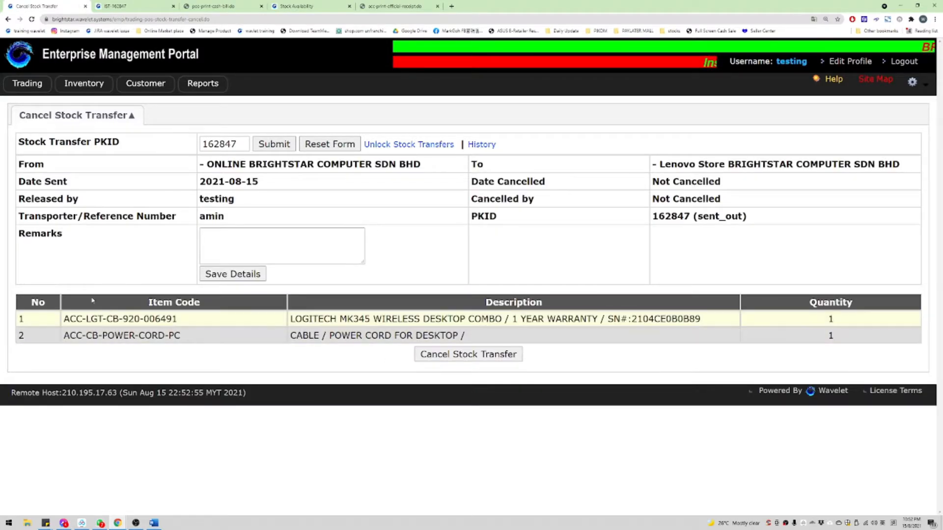
# Step: Check the transfer's sending online branch and receiving Lenovo Store
pyautogui.moveTo(215, 164); pyautogui.dragTo(439, 175)
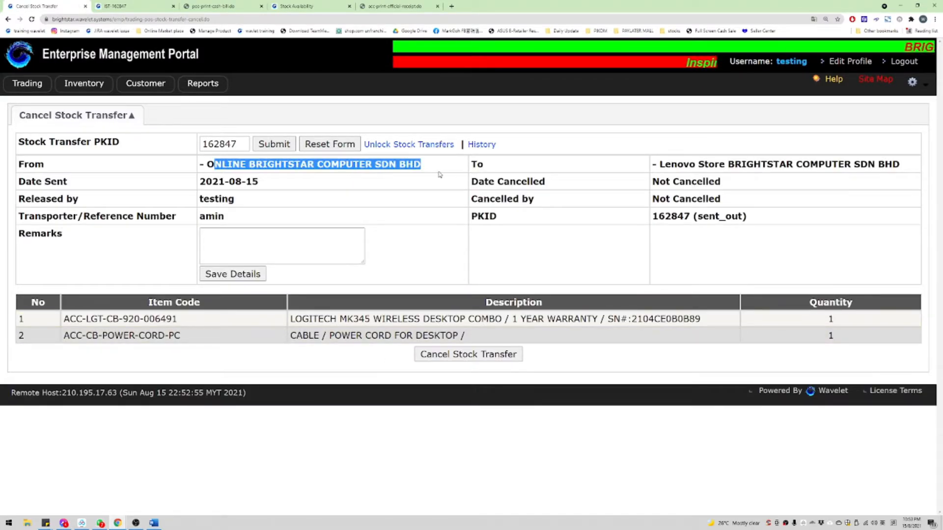
pyautogui.moveTo(207, 164); pyautogui.dragTo(372, 165)
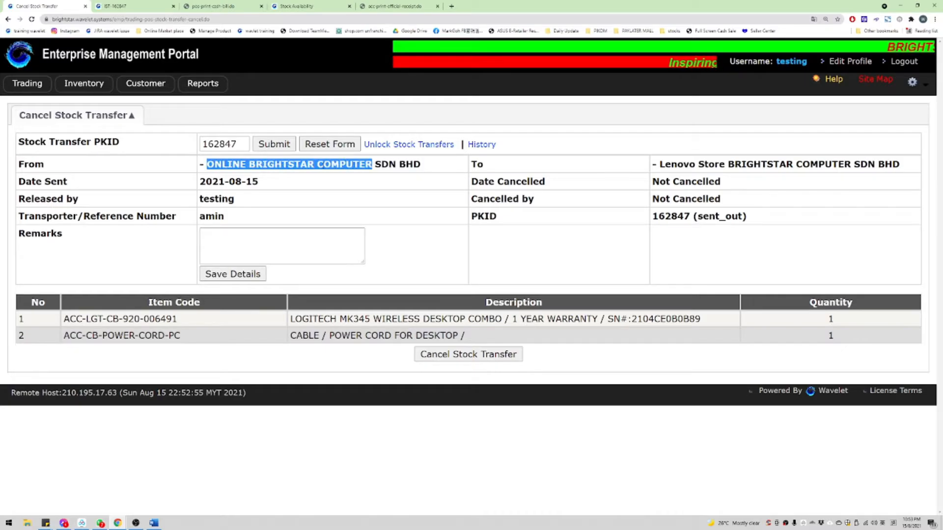
pyautogui.moveTo(207, 164); pyautogui.dragTo(420, 165)
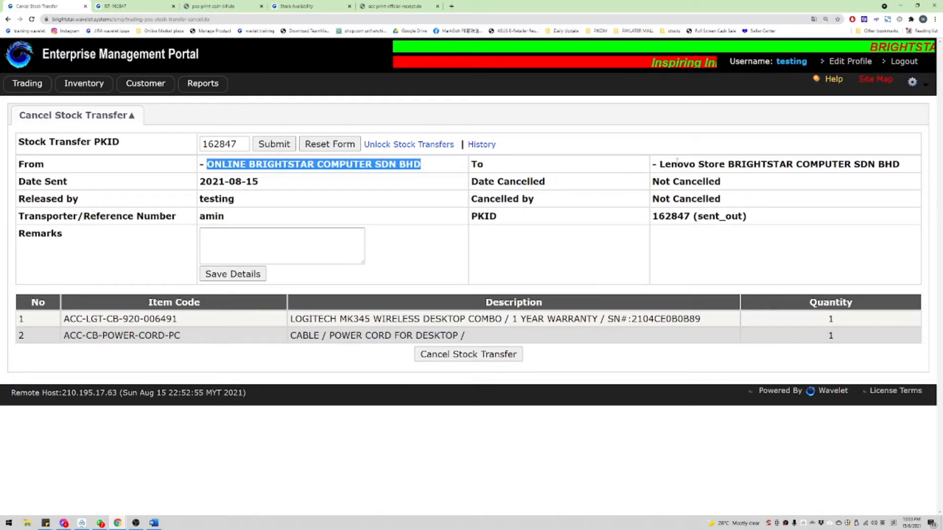
pyautogui.moveTo(665, 164); pyautogui.dragTo(835, 187)
# Step: Enter the remark 'wrong transfer and te' and cancel transfer 162847
pyautogui.click(248, 241)
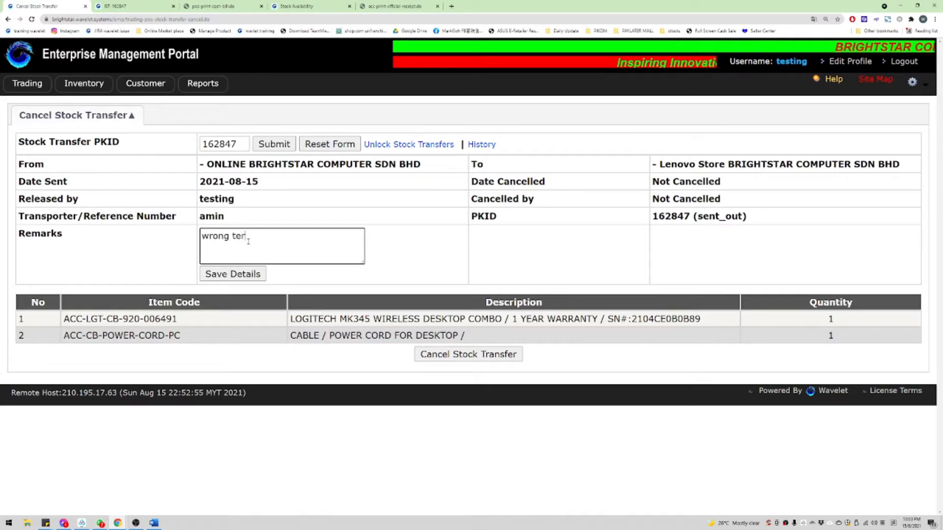
pyautogui.write('wrong transfer anb')
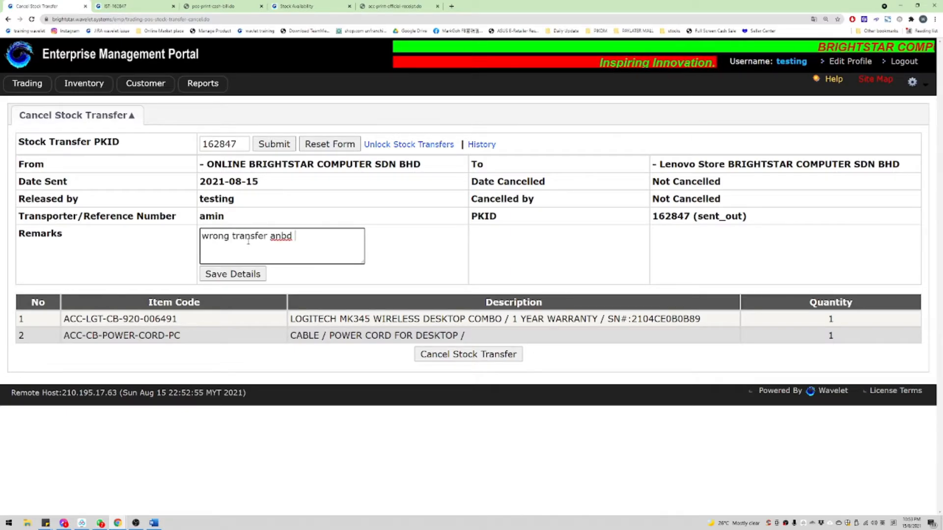
pyautogui.press('BackSpace')
pyautogui.write('d testing.')
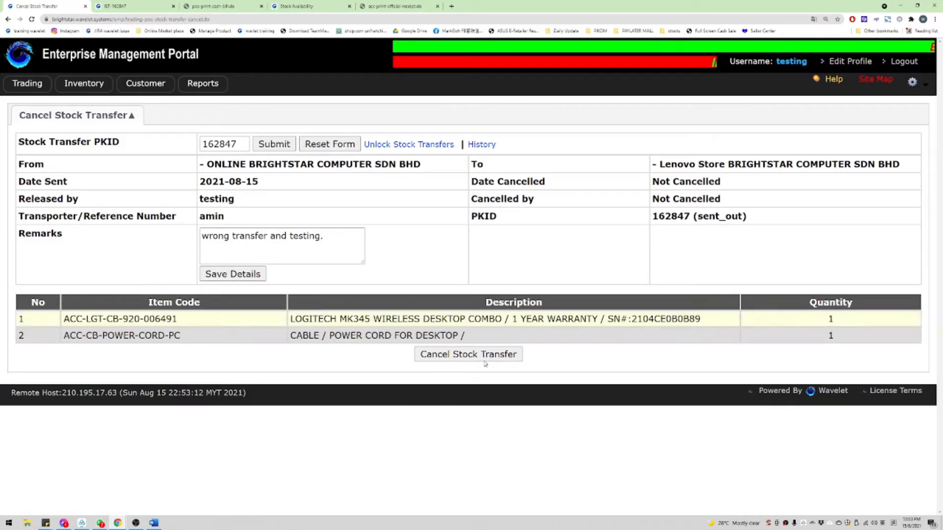
pyautogui.click(438, 354)
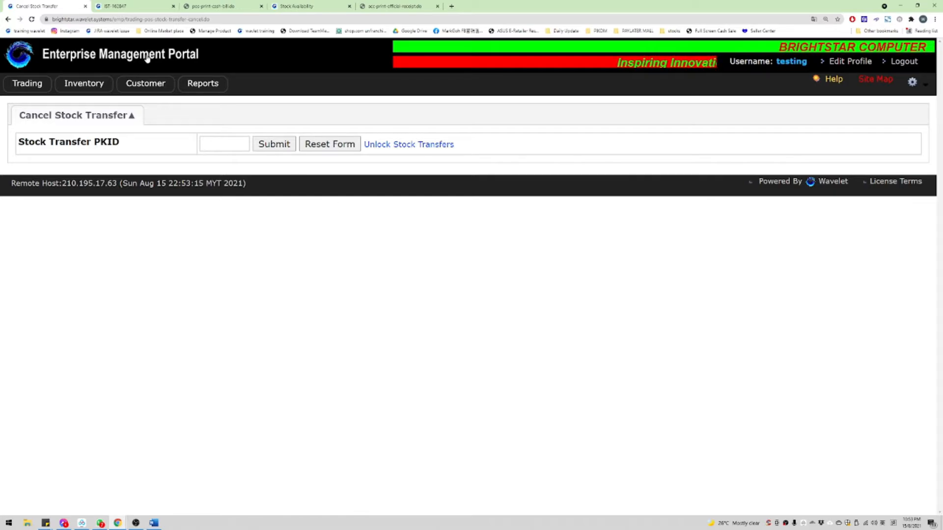
pyautogui.moveTo(72, 81)
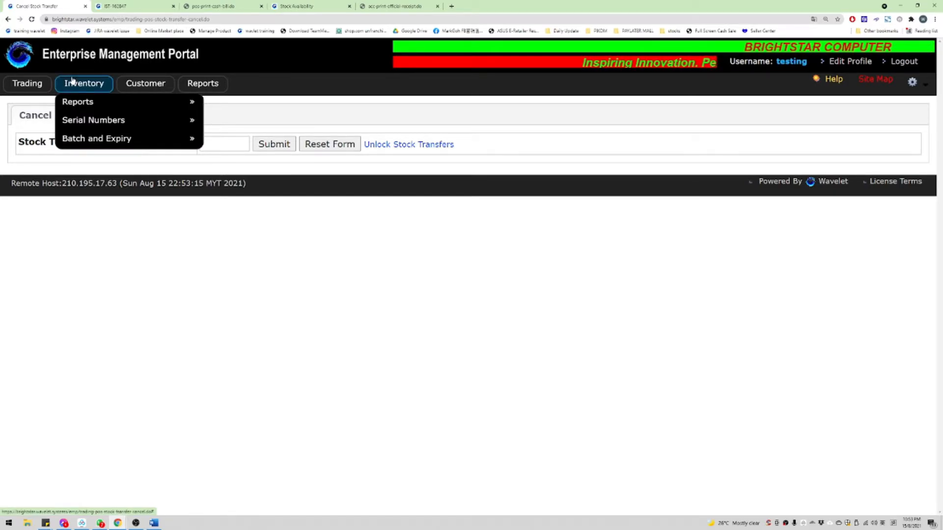
pyautogui.moveTo(28, 86)
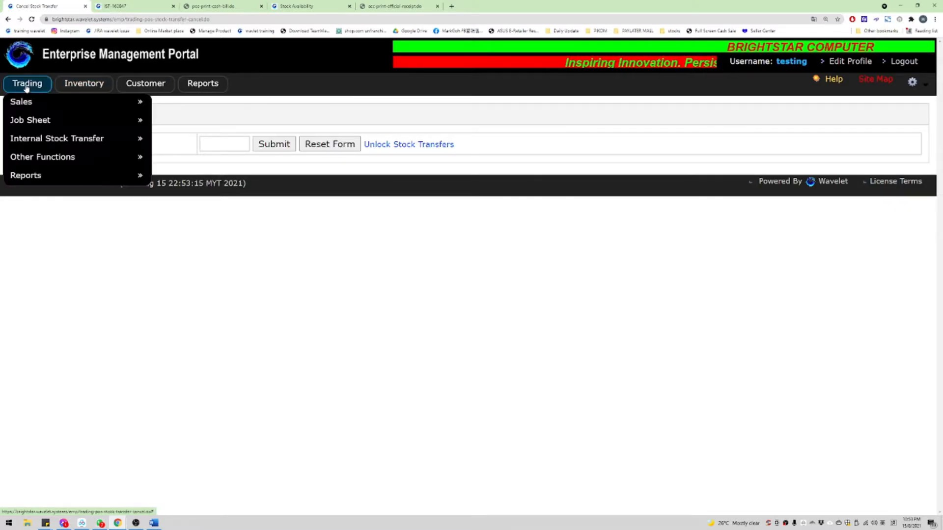
pyautogui.moveTo(140, 143)
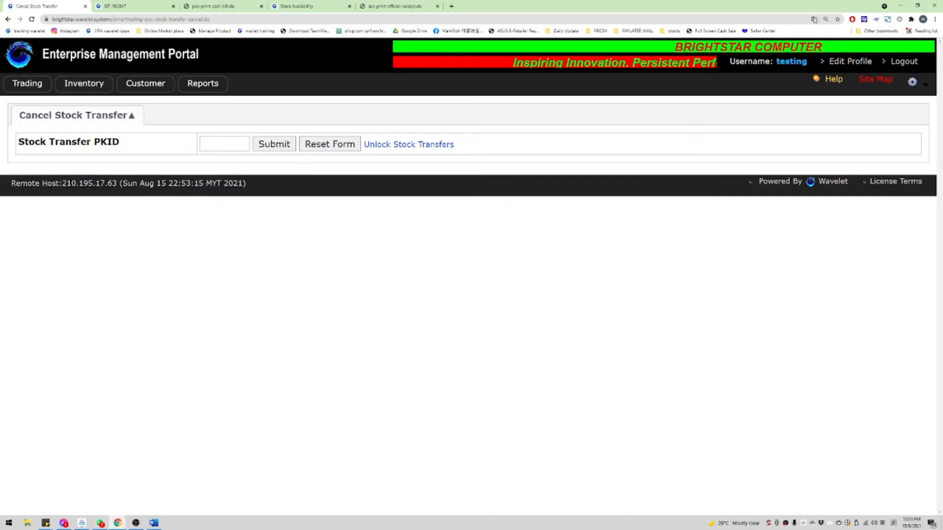
# Step: Open a new private browser window and load the brightstar portal login page
pyautogui.moveTo(534, 5); pyautogui.dragTo(1, 101)
pyautogui.click(446, 9)
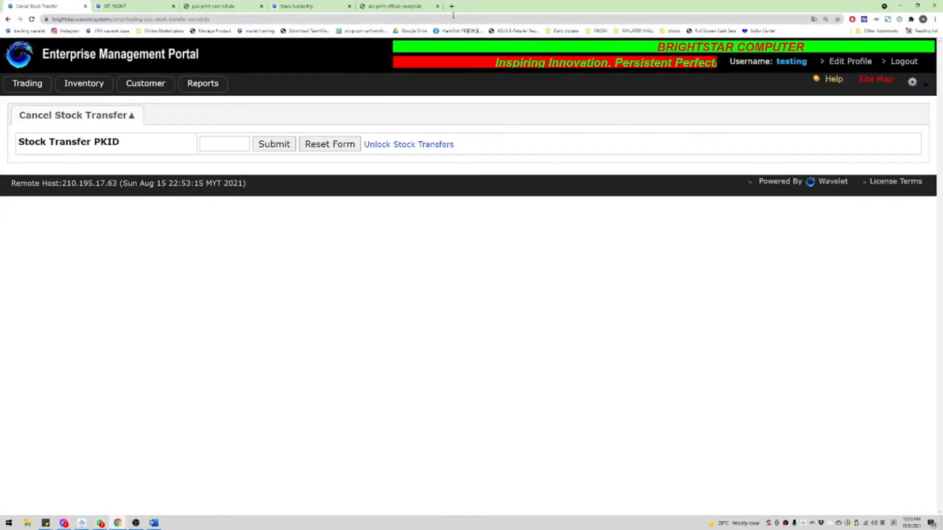
pyautogui.hotkey('ctrl', 'shift', 'n')
pyautogui.write('s')
pyautogui.press('BackSpace')
pyautogui.write('brightstar')
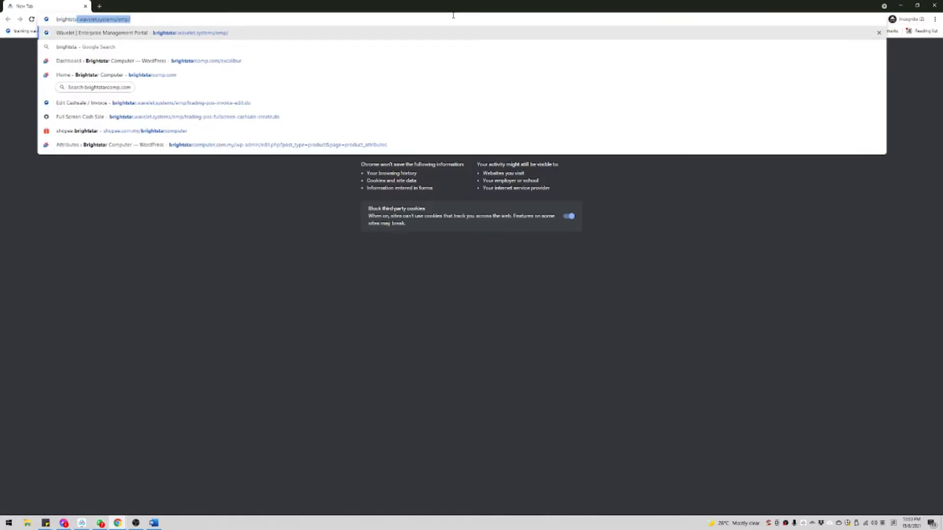
pyautogui.press('Return')
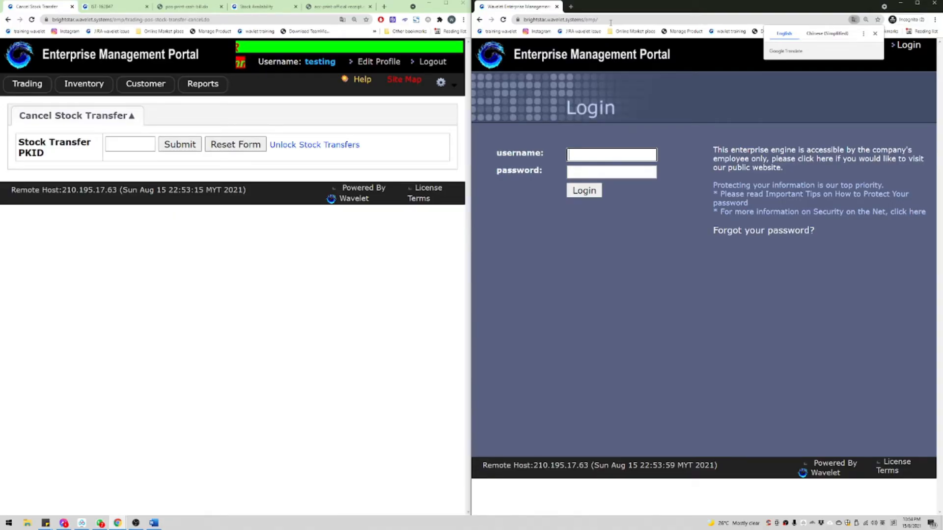
# Step: Log in with the user's credentials and open the Create Internal Stock Transfer form
pyautogui.write('wink')
pyautogui.press('Tab')
pyautogui.write('••')
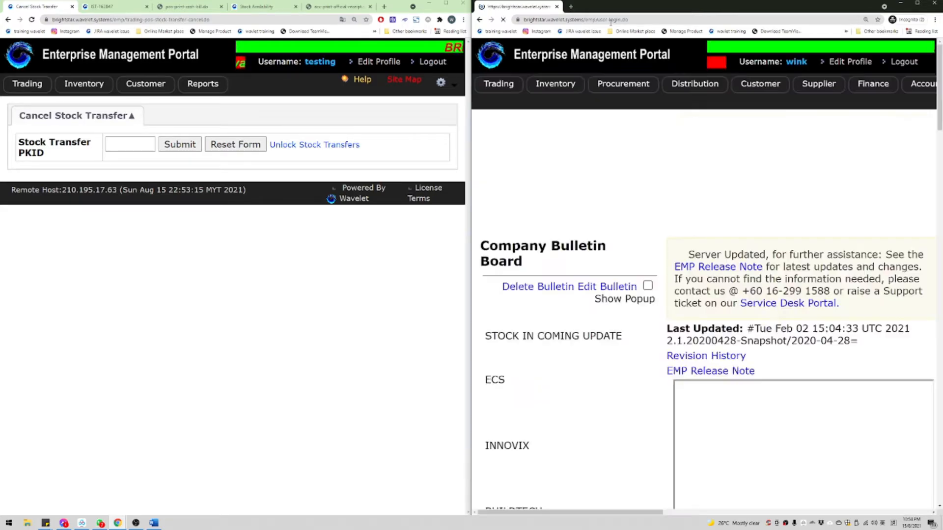
pyautogui.moveTo(498, 84)
pyautogui.moveTo(530, 193)
pyautogui.middleClick(661, 195)
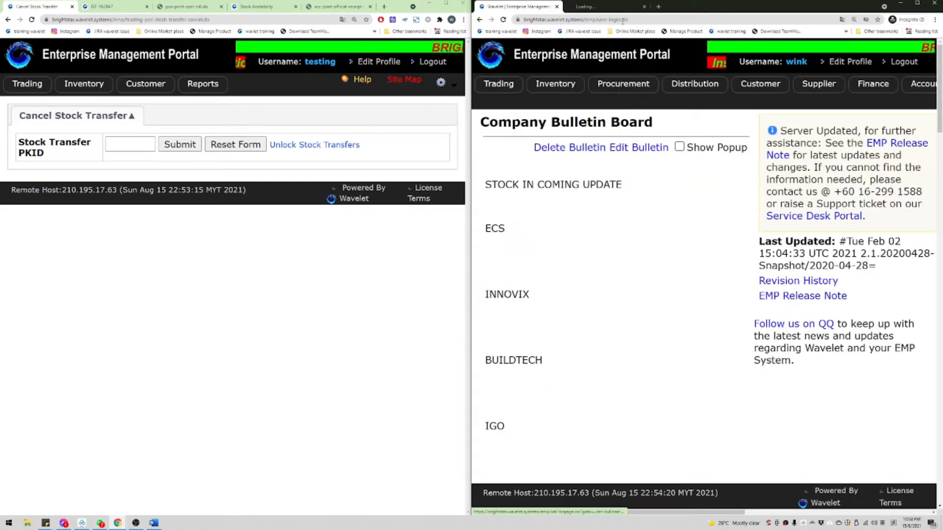
pyautogui.click(607, 7)
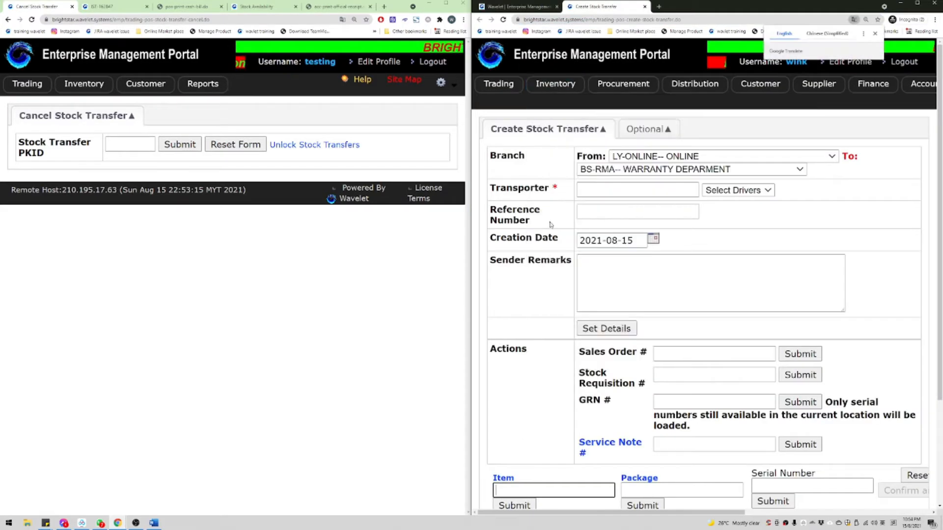
# Step: Set the transfer from LY-4001 to LY-ONLINE with transporter 'testing'
pyautogui.click(645, 156)
pyautogui.click(638, 290)
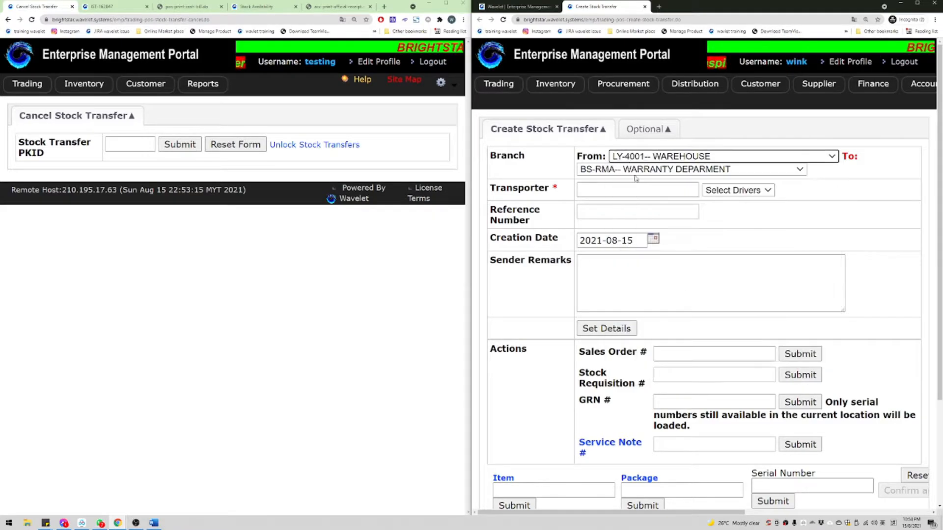
pyautogui.click(636, 170)
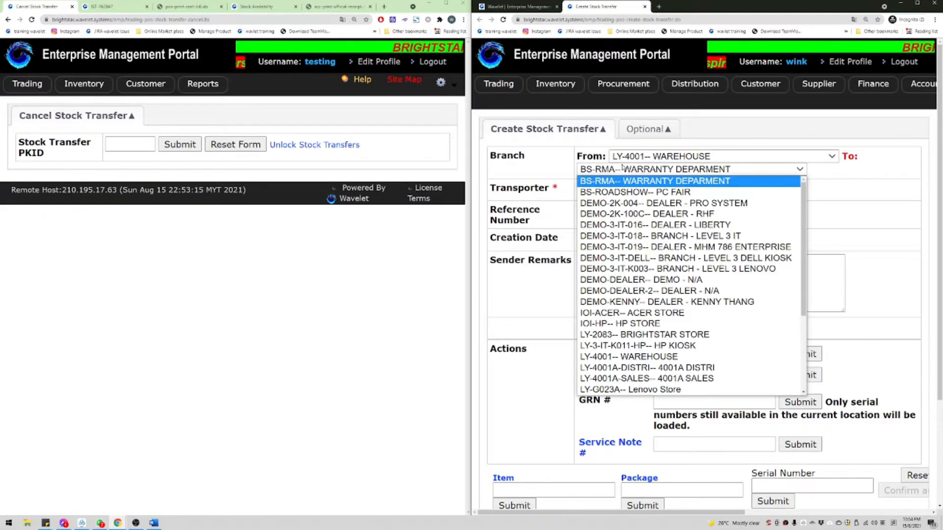
pyautogui.scroll(-5, 635, 334)
pyautogui.click(627, 335)
pyautogui.click(608, 192)
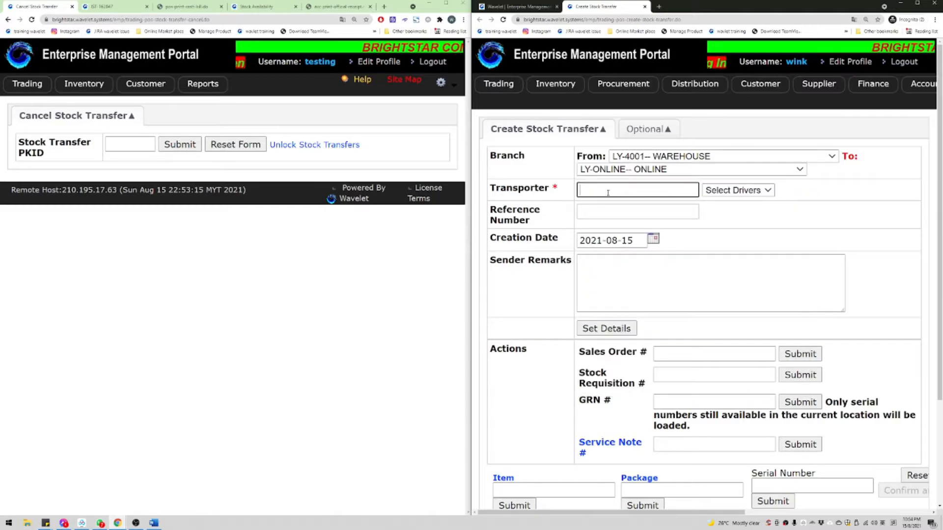
pyautogui.write('testing')
# Step: Add one ACC-CB-POWER-CORD-2PIN power cord and confirm, saving transfer ST162848
pyautogui.press('Tab')
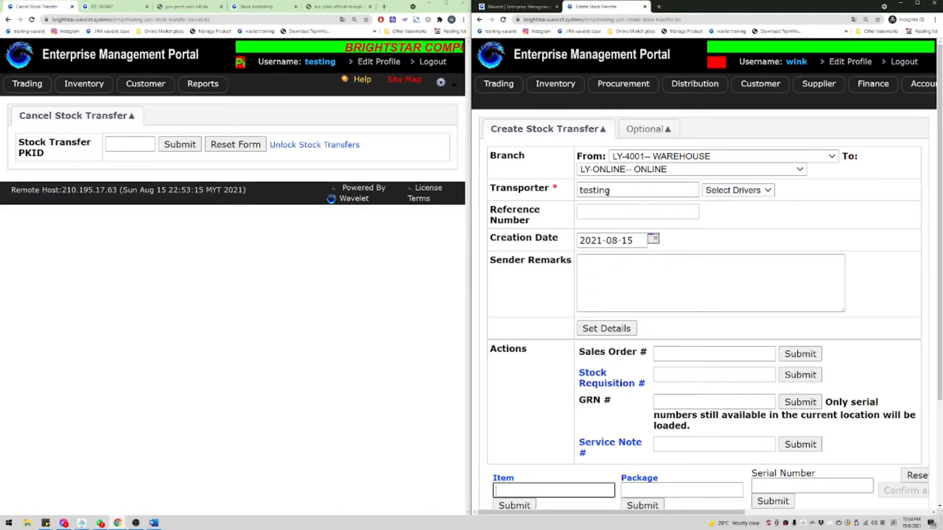
pyautogui.write('power')
pyautogui.press('Return')
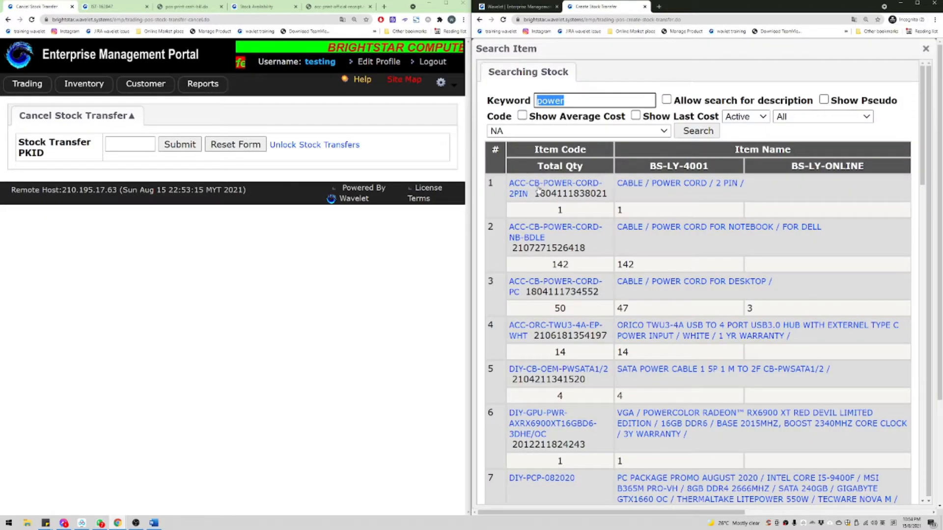
pyautogui.click(535, 189)
pyautogui.press('Return')
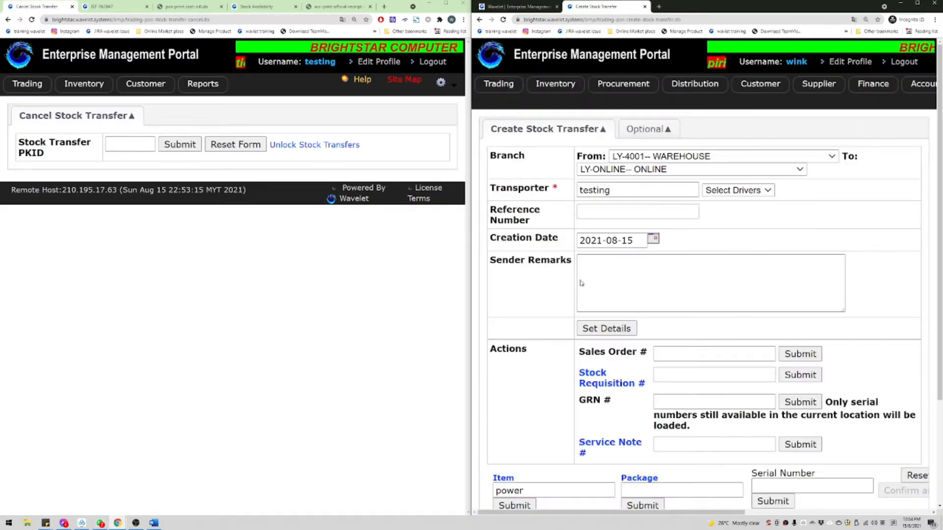
pyautogui.click(906, 491)
pyautogui.press('Return')
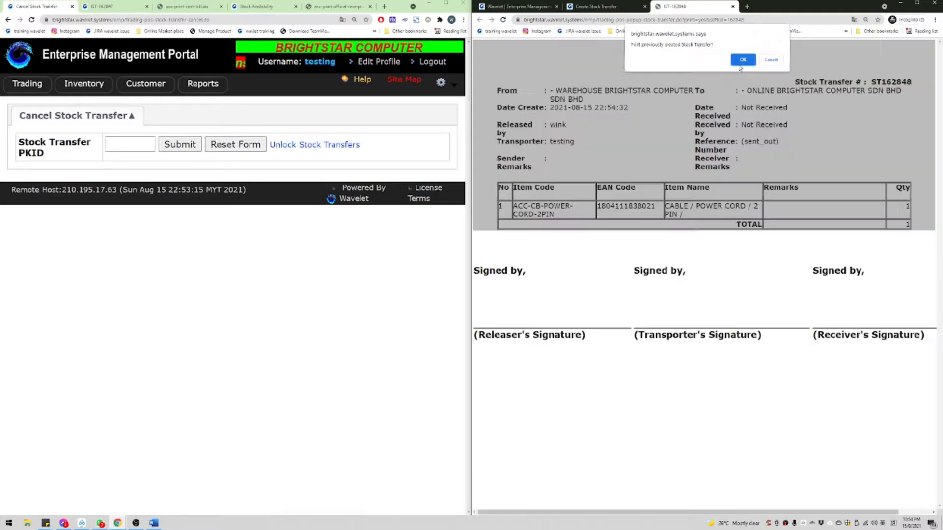
# Step: Print transfer ST162848 and return to the original portal window
pyautogui.click(741, 64)
pyautogui.moveTo(594, 108); pyautogui.dragTo(731, 224)
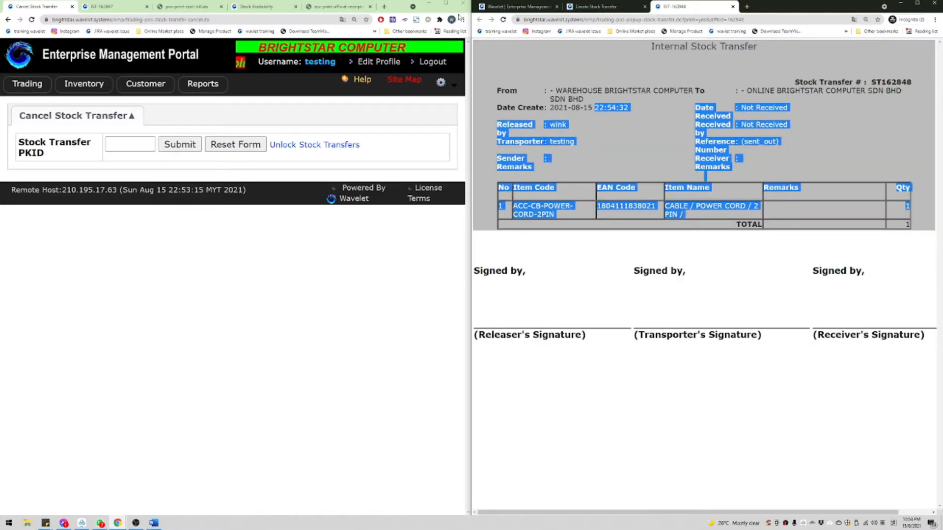
pyautogui.click(446, 4)
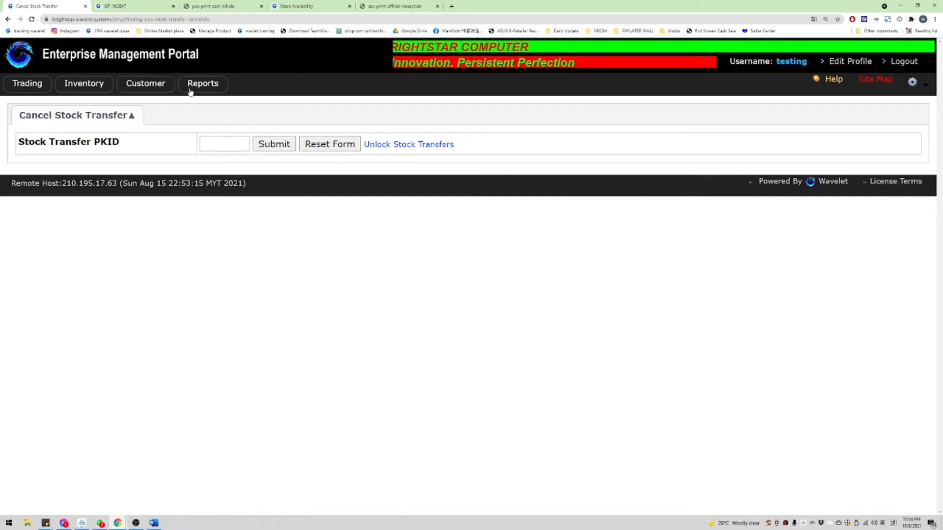
# Step: Generate the Stock Transfer Details Listing for all From and To branches, state Sent Out
pyautogui.moveTo(42, 91)
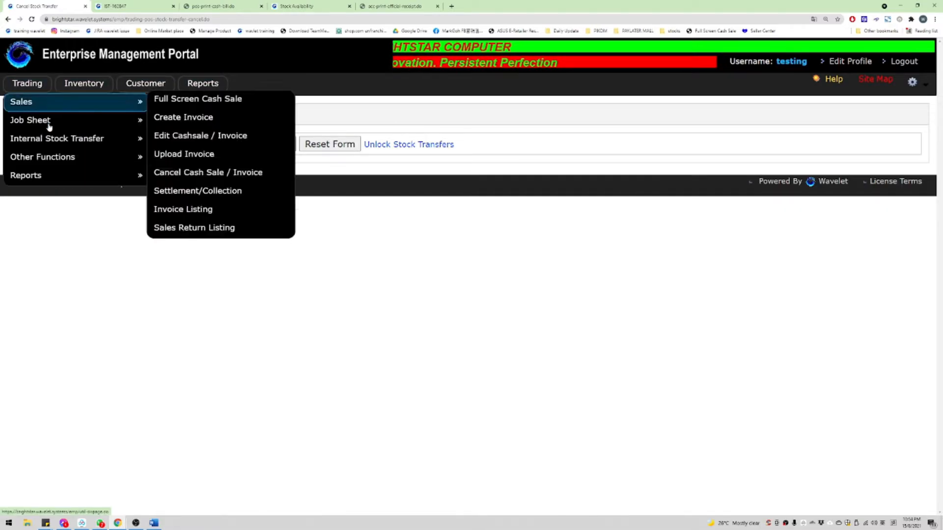
pyautogui.moveTo(25, 140)
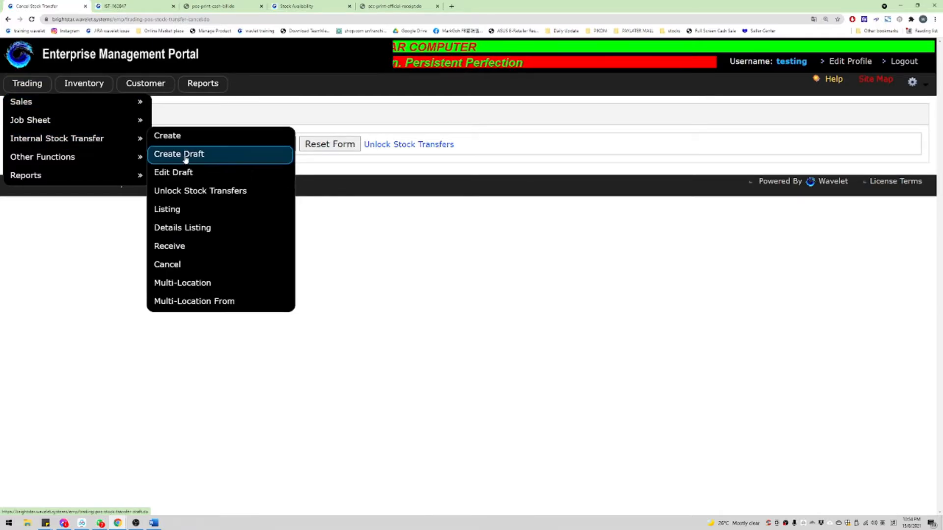
pyautogui.click(183, 231)
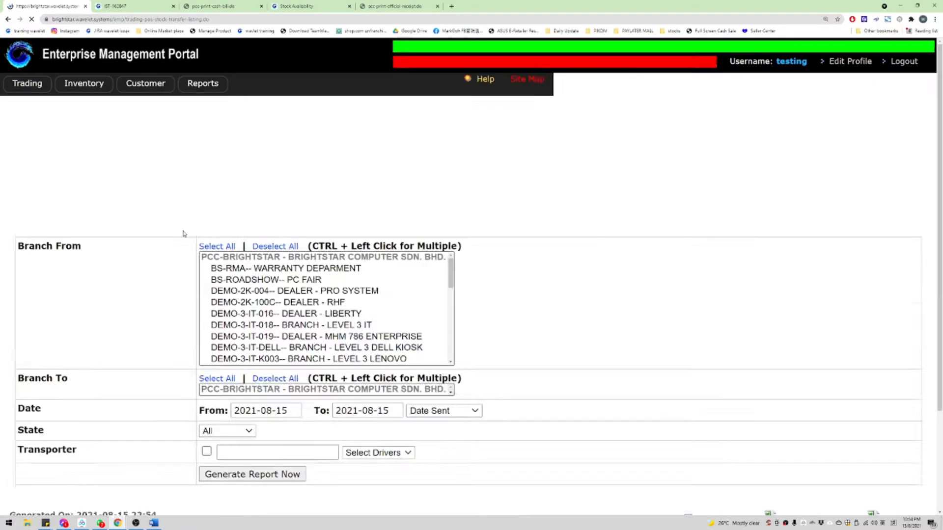
pyautogui.click(219, 144)
pyautogui.scroll(-1, 243, 241)
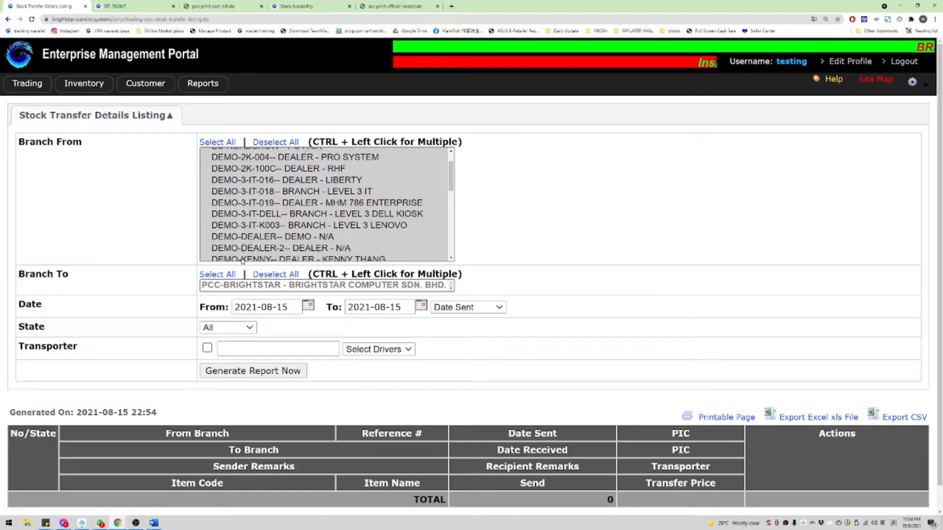
pyautogui.click(217, 274)
pyautogui.scroll(-1, 273, 287)
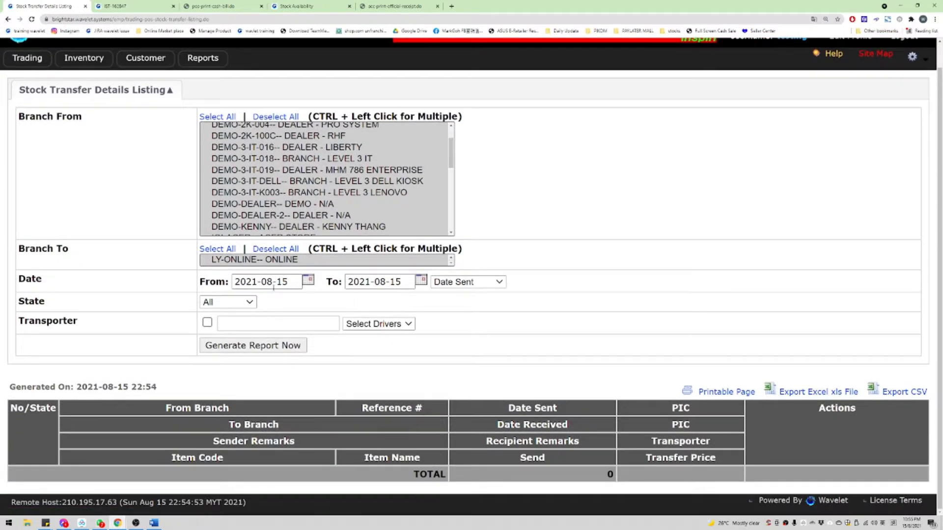
pyautogui.click(228, 302)
pyautogui.click(221, 324)
pyautogui.click(253, 345)
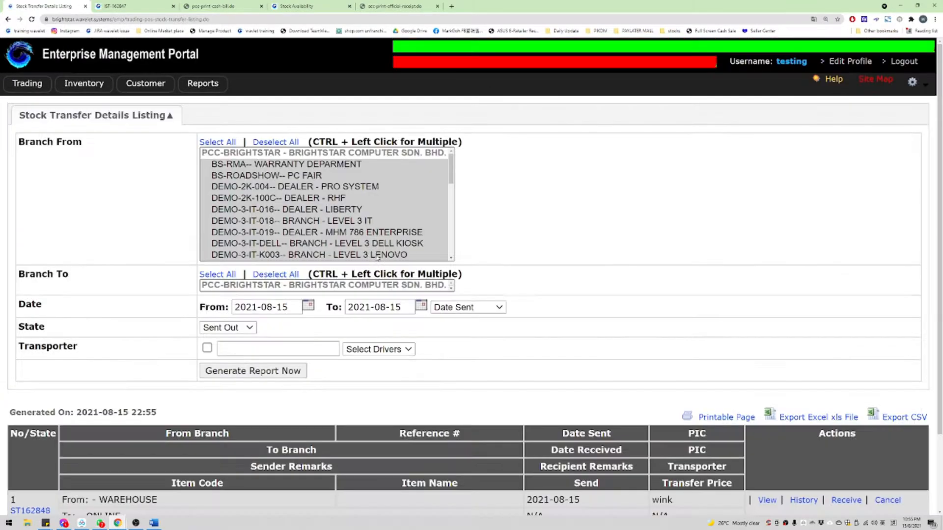
pyautogui.scroll(-5, 378, 236)
pyautogui.scroll(-2, 506, 240)
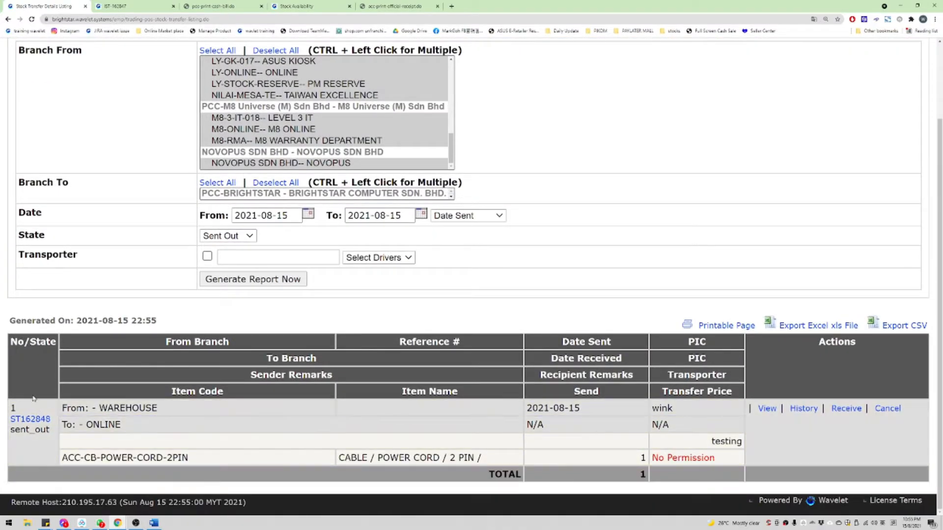
# Step: Review ST162848's releaser, transporter, receiving company and Not Received status, then return to the listing
pyautogui.click(766, 409)
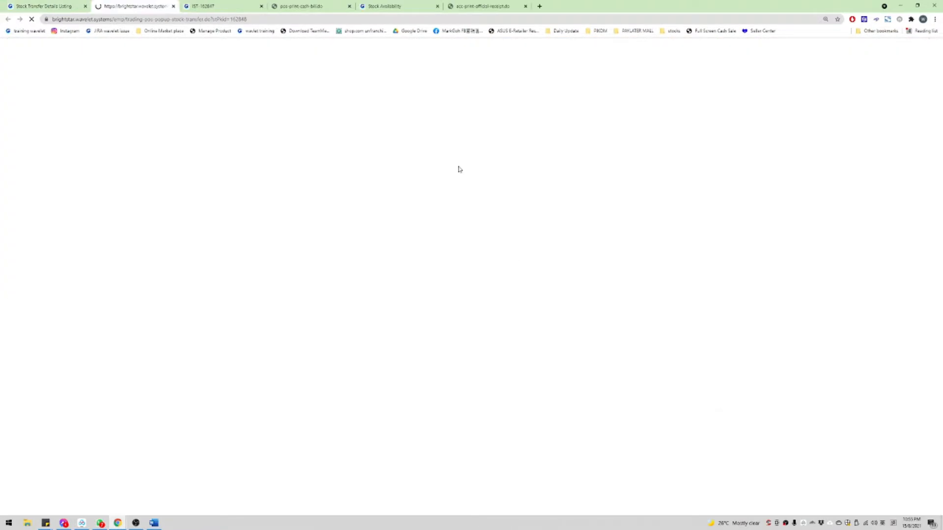
pyautogui.moveTo(687, 63); pyautogui.dragTo(701, 200)
pyautogui.click(701, 200)
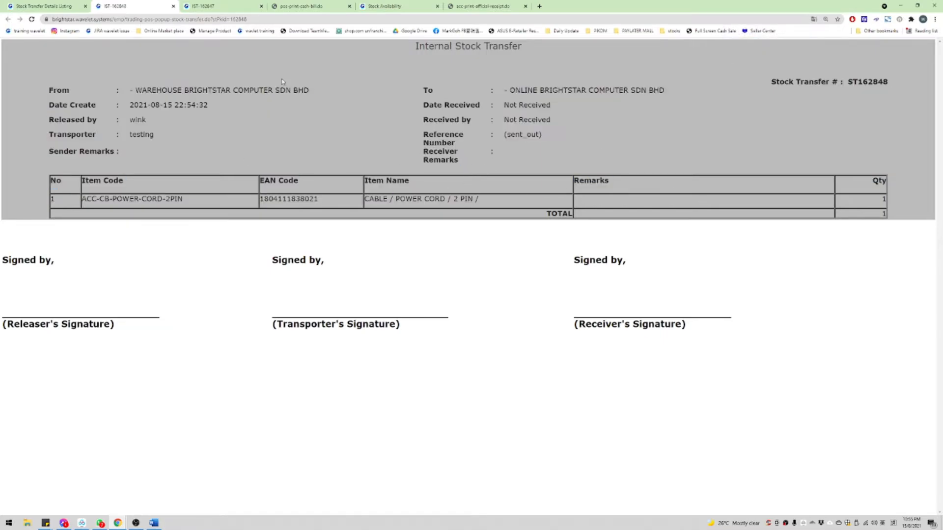
pyautogui.moveTo(62, 120); pyautogui.dragTo(146, 127)
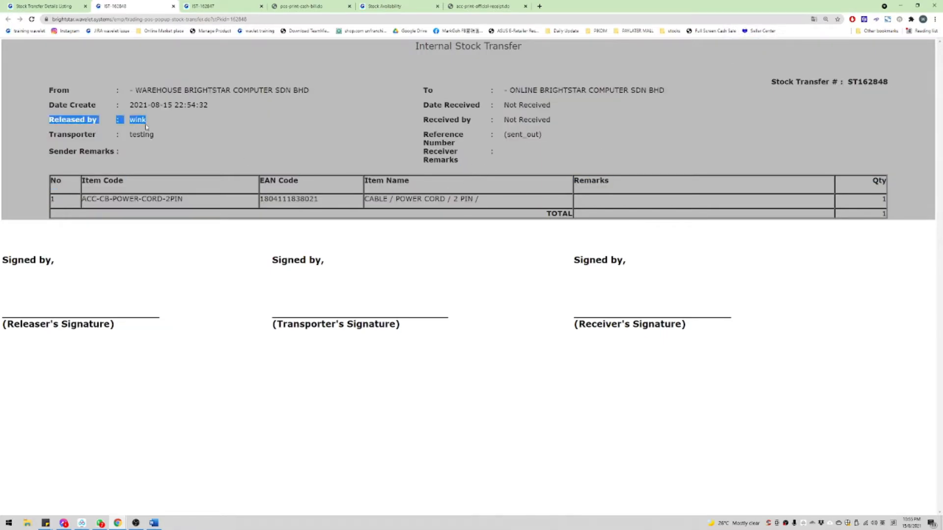
pyautogui.moveTo(48, 136); pyautogui.dragTo(153, 132)
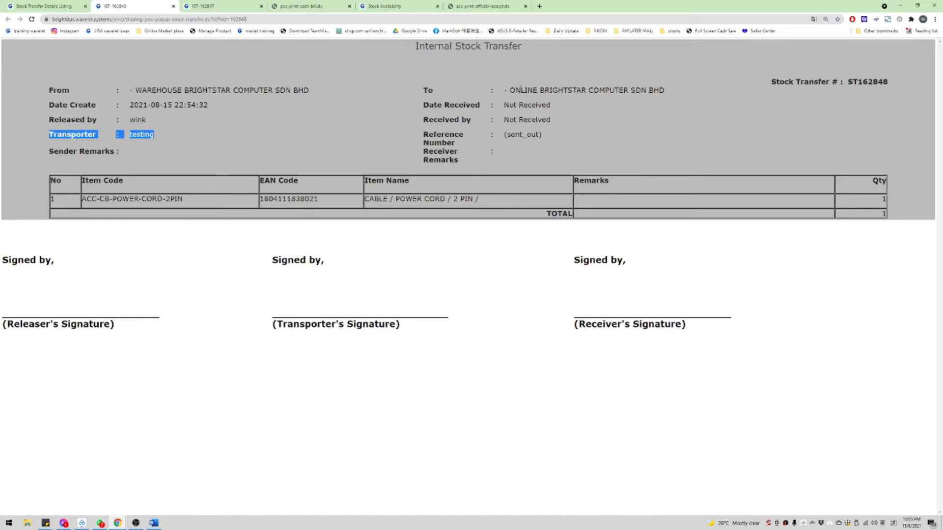
pyautogui.moveTo(528, 90); pyautogui.dragTo(665, 92)
pyautogui.click(519, 118)
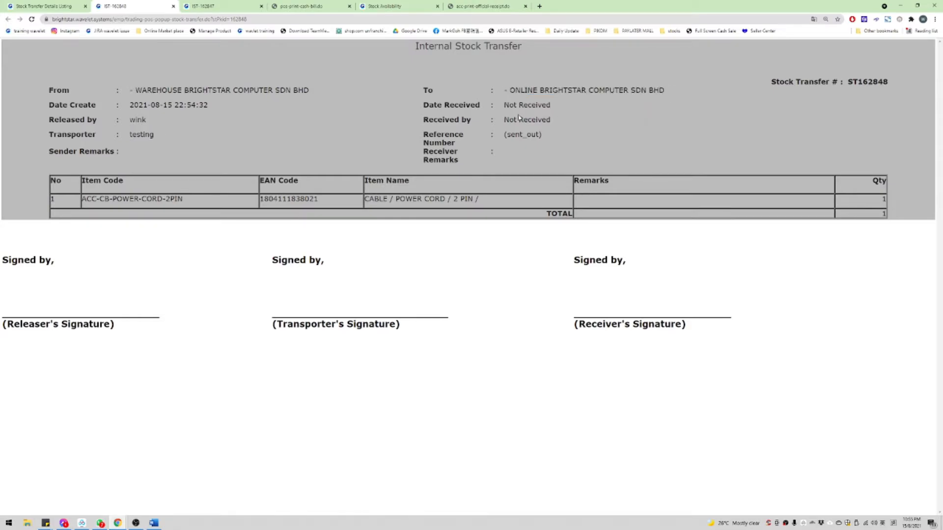
pyautogui.moveTo(431, 105); pyautogui.dragTo(551, 104)
pyautogui.moveTo(444, 119); pyautogui.dragTo(598, 123)
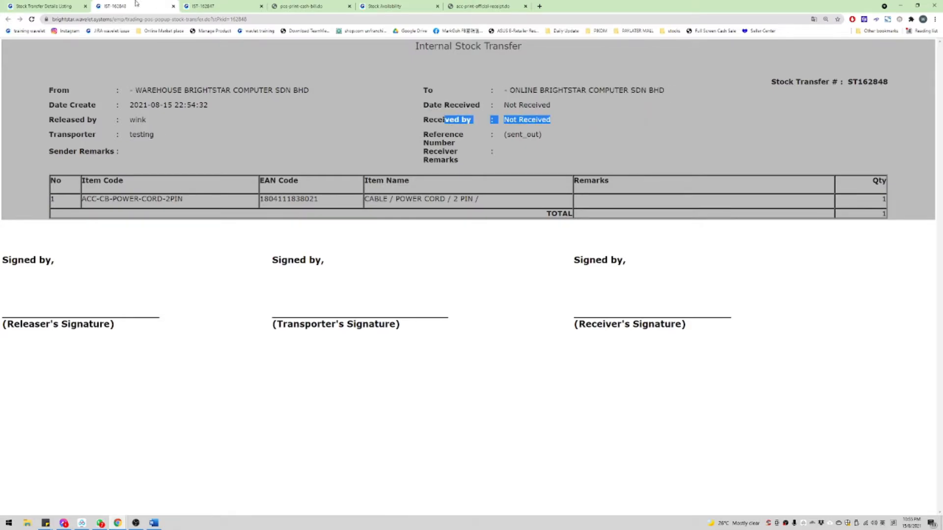
pyautogui.click(66, 6)
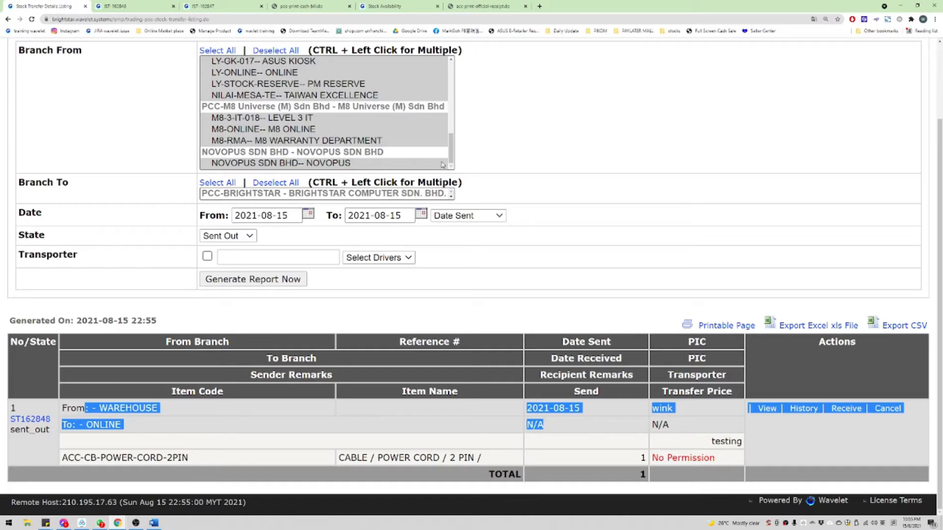
# Step: Receive transfer ST162848, confirming the stock arrived in full
pyautogui.click(851, 412)
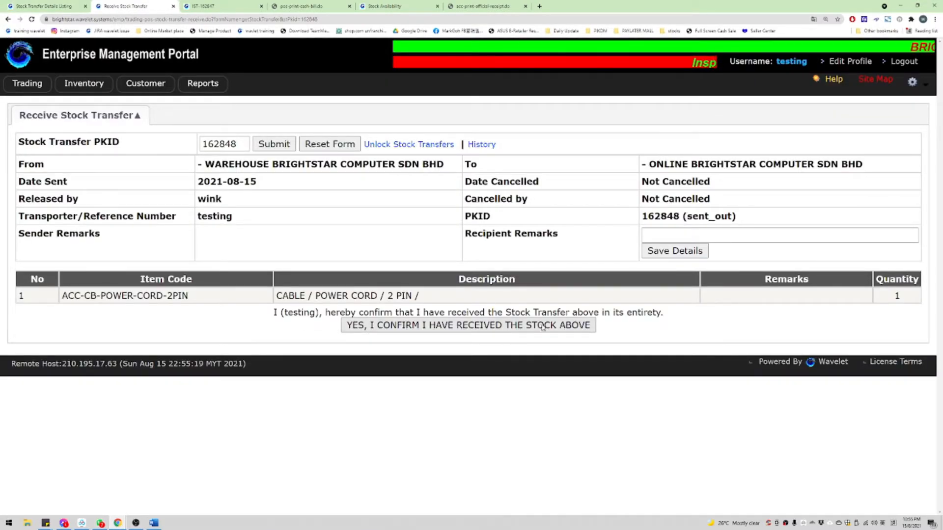
pyautogui.click(581, 326)
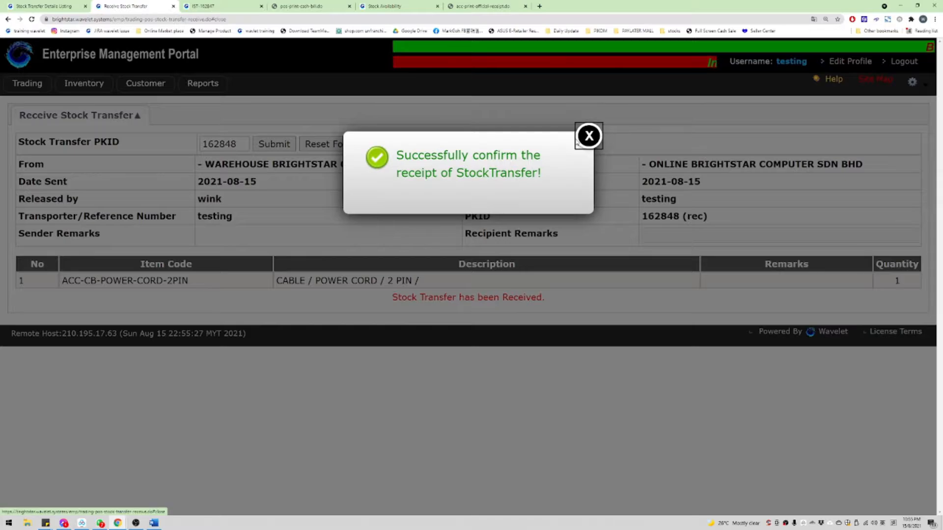
pyautogui.click(579, 139)
# Step: Open the Stock Availability report in a new tab and select item code ACC-CB-POWER-CORD-2PIN
pyautogui.moveTo(79, 84)
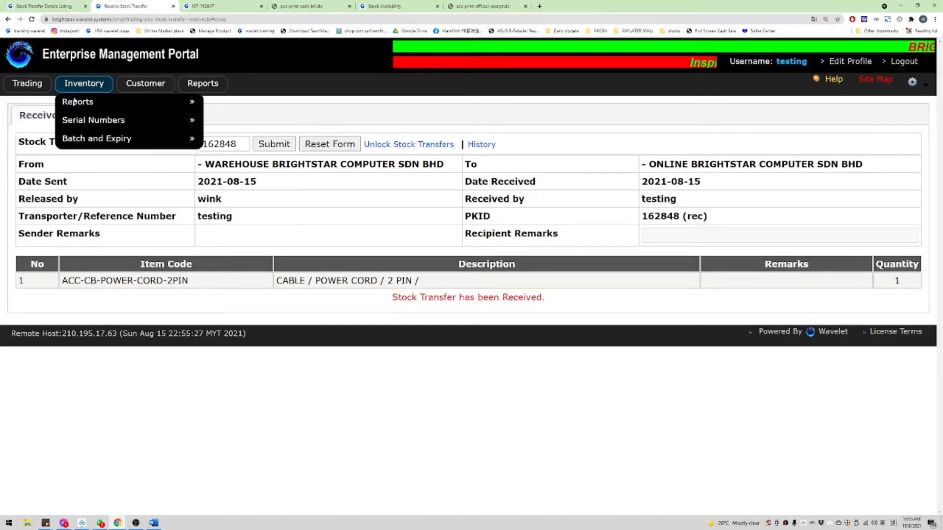
pyautogui.moveTo(74, 102)
pyautogui.middleClick(267, 120)
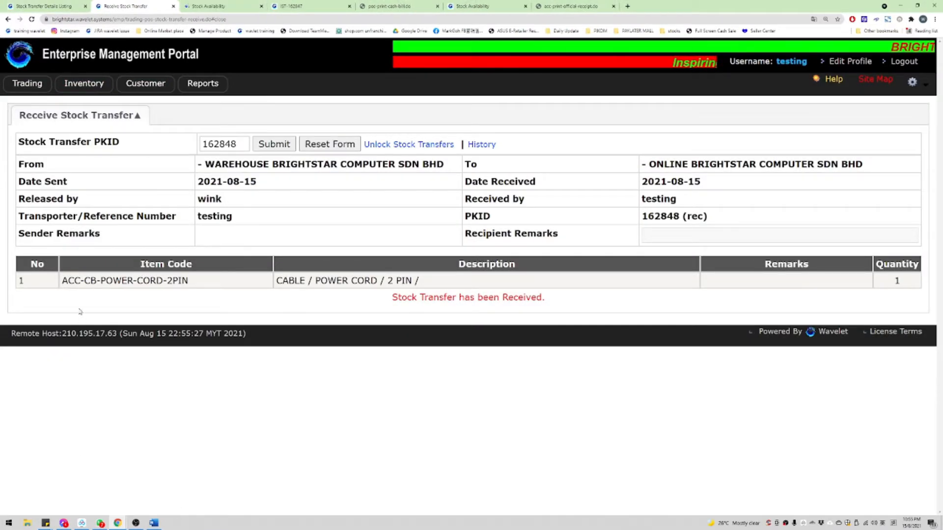
pyautogui.moveTo(61, 281); pyautogui.dragTo(213, 284)
pyautogui.hotkey('ctrl', 'c')
# Step: Run Stock Availability for ACC-CB-POWER-CORD-2PIN at BS-LY-ONLINE, showing 1 in stock, then switch to Word
pyautogui.hotkey('ctrl', 'Tab')
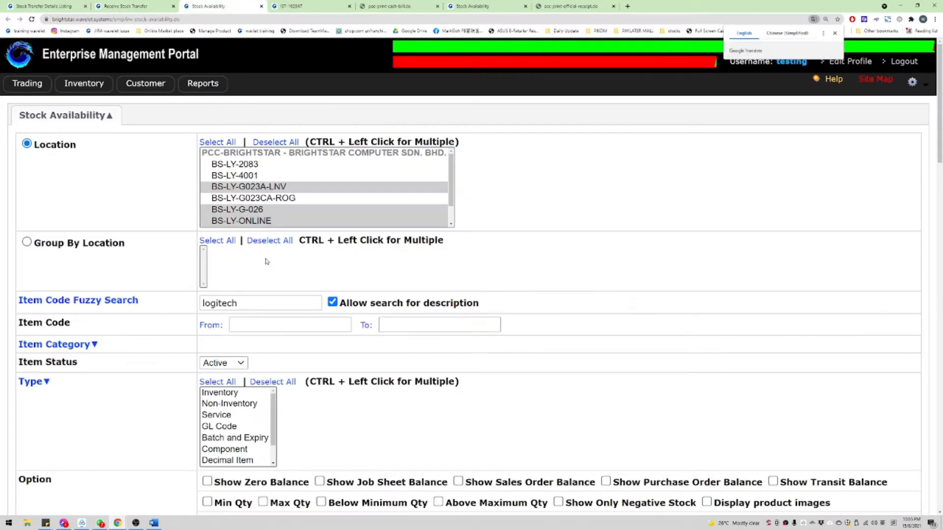
pyautogui.click(262, 221)
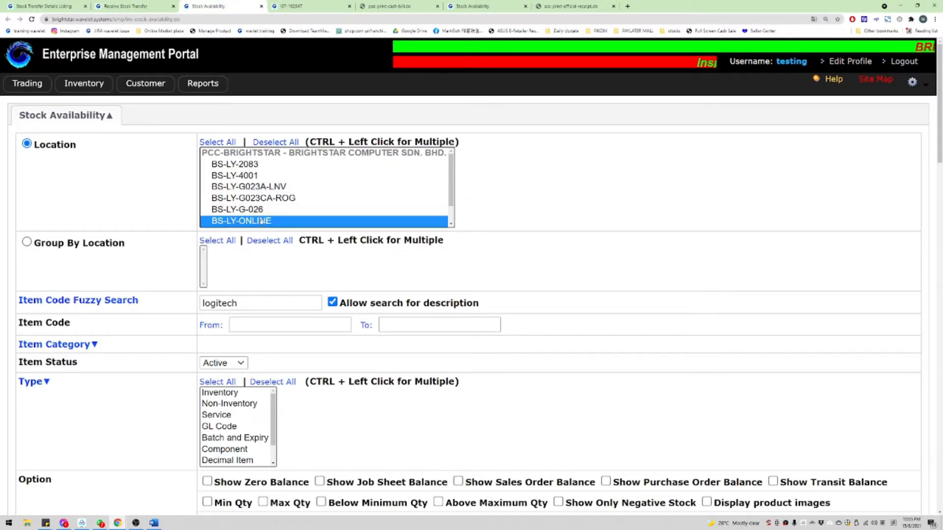
pyautogui.doubleClick(267, 308)
pyautogui.hotkey('ctrl', 'v')
pyautogui.press('Return')
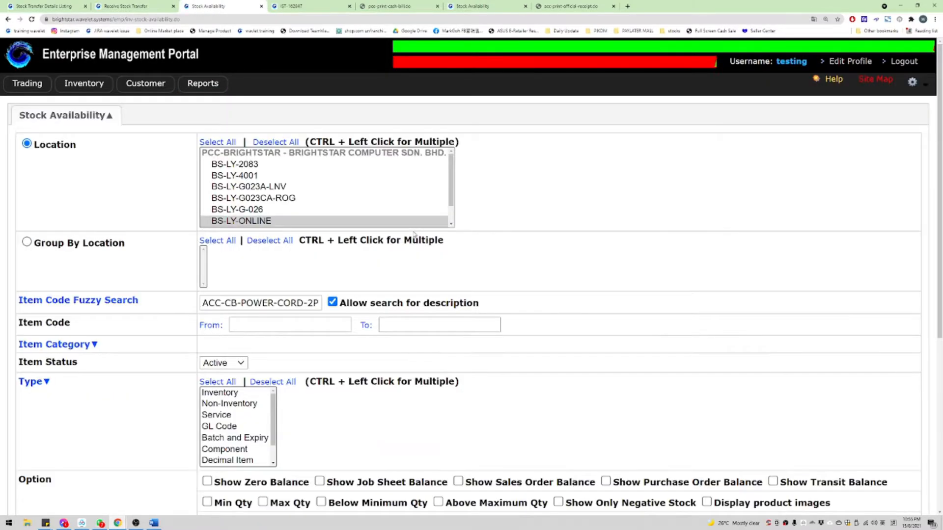
pyautogui.moveTo(376, 421); pyautogui.dragTo(690, 440)
pyautogui.click(743, 454)
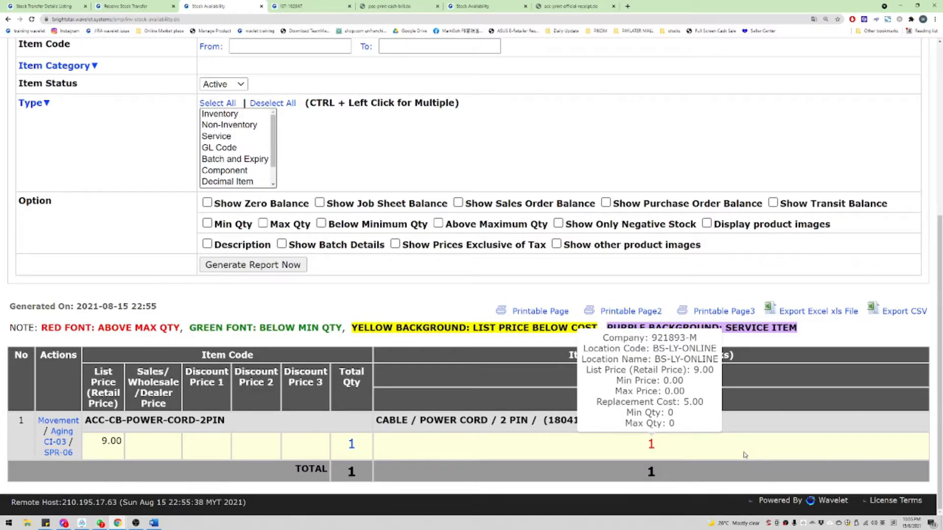
pyautogui.click(154, 523)
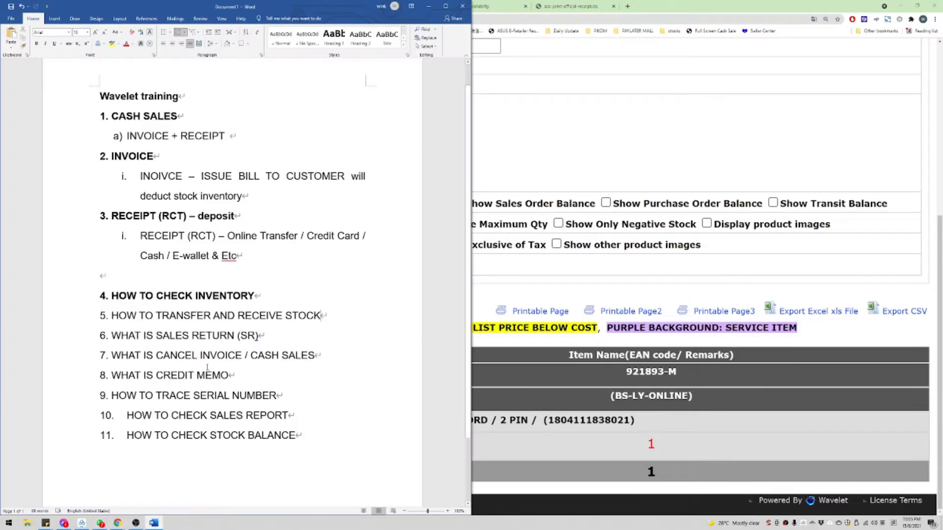
# Step: Bold point 5 'HOW TO TRANSFER AND RECEIVE STOCK' and start an indented sub-point a) below it
pyautogui.moveTo(347, 316); pyautogui.dragTo(112, 315)
pyautogui.hotkey('ctrl', 'b')
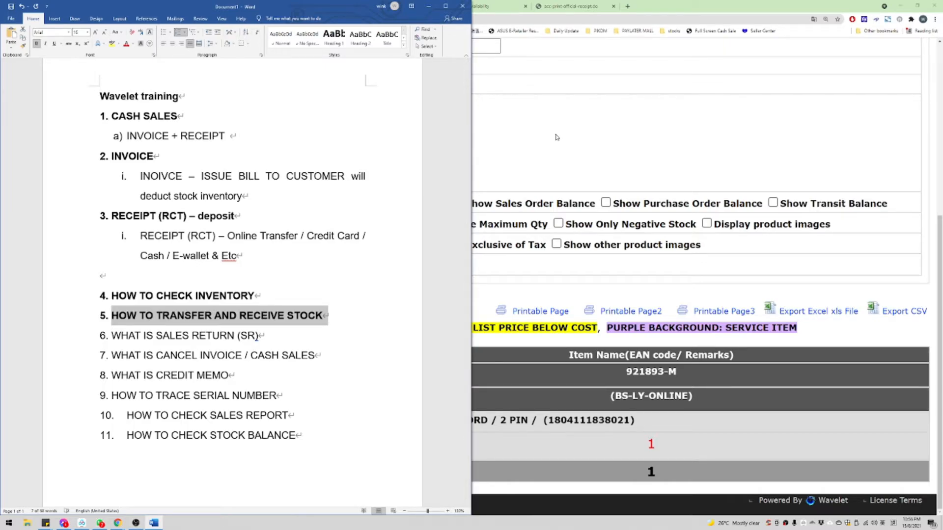
pyautogui.click(337, 324)
pyautogui.press('Return')
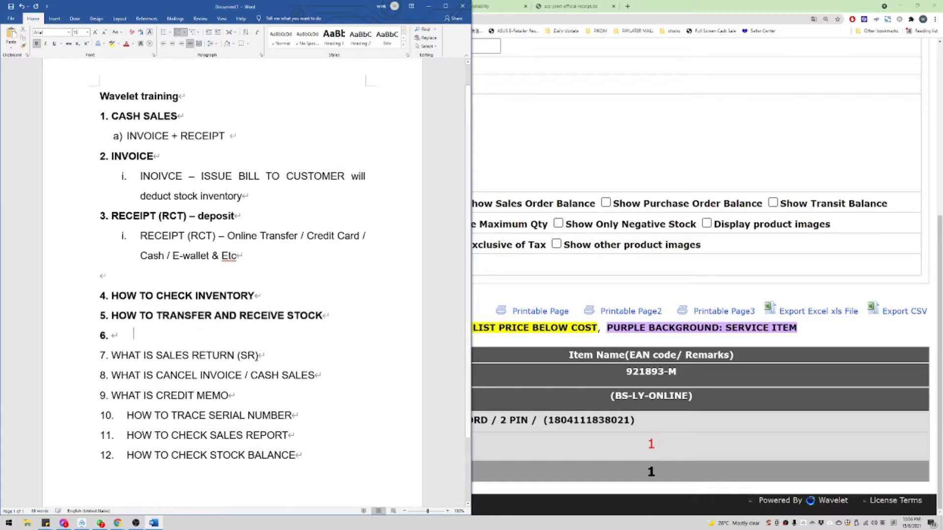
pyautogui.press('Tab')
# Step: Type unbolded sub-point a) 'When product defect, problem. We MUST do SALES RETURN' and start b)
pyautogui.write('when')
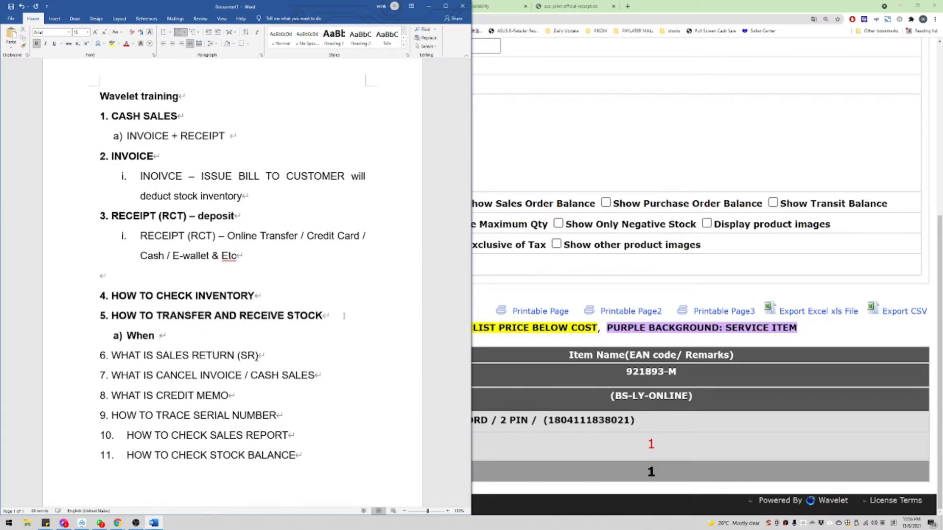
pyautogui.hotkey('shift', 'Home')
pyautogui.hotkey('shift', 'Left')
pyautogui.hotkey('ctrl', 'b')
pyautogui.press('Right')
pyautogui.write('product')
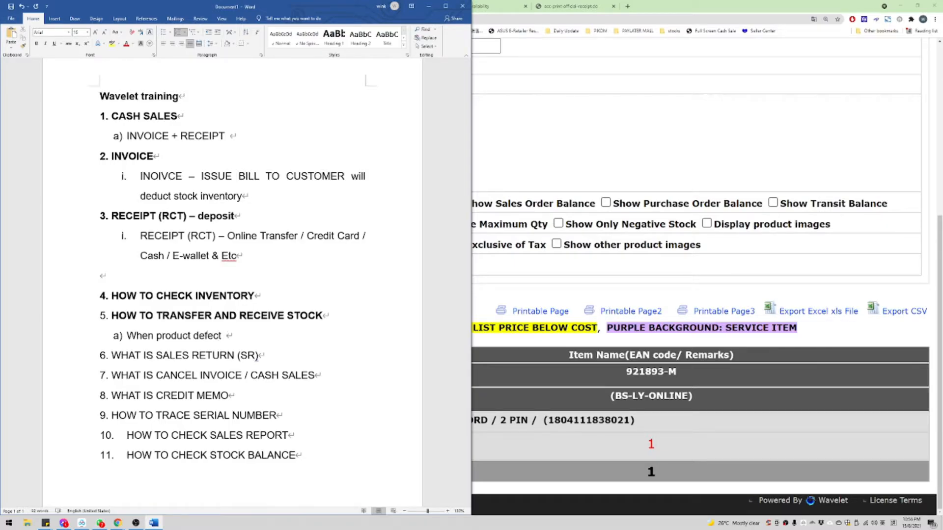
pyautogui.write('defect, problem ')
pyautogui.write(' We MUST ')
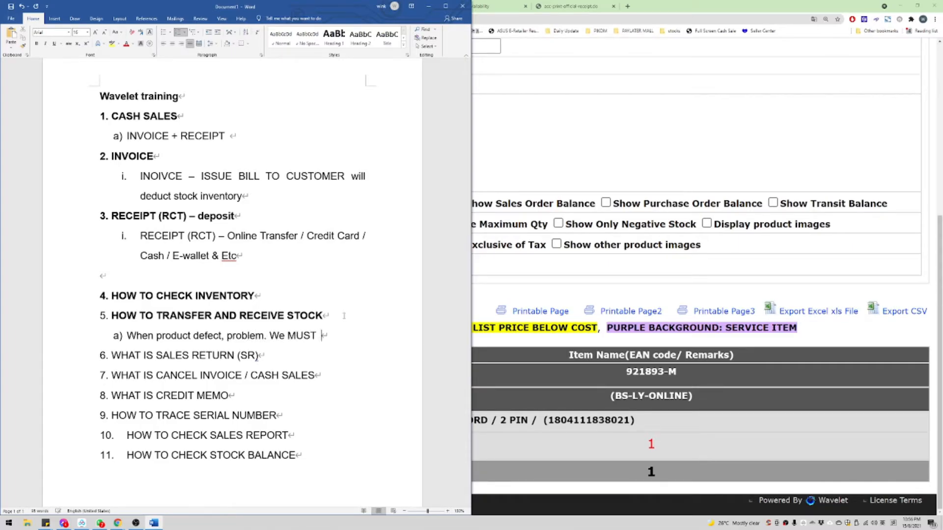
pyautogui.write('do SALES RETURN')
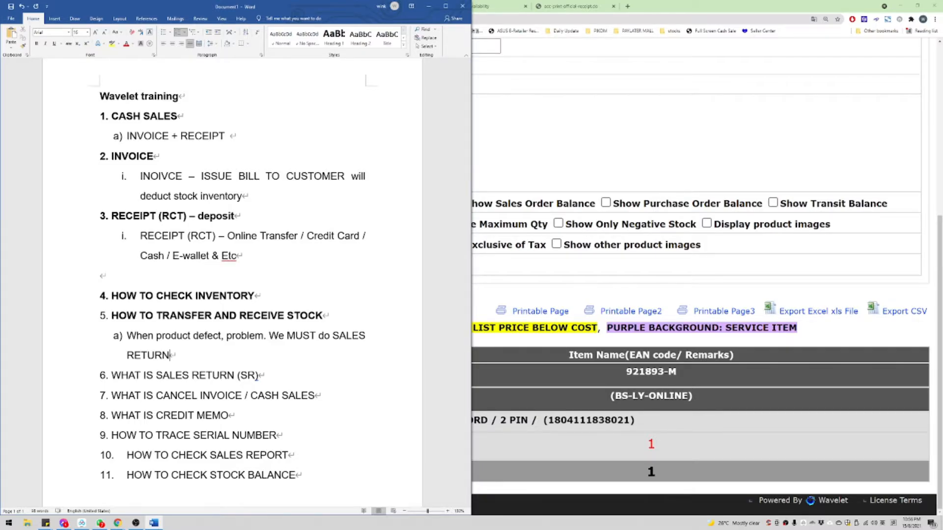
pyautogui.press('Return')
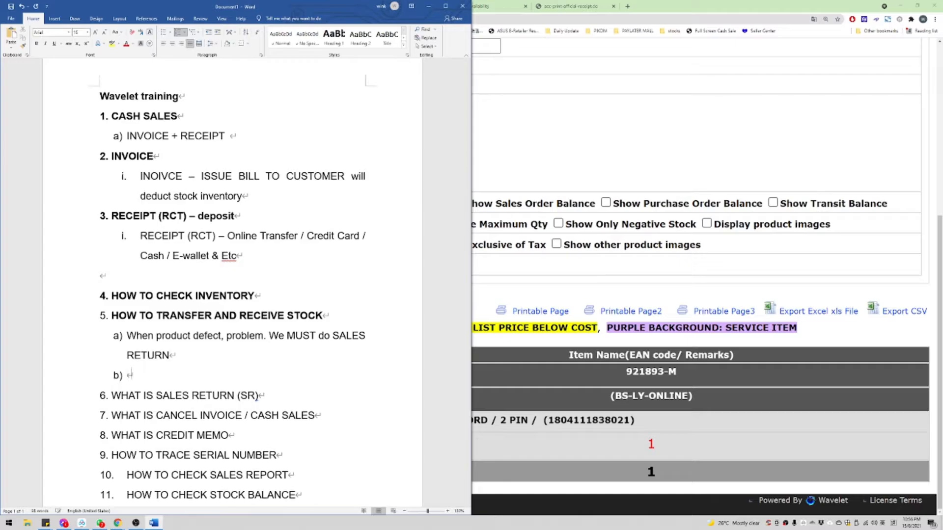
# Step: Type sub-point b) 'After sales return will receive 2 note' and start an indented item i
pyautogui.write('SR')
pyautogui.press('BackSpace')
pyautogui.write('After ')
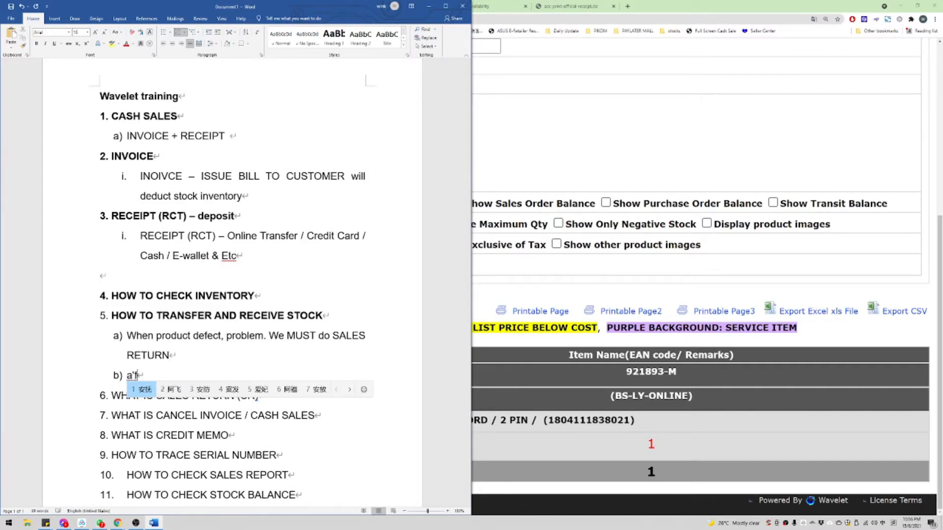
pyautogui.write('sales ret')
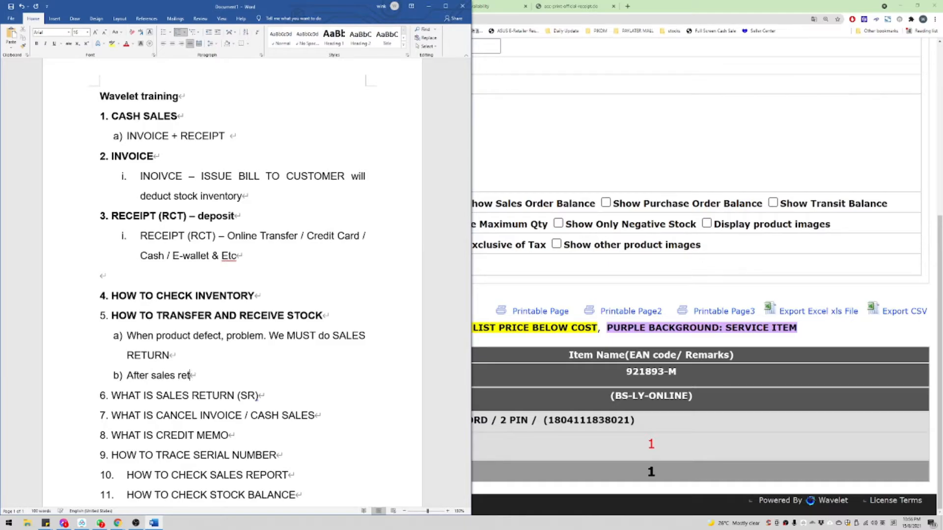
pyautogui.write('urn will receive 2')
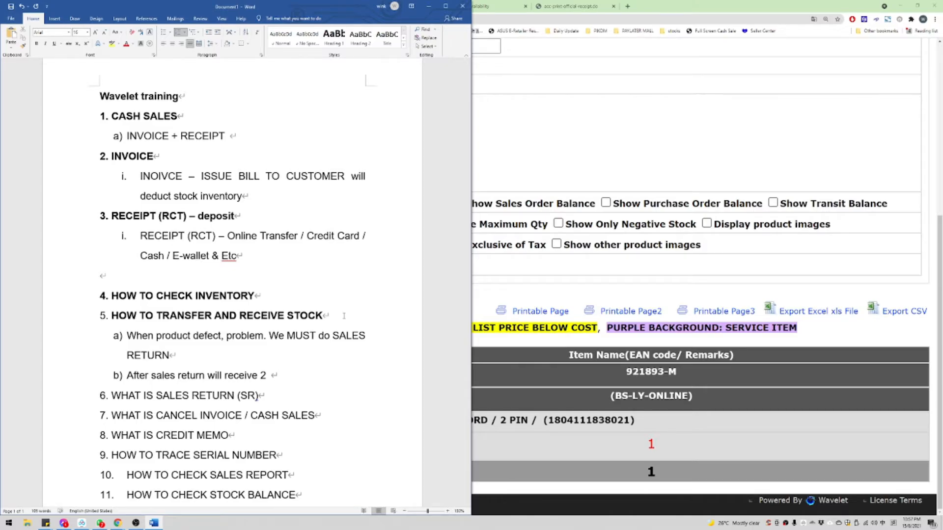
pyautogui.write(' note')
pyautogui.press('Return')
pyautogui.press('Return')
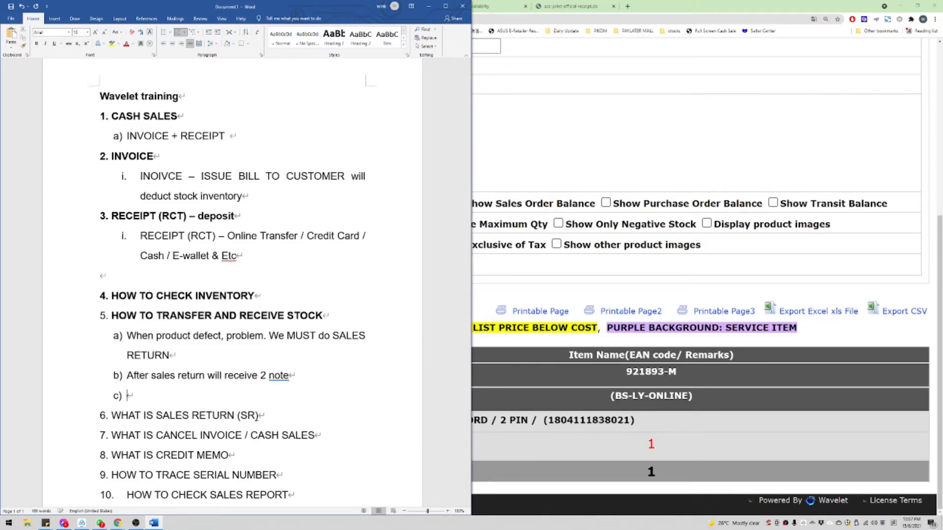
pyautogui.press('Tab')
# Step: Add items i. 'SR number' (proof of sales return item to your branch) and ii. 'CM number'
pyautogui.write('SR')
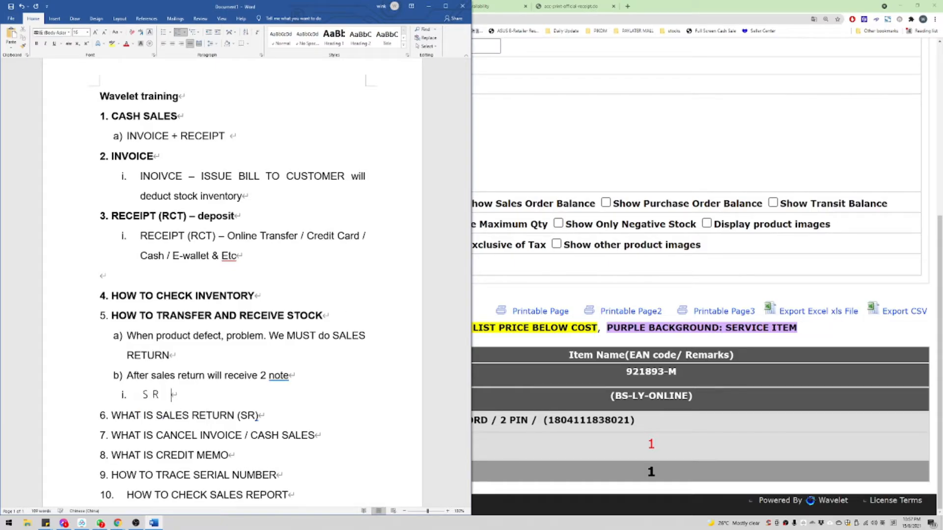
pyautogui.press('BackSpace')
pyautogui.press('BackSpace')
pyautogui.write('Sr')
pyautogui.press('super+space')
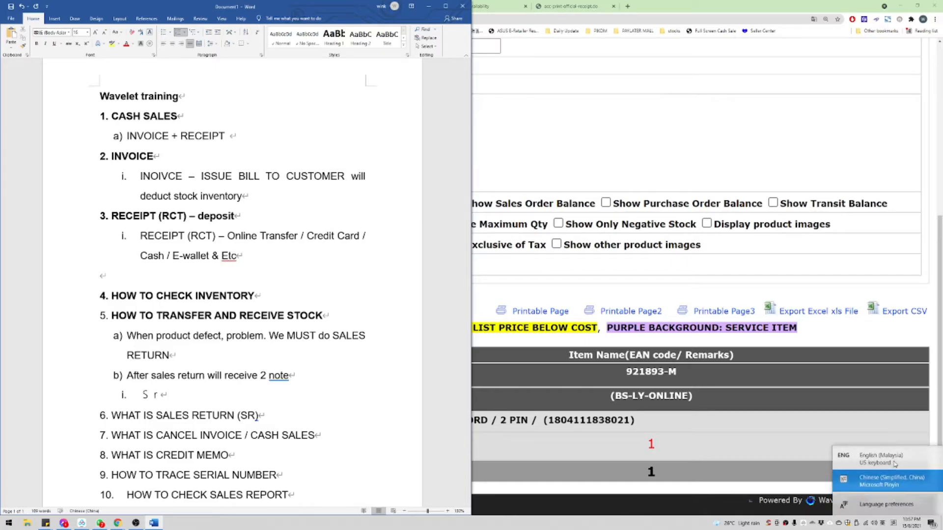
pyautogui.press('BackSpace')
pyautogui.press('BackSpace')
pyautogui.write('nu')
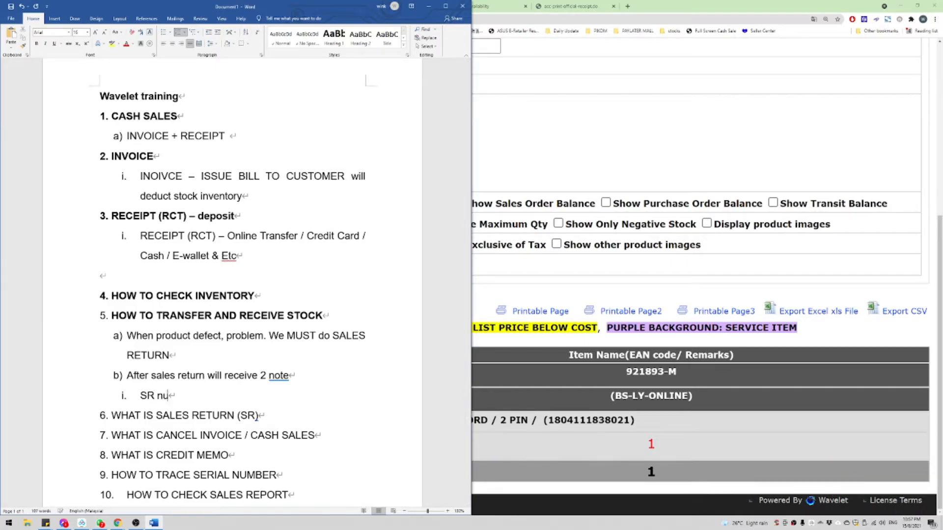
pyautogui.write('mber')
pyautogui.press('Return')
pyautogui.write('CM')
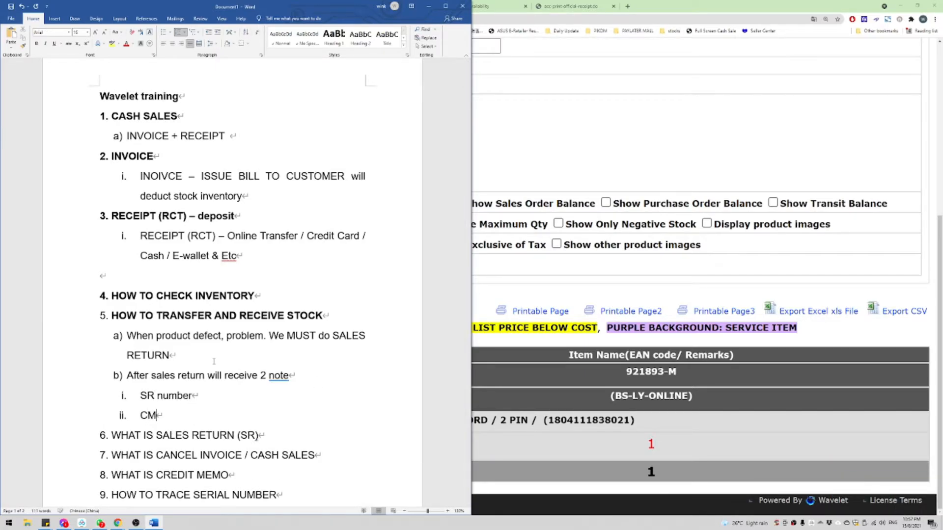
pyautogui.write(' numbe')
pyautogui.press('BackSpace')
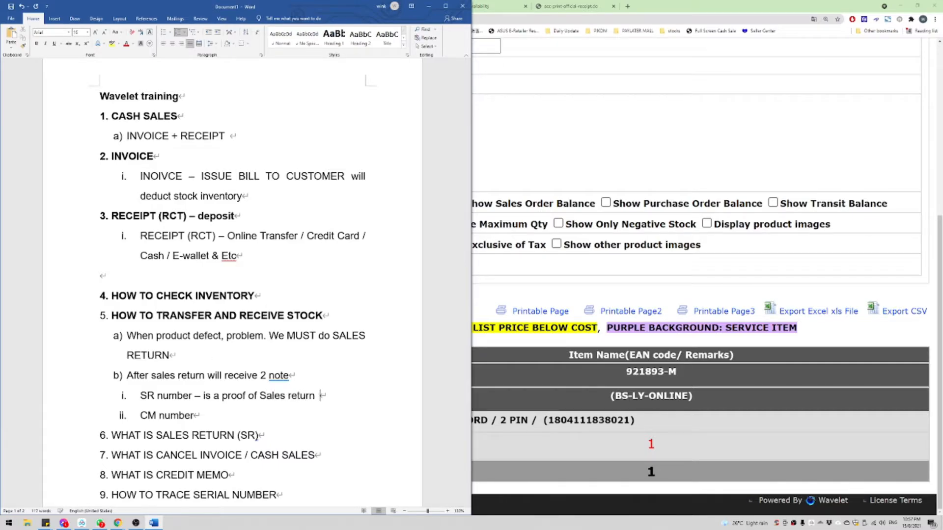
pyautogui.write('your')
pyautogui.press('BackSpace')
pyautogui.press('BackSpace')
pyautogui.press('BackSpace')
pyautogui.press('BackSpace')
pyautogui.press('BackSpace')
pyautogui.press('BackSpace')
pyautogui.write('item to your braghc')
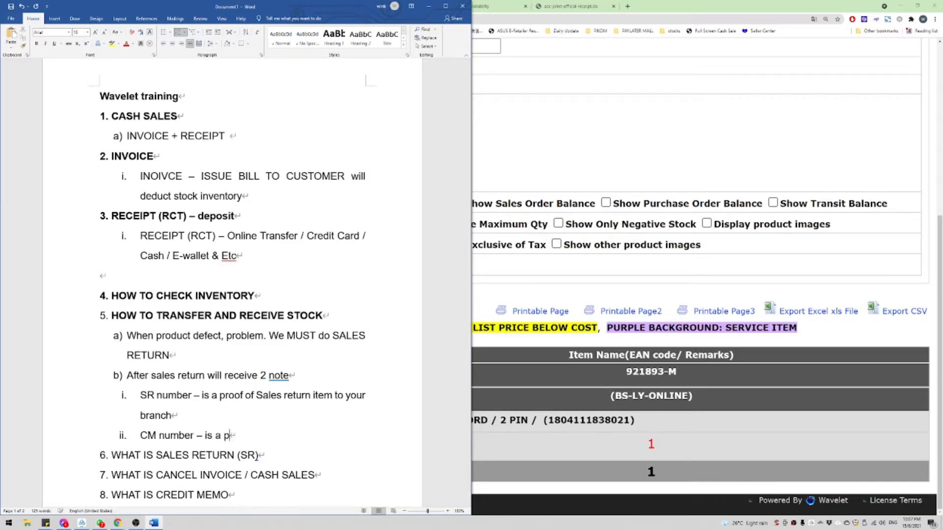
# Step: Expand the CM item to '(Credit Memo) – is a credit document for customer', fixing typos
pyautogui.press('BackSpace')
pyautogui.write('docu')
pyautogui.write('ment Creidt')
pyautogui.press('BackSpace')
pyautogui.press('BackSpace')
pyautogui.press('BackSpace')
pyautogui.press('BackSpace')
pyautogui.press('BackSpace')
pyautogui.write('credit ')
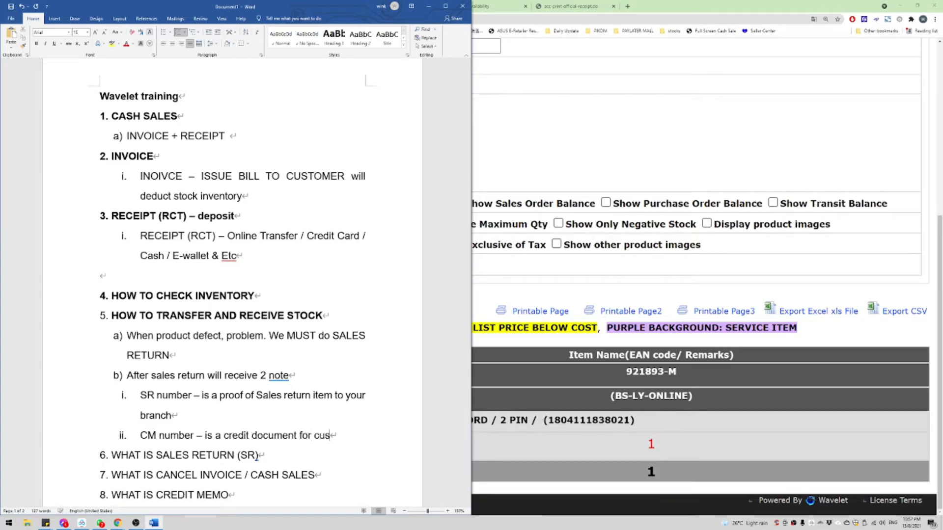
pyautogui.write('tomer')
pyautogui.write('(Crei')
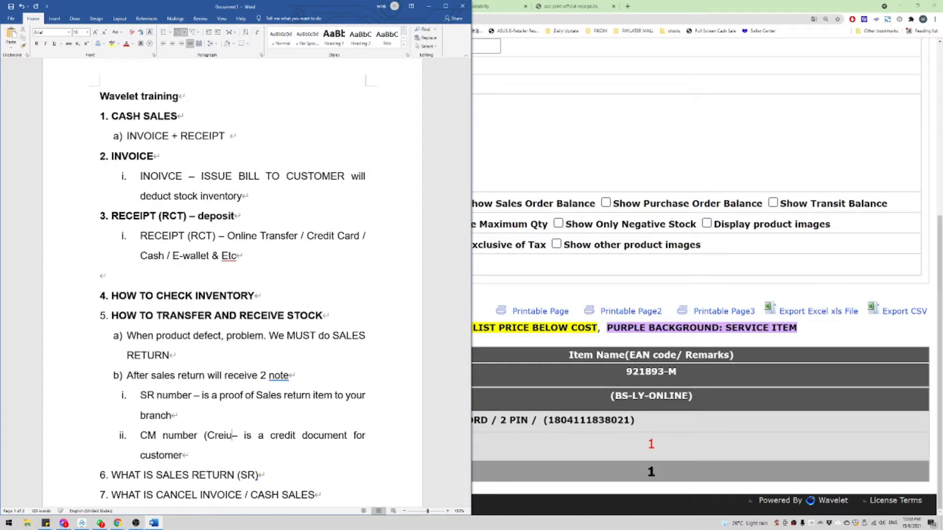
pyautogui.press('BackSpace')
pyautogui.write('dit MeMO')
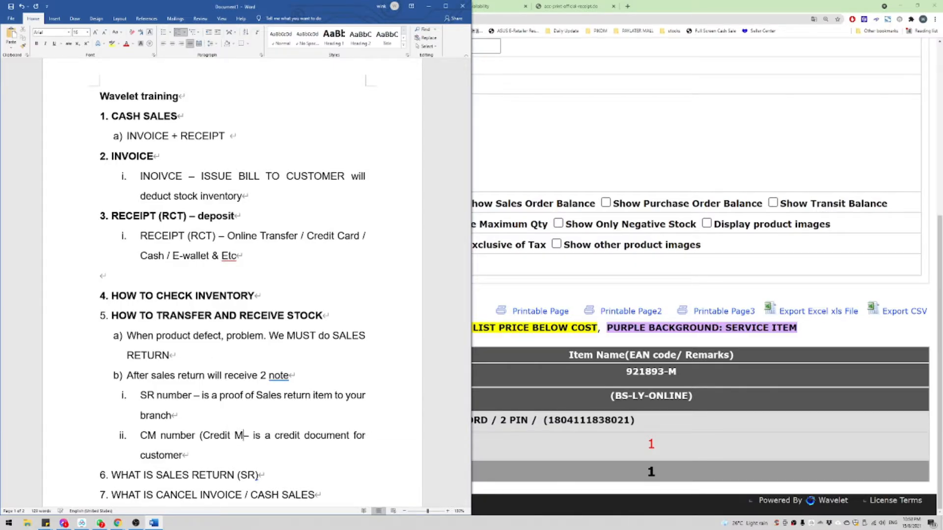
pyautogui.press('BackSpace')
pyautogui.press('BackSpace')
pyautogui.write('mo) ')
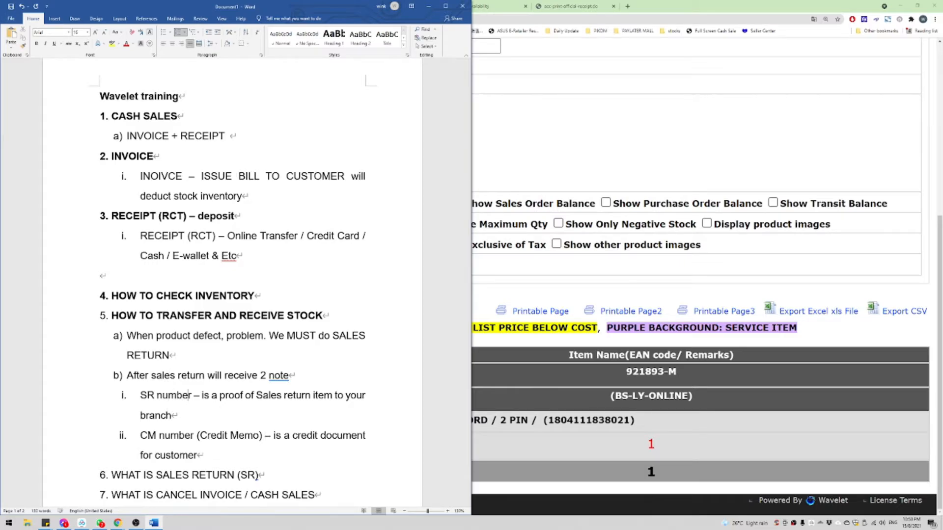
pyautogui.write(' SAles')
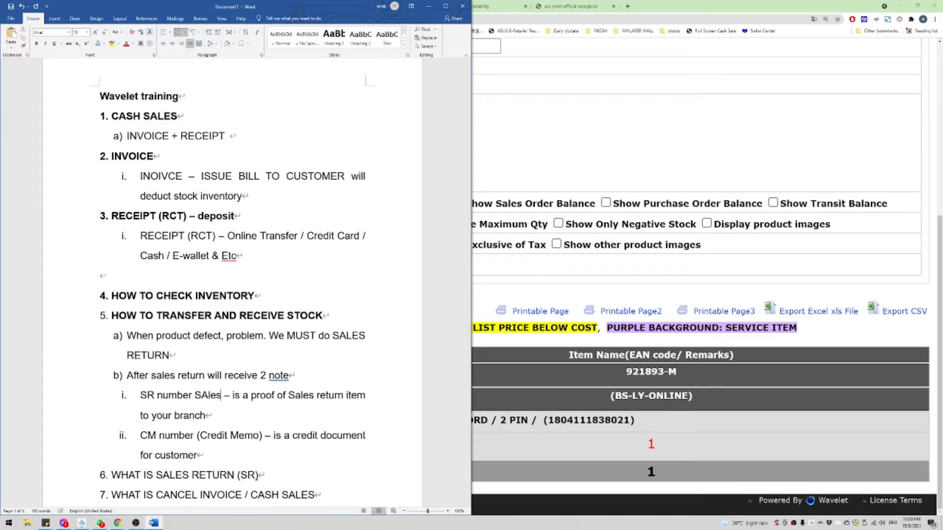
# Step: Spell out the SR number item as '(Sales Return)'
pyautogui.press('BackSpace')
pyautogui.press('BackSpace')
pyautogui.press('BackSpace')
pyautogui.press('BackSpace')
pyautogui.write('a')
pyautogui.press('BackSpace')
pyautogui.press('BackSpace')
pyautogui.press('BackSpace')
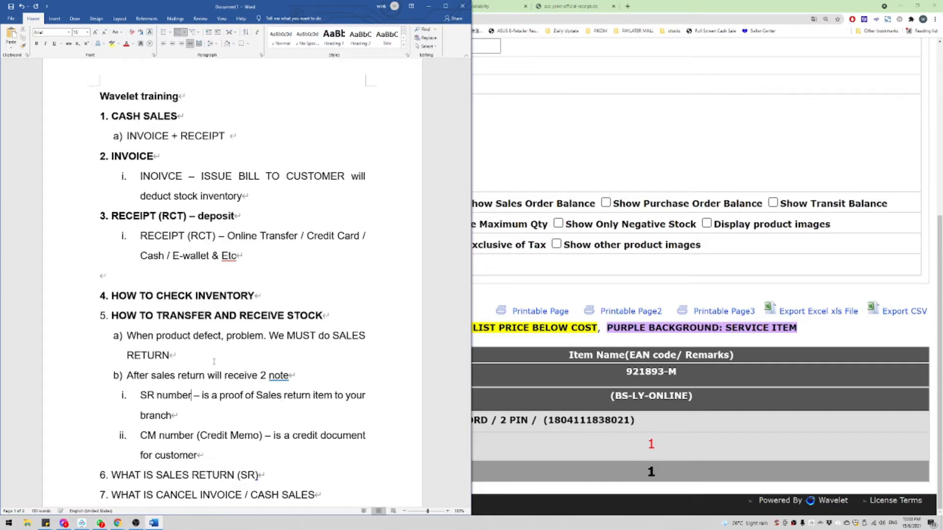
pyautogui.write('(S')
pyautogui.press('BackSpace')
pyautogui.press('BackSpace')
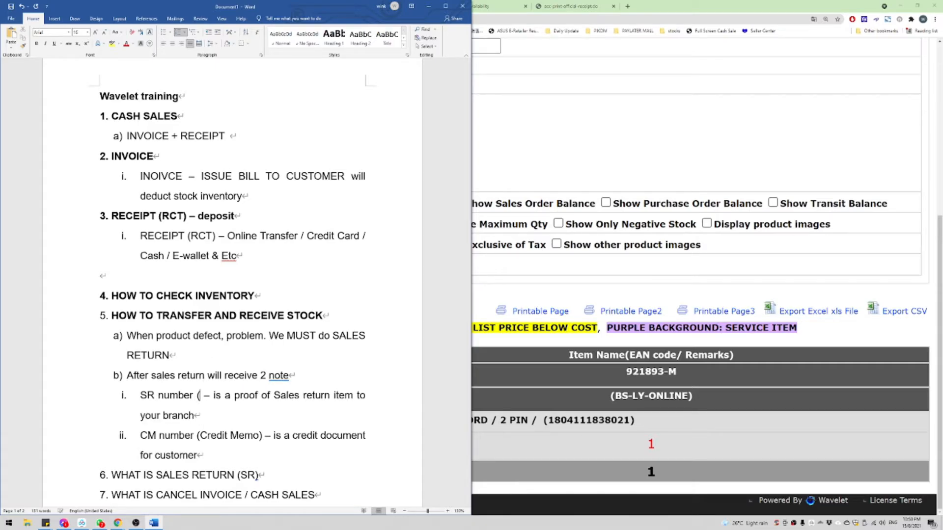
pyautogui.write('(Sa;')
pyautogui.press('BackSpace')
pyautogui.write('les')
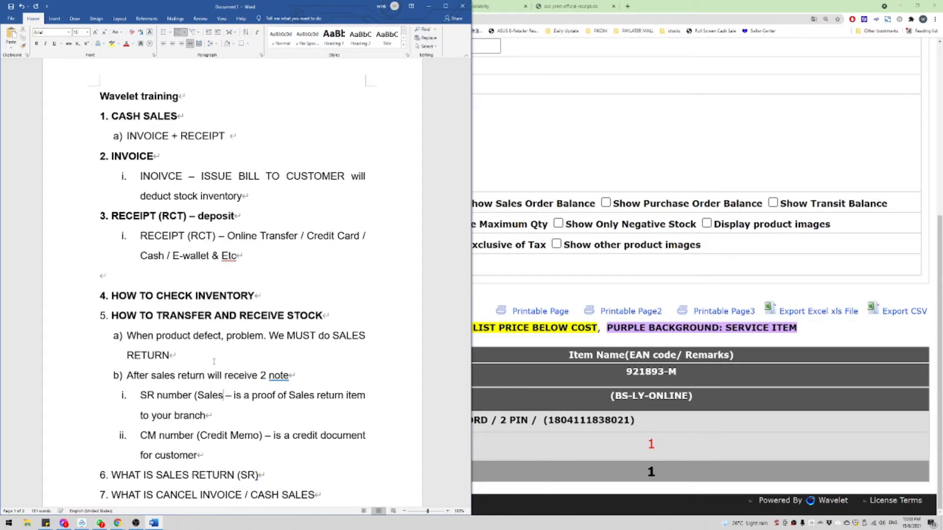
pyautogui.write(' Reutn')
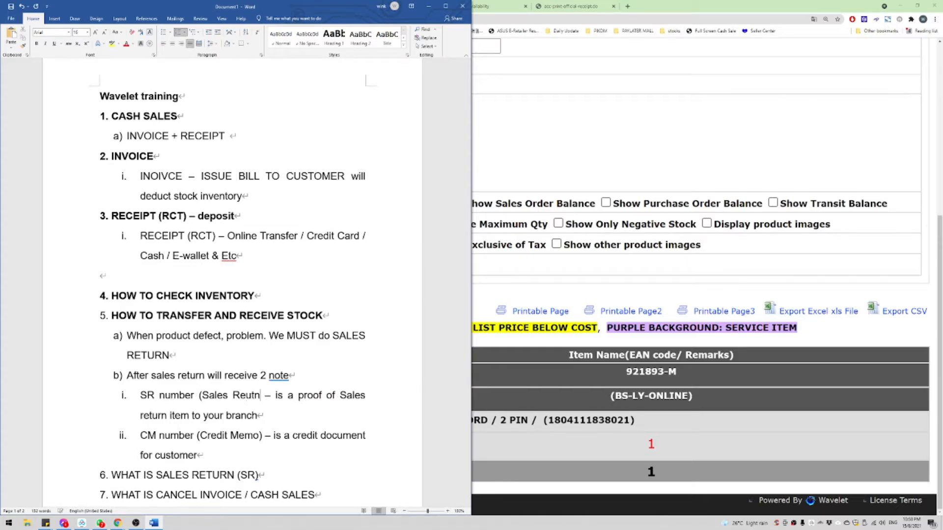
pyautogui.press('BackSpace')
pyautogui.press('BackSpace')
pyautogui.press('BackSpace')
pyautogui.write('turn')
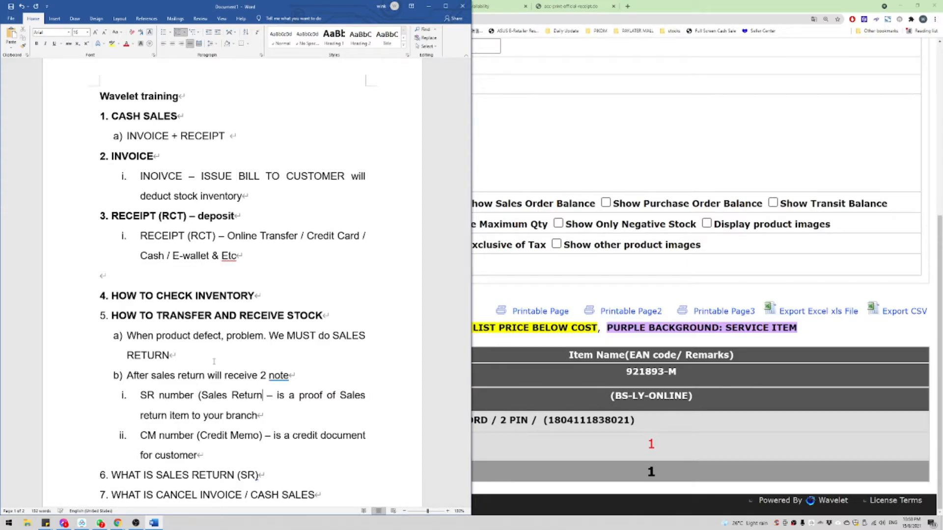
pyautogui.write(')')
pyautogui.scroll(-3, 214, 361)
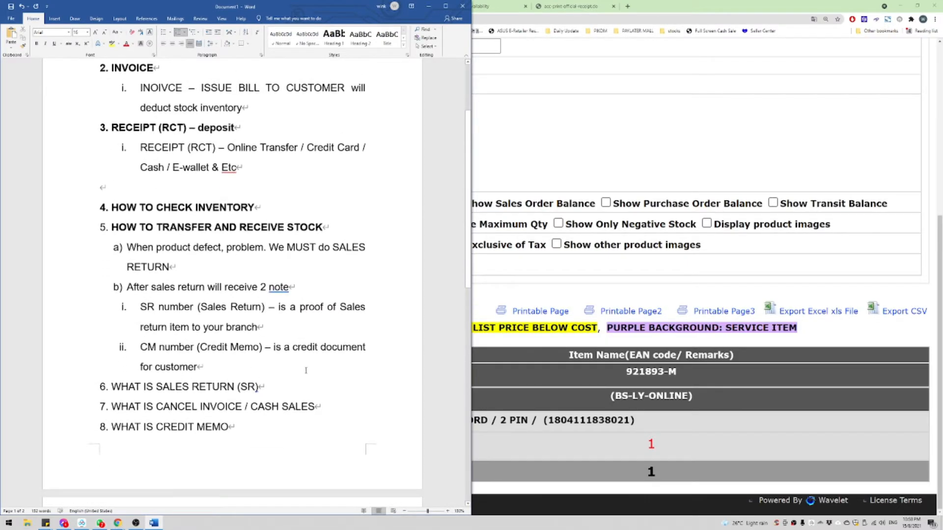
pyautogui.moveTo(197, 366); pyautogui.dragTo(271, 347)
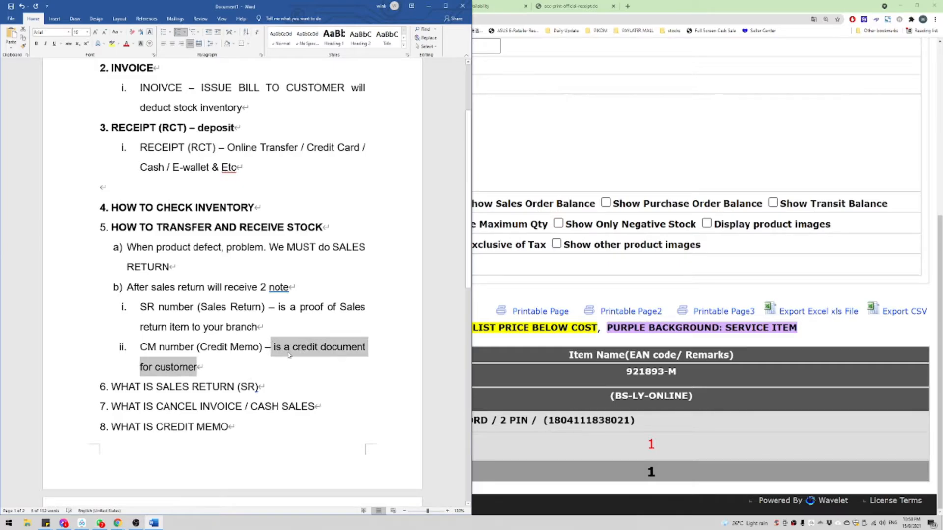
pyautogui.click(307, 349)
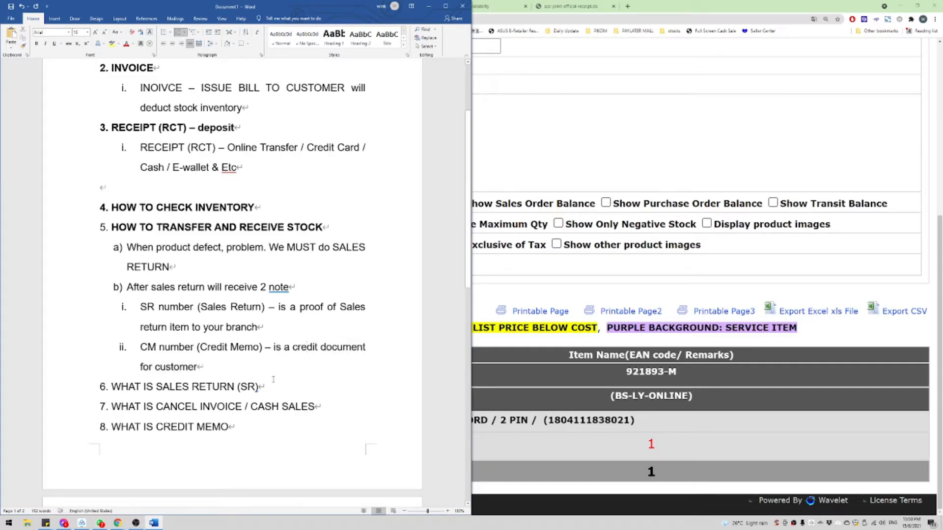
pyautogui.click(100, 523)
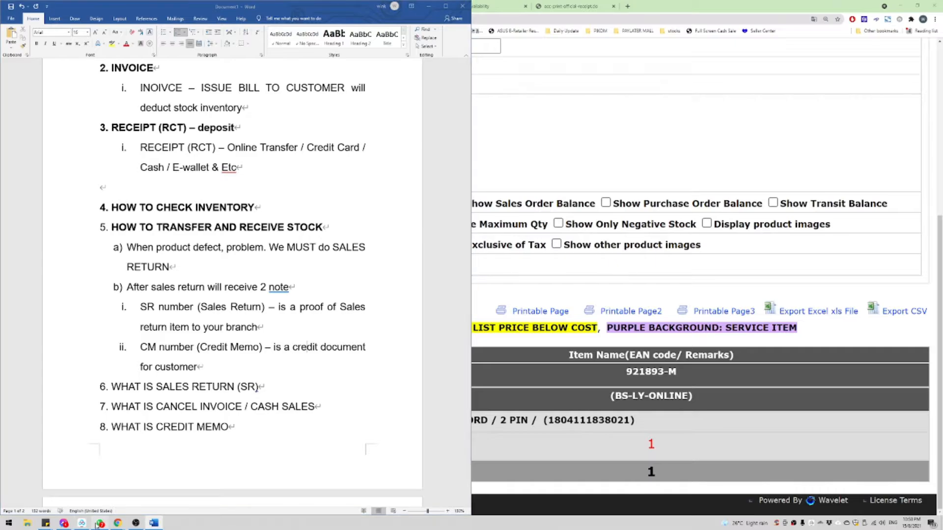
# Step: Find the Cancel / Sr / Edit inv chat by searching 'sr' and copy its sales return message
pyautogui.click(582, 42)
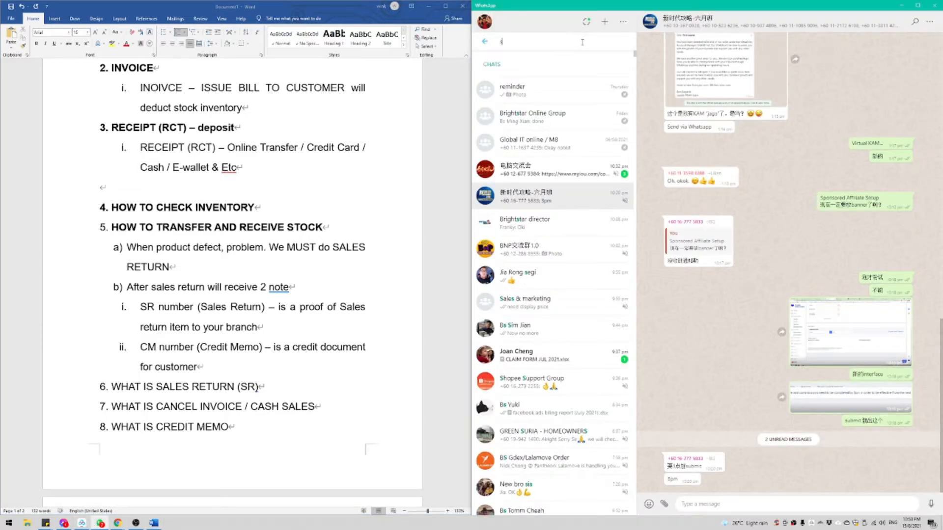
pyautogui.write('sr')
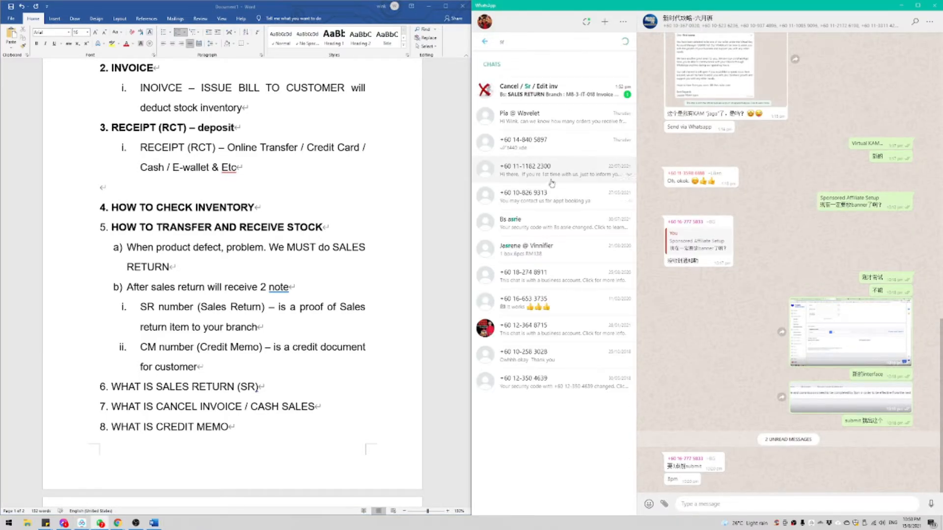
pyautogui.click(560, 90)
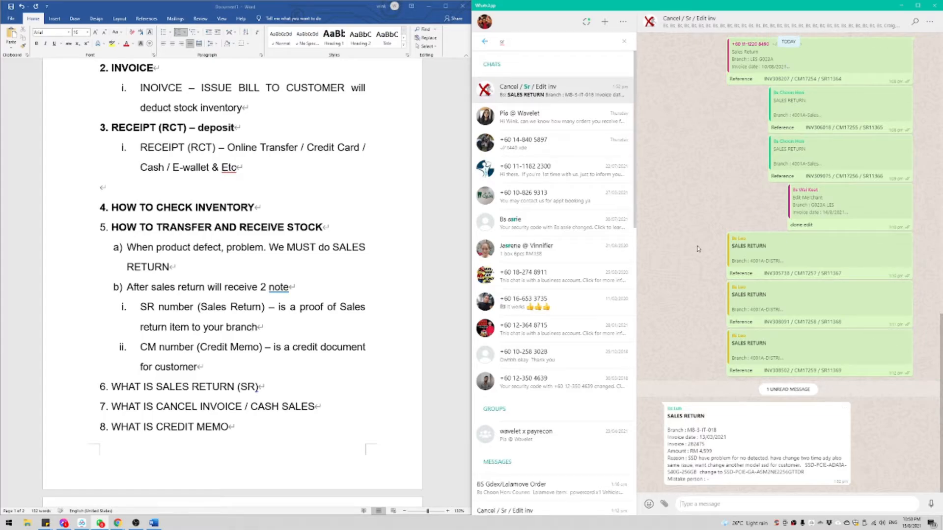
pyautogui.moveTo(667, 430); pyautogui.dragTo(709, 479)
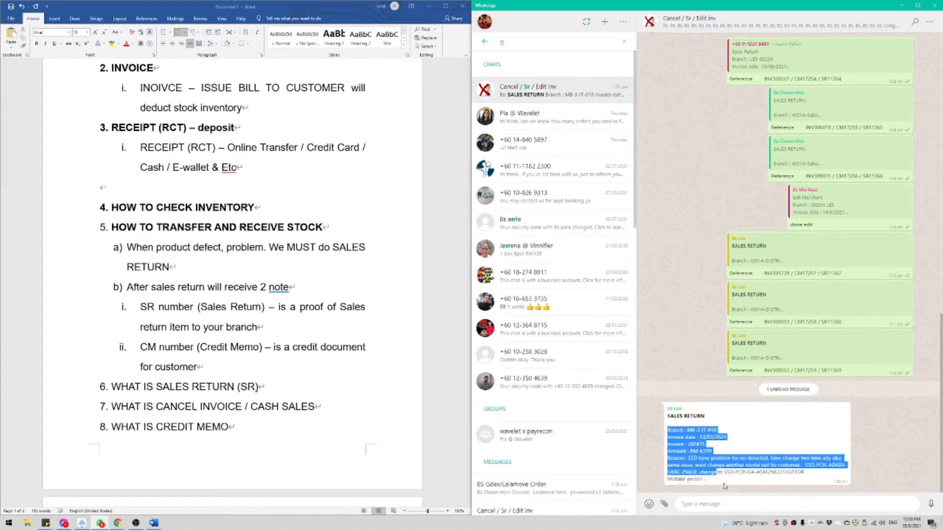
# Step: Add a 'Sample' line below the CM item and paste the sales return details under it
pyautogui.click(214, 348)
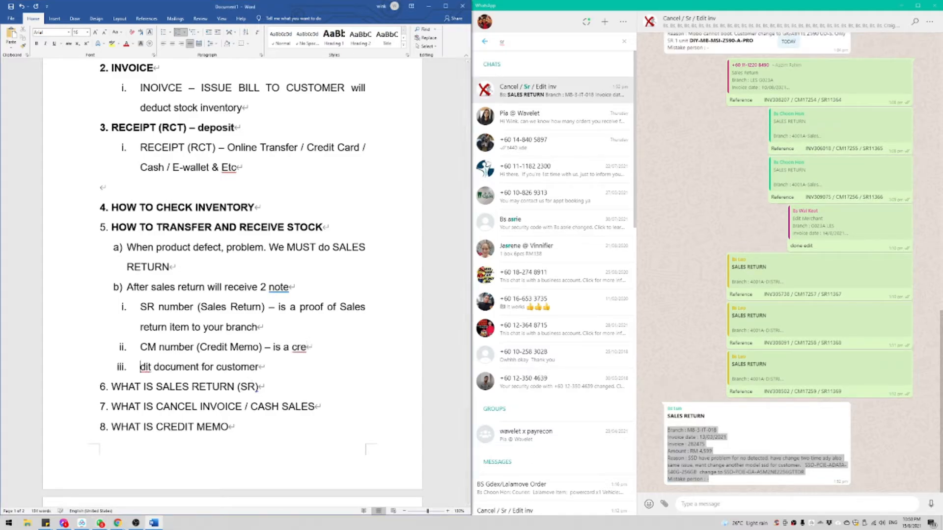
pyautogui.press('Return')
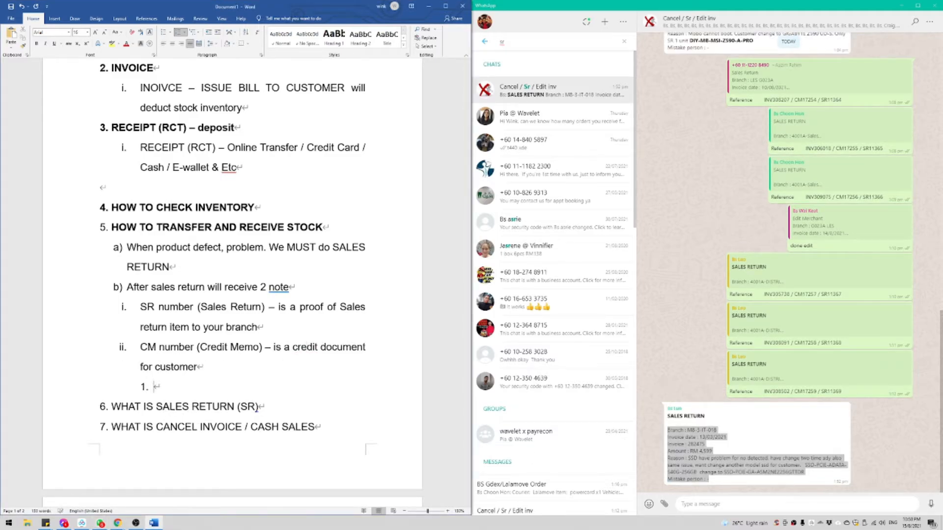
pyautogui.hotkey('shift', 'Tab')
pyautogui.hotkey('shift', 'Tab')
pyautogui.press('Tab')
pyautogui.press('Tab')
pyautogui.write('SA')
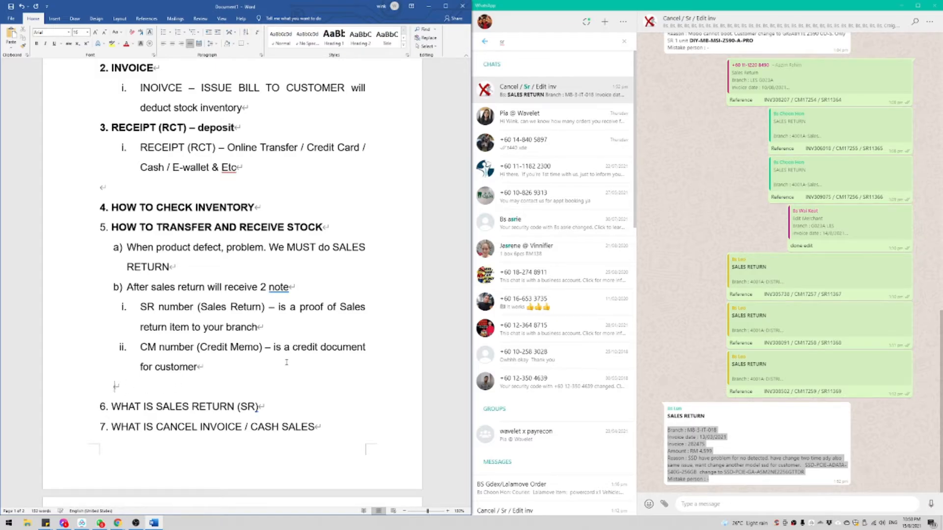
pyautogui.write('Sam,ple')
pyautogui.press('Return')
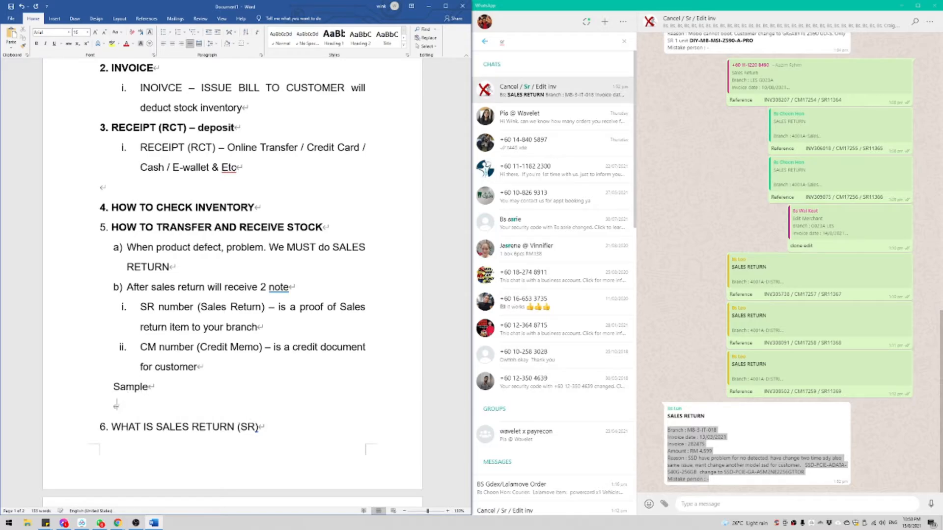
pyautogui.write('Branch : M8-3-IT-018 Invoice date : 13/03/2021 Invoice : 282475 Amount : RM 4,599 Reason : SSD have problem for no detected, have change two time ady also same issue, want change another model ssd for customer. SSD-PCIE-ADATA-S40G-256GB change to SSD-PCIE-GA-ASM2NE2256GTTDR Mistake person : -')
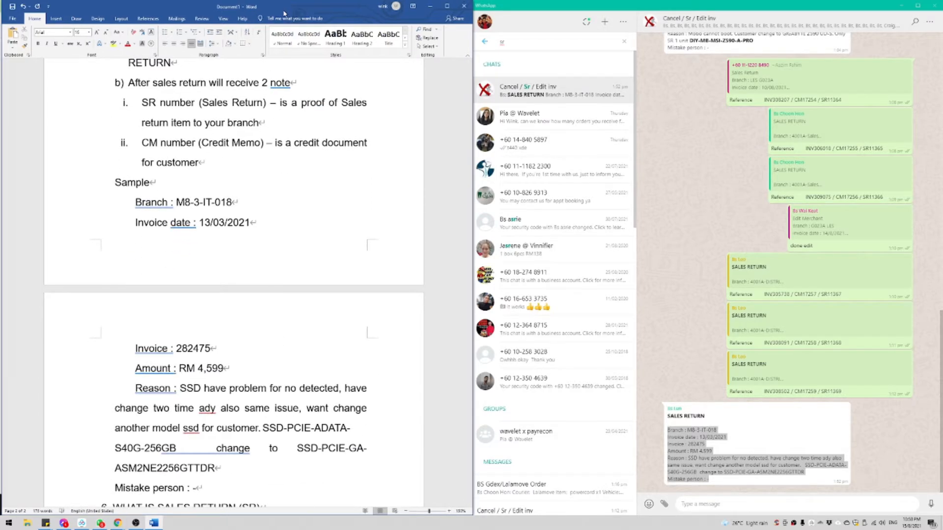
# Step: Maximize Word and review the pasted Branch, Invoice date, Invoice, Amount and Reason lines
pyautogui.moveTo(283, 9); pyautogui.dragTo(187, 2)
pyautogui.moveTo(403, 202); pyautogui.dragTo(485, 204)
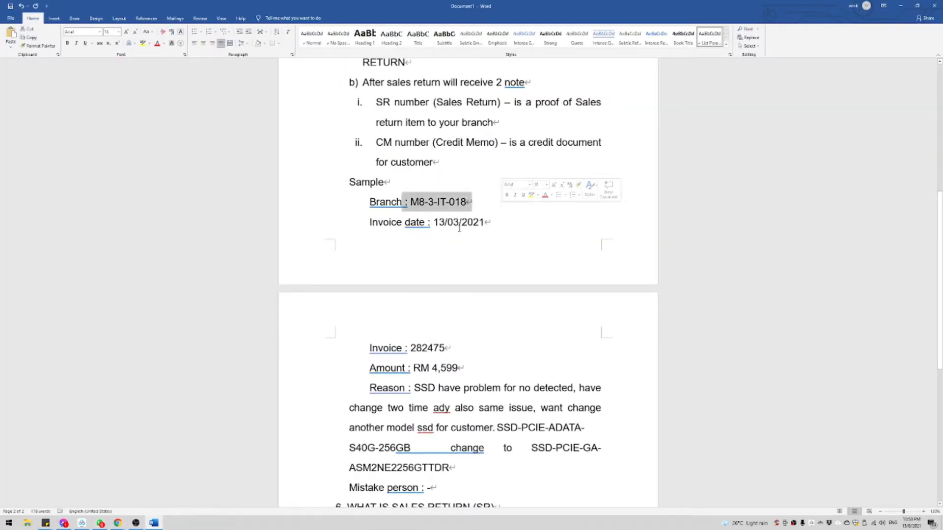
pyautogui.moveTo(417, 224); pyautogui.dragTo(487, 222)
pyautogui.moveTo(371, 347); pyautogui.dragTo(460, 350)
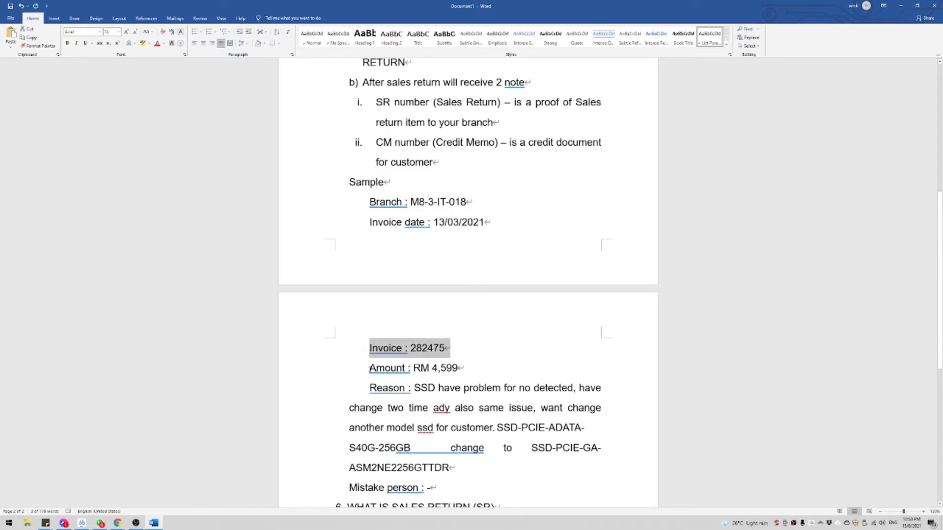
pyautogui.moveTo(370, 368); pyautogui.dragTo(501, 372)
pyautogui.moveTo(375, 388); pyautogui.dragTo(632, 429)
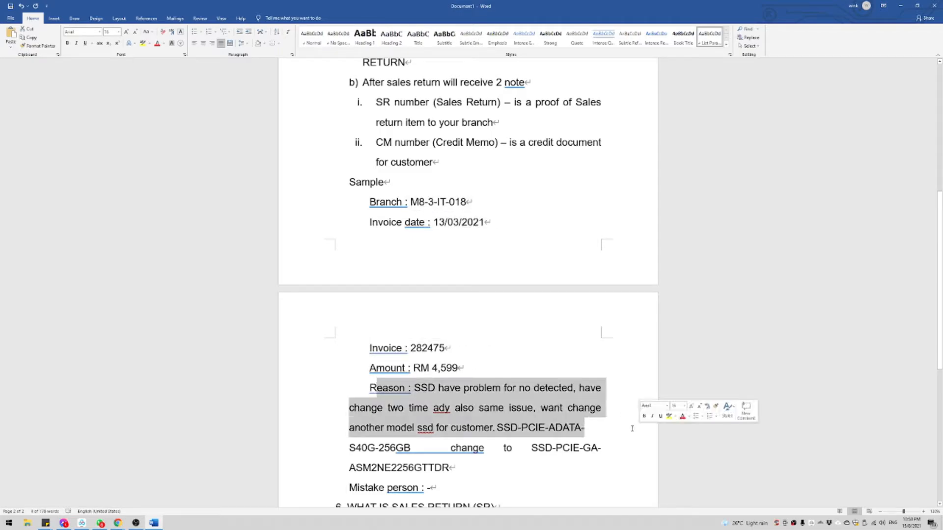
pyautogui.click(632, 429)
pyautogui.scroll(-1, 425, 404)
# Step: Fix the spacing after 256GB and after 'Mistake person', adding an empty line below
pyautogui.rightClick(426, 404)
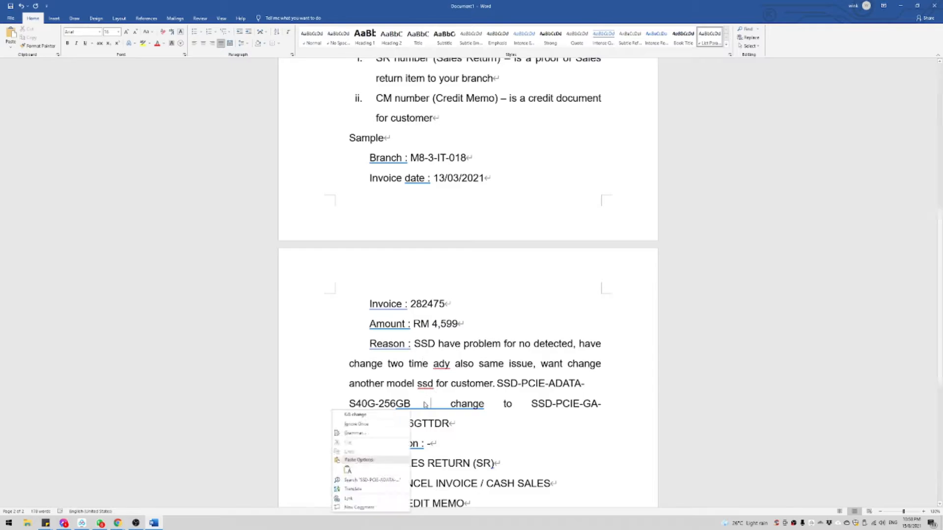
pyautogui.click(403, 415)
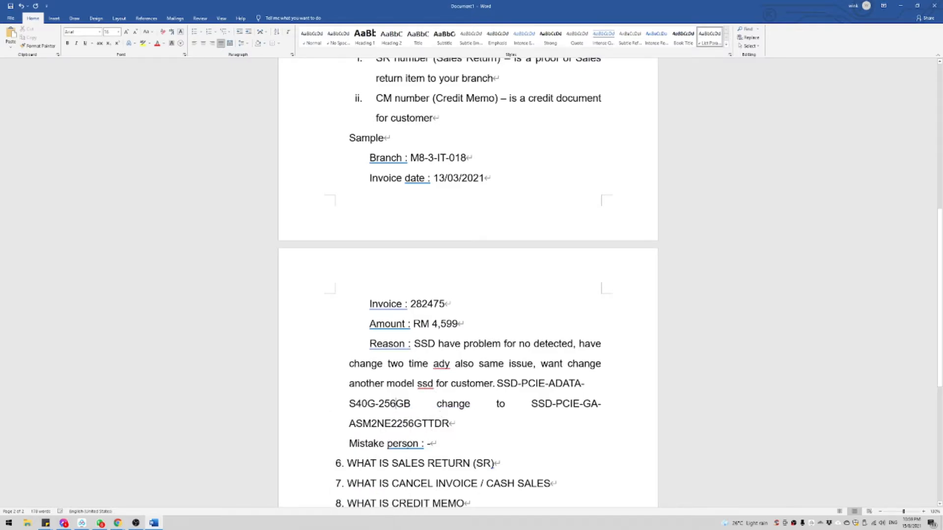
pyautogui.rightClick(395, 444)
pyautogui.click(393, 342)
pyautogui.click(510, 445)
pyautogui.press('Return')
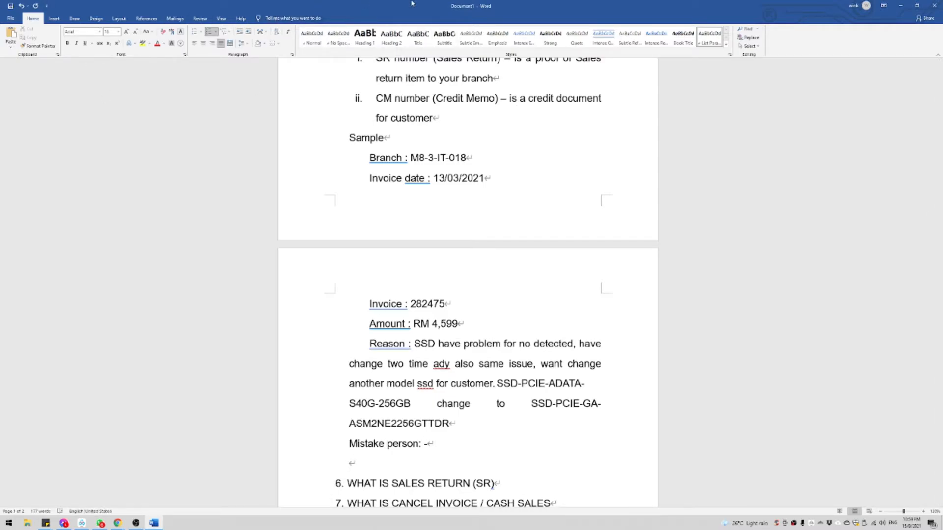
# Step: Remove stray spaces before the colons in Branch, Invoice date, Invoice, Amount and Reason, and hyphenate two-time
pyautogui.rightClick(393, 158)
pyautogui.click(373, 168)
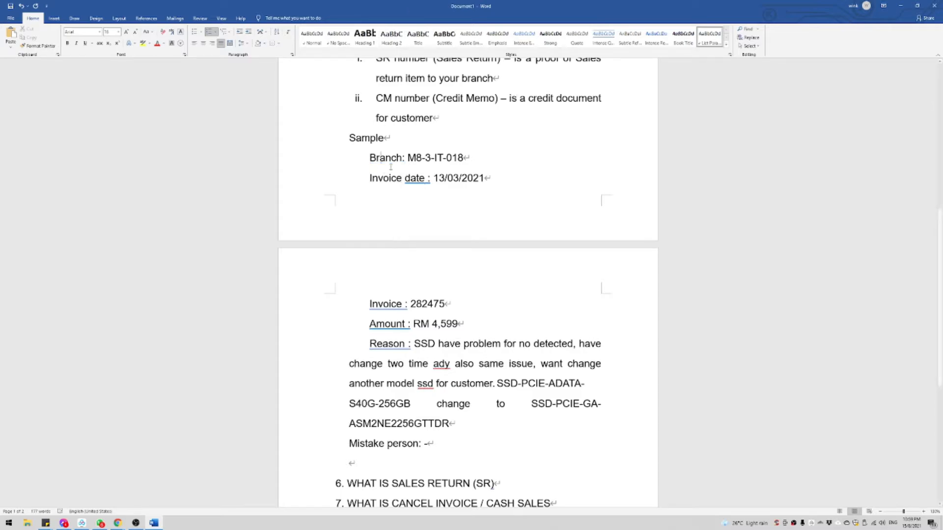
pyautogui.rightClick(425, 187)
pyautogui.click(428, 190)
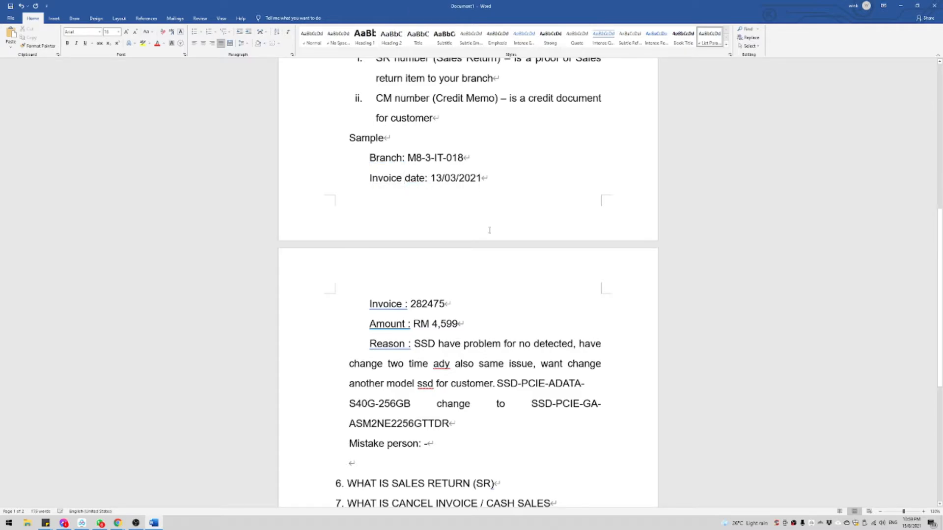
pyautogui.rightClick(392, 310)
pyautogui.click(395, 317)
pyautogui.rightClick(393, 328)
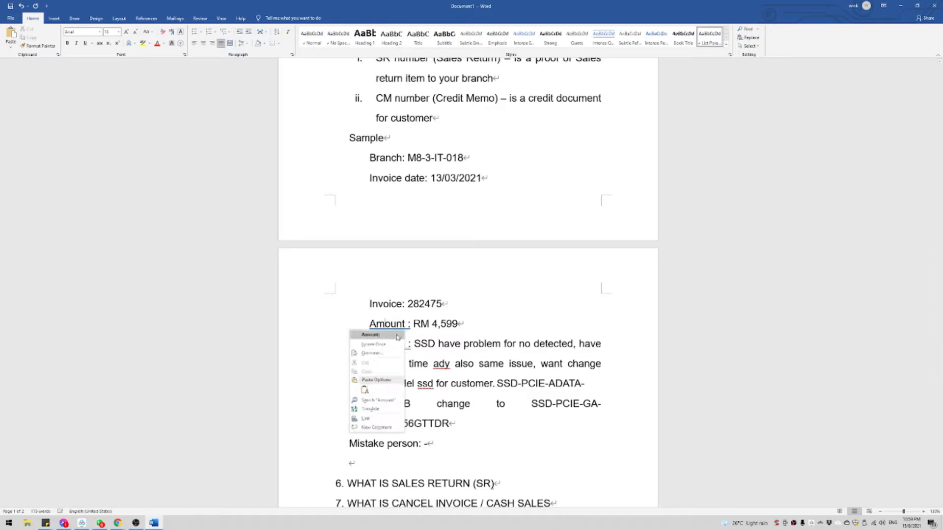
pyautogui.click(393, 338)
pyautogui.rightClick(394, 344)
pyautogui.click(397, 354)
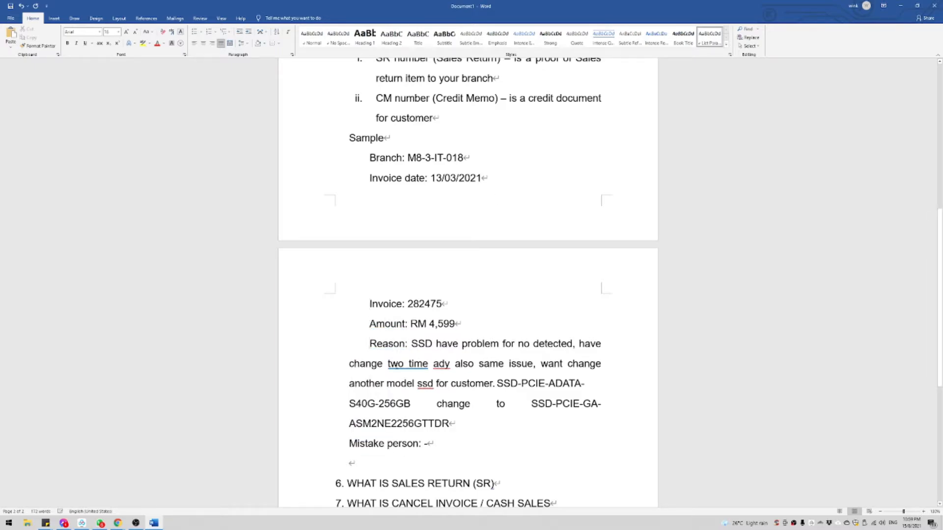
pyautogui.rightClick(398, 365)
pyautogui.click(407, 373)
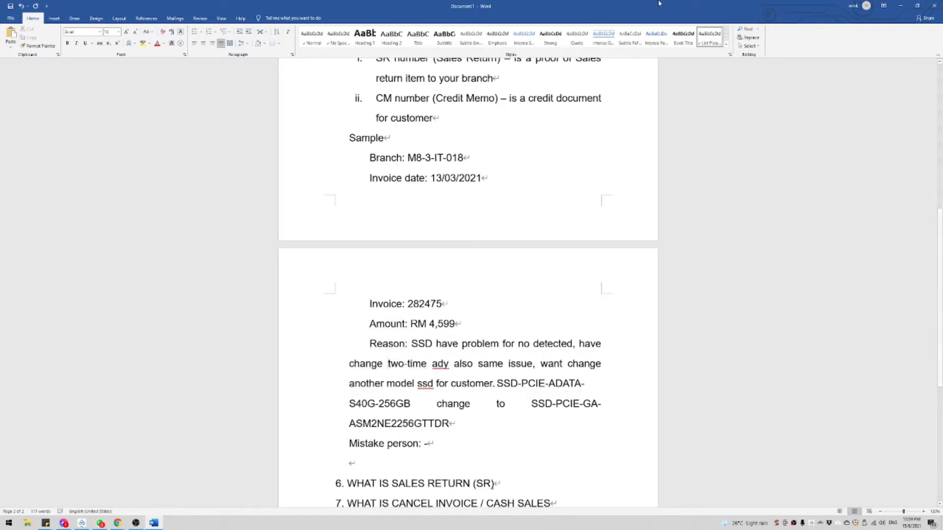
pyautogui.doubleClick(640, 17)
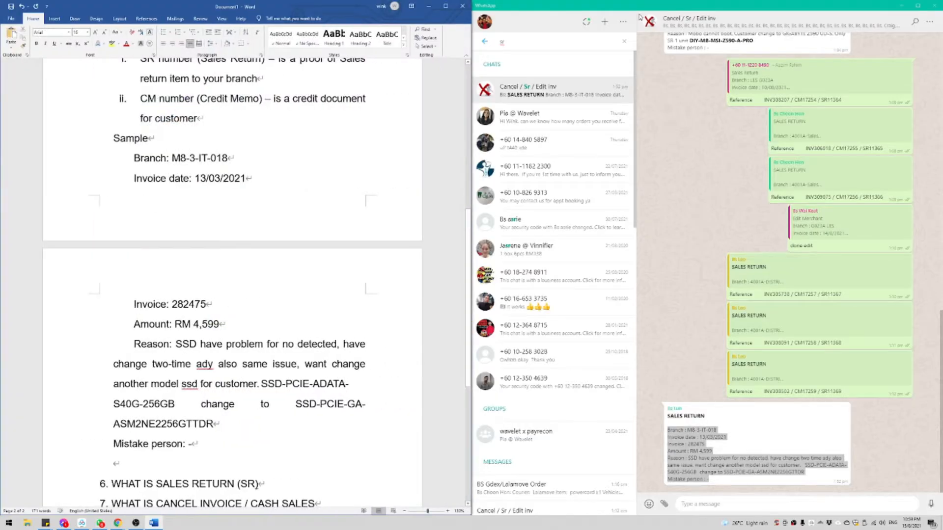
# Step: Place the browser beside Word and open the Sales Return by Invoice page in the Wavelet portal
pyautogui.click(903, 5)
pyautogui.doubleClick(731, 4)
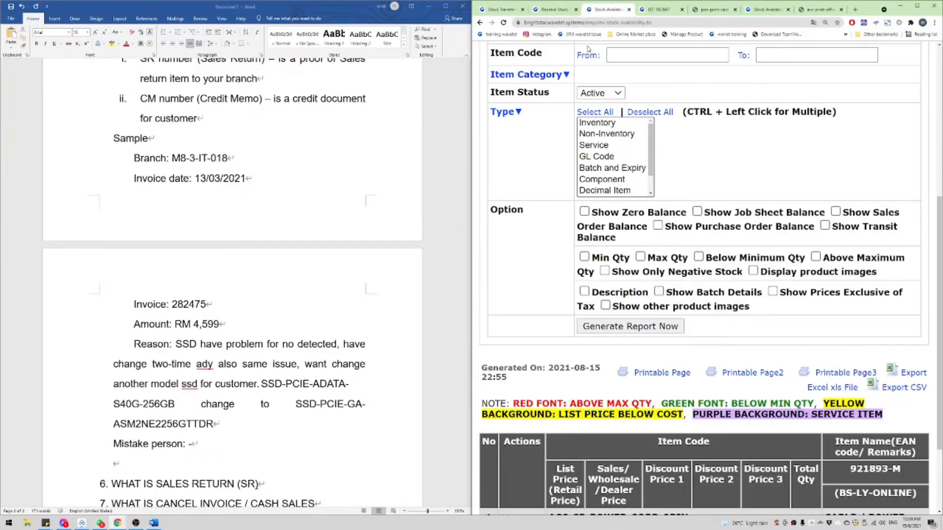
pyautogui.scroll(5, 588, 48)
pyautogui.moveTo(505, 93)
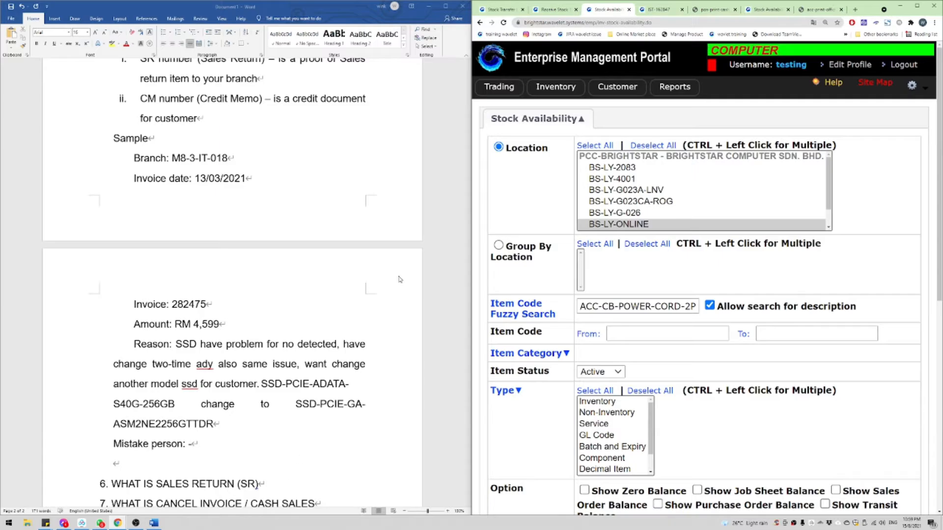
pyautogui.moveTo(118, 523)
pyautogui.moveTo(249, 495)
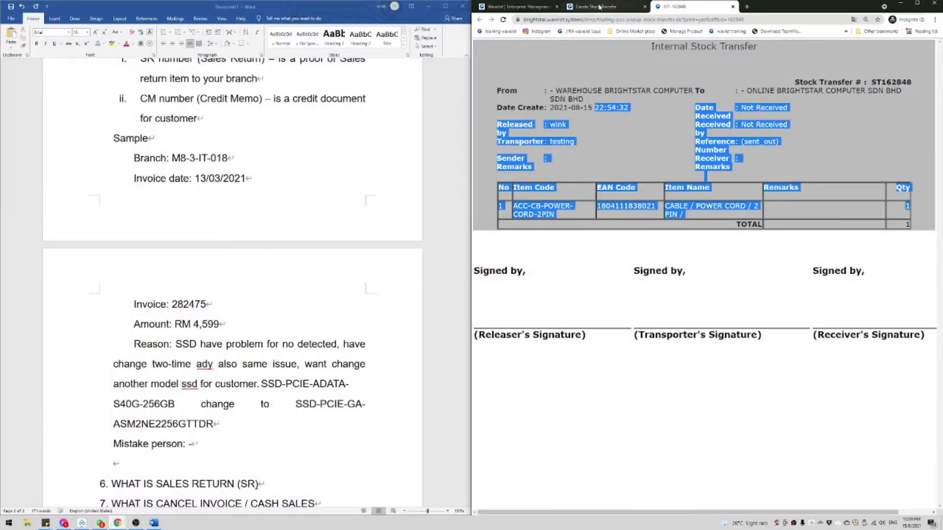
pyautogui.click(518, 6)
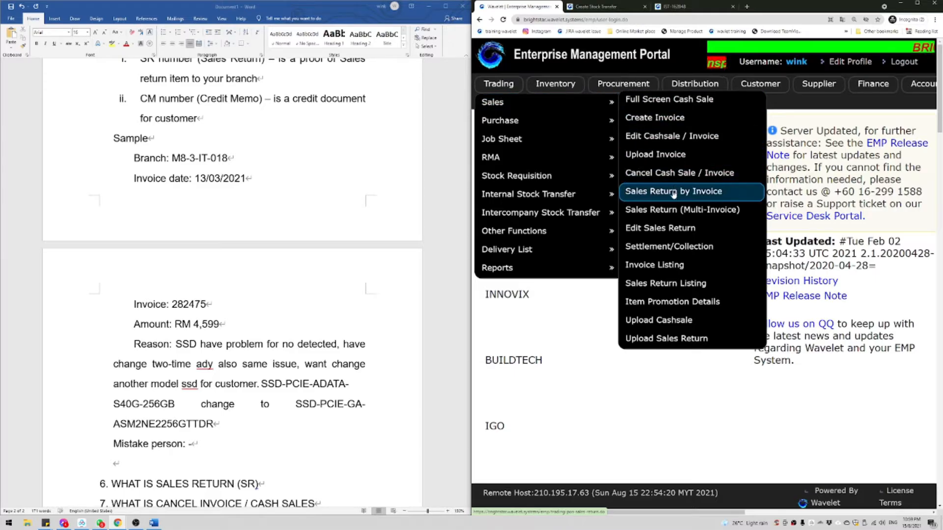
pyautogui.click(674, 193)
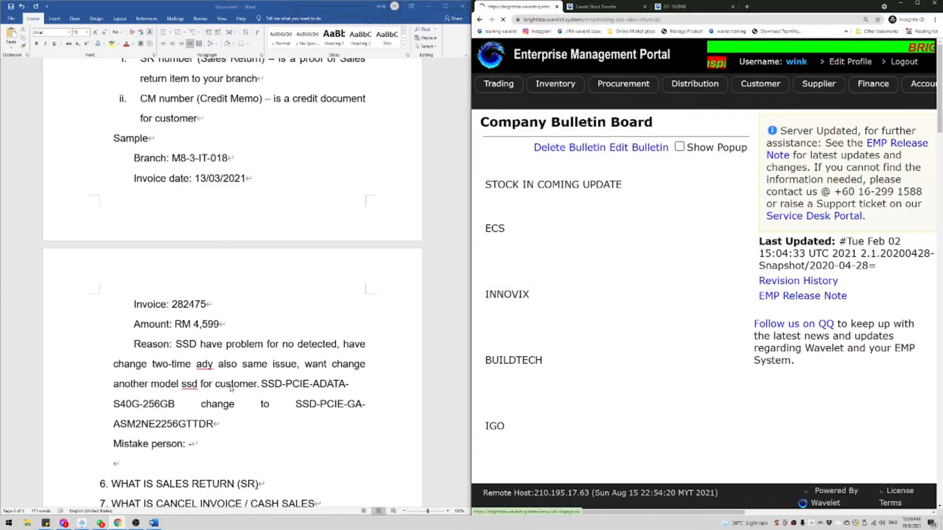
# Step: Set the branch to M8-3-IT-018-- LEVEL 3 IT
pyautogui.doubleClick(202, 305)
pyautogui.hotkey('ctrl', 'c')
pyautogui.click(614, 157)
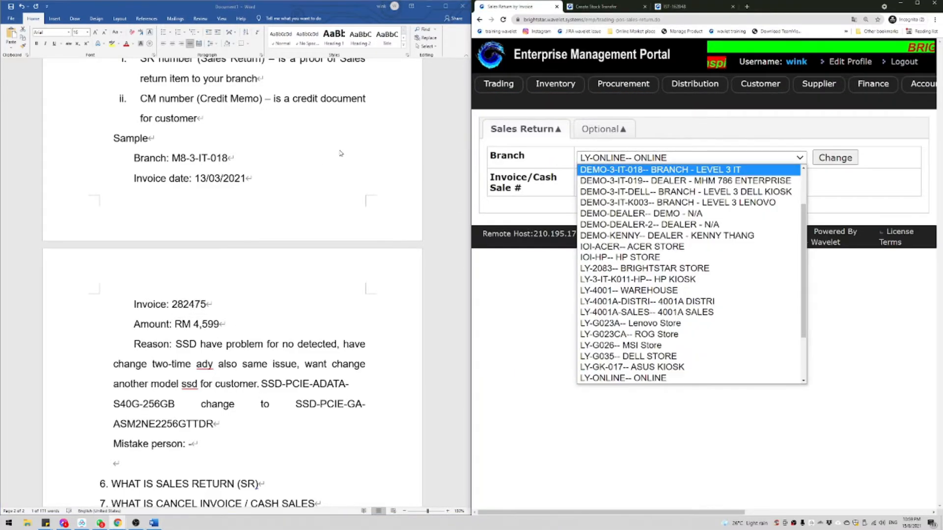
pyautogui.scroll(-2, 631, 319)
pyautogui.click(630, 323)
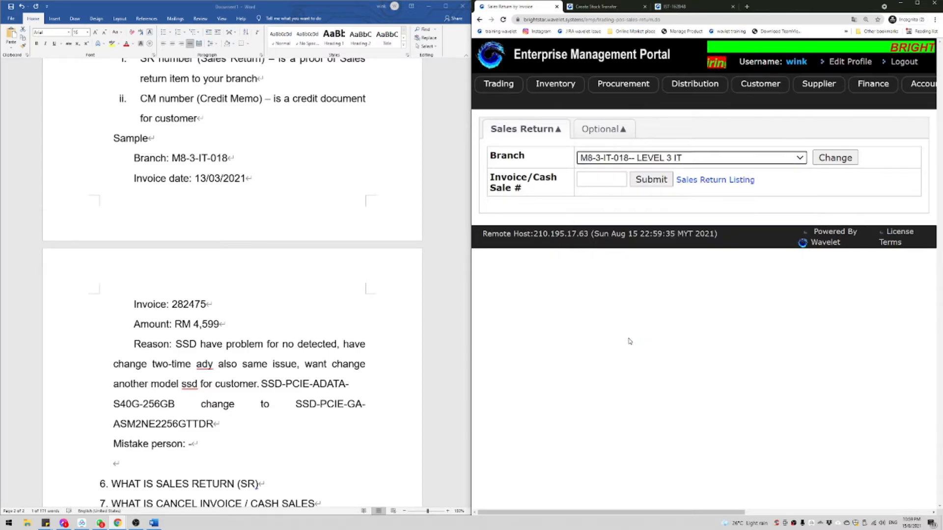
# Step: Enter invoice 282475 and submit it to load its details for return
pyautogui.click(601, 179)
pyautogui.hotkey('ctrl', 'v')
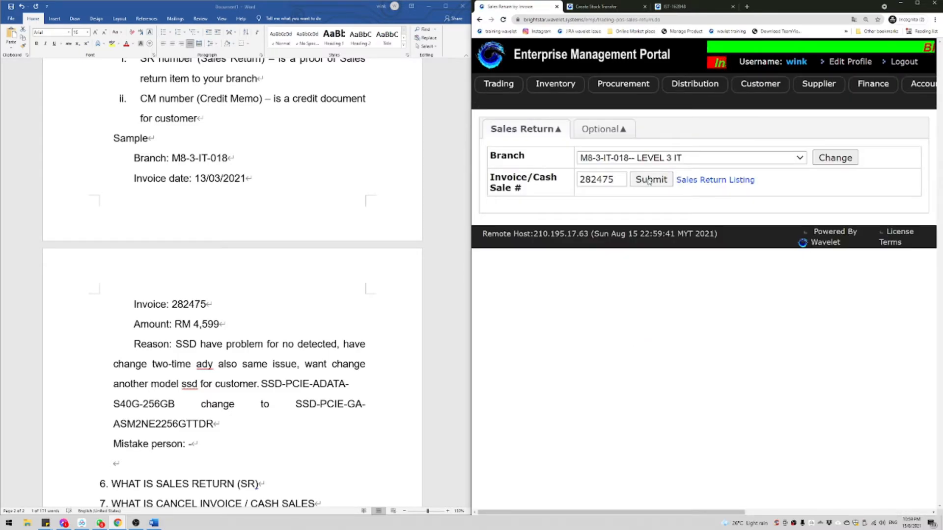
pyautogui.click(650, 180)
pyautogui.scroll(-2, 647, 252)
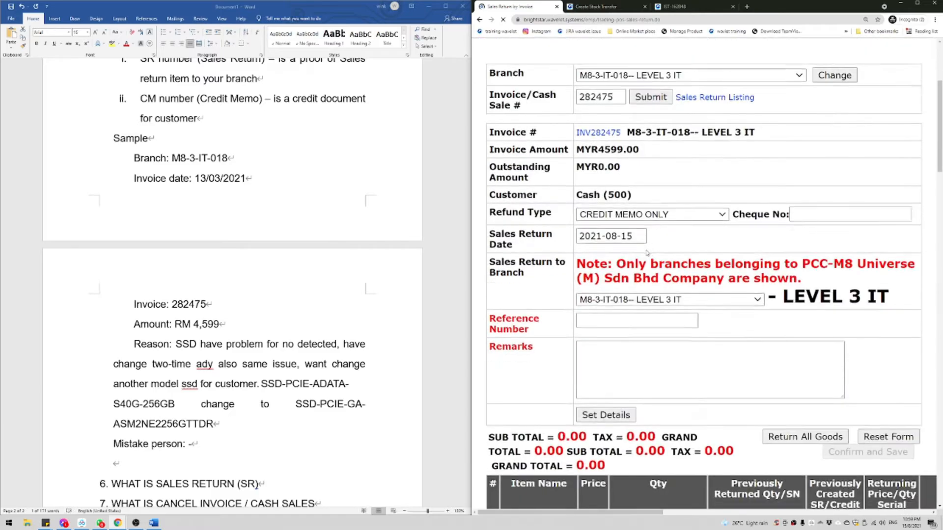
pyautogui.scroll(-4, 647, 253)
# Step: Enter reference number 20210815, paste the SSD reason notes into Remarks, and set the details
pyautogui.click(620, 108)
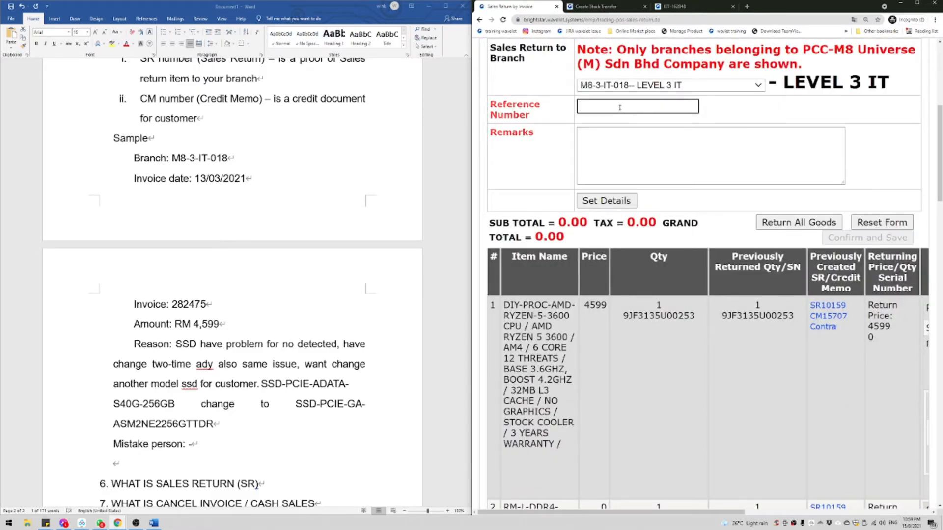
pyautogui.write('20210815')
pyautogui.doubleClick(189, 304)
pyautogui.click(134, 344)
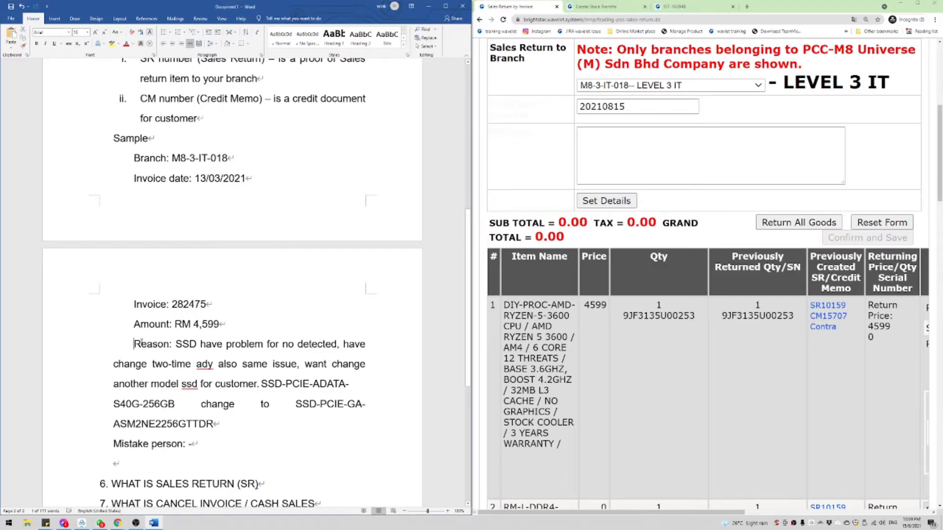
pyautogui.moveTo(134, 344)
pyautogui.mouseDown()
pyautogui.moveTo(213, 424)
pyautogui.moveTo(134, 344)
pyautogui.mouseUp()
pyautogui.click(223, 440)
pyautogui.hotkey('ctrl', 'c')
pyautogui.click(608, 177)
pyautogui.hotkey('ctrl', 'v')
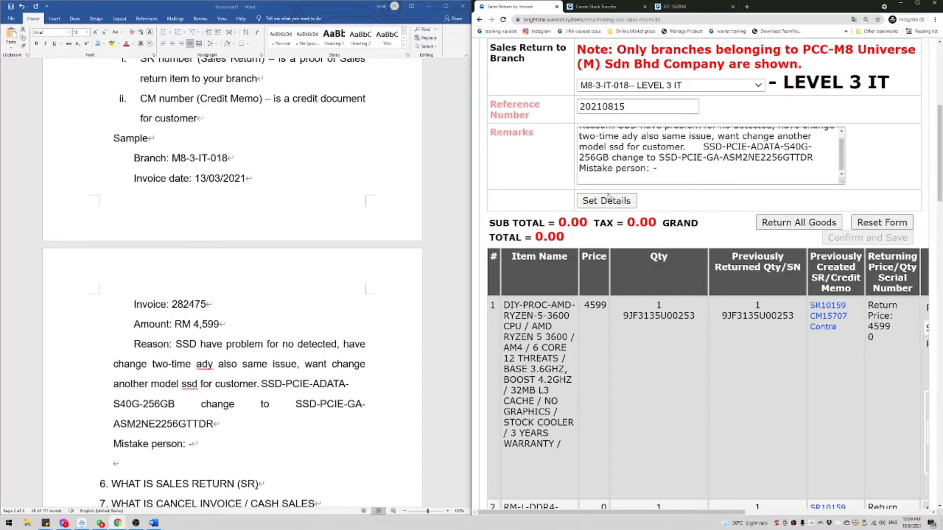
pyautogui.click(608, 198)
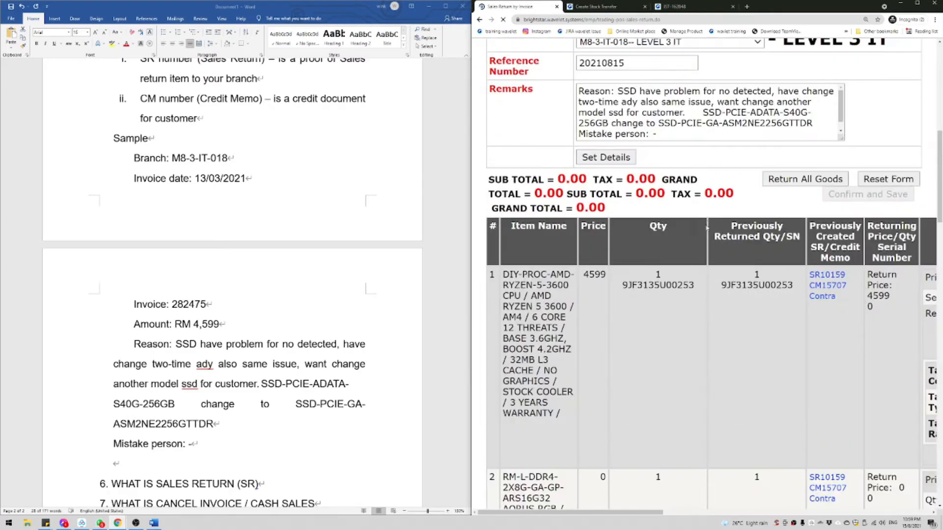
# Step: Review the remarks and select the existing SR10159 and CM15707 numbers
pyautogui.scroll(3, 707, 227)
pyautogui.scroll(-1, 642, 265)
pyautogui.scroll(1, 642, 265)
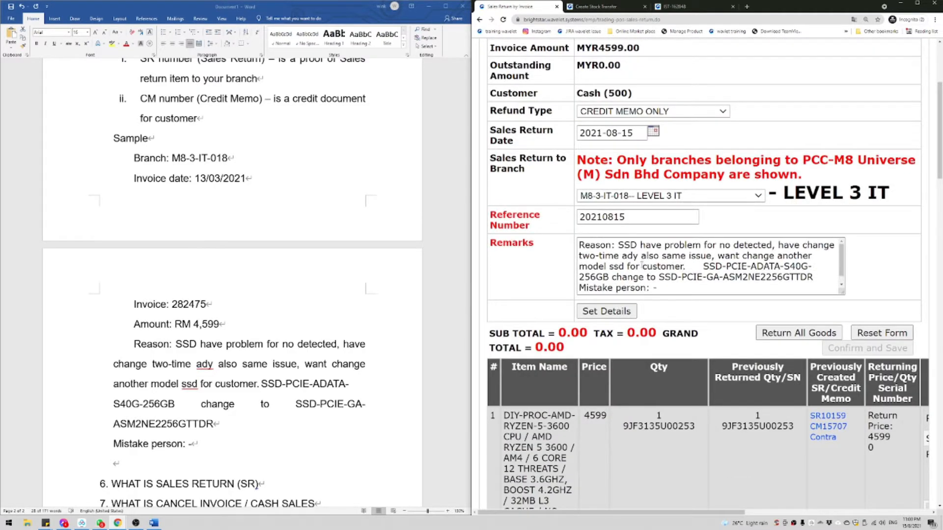
pyautogui.moveTo(618, 245); pyautogui.dragTo(683, 266)
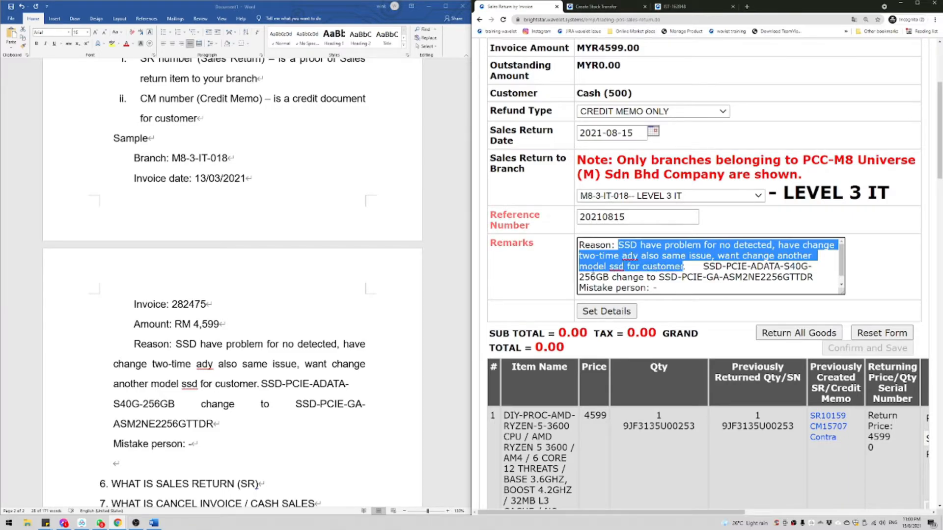
pyautogui.moveTo(703, 267); pyautogui.dragTo(742, 288)
pyautogui.click(662, 287)
pyautogui.scroll(-2, 671, 275)
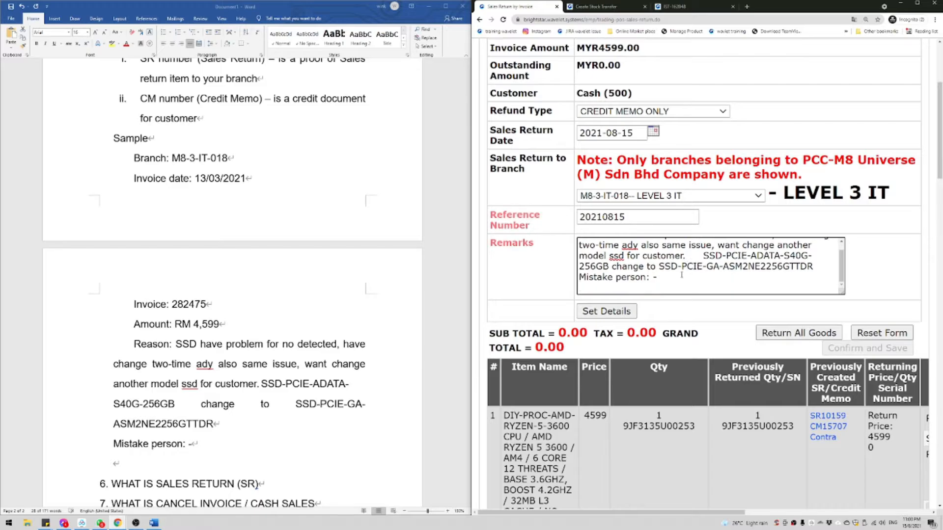
pyautogui.moveTo(810, 340); pyautogui.dragTo(843, 353)
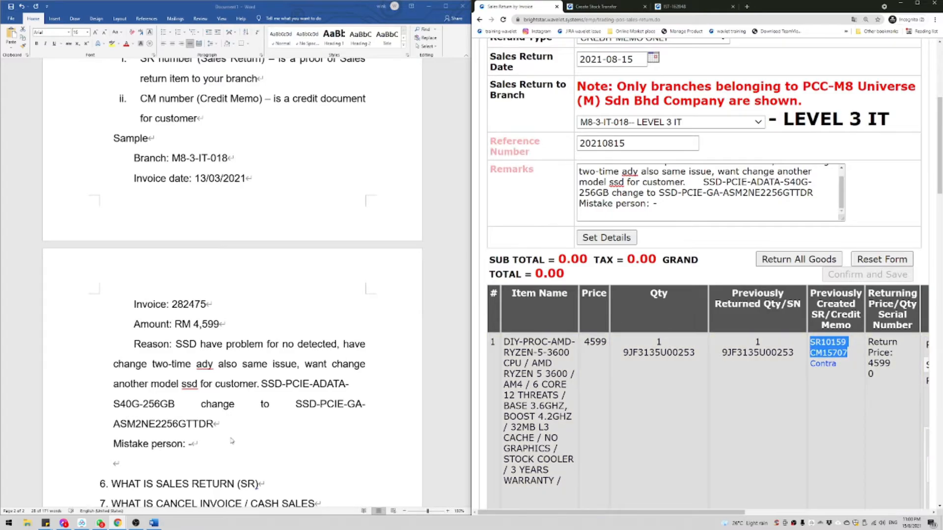
pyautogui.click(100, 523)
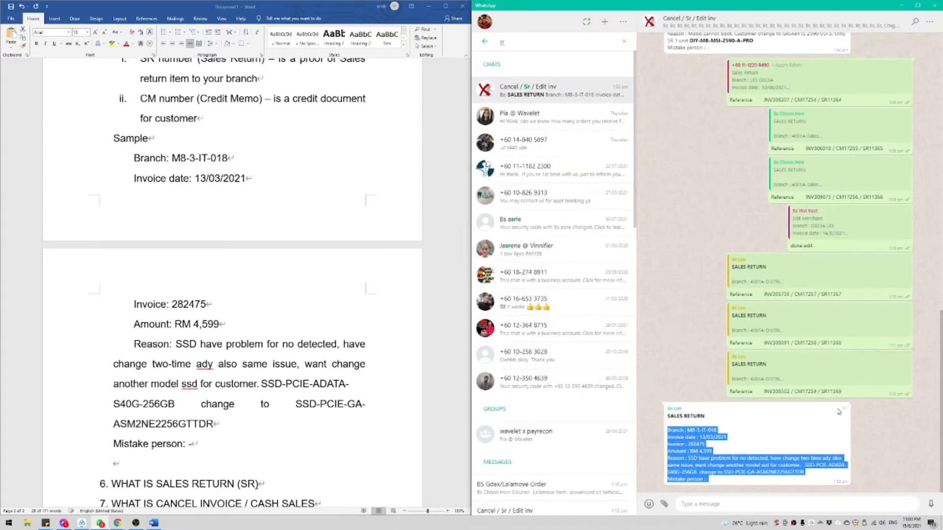
# Step: Reply to the sales return message with 'SR10159 CM15707'
pyautogui.click(843, 411)
pyautogui.click(847, 421)
pyautogui.hotkey('ctrl', 'v')
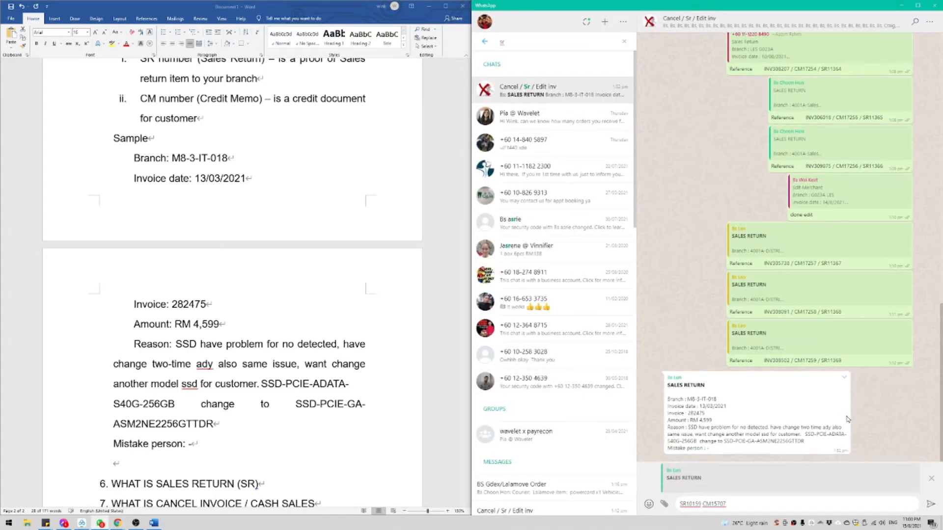
pyautogui.press('Return')
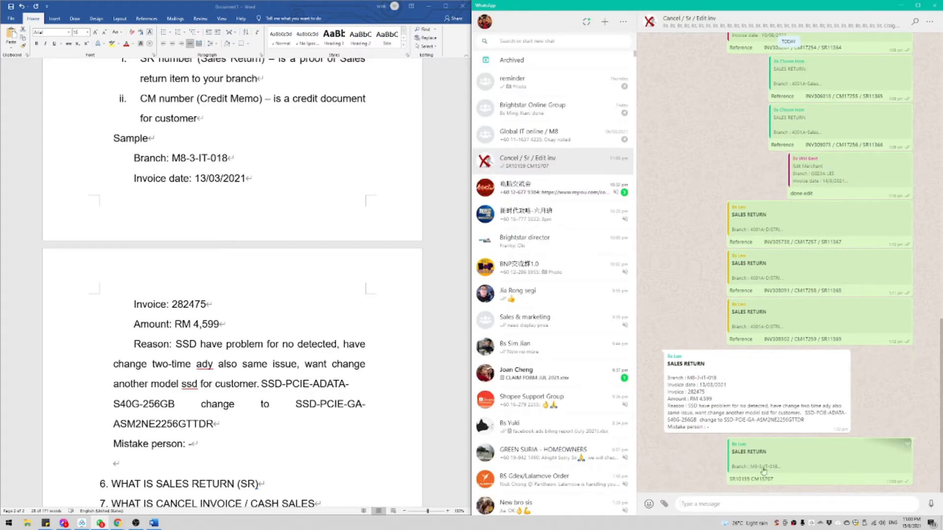
pyautogui.moveTo(759, 479); pyautogui.dragTo(773, 479)
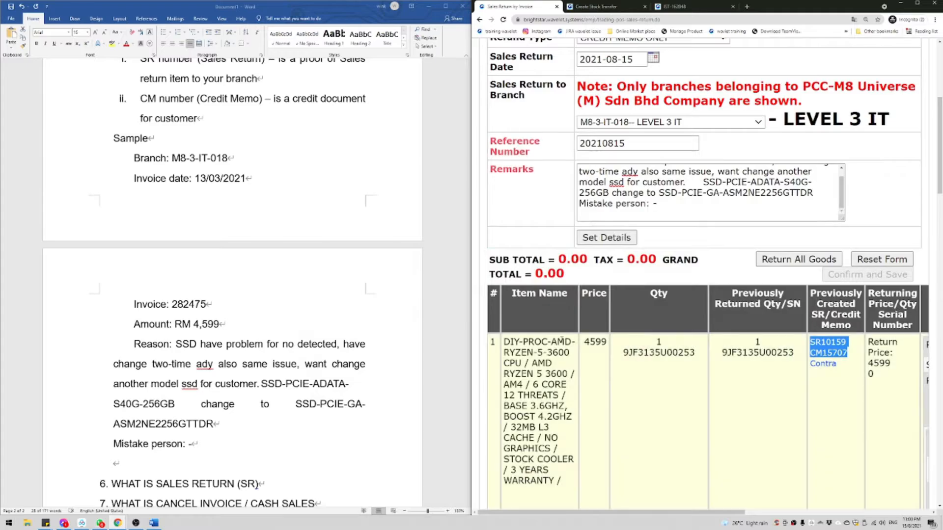
# Step: Open Full Screen Cash Sale in a new tab and set branch M8-3-IT-018-- LEVEL 3 IT
pyautogui.scroll(-20, 682, 303)
pyautogui.scroll(20, 576, 282)
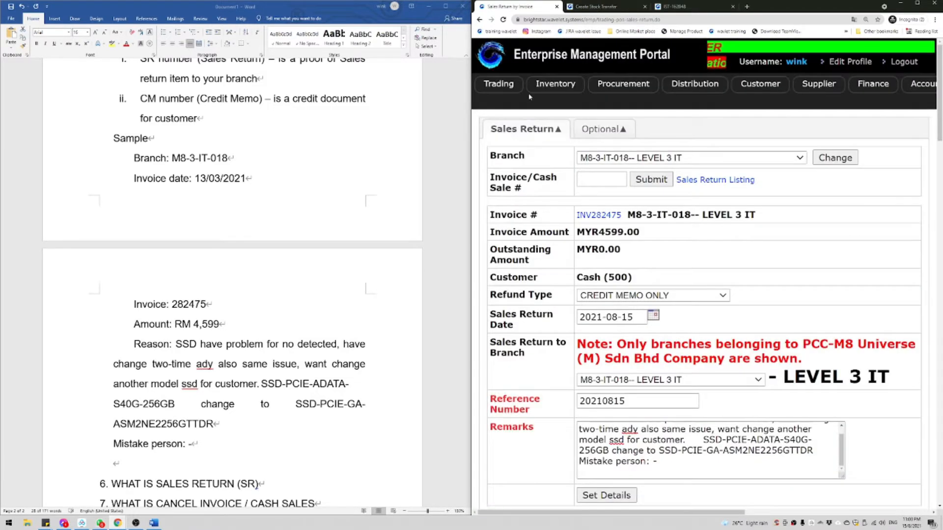
pyautogui.moveTo(505, 86)
pyautogui.moveTo(583, 101)
pyautogui.middleClick(669, 99)
pyautogui.click(605, 5)
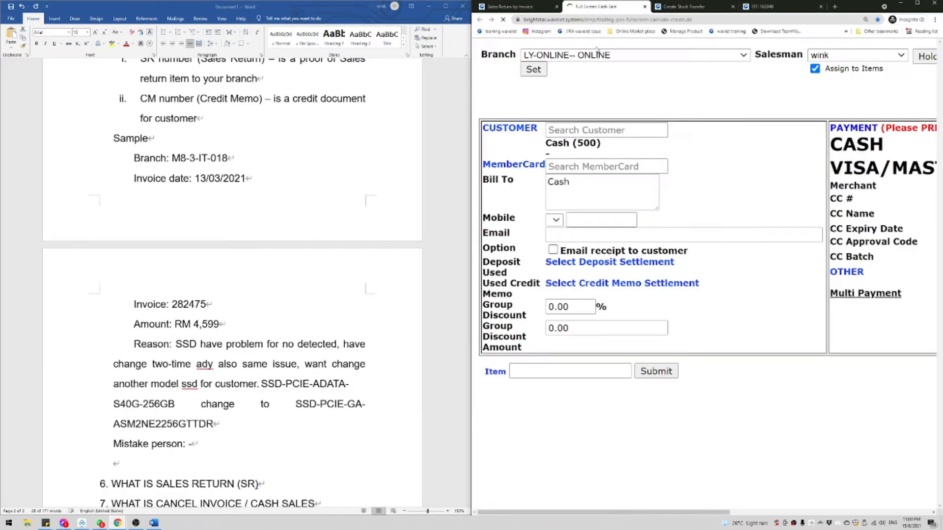
pyautogui.click(603, 58)
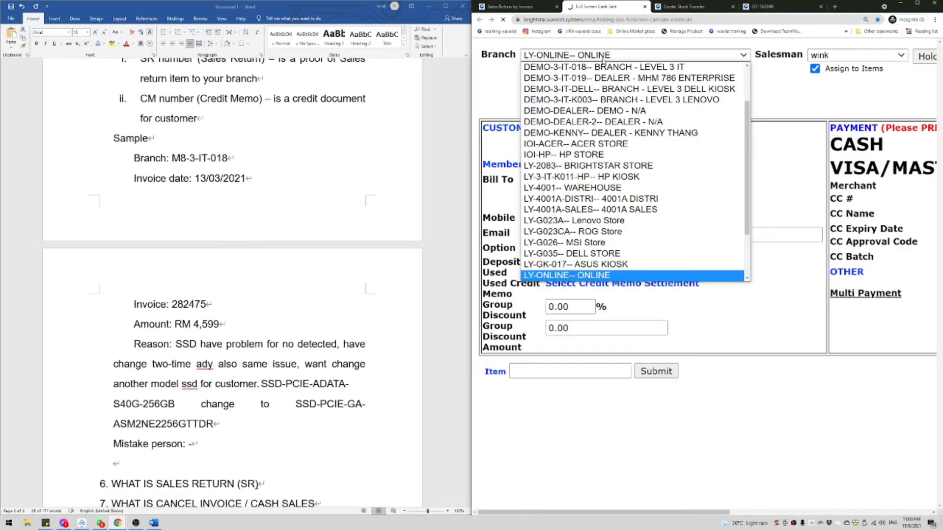
pyautogui.scroll(-2, 592, 231)
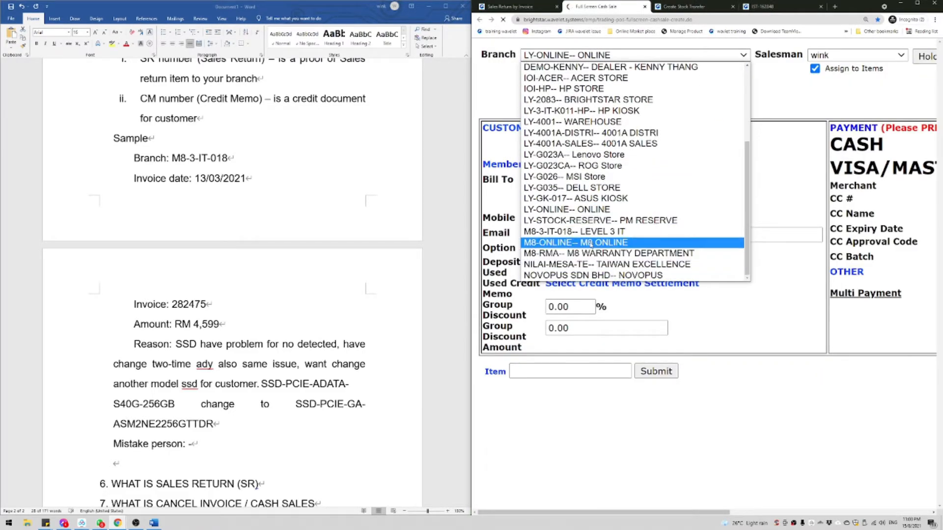
pyautogui.click(589, 231)
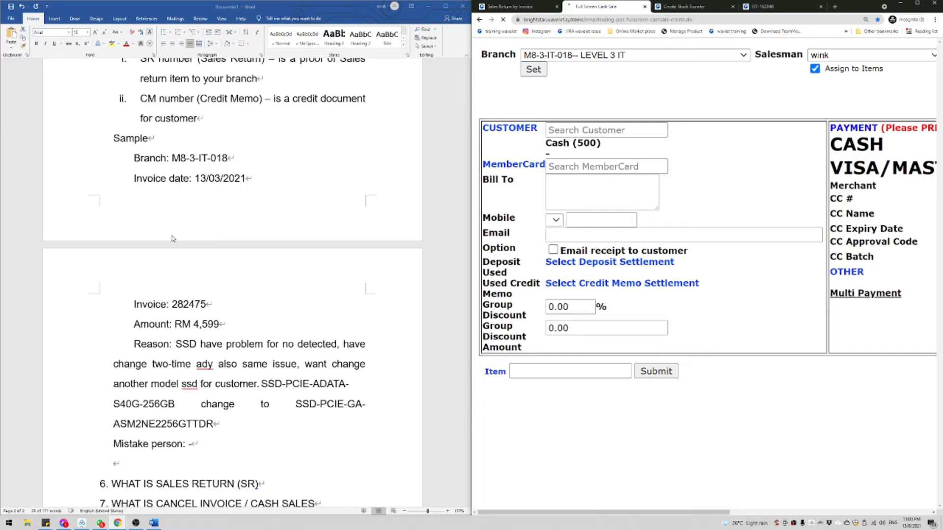
# Step: Select invoice number 282475 in the notes and return to the cash sale tab
pyautogui.doubleClick(188, 304)
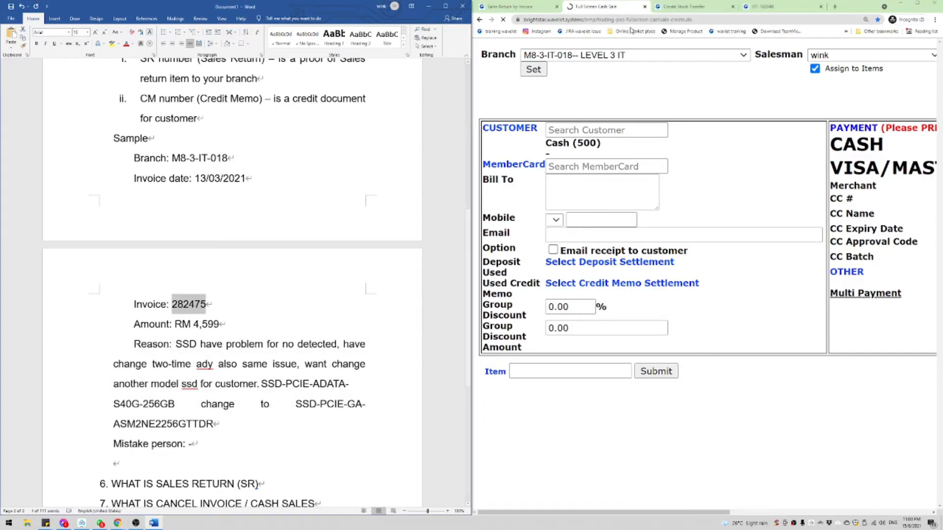
pyautogui.click(517, 8)
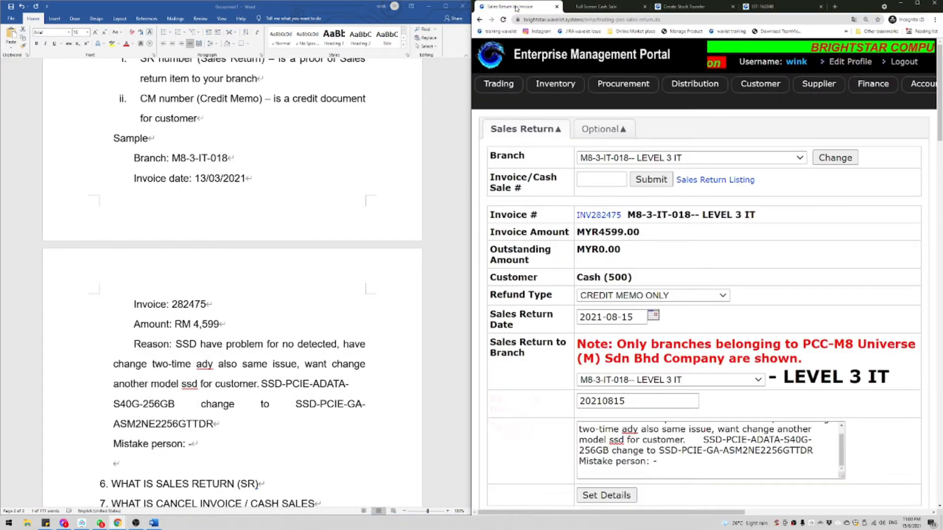
pyautogui.click(585, 6)
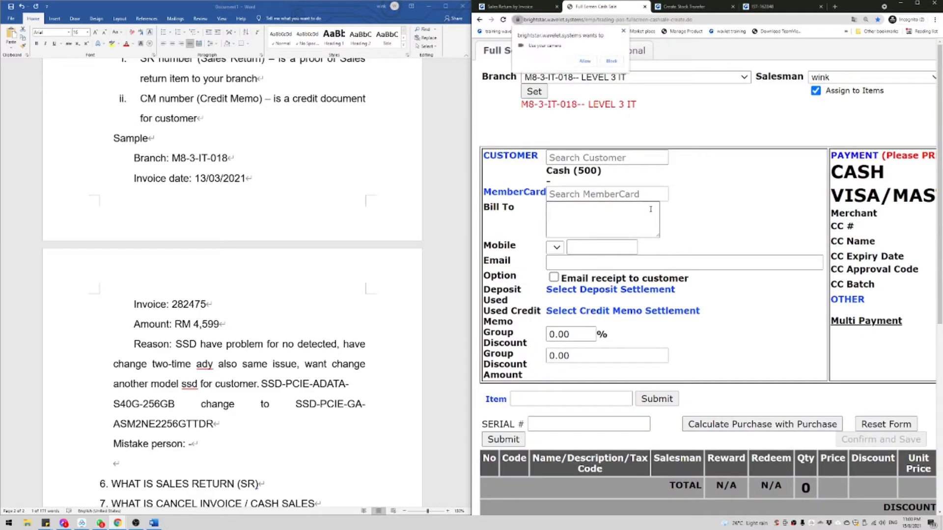
# Step: Load invoice 282475 into the cash sale through the Optional tab's Invoice # field
pyautogui.click(612, 61)
pyautogui.click(618, 51)
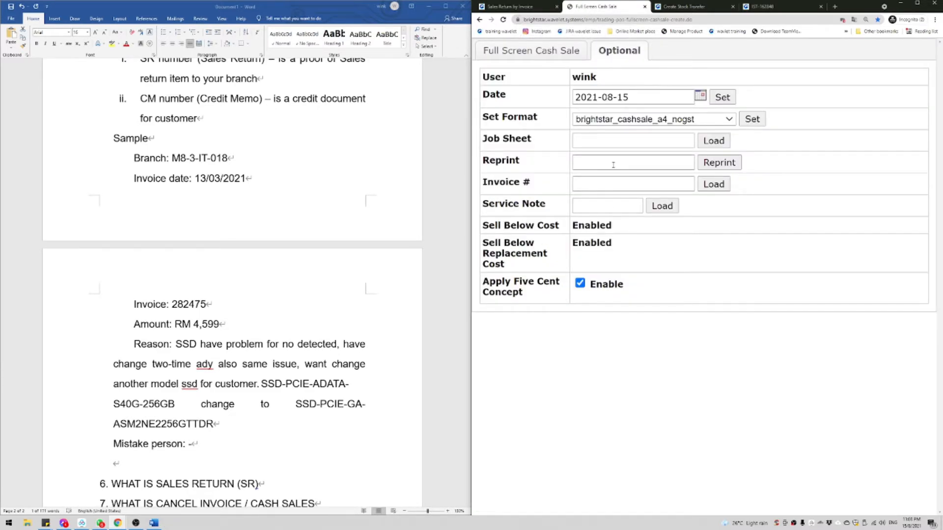
pyautogui.click(608, 182)
pyautogui.hotkey('ctrl', 'v')
pyautogui.moveTo(500, 183); pyautogui.dragTo(748, 190)
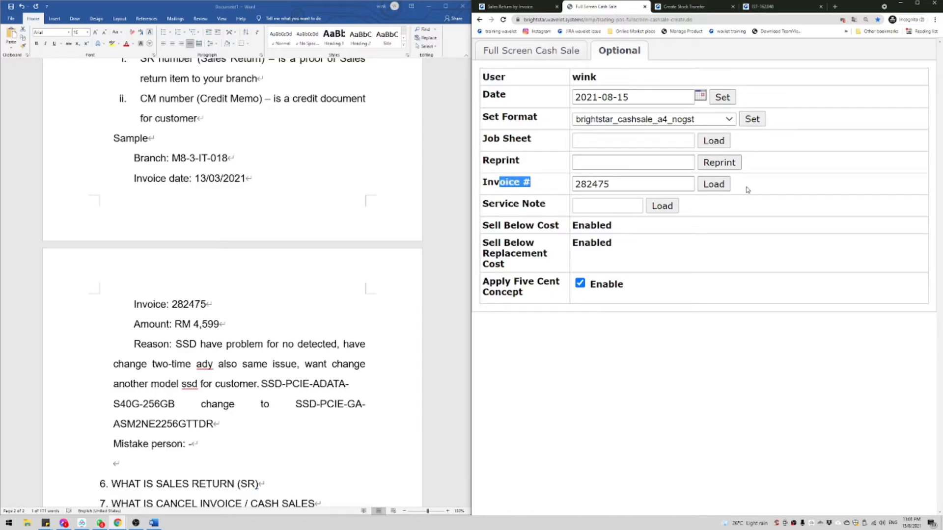
pyautogui.click(714, 187)
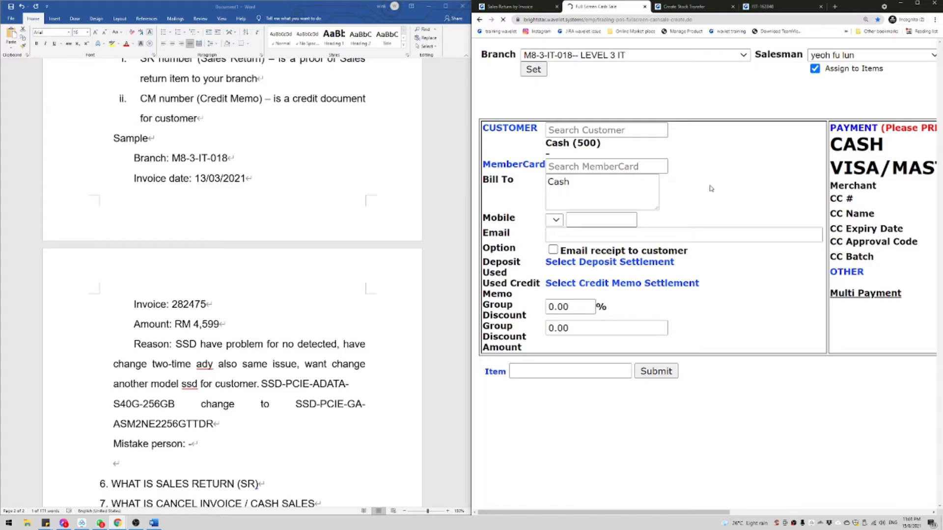
# Step: Review the 8 loaded items totalling 4,599.00 and open Select Credit Memo Settlement
pyautogui.click(916, 4)
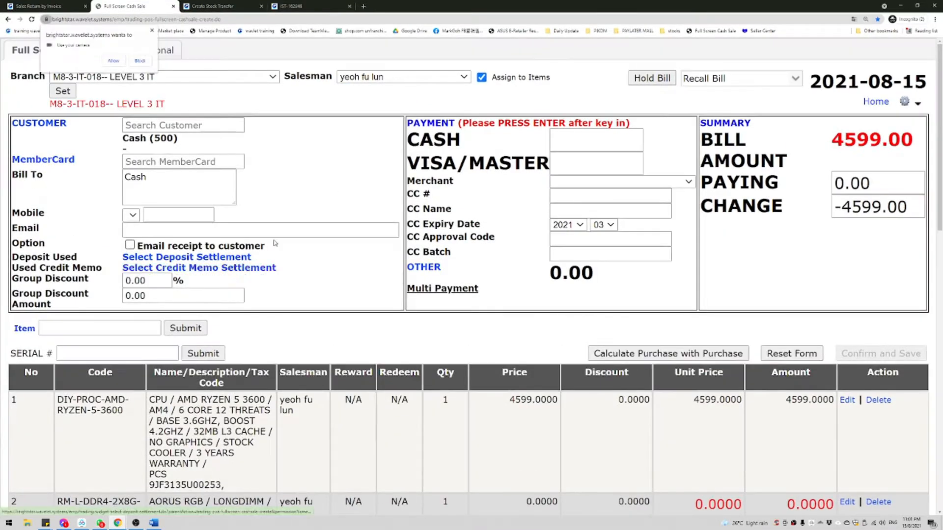
pyautogui.scroll(-4, 277, 245)
pyautogui.scroll(-10, 277, 245)
pyautogui.scroll(2, 278, 245)
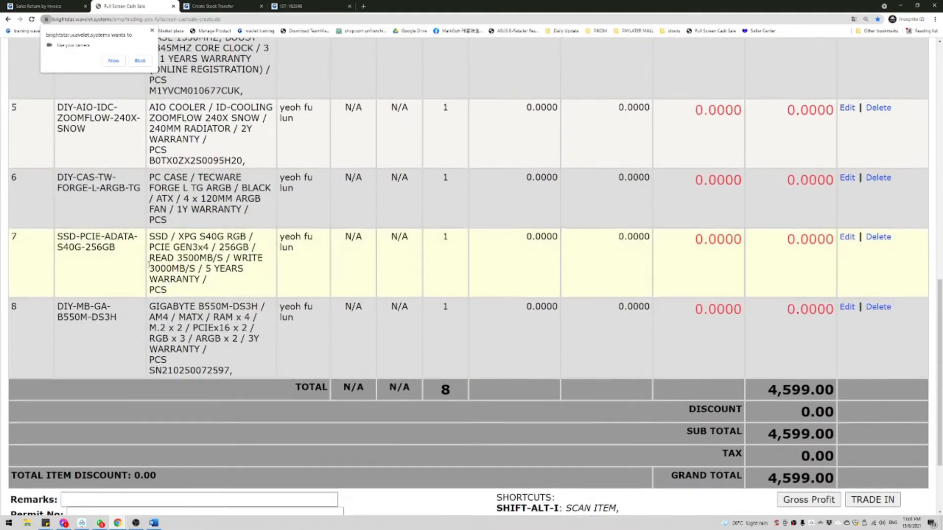
pyautogui.scroll(1, 157, 260)
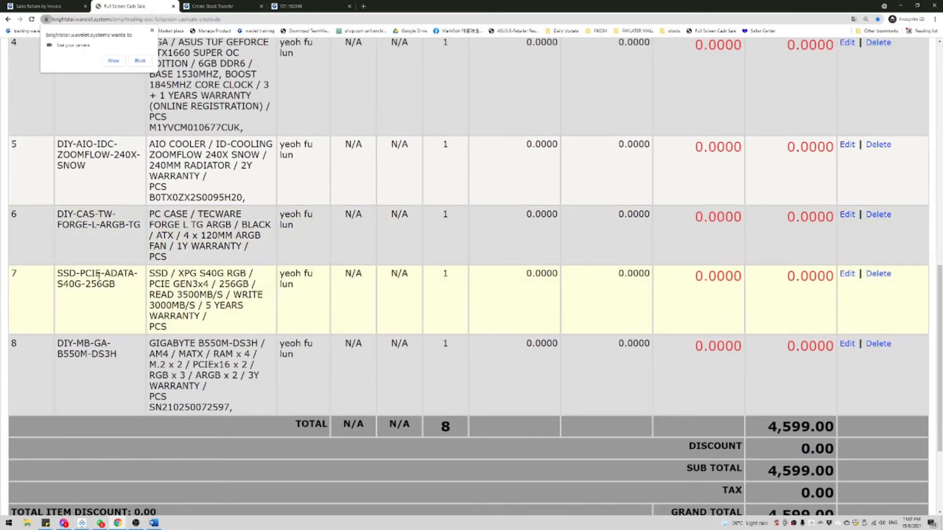
pyautogui.moveTo(101, 275); pyautogui.dragTo(352, 292)
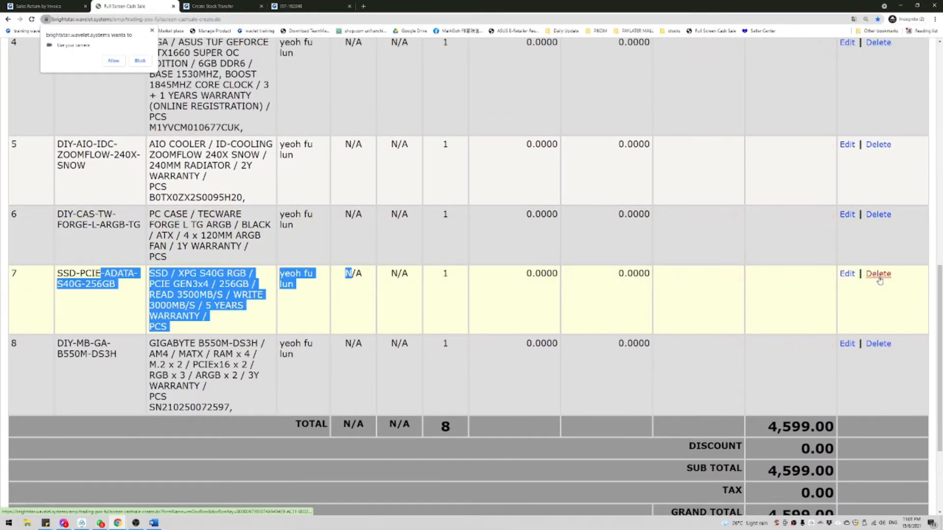
pyautogui.click(709, 288)
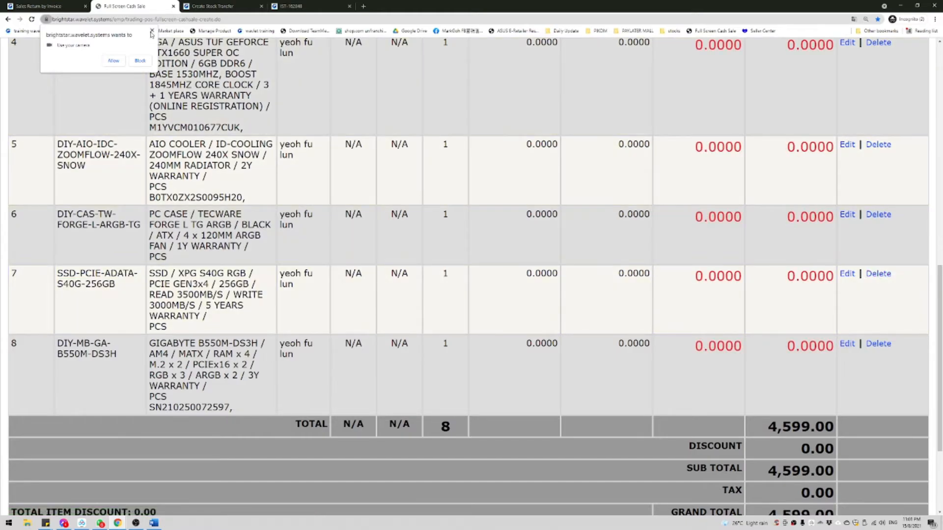
pyautogui.click(152, 31)
pyautogui.scroll(11, 279, 252)
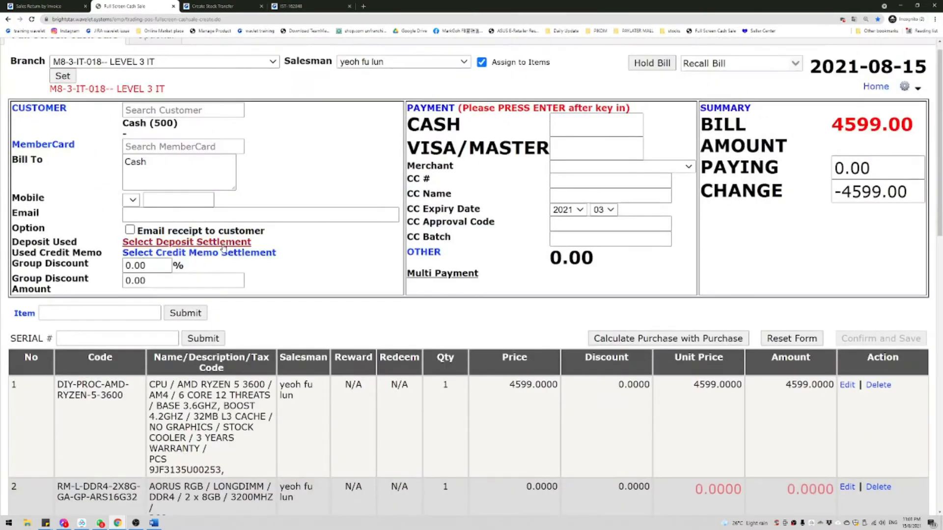
pyautogui.click(222, 252)
pyautogui.doubleClick(594, 4)
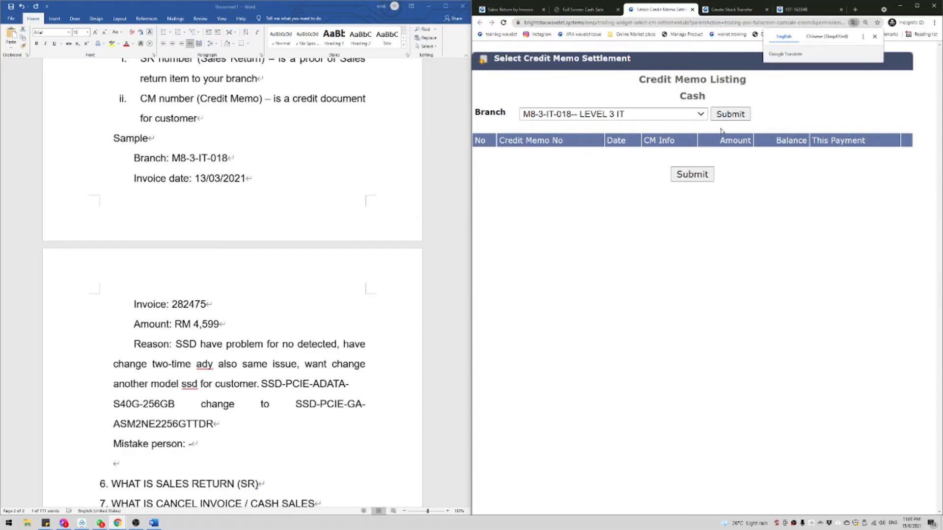
# Step: Resubmit the Credit Memo Listing, still empty, and switch to WhatsApp
pyautogui.click(741, 109)
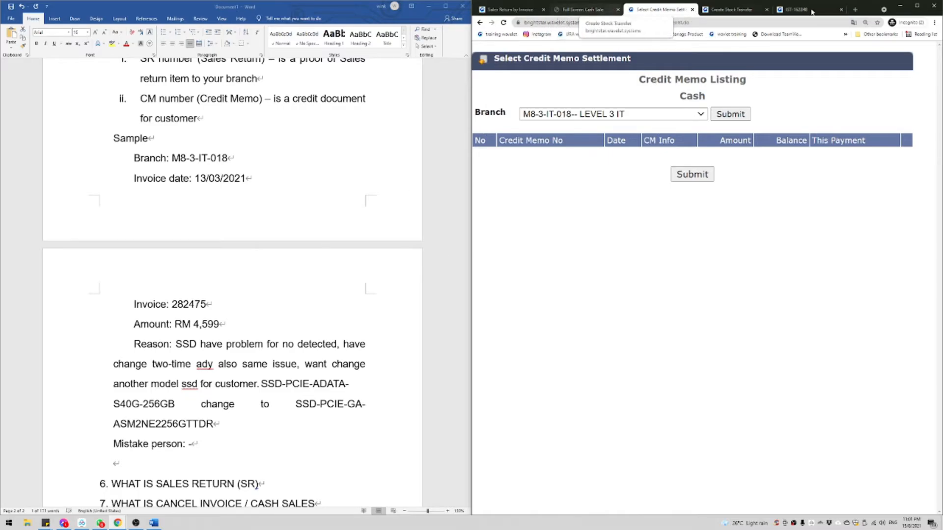
pyautogui.hotkey('alt', 'Tab')
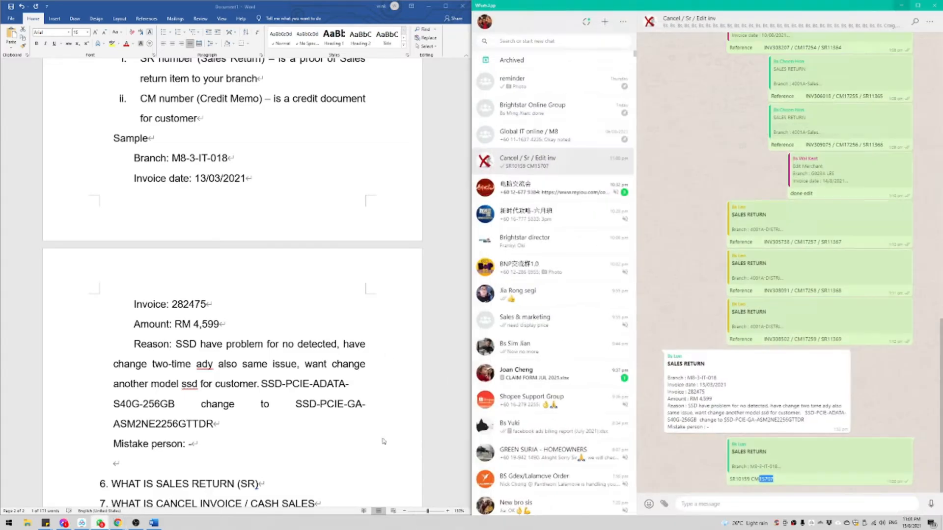
# Step: Reply to the SALES RETURN message with 'this SR before, please double check'
pyautogui.click(844, 357)
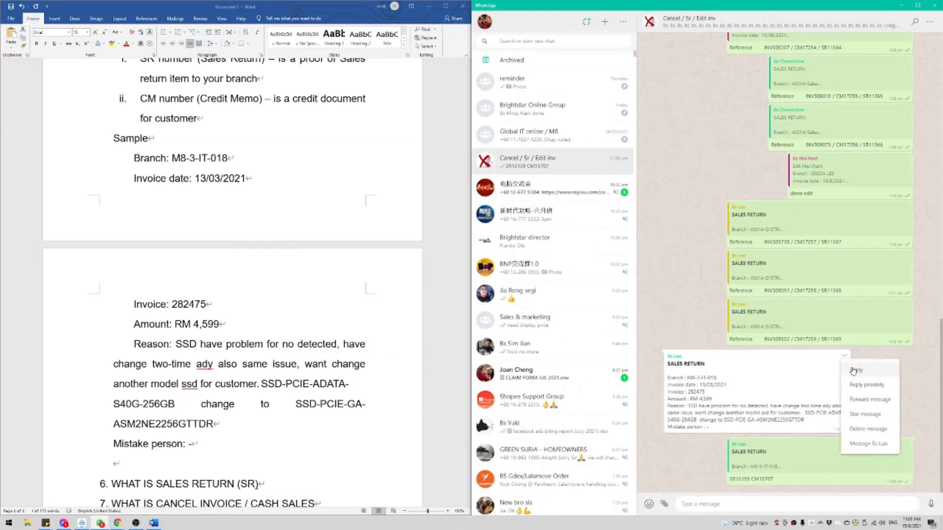
pyautogui.click(857, 381)
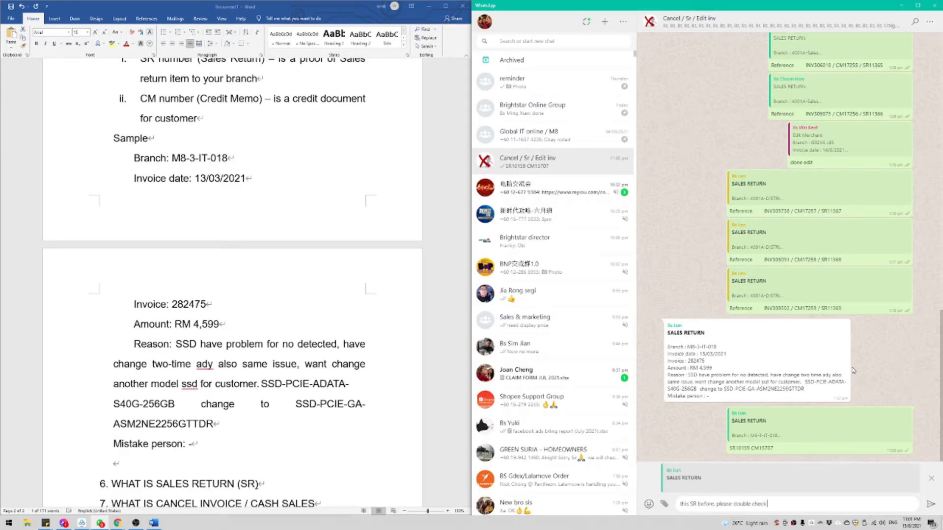
pyautogui.press('Return')
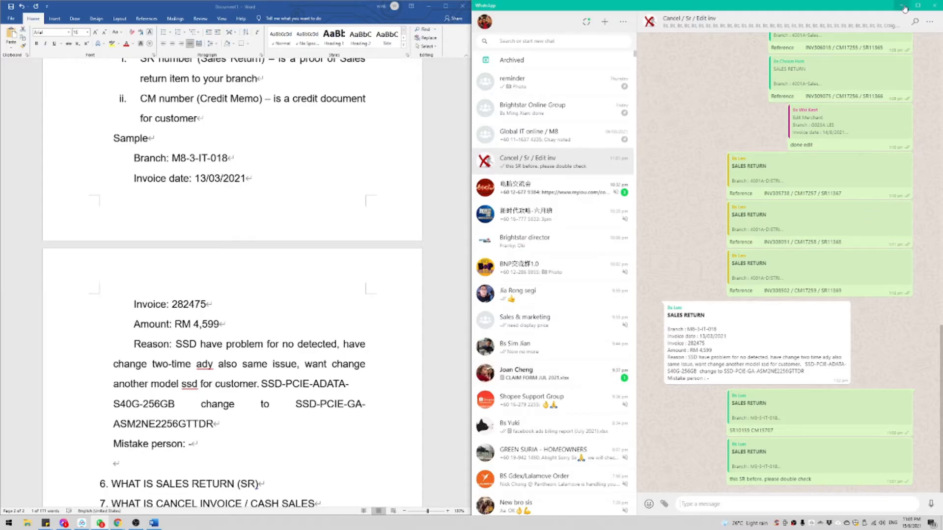
pyautogui.hotkey('alt', 'Tab')
pyautogui.doubleClick(189, 304)
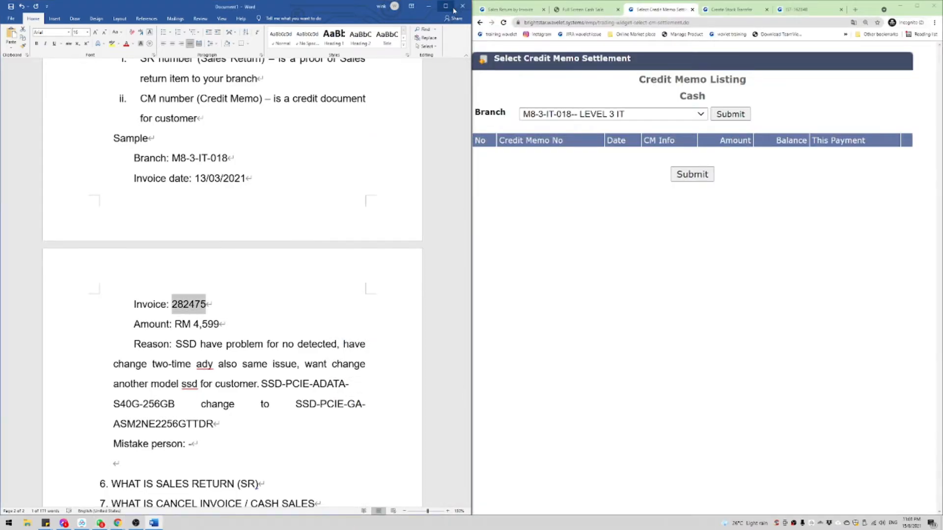
# Step: Reselect invoice 282475 in the notes, then switch the Sales Return by Invoice branch to LY-ONLINE-- ONLINE
pyautogui.doubleClick(194, 306)
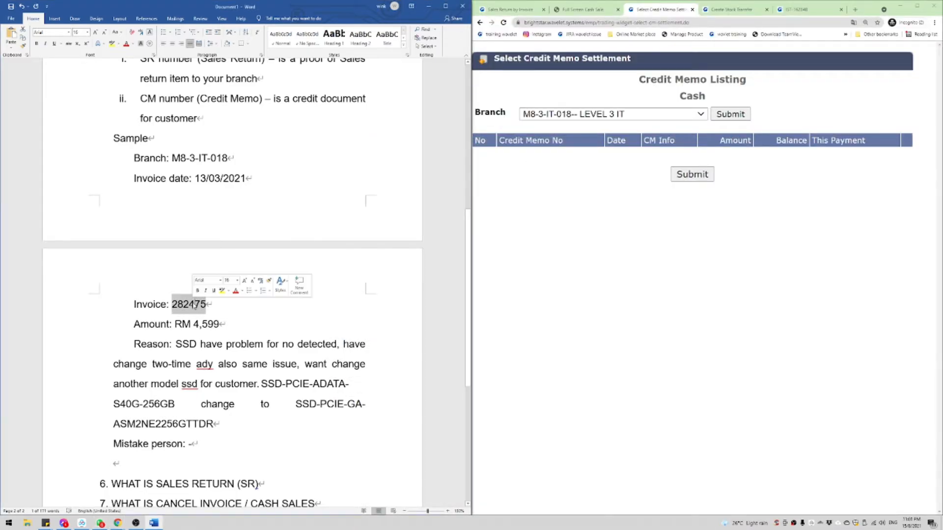
pyautogui.doubleClick(195, 305)
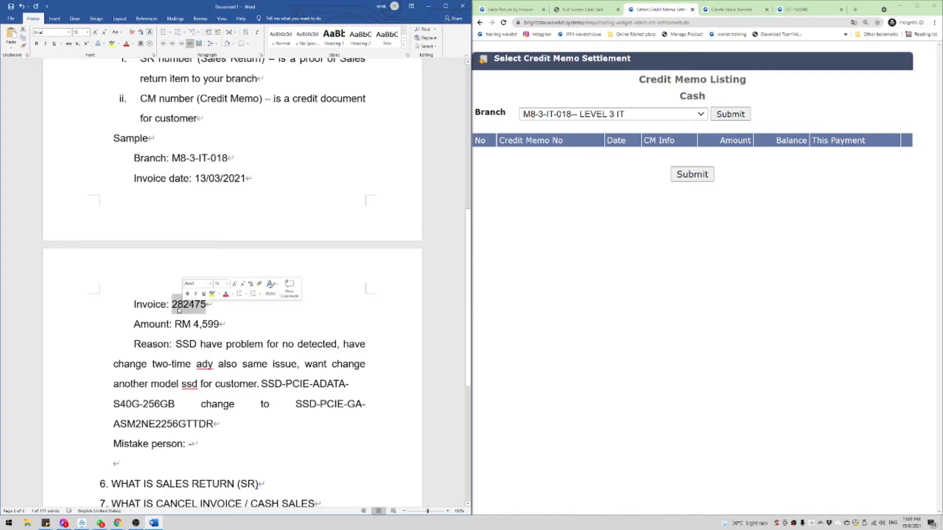
pyautogui.click(580, 170)
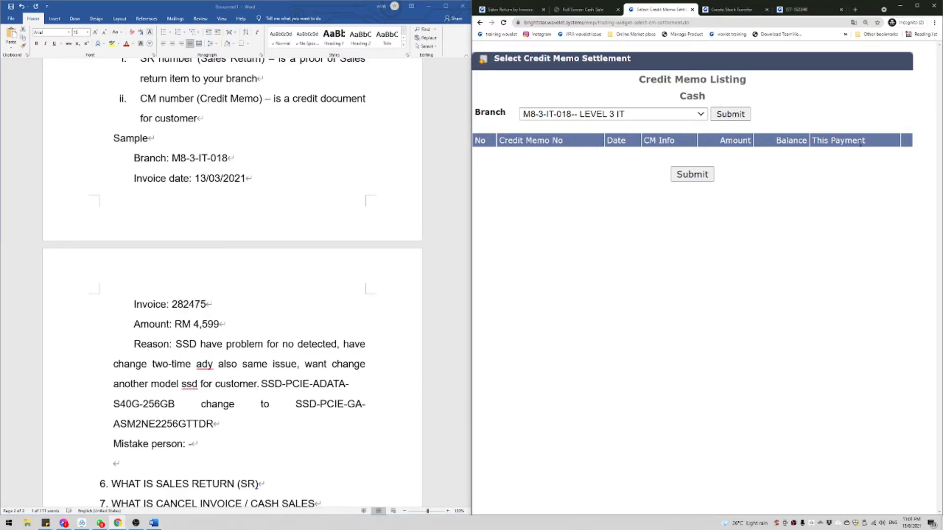
pyautogui.click(497, 11)
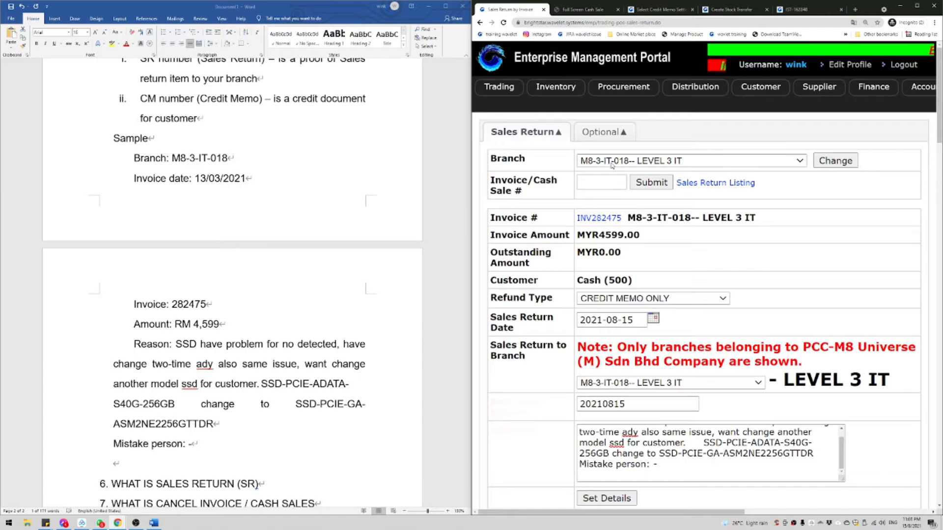
pyautogui.click(698, 160)
pyautogui.click(633, 359)
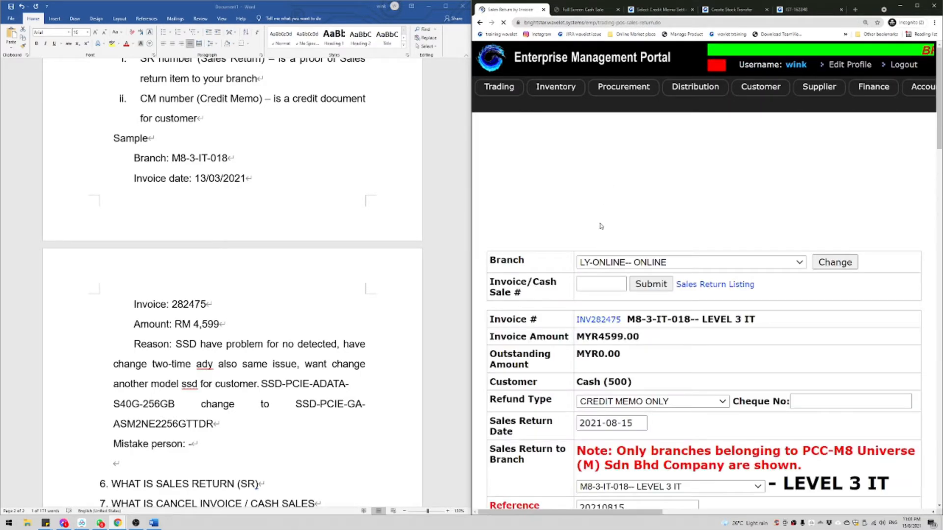
# Step: Look up invoice 309307 for a sales return
pyautogui.click(607, 182)
pyautogui.write('3090')
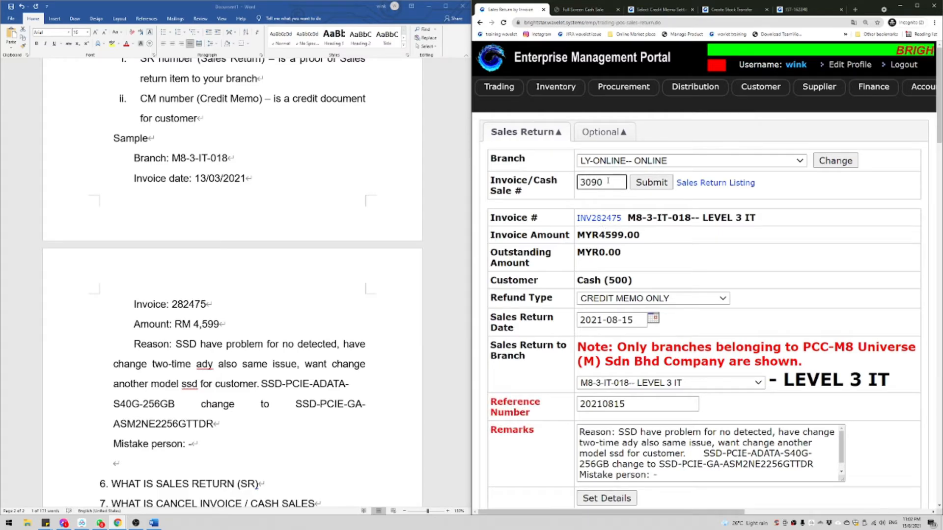
pyautogui.press('BackSpace')
pyautogui.write('30')
pyautogui.press('Return')
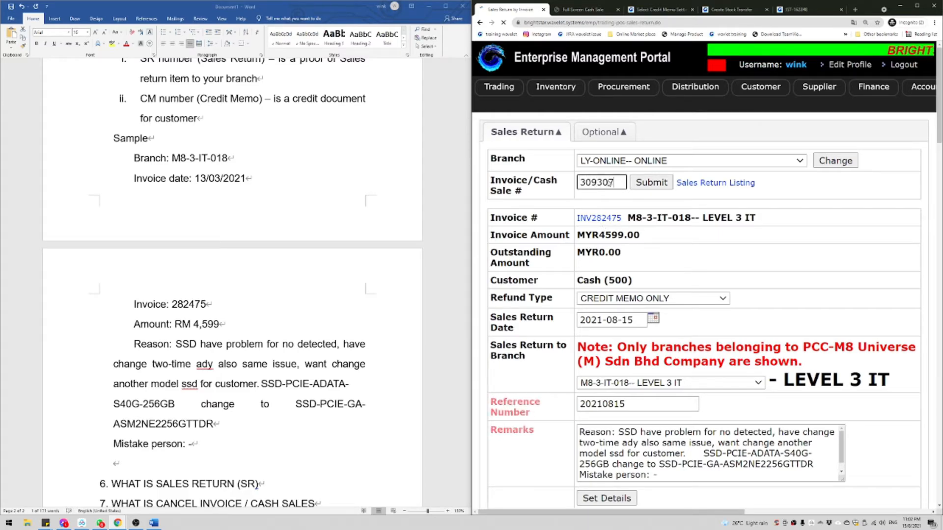
# Step: Enter reference number 20210815 and the remark 'testing SR', then apply them
pyautogui.scroll(-6, 628, 218)
pyautogui.click(627, 218)
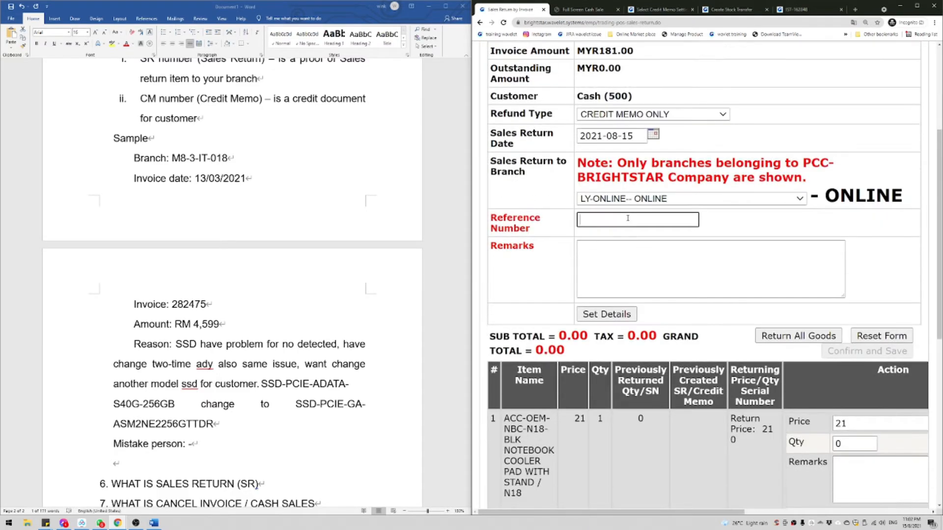
pyautogui.write('20210')
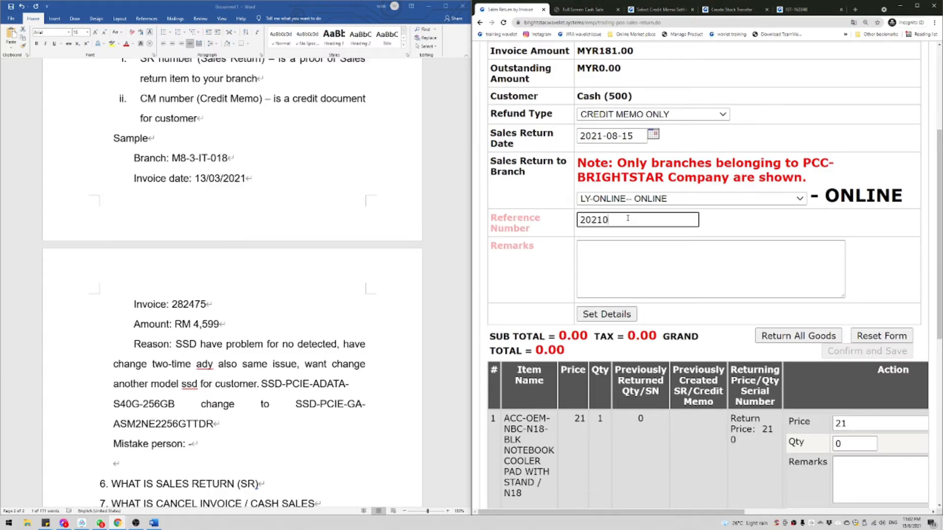
pyautogui.write('815')
pyautogui.press('Tab')
pyautogui.write('ts')
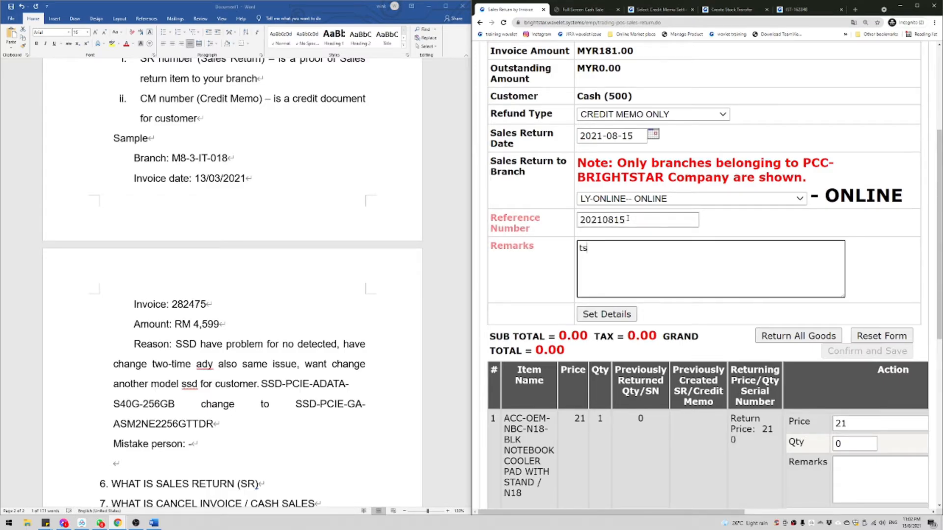
pyautogui.press('BackSpace')
pyautogui.write('esting')
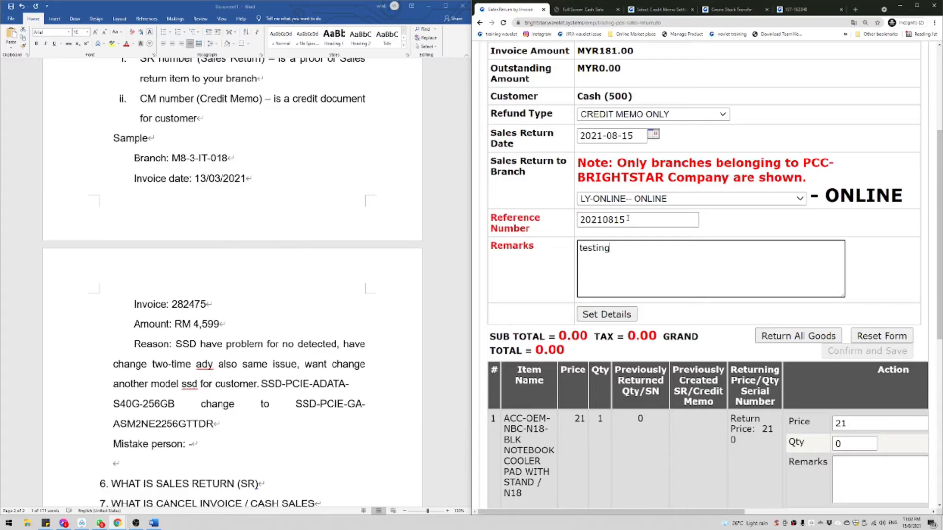
pyautogui.write(' SR')
pyautogui.press('Tab')
pyautogui.press('Return')
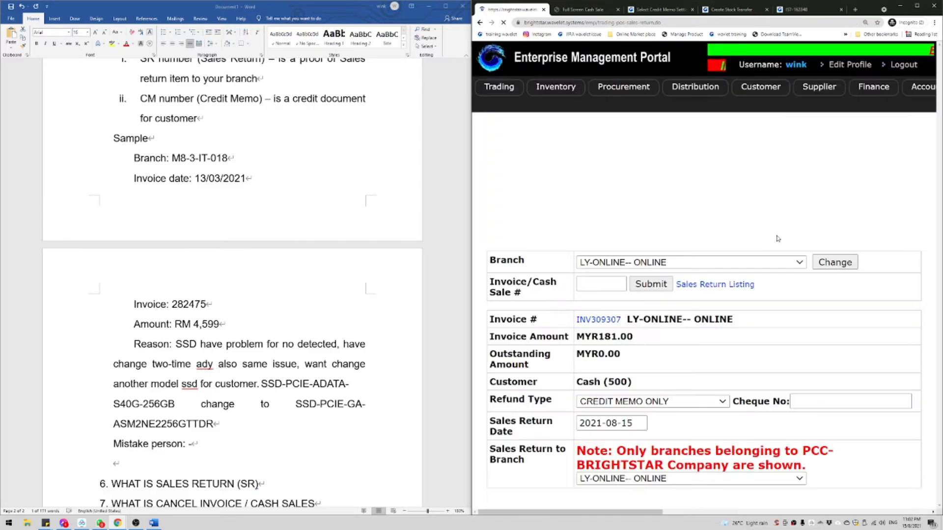
# Step: Return all goods on the invoice and note references SR11371, CM17261 and invoice 309307
pyautogui.click(798, 299)
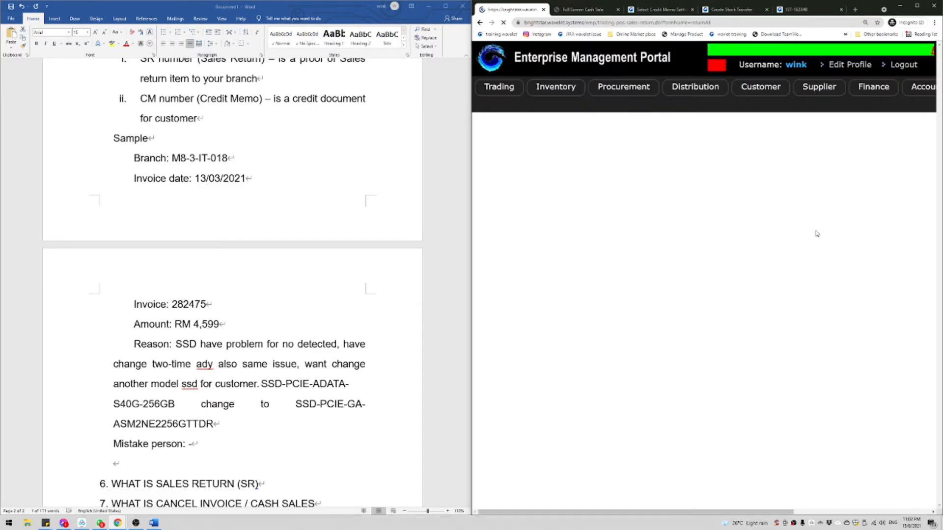
pyautogui.scroll(-6, 870, 258)
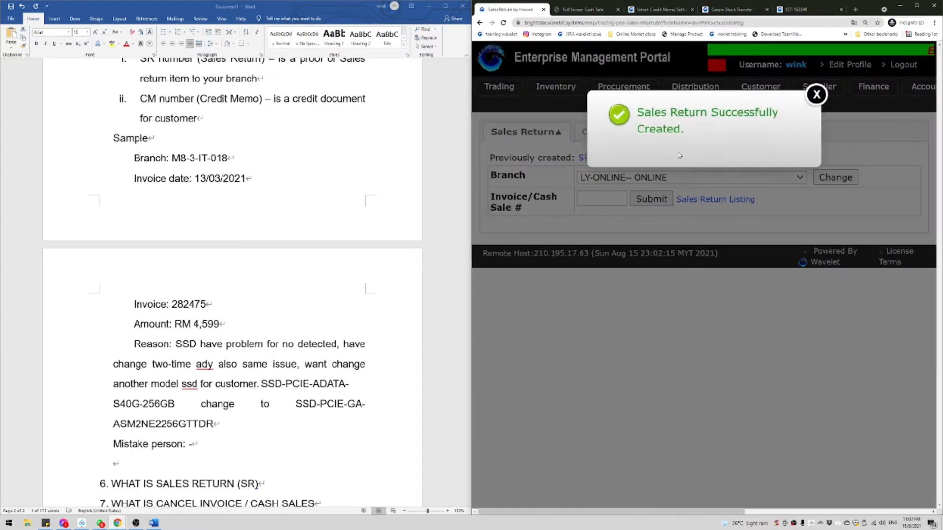
pyautogui.click(824, 92)
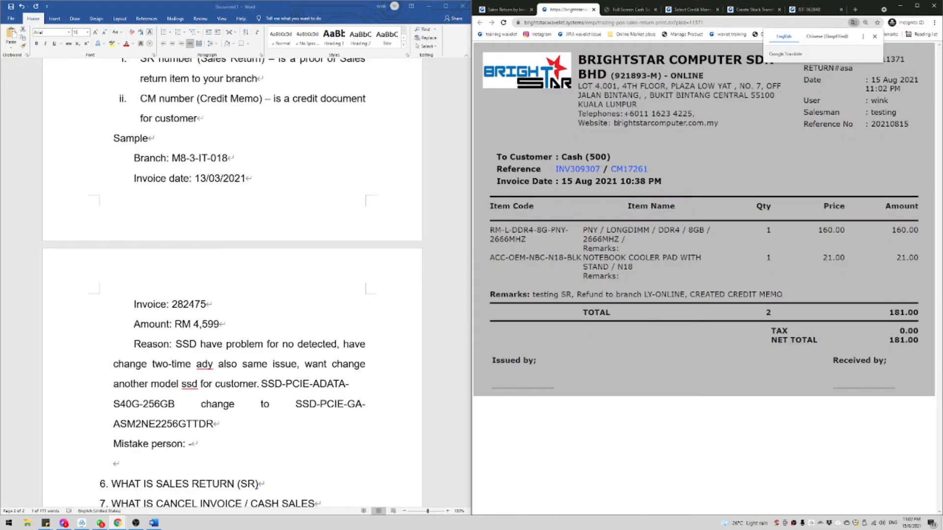
pyautogui.click(512, 170)
pyautogui.moveTo(513, 170); pyautogui.dragTo(636, 170)
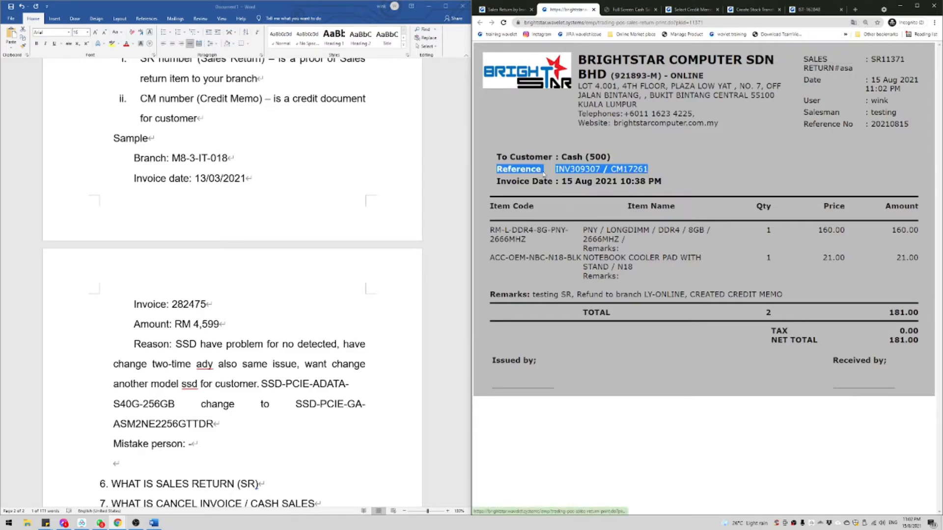
pyautogui.doubleClick(881, 59)
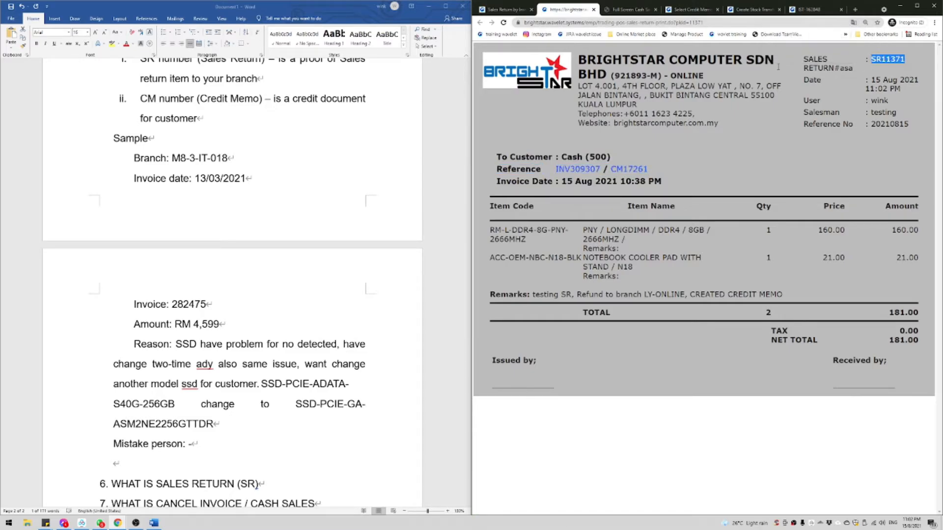
pyautogui.click(649, 165)
pyautogui.moveTo(603, 169); pyautogui.dragTo(571, 170)
pyautogui.hotkey('ctrl', 'c')
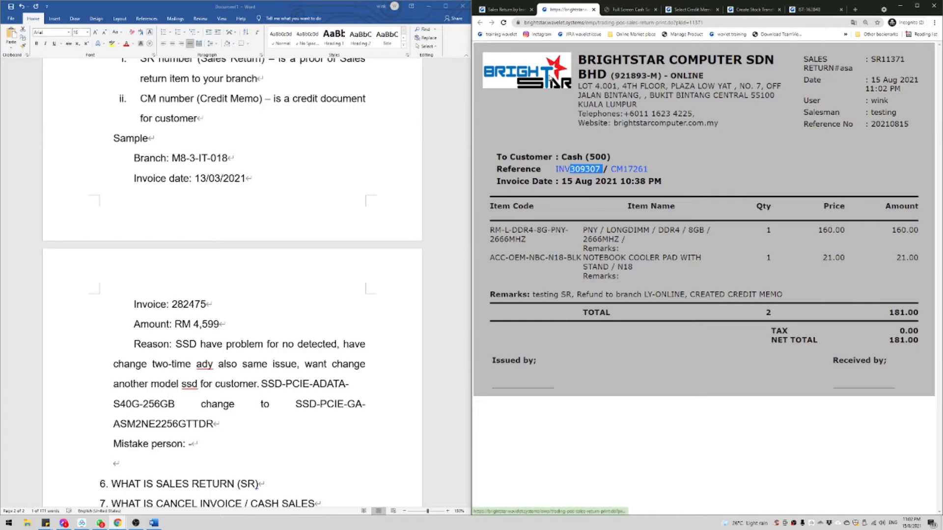
pyautogui.click(507, 10)
# Step: Open Full Screen Cash Sale and set its branch to LY-ONLINE
pyautogui.moveTo(502, 93)
pyautogui.moveTo(564, 105)
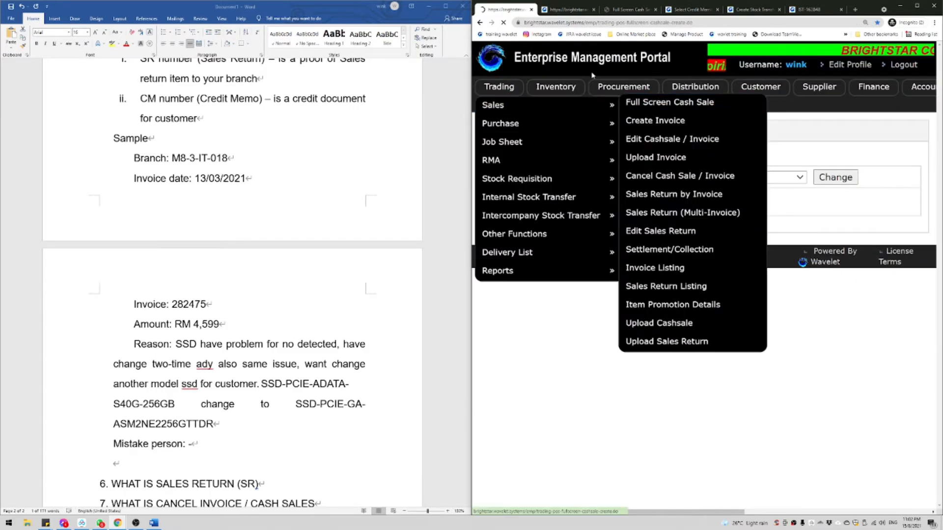
pyautogui.click(639, 101)
pyautogui.click(617, 58)
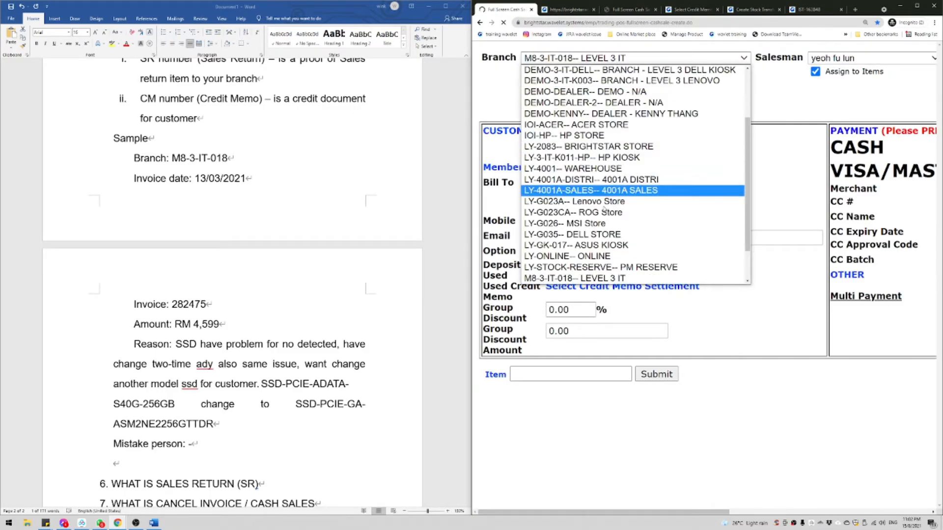
pyautogui.click(584, 245)
pyautogui.click(544, 74)
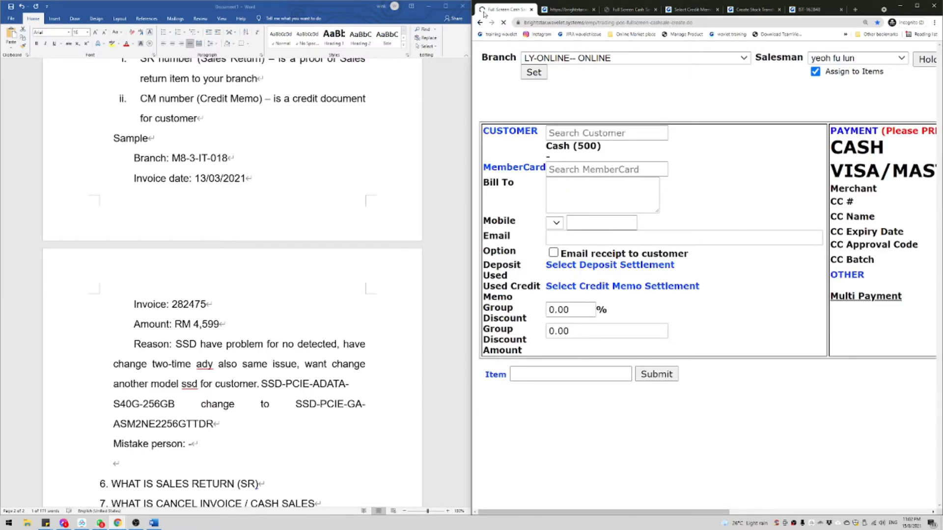
# Step: Load invoice 309307 through the Optional tab's Invoice # field
pyautogui.click(626, 54)
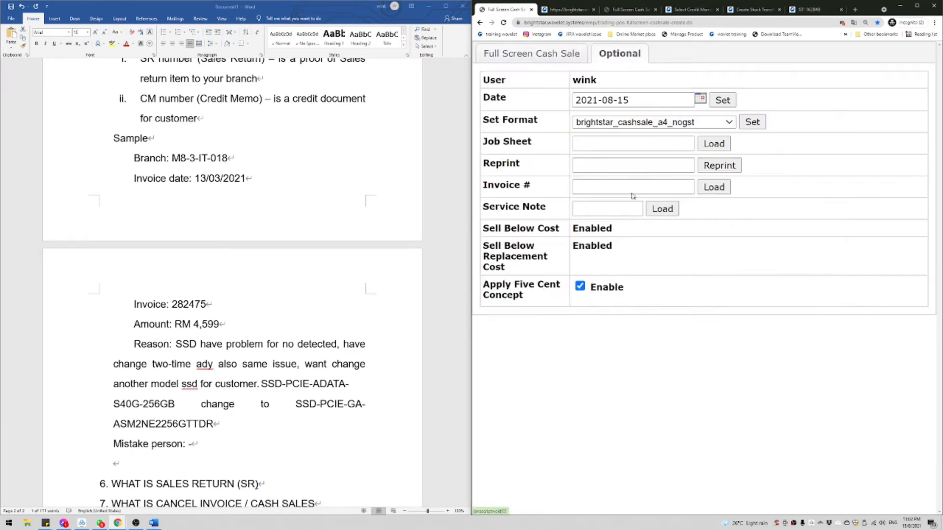
pyautogui.click(598, 186)
pyautogui.hotkey('ctrl', 'v')
pyautogui.click(713, 187)
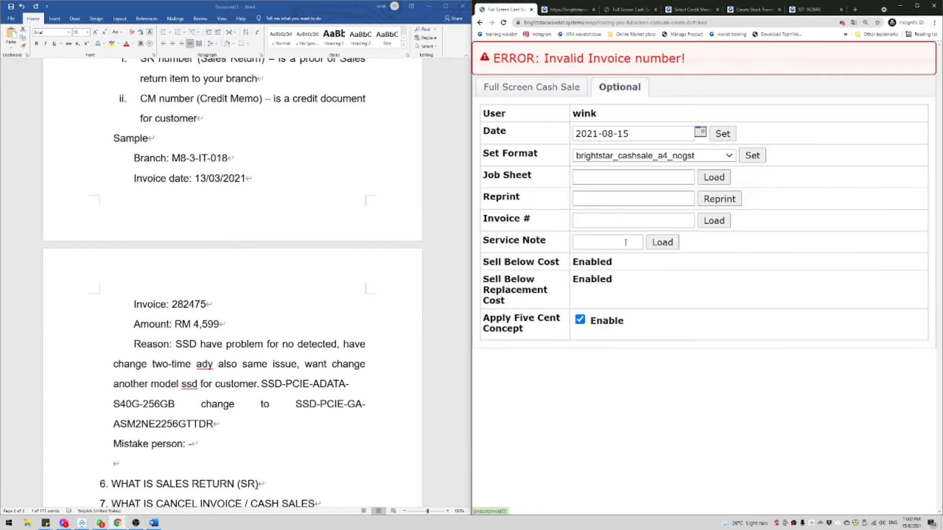
pyautogui.click(670, 216)
pyautogui.hotkey('ctrl', 'v')
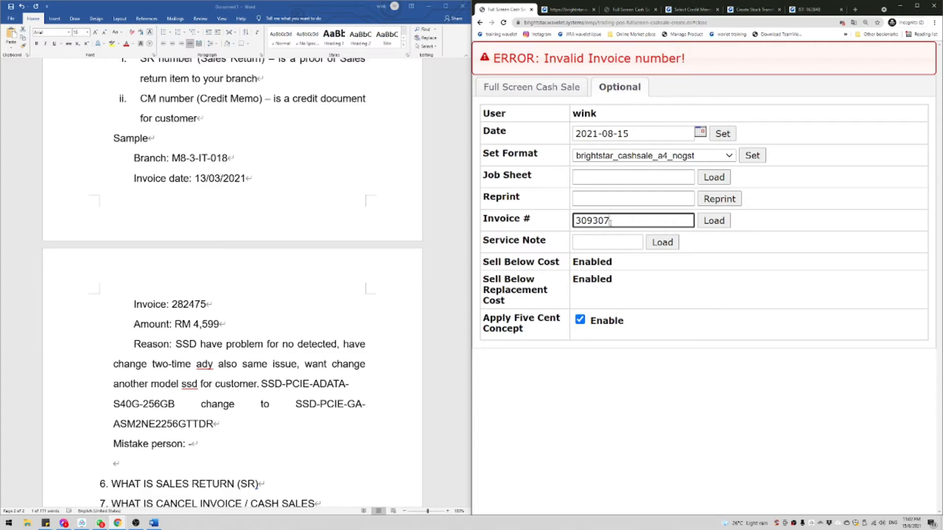
pyautogui.doubleClick(635, 224)
pyautogui.click(635, 223)
pyautogui.press('Tab')
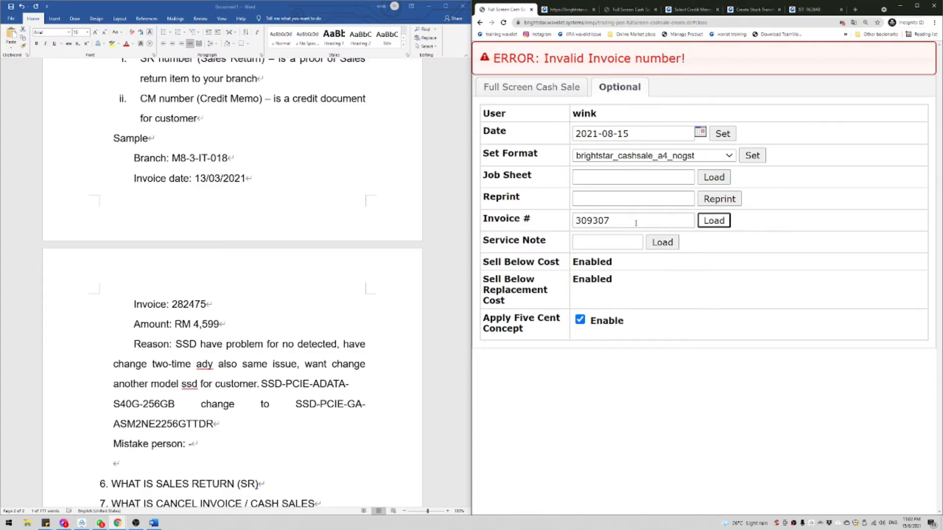
pyautogui.press('Return')
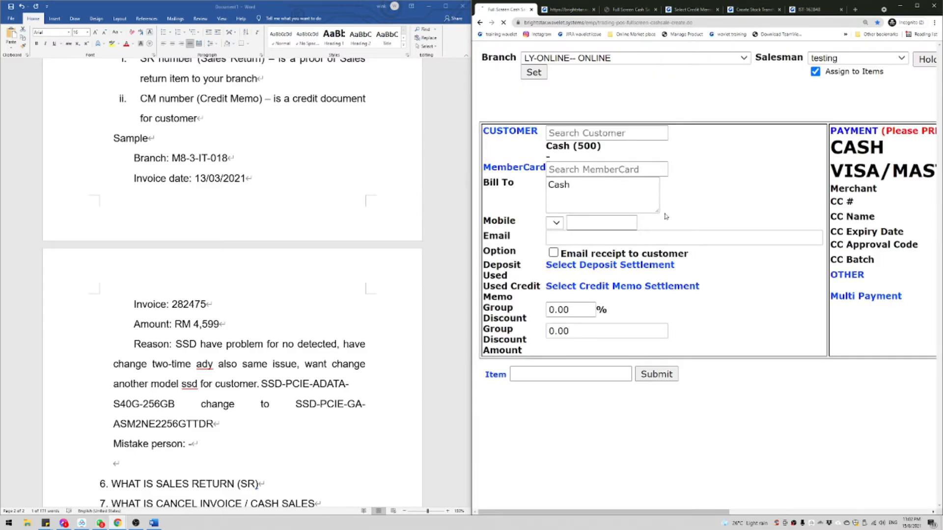
pyautogui.click(917, 5)
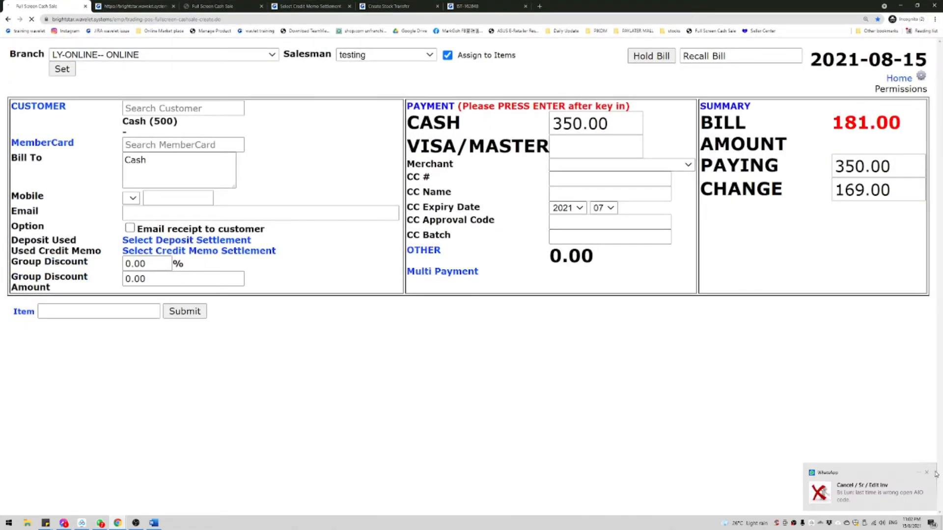
# Step: Clear the 350.00 cash amount and the VISA/MASTER card amount, leaving nothing paid
pyautogui.scroll(-2, 522, 328)
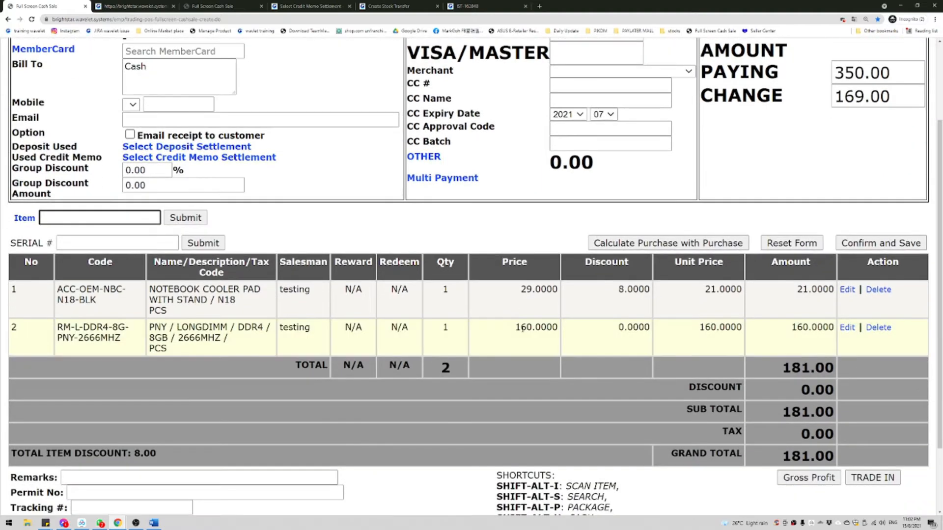
pyautogui.scroll(1, 522, 328)
pyautogui.moveTo(379, 340); pyautogui.dragTo(379, 382)
pyautogui.click(379, 382)
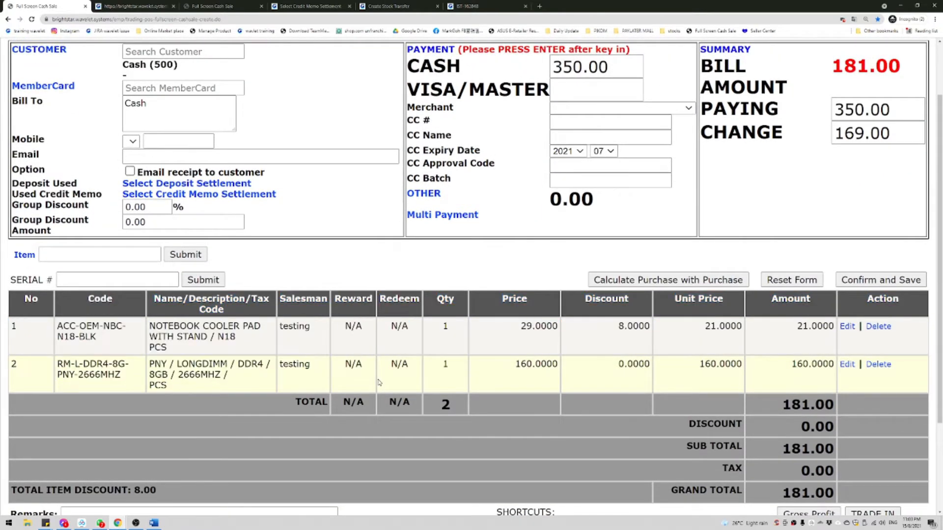
pyautogui.scroll(2, 379, 382)
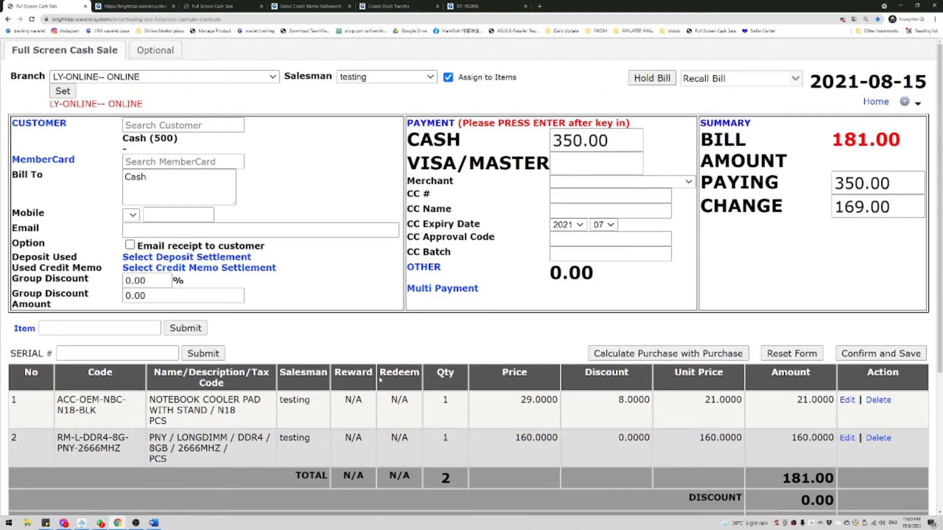
pyautogui.click(620, 155)
pyautogui.click(617, 145)
pyautogui.press('BackSpace')
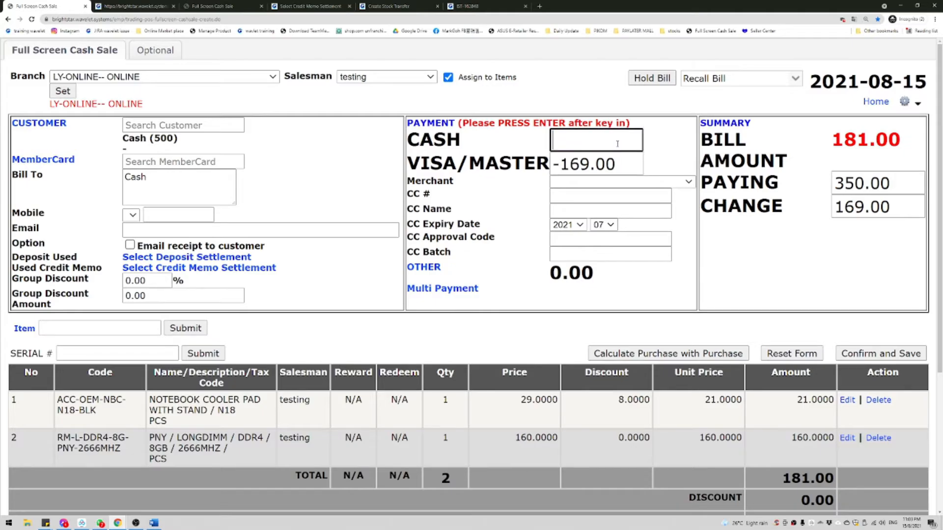
pyautogui.press('Return')
pyautogui.click(628, 156)
pyautogui.press('BackSpace')
pyautogui.press('Return')
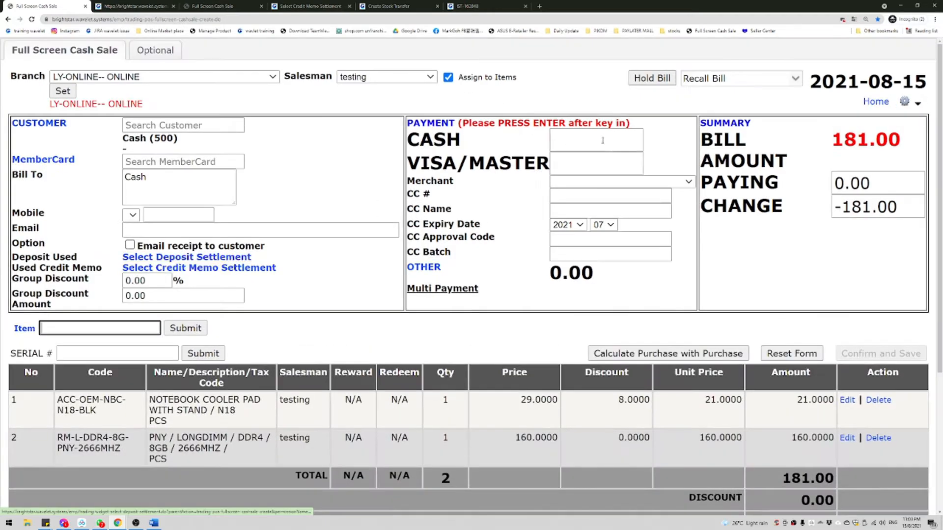
# Step: Settle the bill with credit memo CM17261 for 181.00 and confirm and save
pyautogui.click(156, 269)
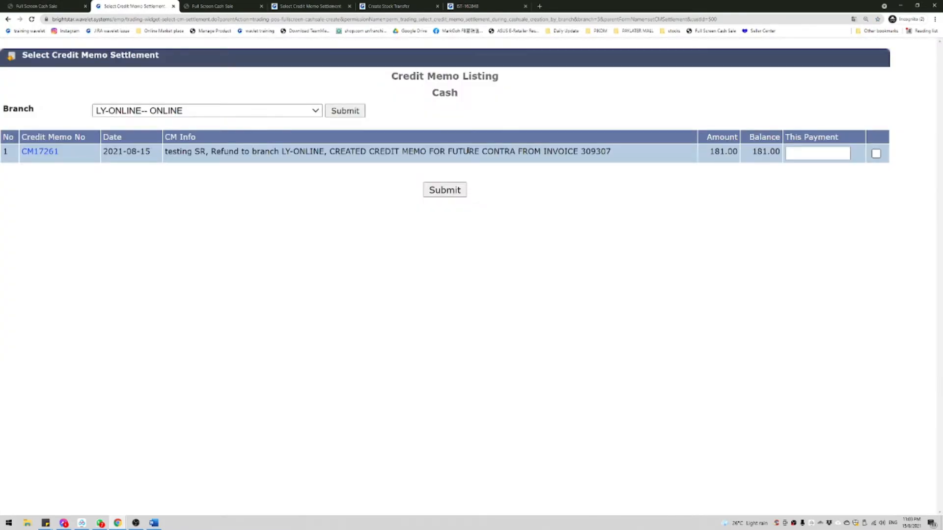
pyautogui.click(877, 153)
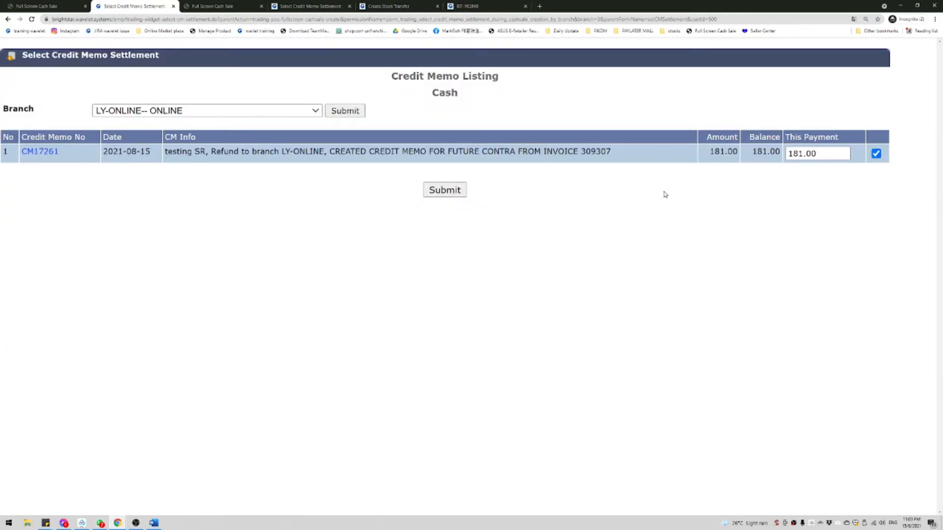
pyautogui.click(447, 191)
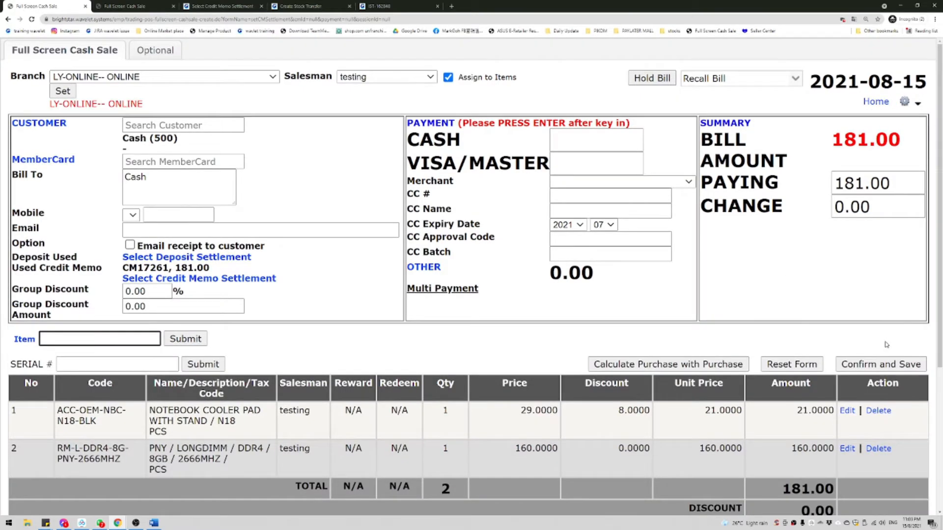
pyautogui.click(876, 363)
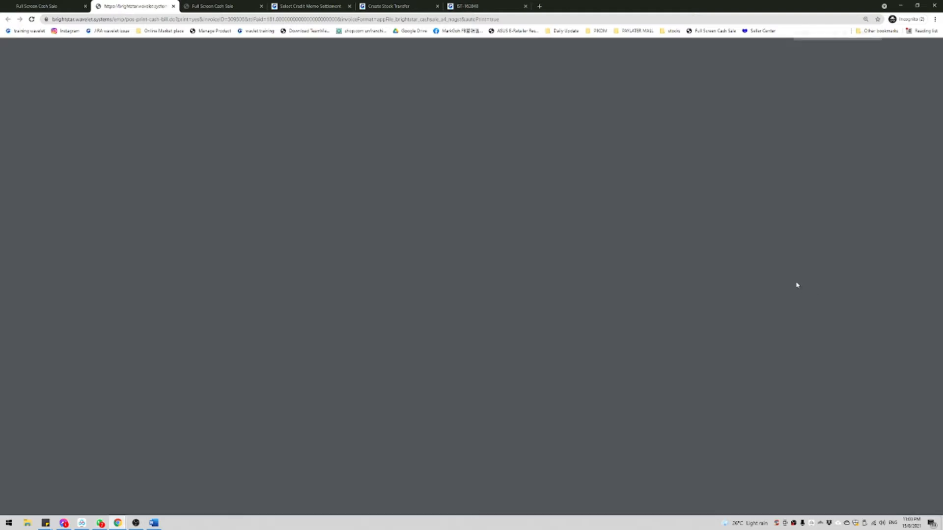
# Step: Note the new cash sale number 309308 and return to the Word document
pyautogui.doubleClick(821, 12)
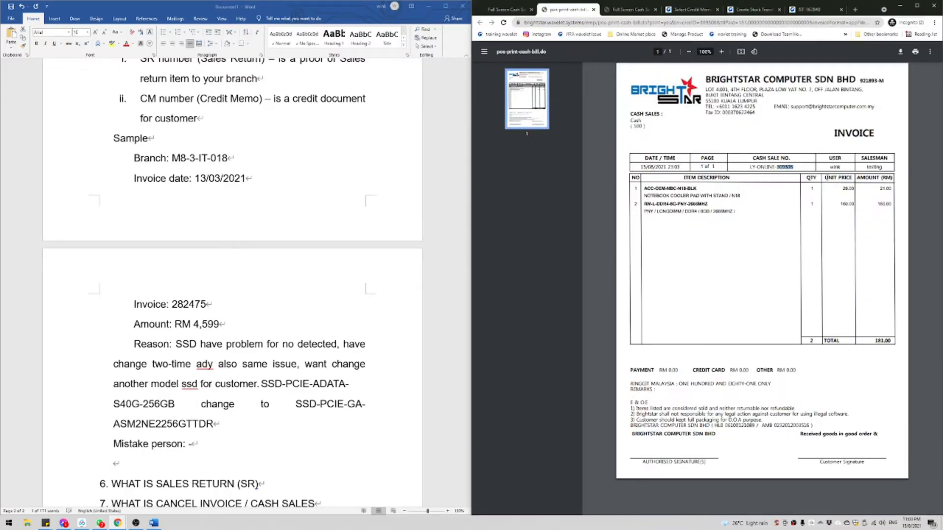
pyautogui.scroll(5, 785, 167)
pyautogui.doubleClick(649, 159)
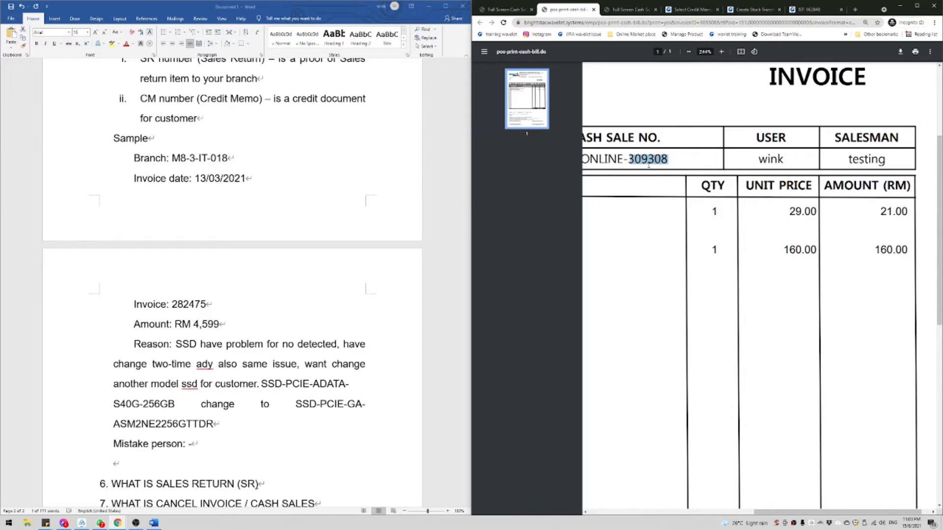
pyautogui.scroll(-2, 317, 249)
pyautogui.click(314, 258)
pyautogui.scroll(-1, 285, 329)
# Step: Make heading 6 bold
pyautogui.moveTo(269, 348); pyautogui.dragTo(54, 350)
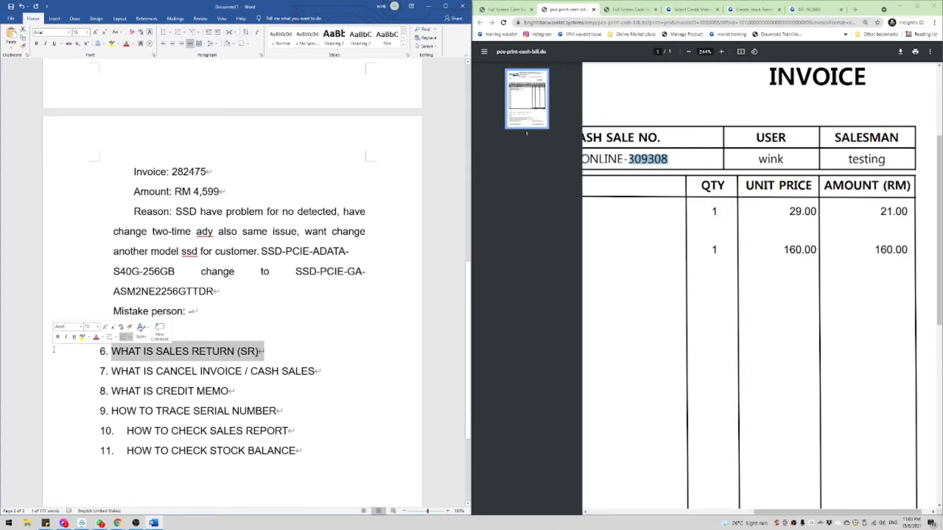
pyautogui.hotkey('ctrl', 'b')
pyautogui.scroll(4, 196, 236)
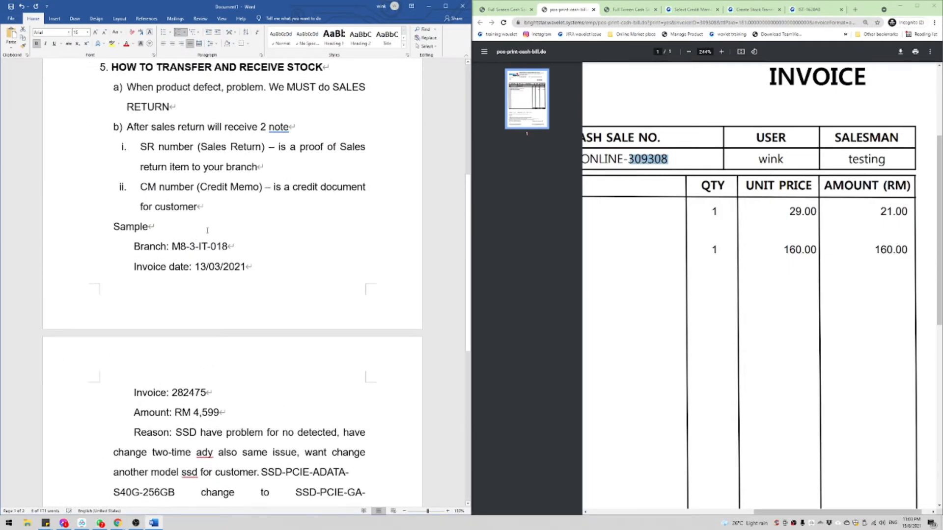
pyautogui.scroll(-2, 207, 230)
# Step: Move the sample block from Sample to Mistake person under heading 6, removing item 7's numbering
pyautogui.moveTo(198, 423); pyautogui.dragTo(93, 121)
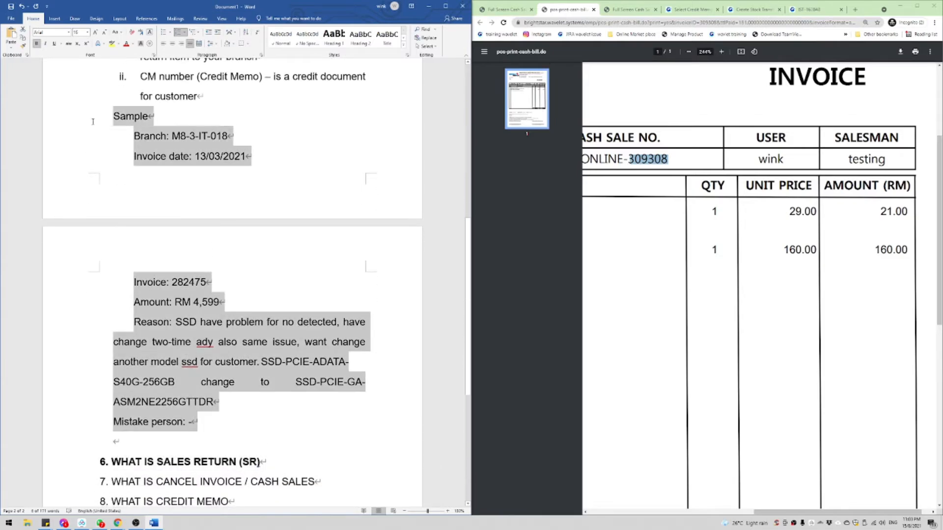
pyautogui.hotkey('ctrl', 'x')
pyautogui.click(338, 137)
pyautogui.press('Return')
pyautogui.hotkey('ctrl', 'v')
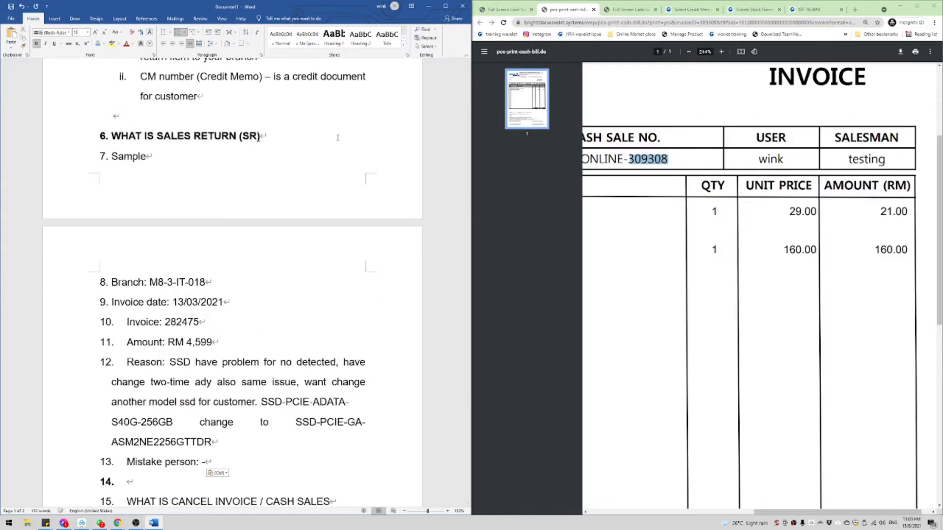
pyautogui.hotkey('ctrl', 'z')
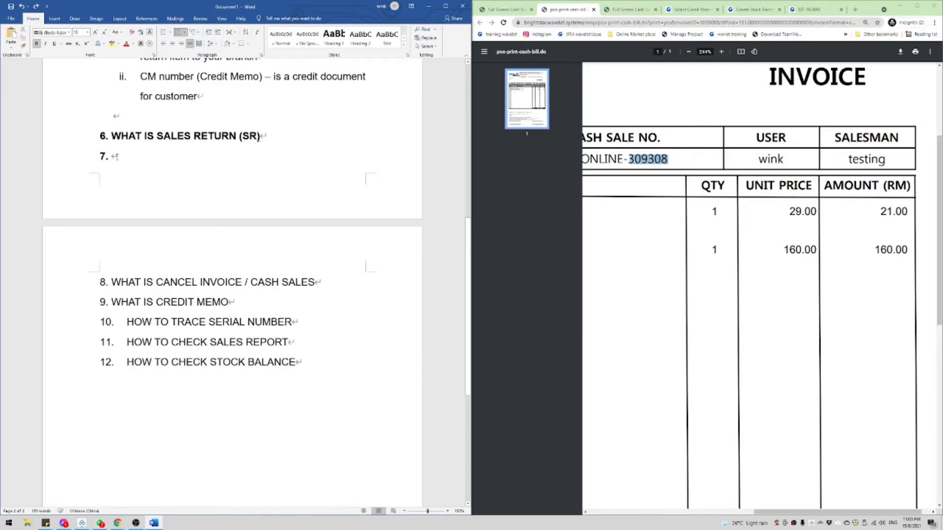
pyautogui.press('BackSpace')
pyautogui.hotkey('ctrl', 'v')
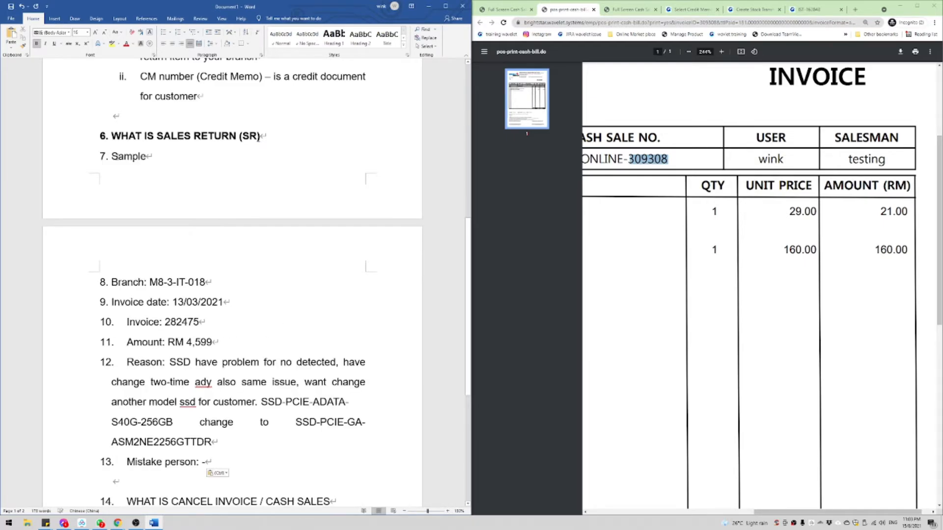
pyautogui.hotkey('ctrl', 'z')
pyautogui.hotkey('ctrl', 'v')
pyautogui.hotkey('ctrl', 'z')
# Step: Re-paste the sample details and remove their bold from Sample to Mistake person
pyautogui.rightClick(126, 156)
pyautogui.click(166, 188)
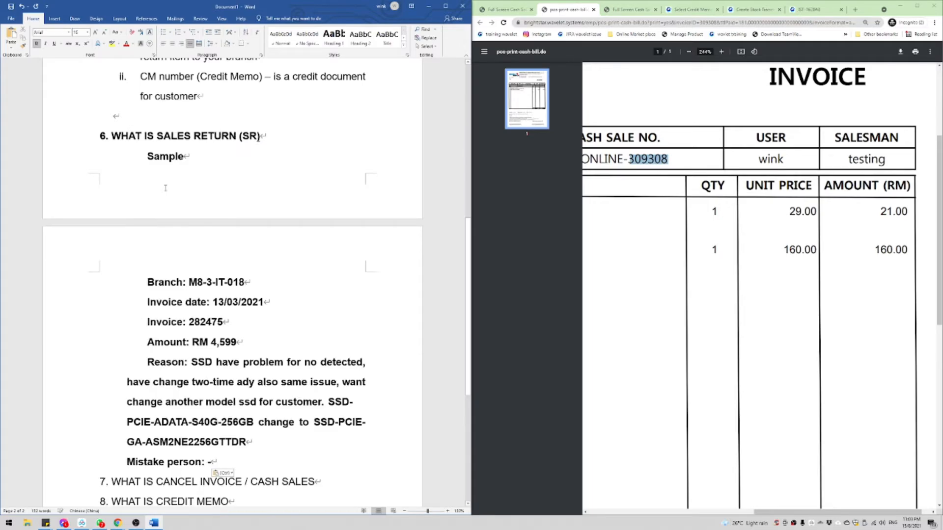
pyautogui.moveTo(239, 460); pyautogui.dragTo(138, 155)
pyautogui.hotkey('ctrl', 'b')
pyautogui.click(183, 156)
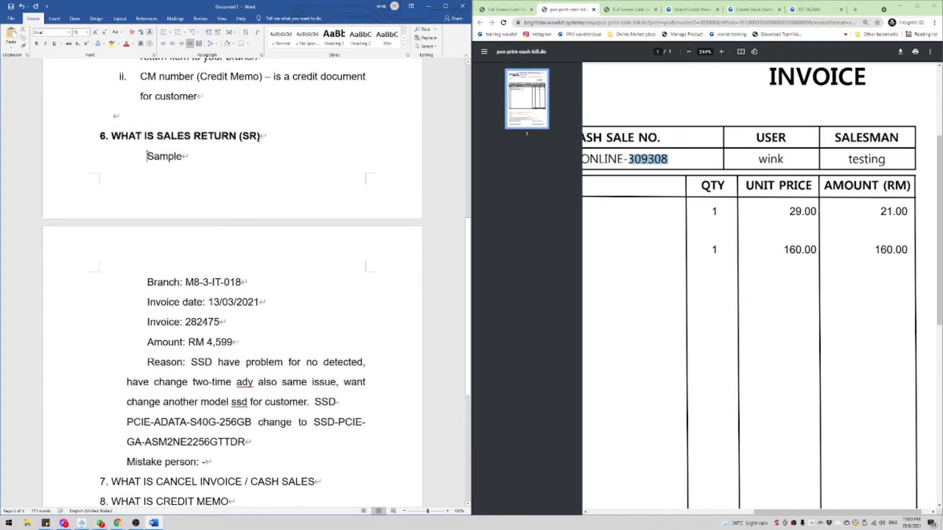
pyautogui.scroll(-8, 303, 200)
pyautogui.moveTo(112, 216); pyautogui.dragTo(349, 217)
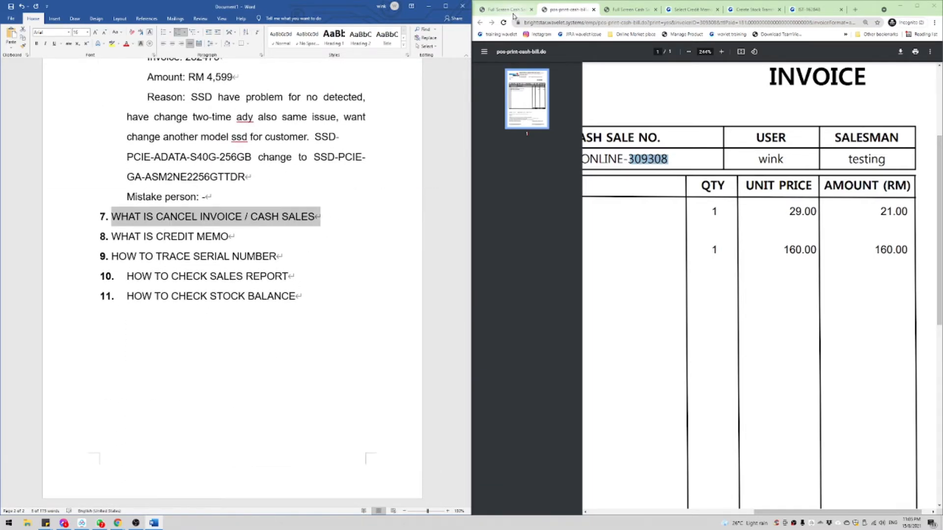
# Step: Go back to Full Screen Cash Sale and review the printed cash sale bill
pyautogui.click(784, 161)
pyautogui.hscroll(-3, 785, 162)
pyautogui.click(509, 10)
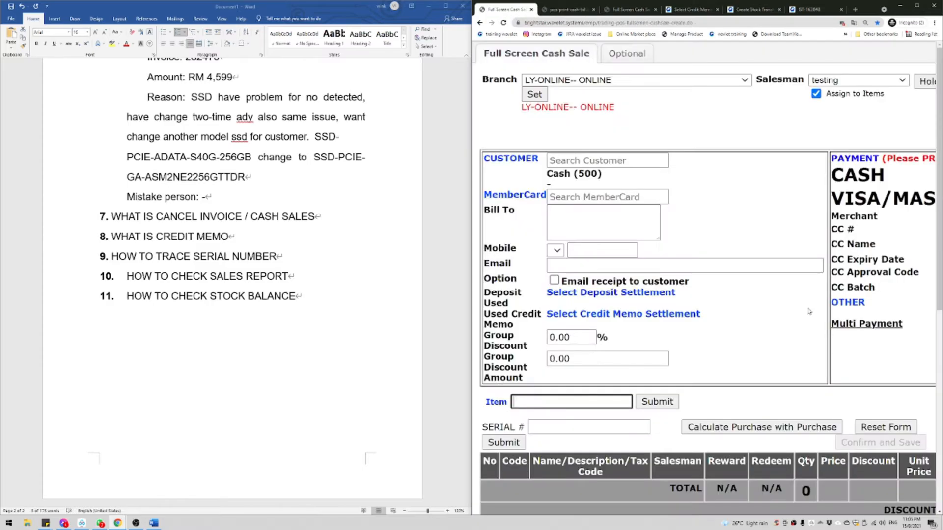
pyautogui.scroll(-7, 592, 415)
pyautogui.scroll(-1, 579, 429)
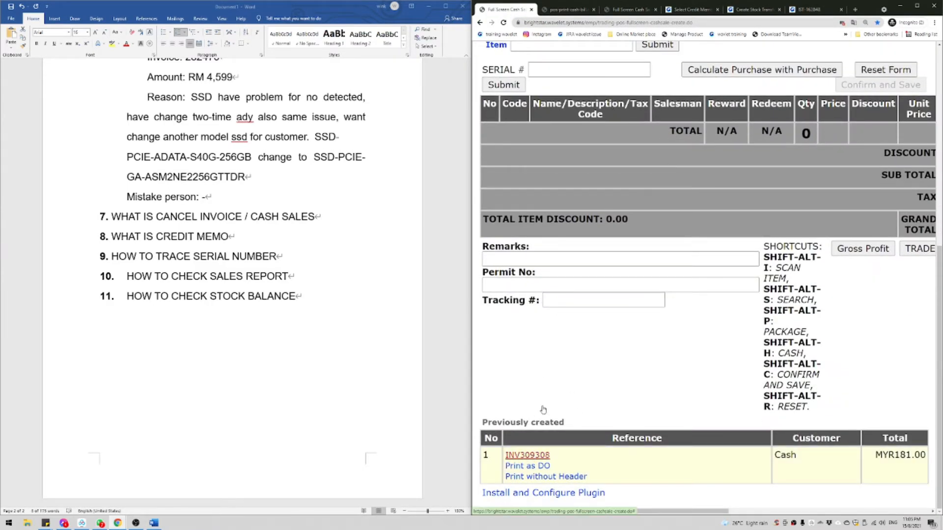
pyautogui.click(565, 10)
pyautogui.scroll(-3, 742, 163)
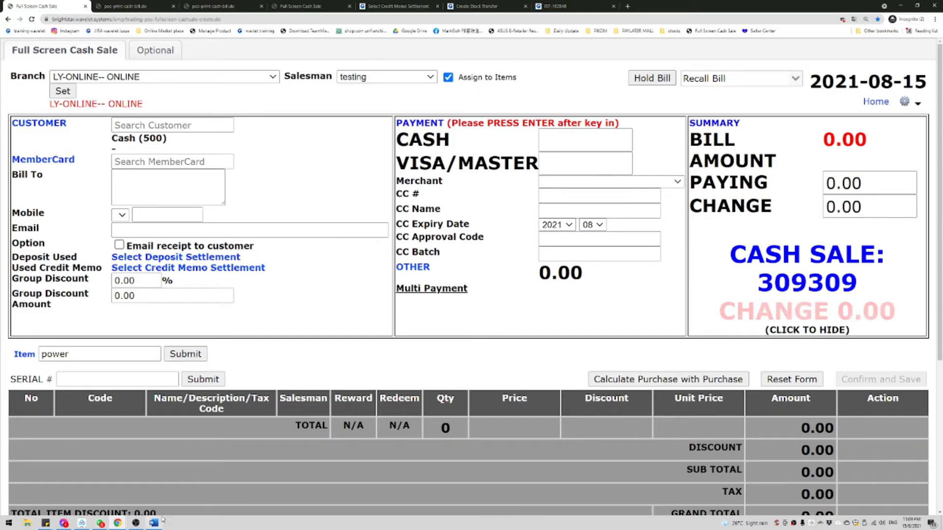
# Step: Search items for nb-acer-, pick the NB-ACER-A315-35-C1YQ-SIL laptop and try price 1699
pyautogui.click(139, 353)
pyautogui.write('nb')
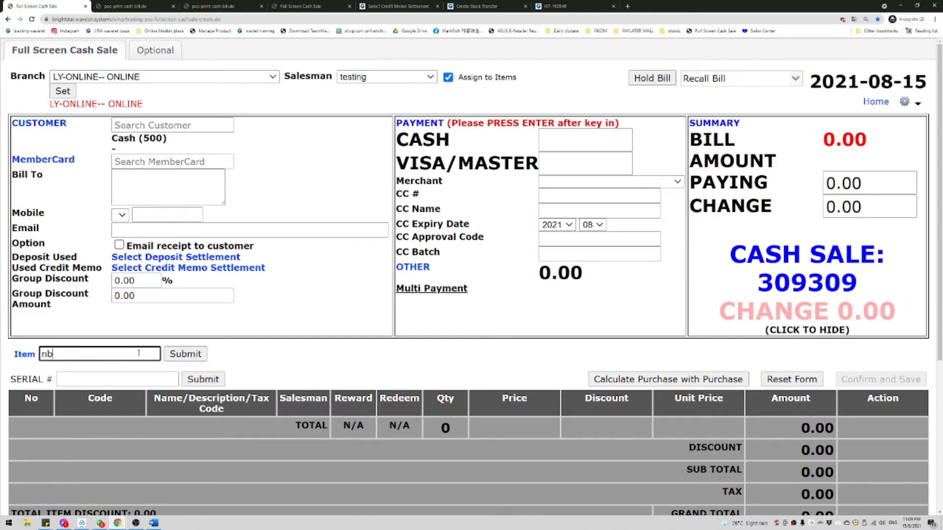
pyautogui.write('-acer-')
pyautogui.press('Return')
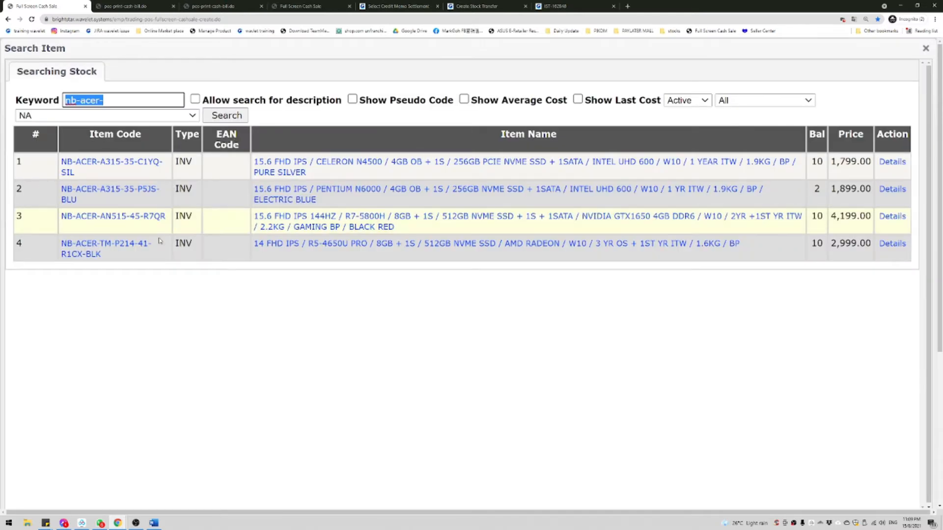
pyautogui.click(109, 165)
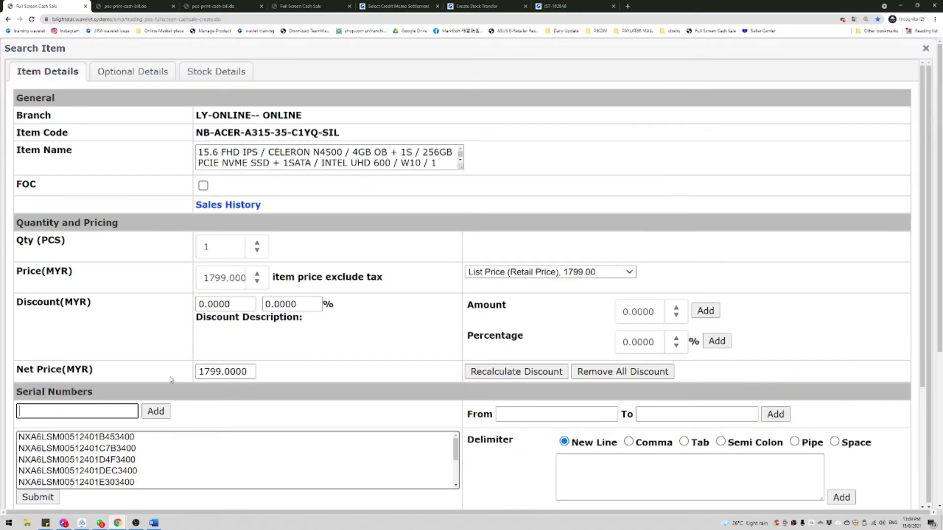
pyautogui.click(109, 436)
pyautogui.doubleClick(227, 278)
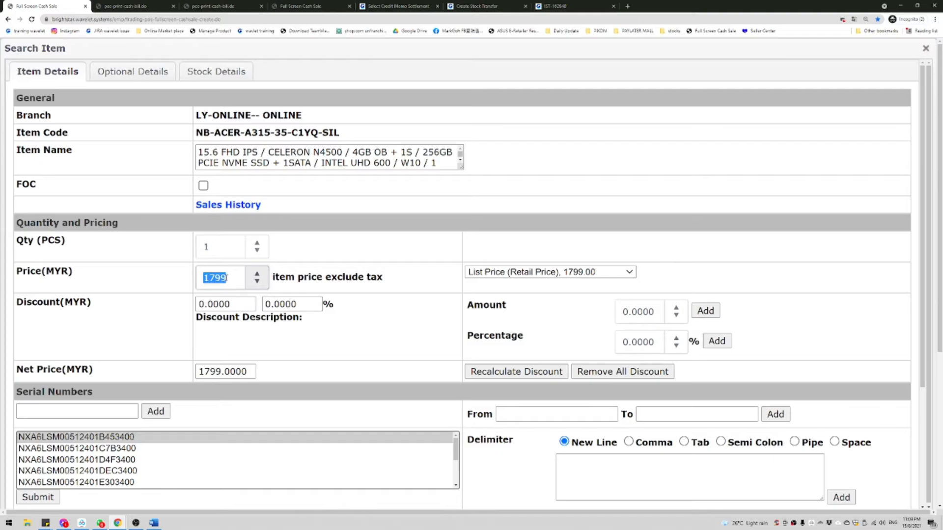
pyautogui.write('1699')
pyautogui.press('Return')
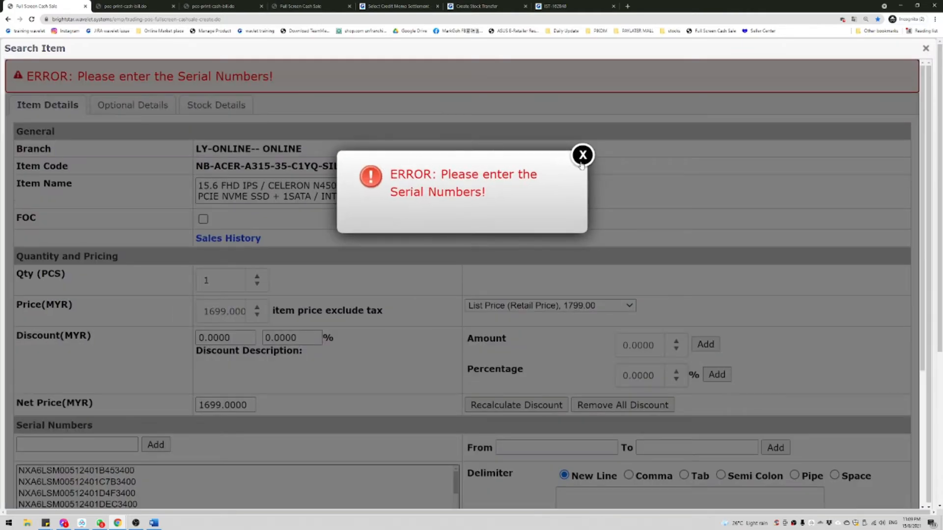
pyautogui.click(582, 155)
# Step: Add serial NXA6LSM00512401C7B3400, set the price to 1700 and fill cash with the bill amount
pyautogui.scroll(-4, 305, 276)
pyautogui.click(84, 284)
pyautogui.click(38, 333)
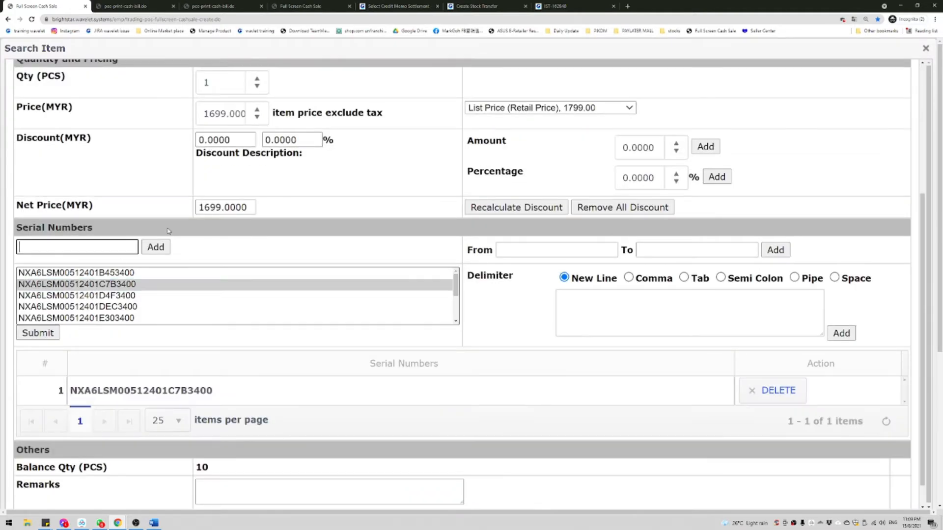
pyautogui.doubleClick(229, 118)
pyautogui.write('1700')
pyautogui.press('Return')
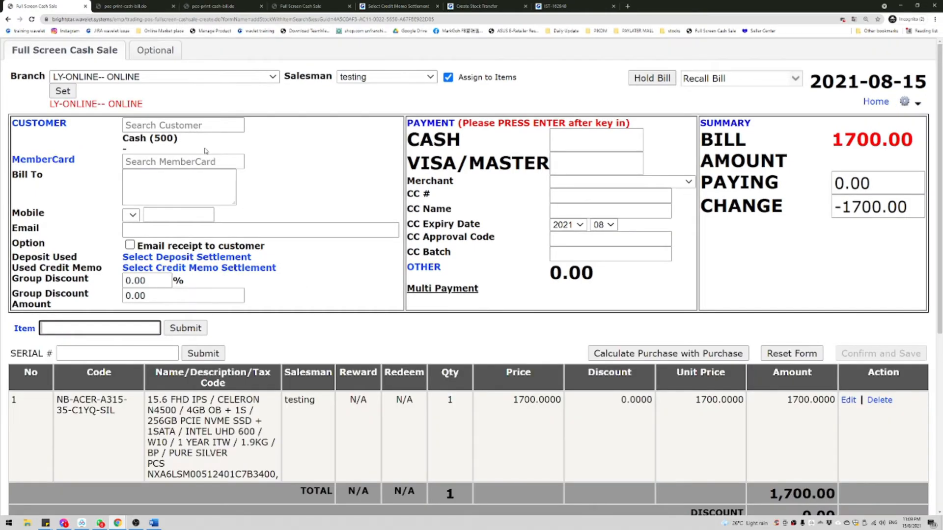
pyautogui.click(593, 140)
# Step: Pay the 1700.00 bill in cash and save it as cash sale 309310
pyautogui.press('Return')
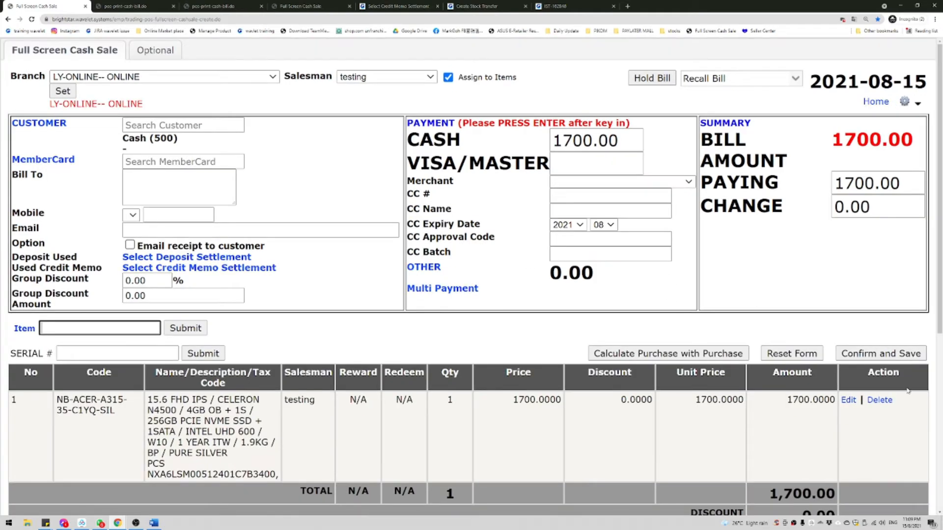
pyautogui.click(880, 353)
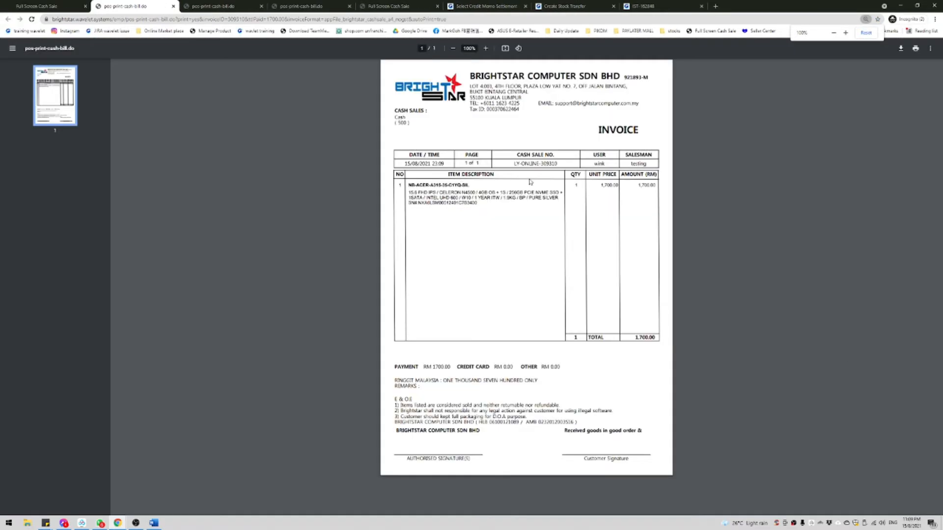
pyautogui.scroll(5, 531, 182)
pyautogui.doubleClick(555, 151)
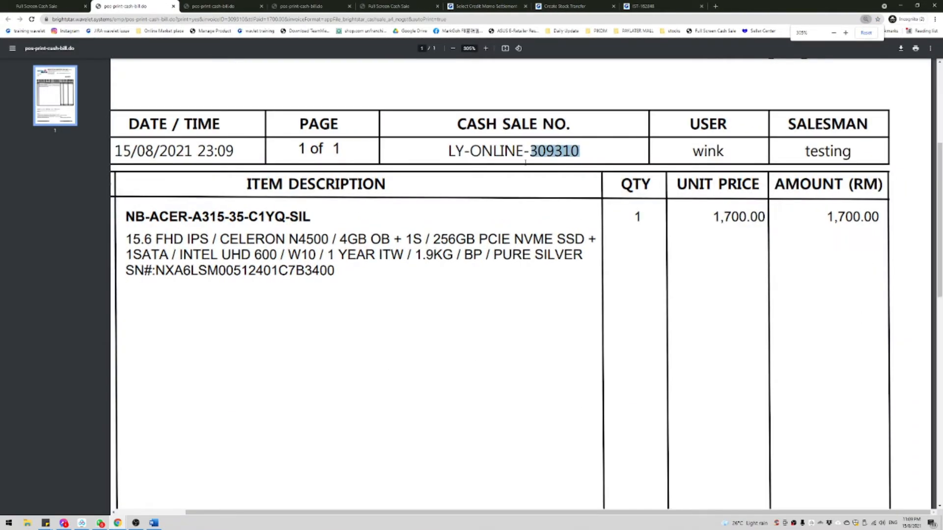
# Step: Bring the Cancel Cash Sale/Invoice window to the front
pyautogui.click(908, 9)
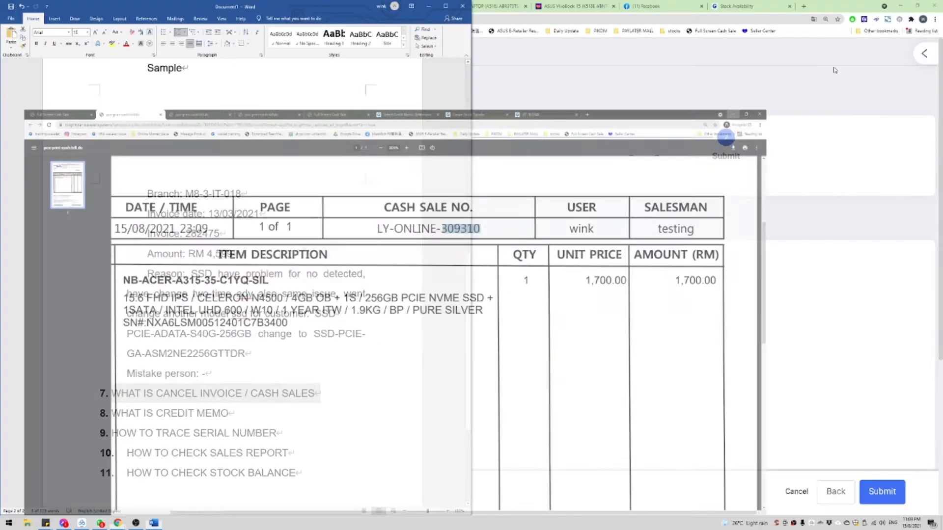
pyautogui.moveTo(93, 511)
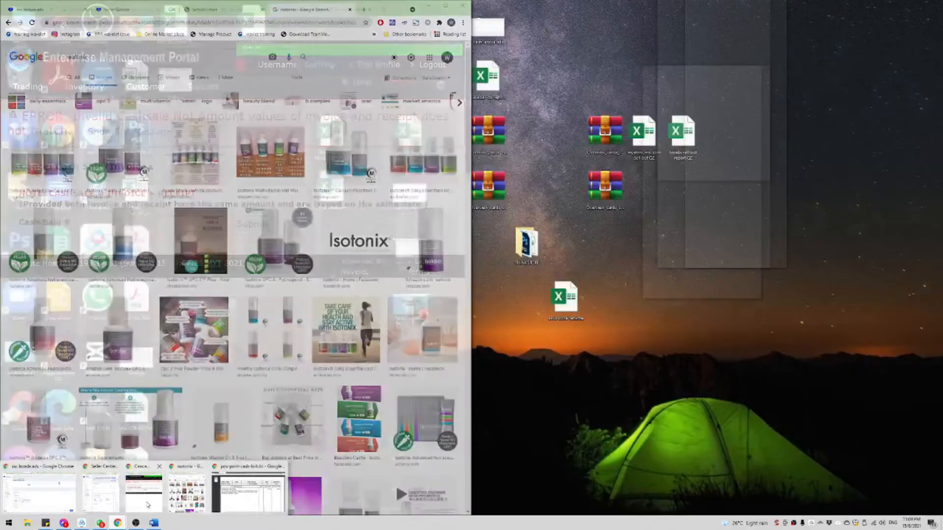
pyautogui.click(143, 493)
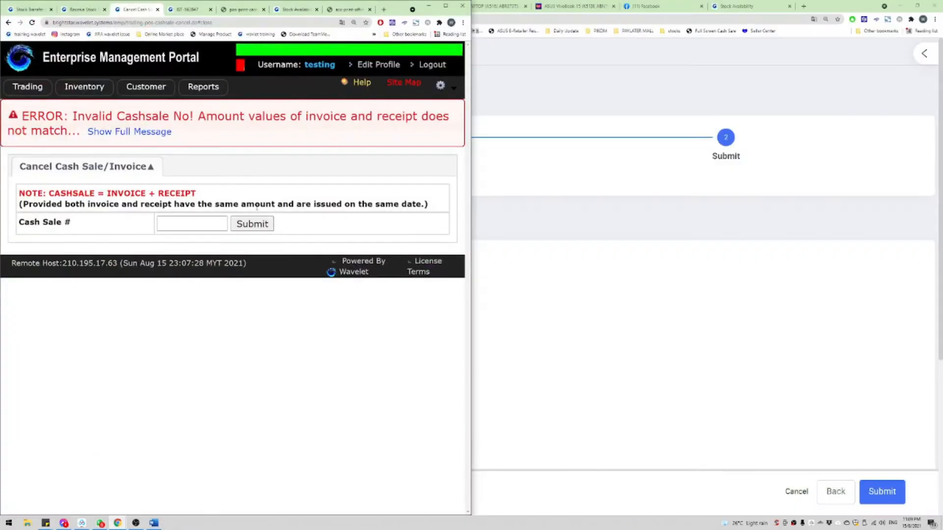
# Step: Open Trading > Sales > Cancel Cash Sale / Invoice and look up cash sale 309310
pyautogui.click(445, 6)
pyautogui.moveTo(30, 84)
pyautogui.moveTo(31, 102)
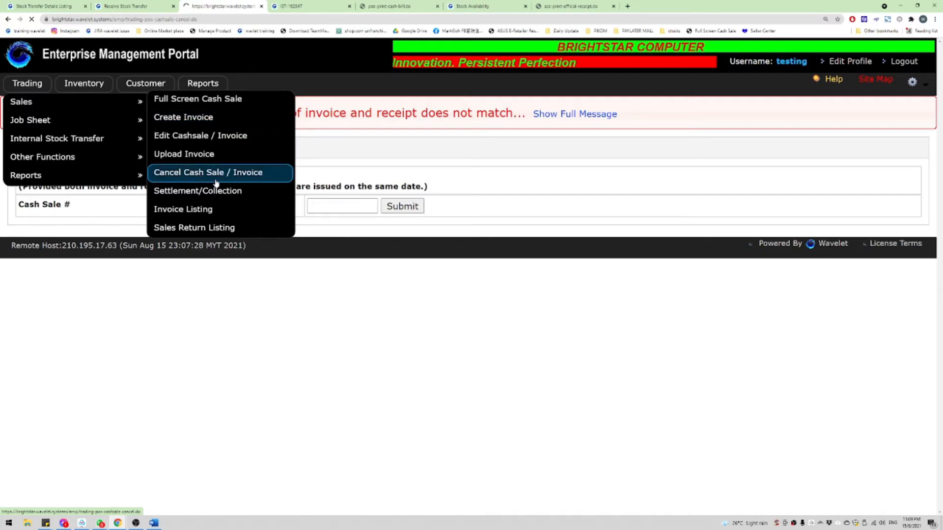
pyautogui.click(235, 176)
pyautogui.click(369, 175)
pyautogui.hotkey('ctrl', 'v')
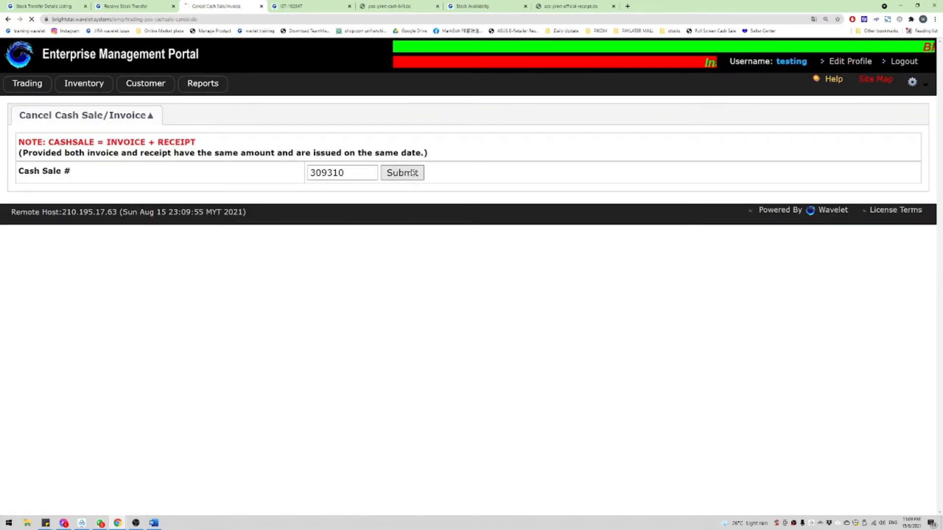
pyautogui.press('Return')
# Step: Enter remarks 'miss out billing bag for customer, mistake: testing' and confirm the cancellation
pyautogui.click(198, 351)
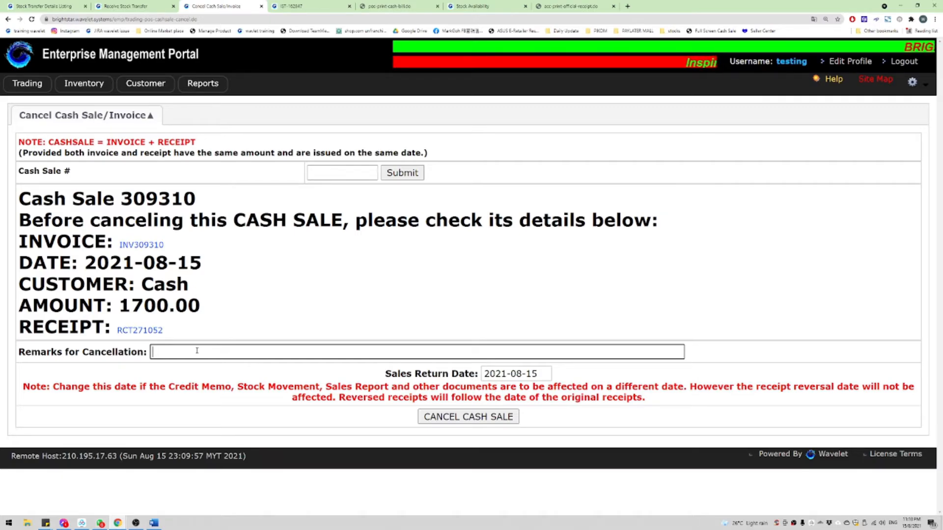
pyautogui.write('miss out bil')
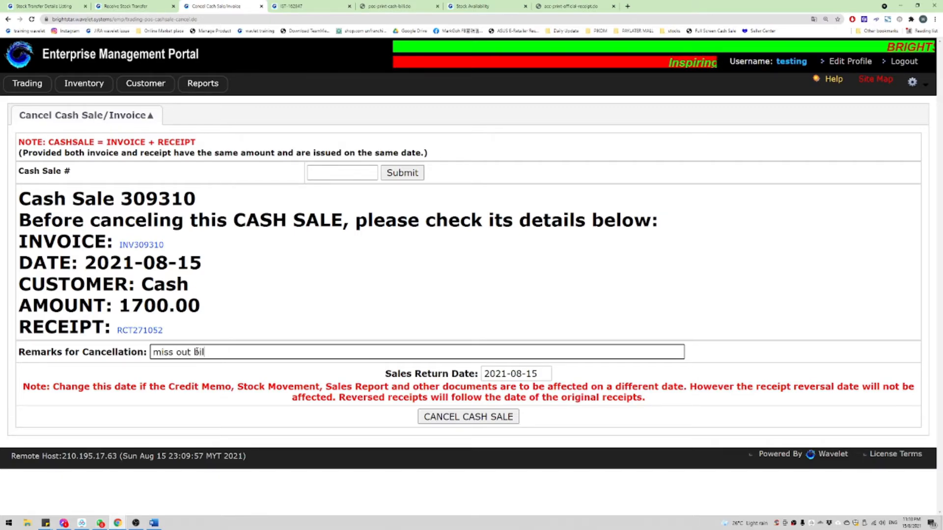
pyautogui.write('ling bag for c')
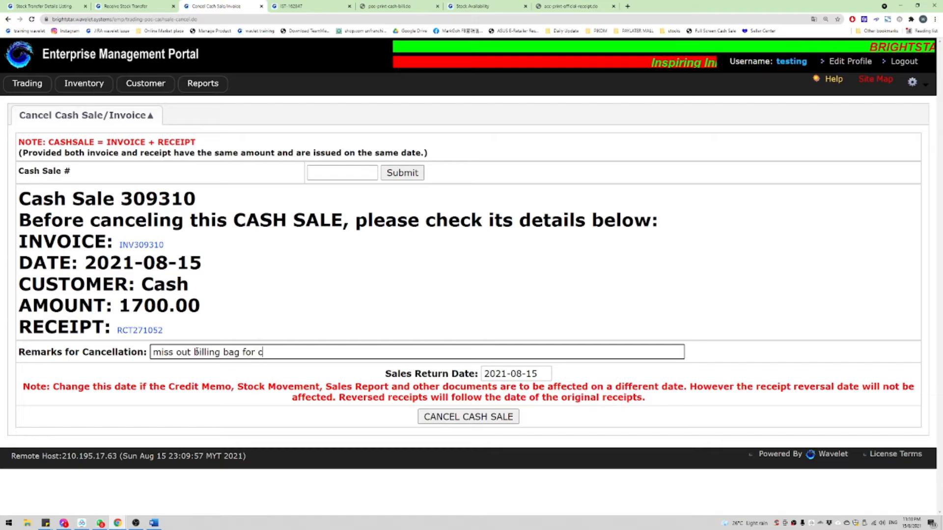
pyautogui.write('ustomer')
pyautogui.press('Tab')
pyautogui.hotkey('shift', 'Tab')
pyautogui.press('End')
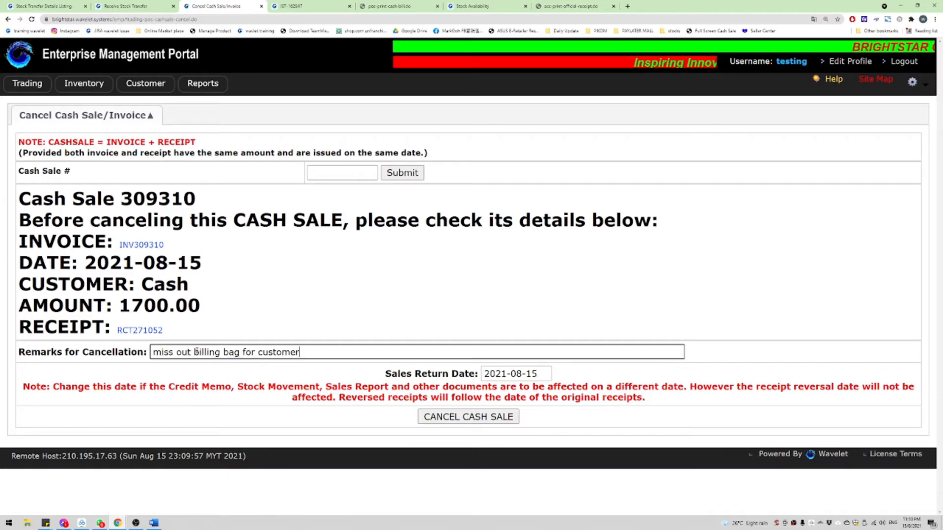
pyautogui.write(', mistake:')
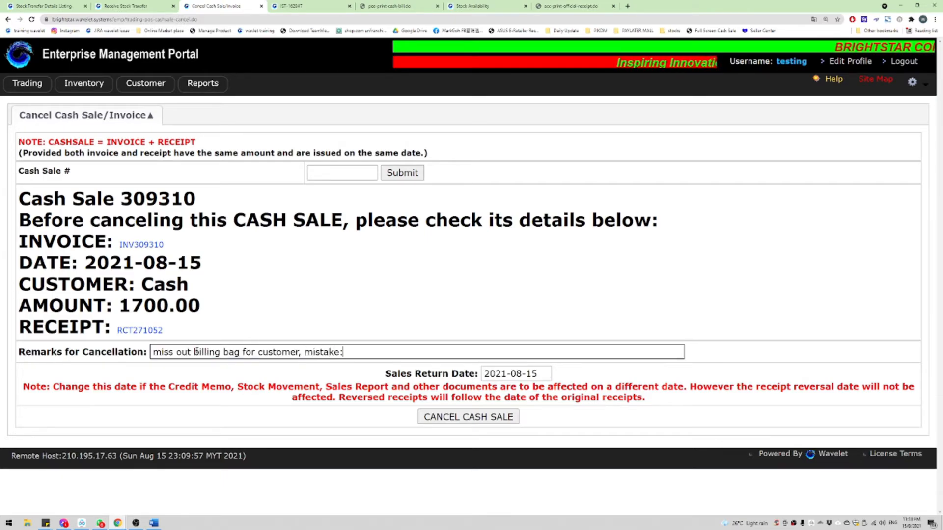
pyautogui.write(' testing')
pyautogui.press('Tab')
pyautogui.press('Tab')
pyautogui.press('Return')
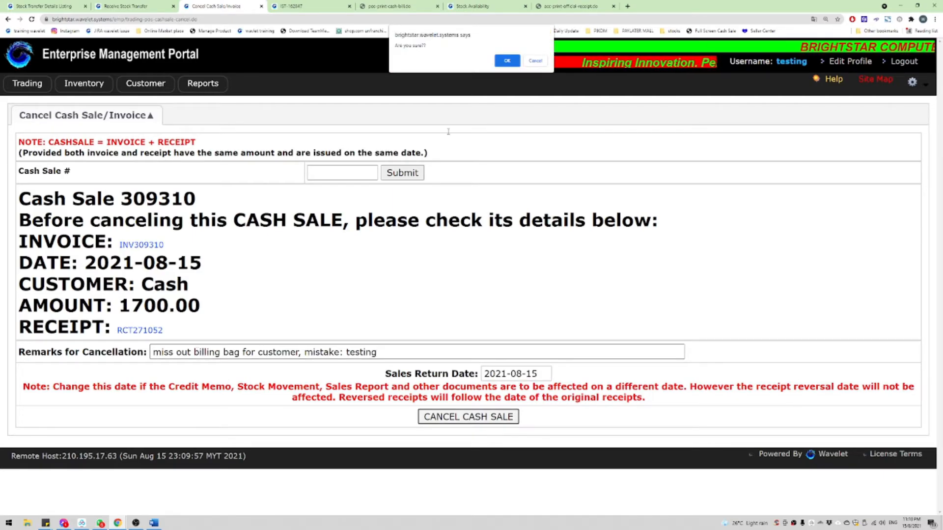
pyautogui.click(507, 61)
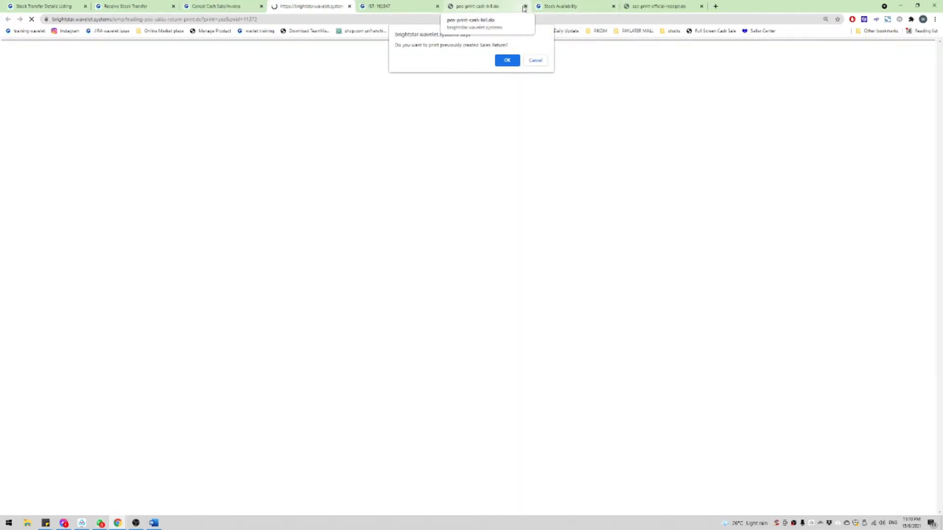
# Step: Dismiss the sales return print prompt and look over the credit memo's reference numbers
pyautogui.press('Escape')
pyautogui.scroll(3, 76, 159)
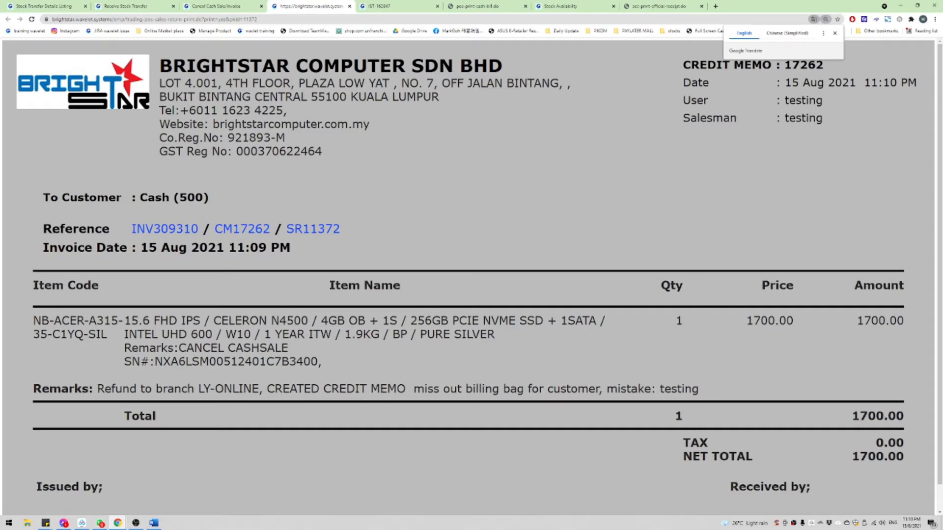
pyautogui.moveTo(51, 228); pyautogui.dragTo(343, 231)
pyautogui.click(388, 231)
pyautogui.doubleClick(834, 5)
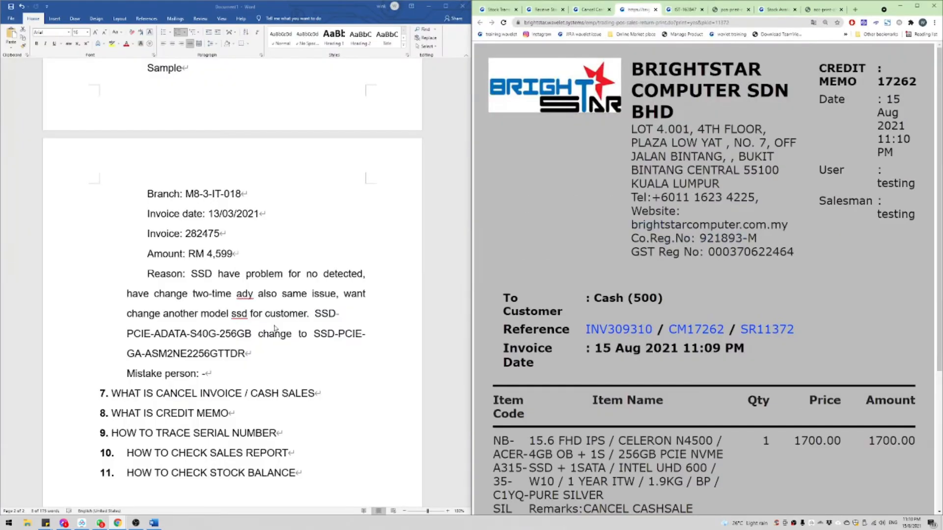
# Step: Under item 7, add sub-item a) 'When you proceed cancel invoice / cash bill … payment RCT will cancel together.'
pyautogui.click(321, 393)
pyautogui.press('Return')
pyautogui.press('Tab')
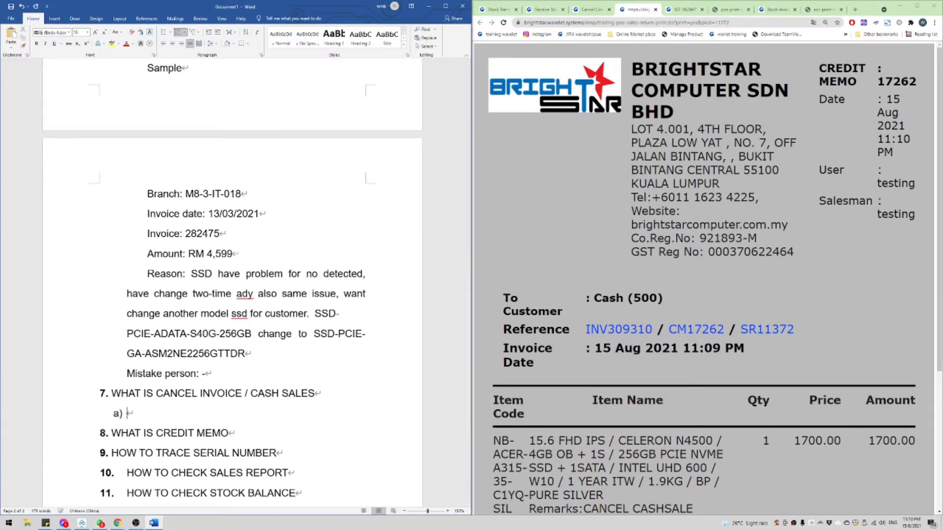
pyautogui.write('When you proceed cancel invoice ')
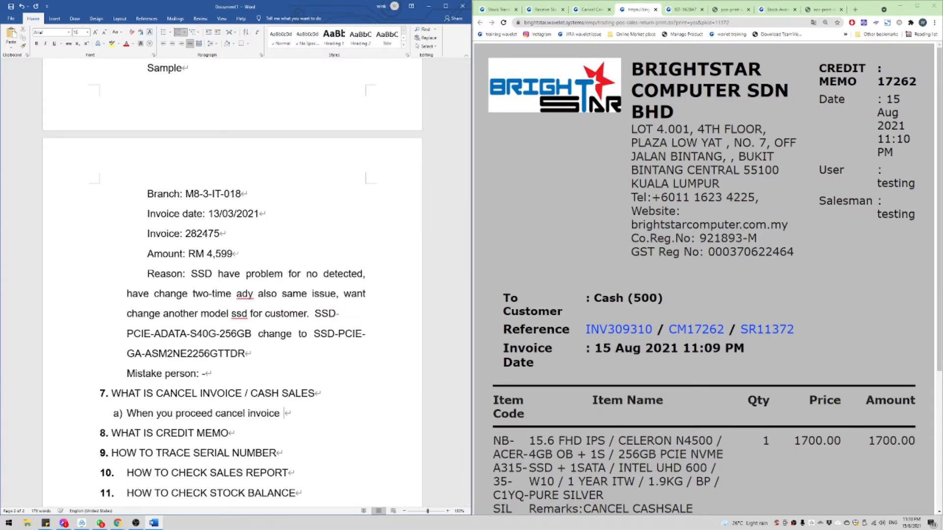
pyautogui.write('/ cash bill = mean')
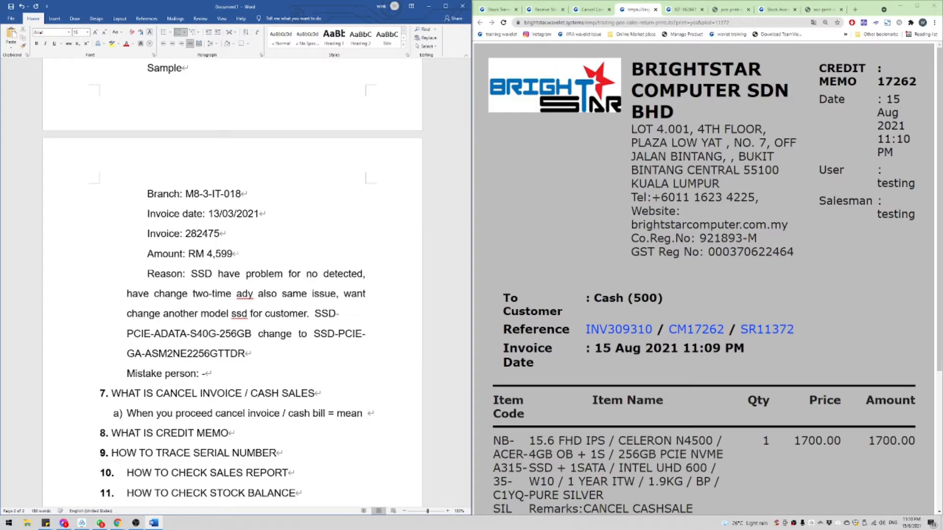
pyautogui.write(' they k')
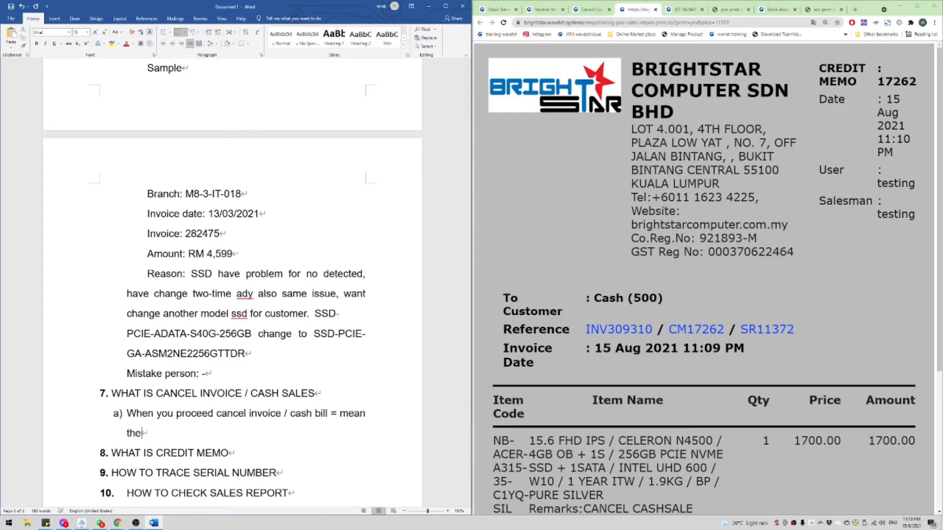
pyautogui.press('BackSpace')
pyautogui.write('yment (')
pyautogui.press('BackSpace')
pyautogui.write('RCT will cance')
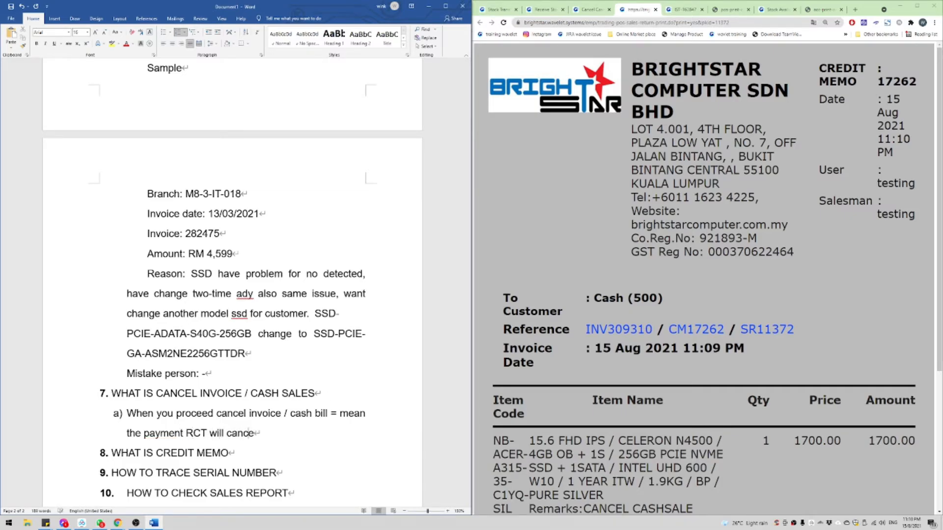
pyautogui.write('l together.')
pyautogui.scroll(-3, 344, 349)
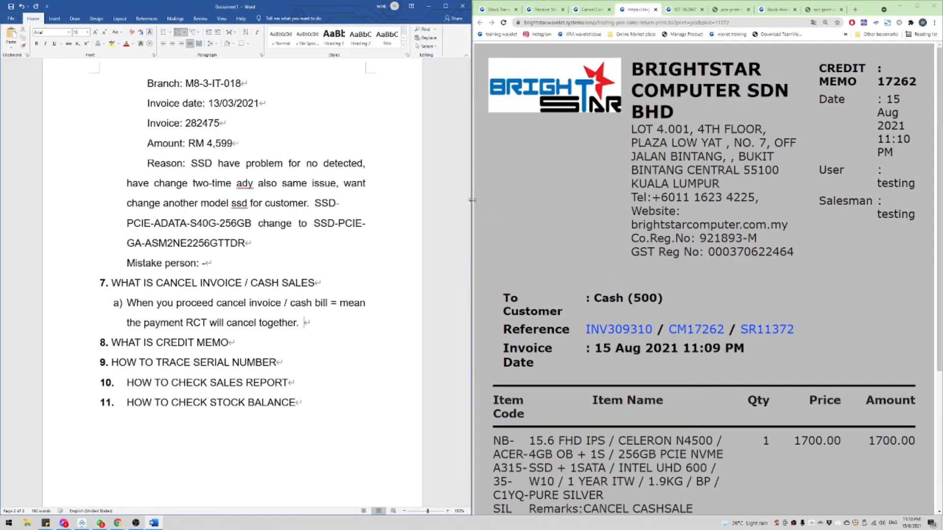
pyautogui.scroll(6, 317, 205)
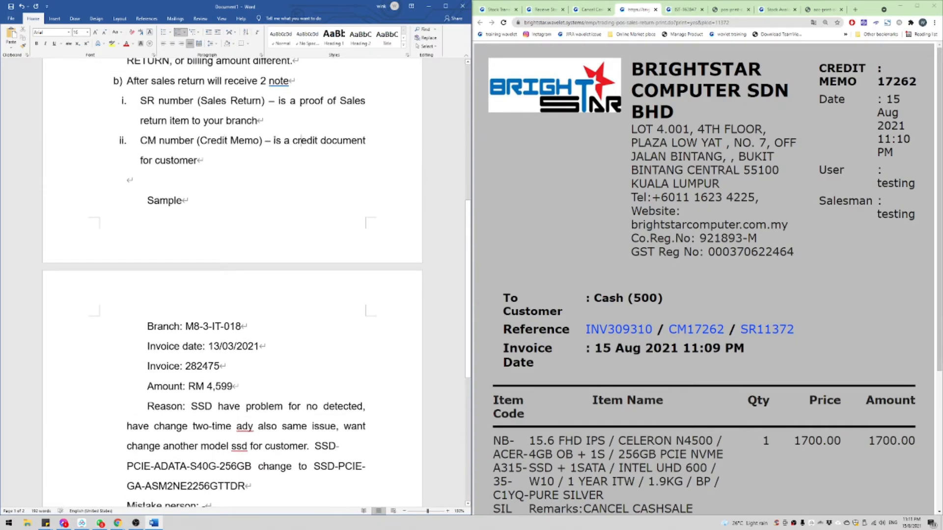
# Step: Make the terms 'credit document' and 'Sales return' bold
pyautogui.moveTo(283, 141); pyautogui.dragTo(365, 144)
pyautogui.click(293, 144)
pyautogui.hotkey('ctrl', 'b')
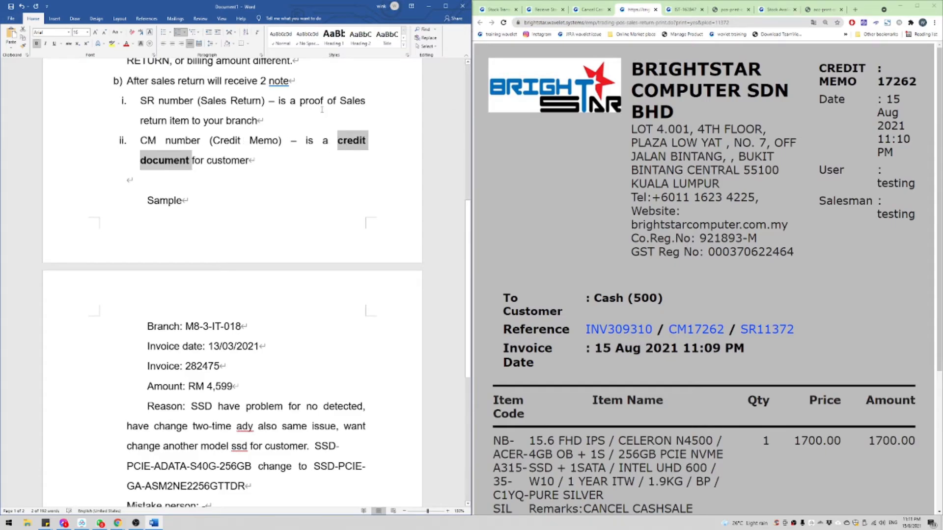
pyautogui.moveTo(346, 101)
pyautogui.mouseDown()
pyautogui.moveTo(226, 123)
pyautogui.moveTo(162, 123)
pyautogui.moveTo(167, 131)
pyautogui.moveTo(348, 101)
pyautogui.moveTo(342, 112)
pyautogui.mouseUp()
pyautogui.click(166, 126)
pyautogui.hotkey('ctrl', 'b')
pyautogui.click(343, 186)
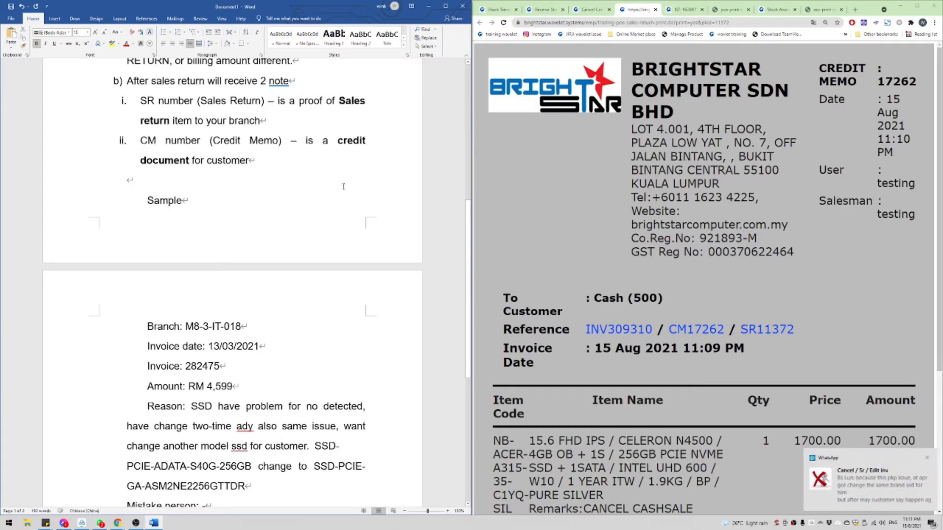
# Step: Dismiss the WhatsApp notification and bold heading 7, CANCEL INVOICE / CASH SALES
pyautogui.click(927, 458)
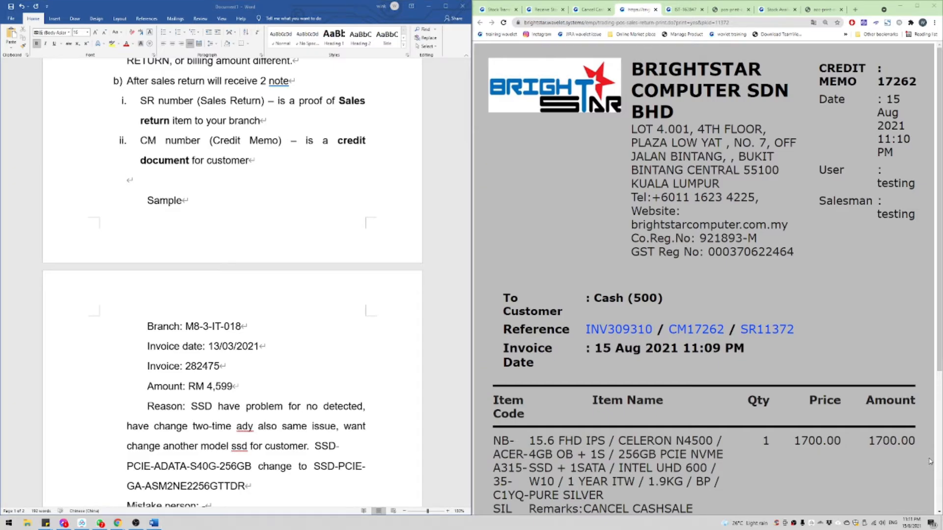
pyautogui.click(326, 285)
pyautogui.scroll(-3, 326, 285)
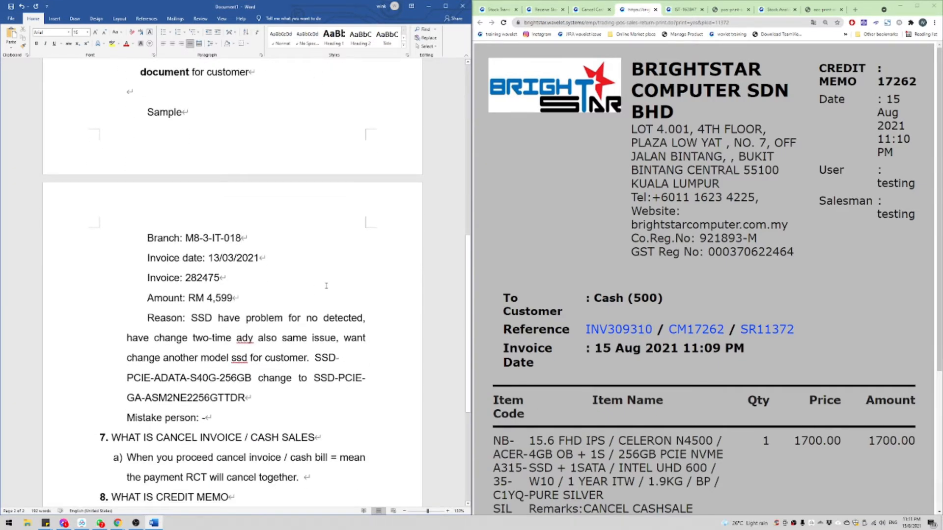
pyautogui.scroll(-5, 326, 285)
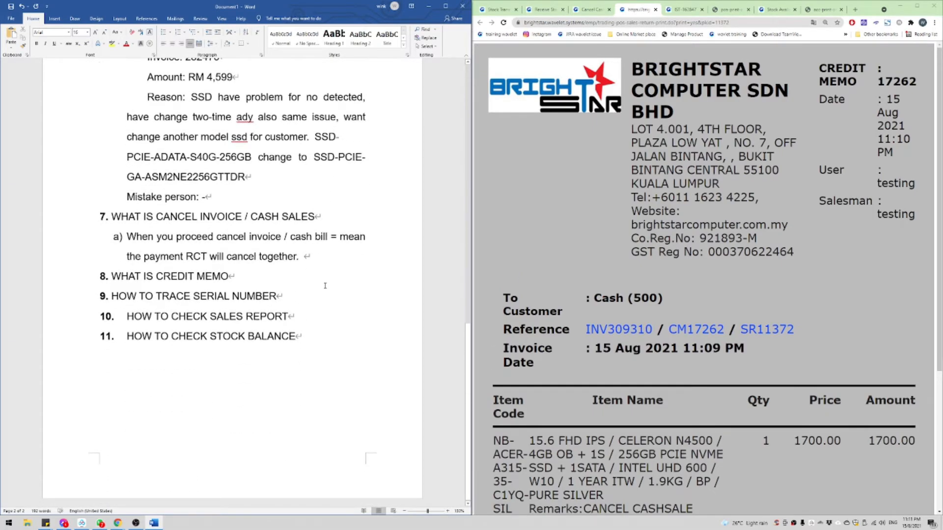
pyautogui.moveTo(325, 217); pyautogui.dragTo(111, 217)
pyautogui.hotkey('ctrl', 'b')
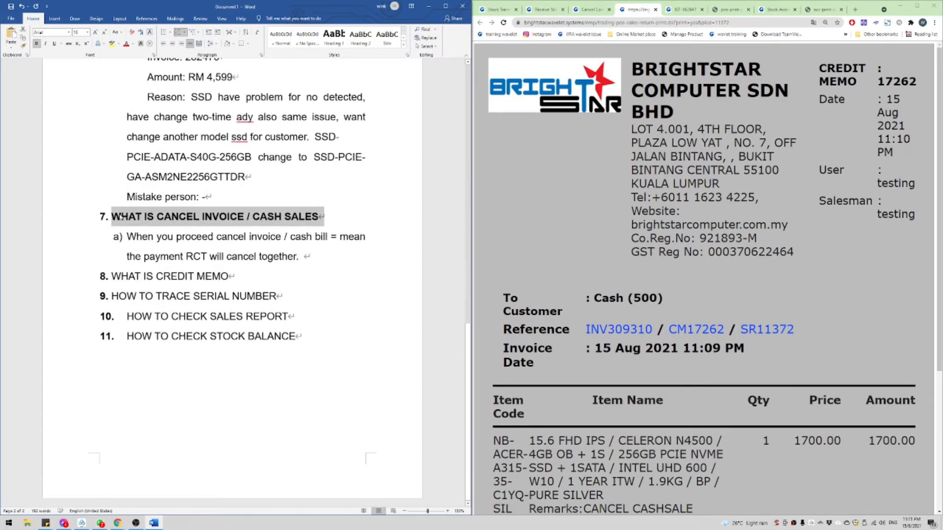
# Step: Select heading 8, WHAT IS CREDIT MEMO, in the notes
pyautogui.scroll(3, 233, 208)
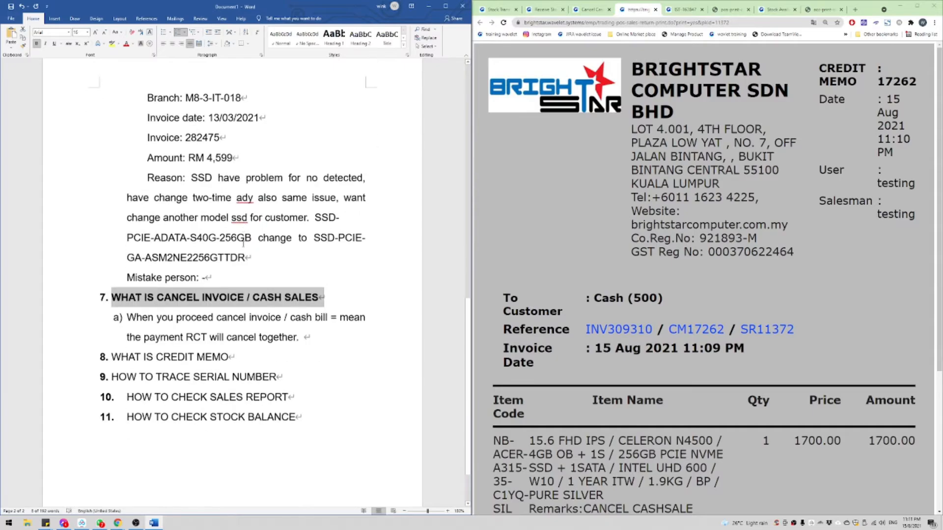
pyautogui.scroll(-2, 123, 307)
pyautogui.moveTo(116, 324); pyautogui.dragTo(249, 324)
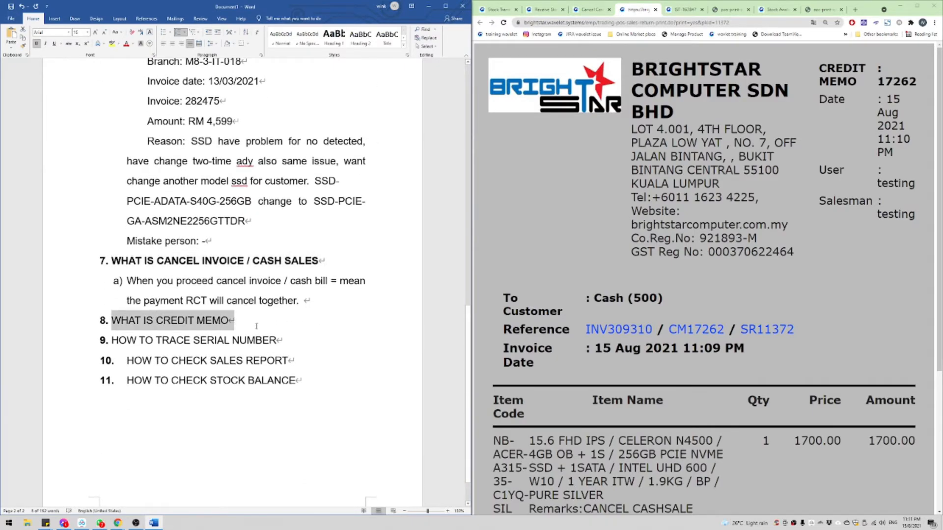
pyautogui.click(112, 260)
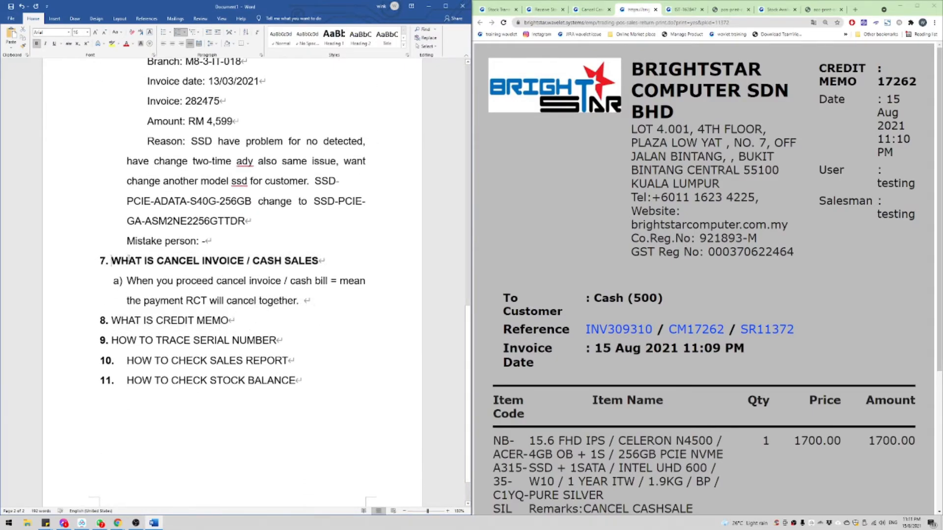
pyautogui.moveTo(129, 261); pyautogui.dragTo(311, 262)
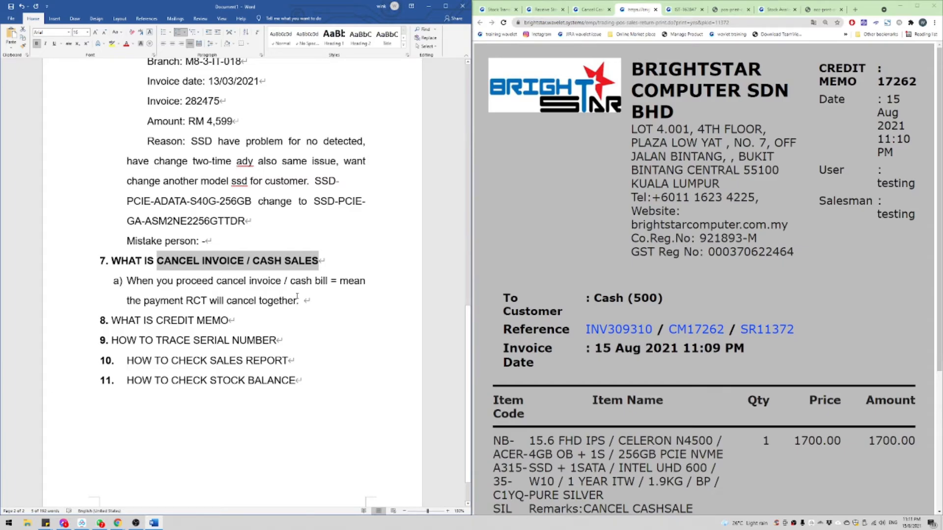
pyautogui.click(256, 321)
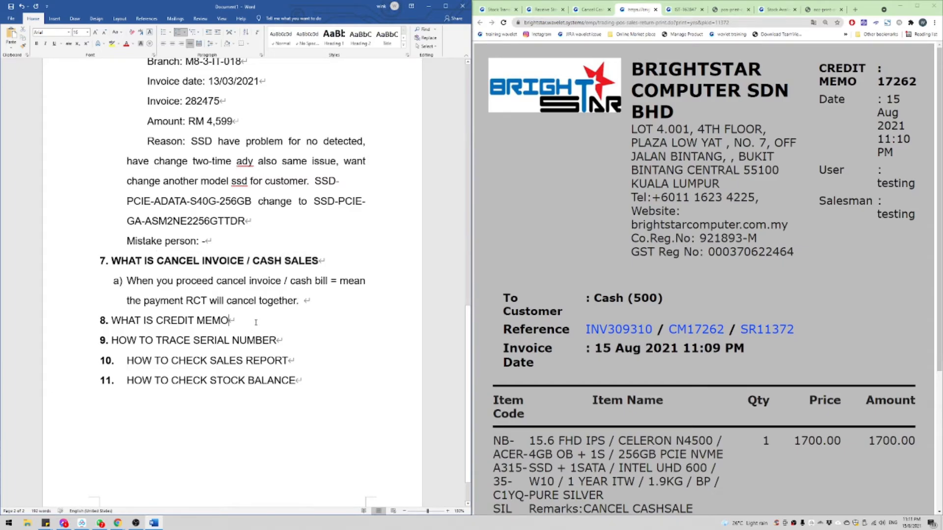
pyautogui.tripleClick(251, 321)
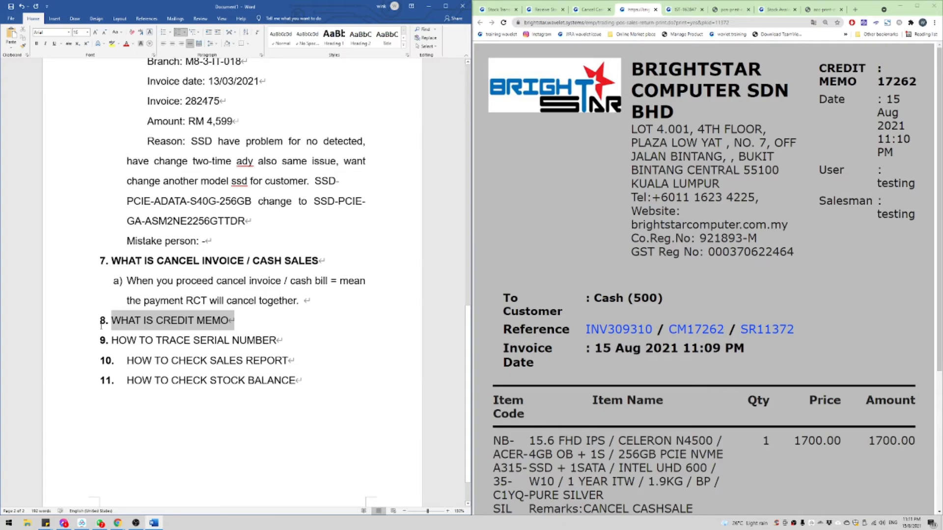
# Step: Add sub-item 8a: 'When sales return can use it contra / offset for new invoice or cash sales'
pyautogui.click(250, 321)
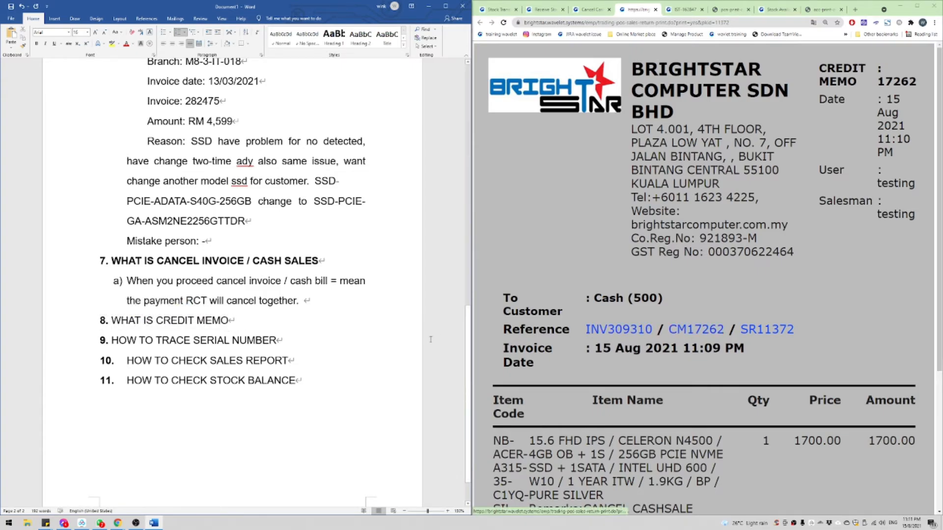
pyautogui.press('Return')
pyautogui.press('Tab')
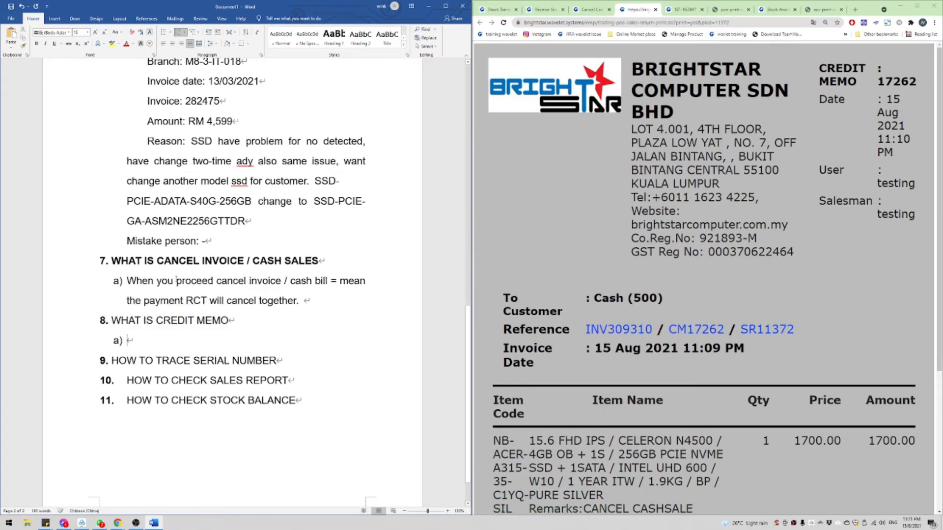
pyautogui.write('What')
pyautogui.press('BackSpace')
pyautogui.press('BackSpace')
pyautogui.press('BackSpace')
pyautogui.press('BackSpace')
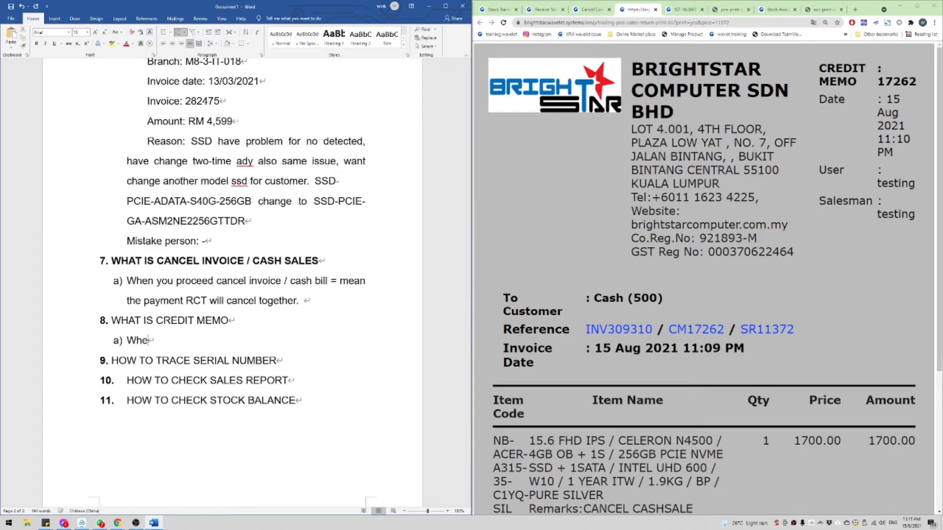
pyautogui.write('When')
pyautogui.write('sales return')
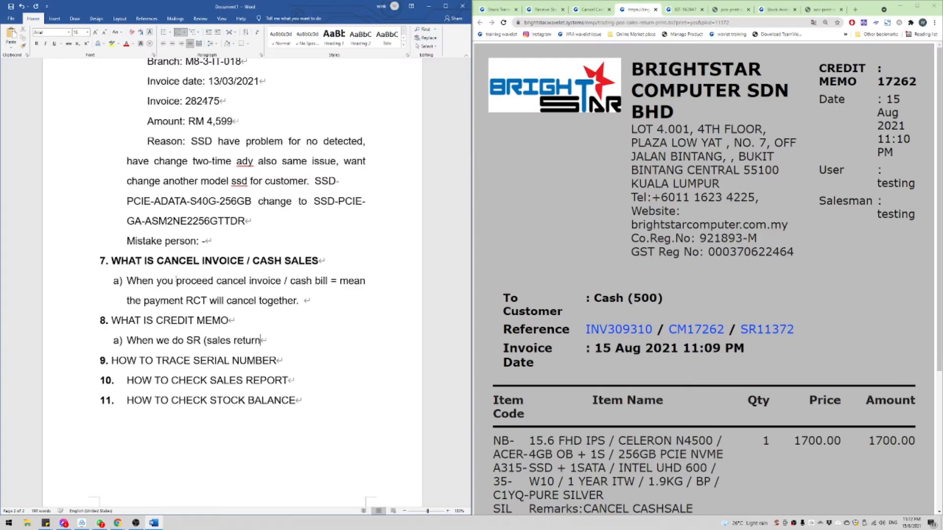
pyautogui.press('BackSpace')
pyautogui.press('BackSpace')
pyautogui.press('BackSpace')
pyautogui.write('can use it contra')
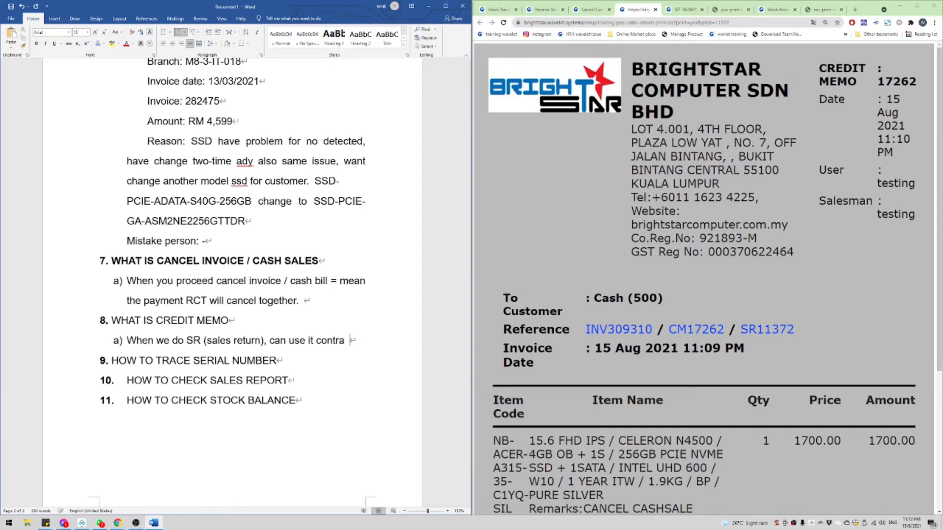
pyautogui.write(' / offset ')
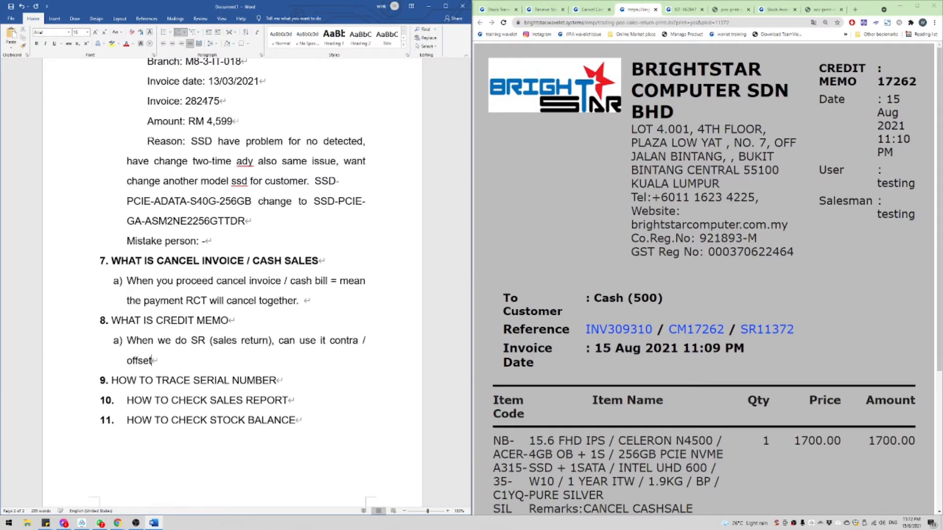
pyautogui.write('for new invoice or cash sa')
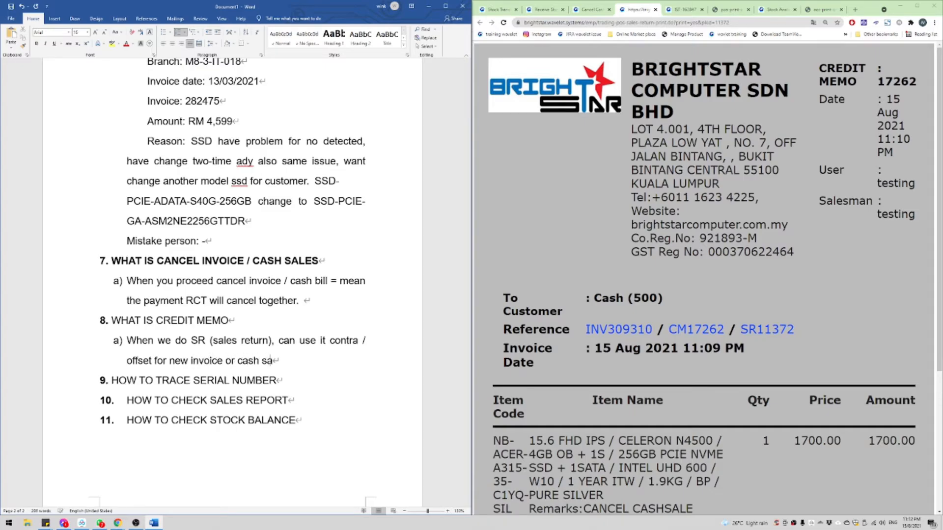
pyautogui.write('les')
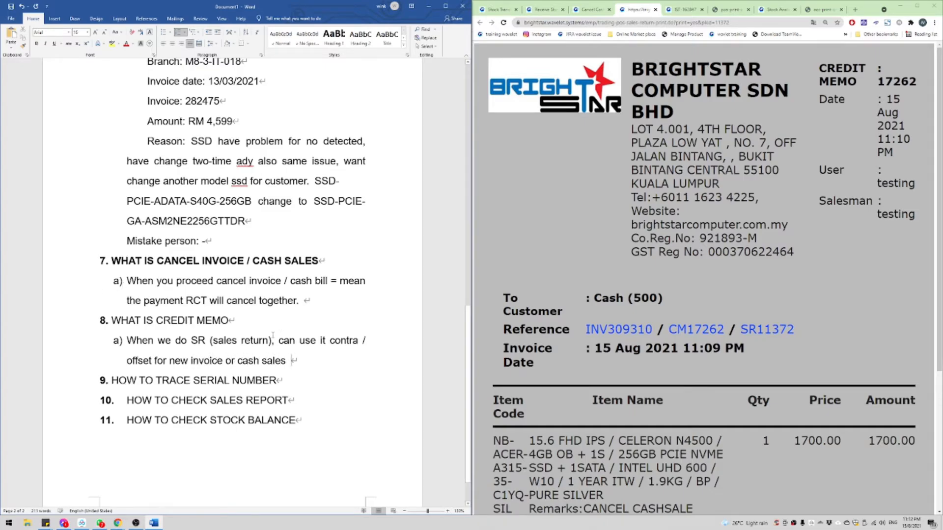
# Step: Bold the WHAT IS CREDIT MEMO heading, append '/ stock movement' to item 9, and save
pyautogui.moveTo(231, 320); pyautogui.dragTo(111, 321)
pyautogui.hotkey('ctrl', 'b')
pyautogui.click(278, 381)
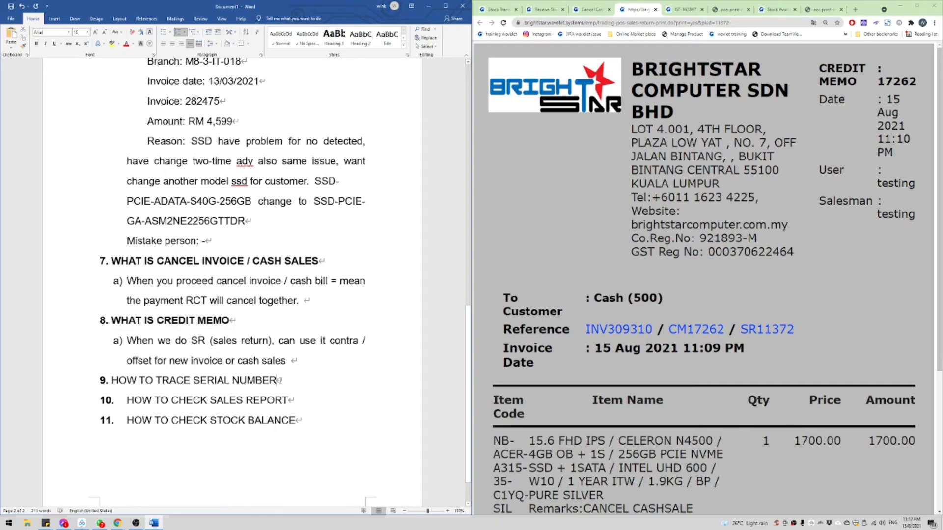
pyautogui.hotkey('shift', 'End')
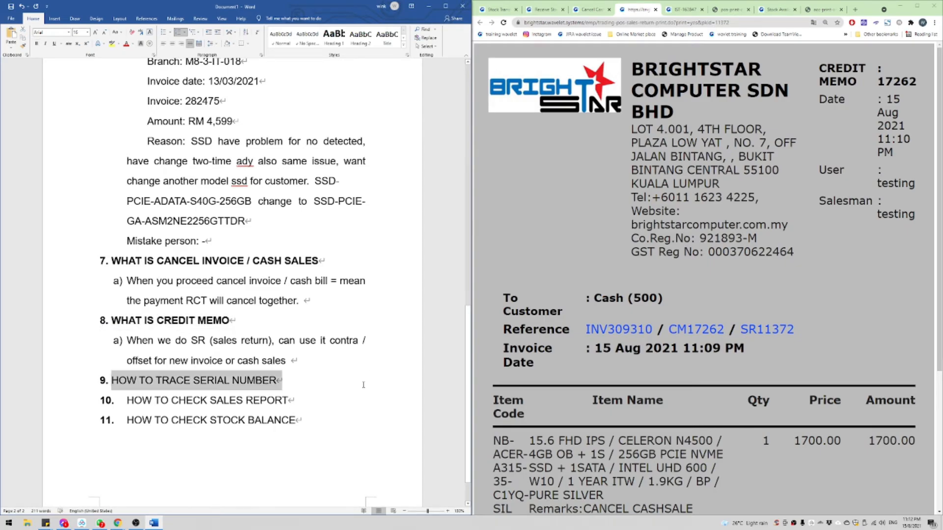
pyautogui.click(286, 380)
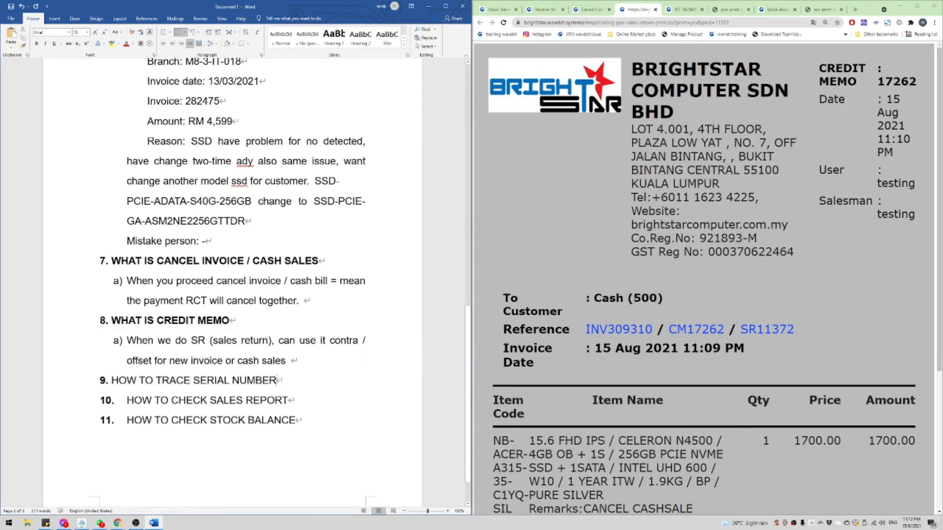
pyautogui.write('/ stock movement')
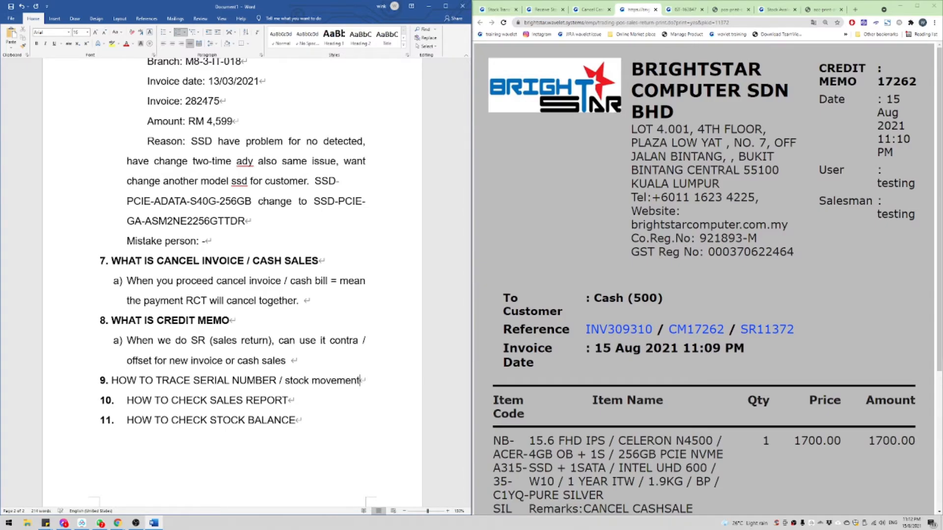
pyautogui.hotkey('ctrl', 's')
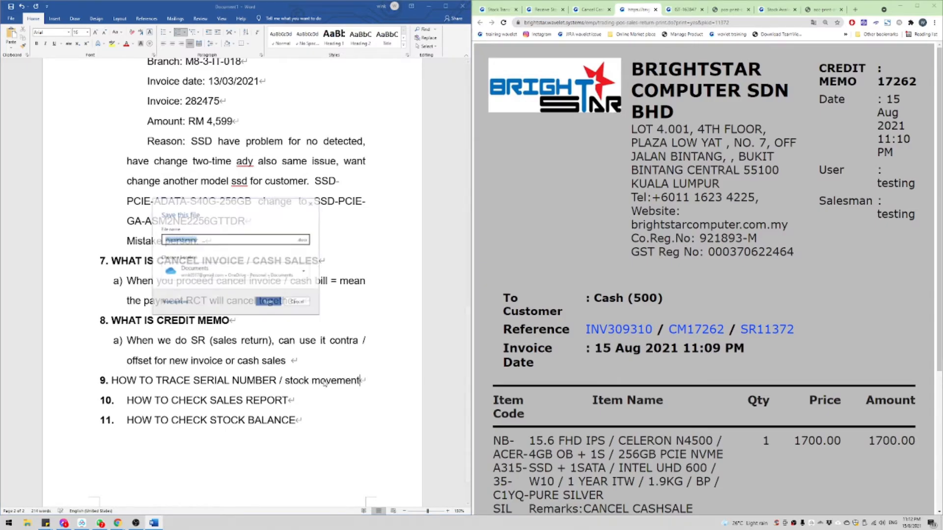
# Step: Copy the laptop's serial number from the credit memo and return to the Word notes
pyautogui.press('Escape')
pyautogui.scroll(-3, 653, 376)
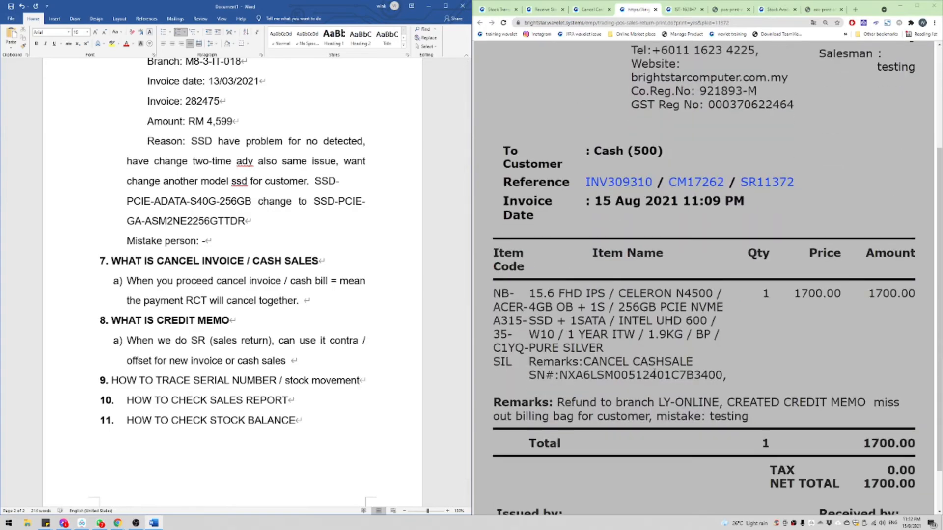
pyautogui.doubleClick(609, 375)
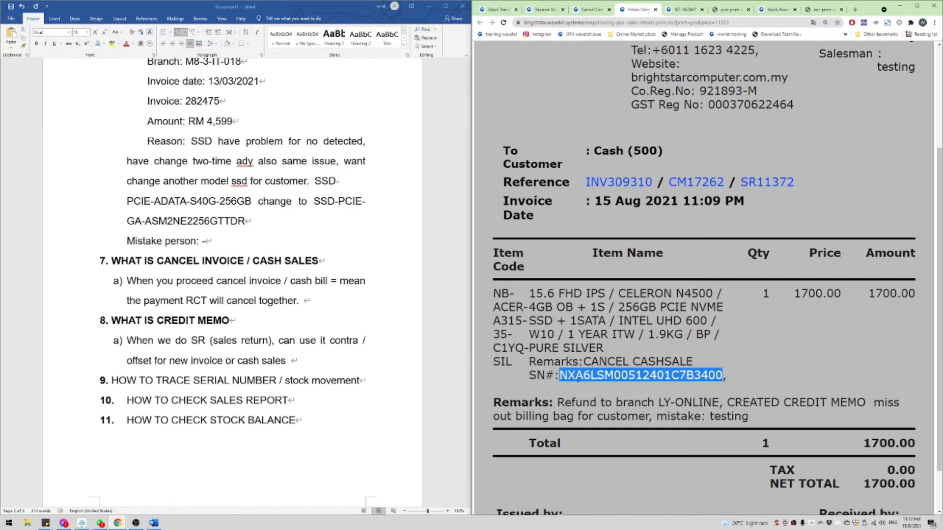
pyautogui.click(578, 376)
pyautogui.doubleClick(638, 376)
pyautogui.hotkey('ctrl', 'c')
pyautogui.click(362, 382)
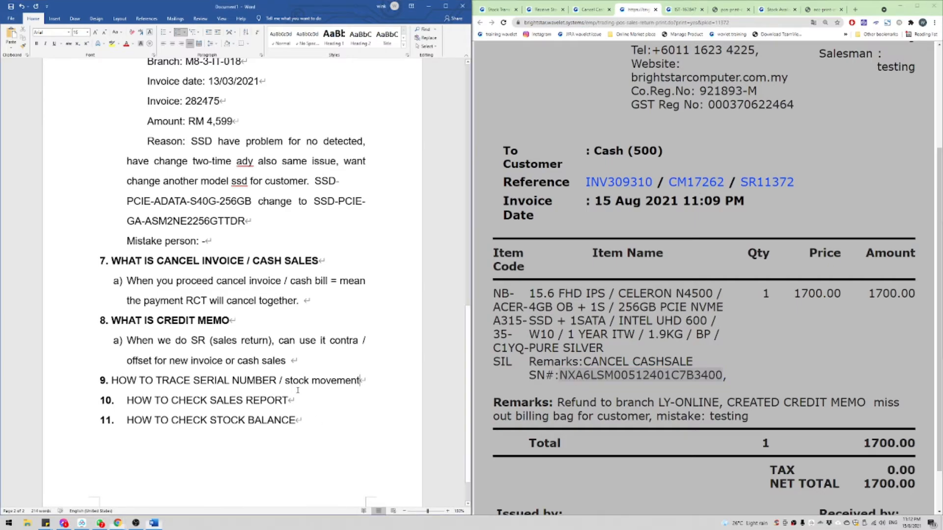
# Step: Add sub-items a) 'Either full serial number' and b) 'Either 5 digi serial number' under item 9
pyautogui.press('Return')
pyautogui.write('。')
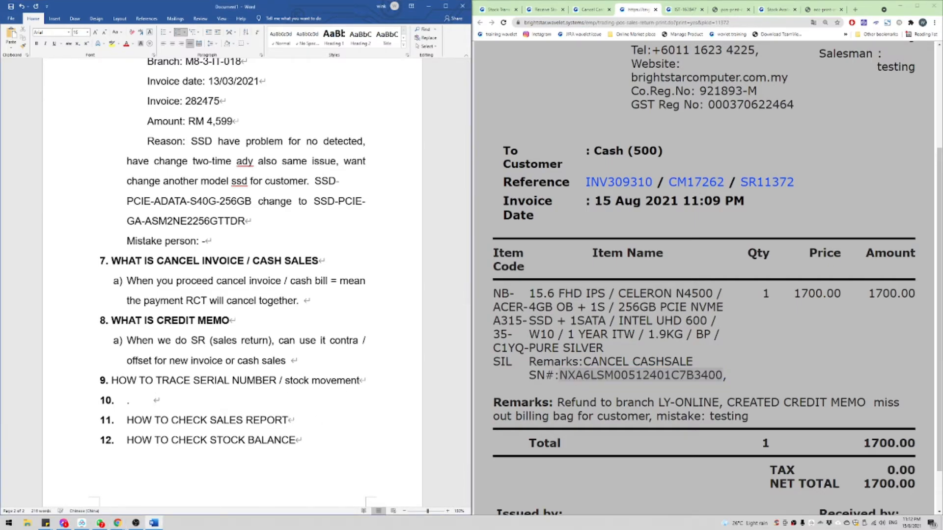
pyautogui.hotkey('alt', 'shift')
pyautogui.press('Tab')
pyautogui.write('Either full ser')
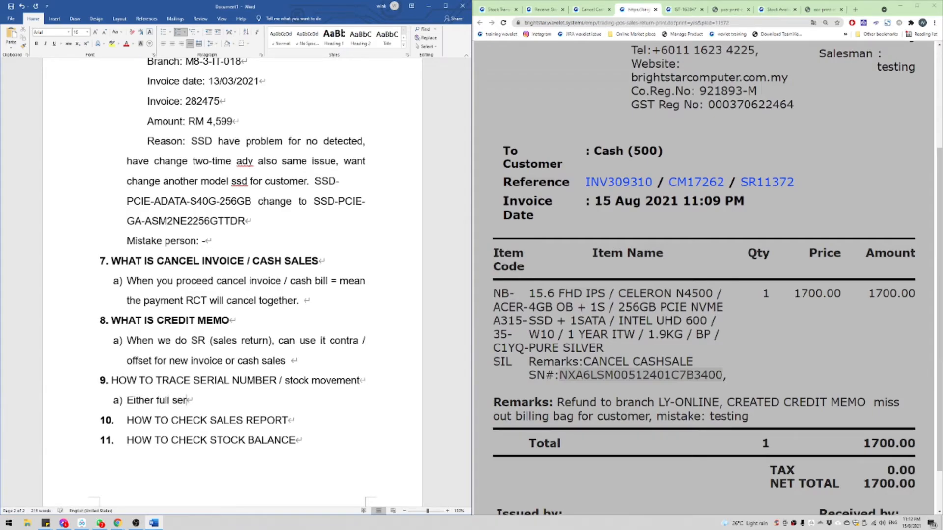
pyautogui.write('ial n')
pyautogui.press('BackSpace')
pyautogui.write('number')
pyautogui.press('Return')
pyautogui.write('Either ')
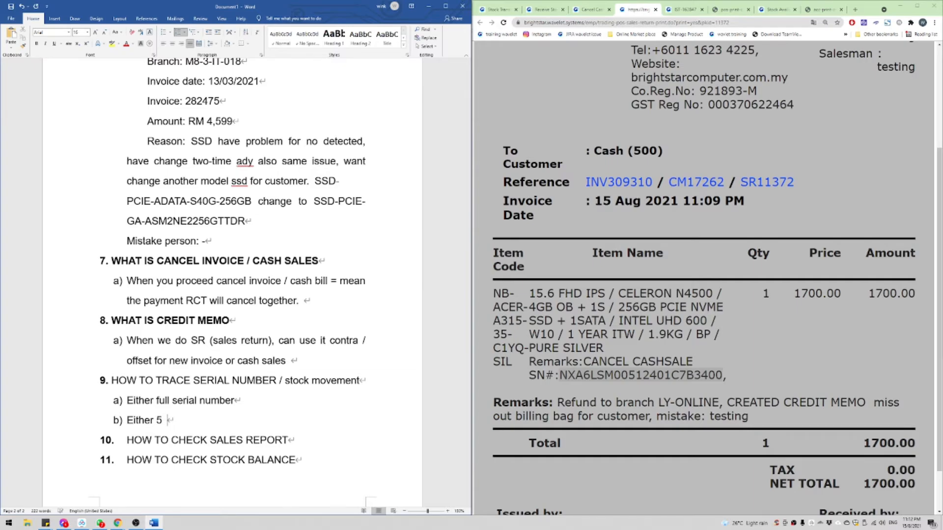
pyautogui.write('5 digi serial numeb')
pyautogui.press('BackSpace')
pyautogui.press('BackSpace')
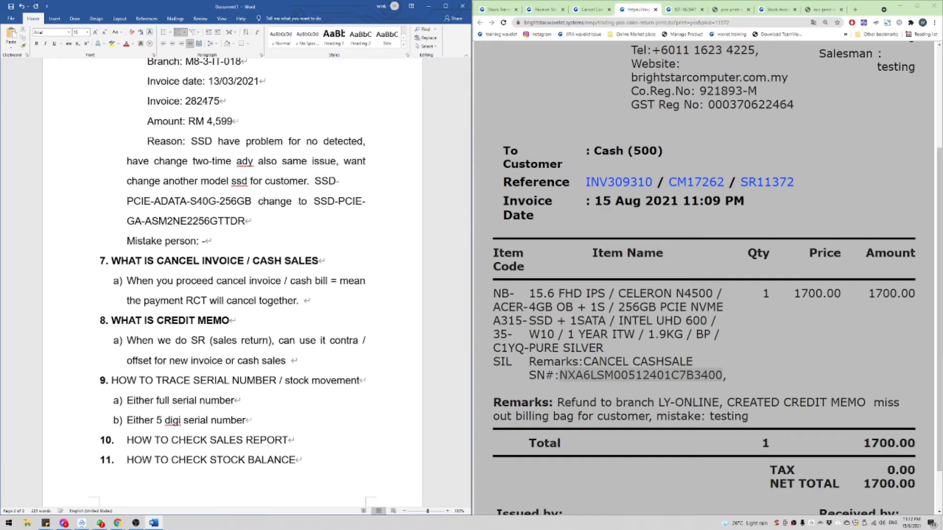
pyautogui.click(545, 9)
# Step: On the Trace Stock page, search serial NXA6LSM00512401C7B3400 with From date 2011-08-15
pyautogui.scroll(-3, 570, 99)
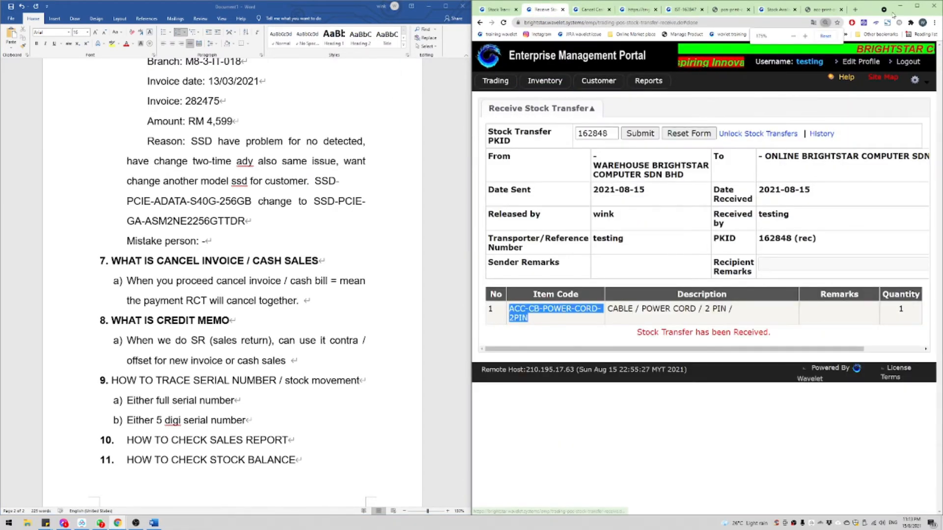
pyautogui.click(917, 5)
pyautogui.moveTo(73, 79)
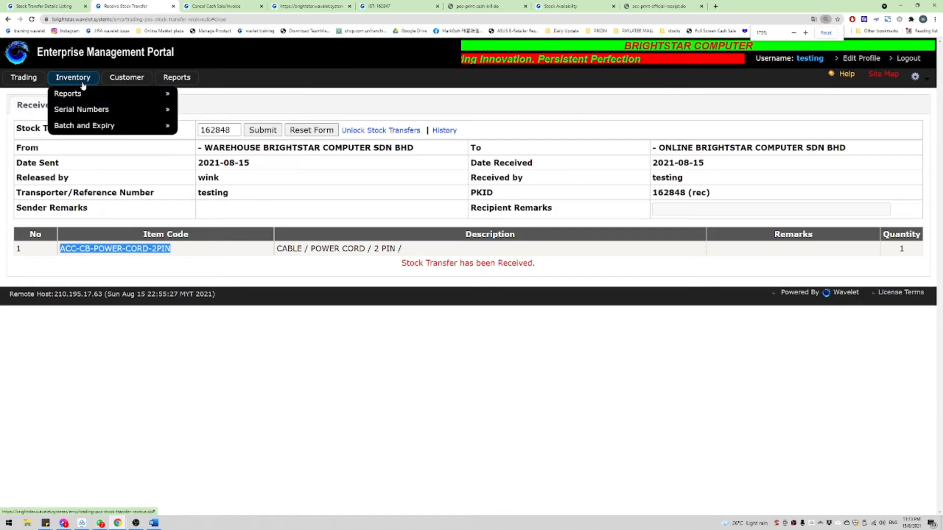
pyautogui.moveTo(85, 111)
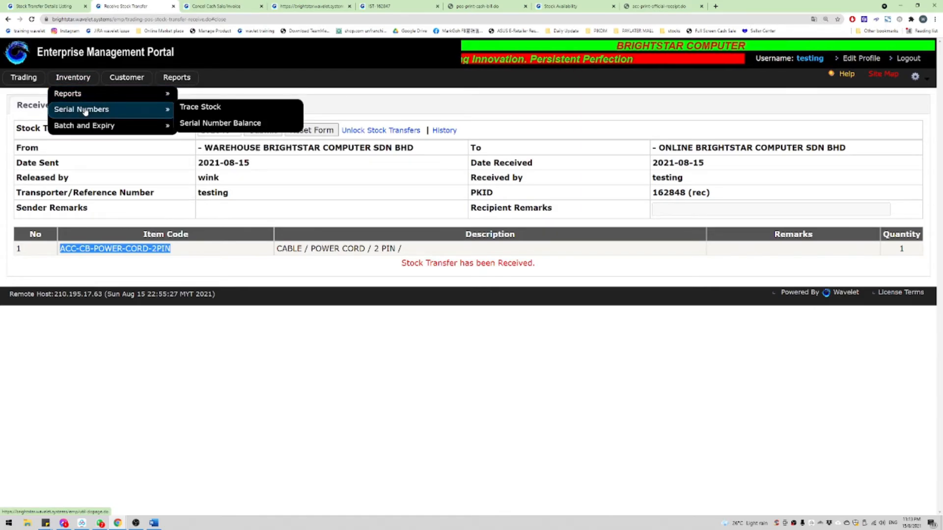
pyautogui.click(255, 119)
pyautogui.click(241, 176)
pyautogui.hotkey('ctrl', 'v')
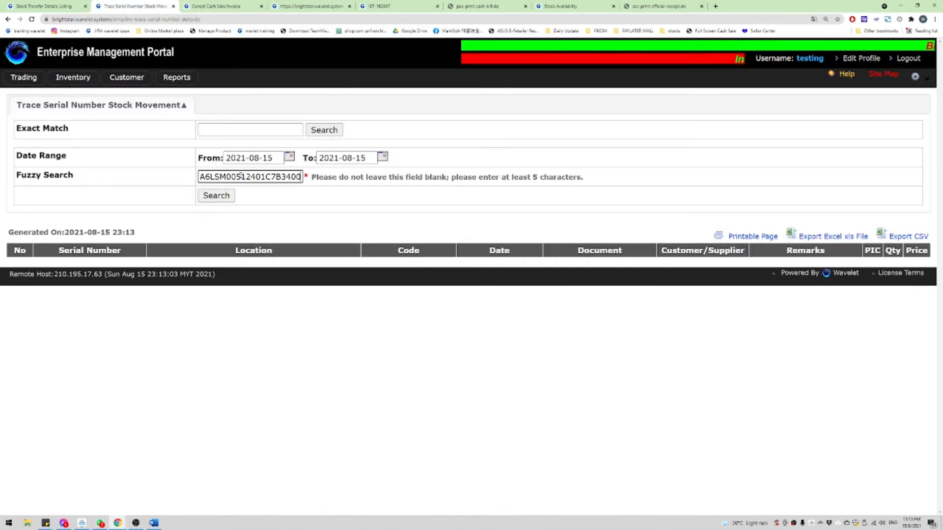
pyautogui.click(242, 159)
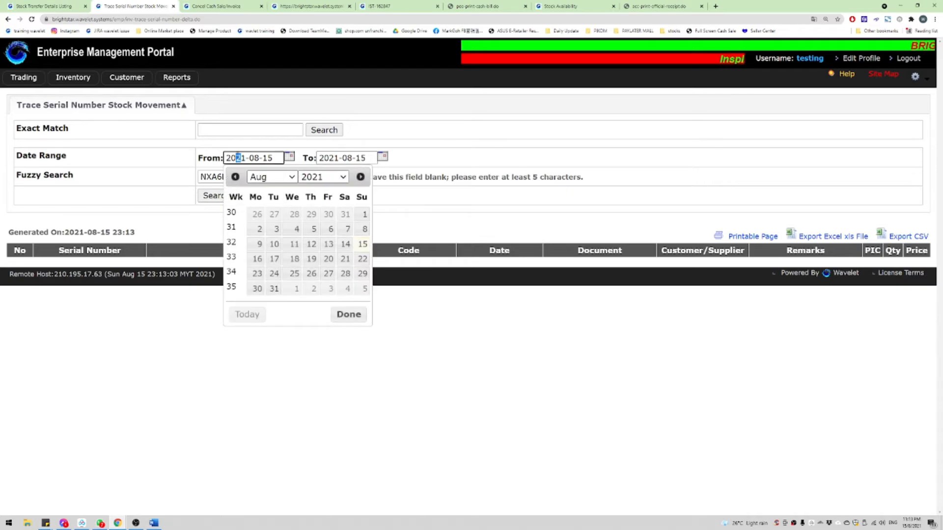
pyautogui.write('1')
pyautogui.click(216, 196)
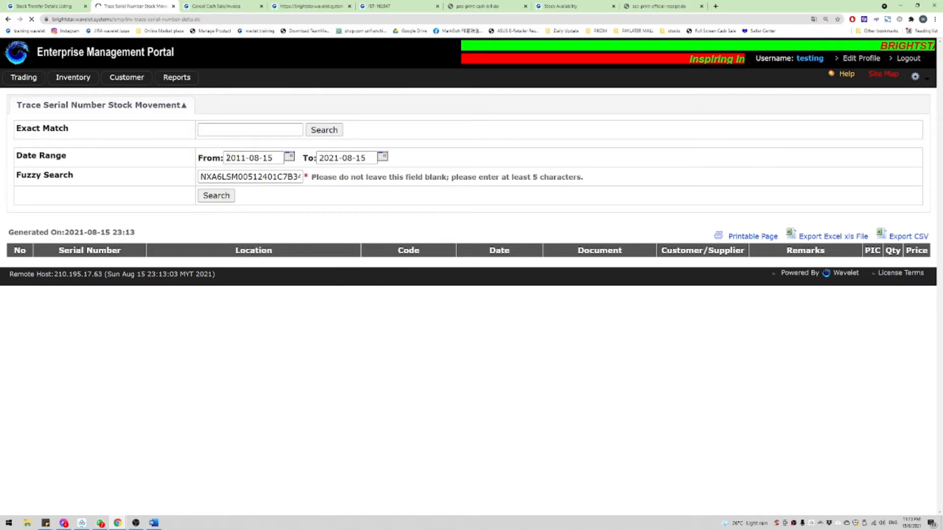
pyautogui.doubleClick(285, 178)
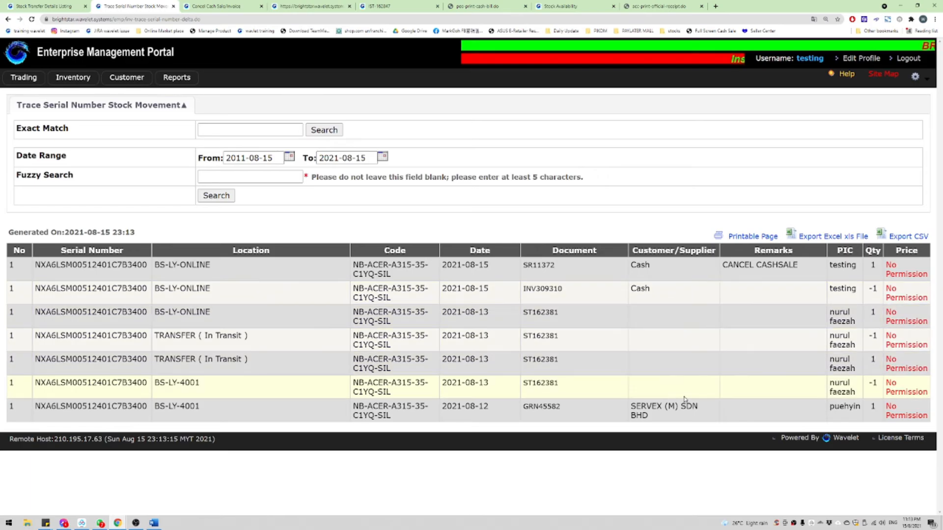
# Step: Review the movement rows: SERVEX receipt, BS-LY-4001, in-transit transfers, BS-LY-ONLINE, and SR11372 CANCEL CASHSALE
pyautogui.moveTo(727, 413); pyautogui.dragTo(634, 304)
pyautogui.click(634, 303)
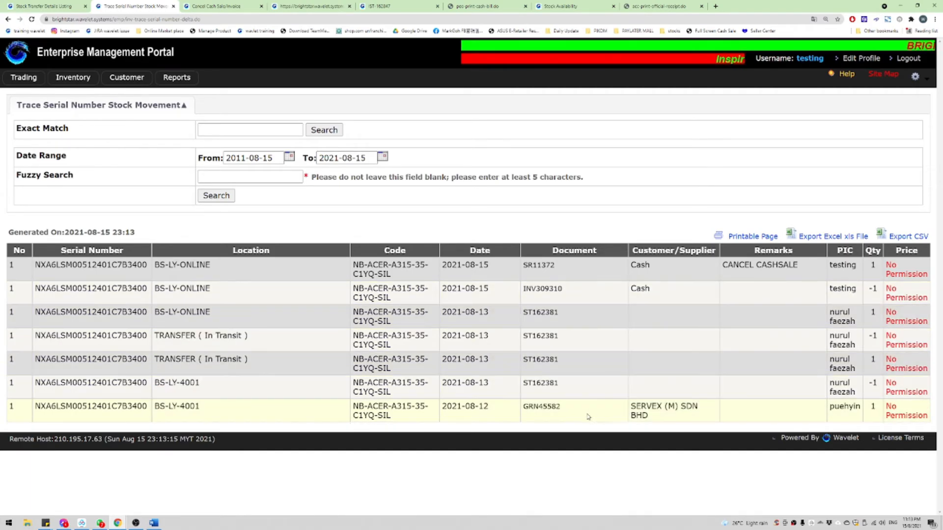
pyautogui.moveTo(650, 417); pyautogui.dragTo(466, 313)
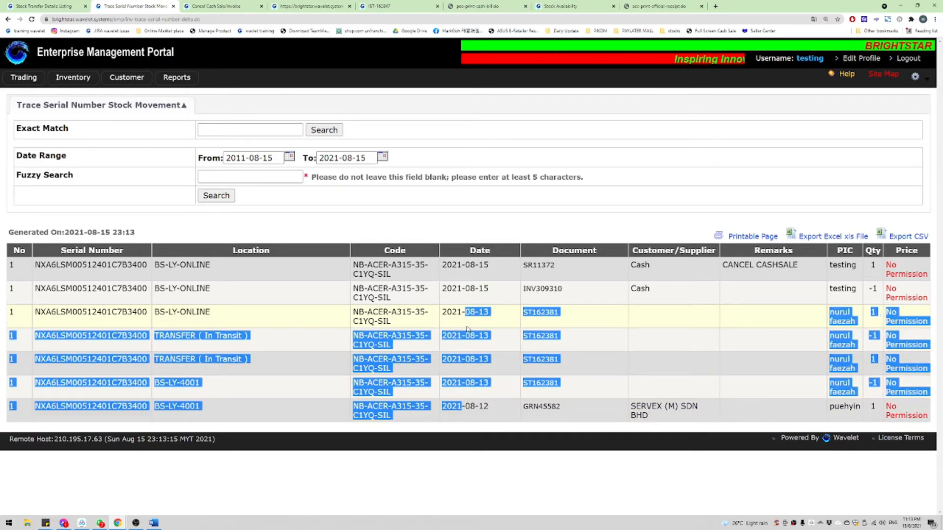
pyautogui.click(189, 328)
pyautogui.moveTo(163, 386); pyautogui.dragTo(211, 394)
pyautogui.moveTo(165, 363); pyautogui.dragTo(271, 377)
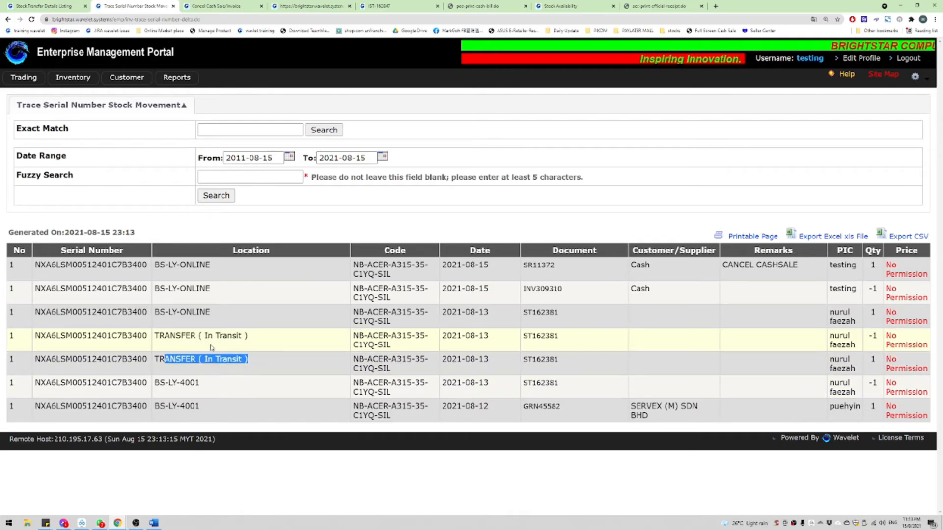
pyautogui.moveTo(142, 334); pyautogui.dragTo(301, 349)
pyautogui.moveTo(155, 314); pyautogui.dragTo(137, 289)
pyautogui.click(214, 293)
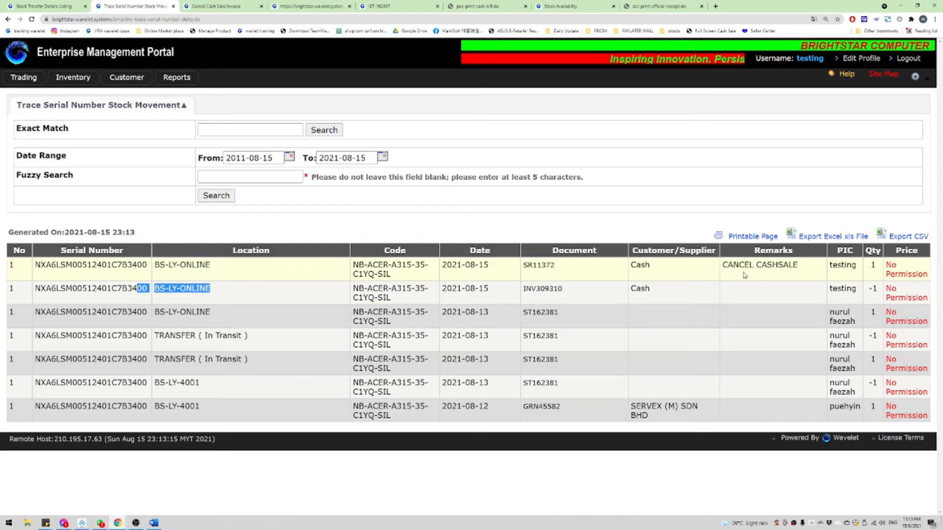
pyautogui.moveTo(228, 269); pyautogui.dragTo(722, 265)
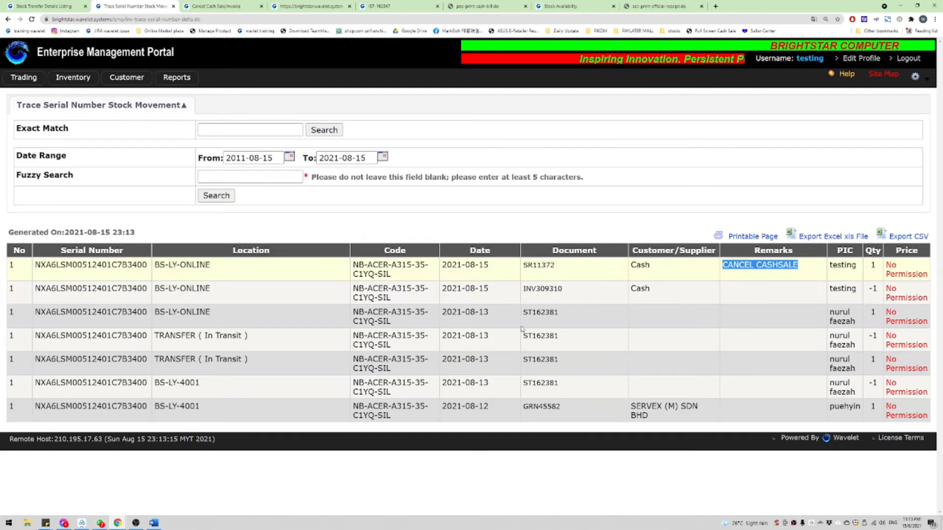
pyautogui.moveTo(533, 265); pyautogui.dragTo(569, 405)
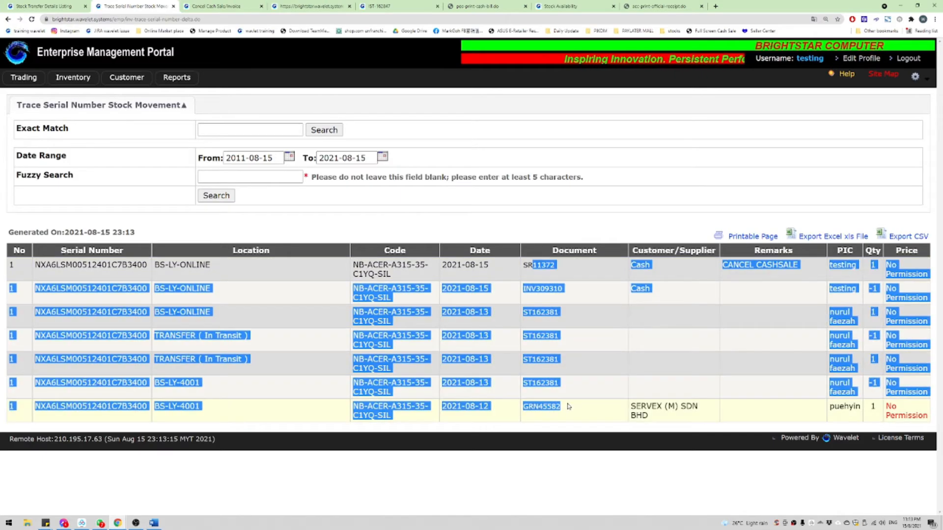
pyautogui.click(568, 406)
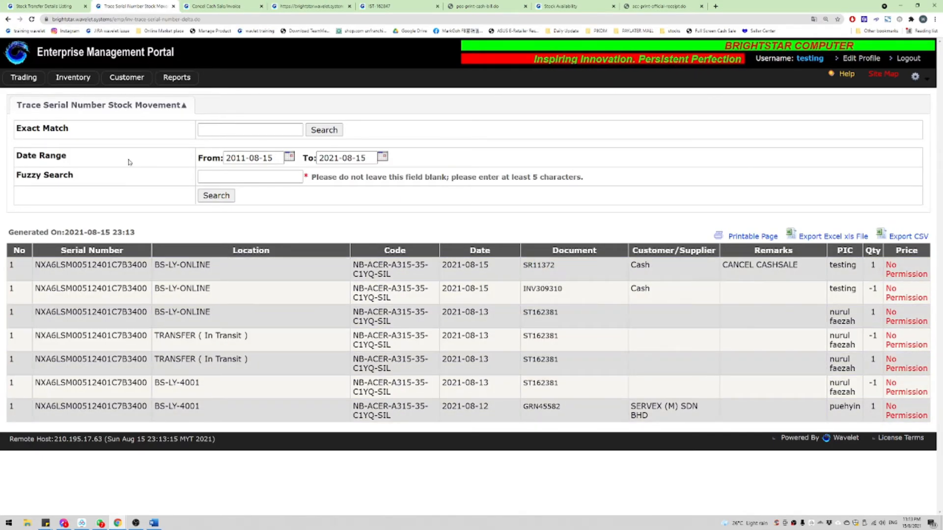
# Step: Copy the fragment 401C7B from row 3's serial number
pyautogui.moveTo(109, 312); pyautogui.dragTo(160, 314)
pyautogui.doubleClick(131, 314)
pyautogui.click(117, 314)
pyautogui.click(150, 316)
pyautogui.doubleClick(125, 313)
pyautogui.click(113, 315)
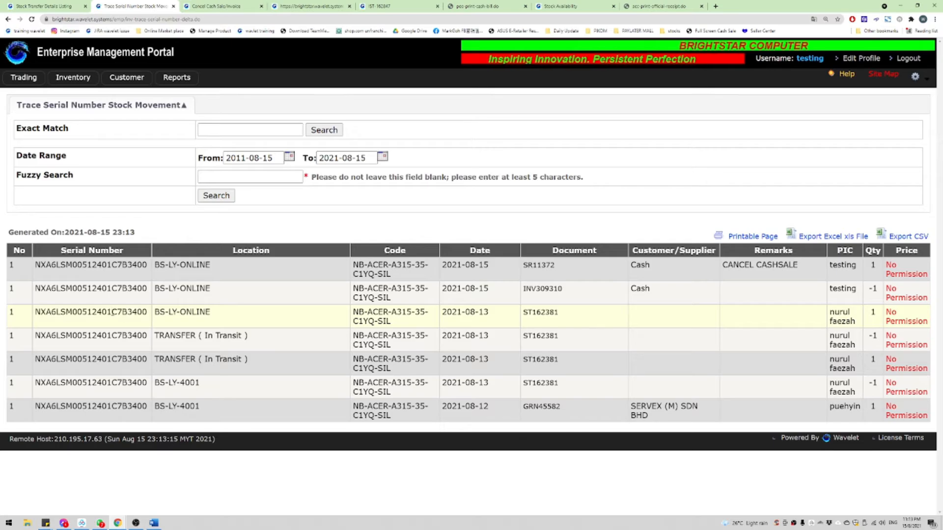
pyautogui.moveTo(99, 312); pyautogui.dragTo(129, 313)
pyautogui.hotkey('ctrl', 'c')
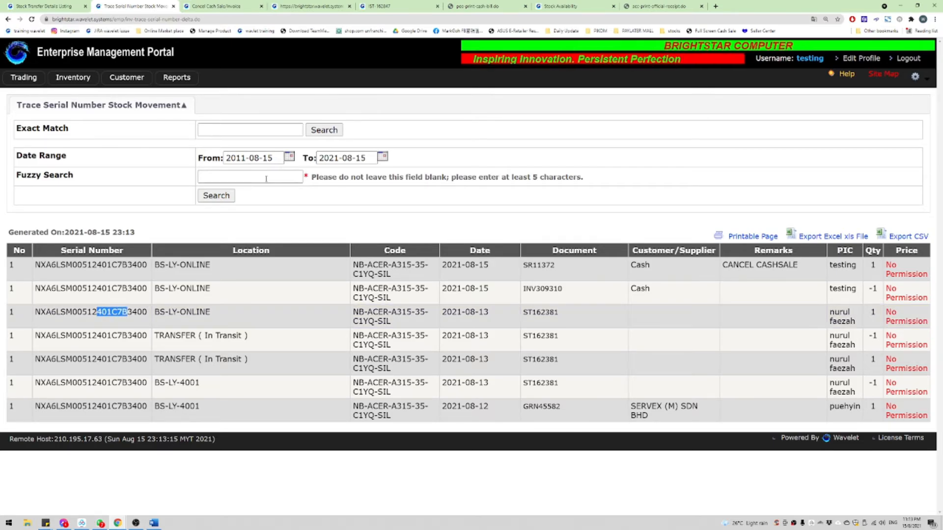
# Step: Run the fuzzy search with 401C7B as the term
pyautogui.click(221, 177)
pyautogui.hotkey('ctrl', 'v')
pyautogui.click(221, 199)
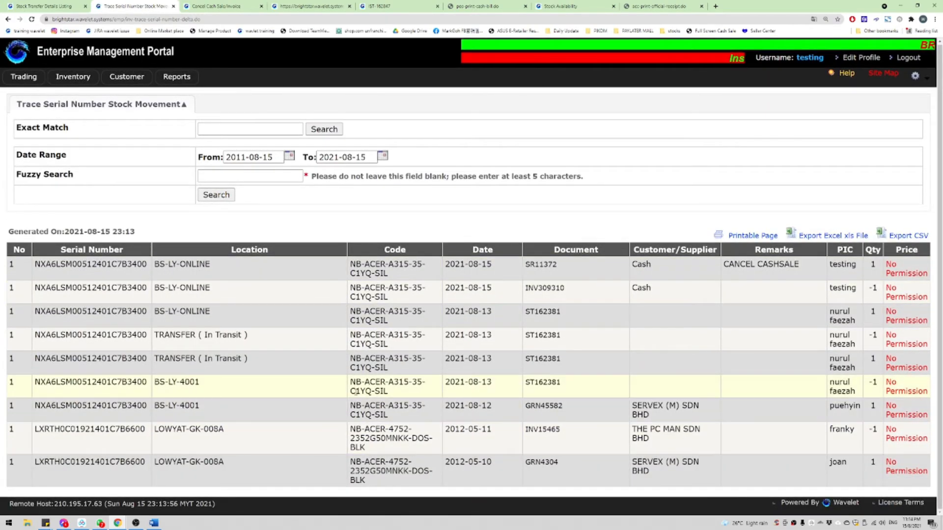
# Step: Find 401C7B on the page and highlight the second laptop's NB-ACER-4752-2352G50MNKK product code
pyautogui.hotkey('ctrl', 'f')
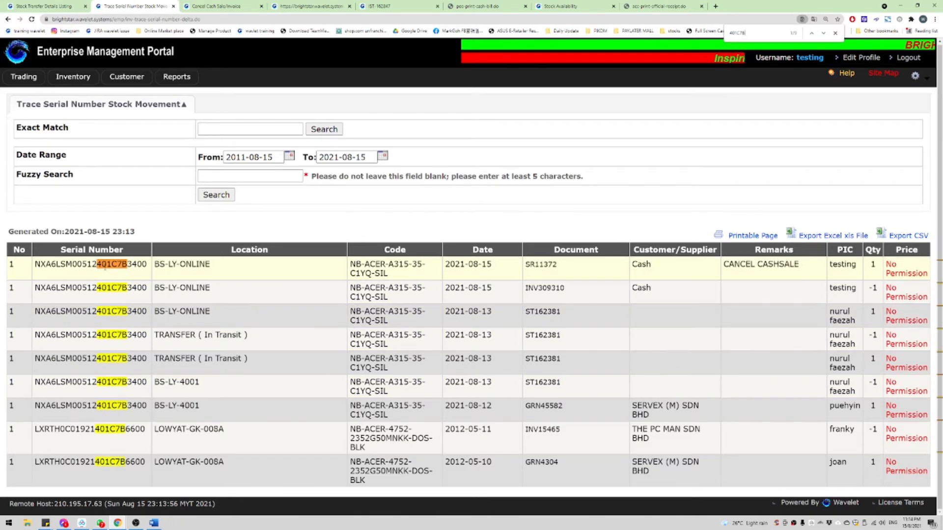
pyautogui.moveTo(107, 265); pyautogui.dragTo(155, 462)
pyautogui.click(305, 451)
pyautogui.moveTo(365, 427); pyautogui.dragTo(408, 438)
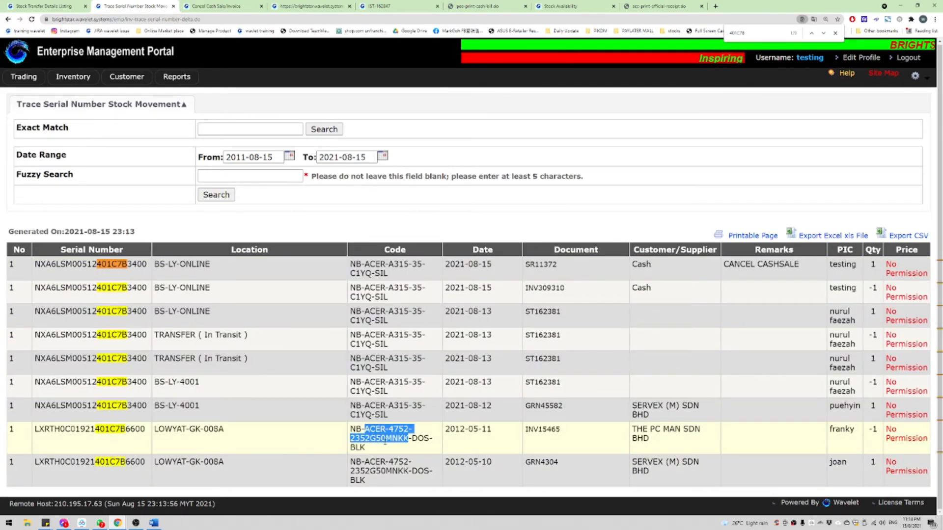
pyautogui.doubleClick(383, 438)
pyautogui.moveTo(351, 429)
pyautogui.mouseDown()
pyautogui.moveTo(409, 439)
pyautogui.moveTo(389, 429)
pyautogui.moveTo(408, 428)
pyautogui.mouseUp()
pyautogui.doubleClick(354, 435)
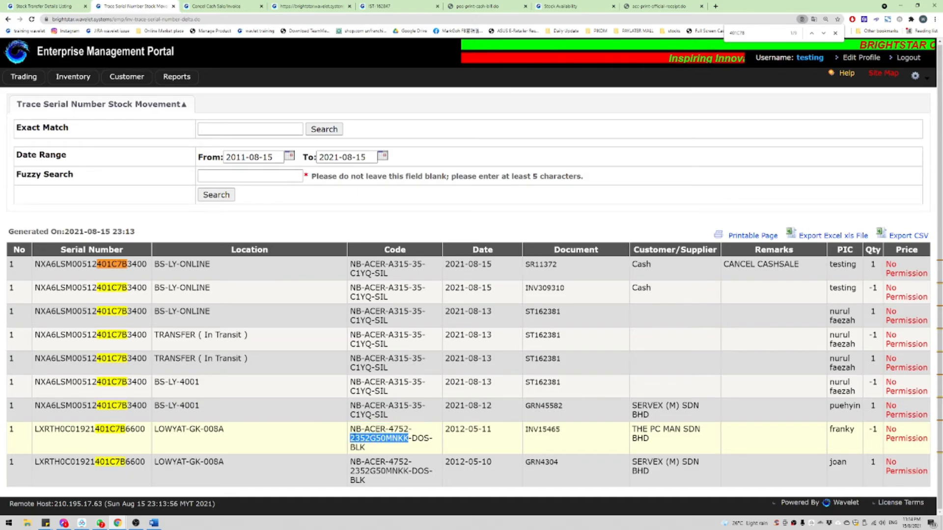
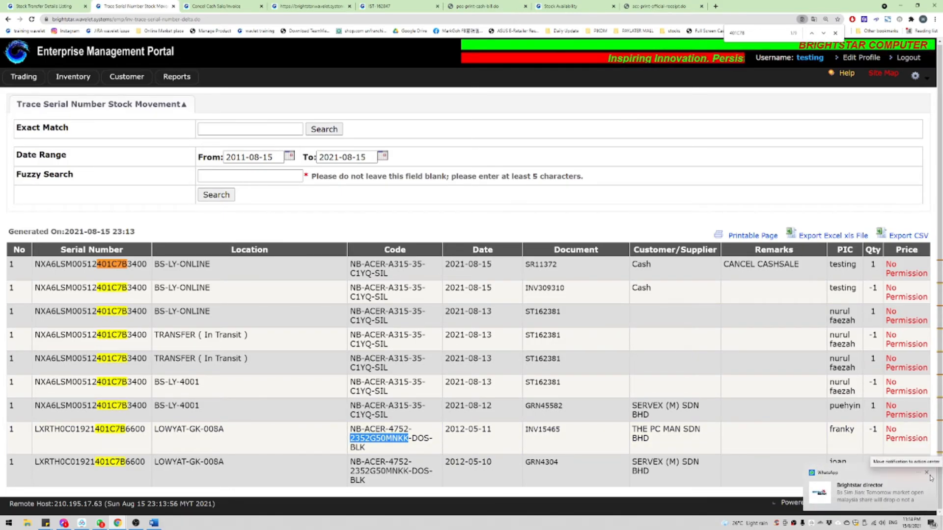
# Step: Review the 401C7B trace results, highlighting row 7's serial and the five-character minimum note
pyautogui.click(930, 478)
pyautogui.click(655, 451)
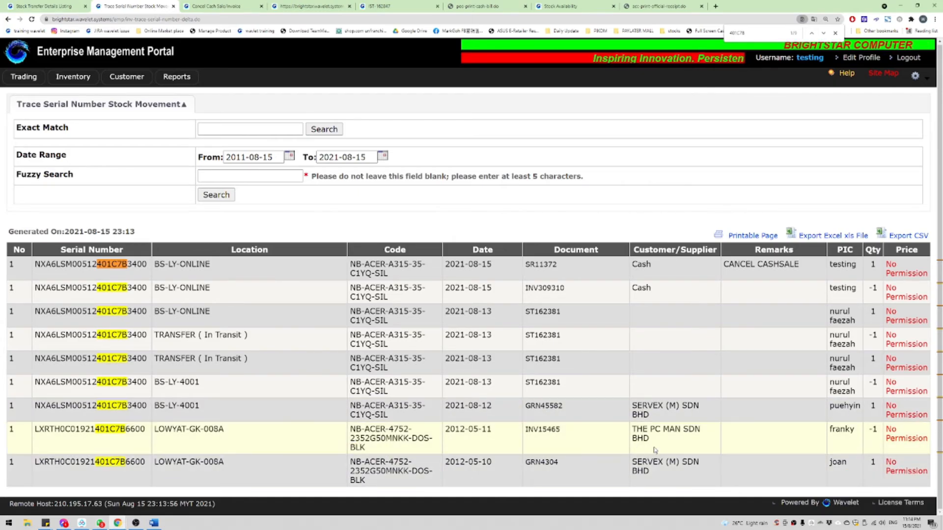
pyautogui.moveTo(687, 467); pyautogui.dragTo(135, 431)
pyautogui.click(111, 404)
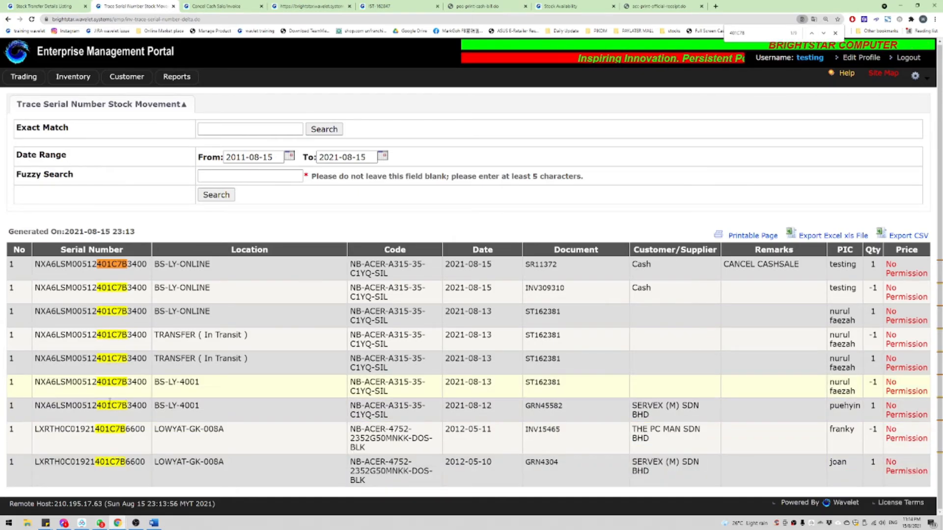
pyautogui.doubleClick(110, 404)
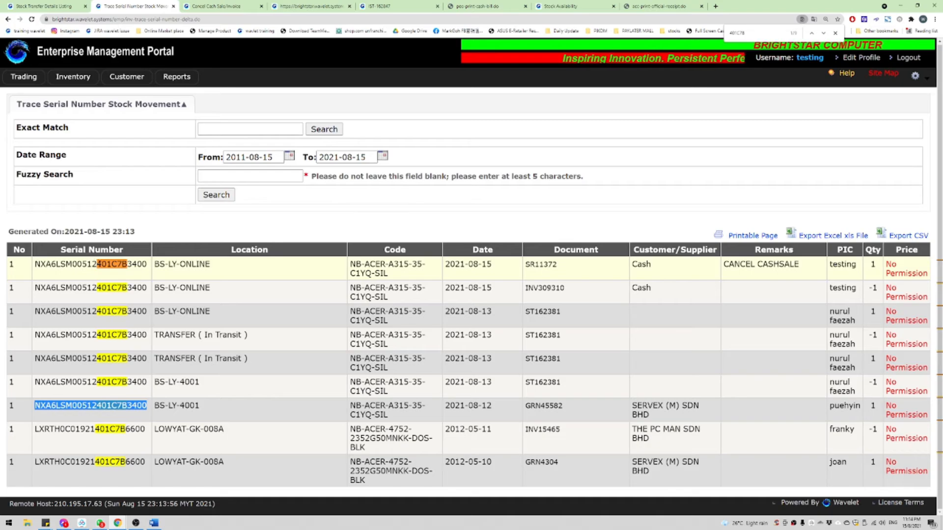
pyautogui.moveTo(98, 264); pyautogui.dragTo(124, 264)
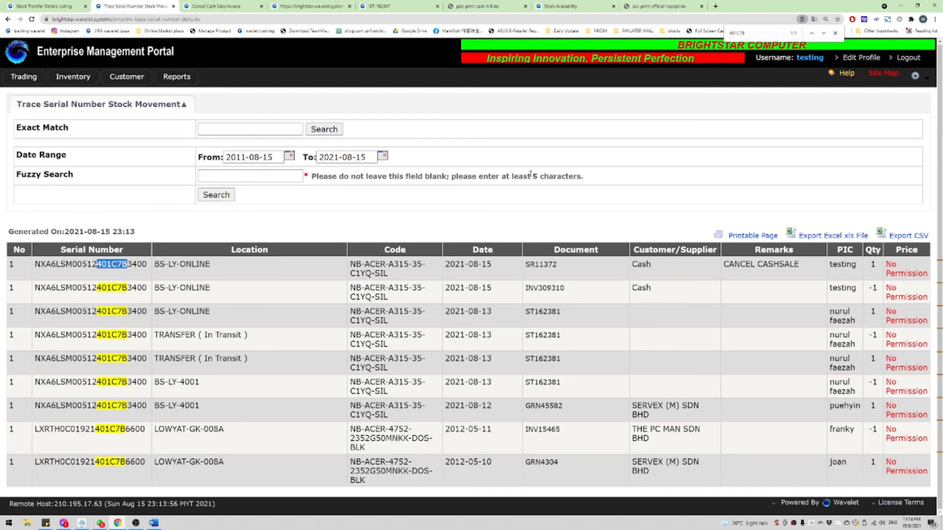
pyautogui.moveTo(530, 175); pyautogui.dragTo(581, 176)
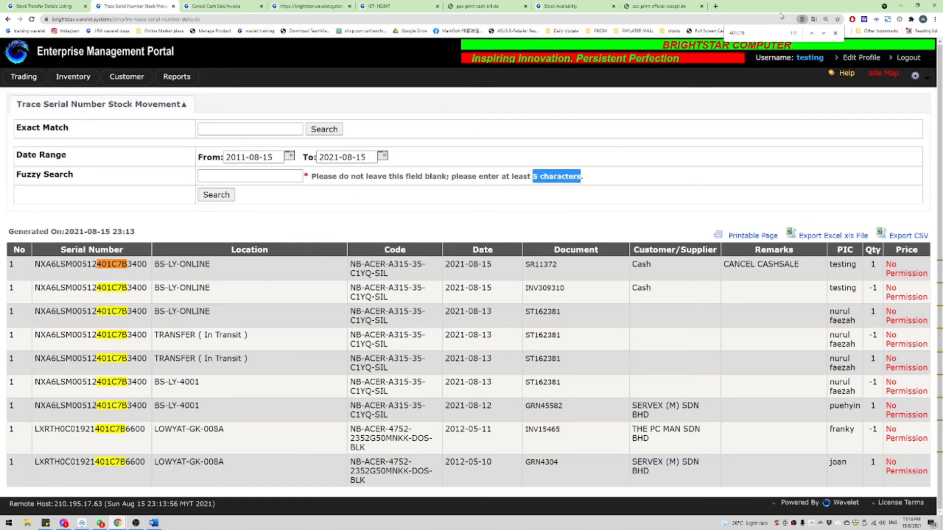
# Step: Bold heading 9 'HOW TO TRACE SERIAL NUMBER / stock movement' in Word, then maximize the portal
pyautogui.click(917, 6)
pyautogui.click(262, 417)
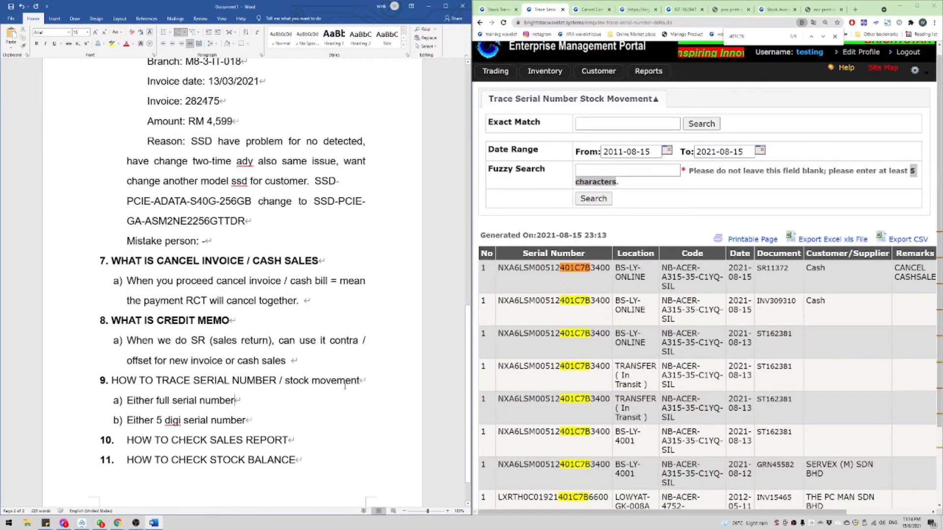
pyautogui.tripleClick(207, 381)
pyautogui.hotkey('ctrl', 'b')
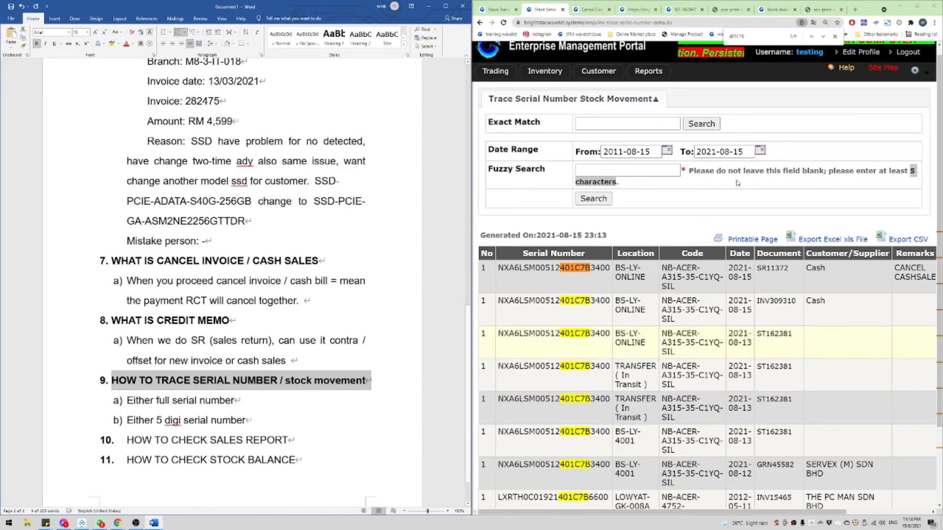
pyautogui.moveTo(648, 73)
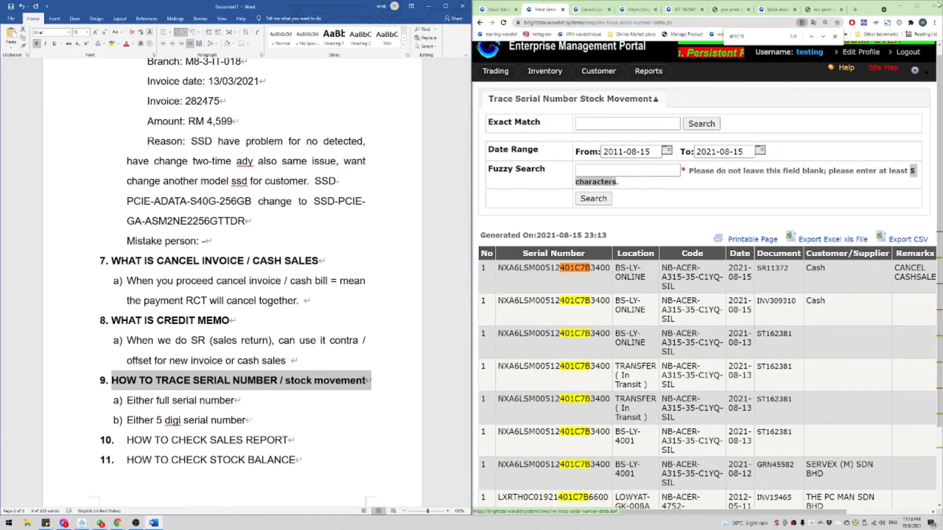
pyautogui.click(917, 6)
pyautogui.moveTo(176, 79)
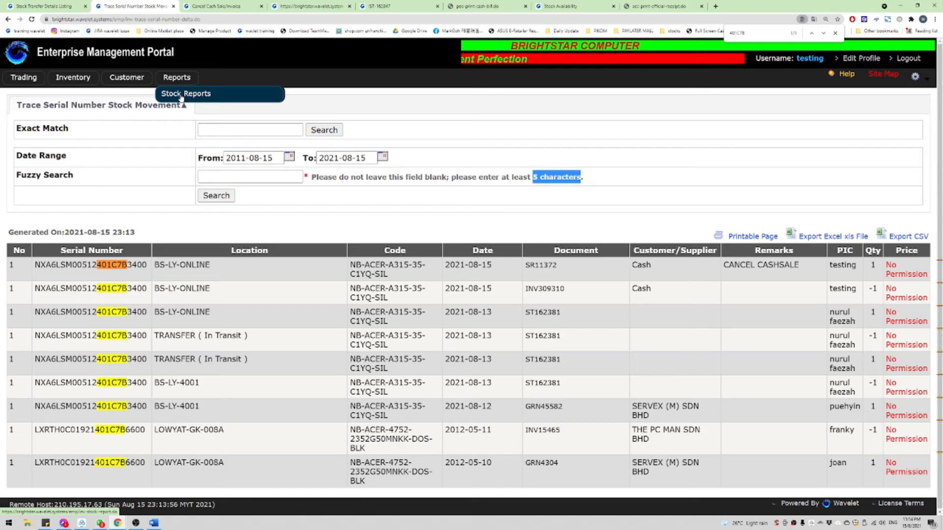
# Step: Open the SSR-01 stock sales report form, select all locations and enter customer code 197
pyautogui.click(181, 96)
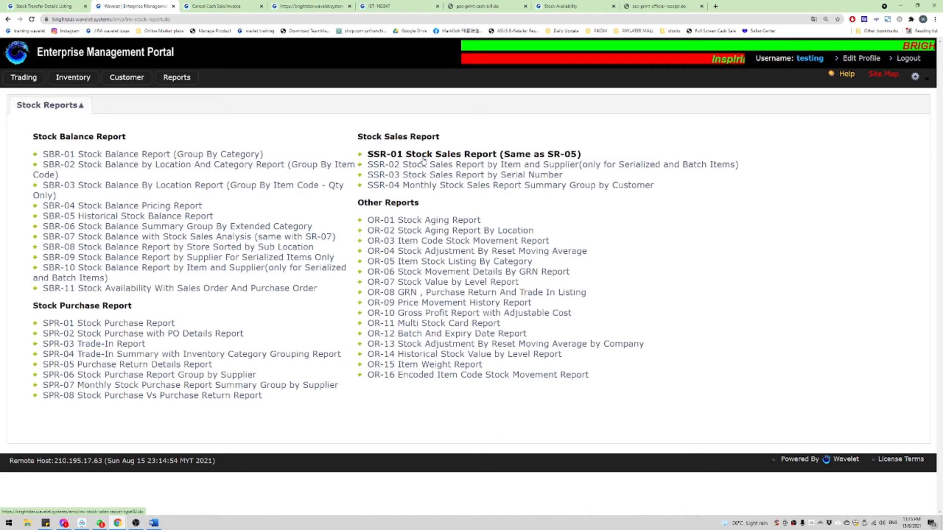
pyautogui.click(457, 155)
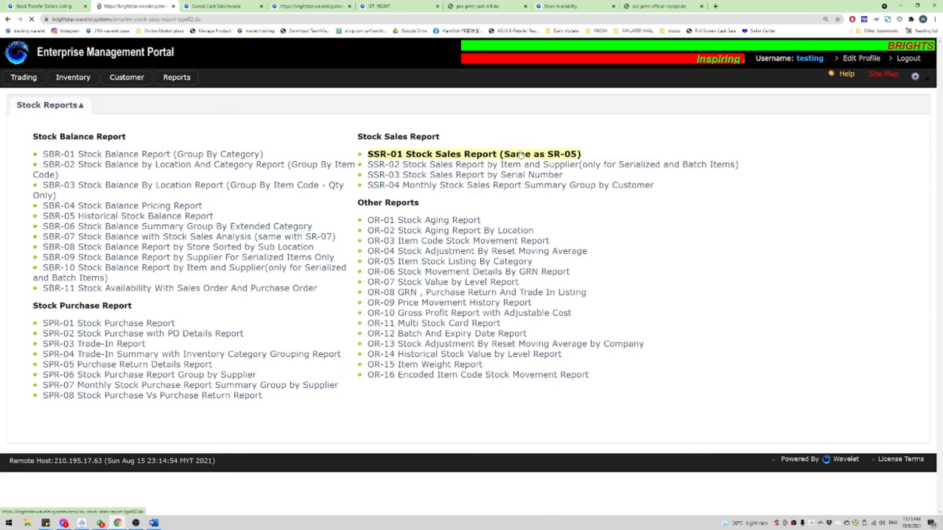
pyautogui.click(214, 260)
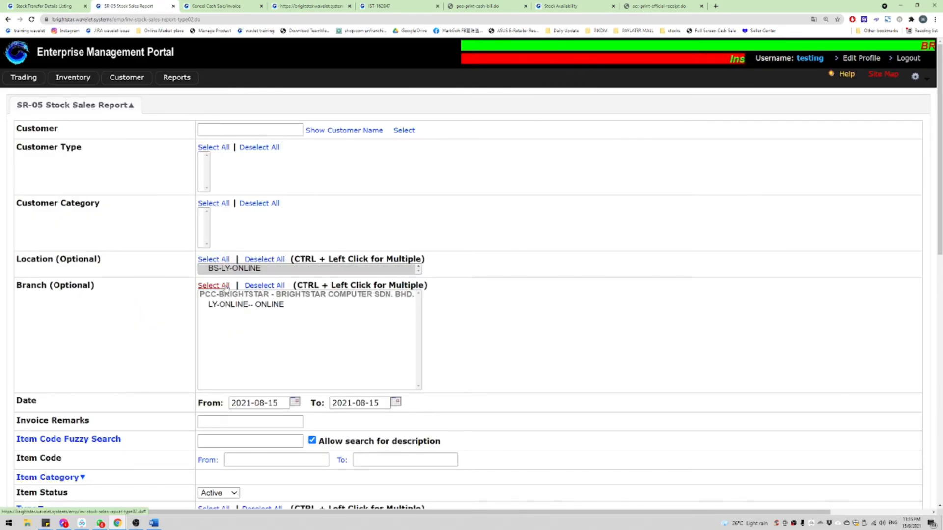
pyautogui.scroll(-3, 274, 293)
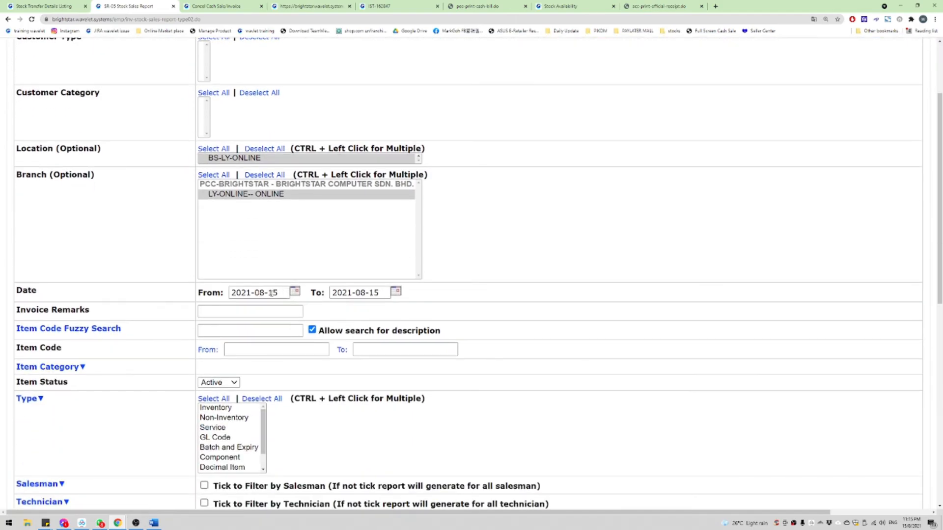
pyautogui.click(271, 294)
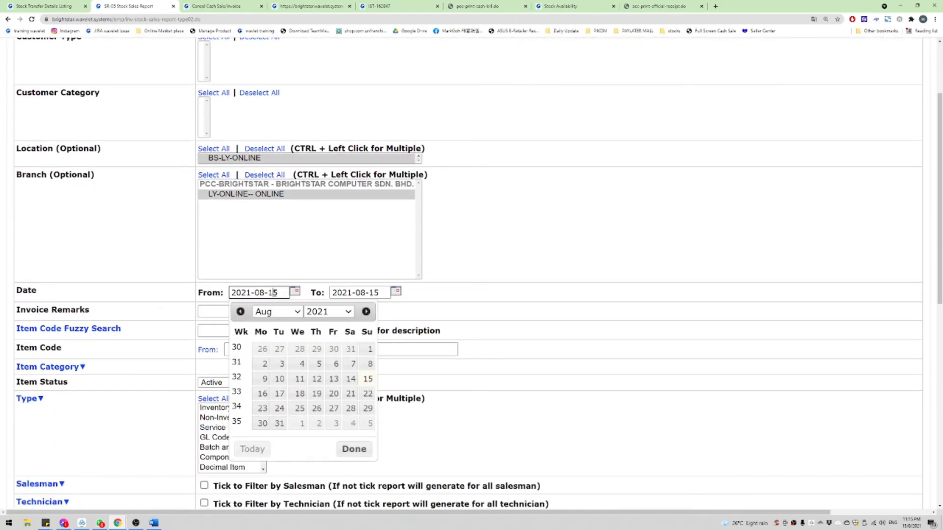
pyautogui.scroll(3, 244, 161)
pyautogui.click(224, 129)
pyautogui.write('1')
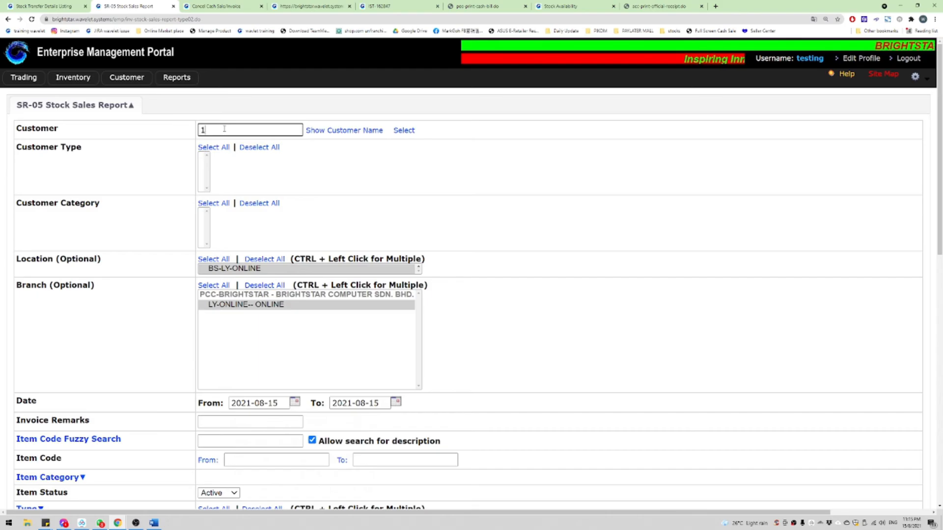
pyautogui.write('1967')
pyautogui.press('BackSpace')
pyautogui.press('BackSpace')
pyautogui.press('BackSpace')
pyautogui.press('BackSpace')
pyautogui.write('197')
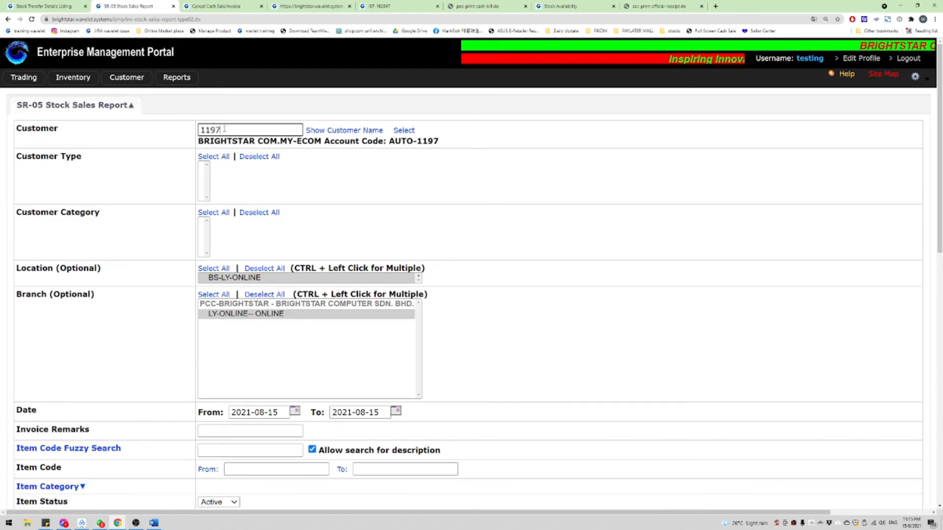
# Step: Set From date to 13 August, cost on historical replacement cost, and include Sales and Sales Return
pyautogui.scroll(-3, 331, 255)
pyautogui.click(264, 229)
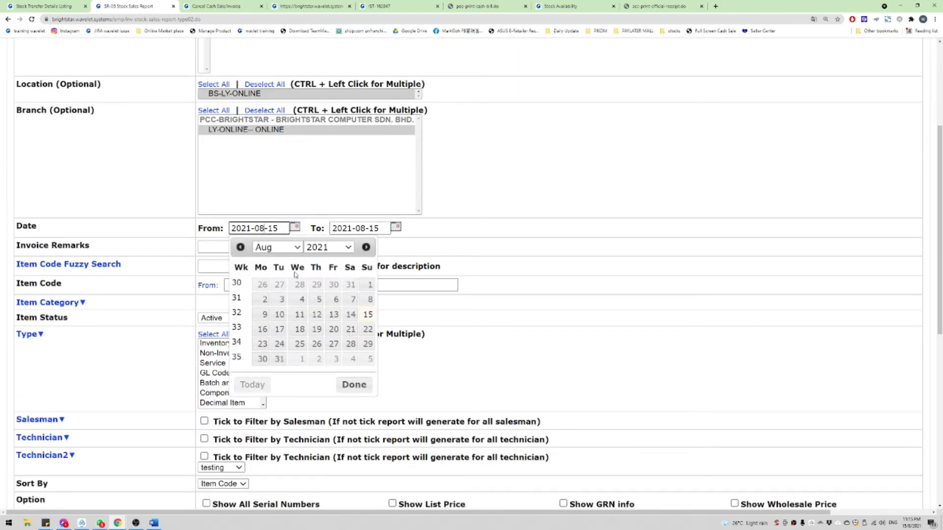
pyautogui.click(333, 315)
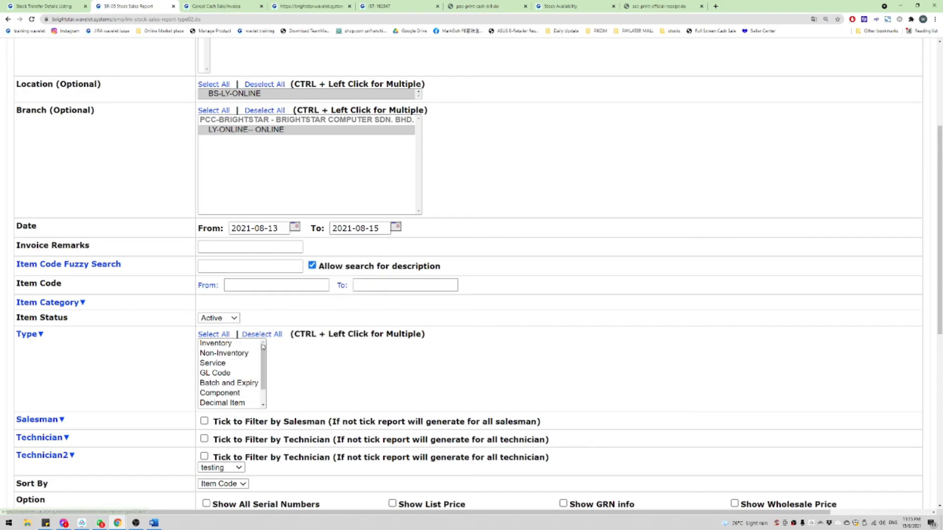
pyautogui.scroll(-1, 272, 354)
pyautogui.scroll(-4, 276, 335)
pyautogui.click(302, 229)
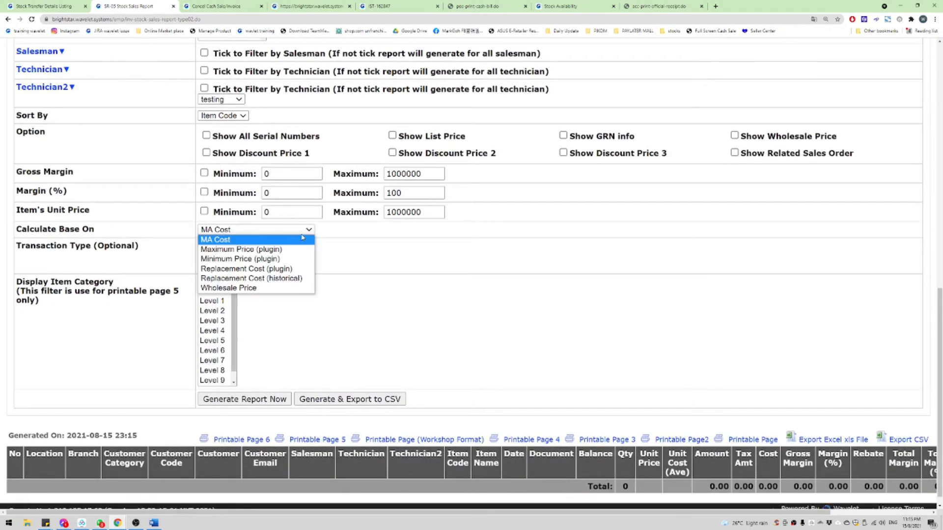
pyautogui.click(225, 278)
pyautogui.click(213, 245)
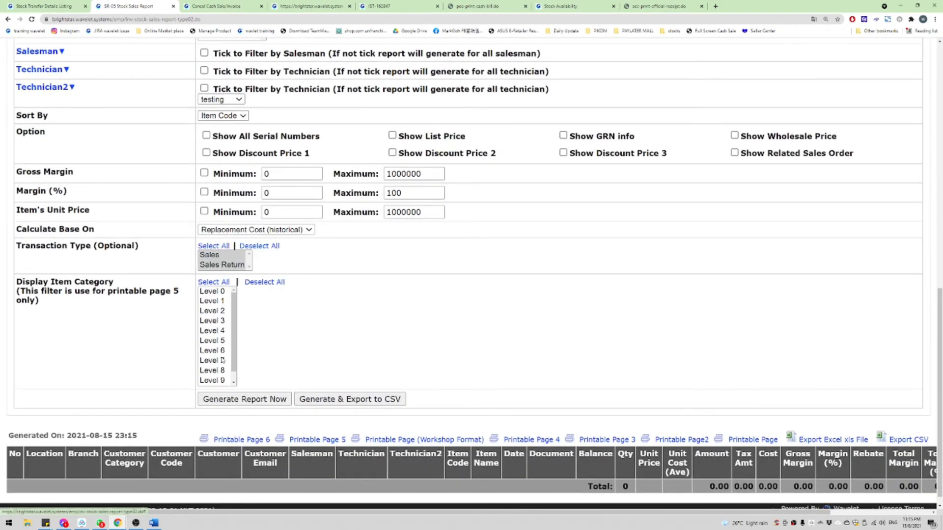
pyautogui.scroll(-20, 496, 265)
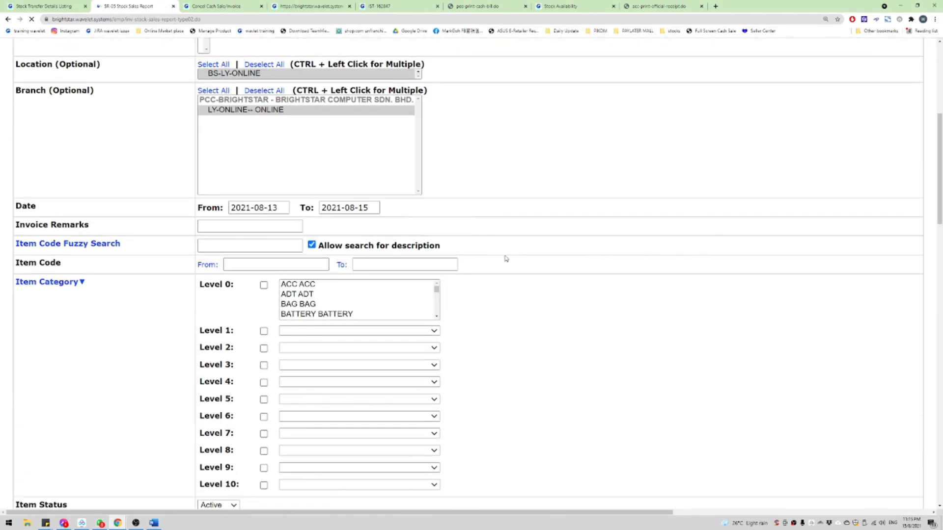
pyautogui.hscroll(5, 550, 275)
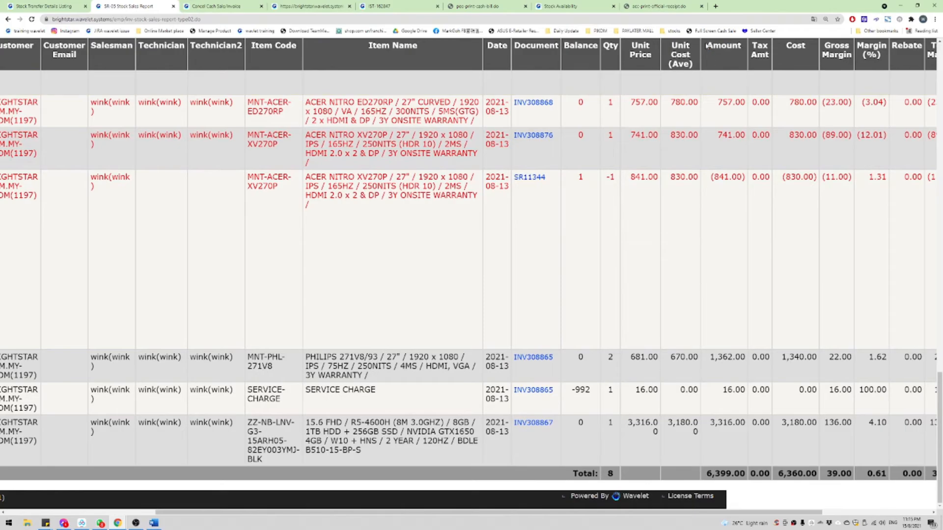
pyautogui.moveTo(740, 47); pyautogui.dragTo(718, 445)
pyautogui.click(709, 466)
pyautogui.moveTo(706, 477); pyautogui.dragTo(746, 478)
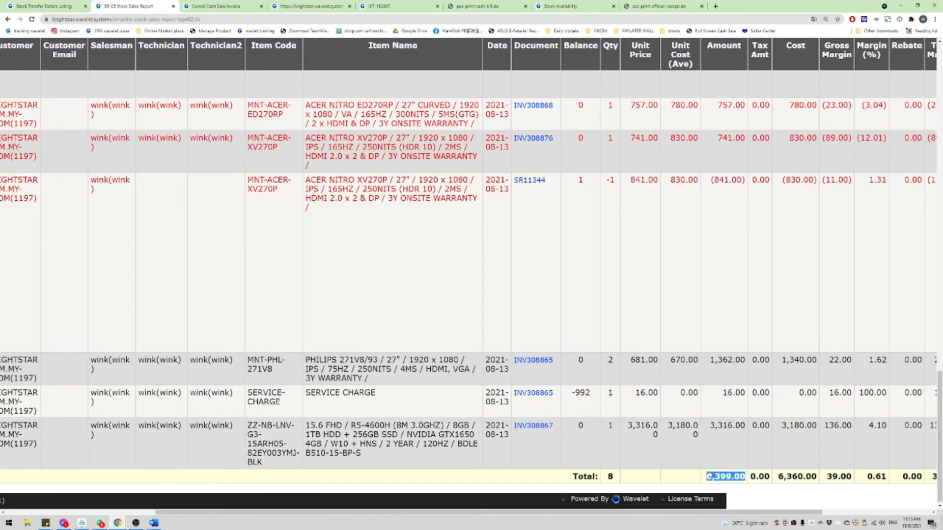
pyautogui.click(734, 464)
pyautogui.hscroll(1, 687, 358)
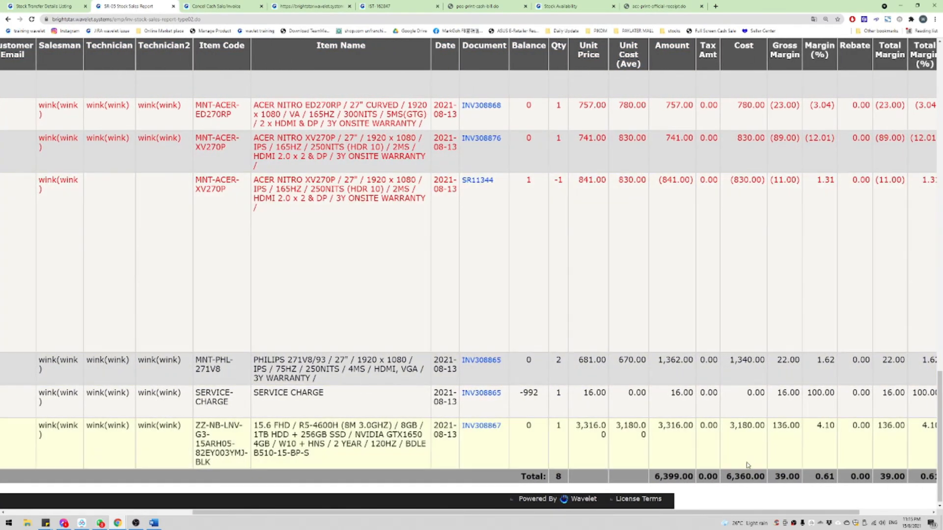
pyautogui.doubleClick(747, 476)
pyautogui.click(748, 394)
pyautogui.hscroll(1, 748, 395)
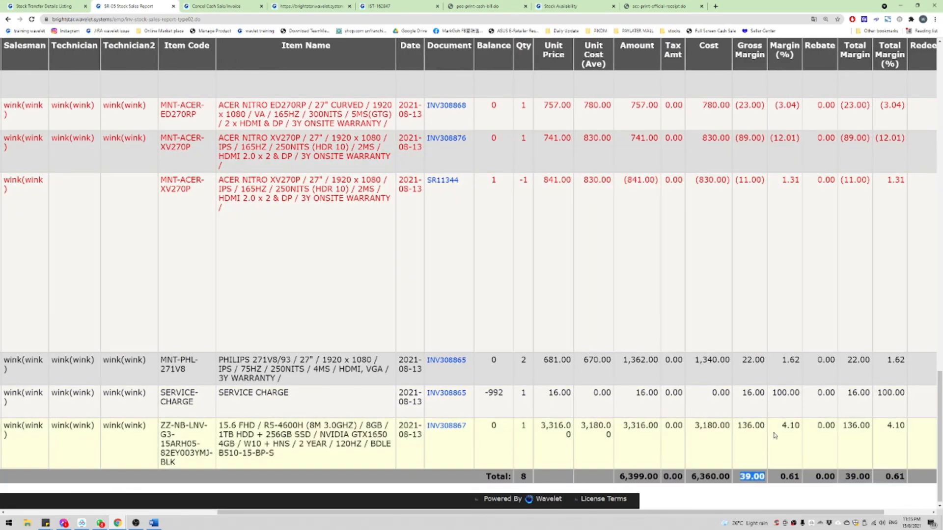
pyautogui.doubleClick(790, 477)
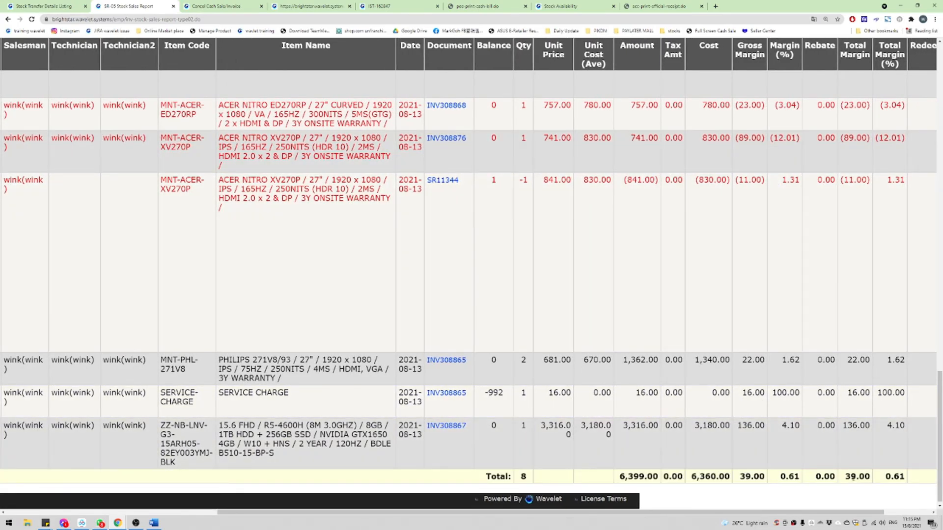
pyautogui.hscroll(1, 878, 433)
pyautogui.hscroll(-7, 883, 434)
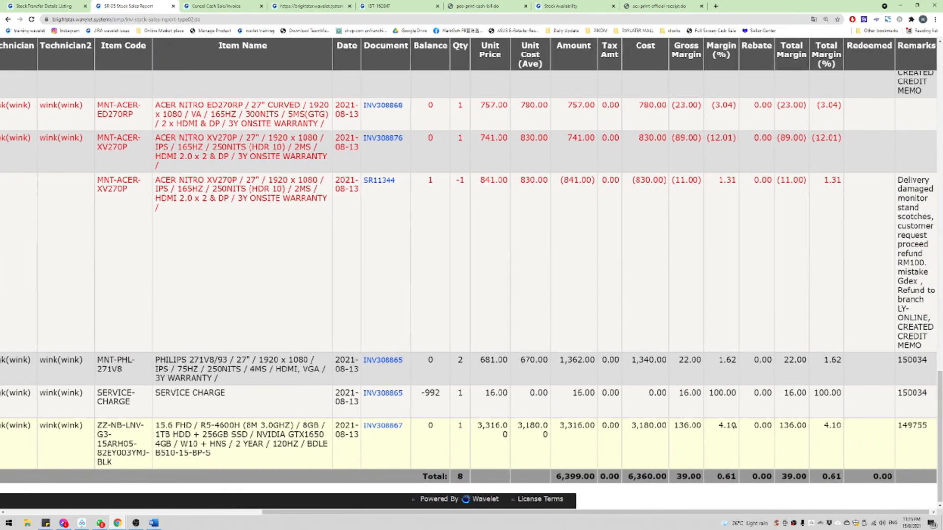
pyautogui.scroll(20, 78, 331)
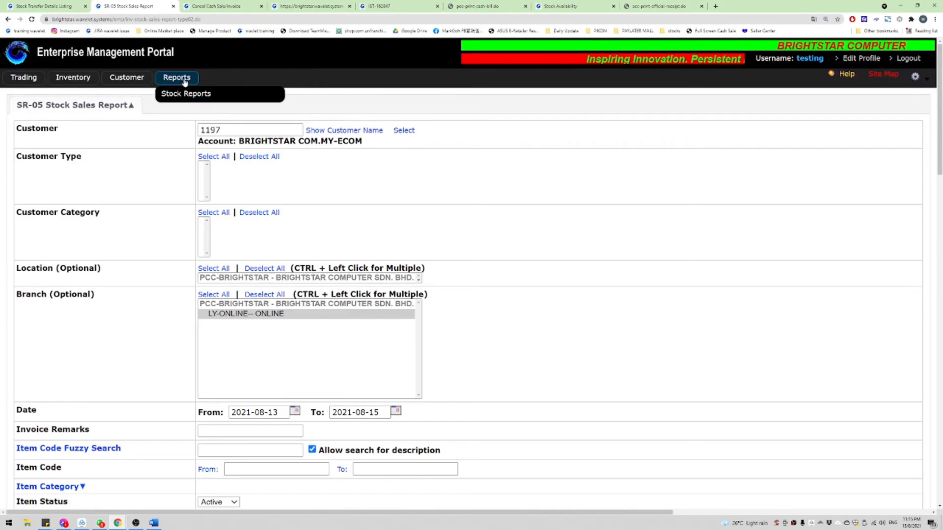
# Step: Open the SBR-03 stock balance by location form with BS-LY-ONLINE as the location
pyautogui.click(186, 93)
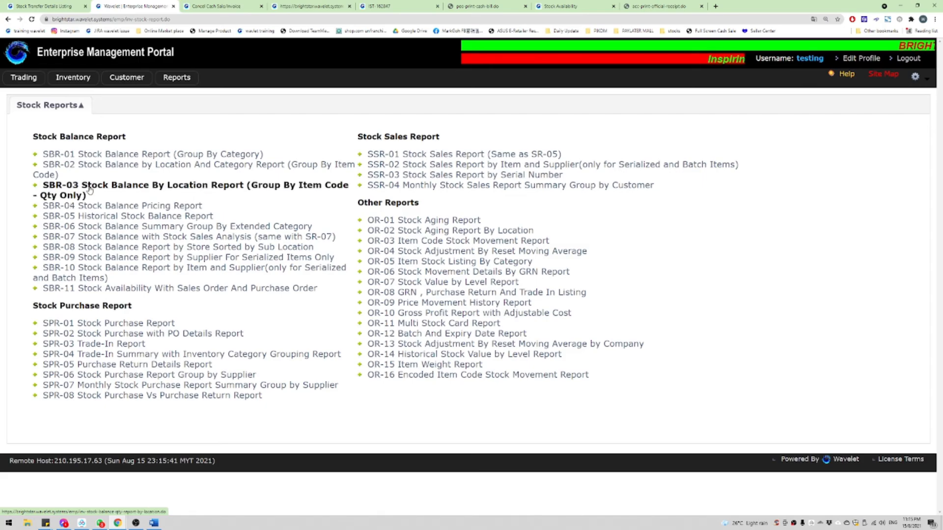
pyautogui.click(213, 190)
pyautogui.click(253, 150)
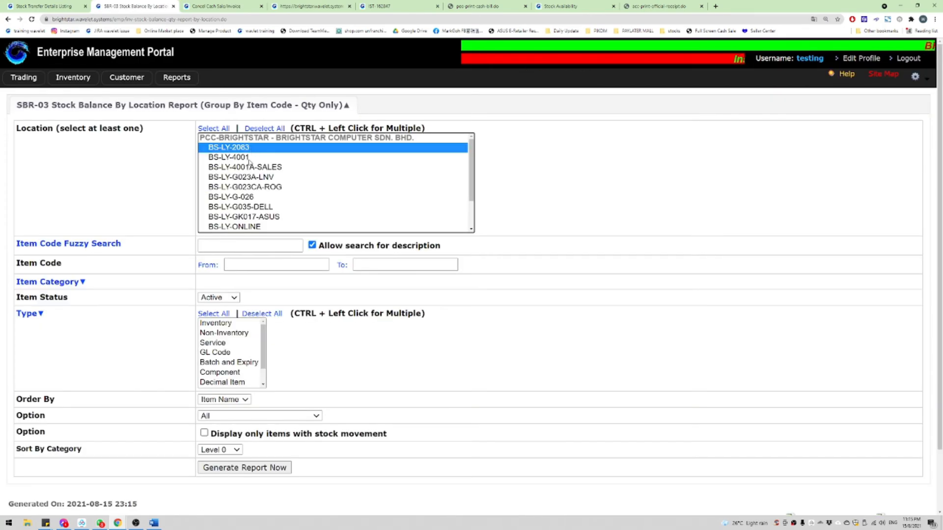
pyautogui.click(250, 160)
pyautogui.click(277, 206)
pyautogui.click(271, 218)
pyautogui.click(260, 229)
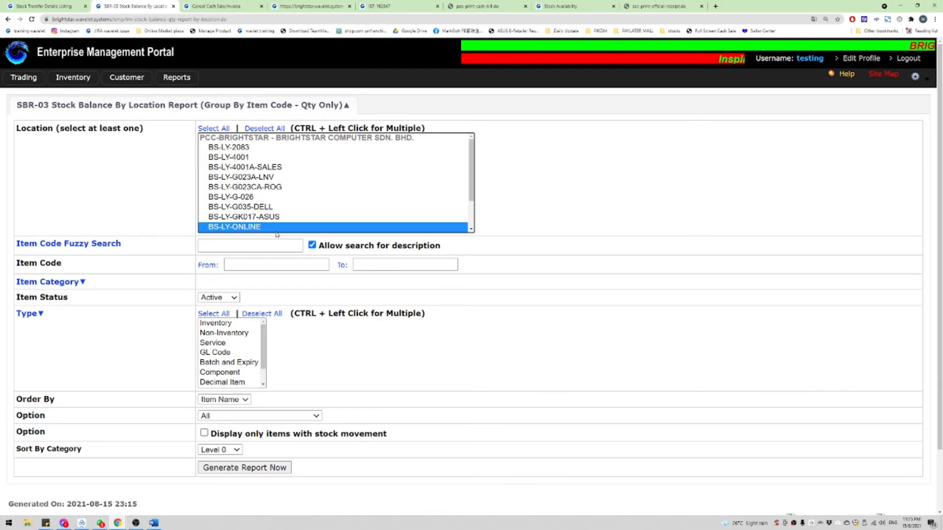
# Step: Limit the report to Positive Balances and generate it
pyautogui.click(247, 250)
pyautogui.click(259, 416)
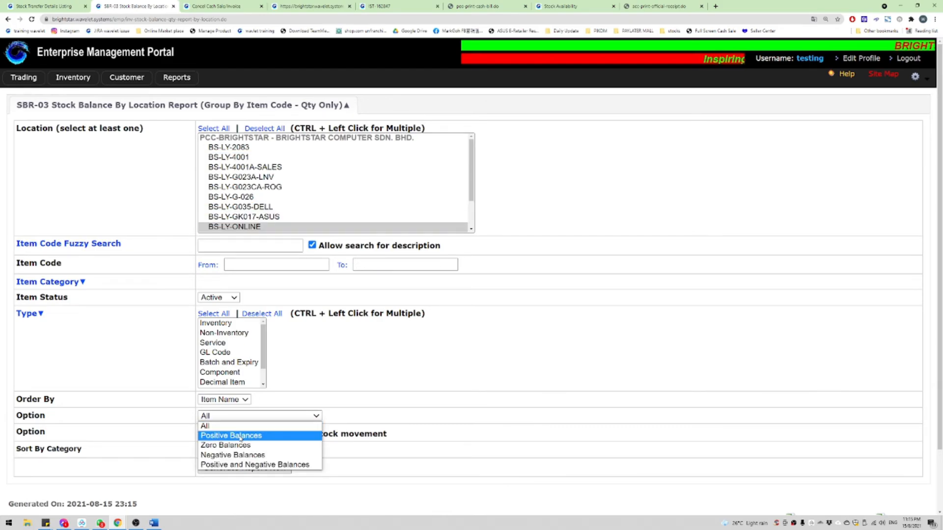
pyautogui.click(232, 434)
pyautogui.click(234, 465)
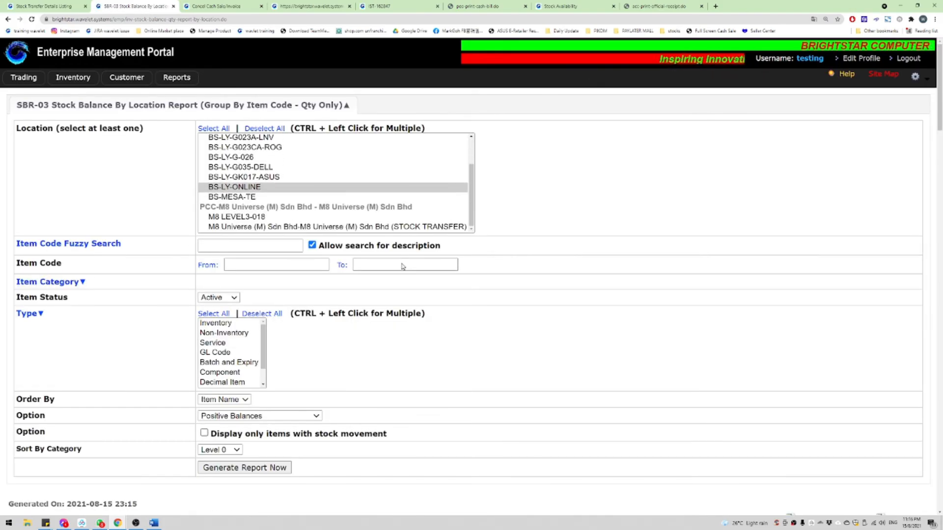
pyautogui.scroll(-5, 418, 176)
pyautogui.scroll(-20, 418, 175)
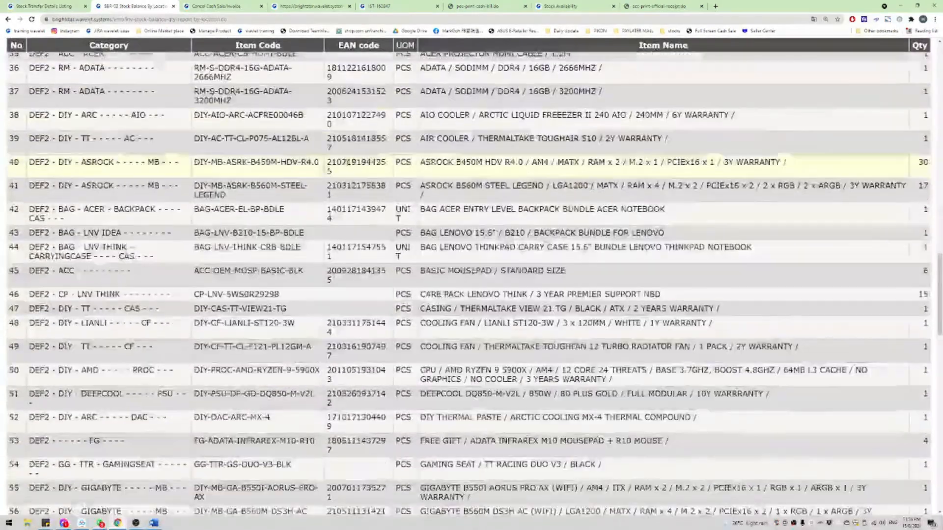
# Step: Look over the SBR-03 report and open its Print (Show Serial Numbers) version
pyautogui.scroll(-12, 349, 169)
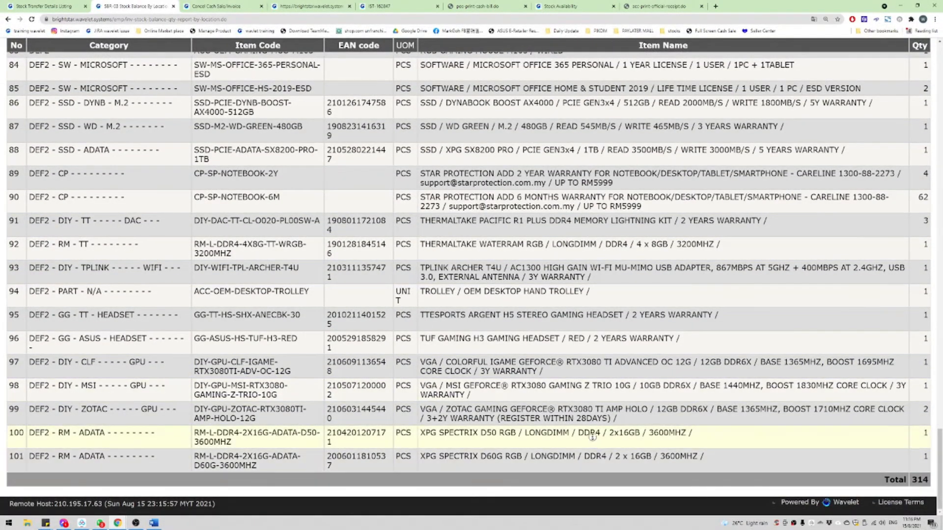
pyautogui.scroll(1, 590, 413)
pyautogui.scroll(3, 590, 414)
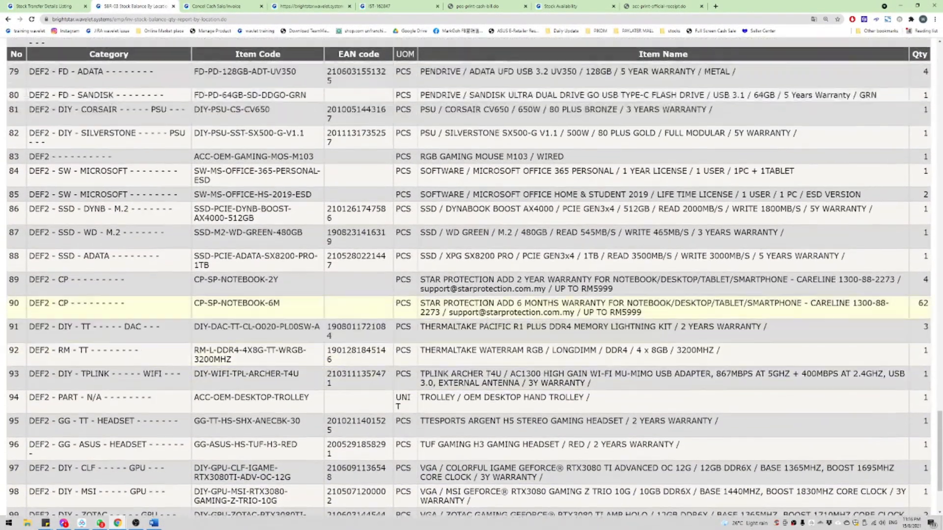
pyautogui.scroll(20, 489, 303)
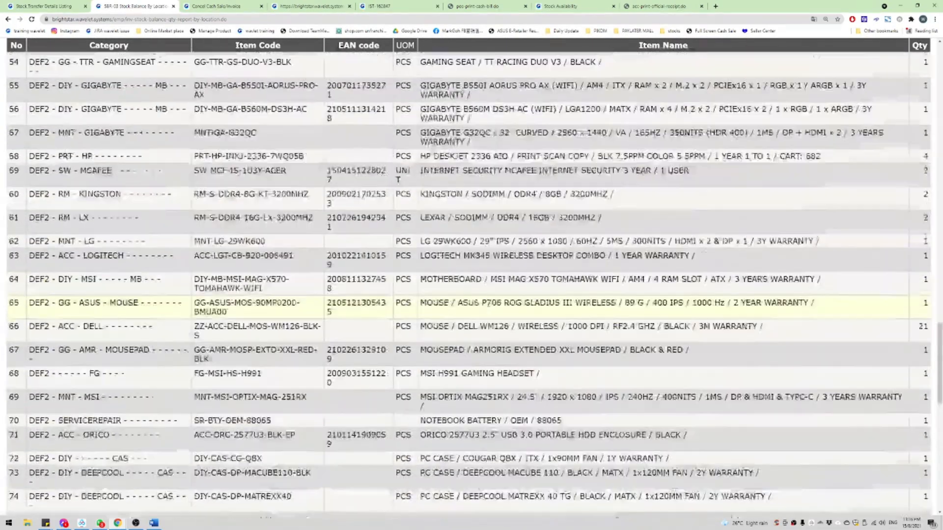
pyautogui.scroll(15, 489, 307)
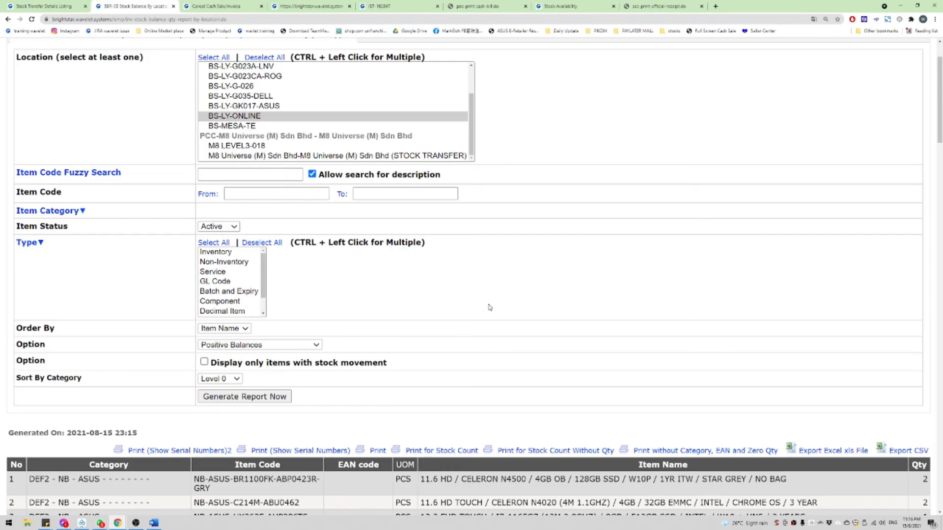
pyautogui.click(314, 451)
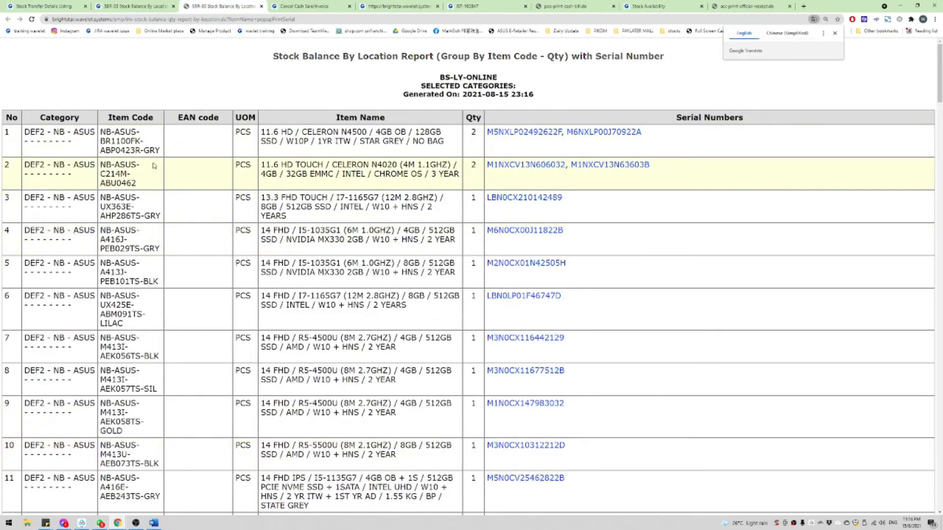
# Step: Read through the serial-number list, marking rows 70 to 74
pyautogui.scroll(-20, 153, 165)
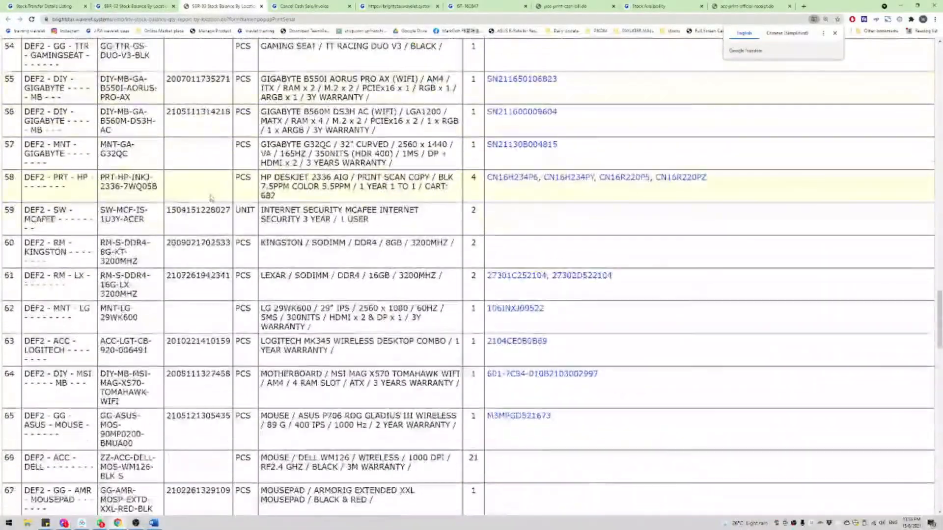
pyautogui.scroll(-6, 211, 198)
pyautogui.moveTo(221, 297); pyautogui.dragTo(360, 380)
pyautogui.click(360, 380)
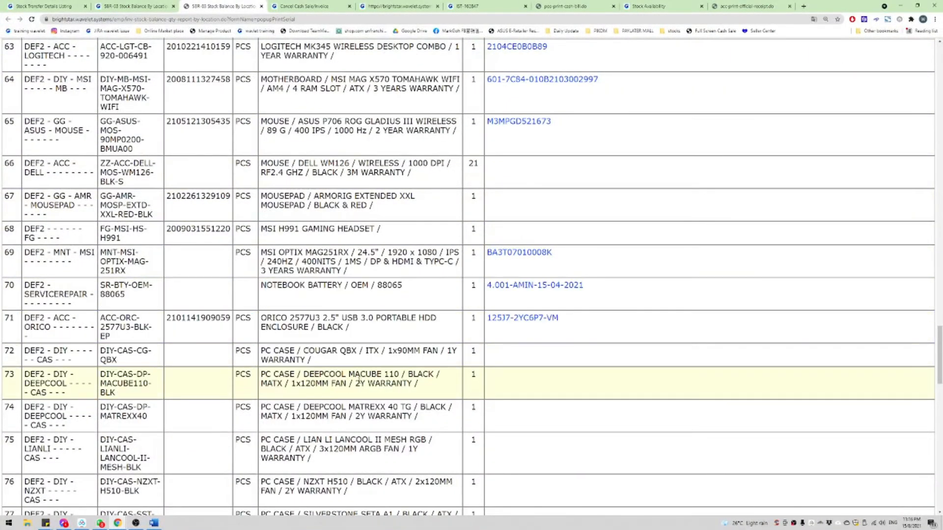
pyautogui.moveTo(280, 340); pyautogui.dragTo(538, 477)
pyautogui.scroll(-4, 600, 367)
pyautogui.click(555, 323)
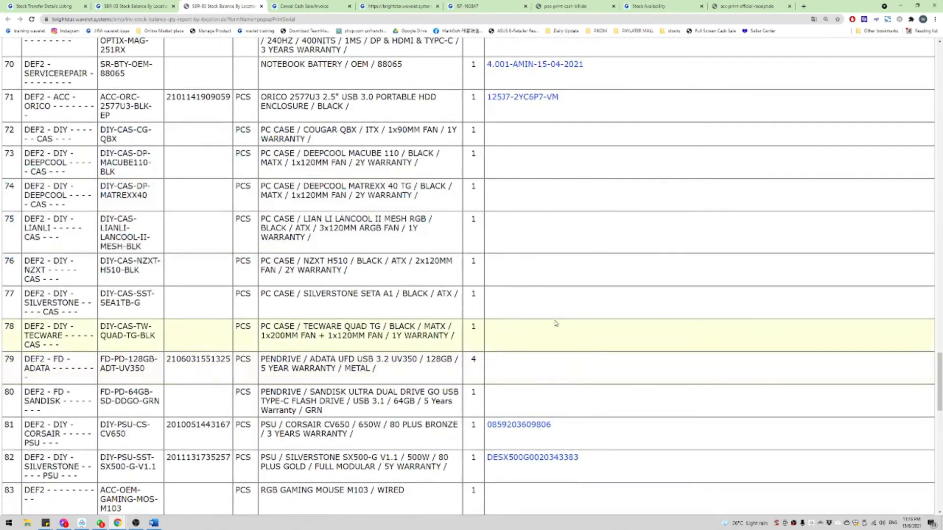
pyautogui.scroll(-7, 573, 381)
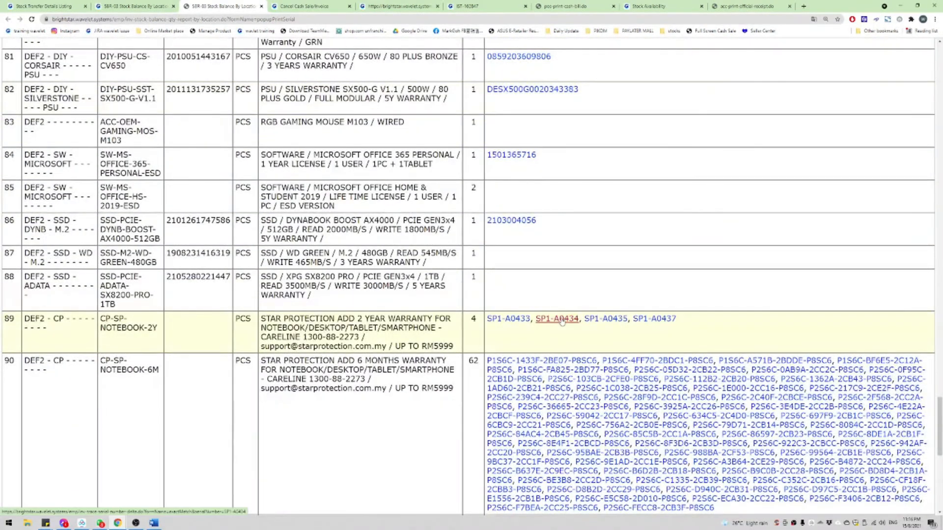
# Step: Bold headings 10 and 11 (sales report and stock balance) in the Word notes
pyautogui.click(154, 523)
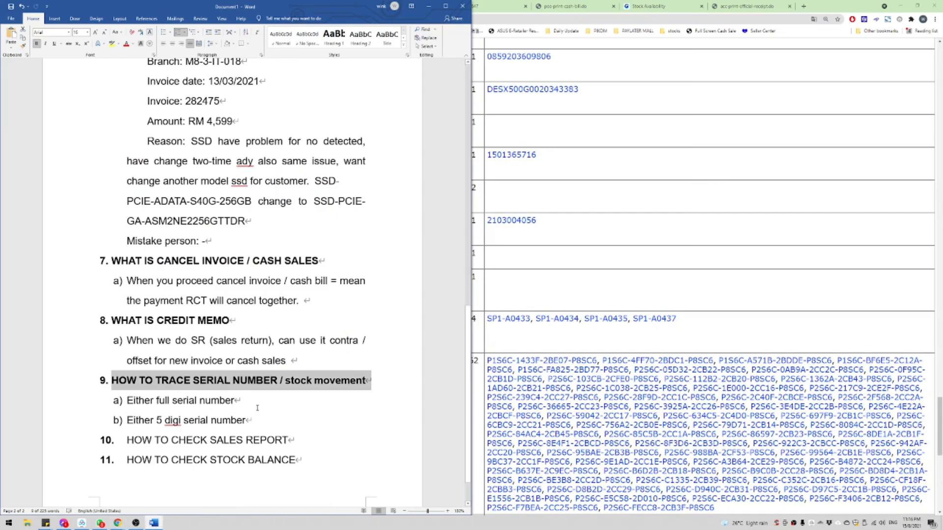
pyautogui.moveTo(321, 459); pyautogui.dragTo(102, 438)
pyautogui.hotkey('ctrl', 'b')
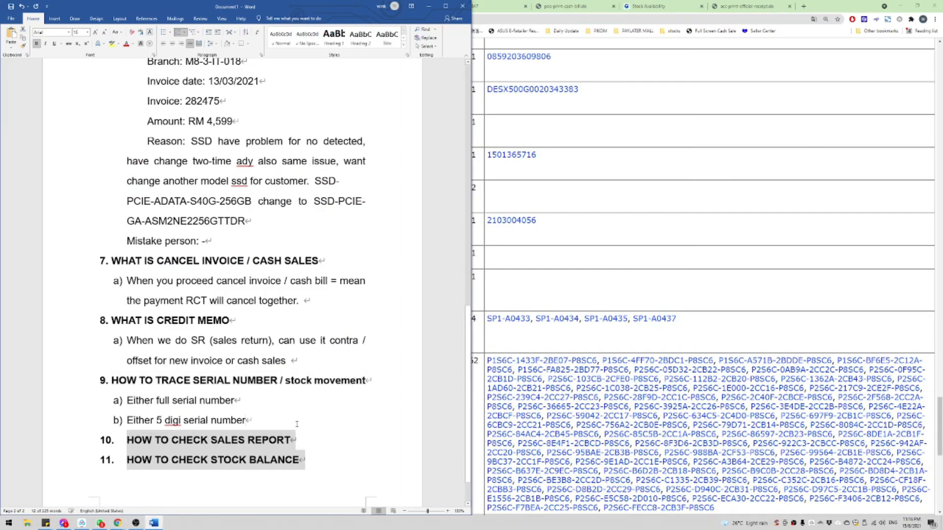
pyautogui.click(319, 418)
pyautogui.scroll(-1, 320, 418)
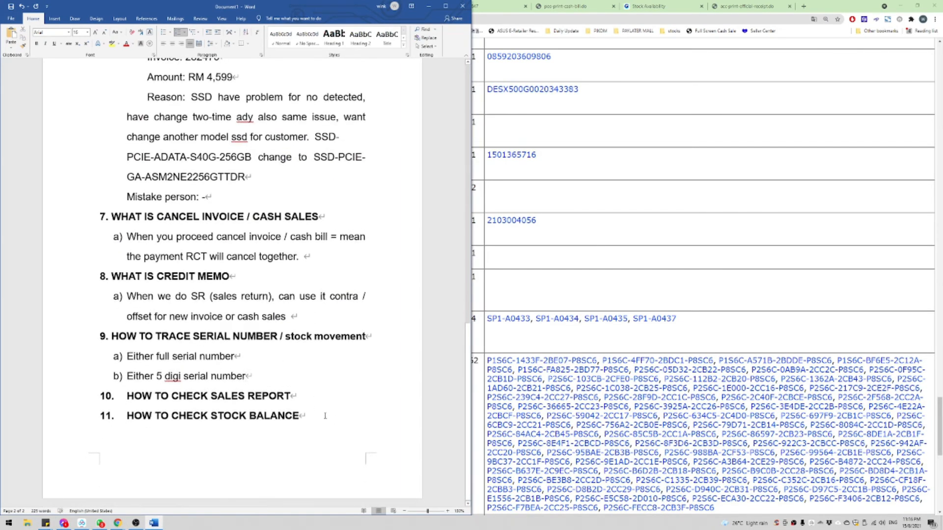
# Step: Return to the portal, dismiss the Successfully reversed message and show the invoice print page
pyautogui.click(649, 4)
pyautogui.click(397, 6)
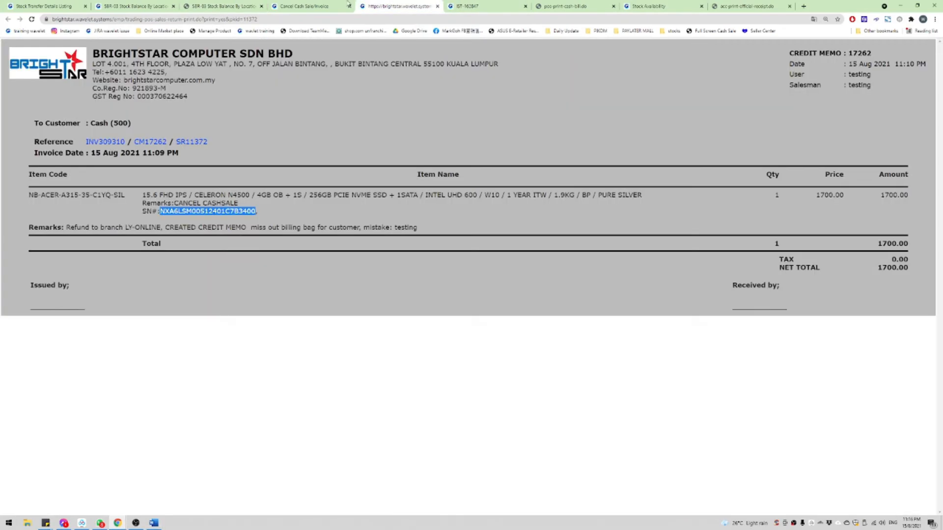
pyautogui.click(314, 6)
pyautogui.click(573, 134)
pyautogui.click(392, 3)
# Step: Close the invoice print, Cancel Cash Sale, SBR-03 serial report and stock transfer print tabs
pyautogui.click(438, 6)
pyautogui.click(343, 5)
pyautogui.click(348, 6)
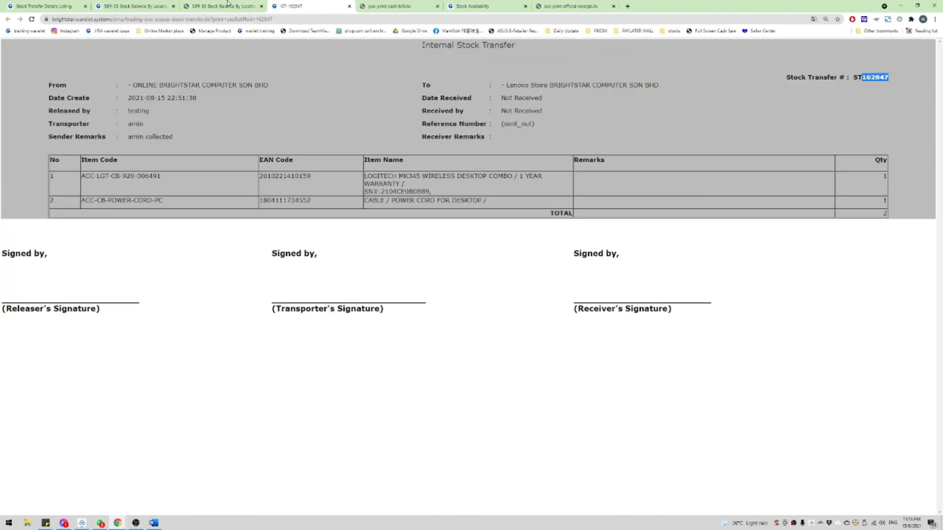
pyautogui.click(264, 9)
pyautogui.click(262, 7)
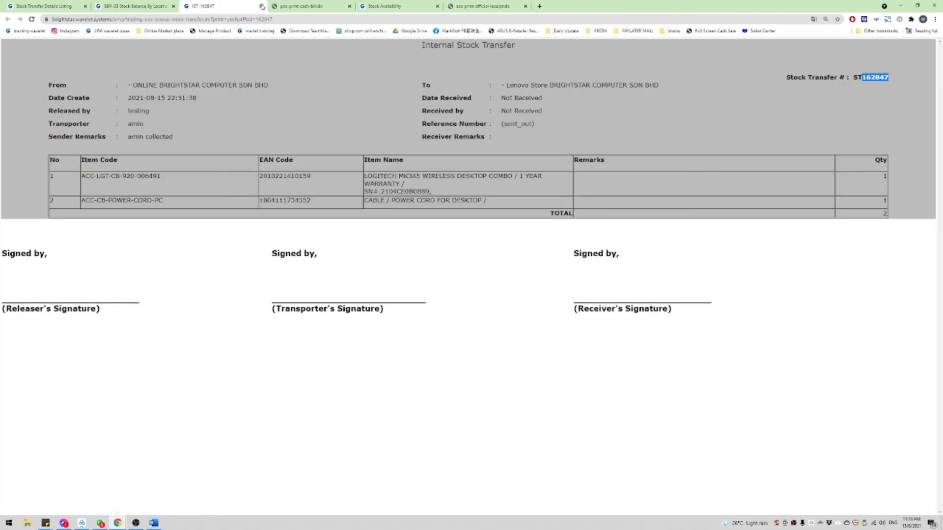
pyautogui.click(262, 7)
# Step: Show the Stock Transfer Details Listing and snap the portal beside the Word notes
pyautogui.click(70, 6)
pyautogui.moveTo(143, 81)
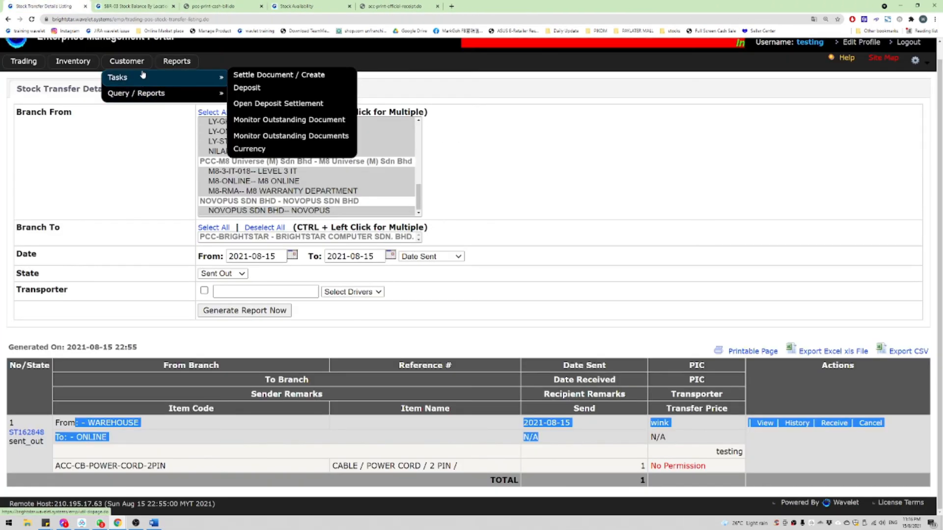
pyautogui.moveTo(84, 69)
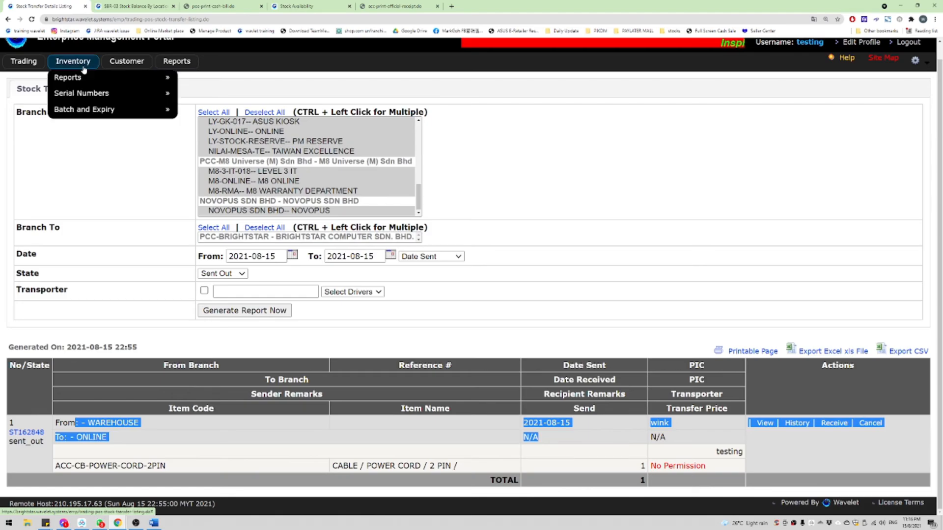
pyautogui.moveTo(30, 64)
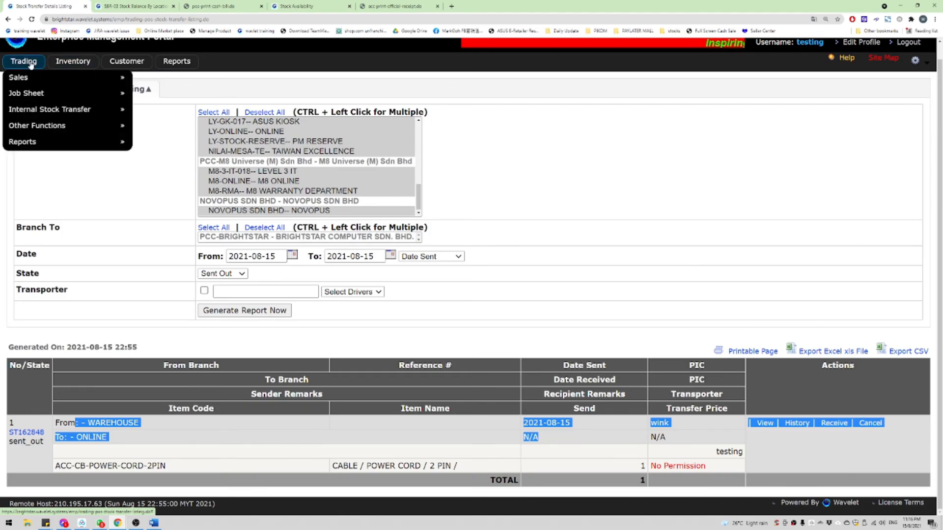
pyautogui.click(917, 5)
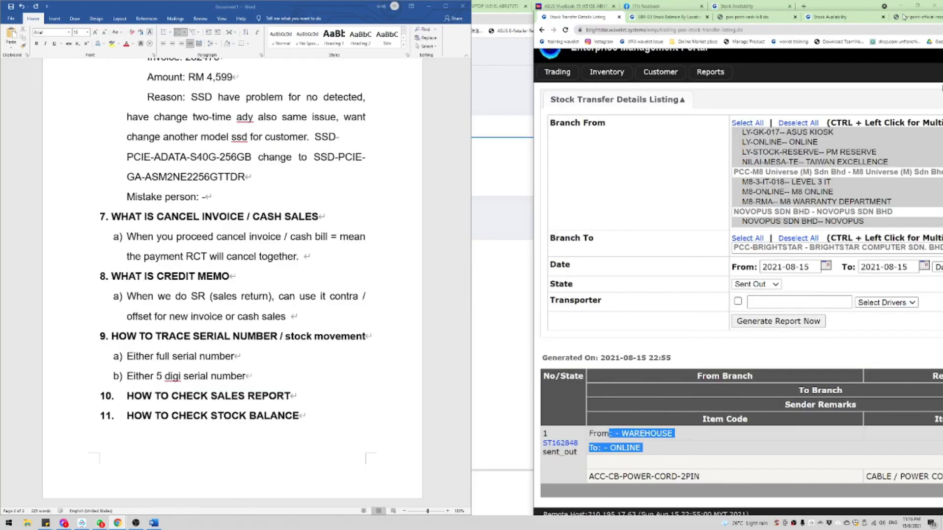
# Step: Add numbered item 12 'Quotation' after item 11 in the Word training notes
pyautogui.click(332, 410)
pyautogui.press('Return')
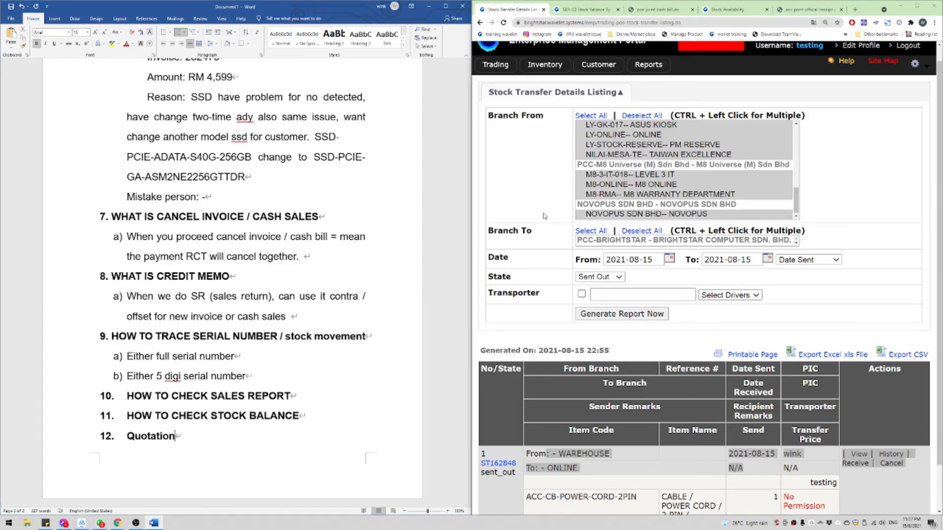
pyautogui.click(544, 216)
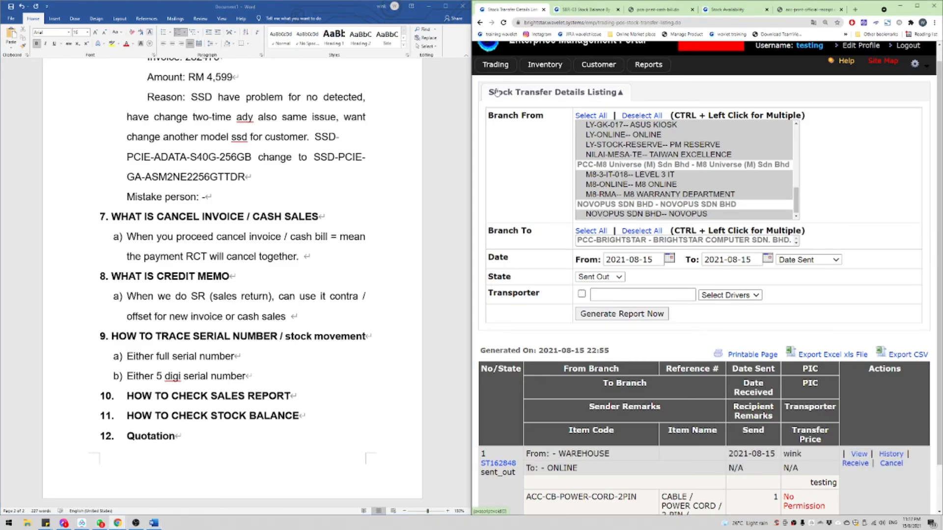
# Step: Open Trading > Job Sheet > Create Job Sheet in the portal
pyautogui.moveTo(498, 68)
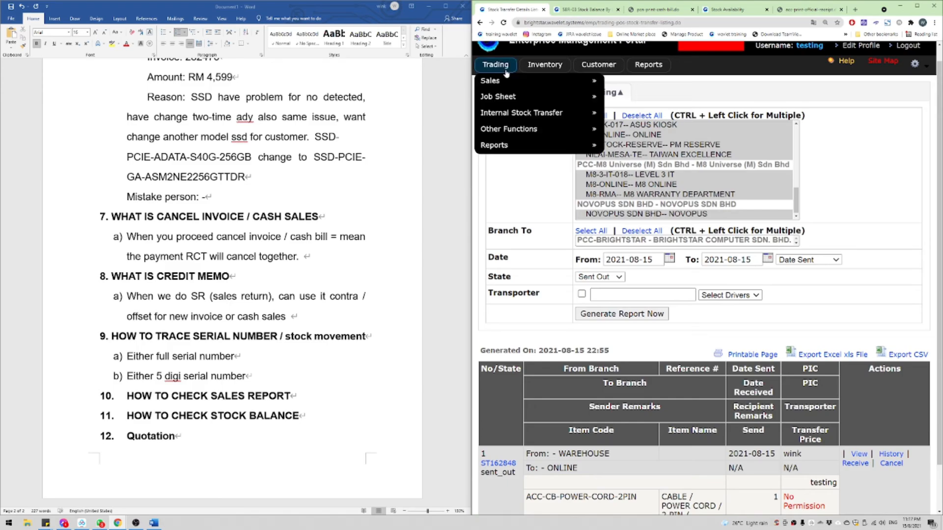
pyautogui.moveTo(501, 98)
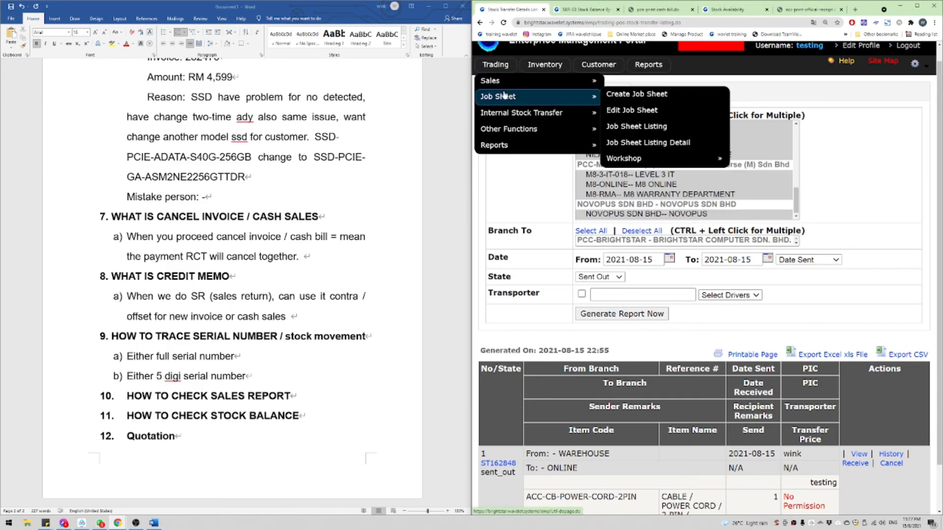
pyautogui.click(687, 98)
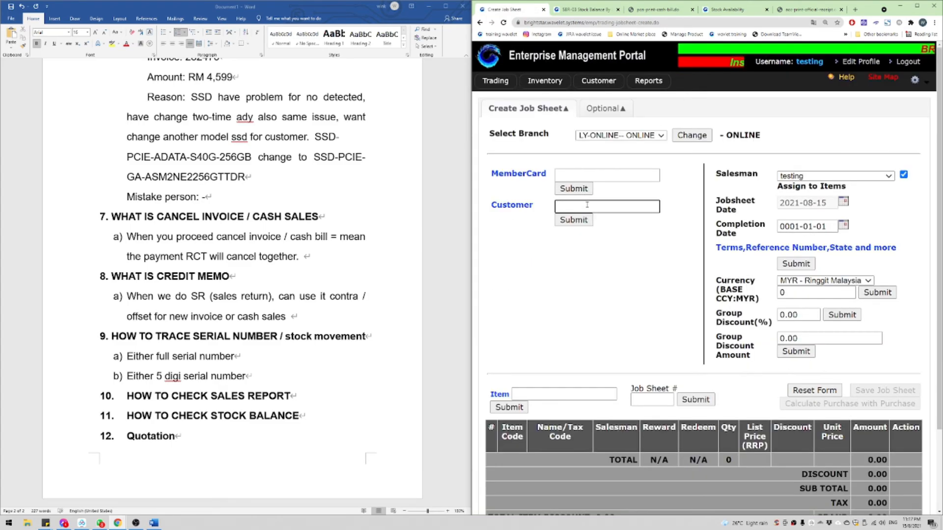
# Step: Enter customer code 500 on the new job sheet
pyautogui.click(587, 205)
pyautogui.write('500')
pyautogui.press('Return')
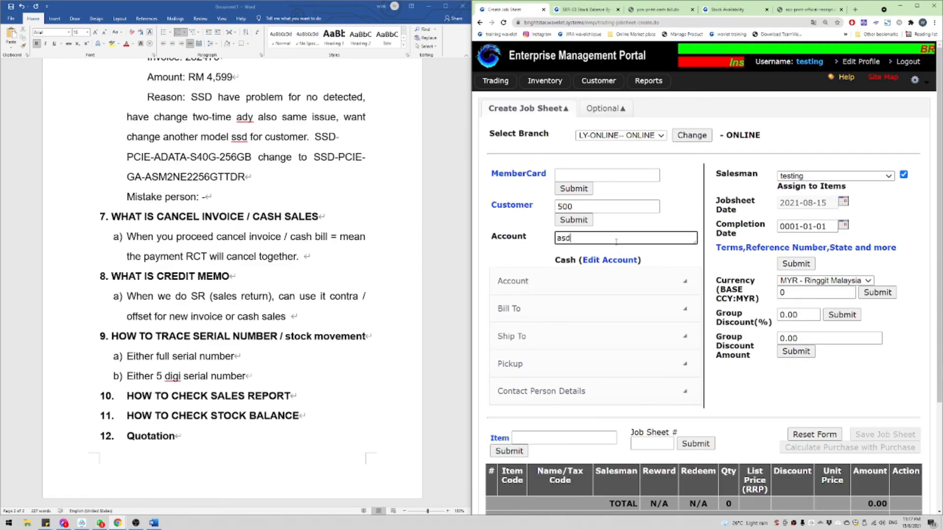
# Step: Search items for 'nb-' and open NB-ACER-A314-33-C8UB -BLK from the results
pyautogui.click(559, 439)
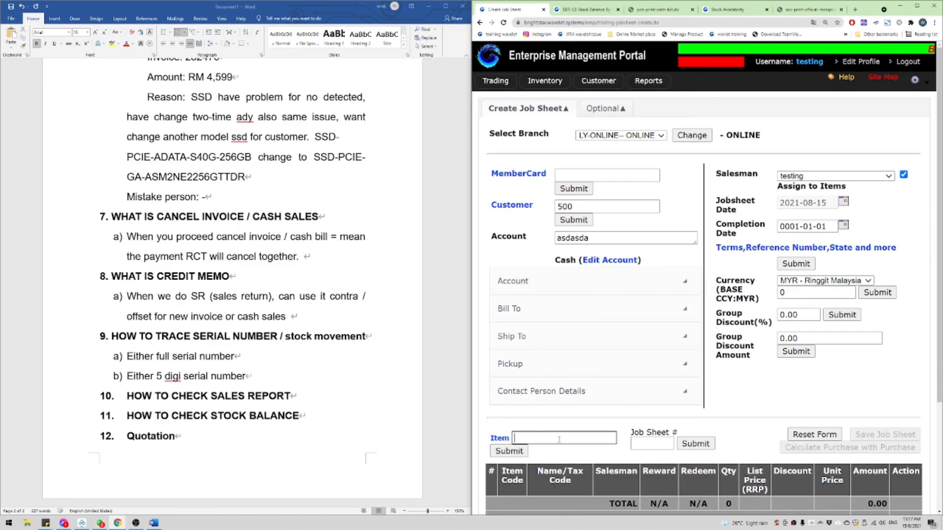
pyautogui.write('nb-')
pyautogui.press('Return')
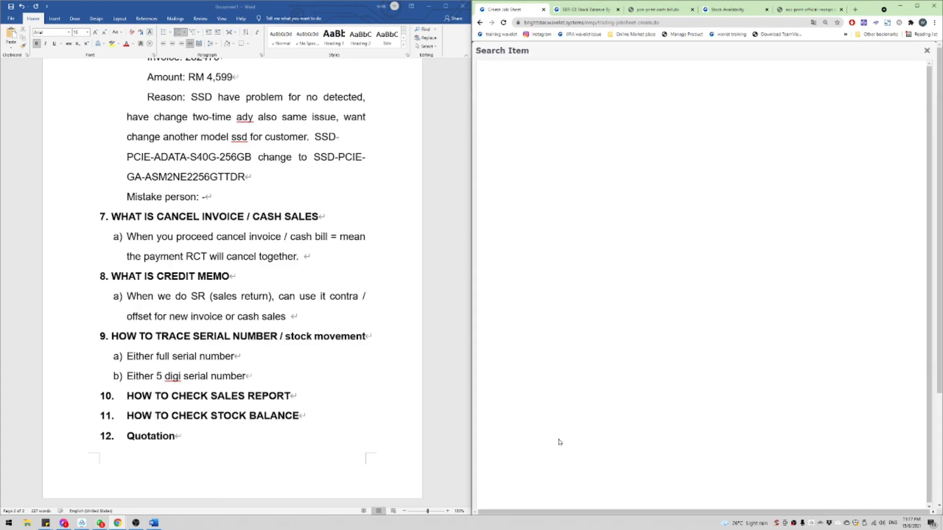
pyautogui.scroll(-4, 564, 299)
pyautogui.scroll(-18, 564, 298)
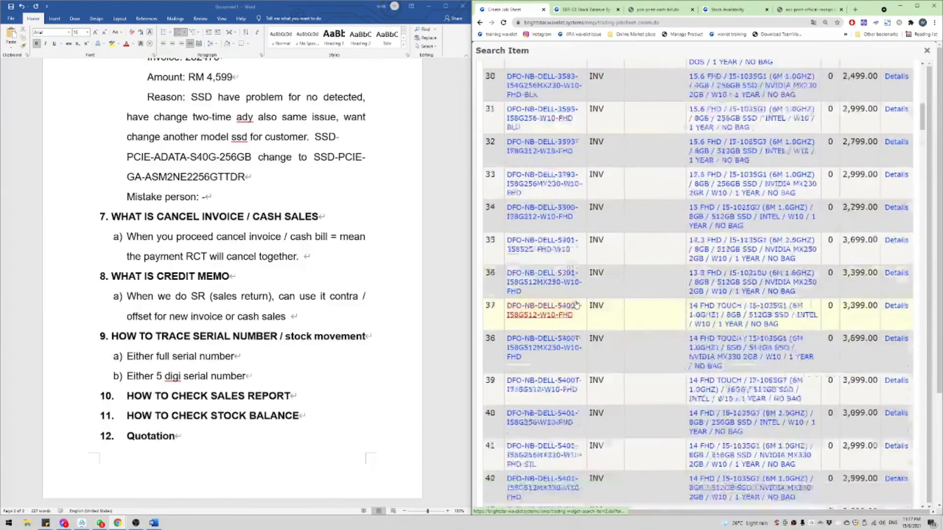
pyautogui.scroll(-20, 560, 281)
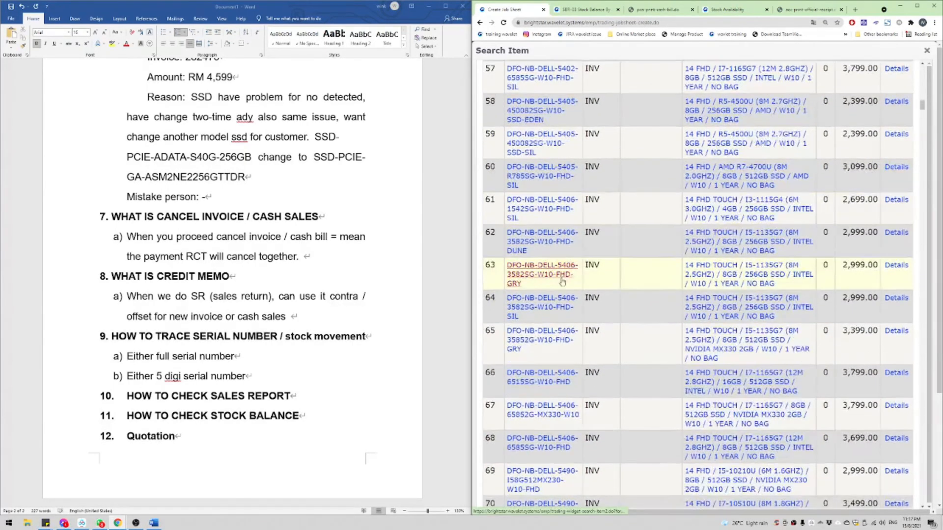
pyautogui.scroll(-20, 544, 321)
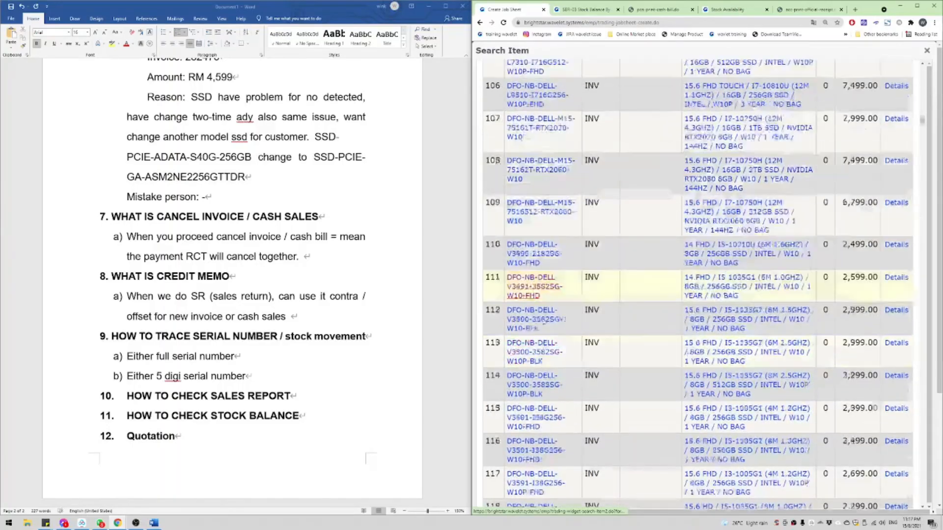
pyautogui.scroll(-4, 537, 322)
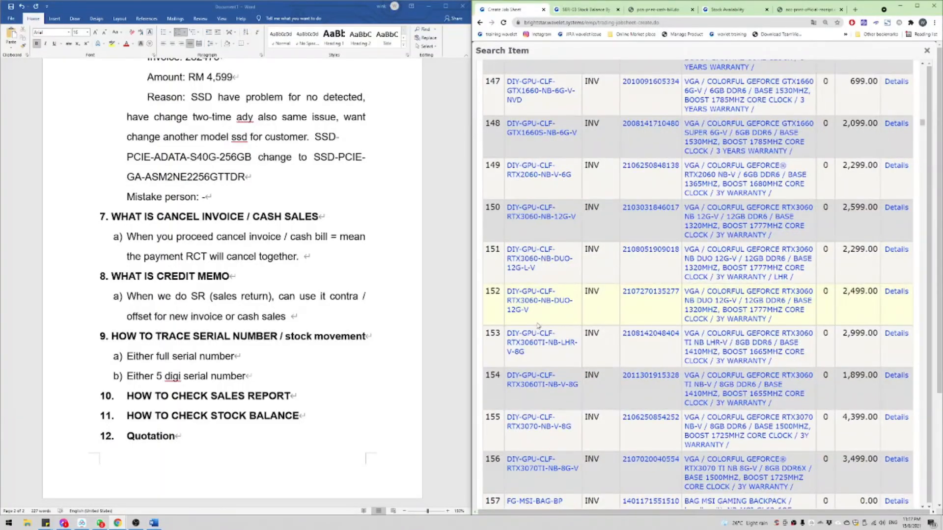
pyautogui.scroll(-11, 572, 315)
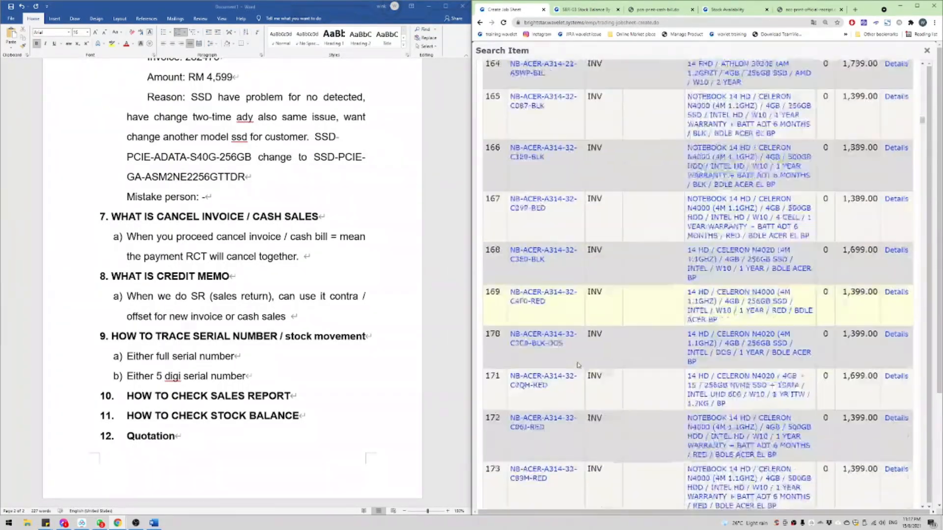
pyautogui.hotkey('ctrl', 'f')
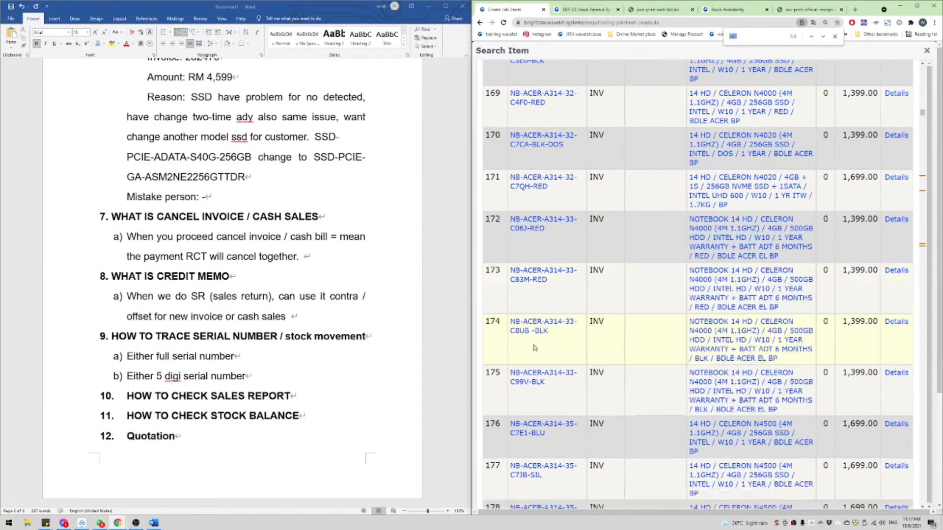
pyautogui.click(533, 331)
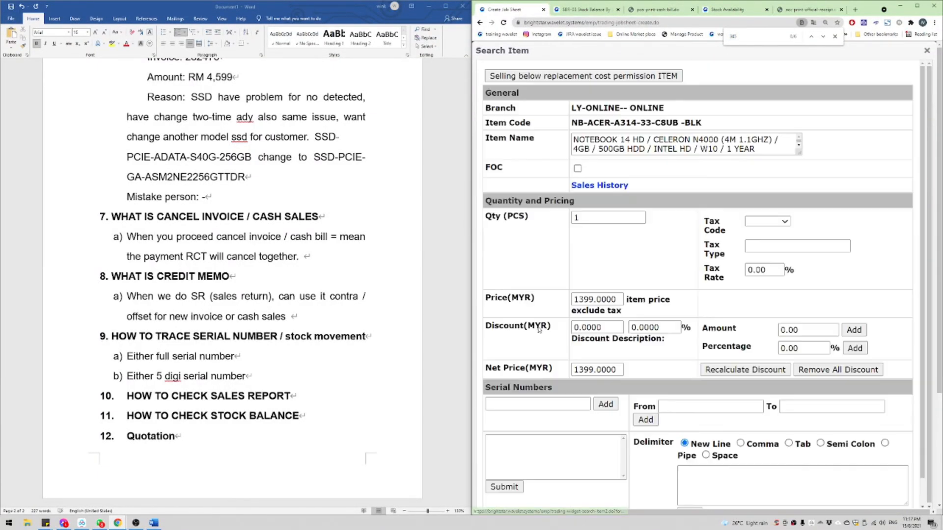
# Step: Add the Acer notebook to the job sheet at a price of 1599 MYR
pyautogui.moveTo(577, 142); pyautogui.dragTo(718, 145)
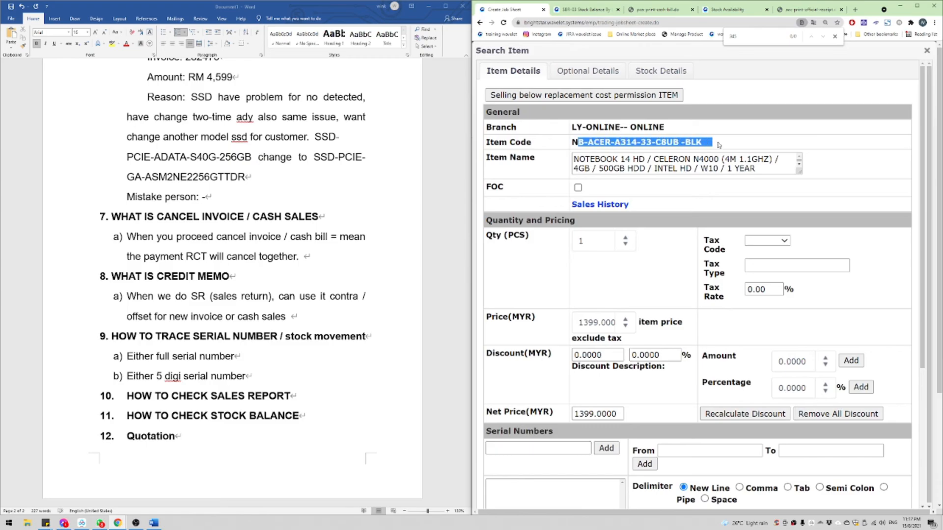
pyautogui.click(601, 323)
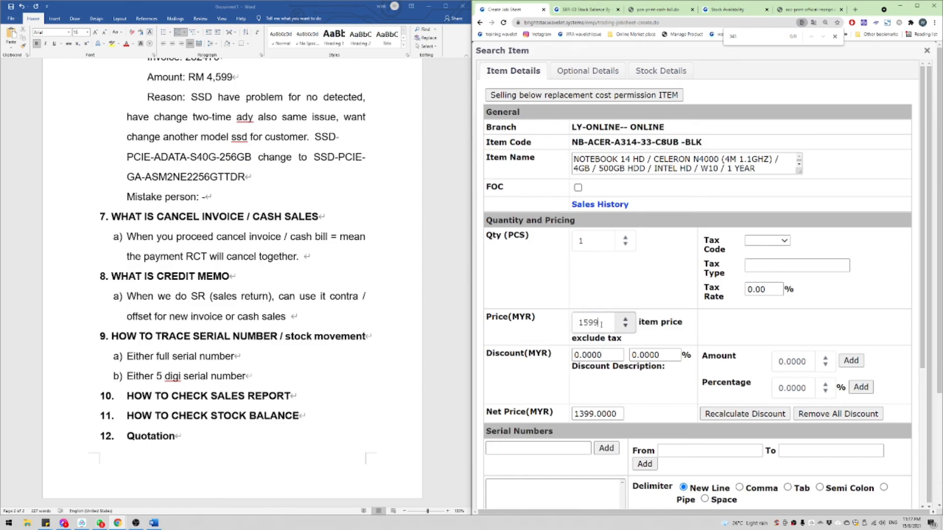
pyautogui.write('1599')
pyautogui.press('Return')
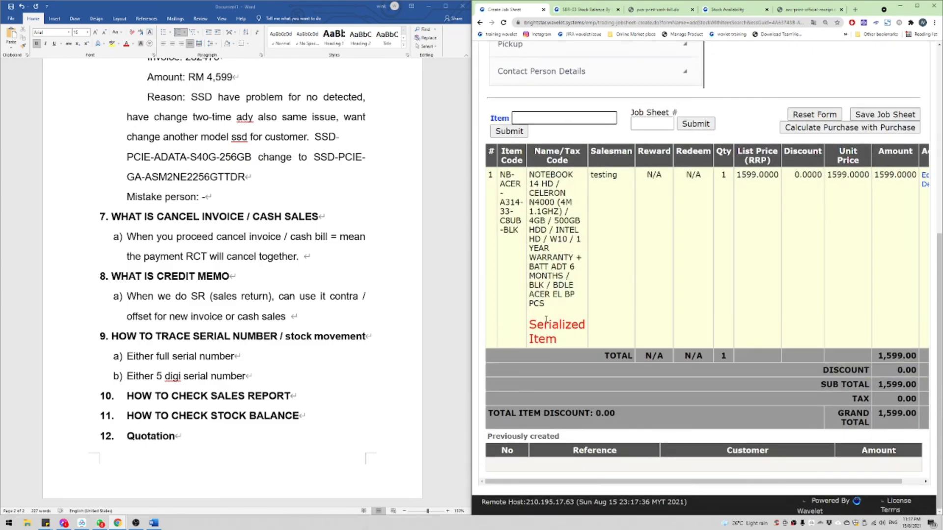
# Step: Check the job sheet's item and action columns, then save the job sheet
pyautogui.tripleClick(544, 321)
pyautogui.click(620, 290)
pyautogui.middleClick(604, 288)
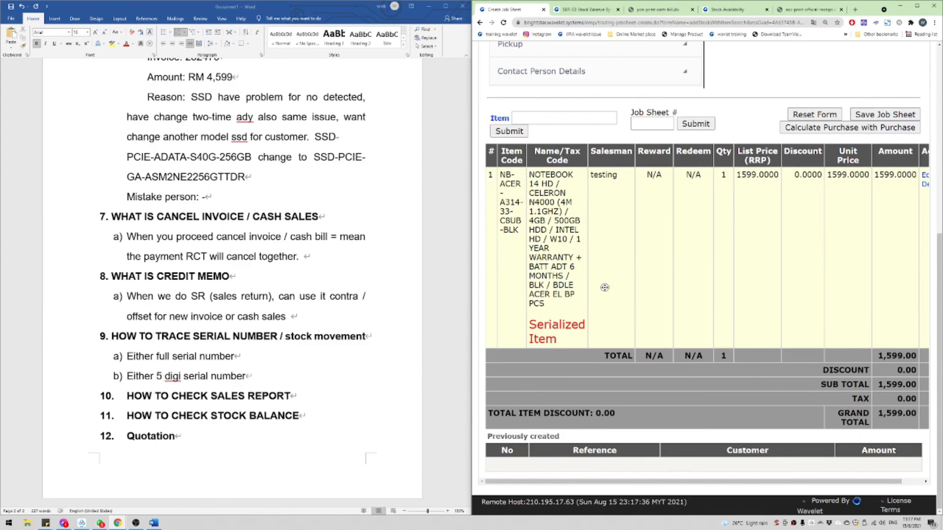
pyautogui.middleClick(680, 280)
pyautogui.moveTo(536, 317); pyautogui.dragTo(581, 340)
pyautogui.click(653, 310)
pyautogui.scroll(3, 787, 287)
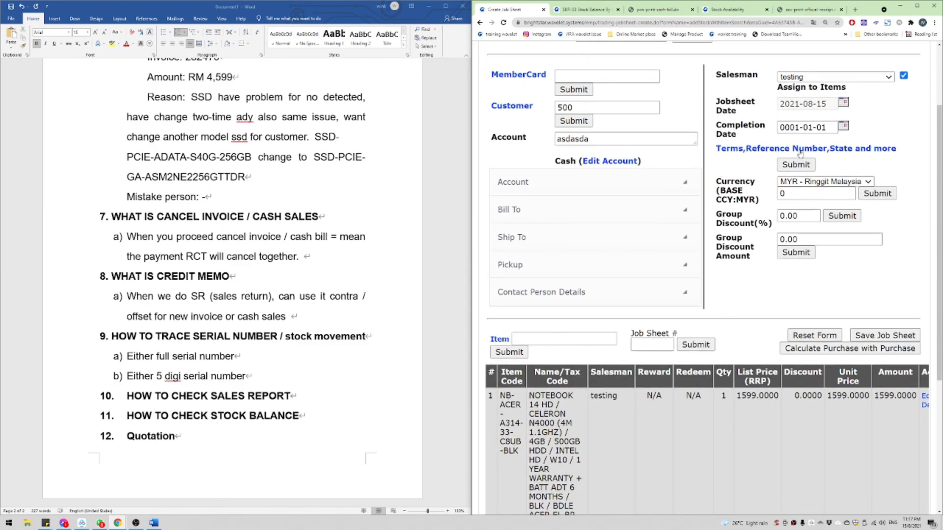
pyautogui.click(884, 336)
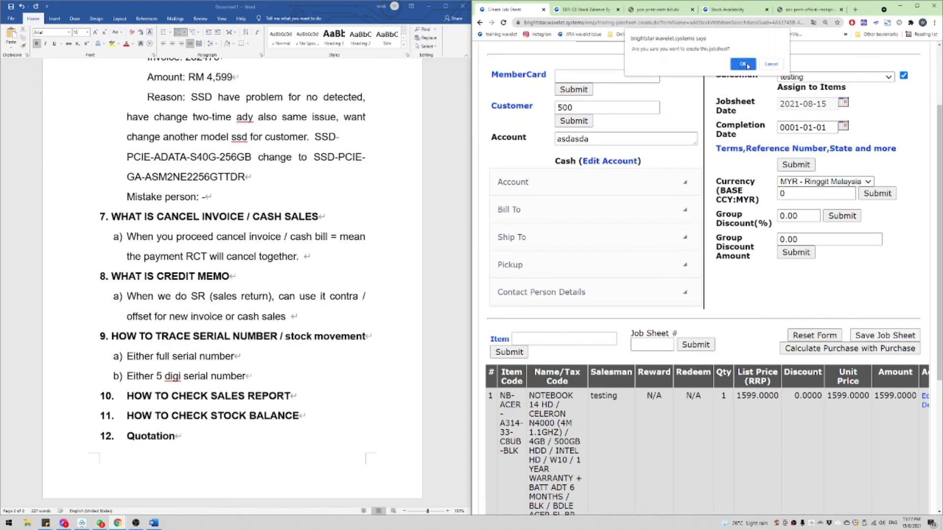
# Step: Confirm creating the job sheet and review the full-screen quotation's customer name and number
pyautogui.click(745, 65)
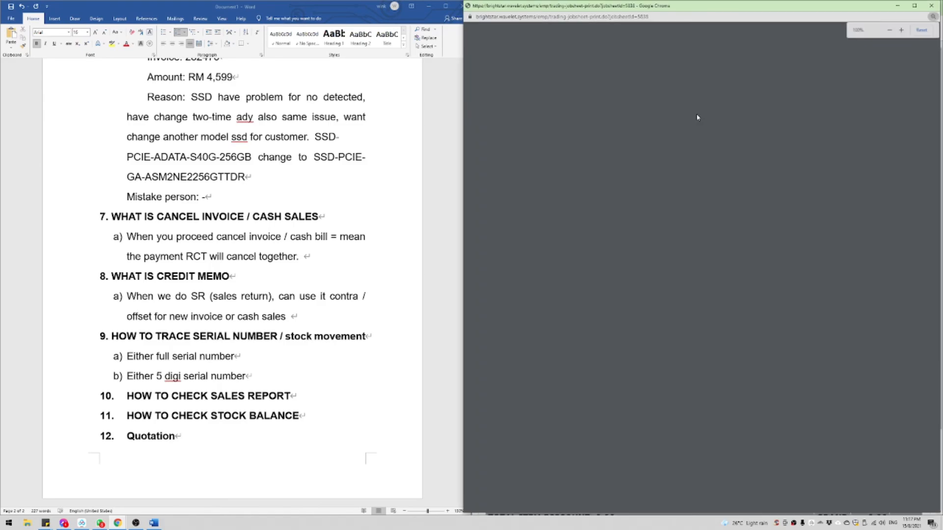
pyautogui.doubleClick(818, 6)
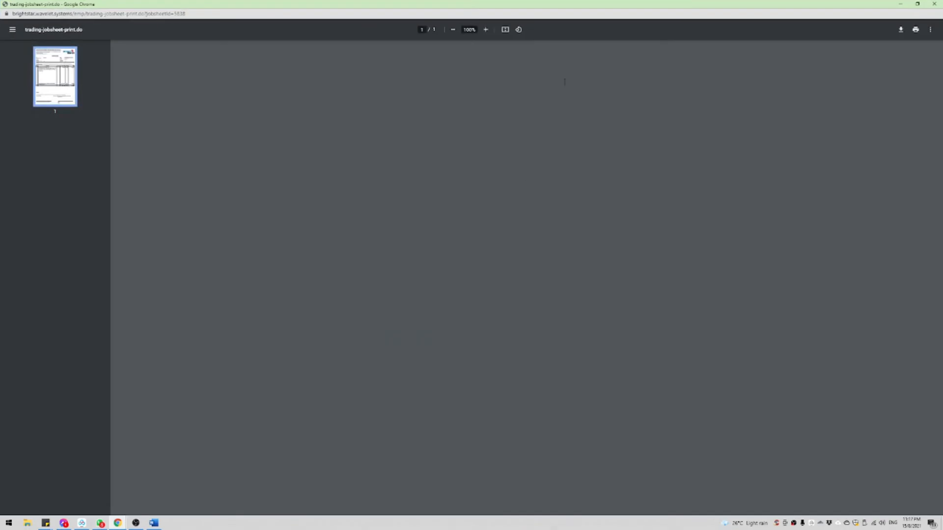
pyautogui.scroll(5, 287, 205)
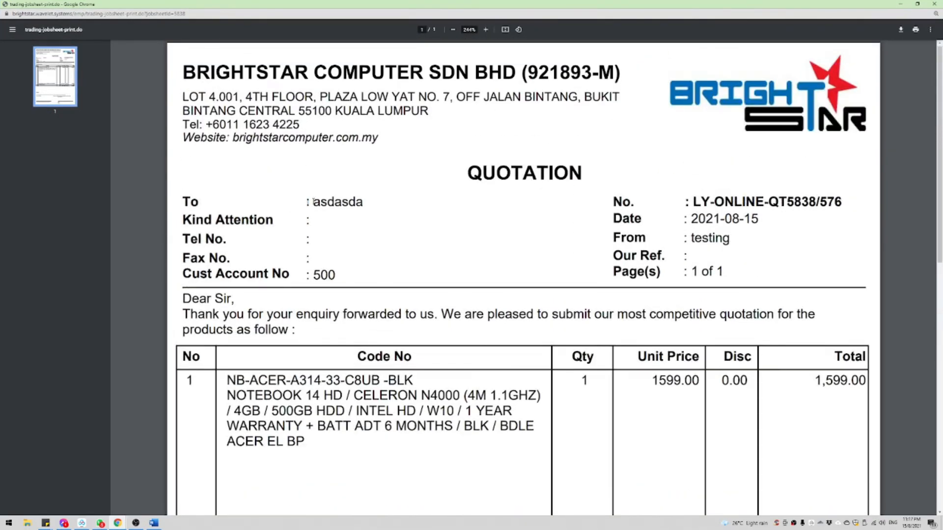
pyautogui.moveTo(328, 202); pyautogui.dragTo(390, 203)
pyautogui.click(359, 202)
pyautogui.moveTo(322, 202)
pyautogui.mouseDown()
pyautogui.moveTo(505, 184)
pyautogui.moveTo(329, 208)
pyautogui.mouseUp()
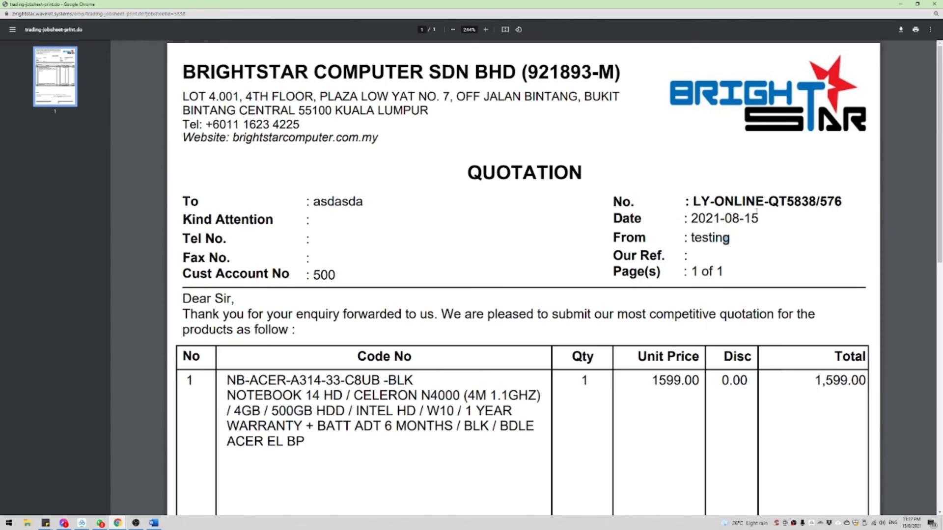
pyautogui.moveTo(746, 202); pyautogui.dragTo(836, 199)
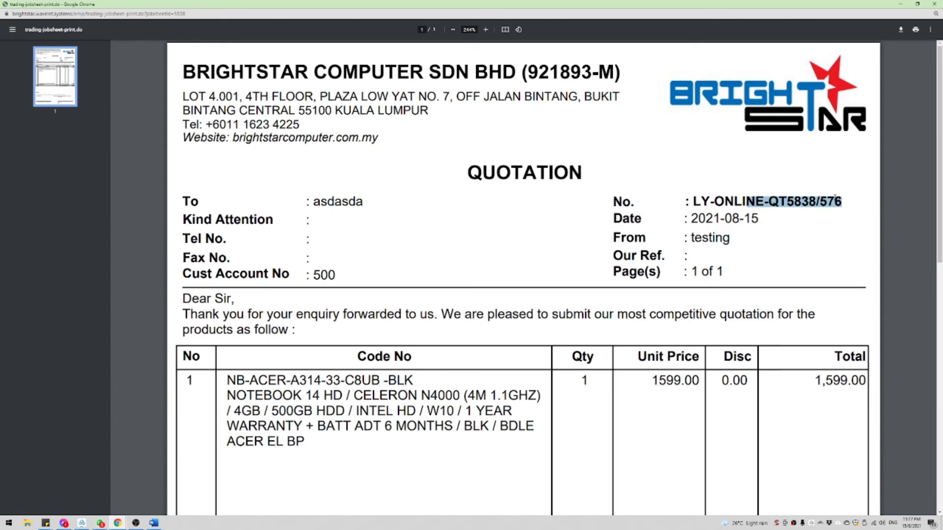
# Step: Check quotation number LY-ONLINE-QT5838/576 against the job sheet id, then snap it left
pyautogui.doubleClick(196, 13)
pyautogui.hotkey('ctrl', 'c')
pyautogui.click(797, 202)
pyautogui.doubleClick(796, 198)
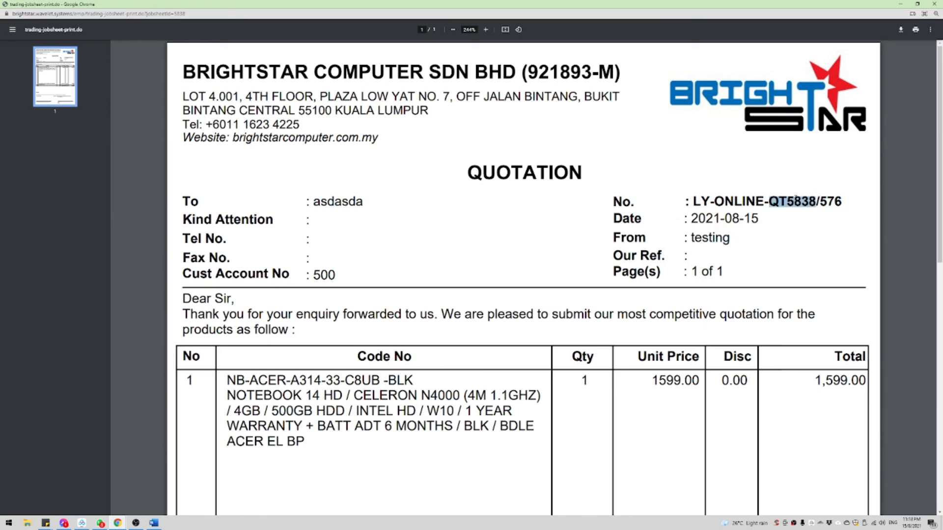
pyautogui.scroll(-6, 798, 199)
pyautogui.scroll(4, 805, 196)
pyautogui.click(828, 126)
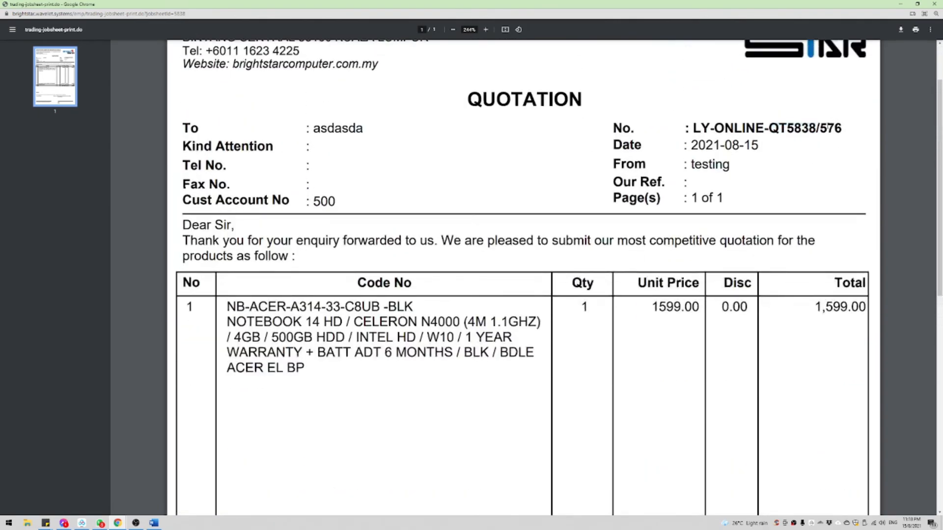
pyautogui.scroll(-10, 692, 189)
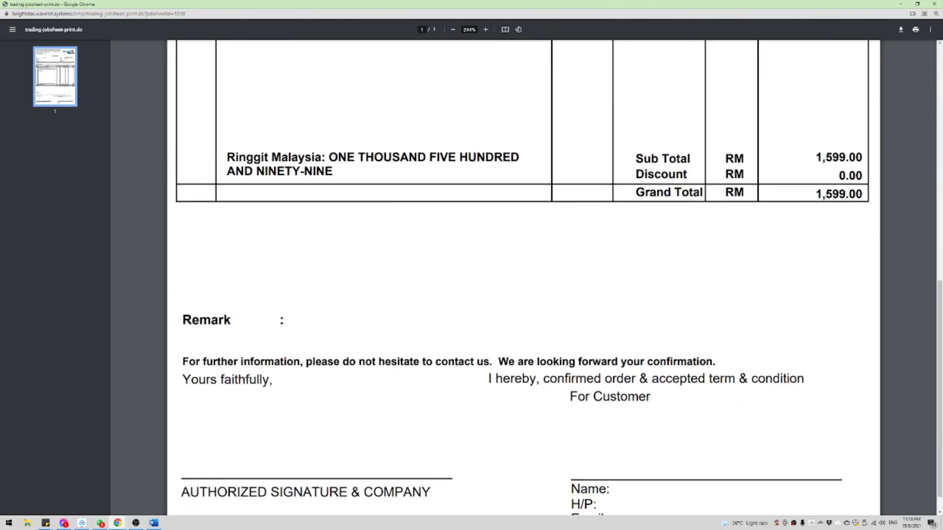
pyautogui.scroll(11, 650, 194)
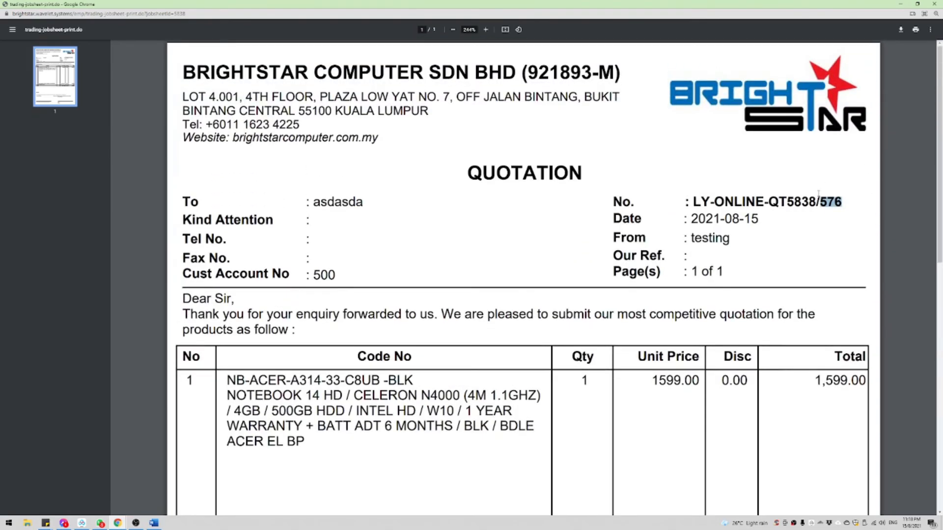
pyautogui.moveTo(821, 201); pyautogui.dragTo(778, 202)
pyautogui.click(776, 213)
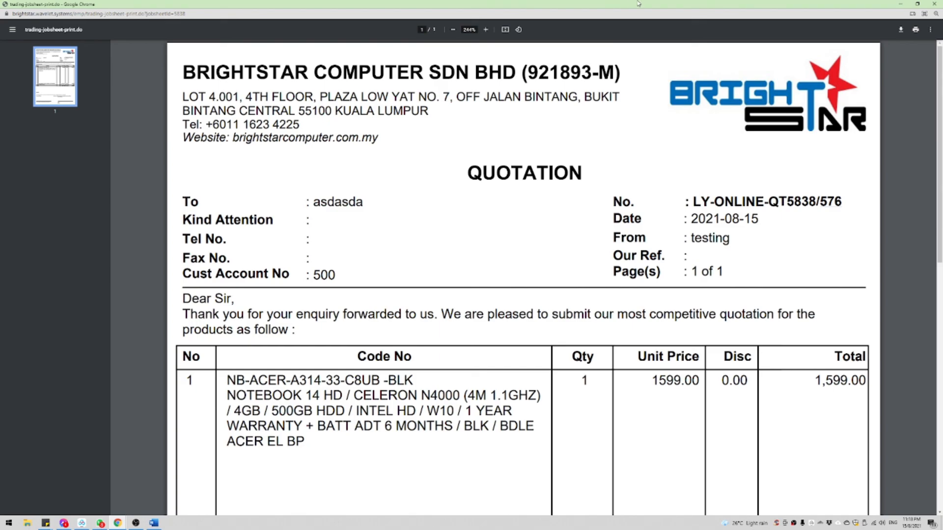
pyautogui.moveTo(637, 4); pyautogui.dragTo(17, 163)
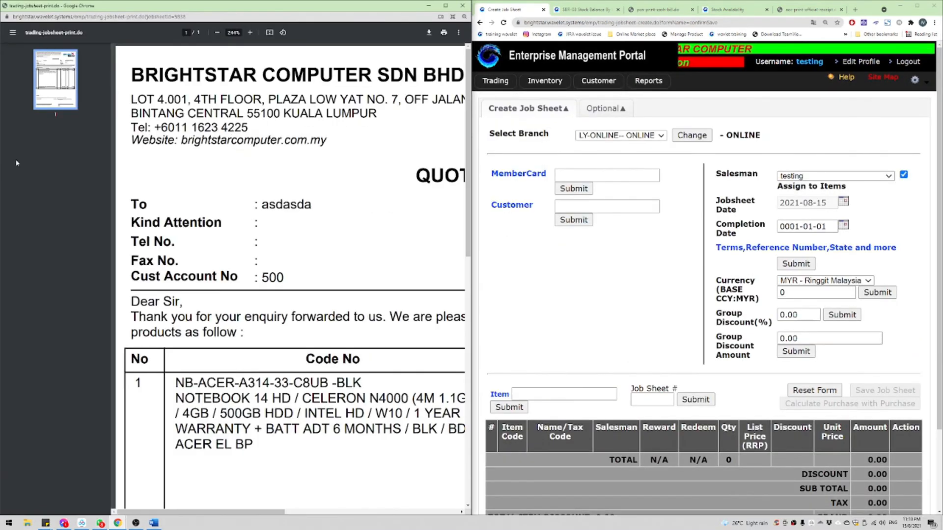
# Step: Check job sheet 5838 in the quotation number and set the print format to proforma-invoice-brightstar_test1
pyautogui.middleClick(252, 154)
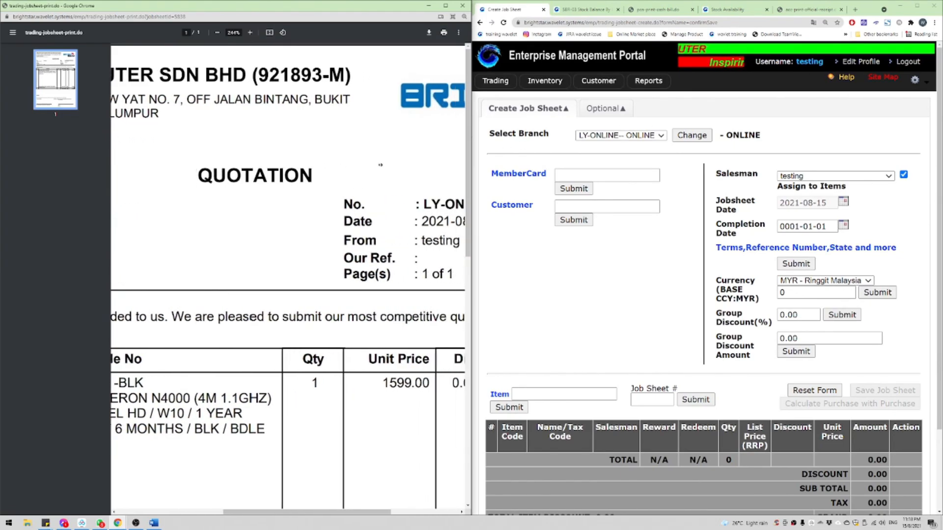
pyautogui.moveTo(366, 205)
pyautogui.mouseDown()
pyautogui.moveTo(406, 205)
pyautogui.moveTo(367, 205)
pyautogui.mouseUp()
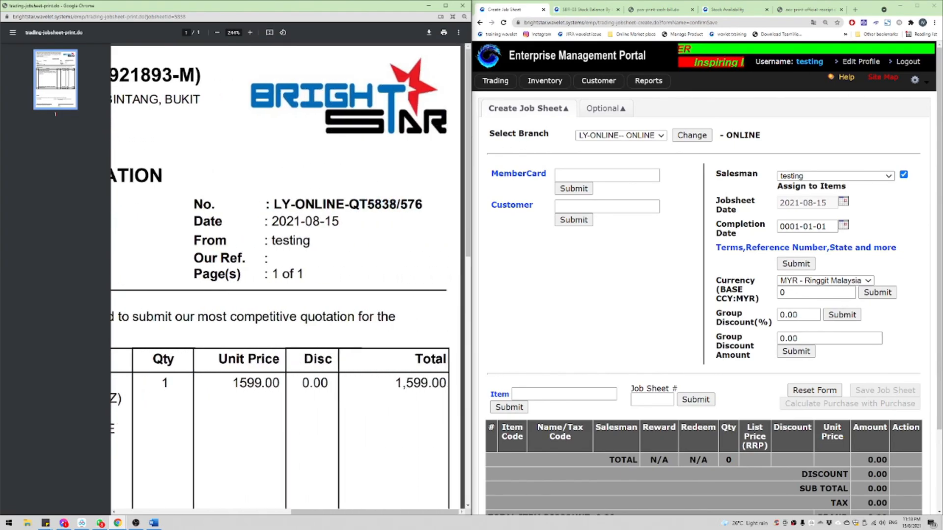
pyautogui.click(597, 109)
pyautogui.click(603, 133)
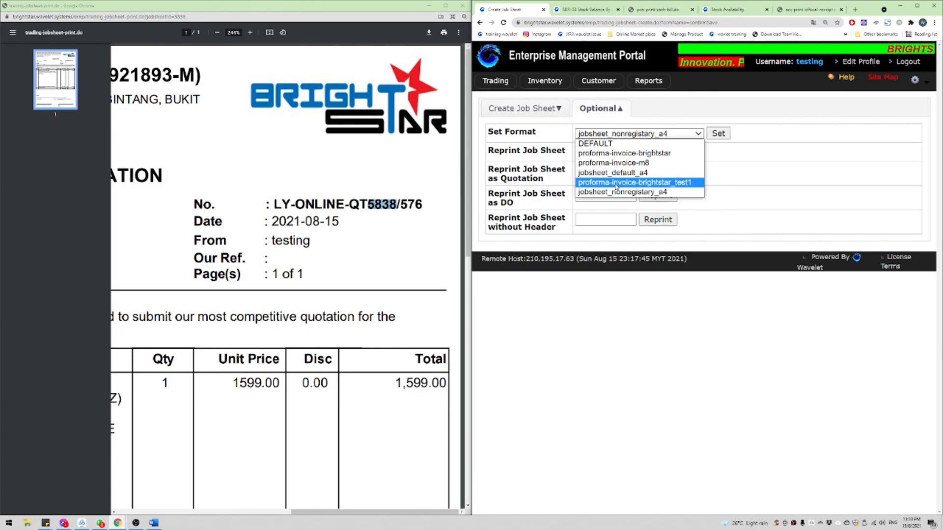
pyautogui.click(667, 187)
pyautogui.click(728, 133)
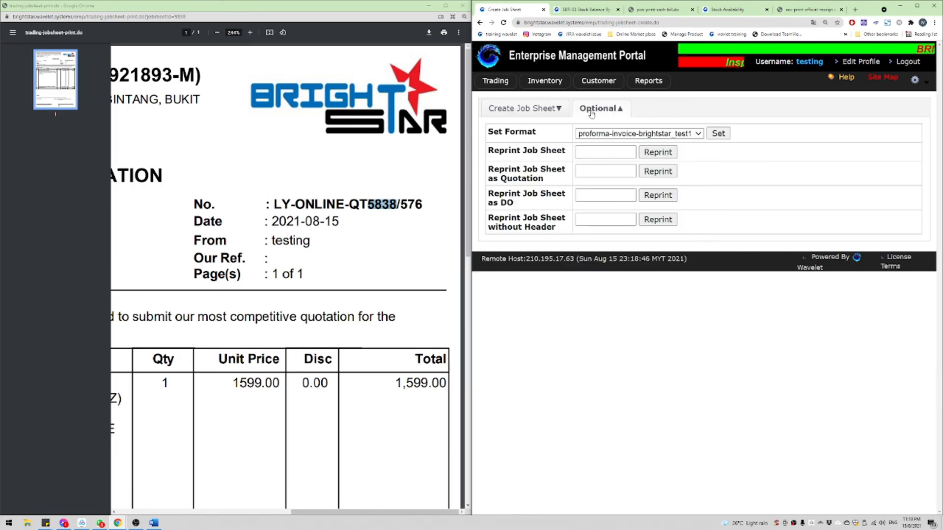
# Step: Reprint job sheet 5838 as a pro-forma invoice
pyautogui.click(597, 152)
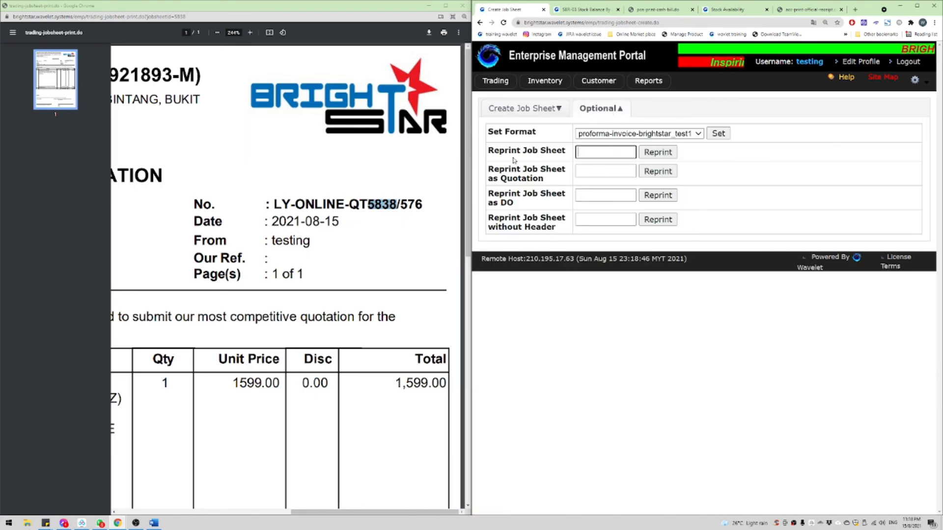
pyautogui.hotkey('ctrl', 'v')
pyautogui.click(649, 153)
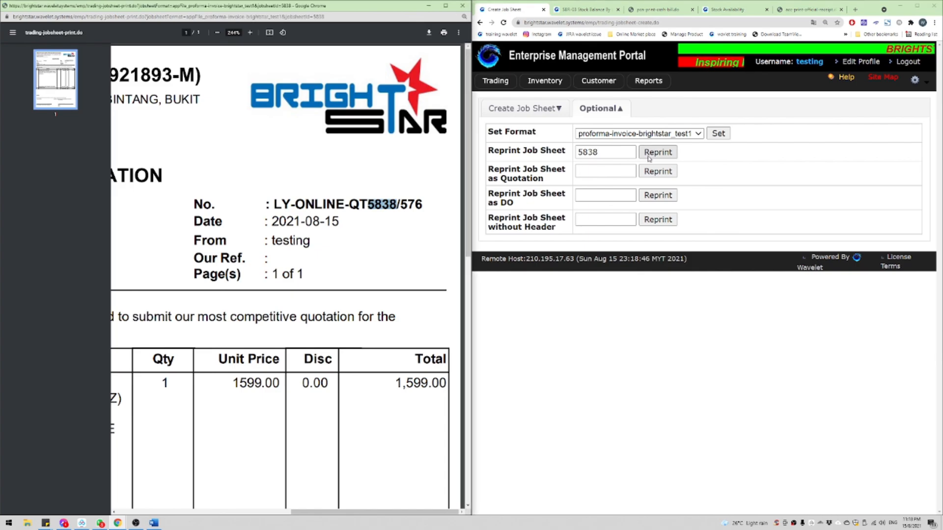
# Step: Maximize the Pro-Forma Invoice for job sheet 5838 and review the Acer notebook line and 1,599.00 total
pyautogui.click(444, 9)
pyautogui.scroll(3, 639, 147)
pyautogui.moveTo(617, 90); pyautogui.dragTo(706, 104)
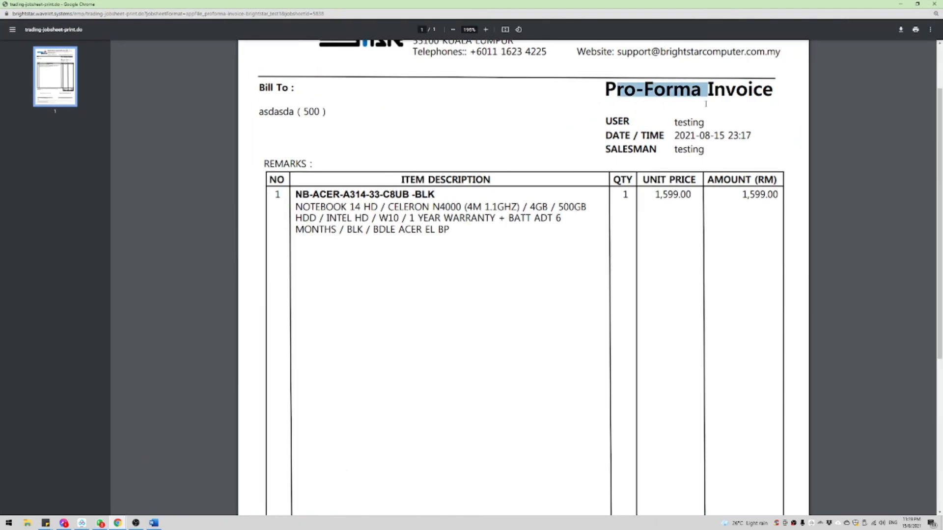
pyautogui.scroll(-5, 722, 104)
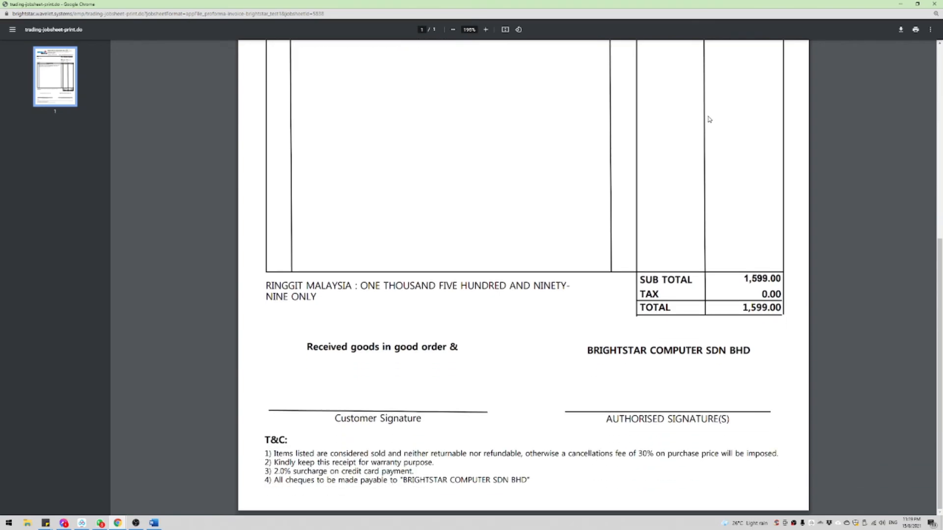
pyautogui.scroll(5, 339, 288)
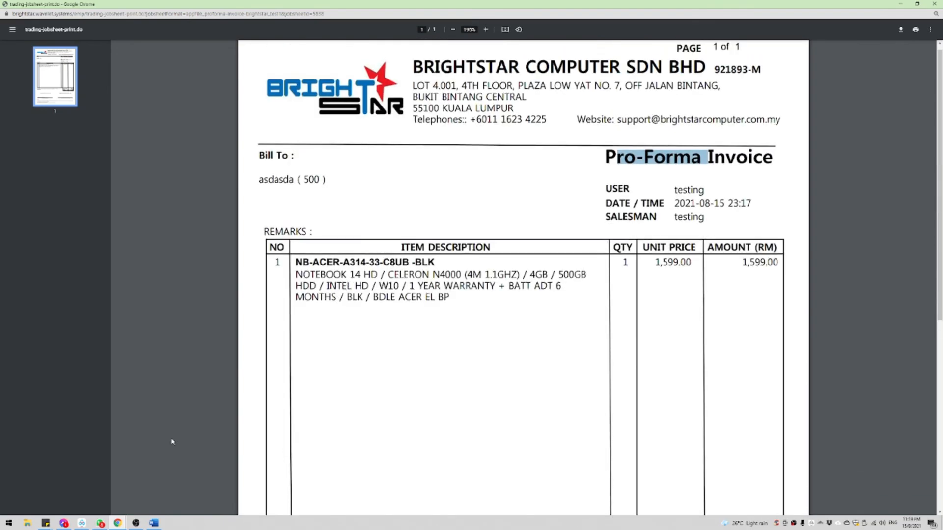